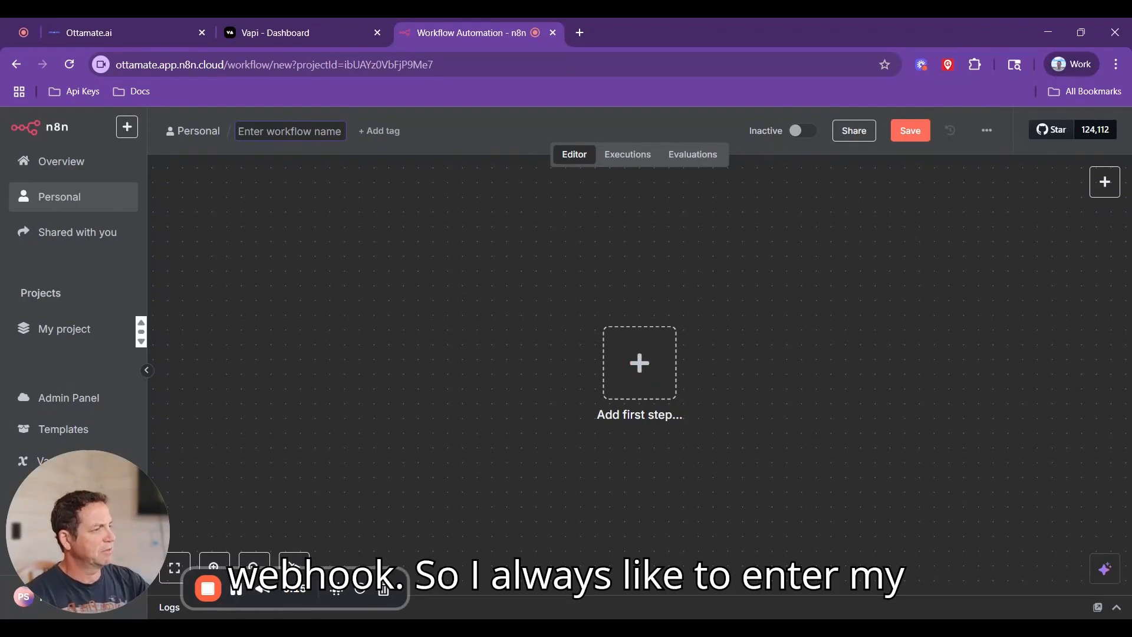
Step: Name the new workflow "DRC YT Scheduling" and confirm the name to create it
text(DRC Y)
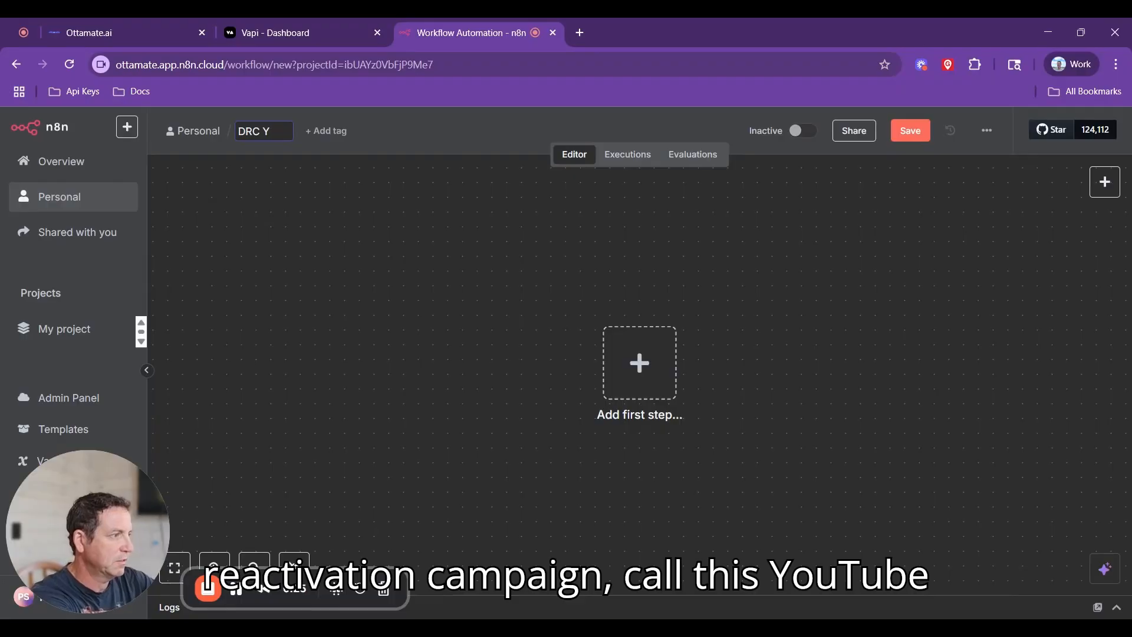
text(T S)
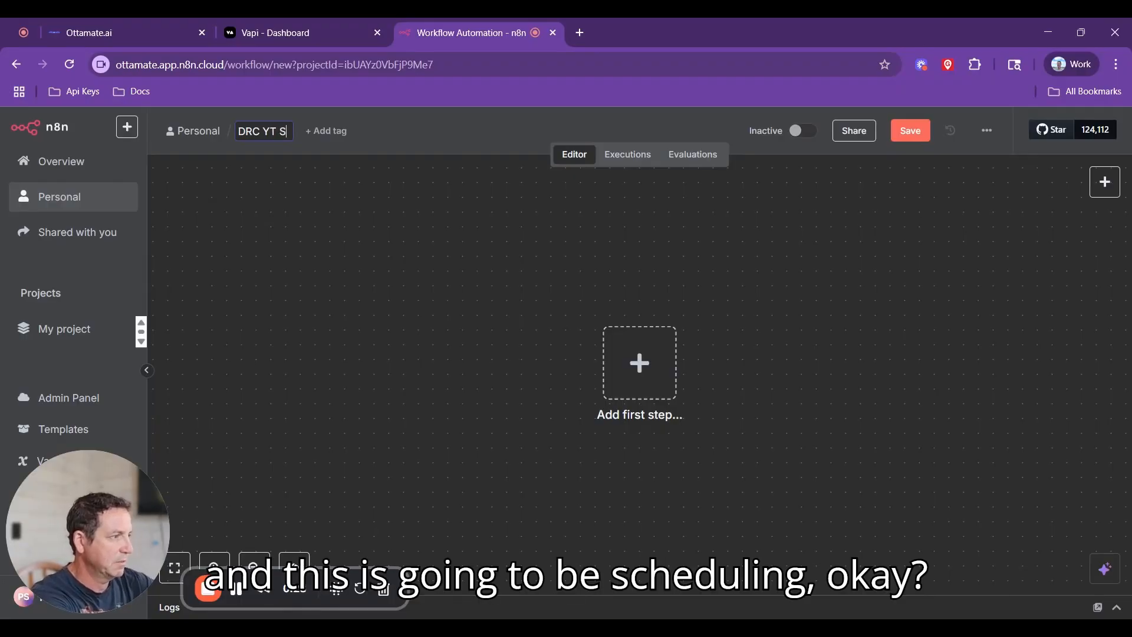
text(cheduling)
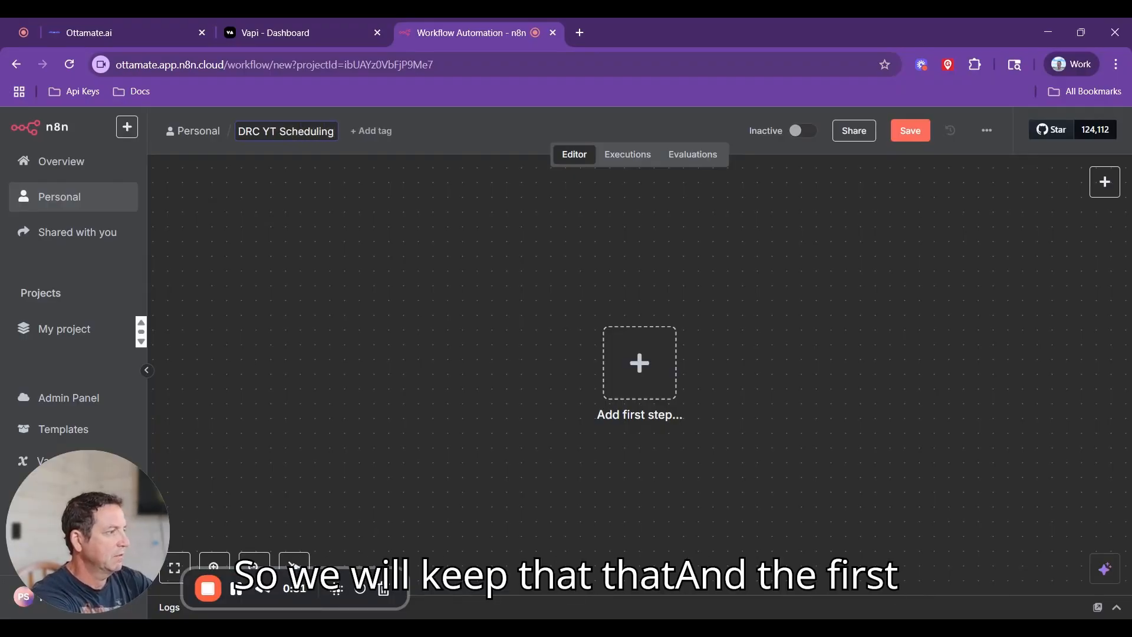
key(Return)
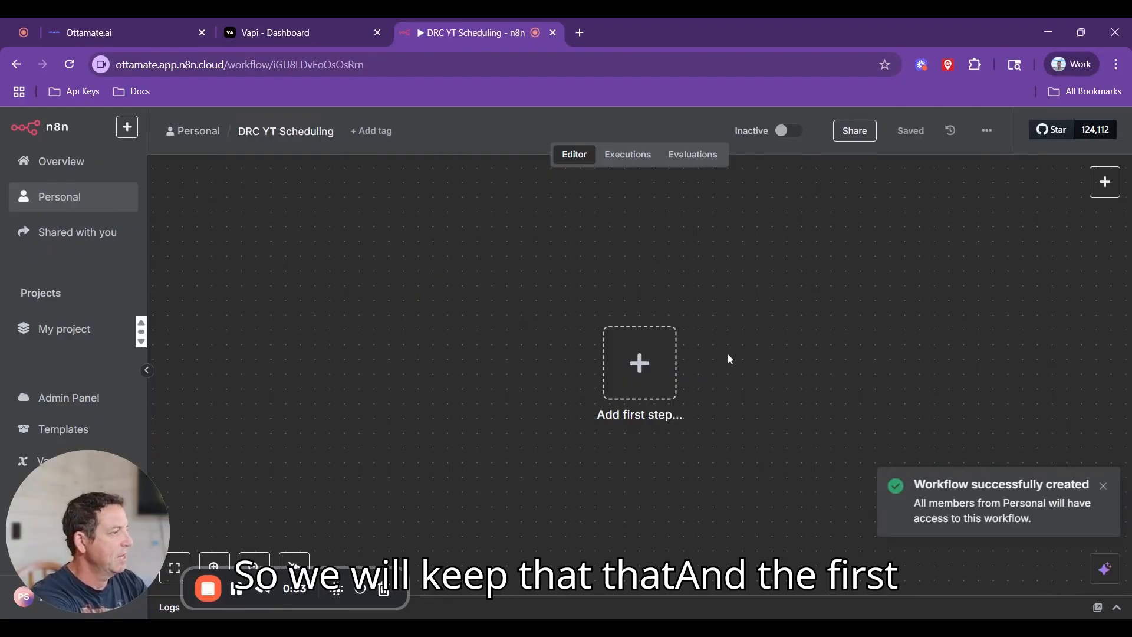
Step: Add a Webhook trigger as the first step of the workflow
click(640, 363)
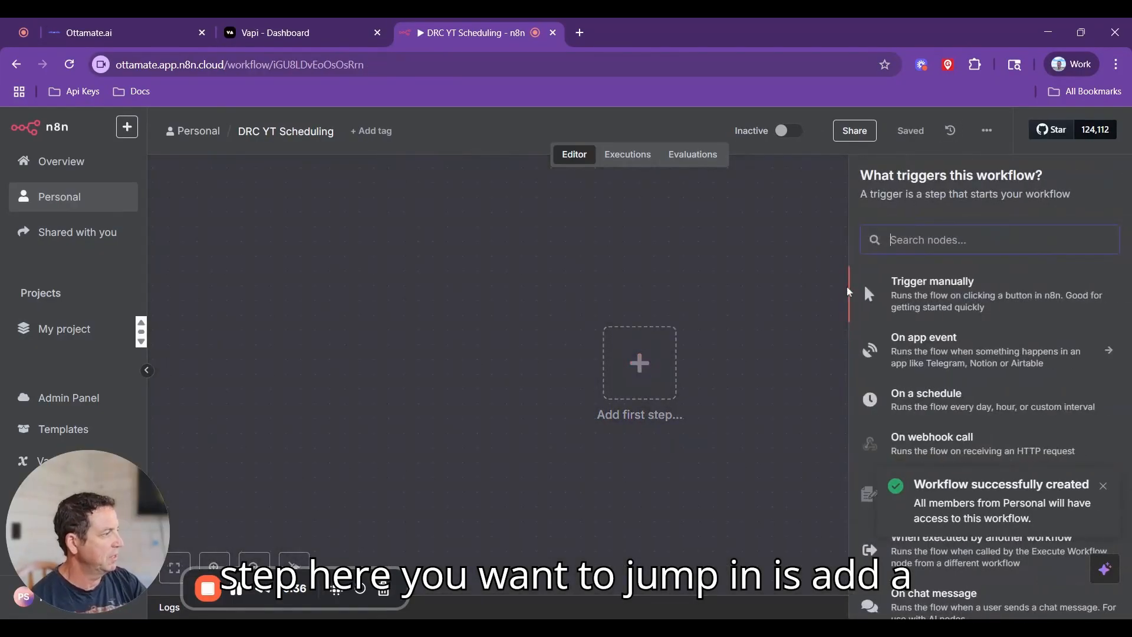
text(web)
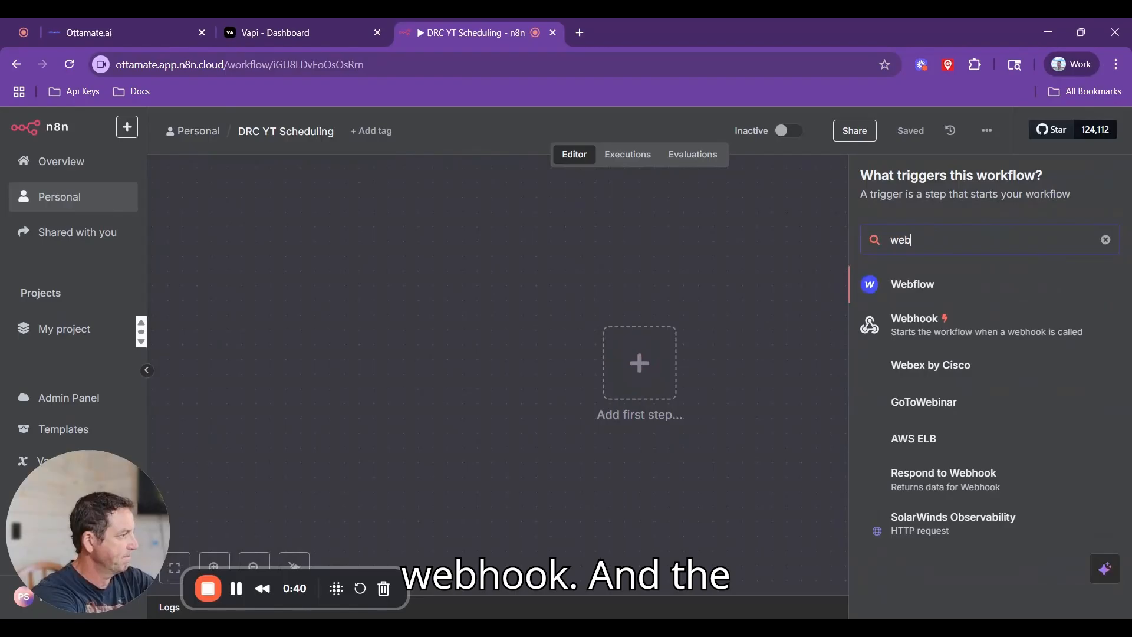
click(956, 330)
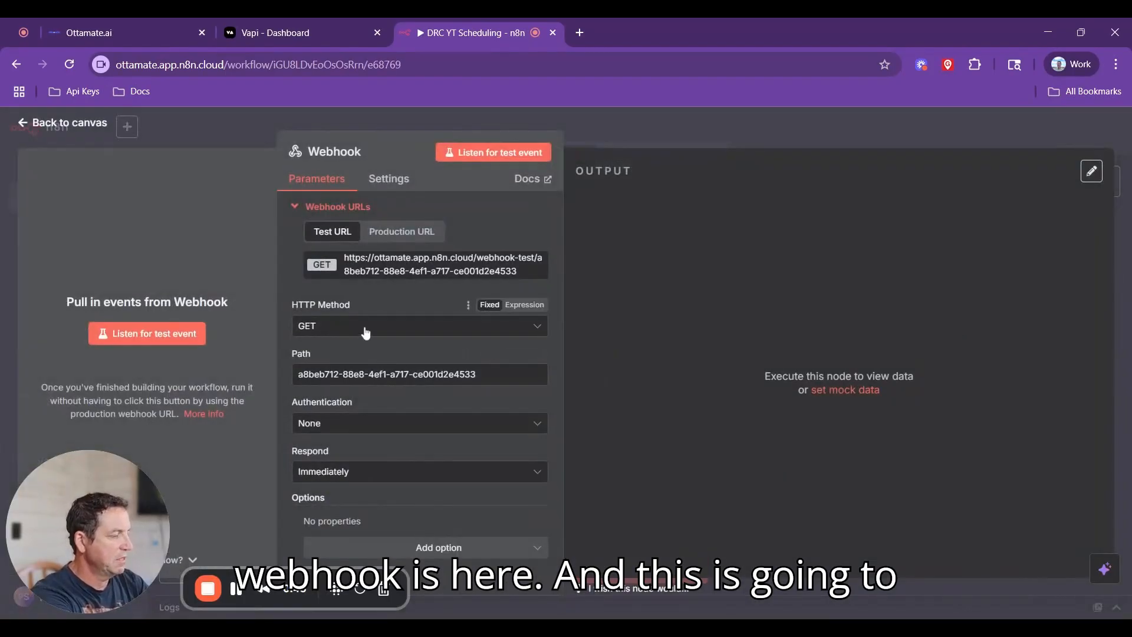
Step: Set the webhook's HTTP method to POST and its Respond option to Using 'Respond to Webhook' Node
click(366, 333)
click(330, 432)
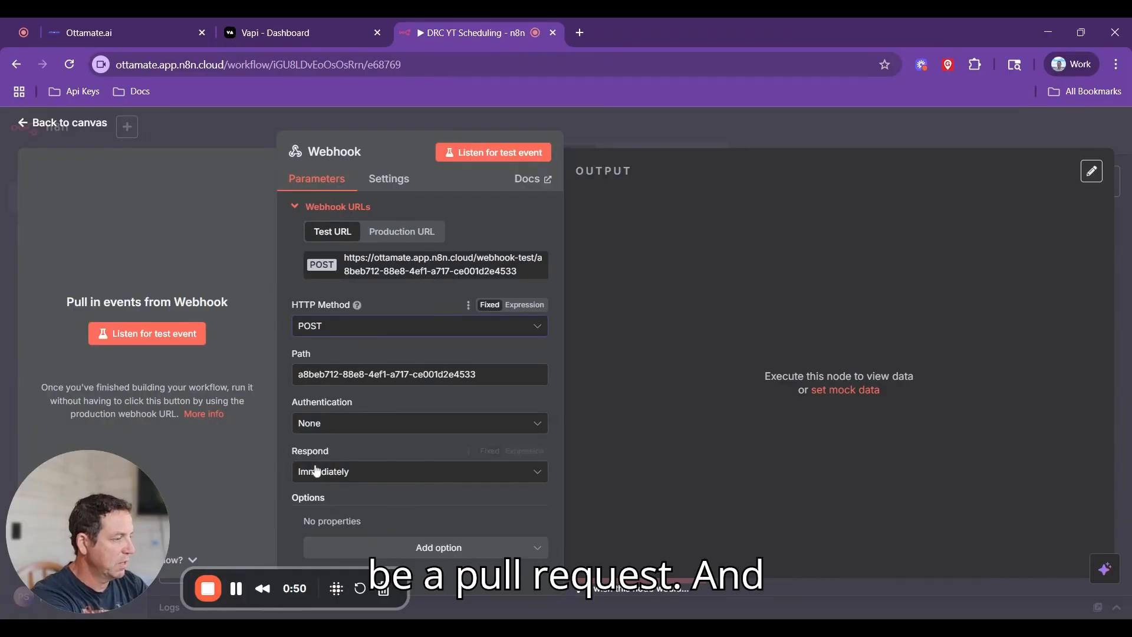
click(324, 472)
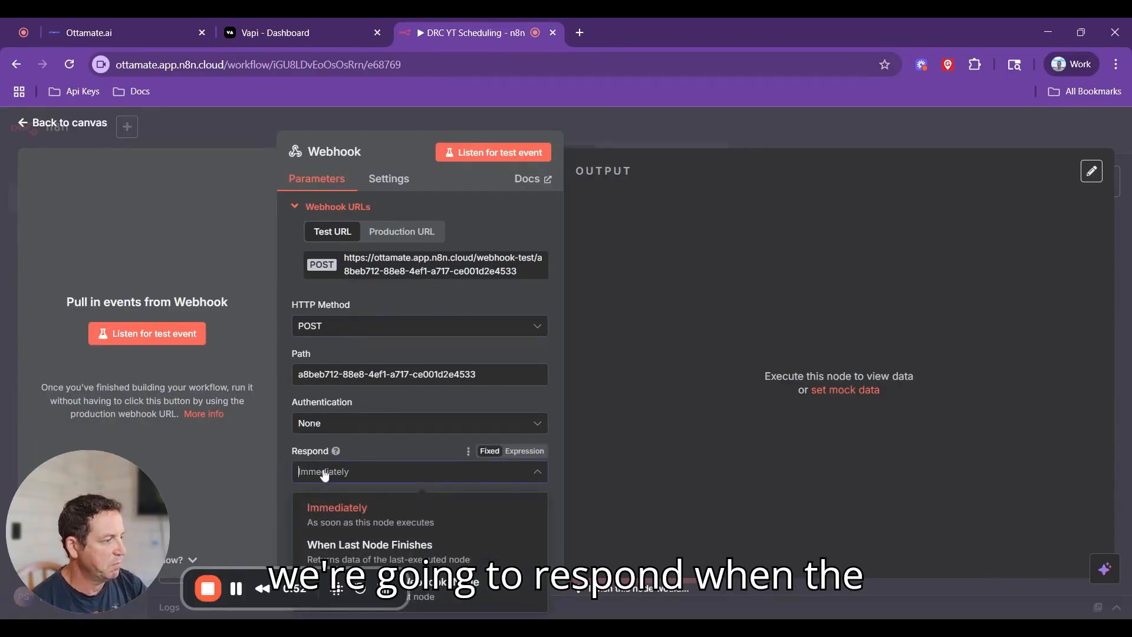
click(456, 516)
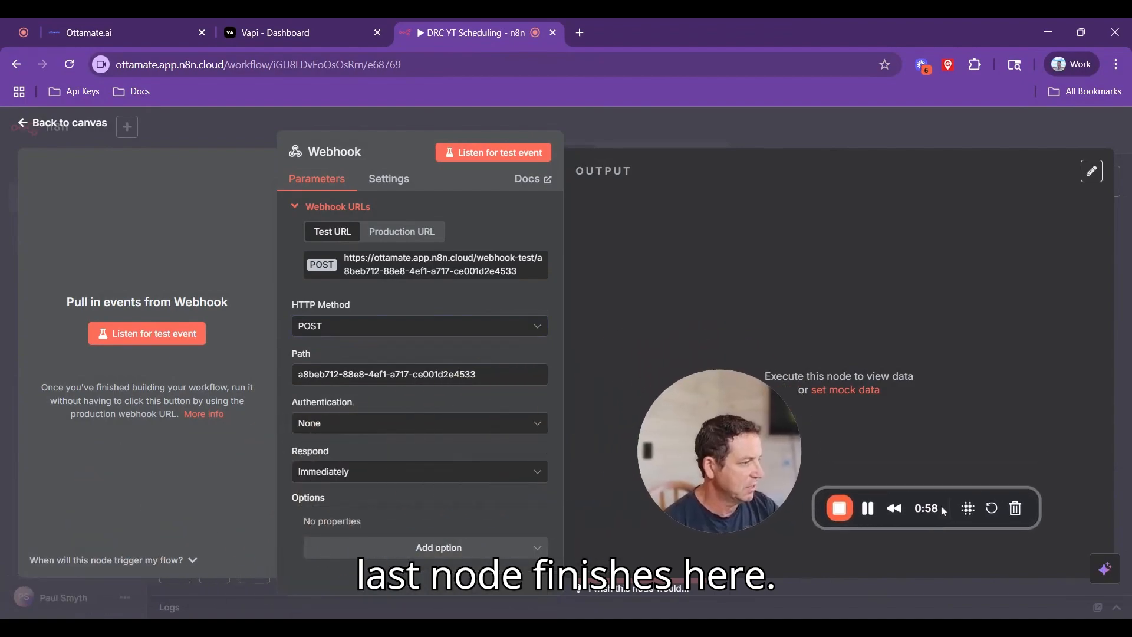
click(419, 480)
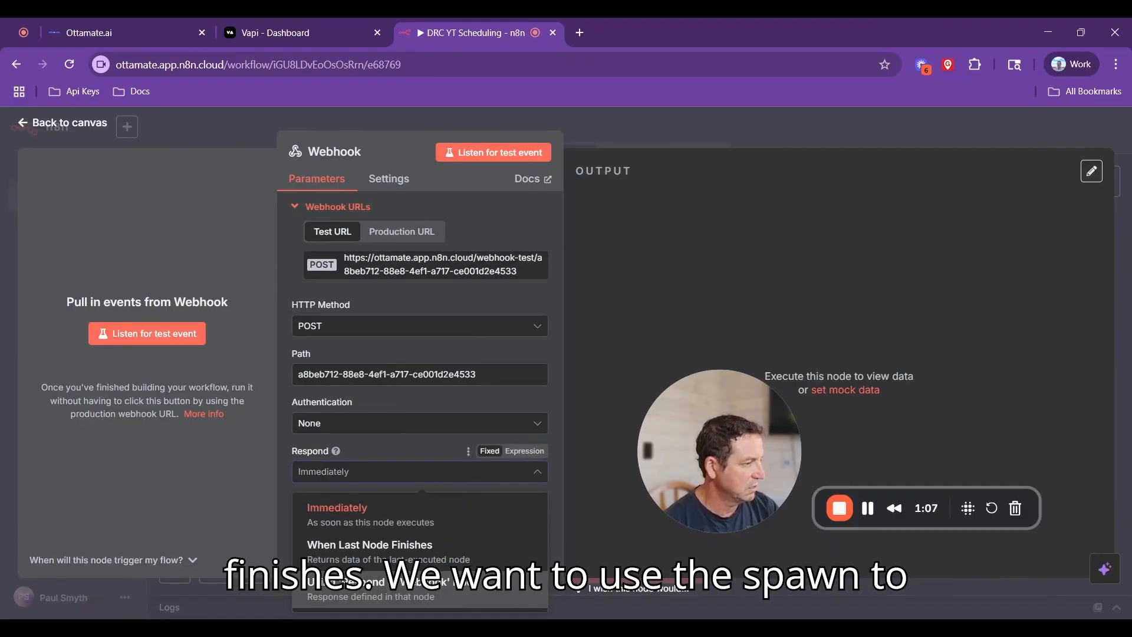
click(366, 583)
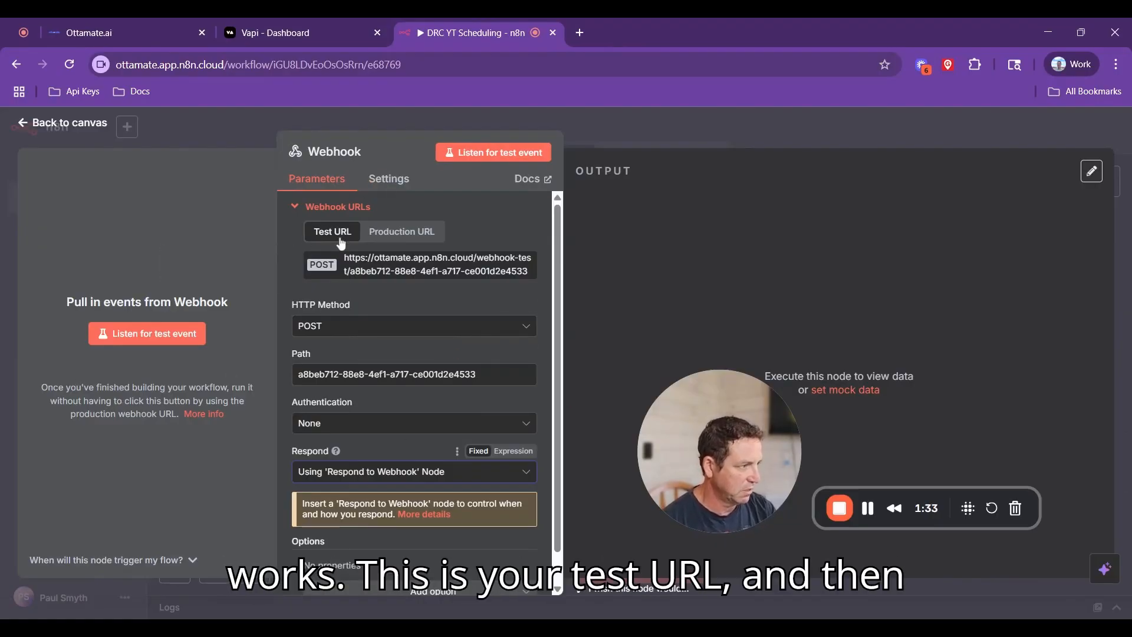
Step: View the webhook's production and test URLs, and return to the workflow canvas
click(401, 233)
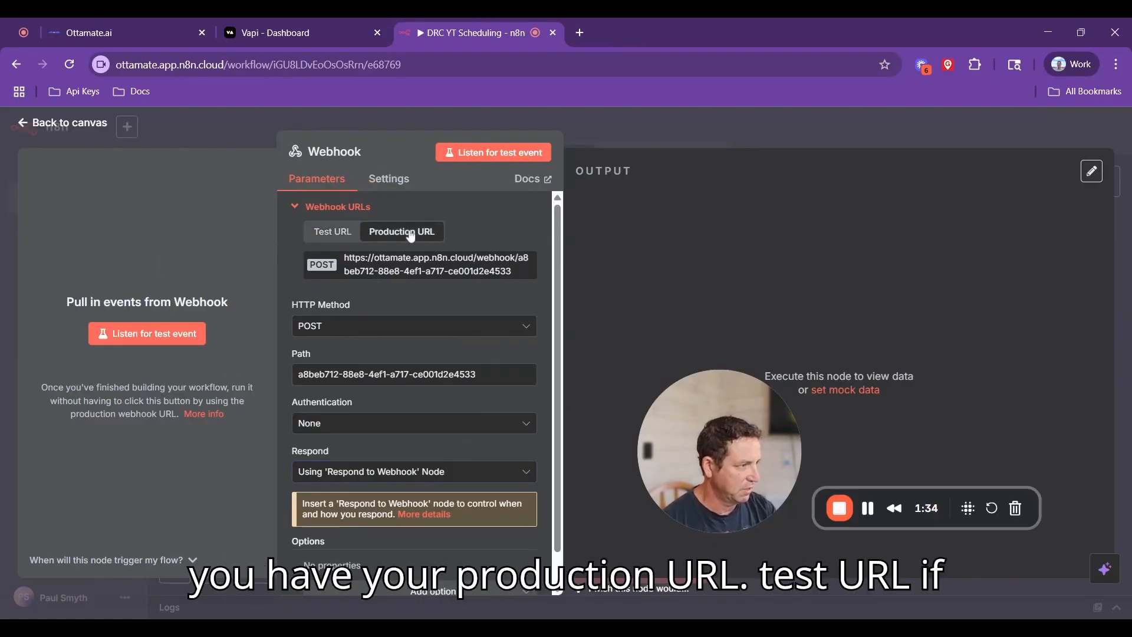
click(333, 236)
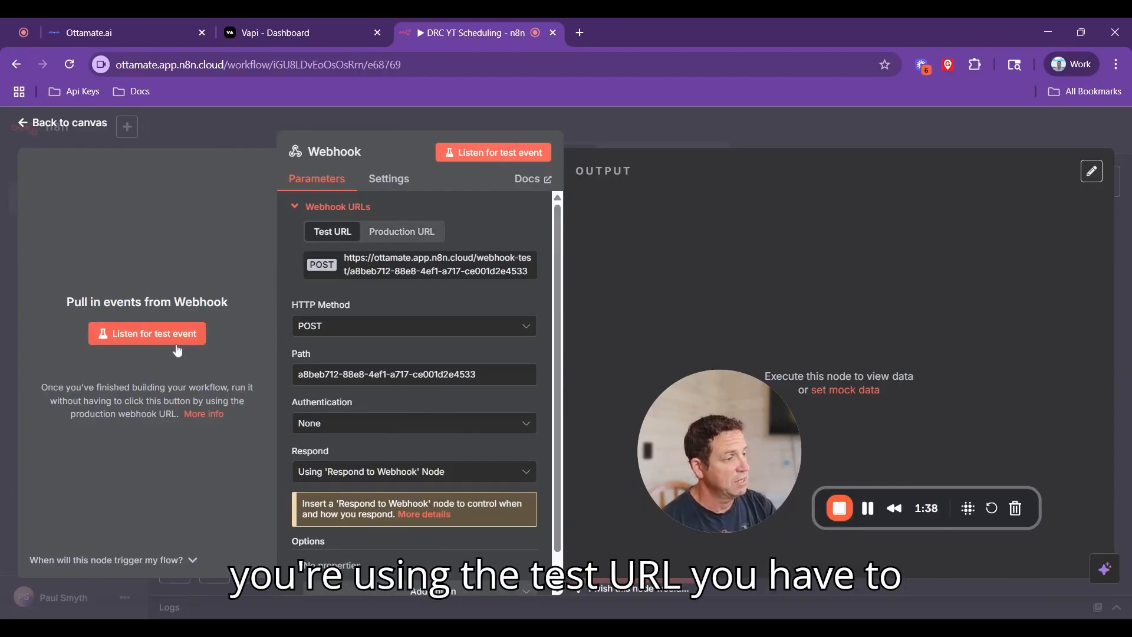
click(403, 231)
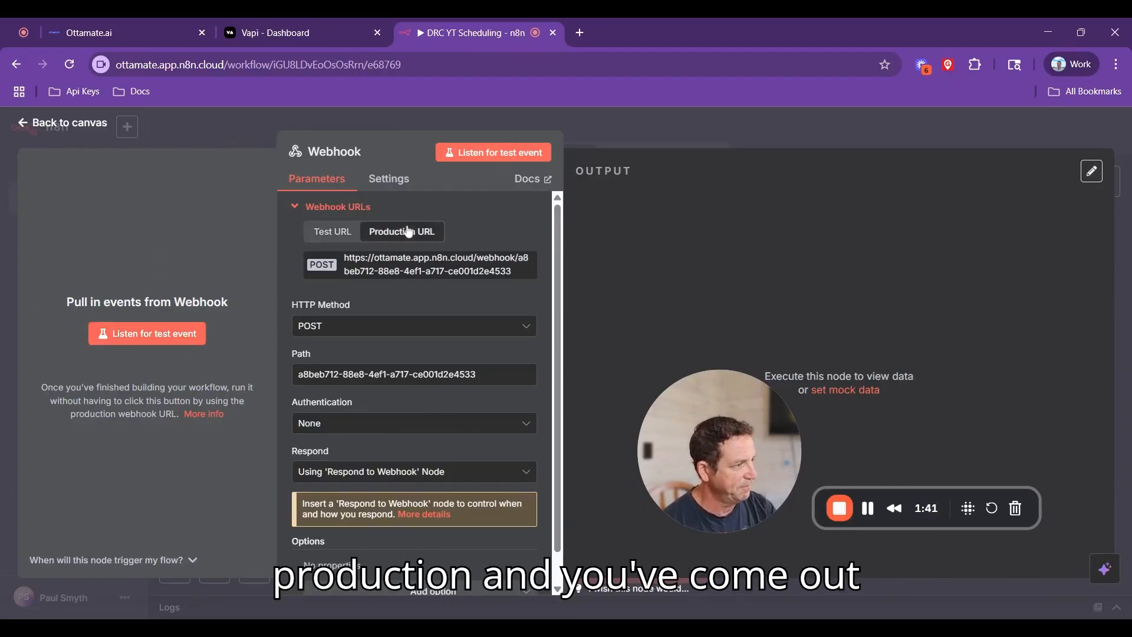
click(82, 128)
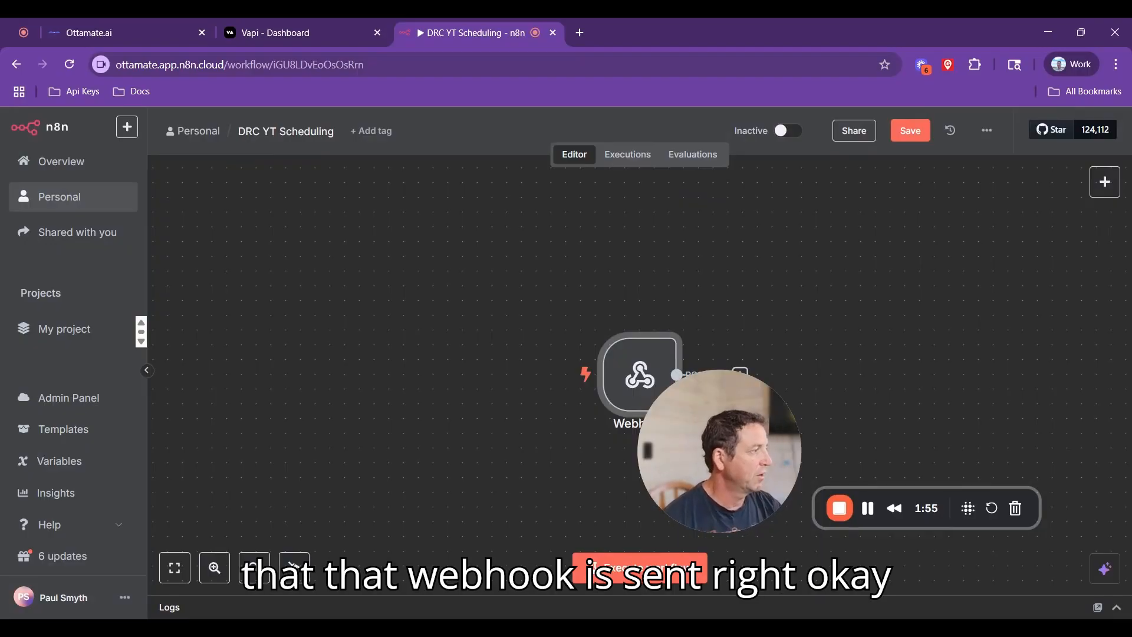
Step: Add an Edit Fields (Set) node connected after the Webhook node
scroll(677, 258, right, 3)
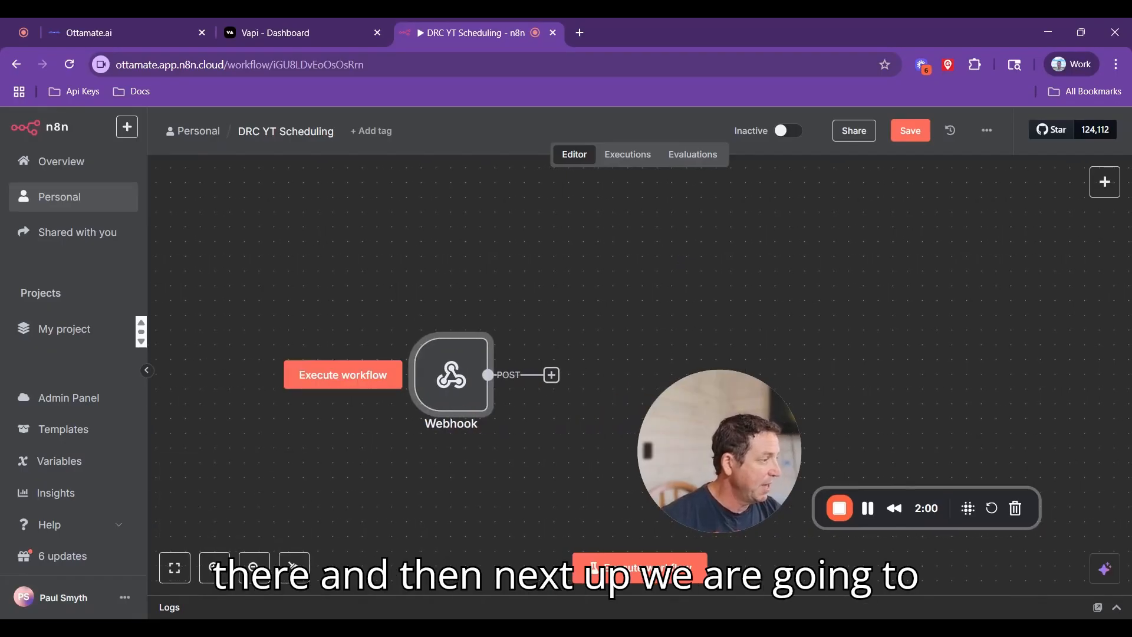
click(552, 375)
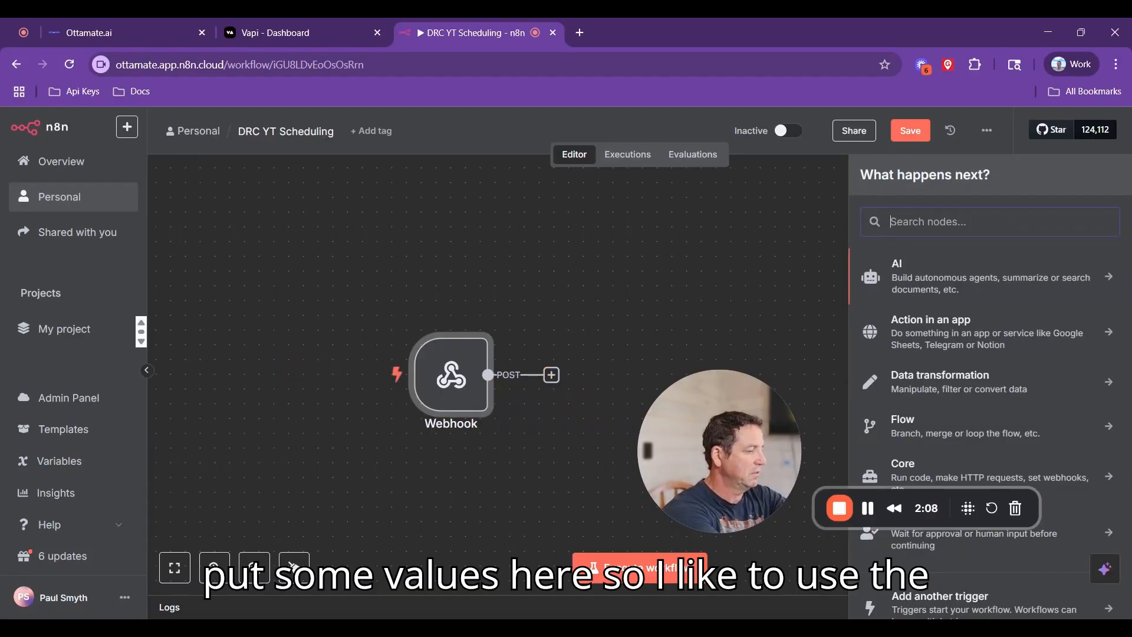
text(set)
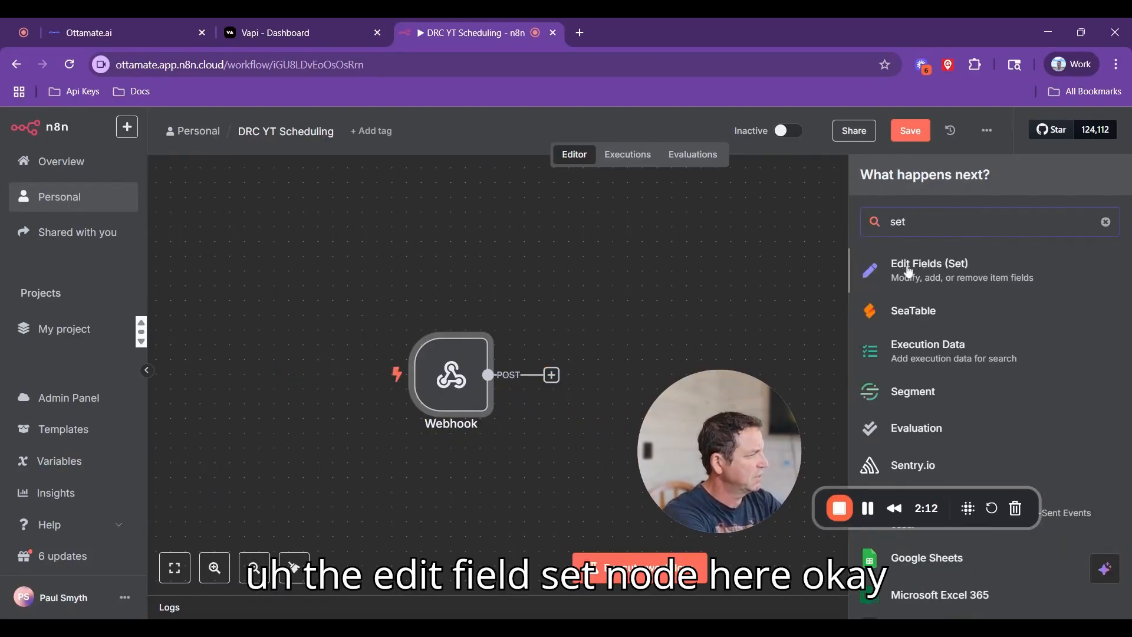
click(908, 272)
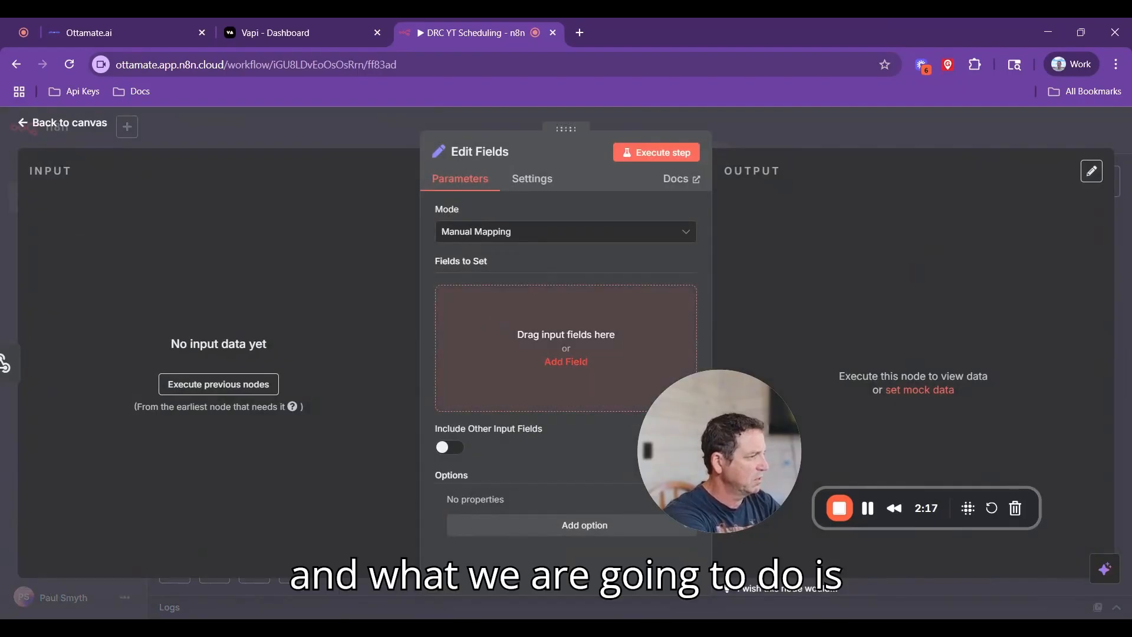
Step: Add a first string field named "location ID" to the Edit Fields node, leaving its value empty
click(566, 363)
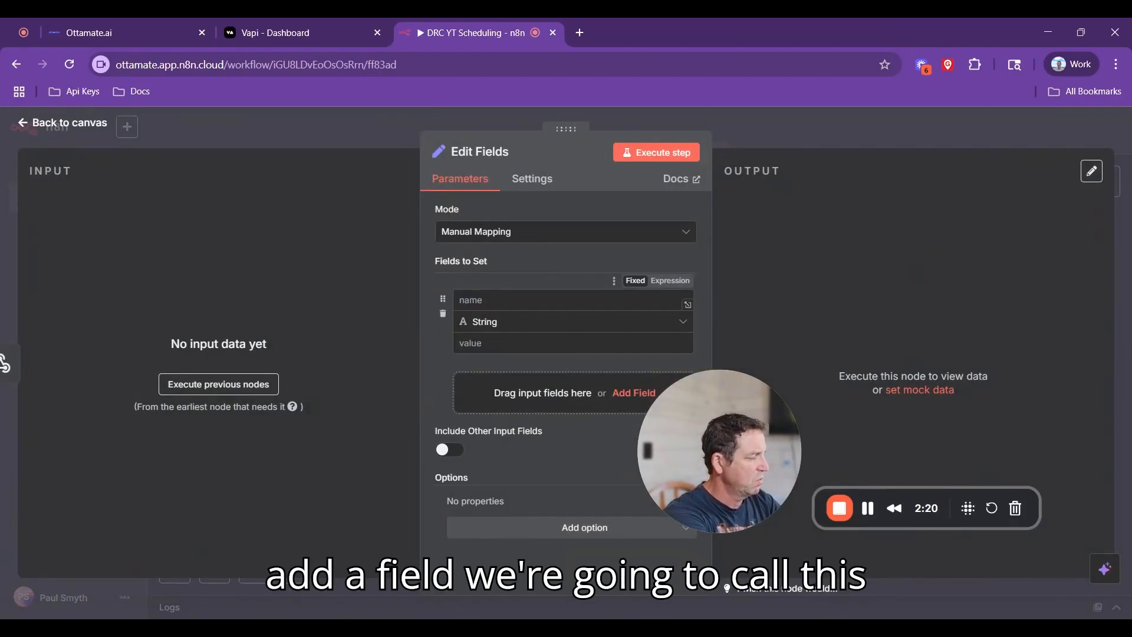
click(565, 300)
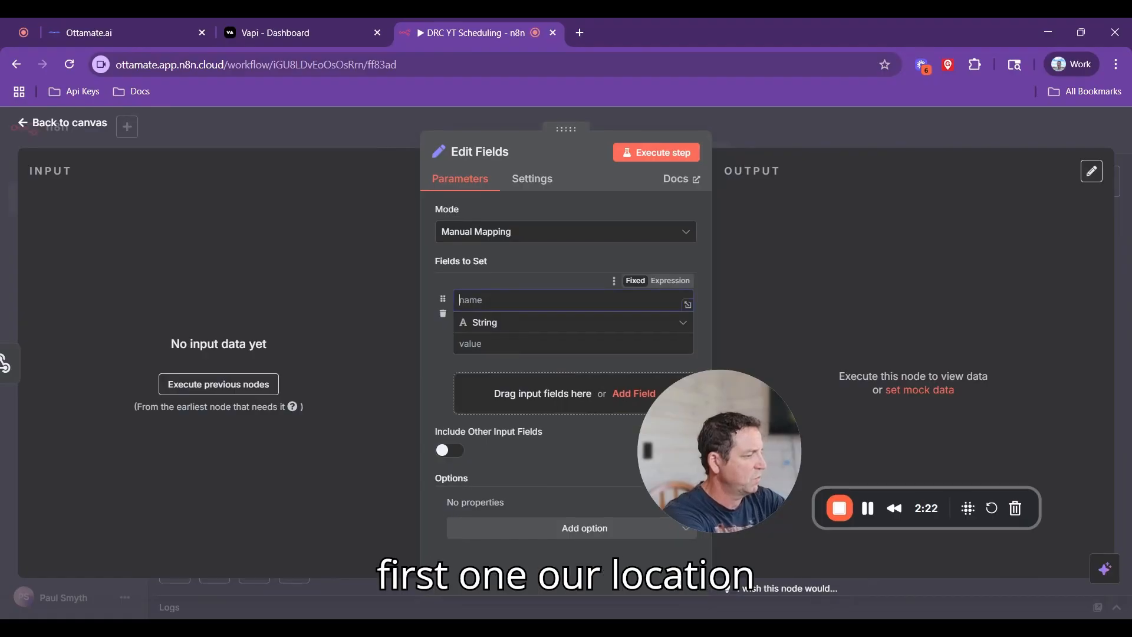
text(lo)
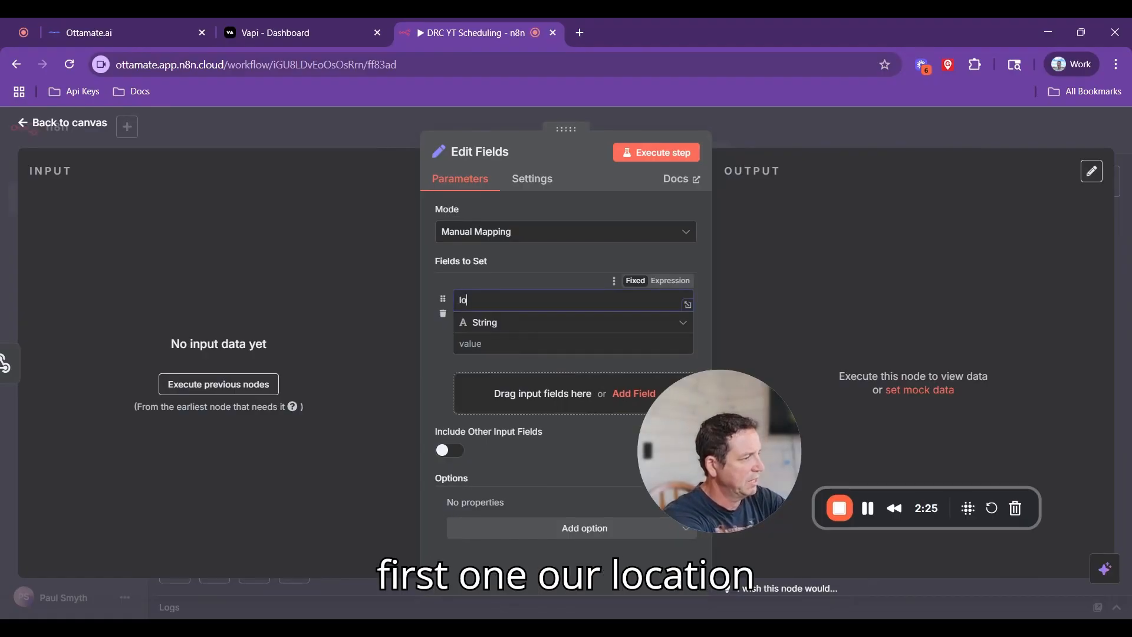
text(cation ID)
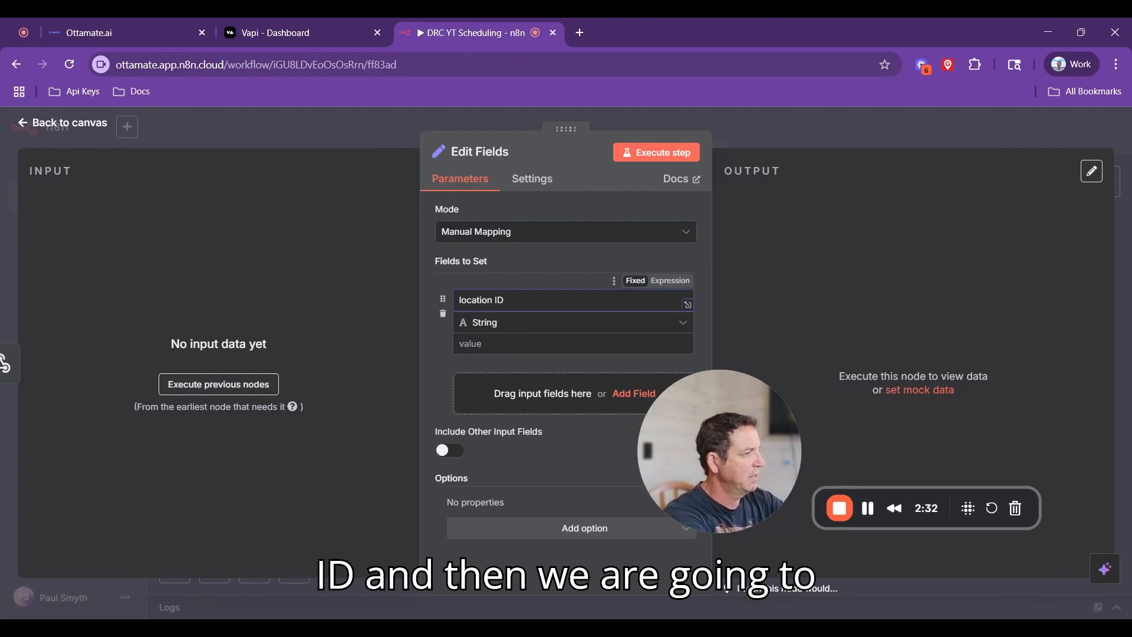
Step: Add two more string fields named "Authorization" and "Calendar Id" to the Edit Fields node, leaving their values empty
click(603, 402)
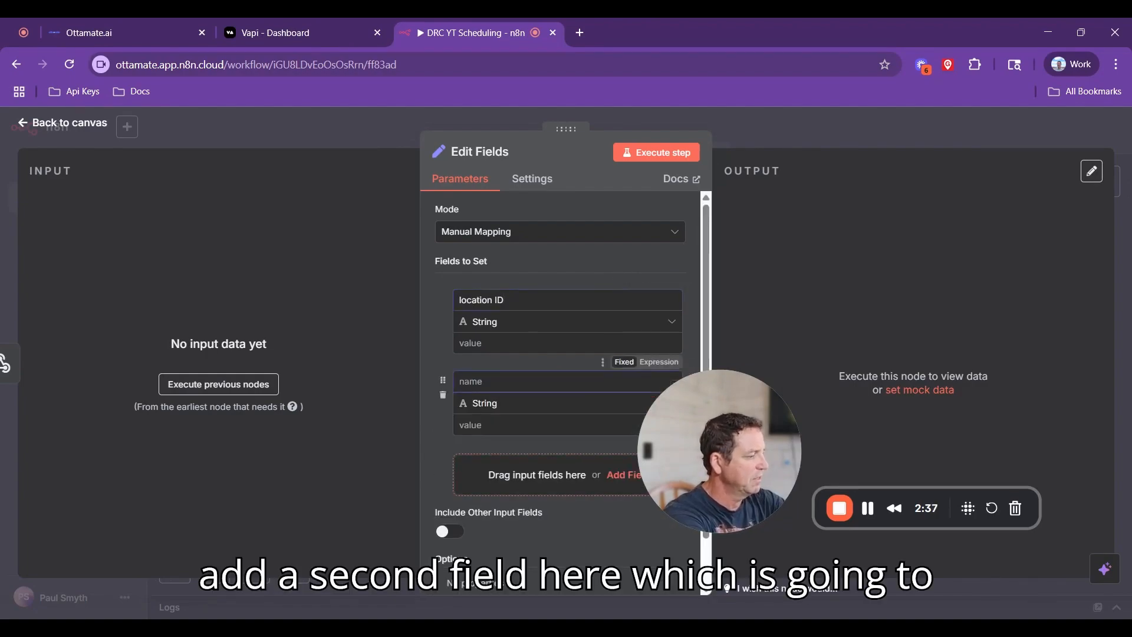
text(Bera)
key(BackSpace)
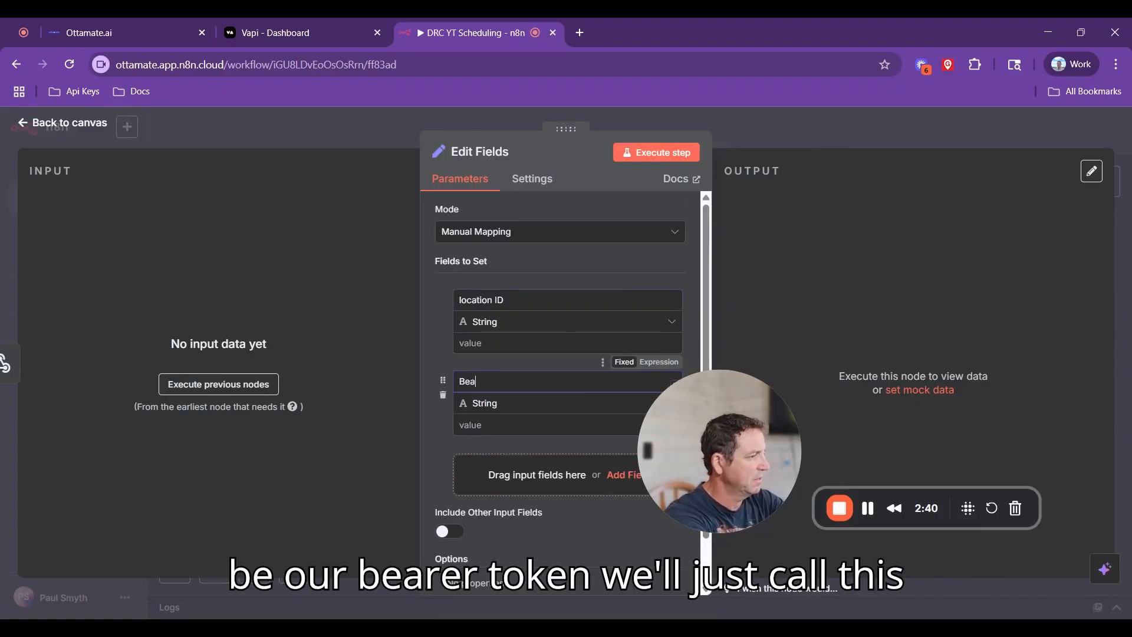
key(BackSpace)
key(BackSpace)
key(BackSpace)
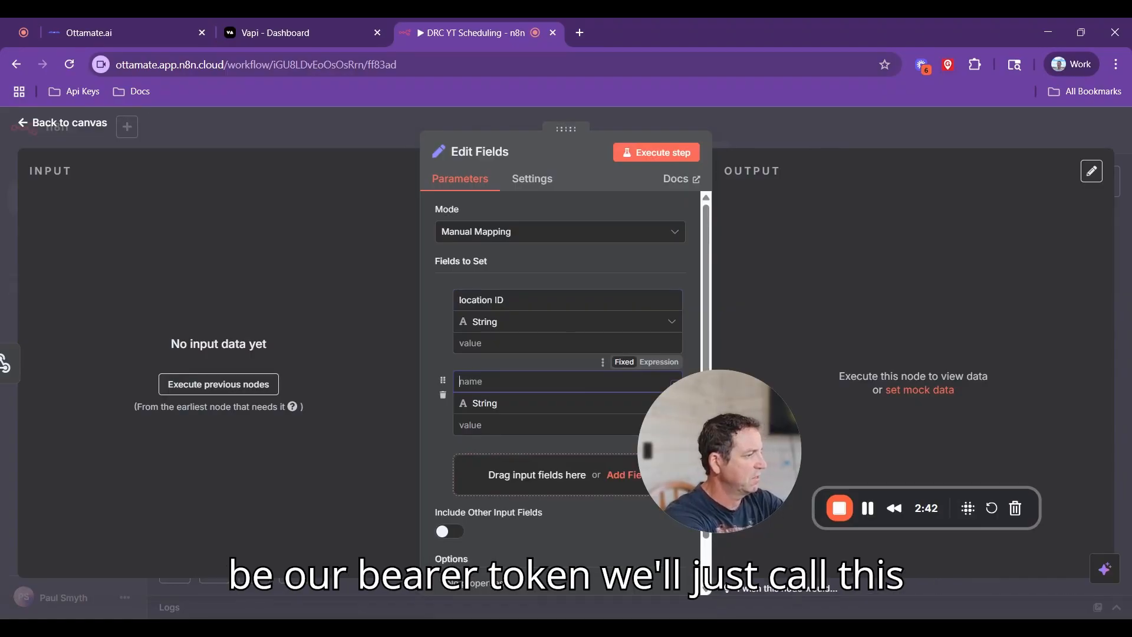
text(Aut)
text(horiz)
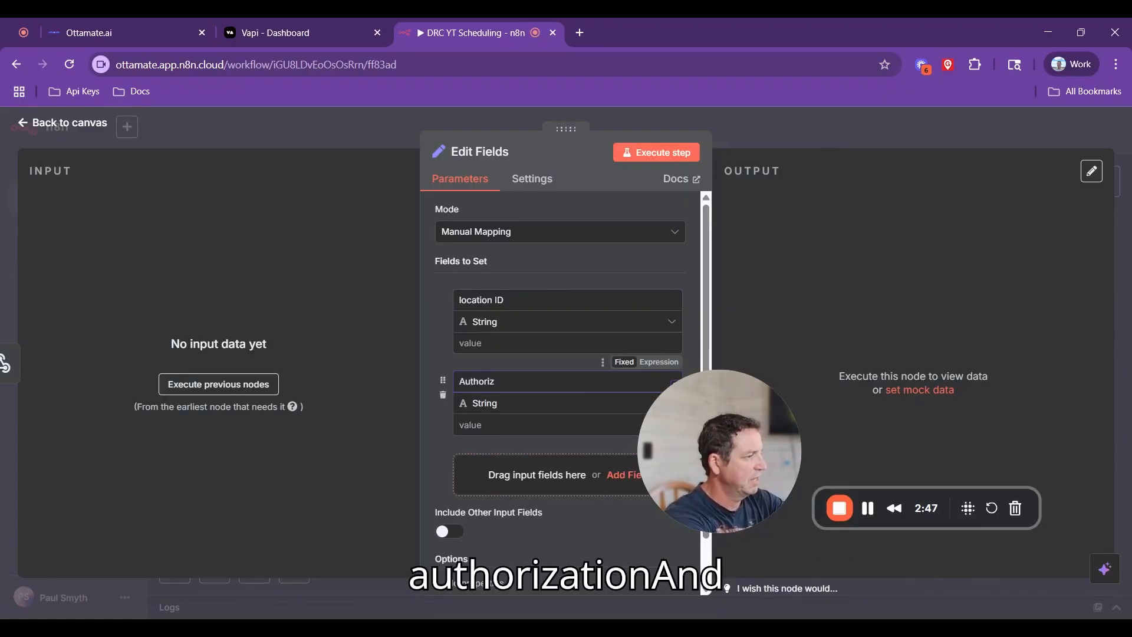
text(a)
text(tion)
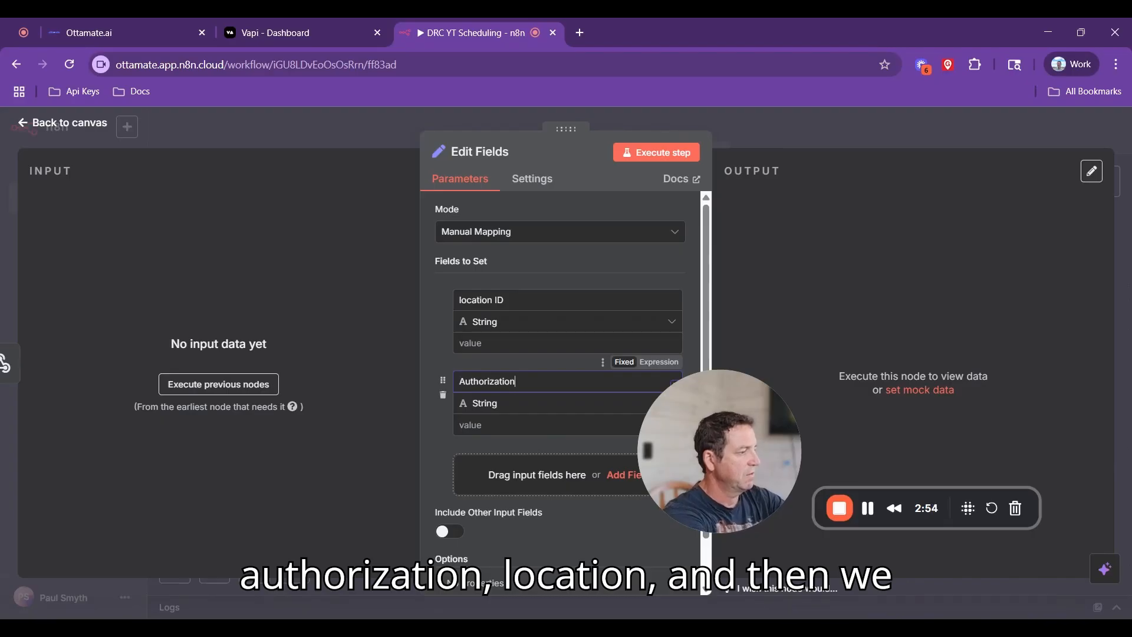
click(541, 490)
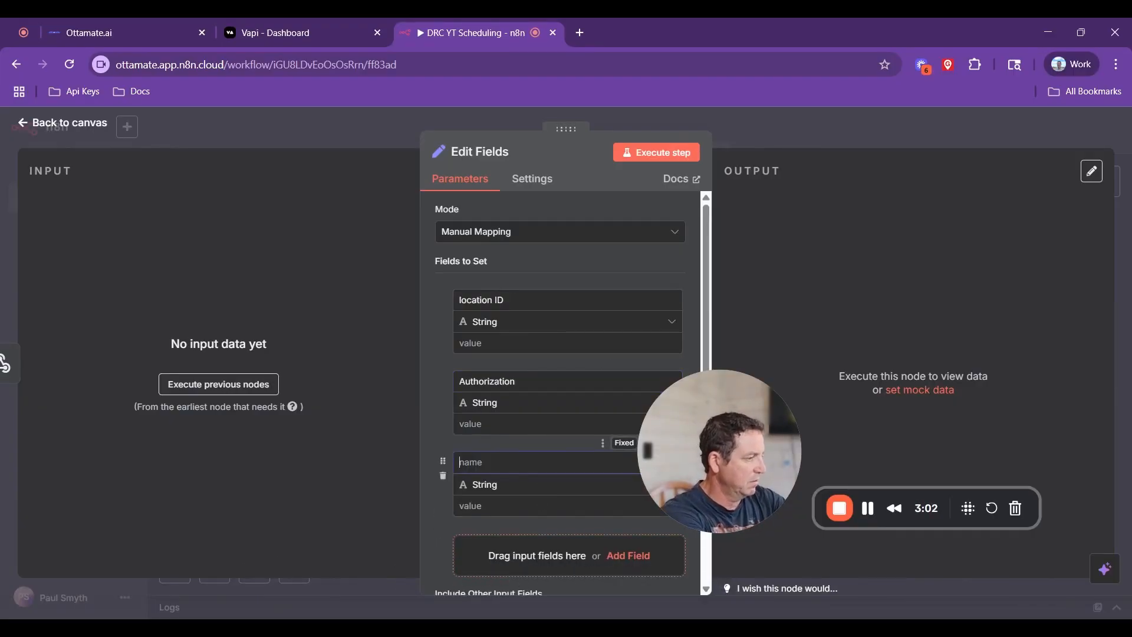
text(Calendar Id)
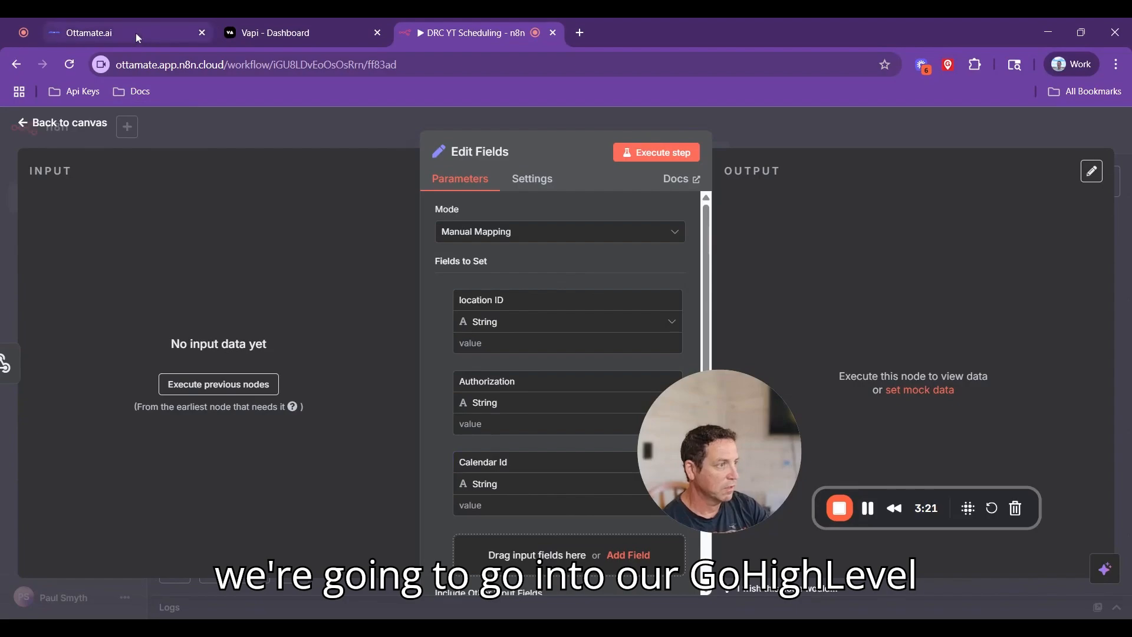
Step: Switch to the GoHighLevel account and start a new private integration in the account settings
click(136, 33)
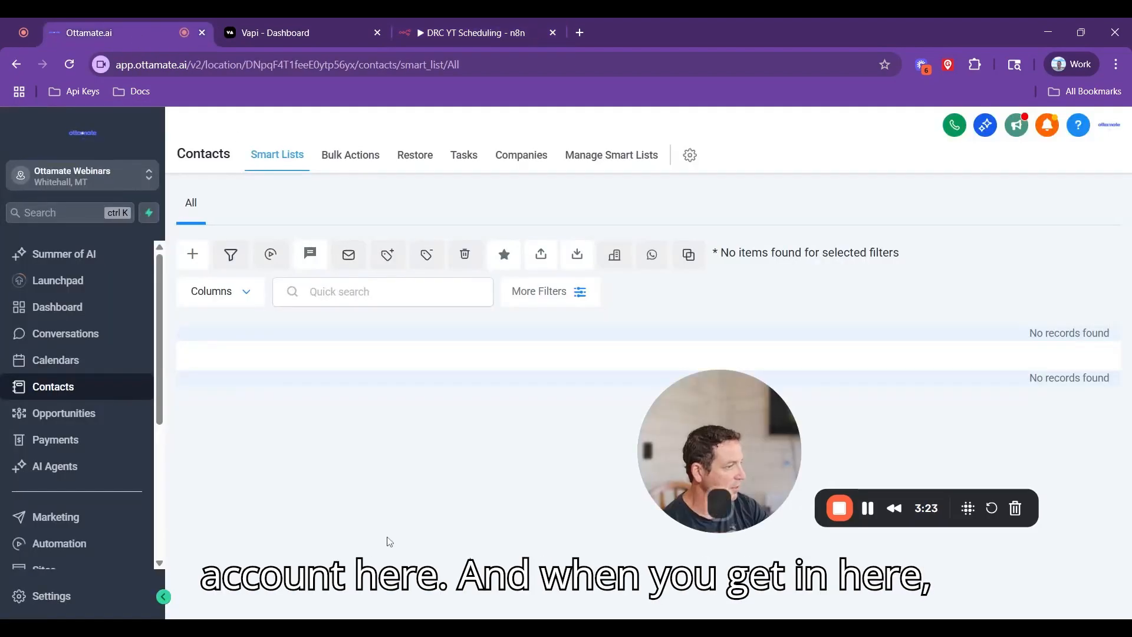
scroll(91, 456, down, 4)
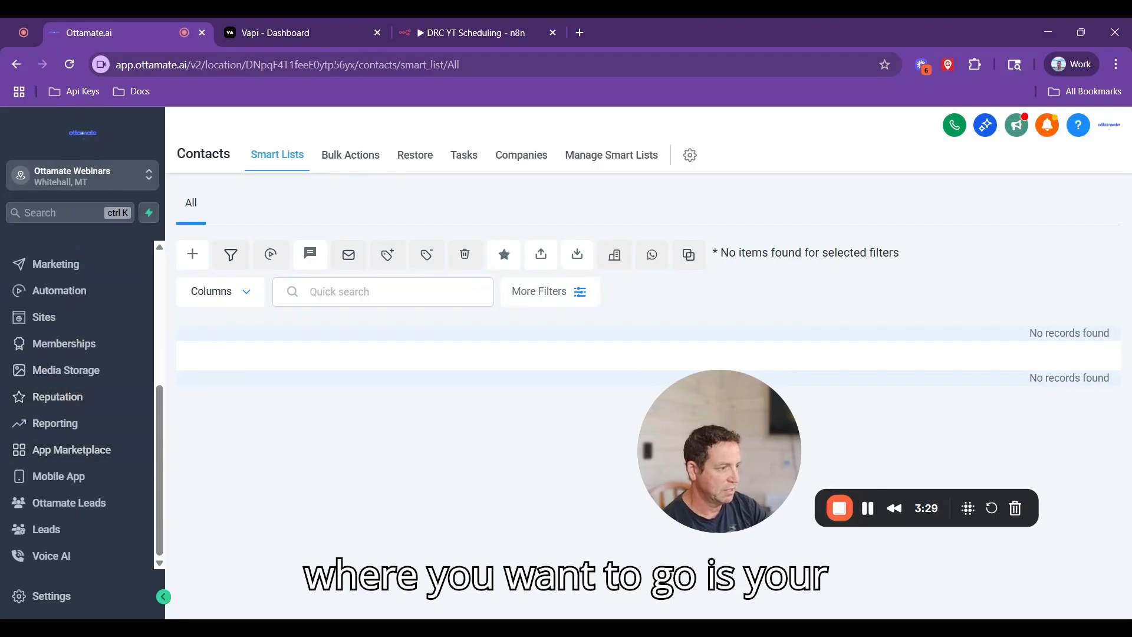
click(58, 598)
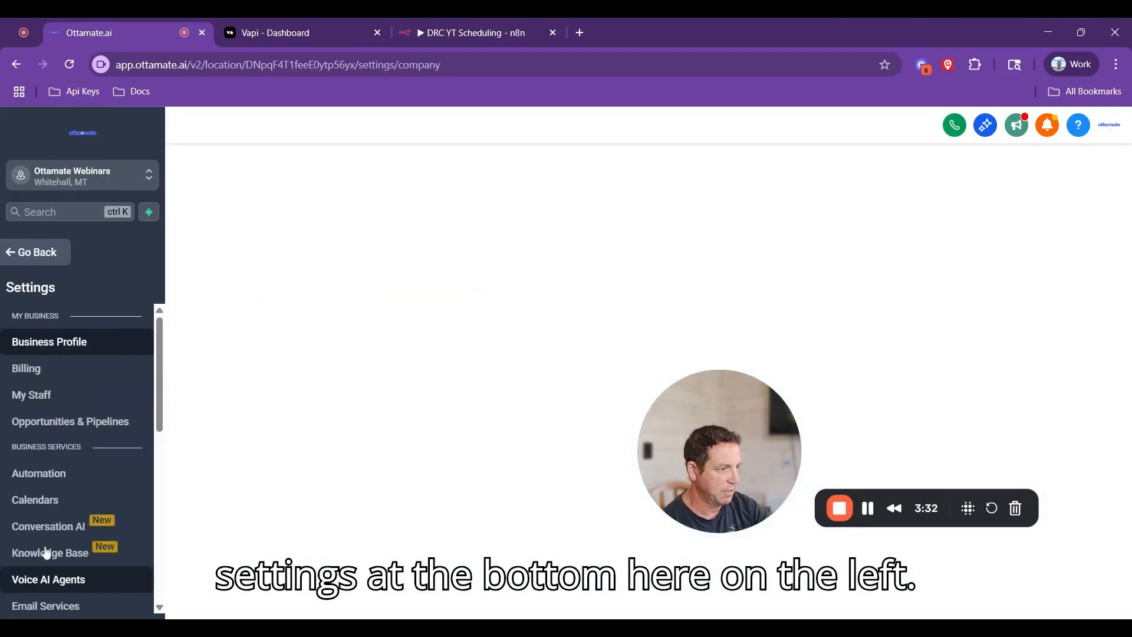
scroll(50, 519, down, 6)
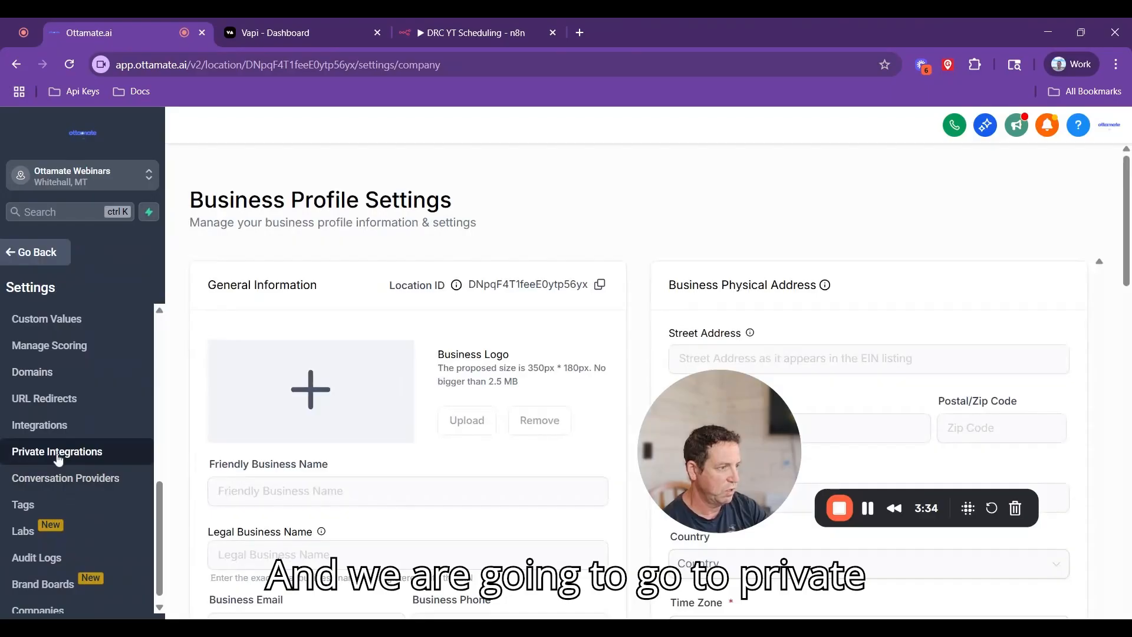
click(58, 455)
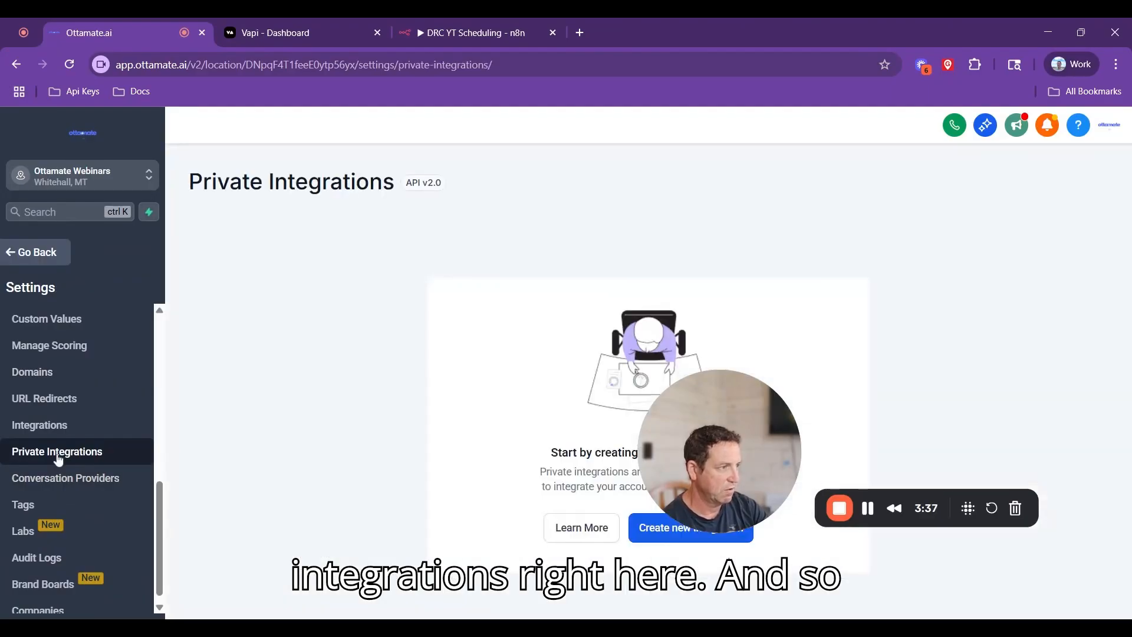
drag(800, 428, 923, 253)
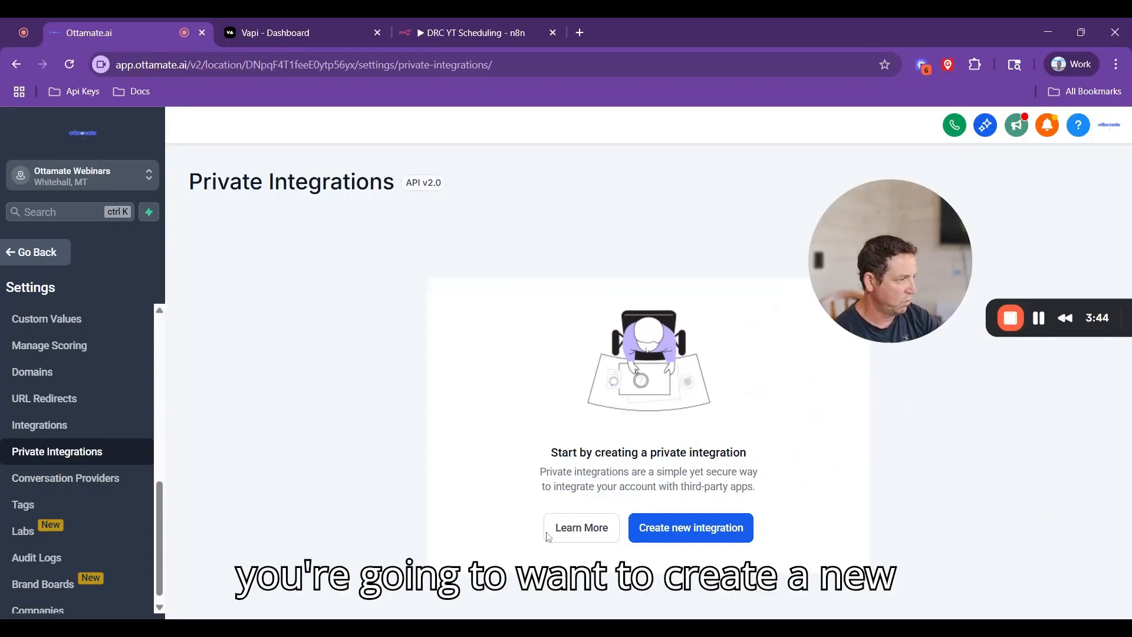
click(730, 537)
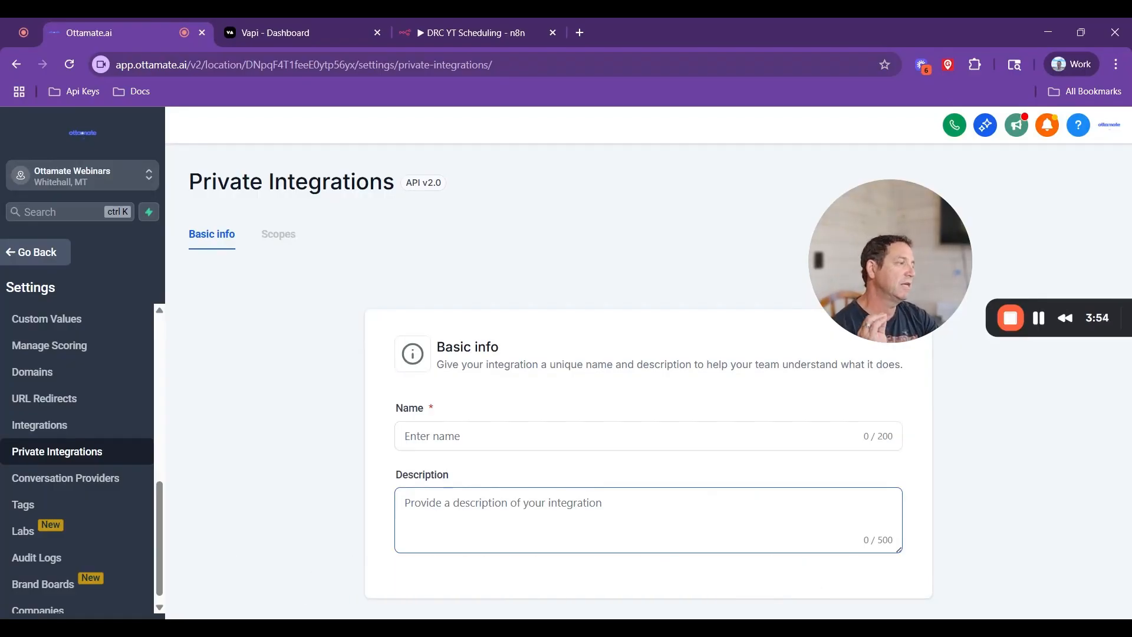
Step: Name the private integration "YT Test" and enter the description "Booking appts for Vapi."
click(604, 446)
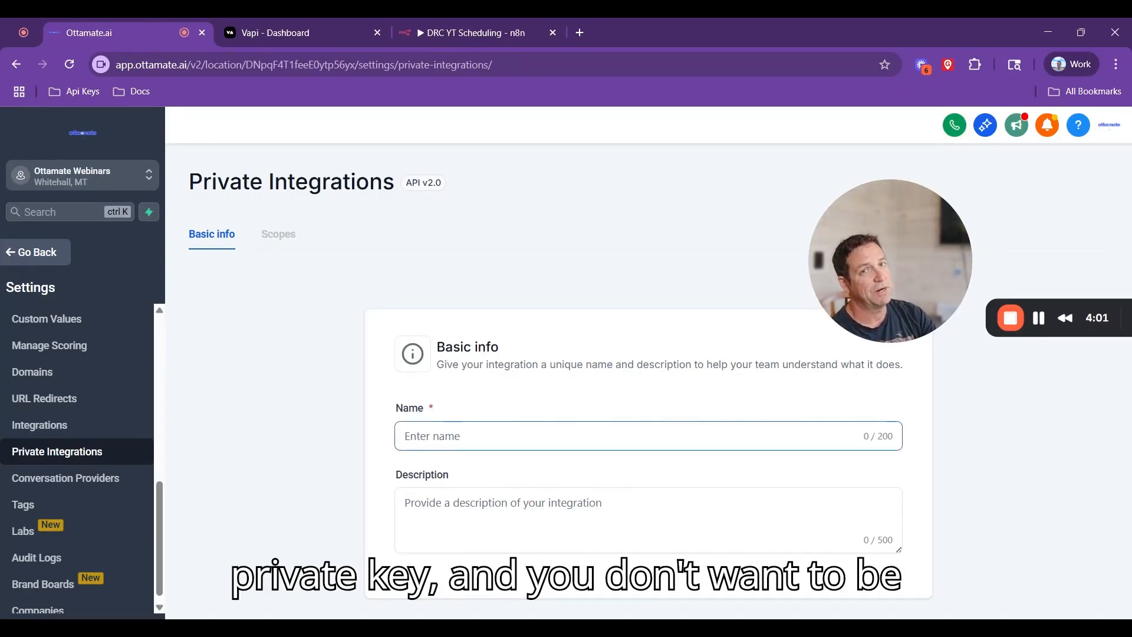
click(648, 435)
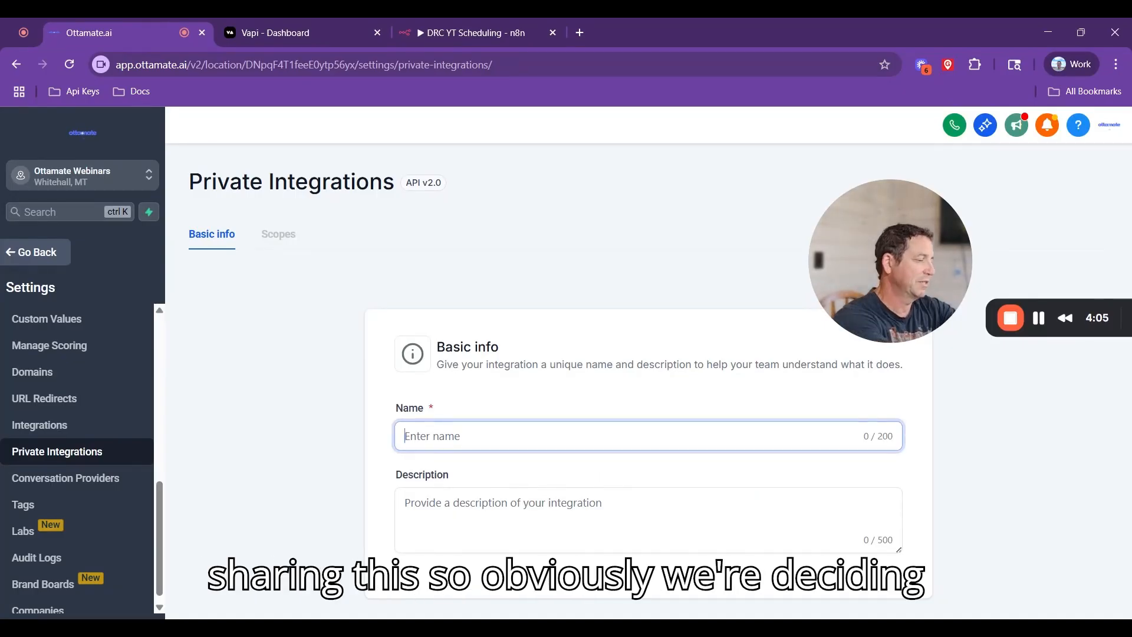
text(YT Test)
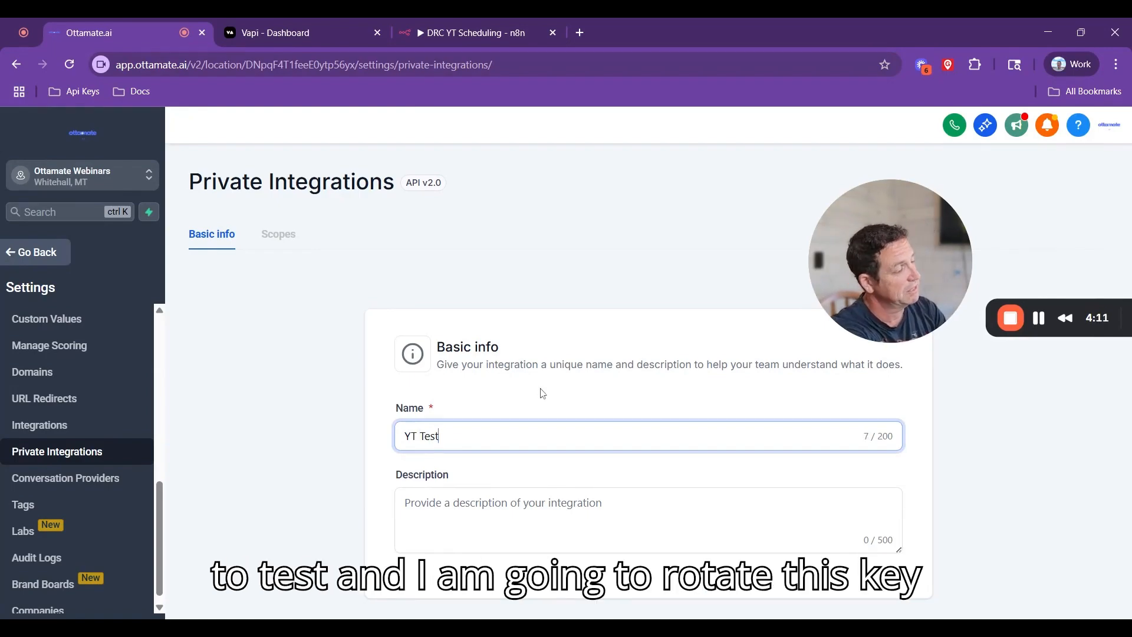
key(Tab)
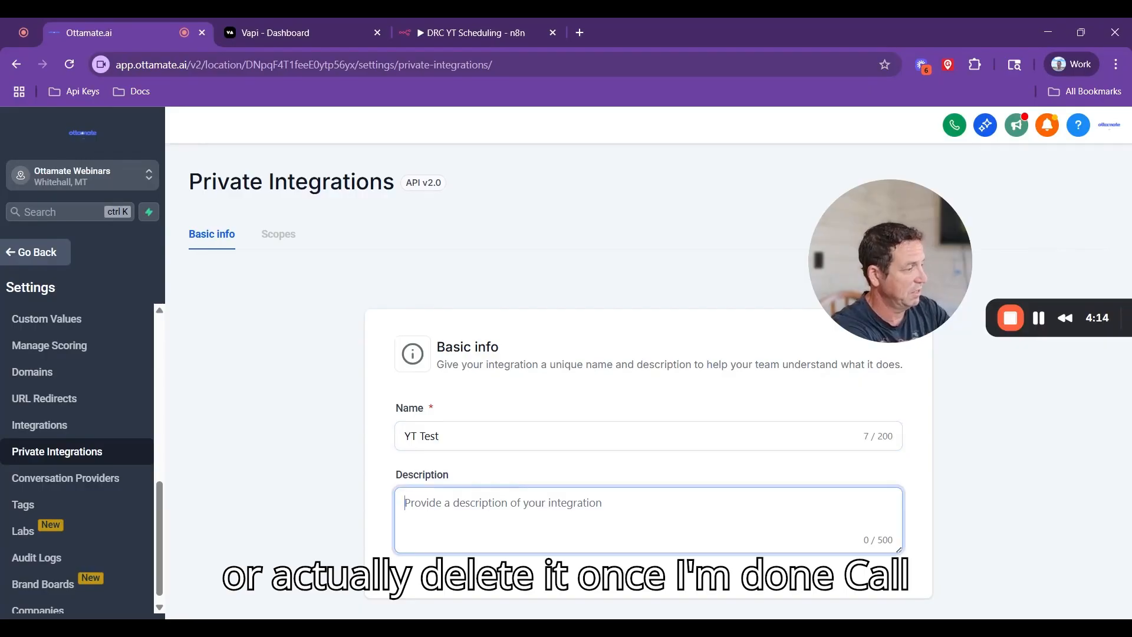
text(Booking )
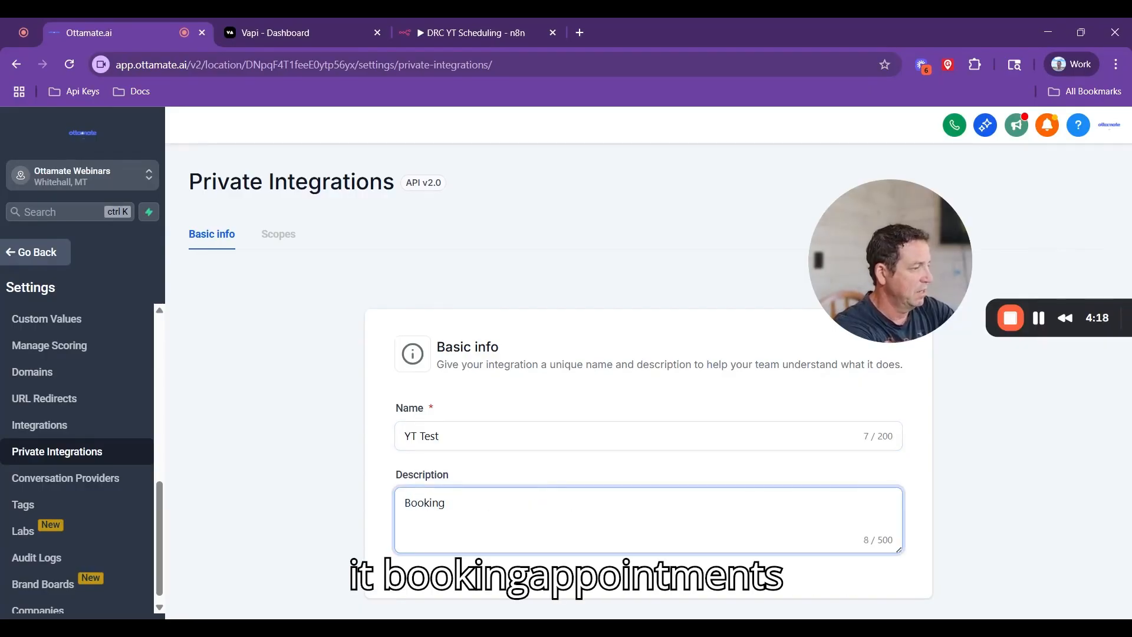
text(ap)
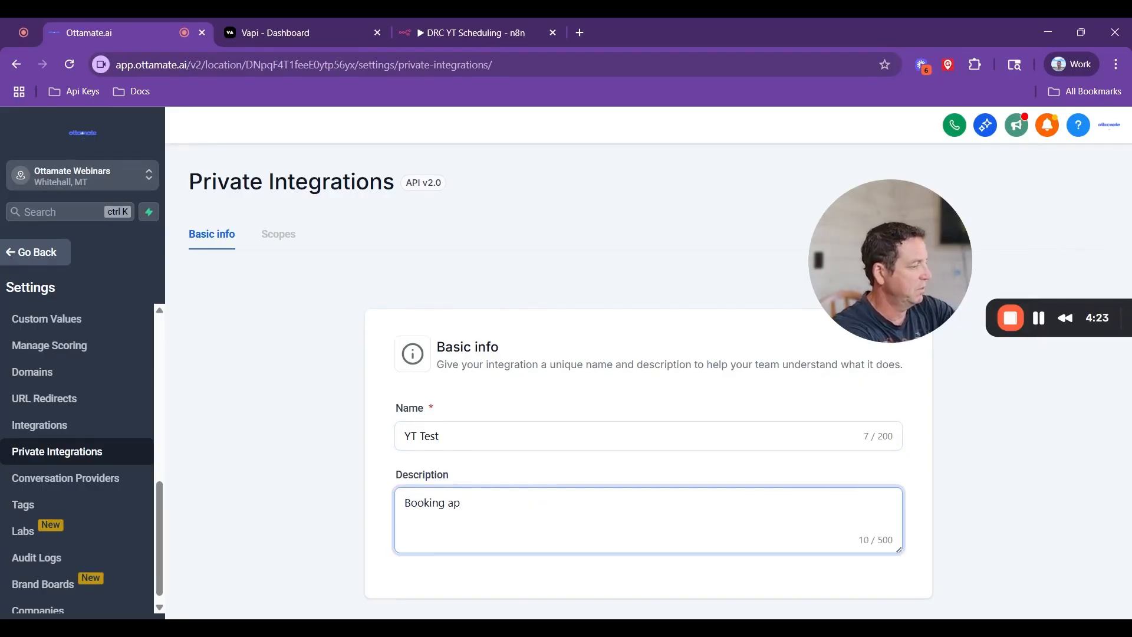
text(pts for )
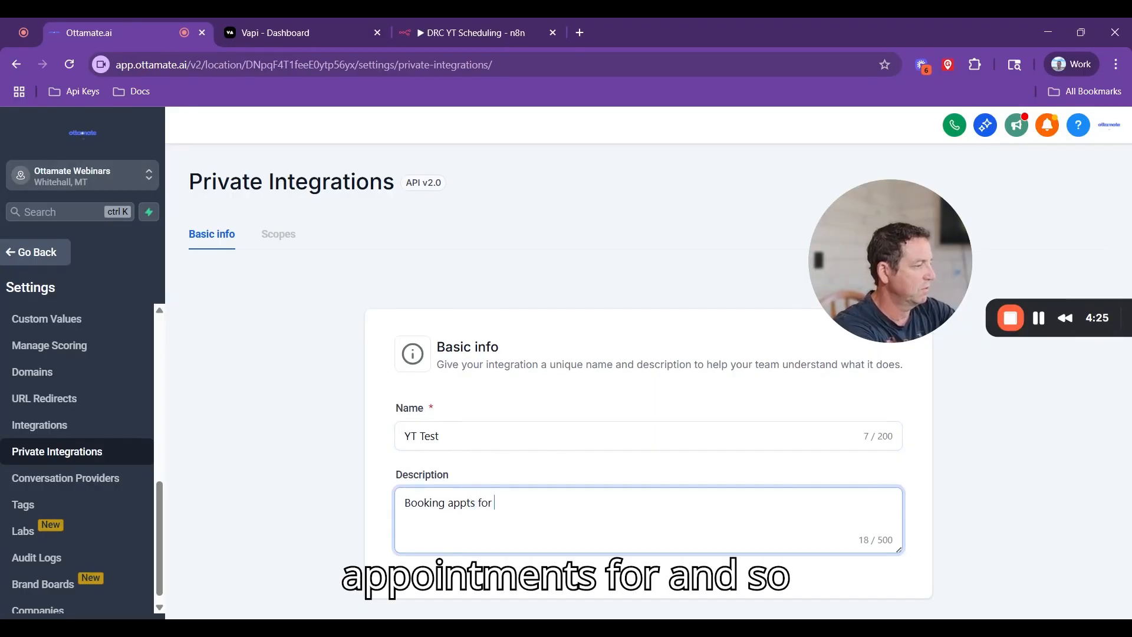
text(Vapi.)
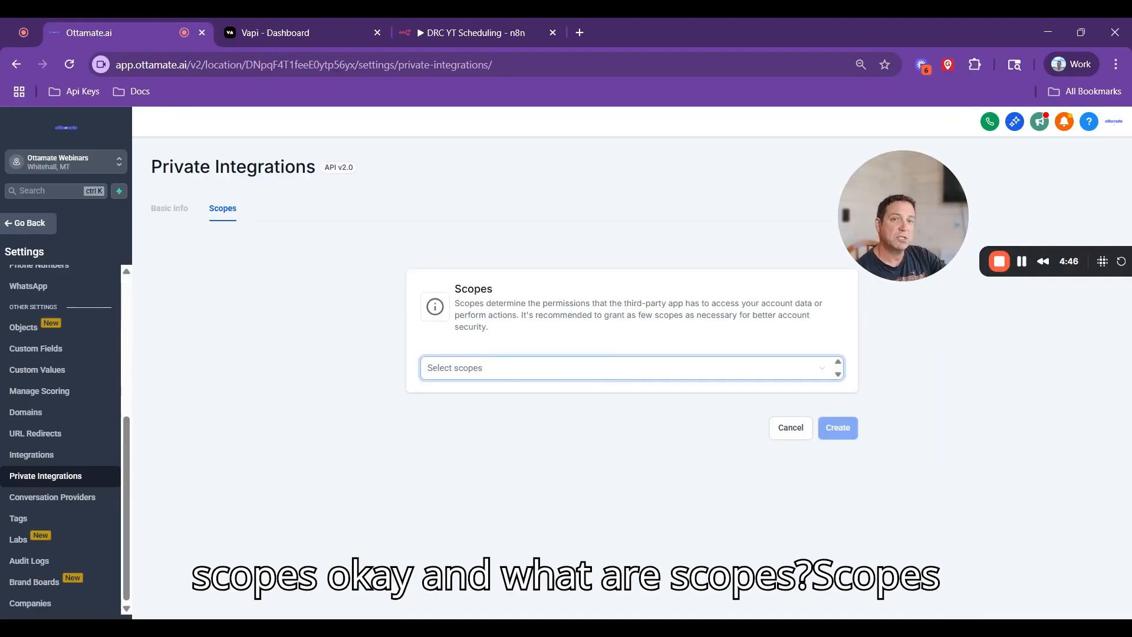
Step: Add the Edit Calendars, View Calendars, View Calendar Events and Edit Calendar Events scopes to the integration
click(612, 373)
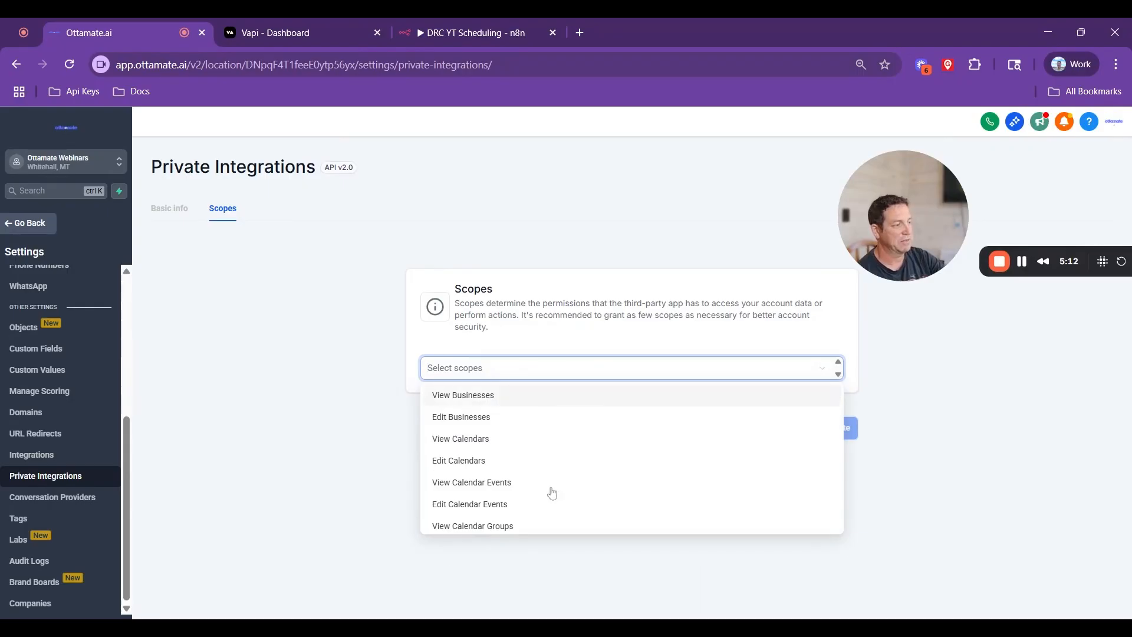
scroll(491, 401, down, 1)
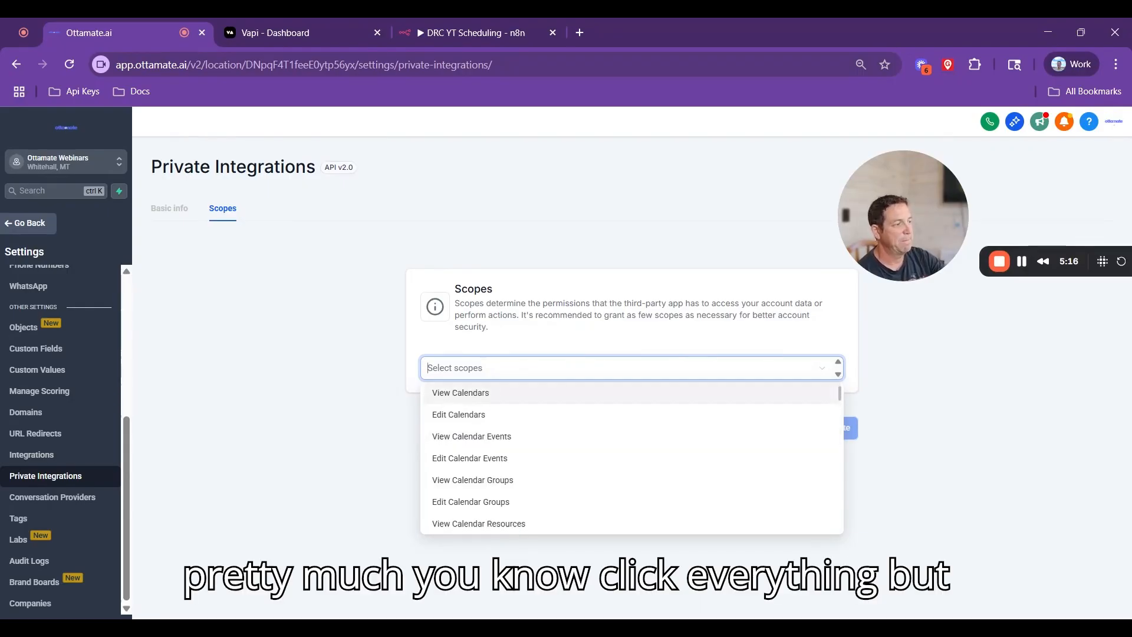
scroll(491, 401, up, 1)
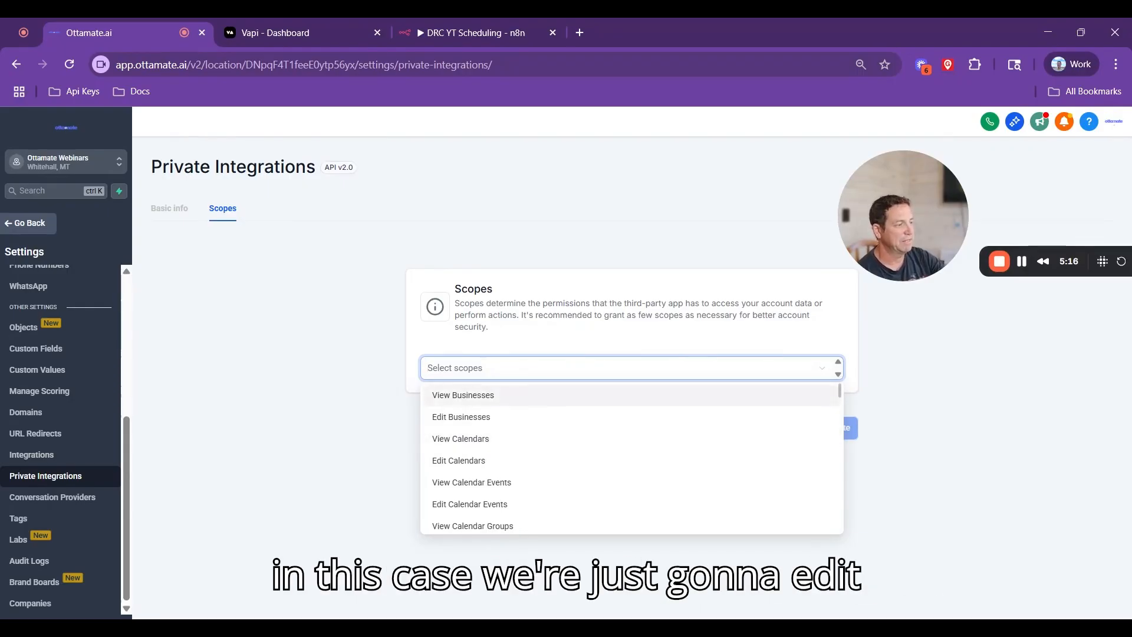
click(465, 471)
click(481, 442)
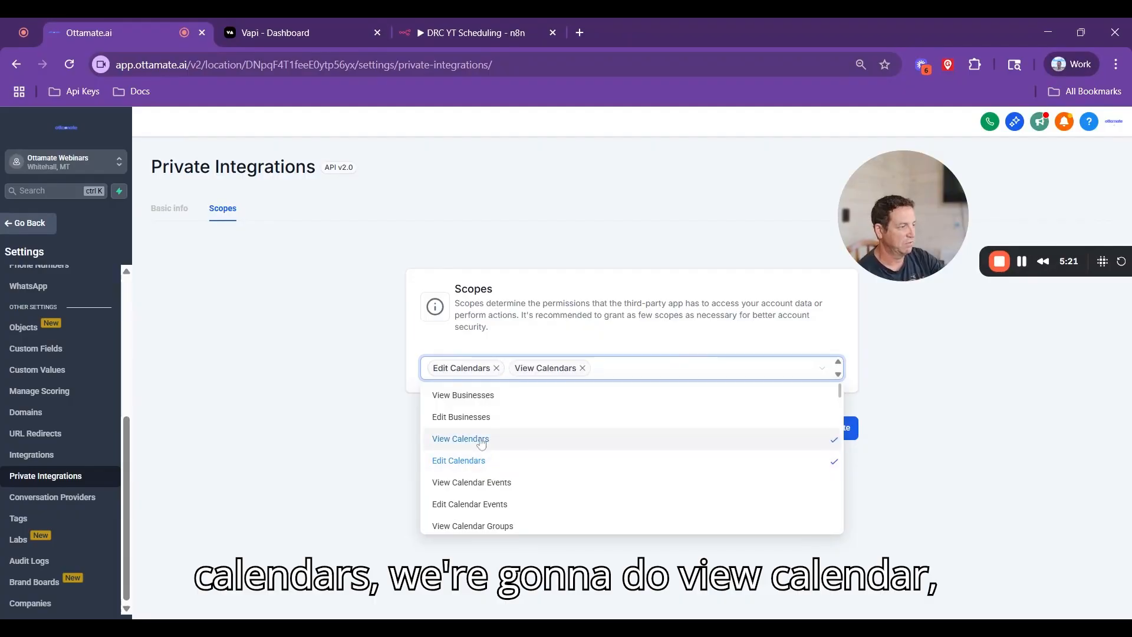
click(493, 491)
scroll(493, 493, down, 1)
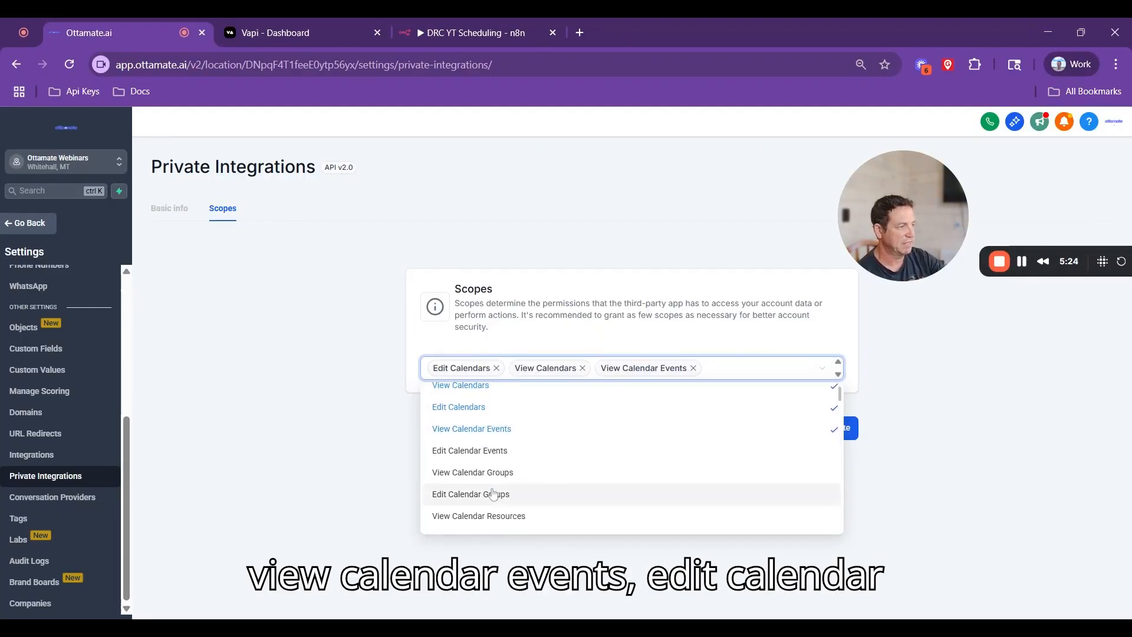
click(475, 448)
Step: Add the View Contacts and Edit Contacts scopes to the integration
scroll(483, 456, down, 5)
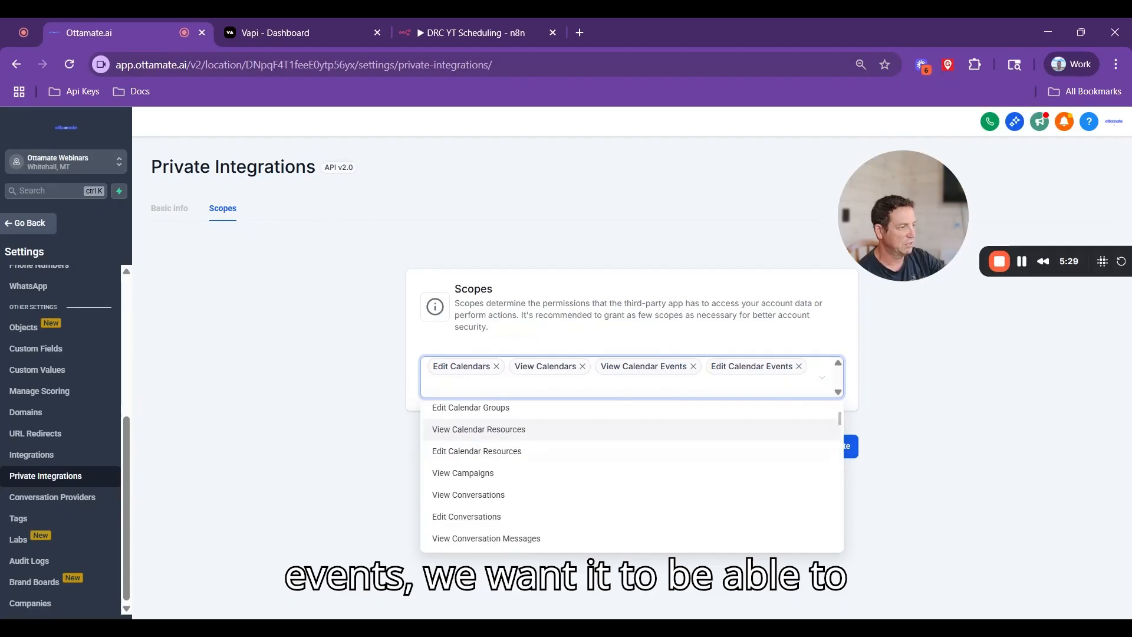
scroll(484, 451, down, 1)
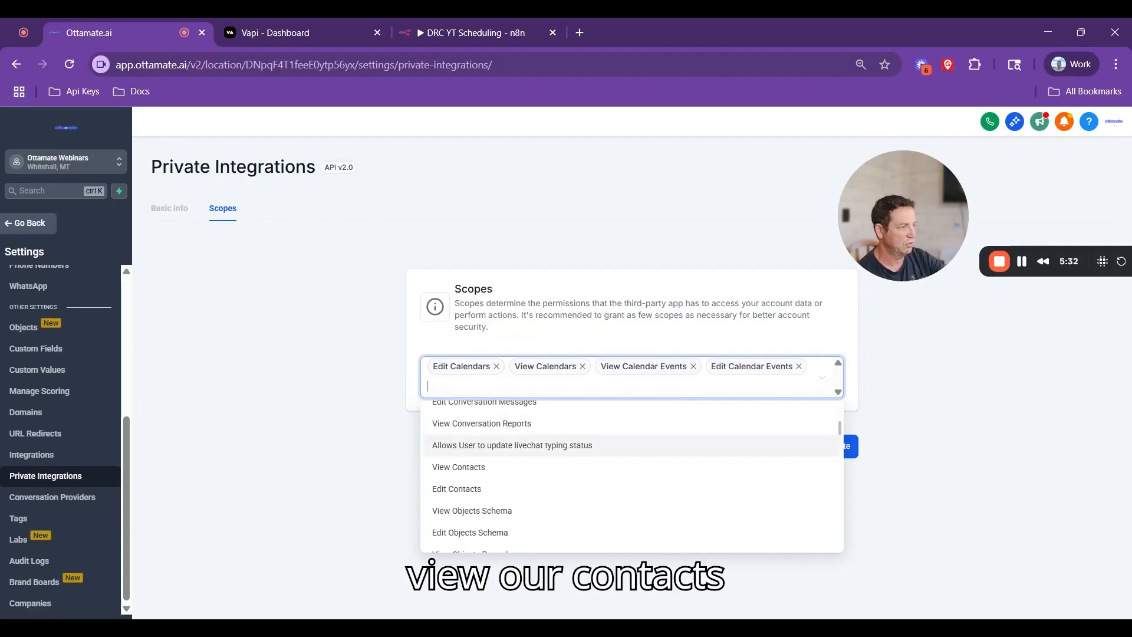
click(473, 468)
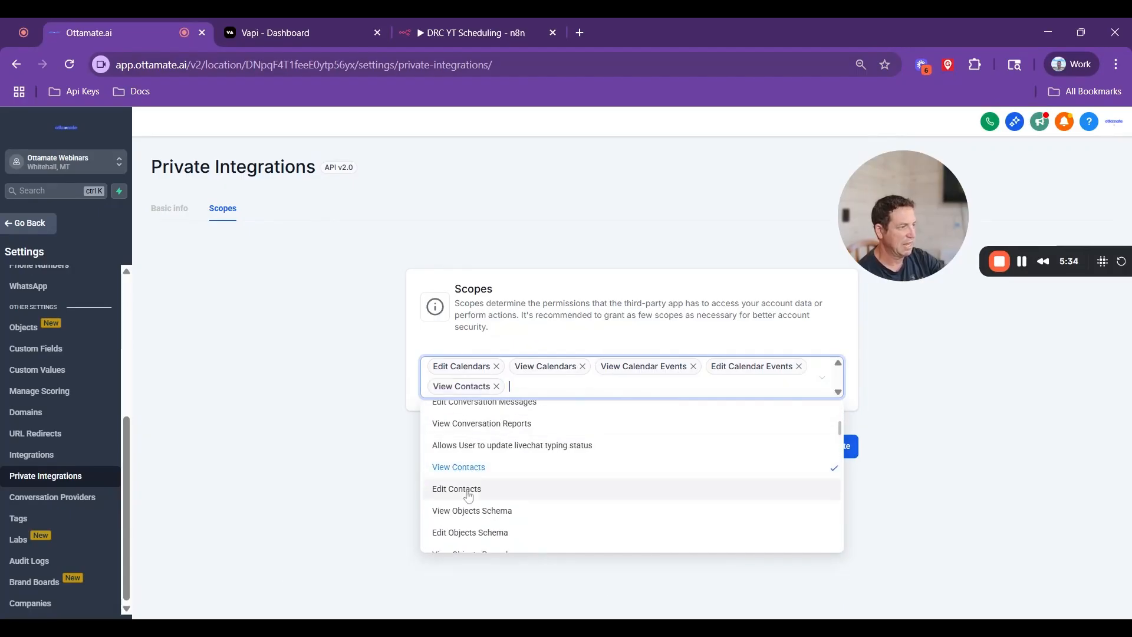
click(471, 489)
Step: Look through the full list of available scopes for the private integration, including invoices, funnels, payments, social media, users and blogs
scroll(470, 494, down, 1)
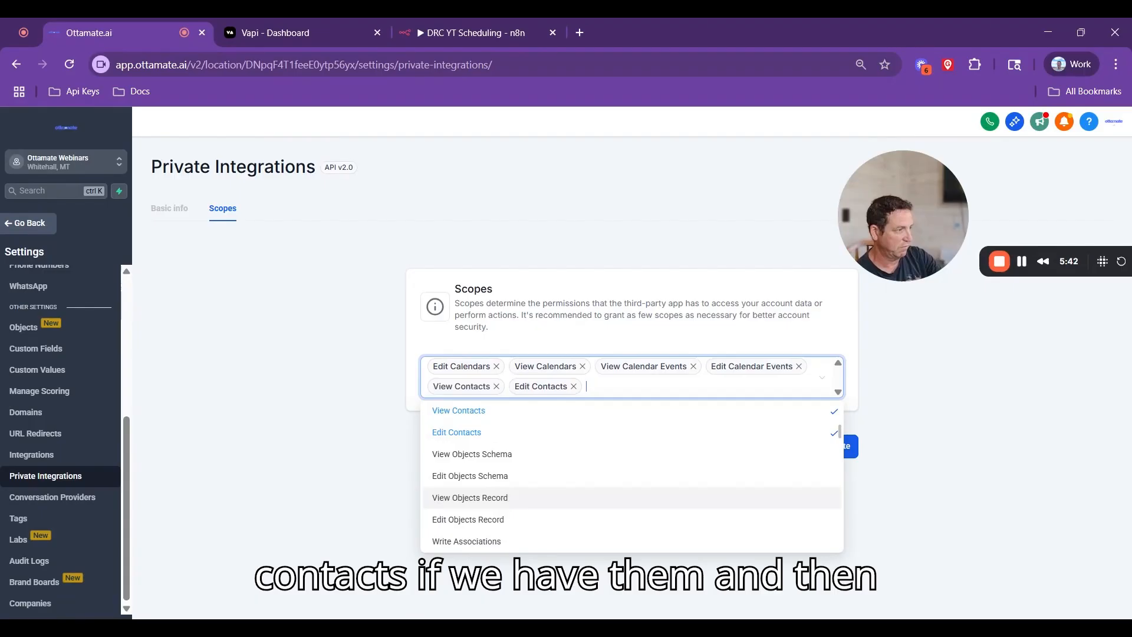
scroll(631, 490, down, 5)
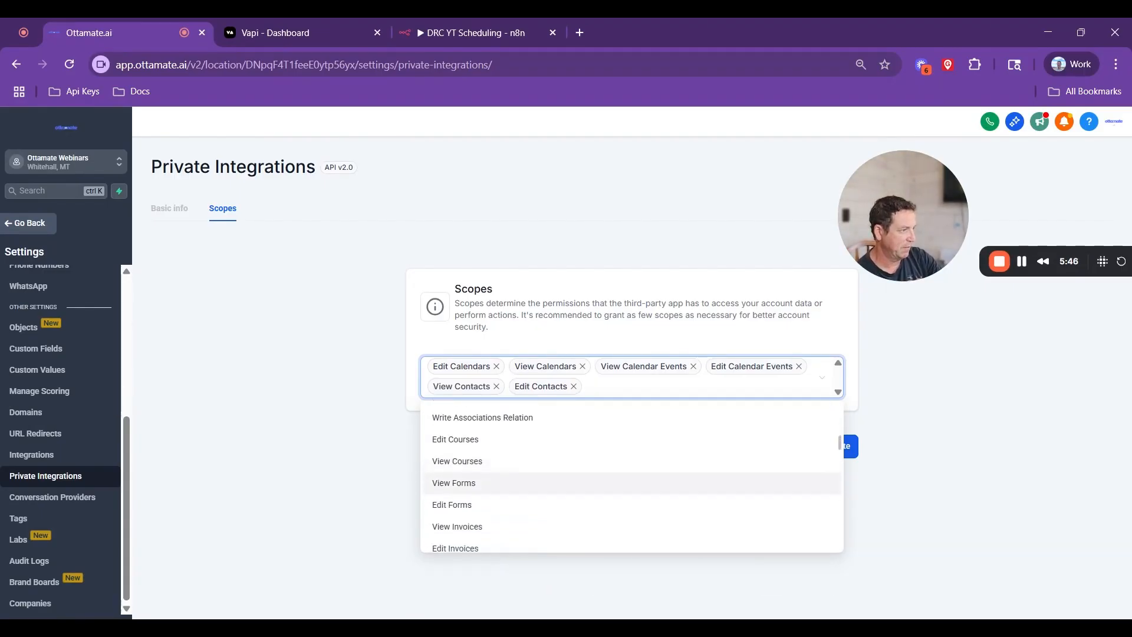
scroll(630, 490, down, 4)
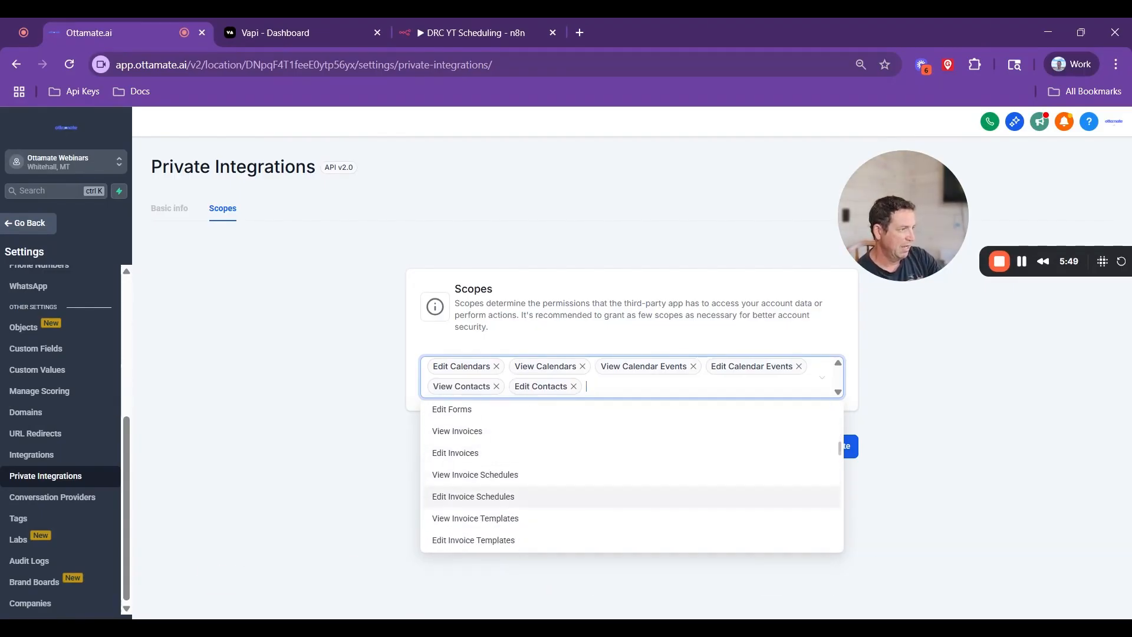
scroll(472, 501, down, 2)
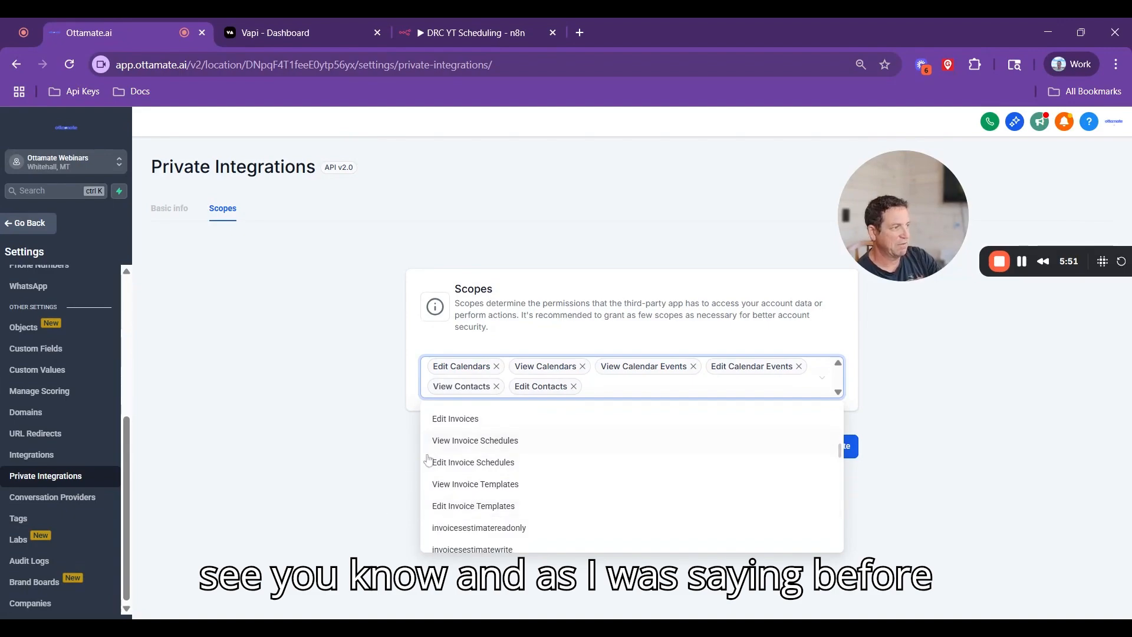
scroll(428, 460, down, 3)
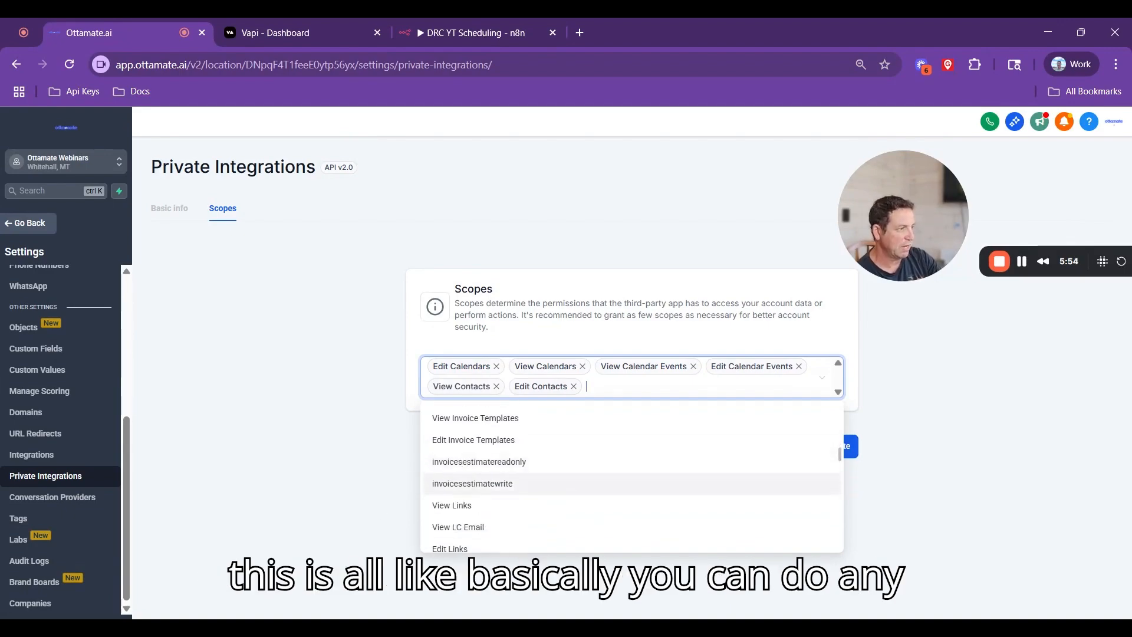
scroll(631, 474, down, 2)
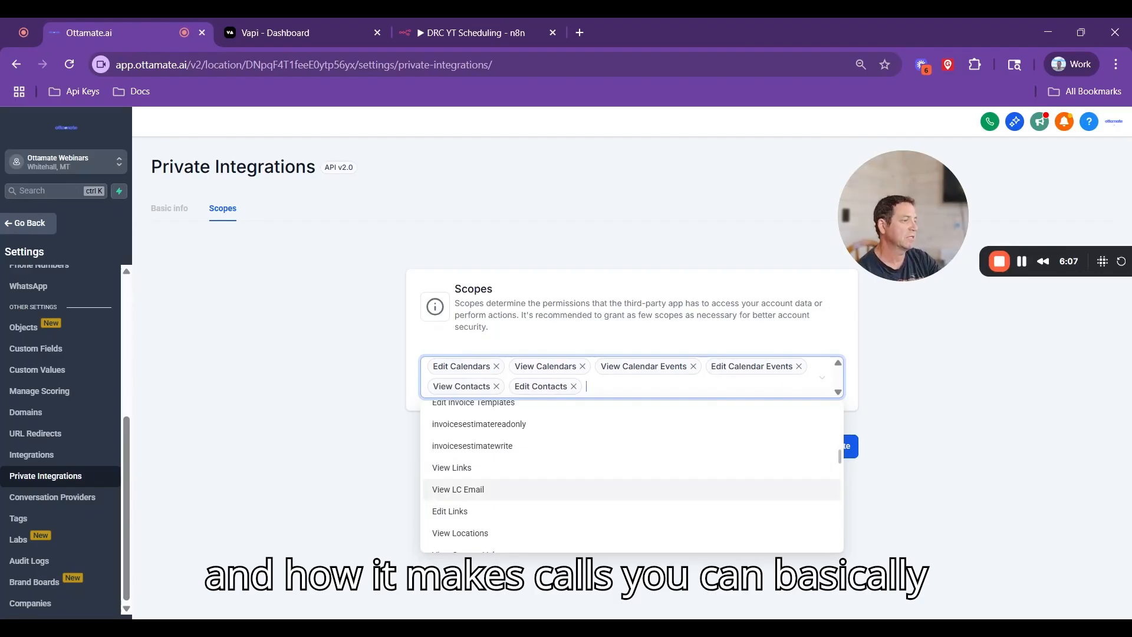
scroll(630, 483, down, 1)
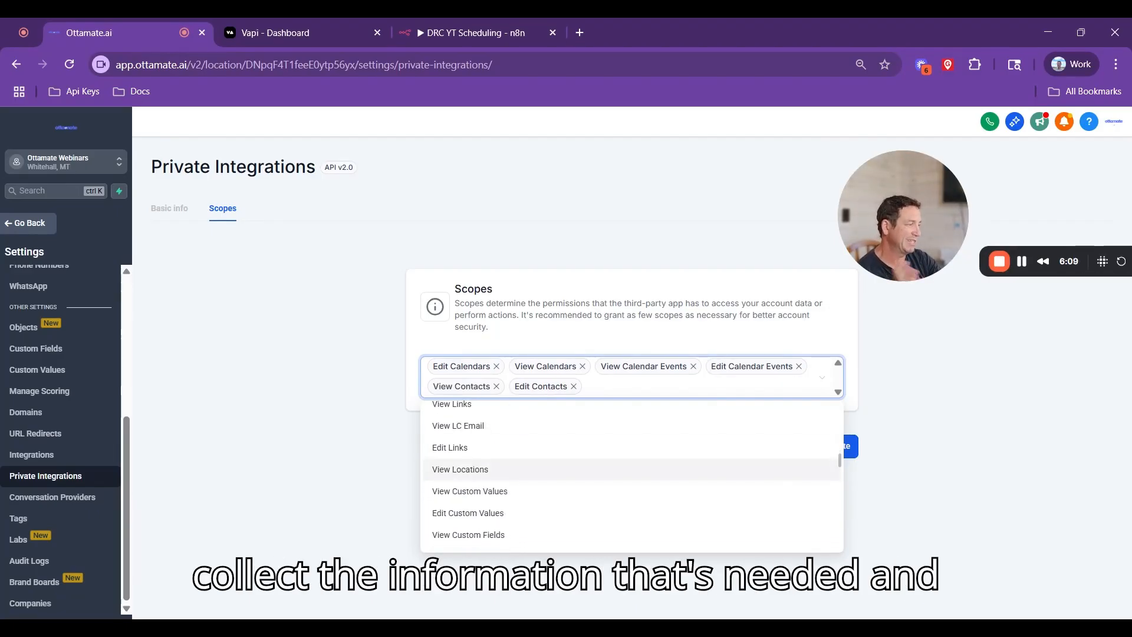
scroll(630, 480, down, 2)
scroll(630, 480, up, 4)
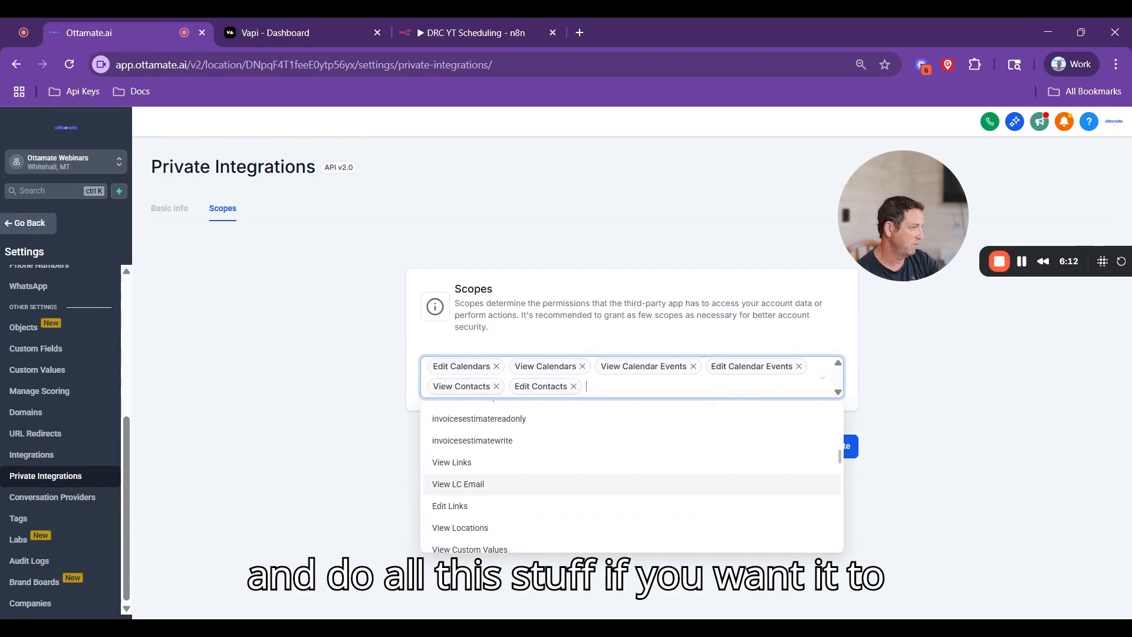
scroll(631, 477, down, 2)
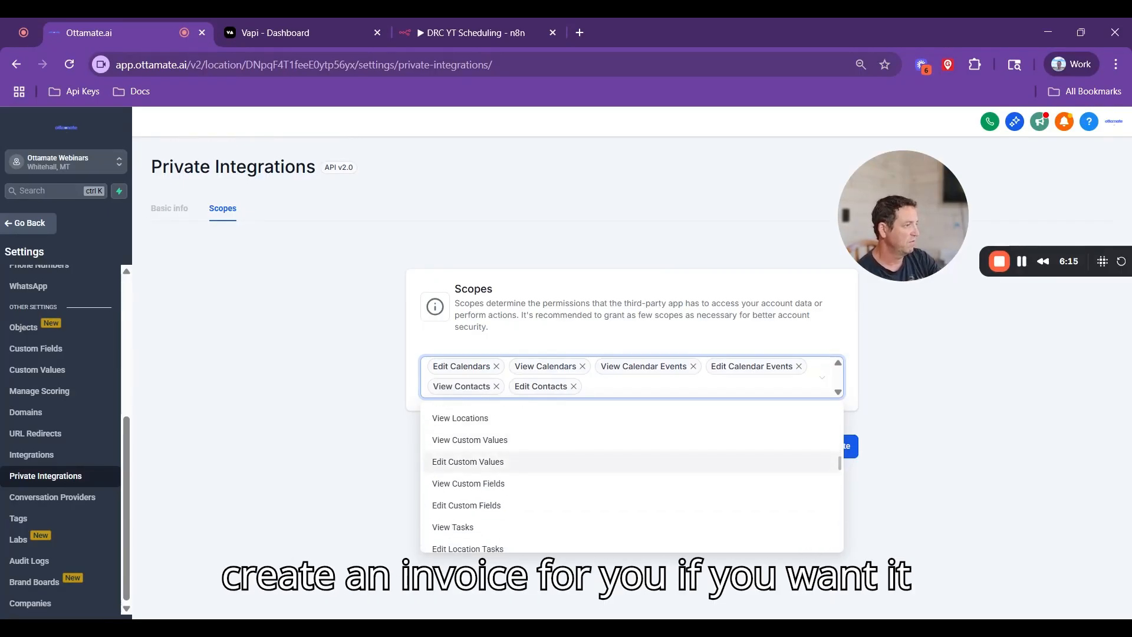
scroll(631, 472, down, 6)
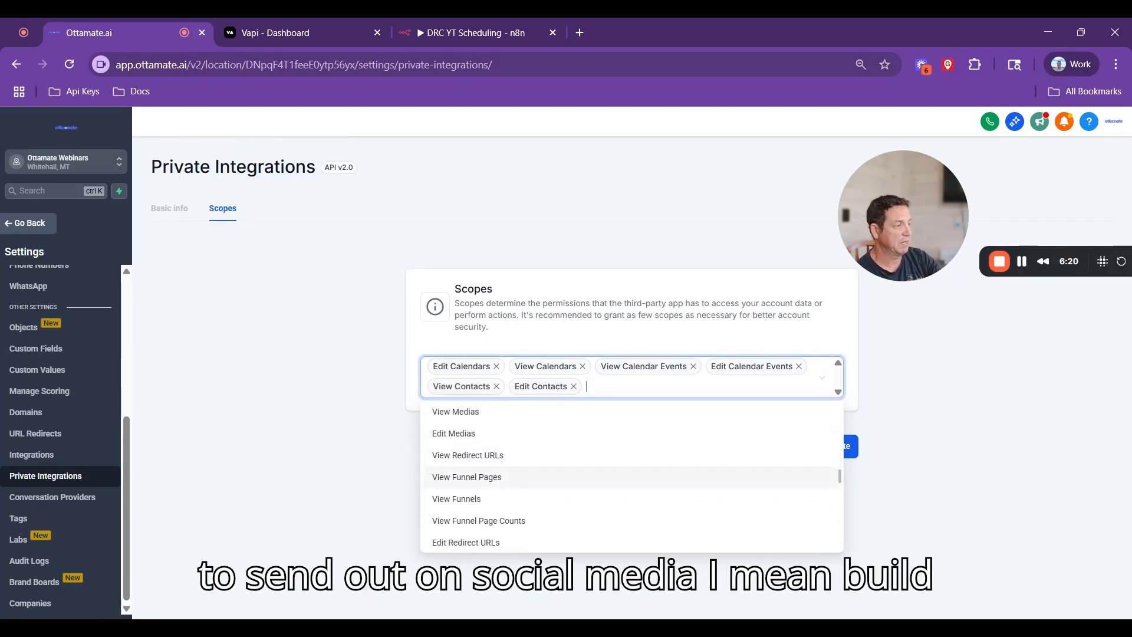
scroll(630, 478, down, 1)
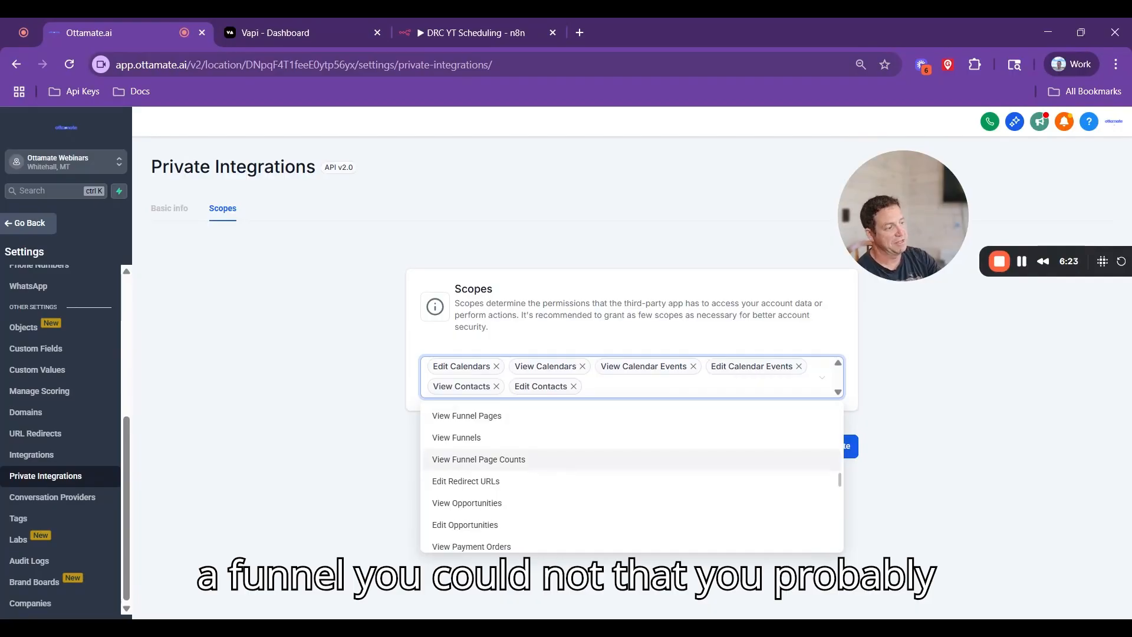
scroll(630, 469, down, 4)
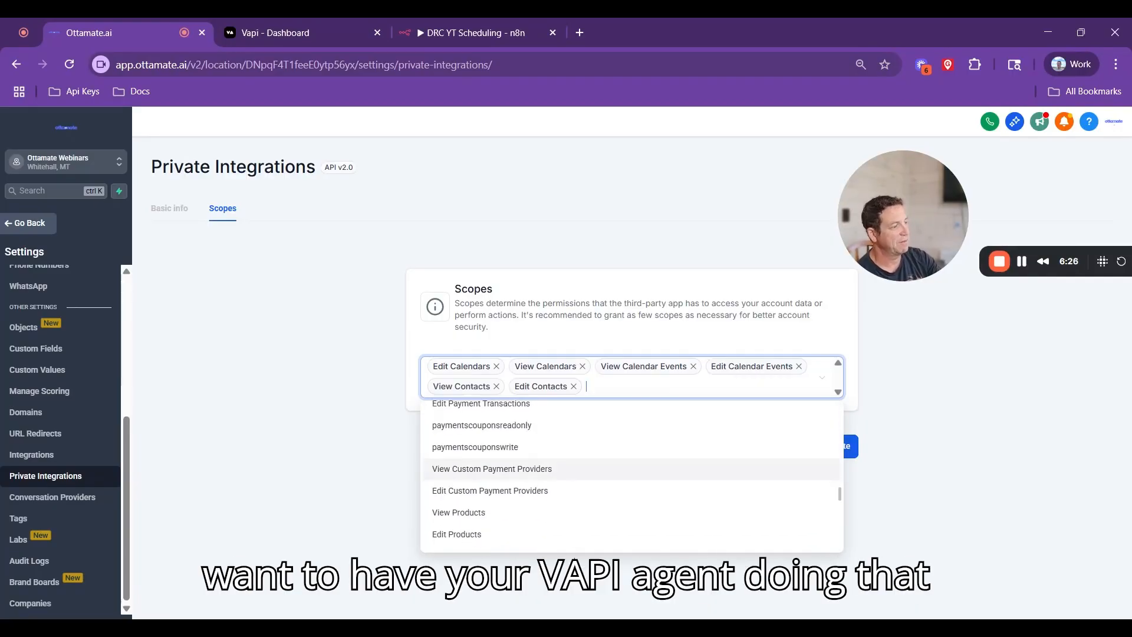
scroll(630, 468, down, 7)
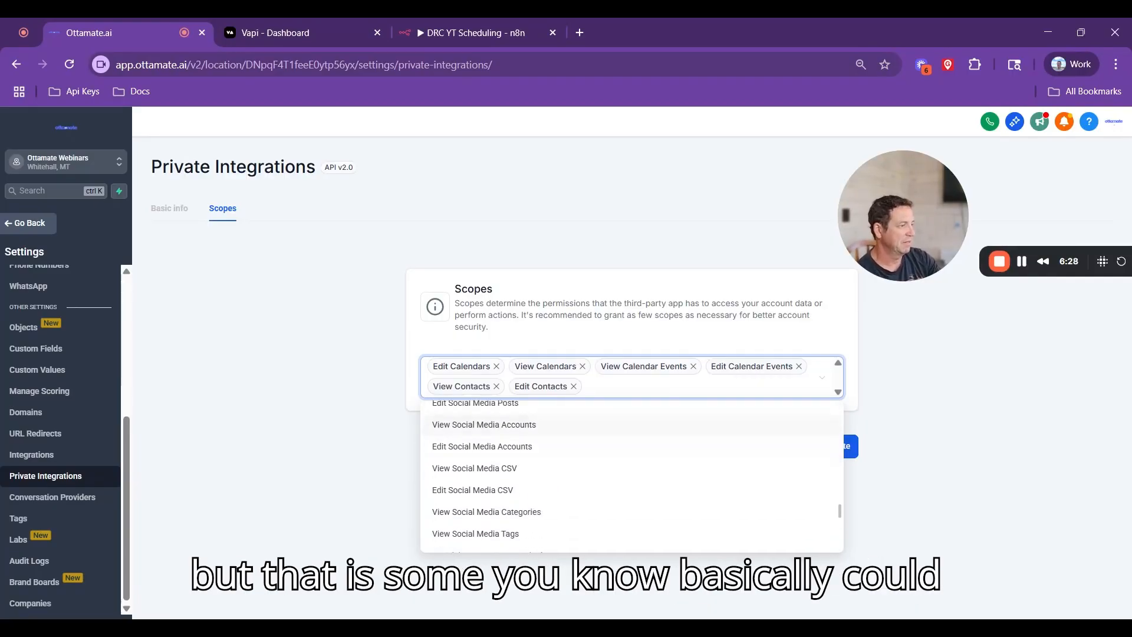
scroll(631, 469, down, 2)
scroll(630, 469, down, 2)
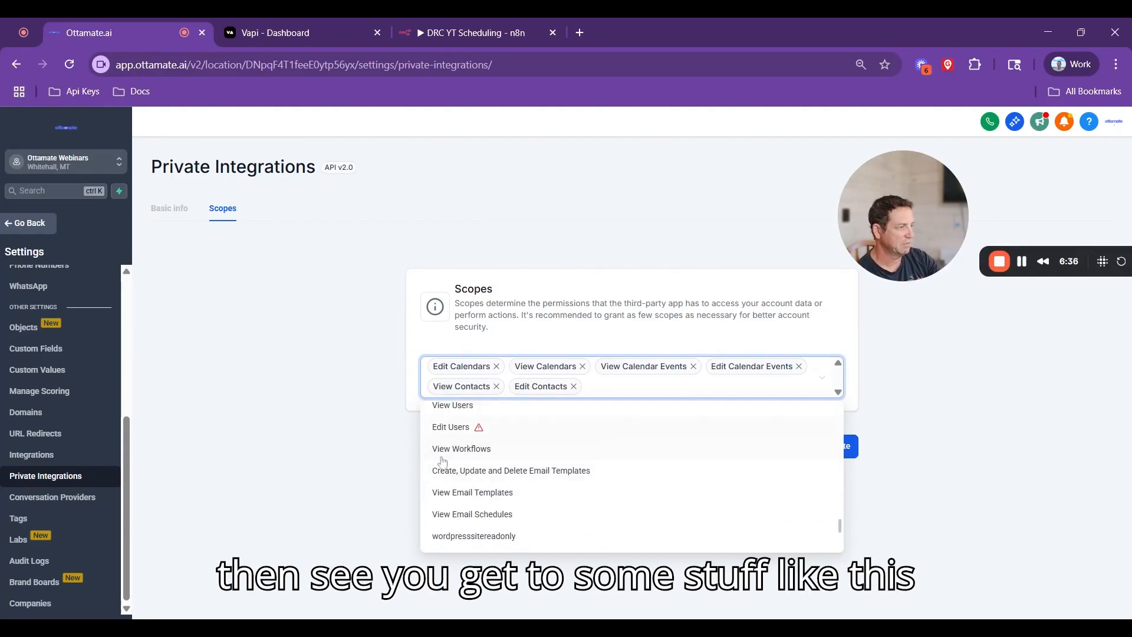
scroll(471, 466, down, 1)
scroll(472, 474, down, 1)
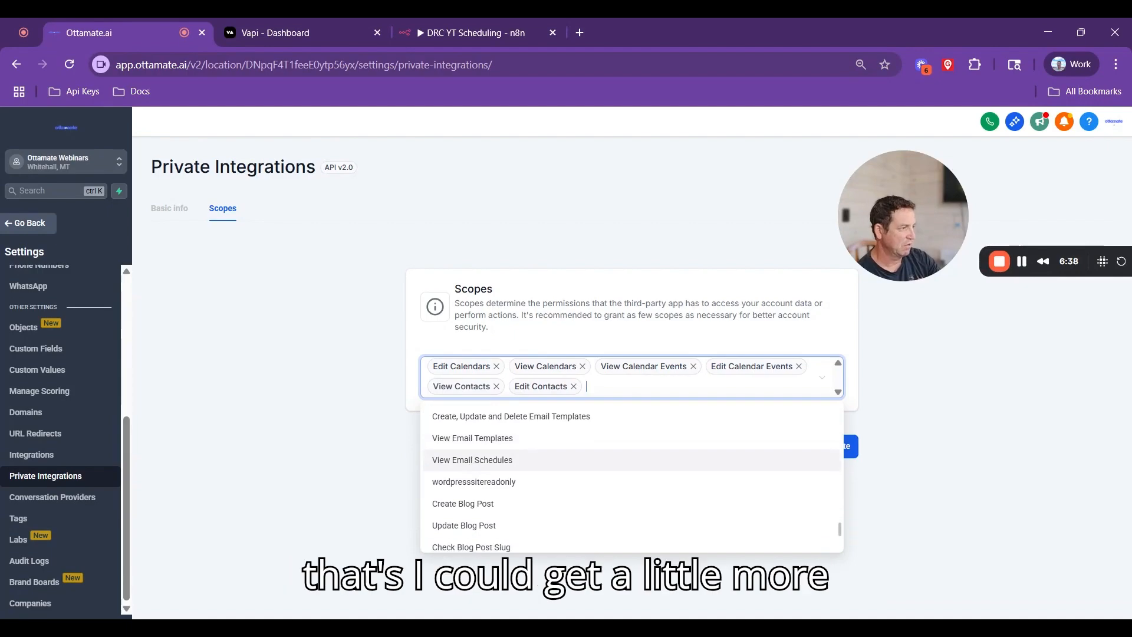
scroll(472, 465, down, 1)
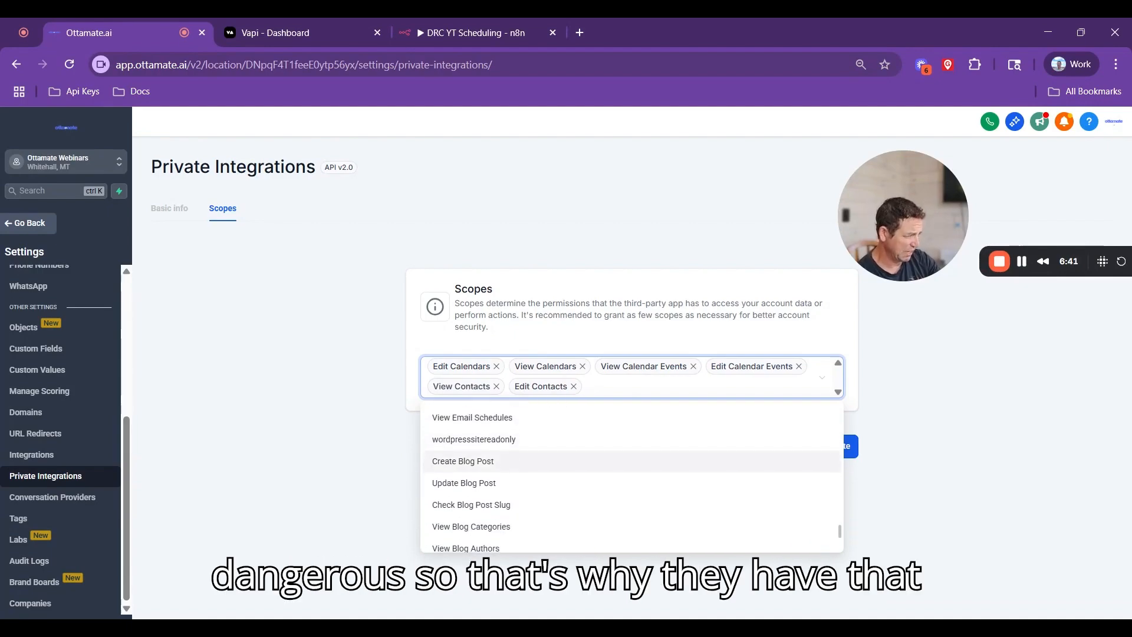
scroll(471, 466, down, 1)
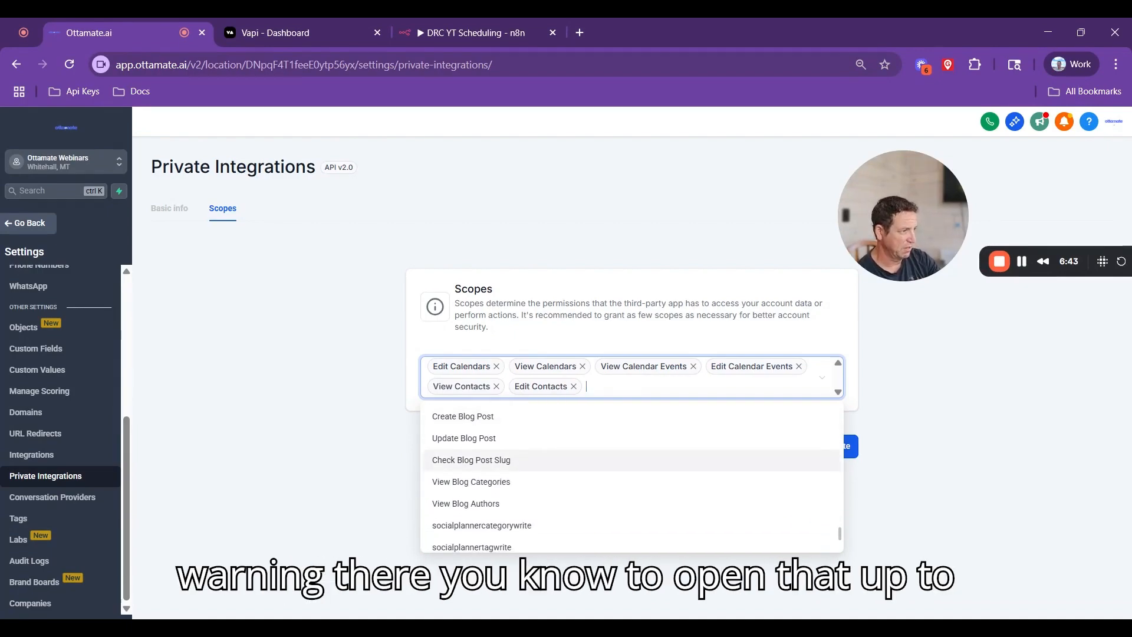
scroll(471, 459, down, 3)
scroll(471, 460, down, 5)
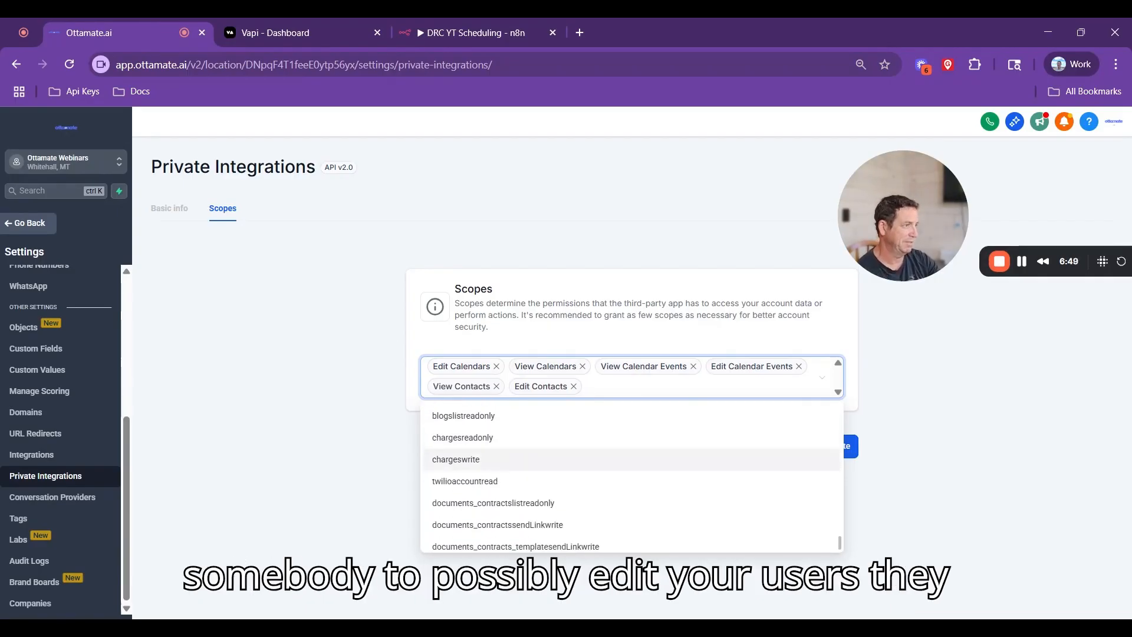
scroll(472, 465, down, 2)
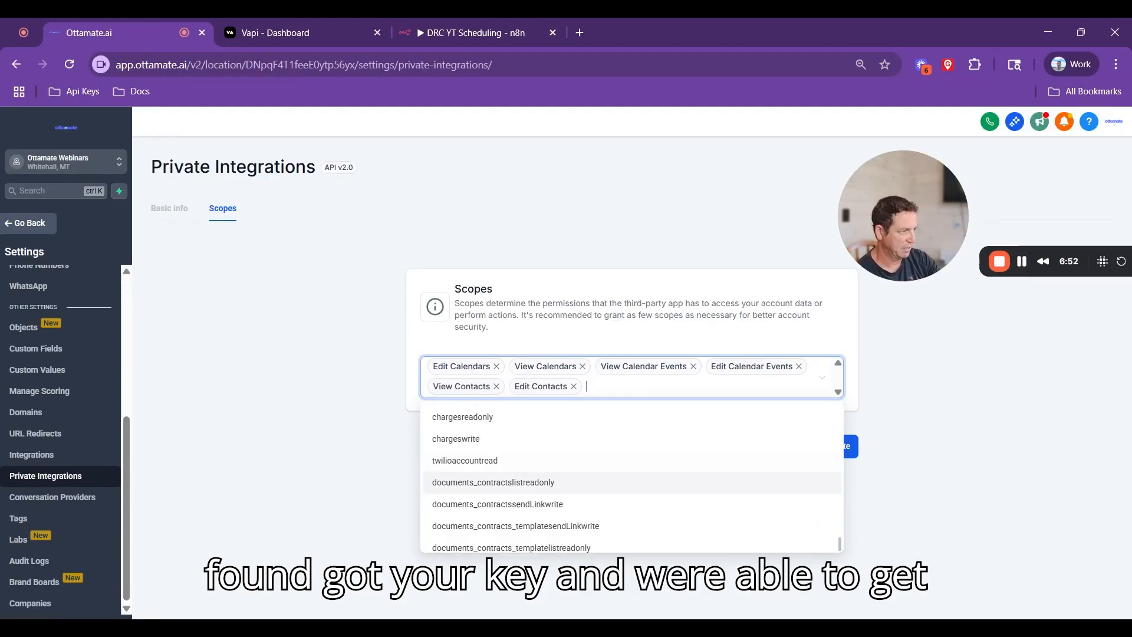
scroll(472, 466, down, 15)
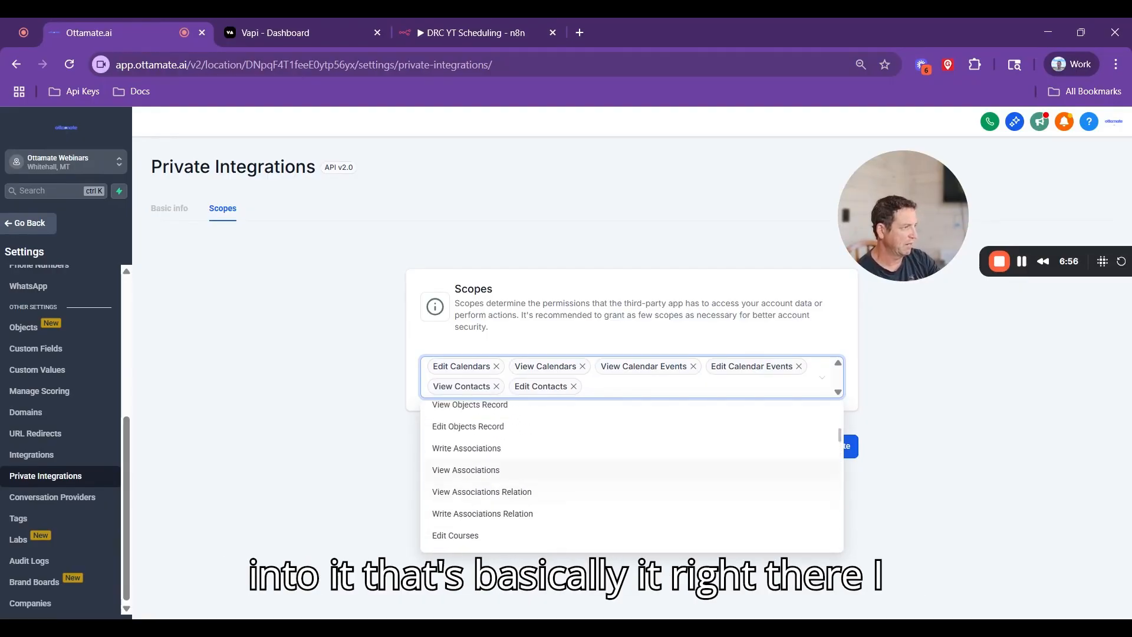
scroll(607, 433, up, 10)
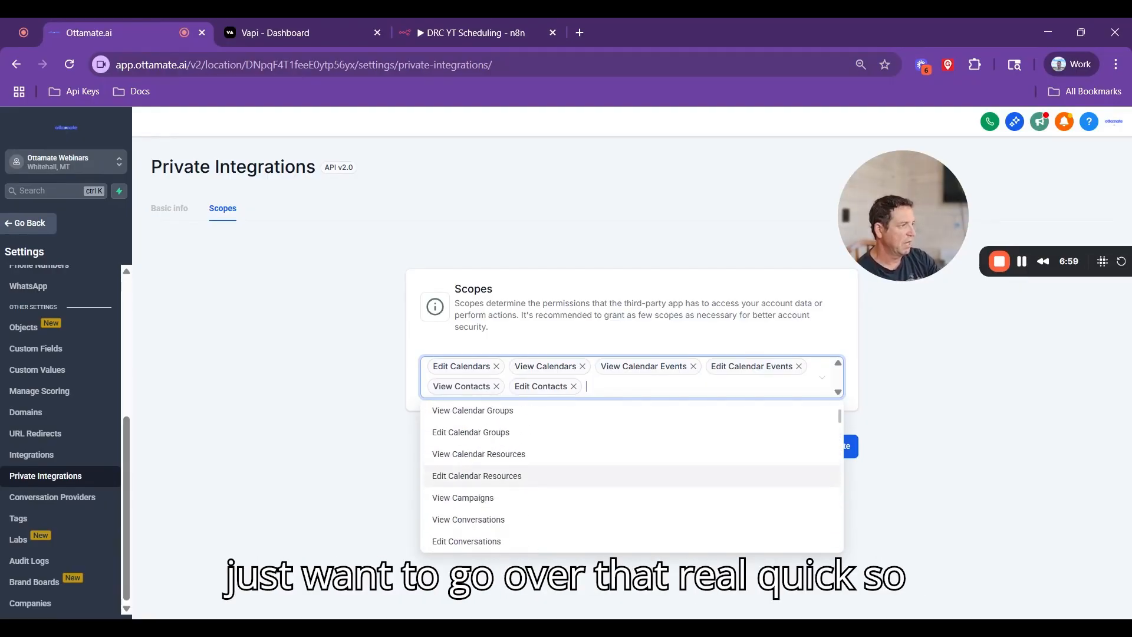
scroll(607, 434, up, 3)
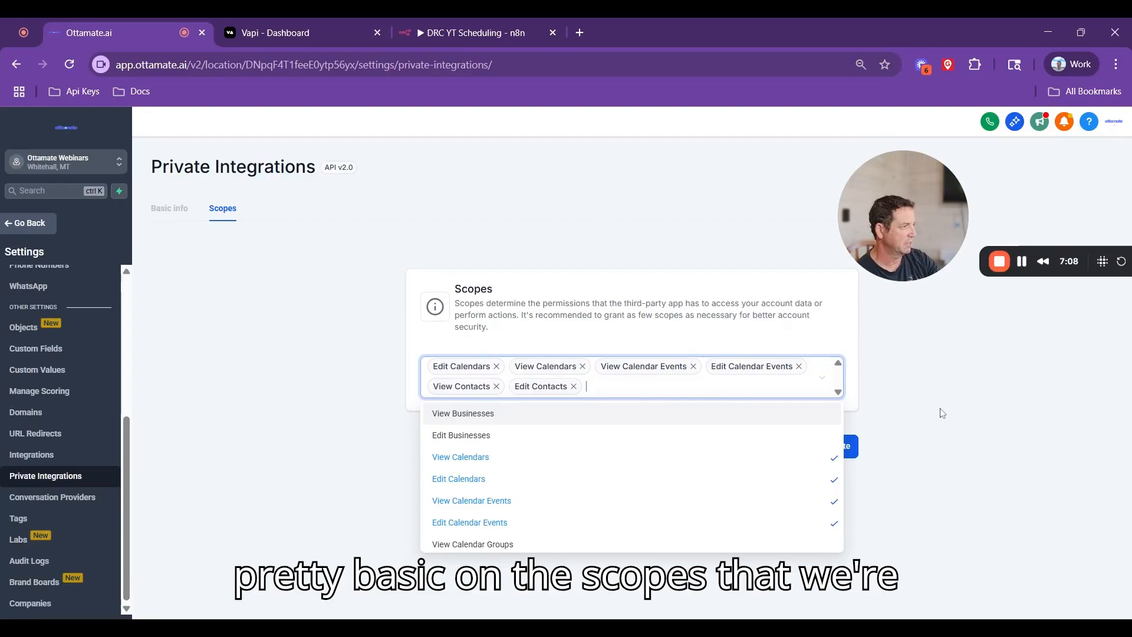
Step: Create the private integration and paste its access token as the Authorization value of the Edit Fields node in n8n
click(855, 453)
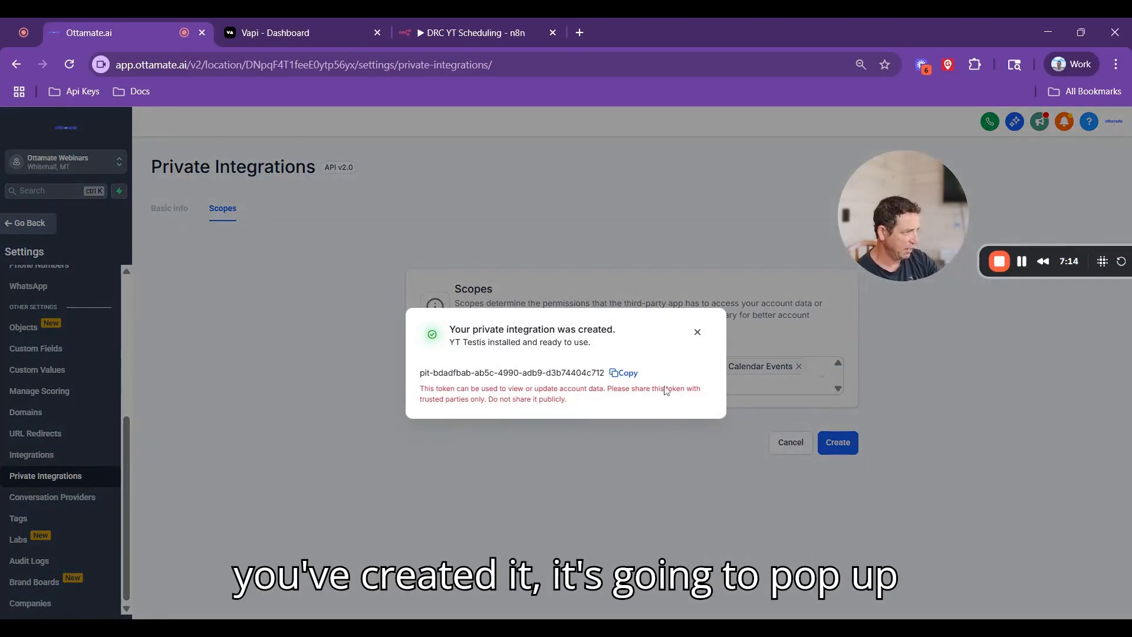
click(632, 376)
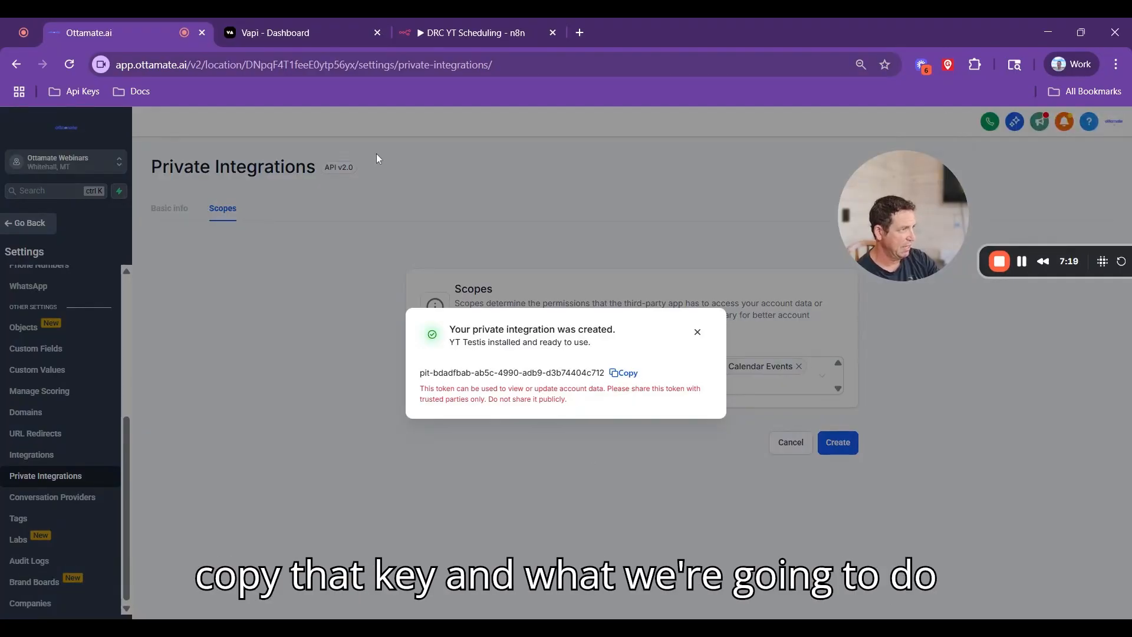
click(448, 33)
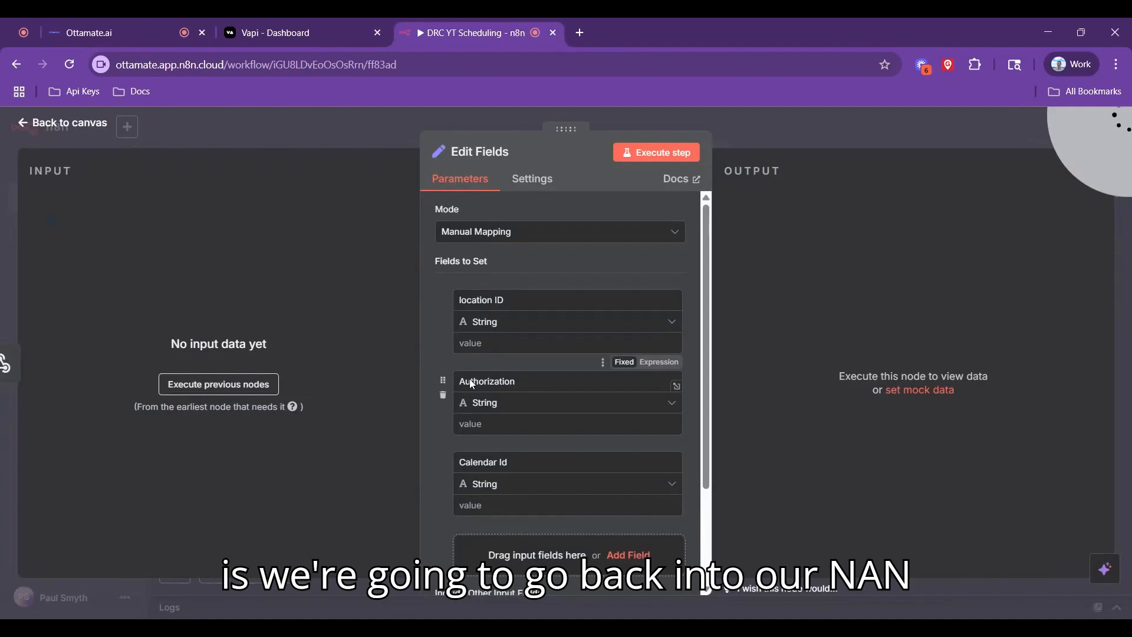
click(523, 424)
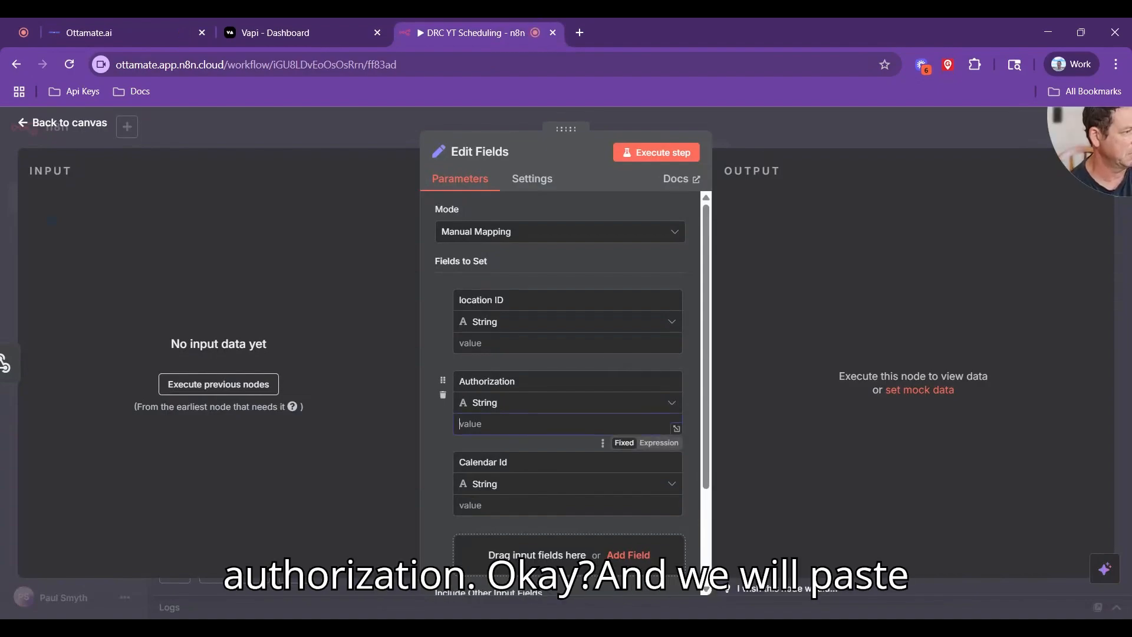
key(ctrl+v)
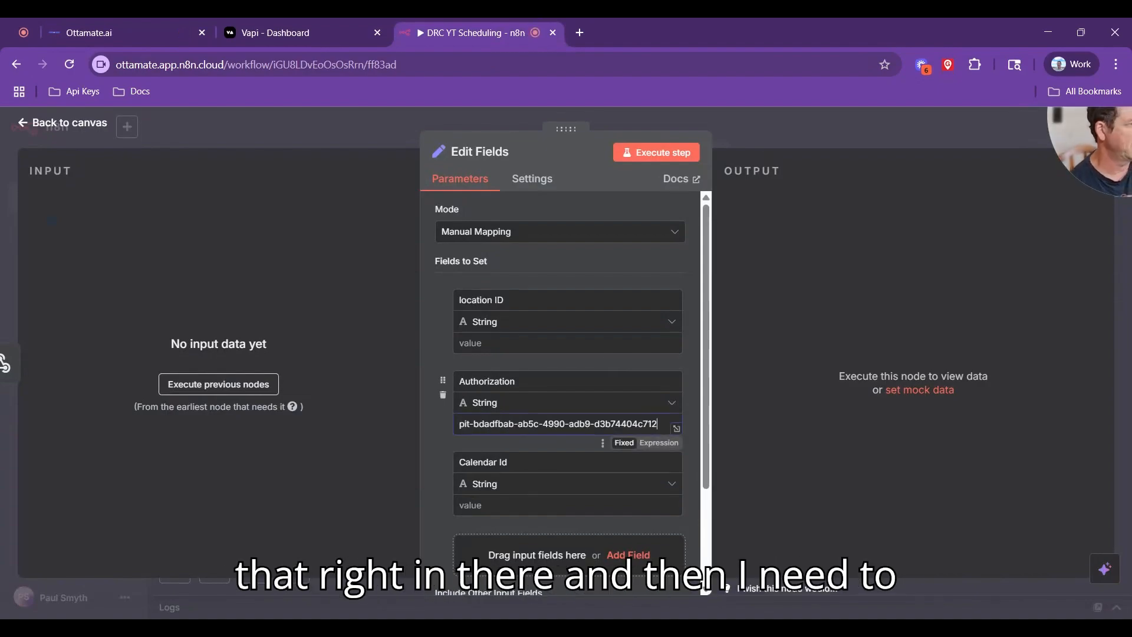
Step: Switch to GoHighLevel, close the token notice and copy the location ID from the business profile settings
click(121, 29)
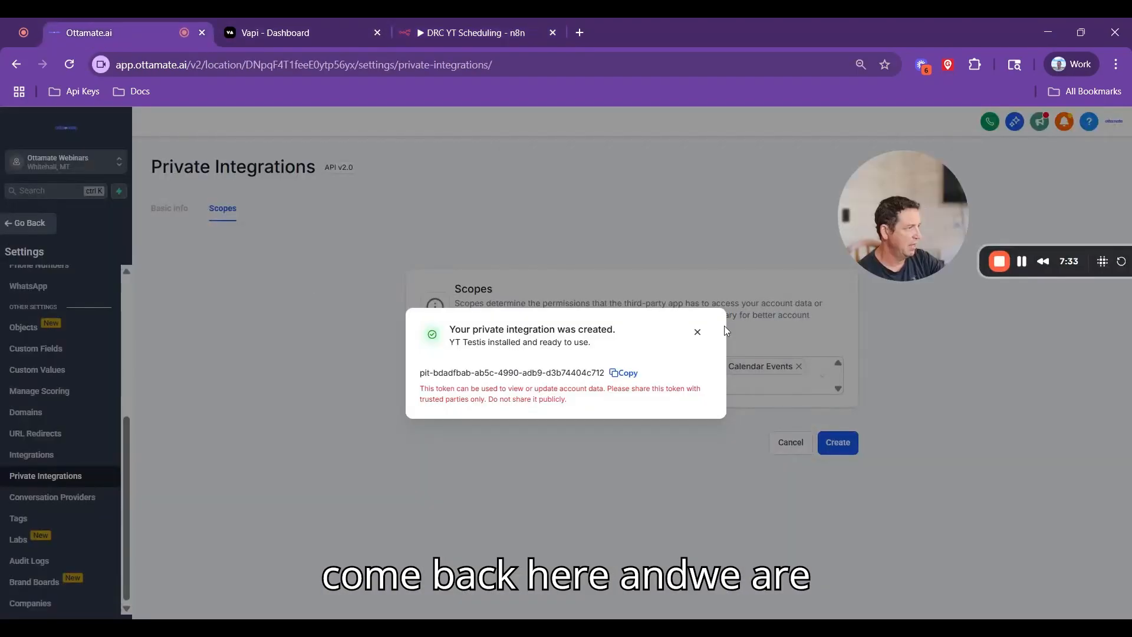
click(697, 332)
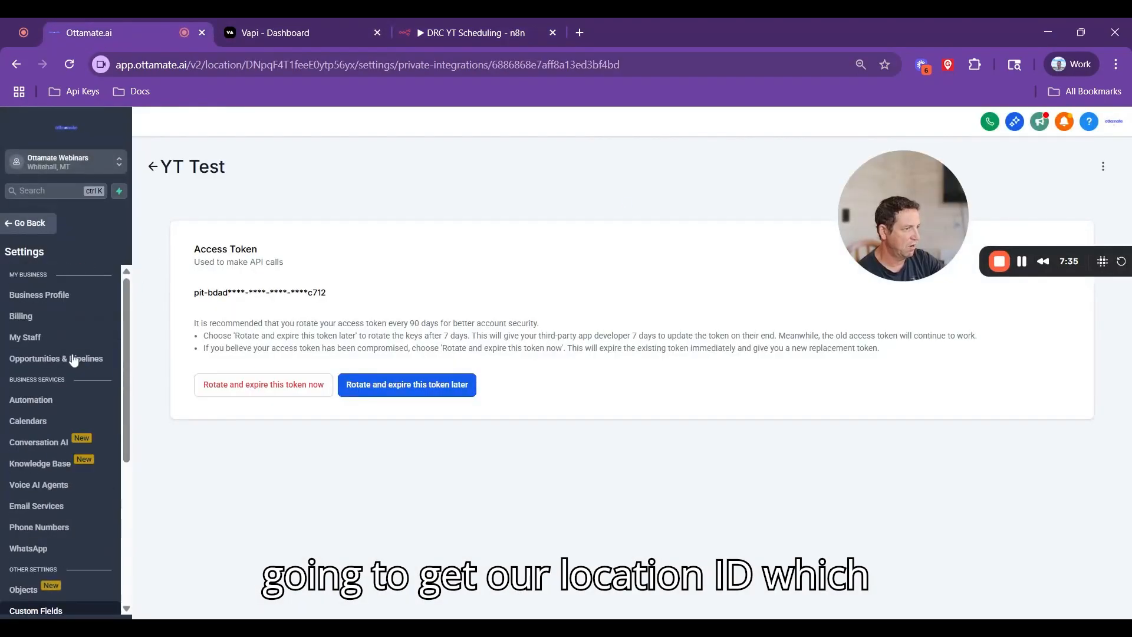
click(55, 295)
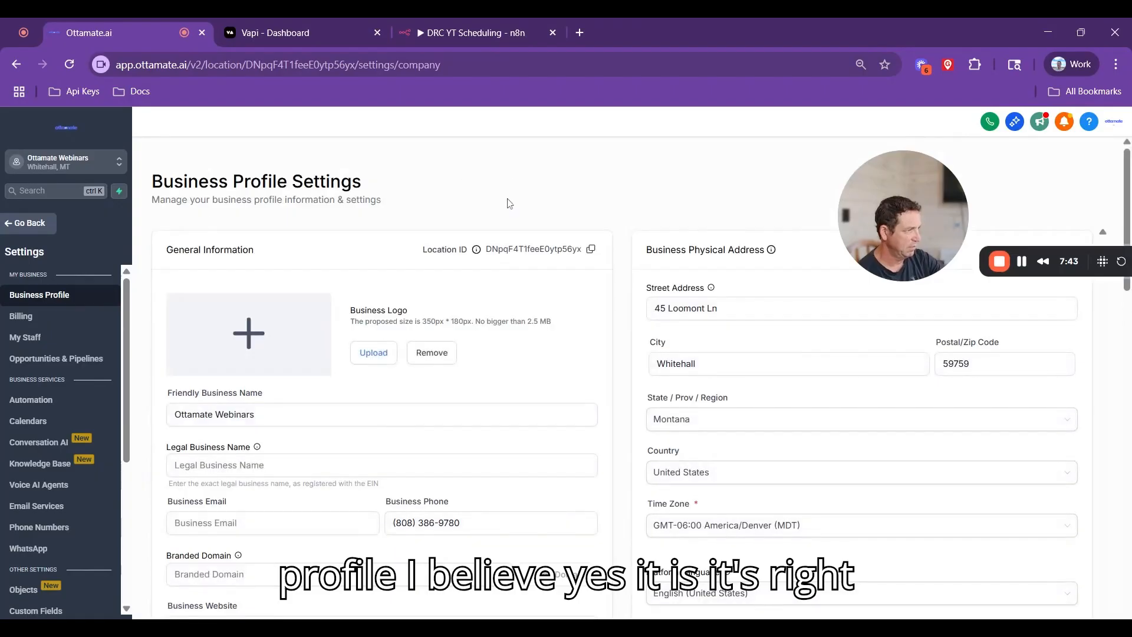
click(591, 250)
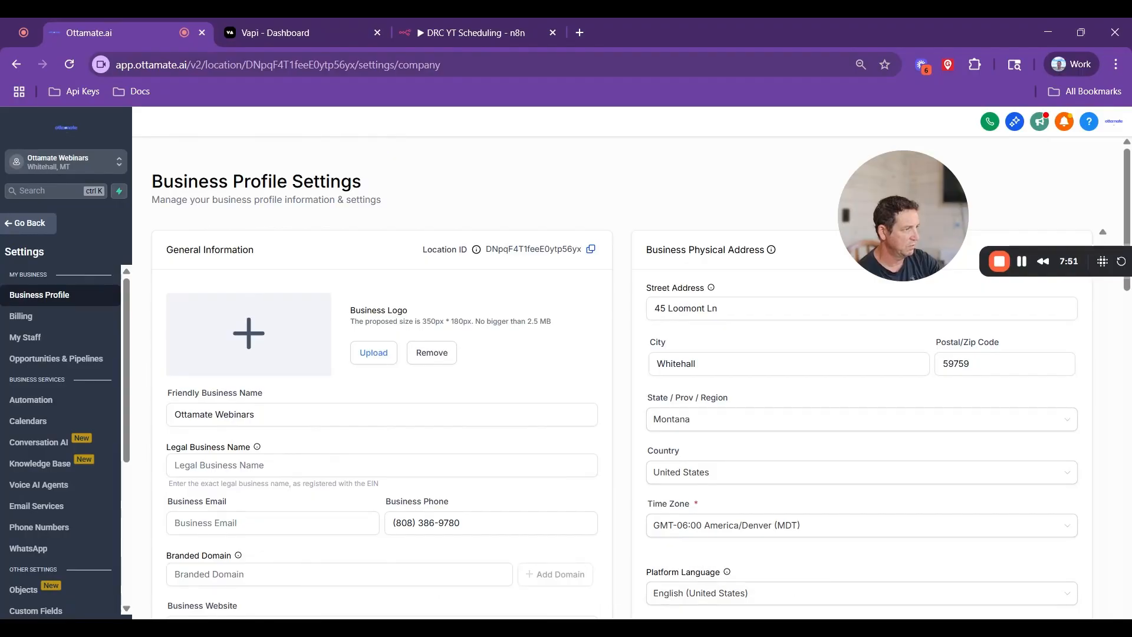
Step: Switch to n8n and paste the copied ID as the location ID value in the Edit Fields node
click(452, 36)
click(561, 343)
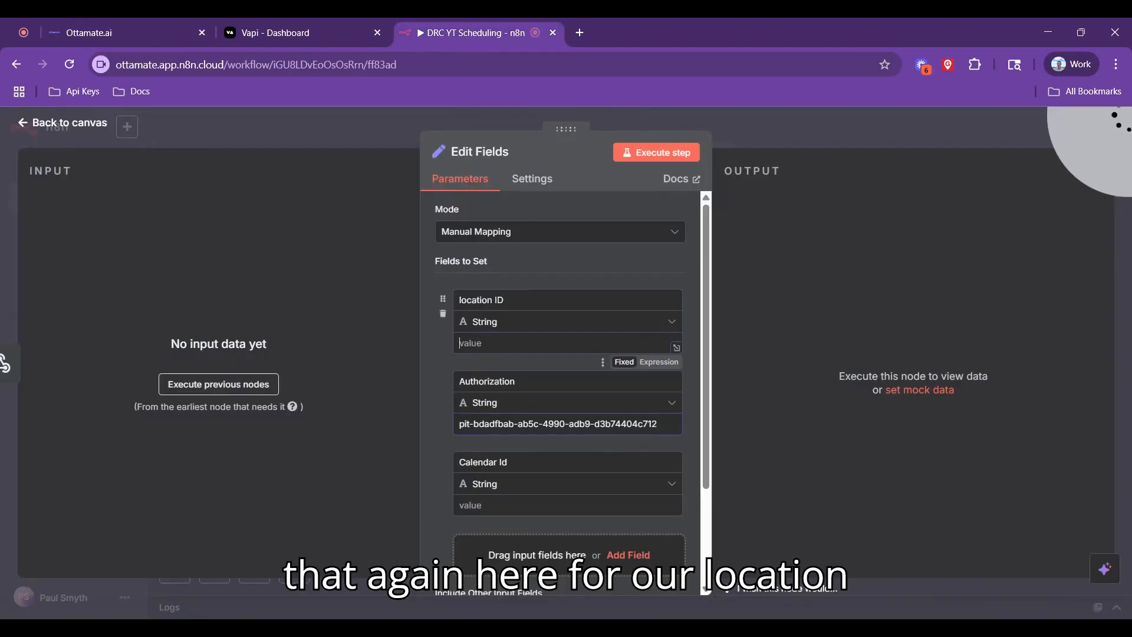
key(ctrl+v)
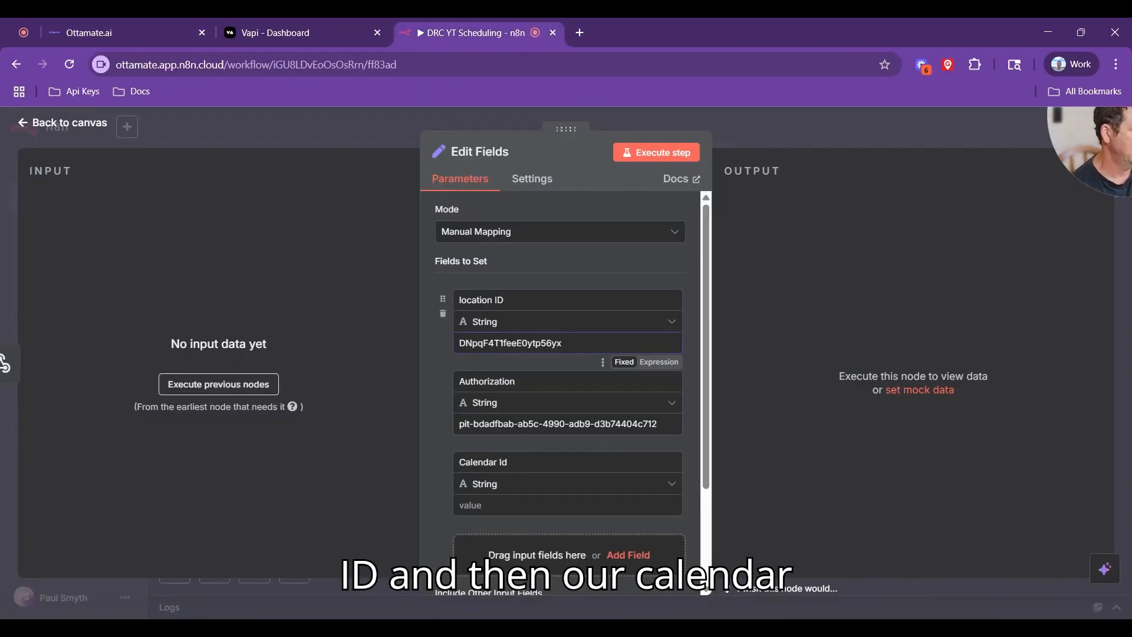
Step: Switch to GoHighLevel and start a Round Robin calendar named DRC YT in the calendar settings
click(555, 505)
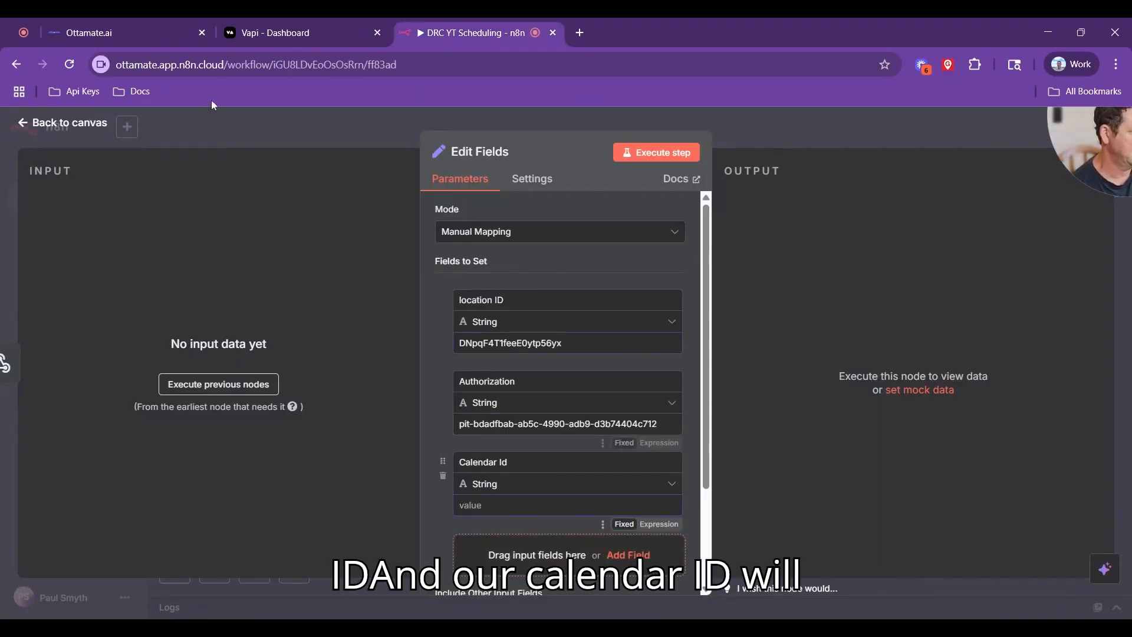
click(133, 32)
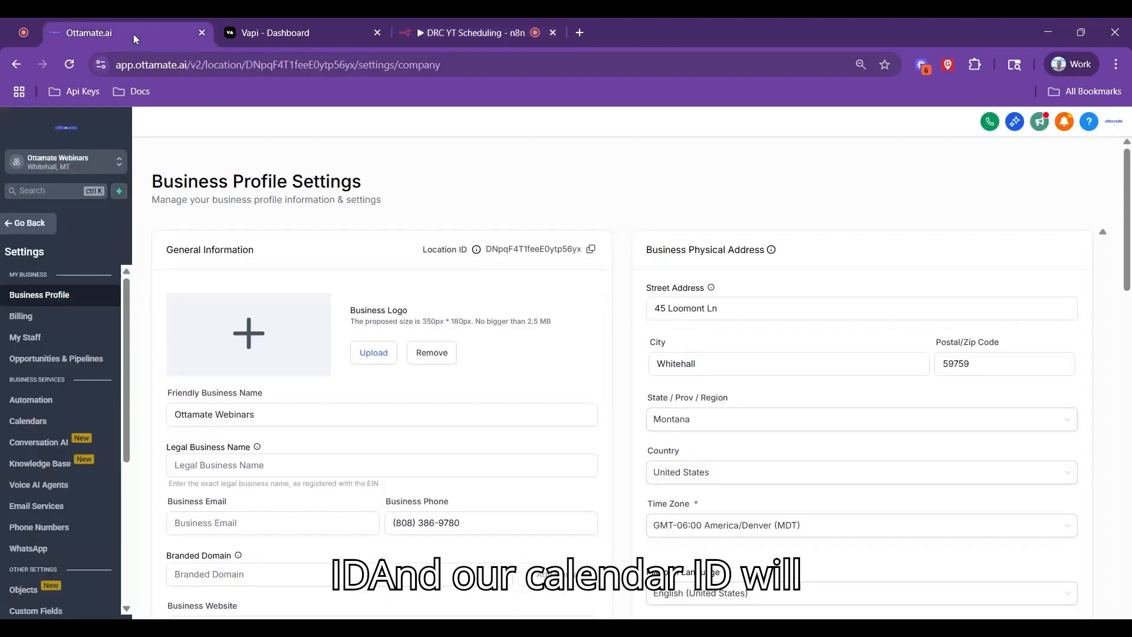
click(58, 430)
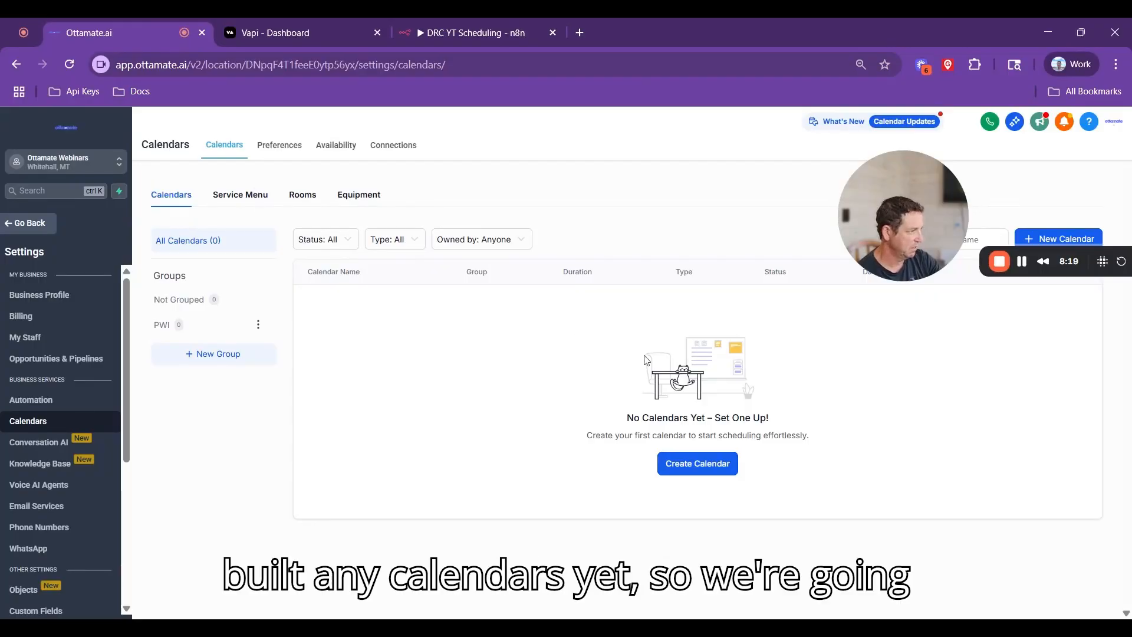
click(724, 465)
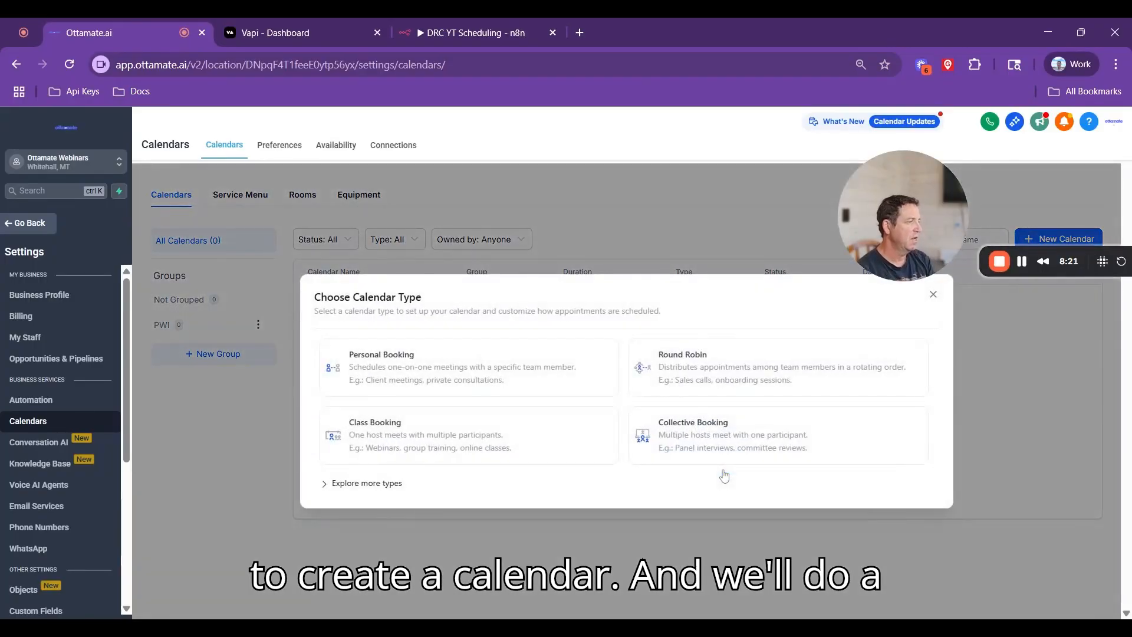
click(737, 356)
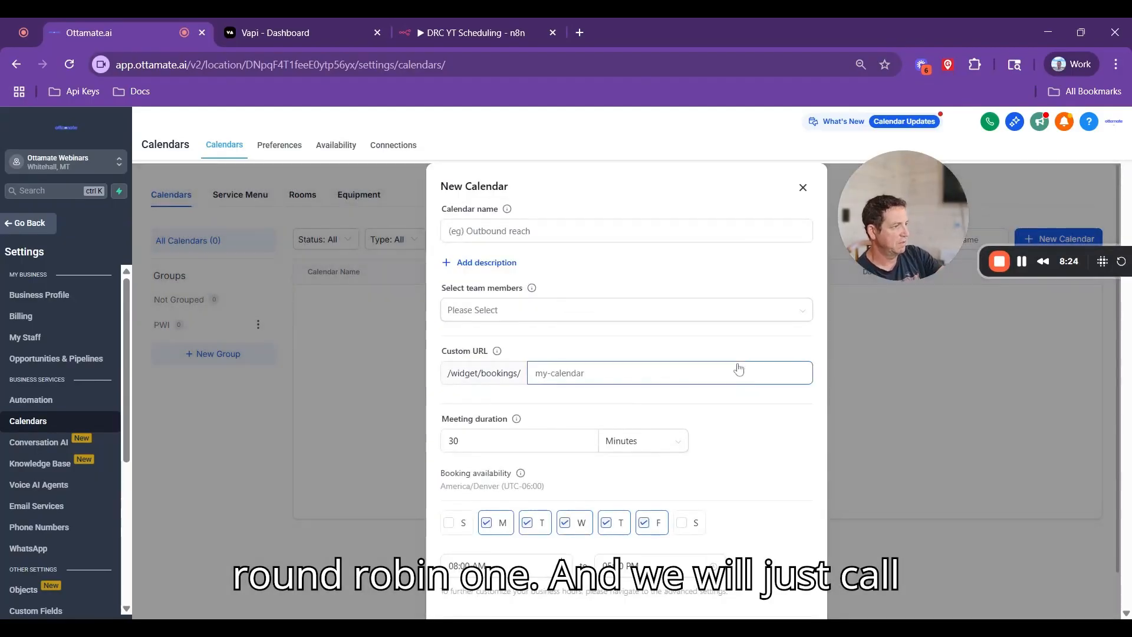
click(544, 239)
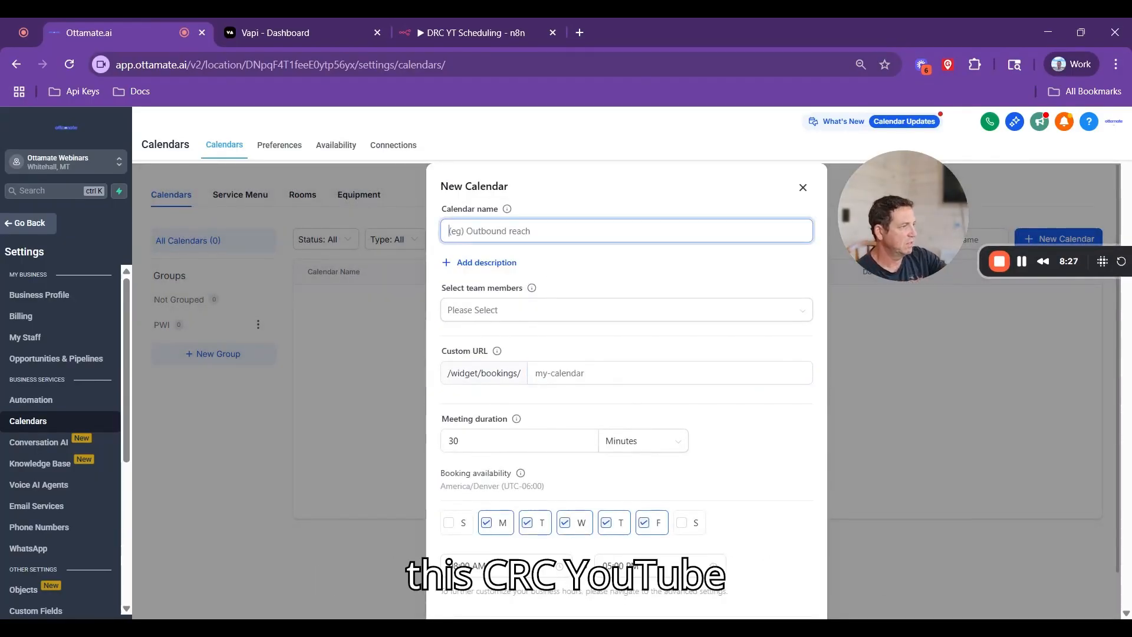
text(DRC YT)
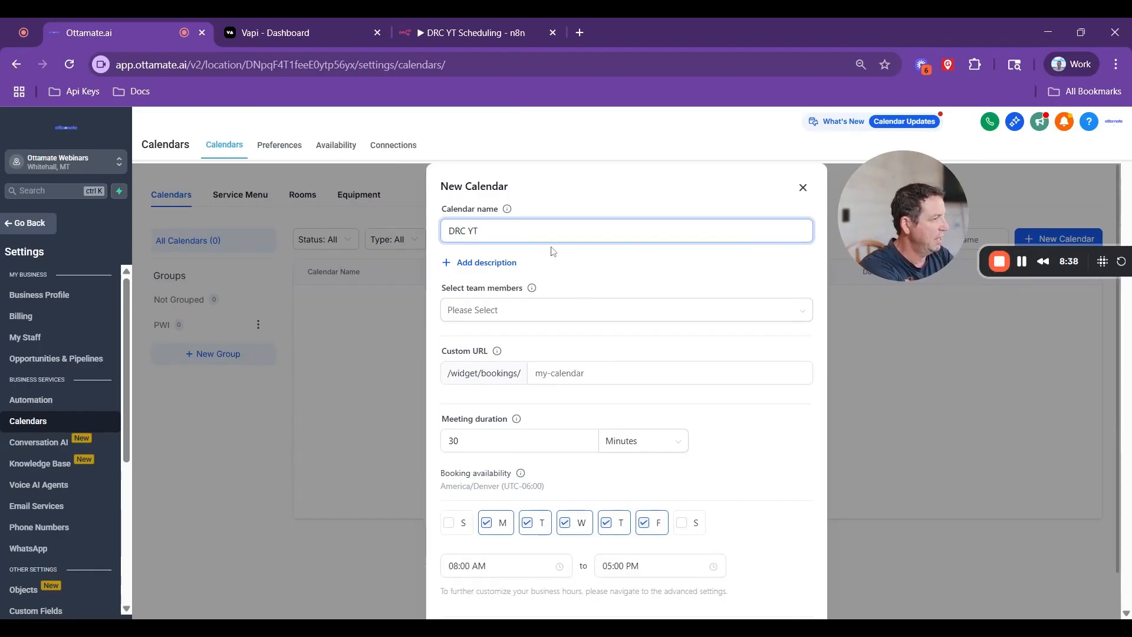
Step: Set the new calendar's custom URL to drcyt and try to confirm the calendar without a team member
click(557, 310)
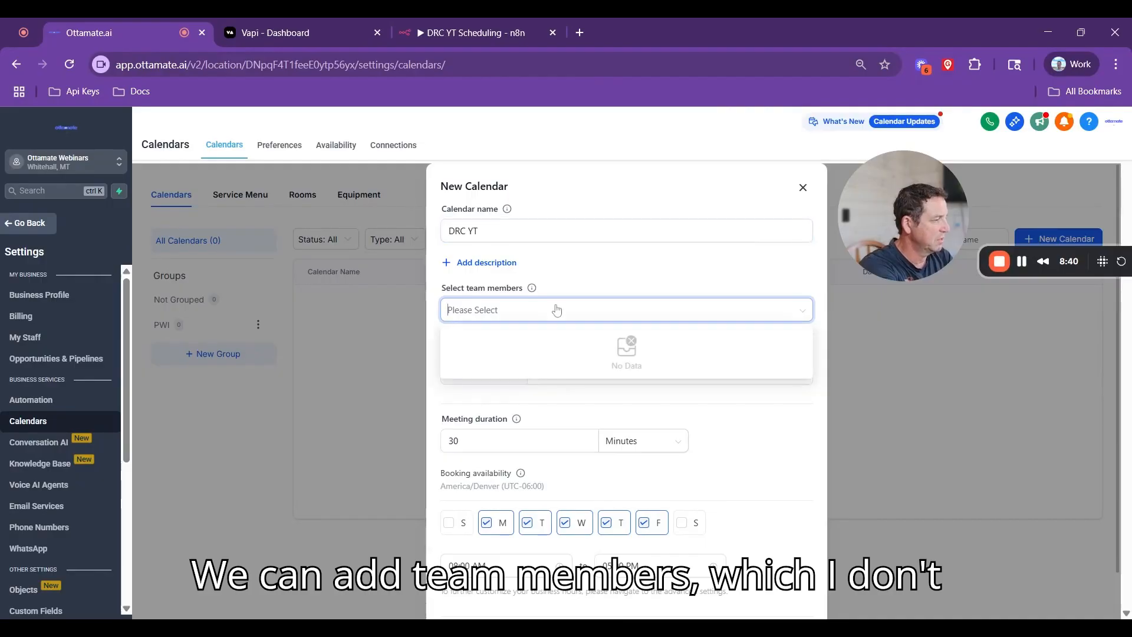
click(632, 273)
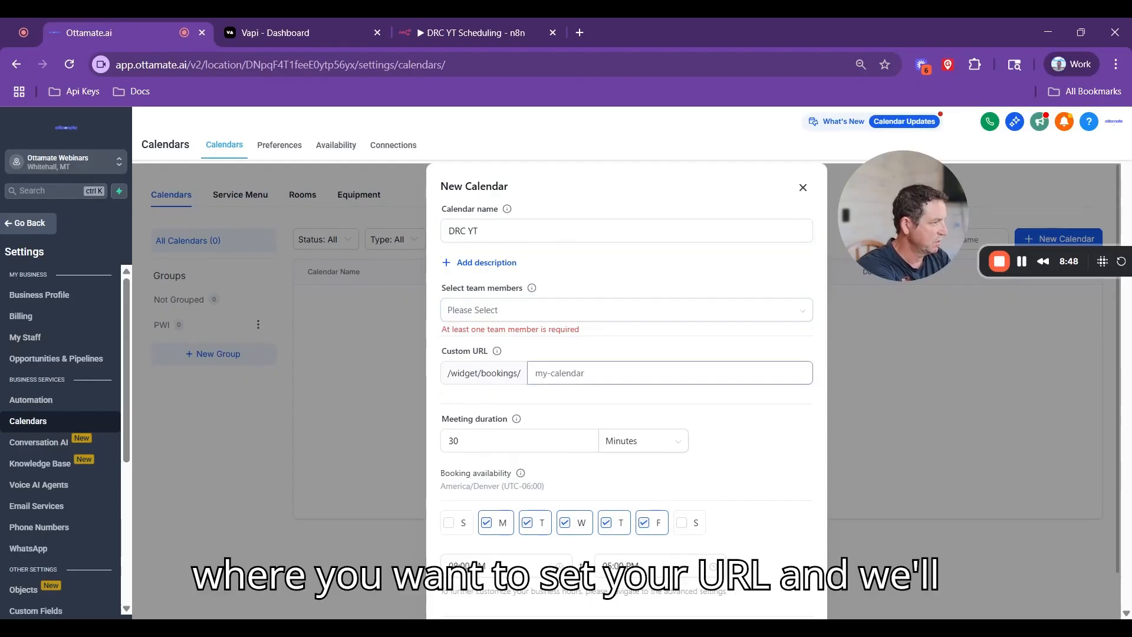
text(d)
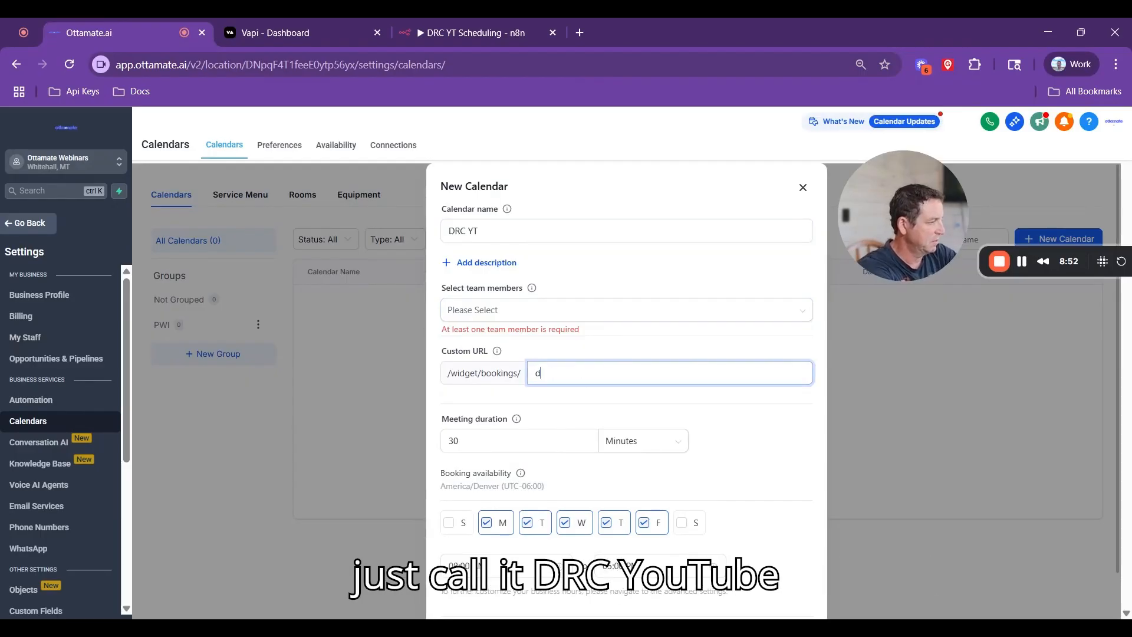
text(rcyt)
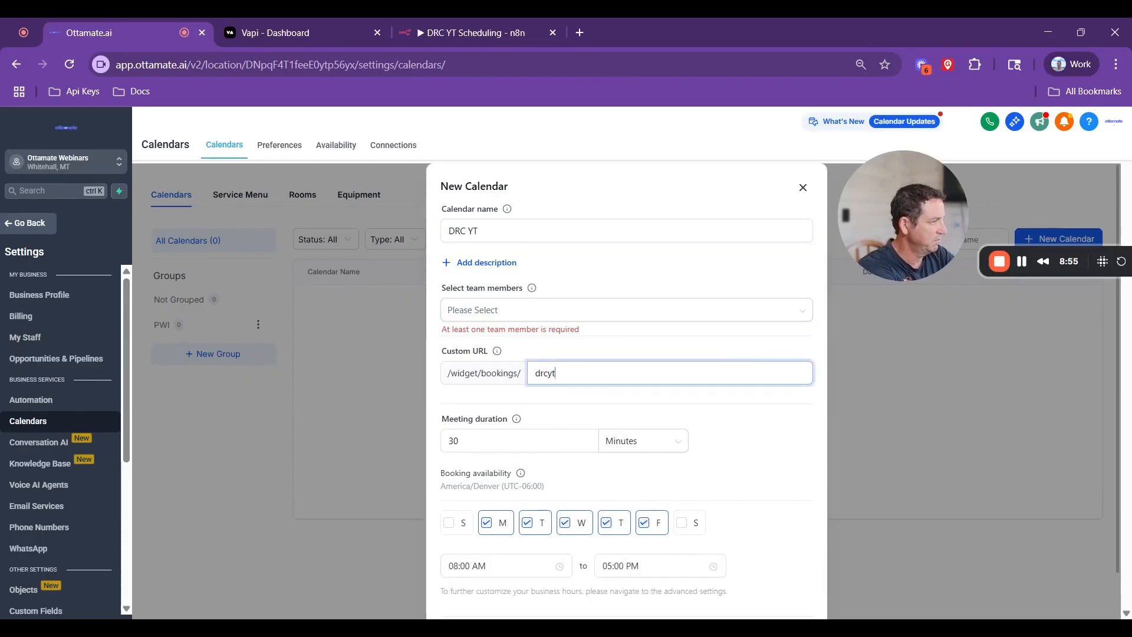
scroll(594, 482, down, 1)
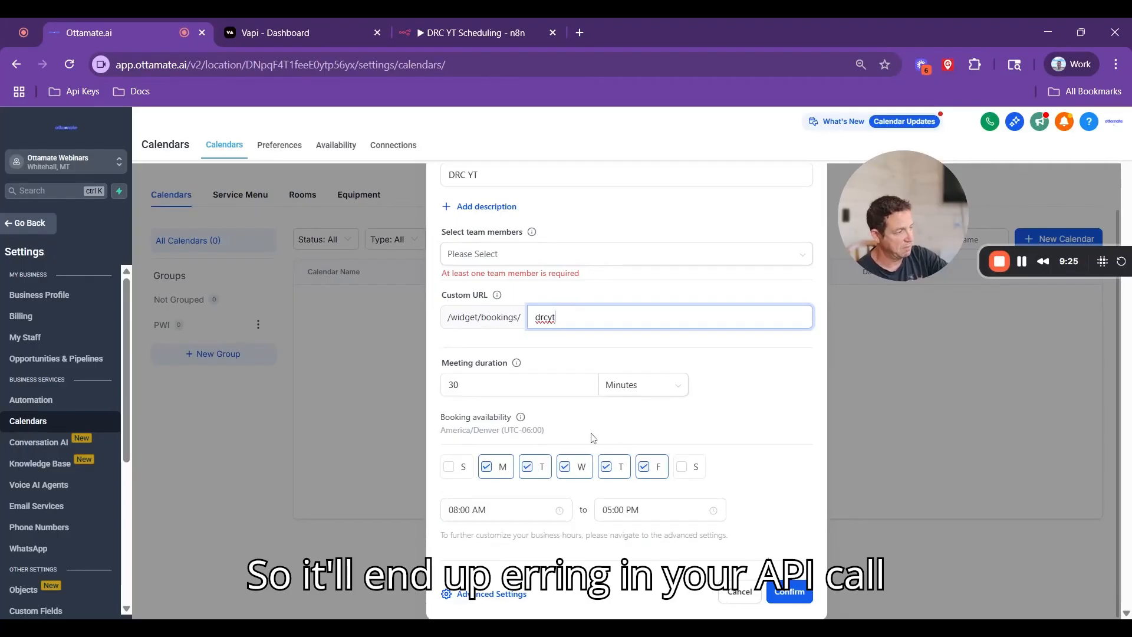
click(785, 594)
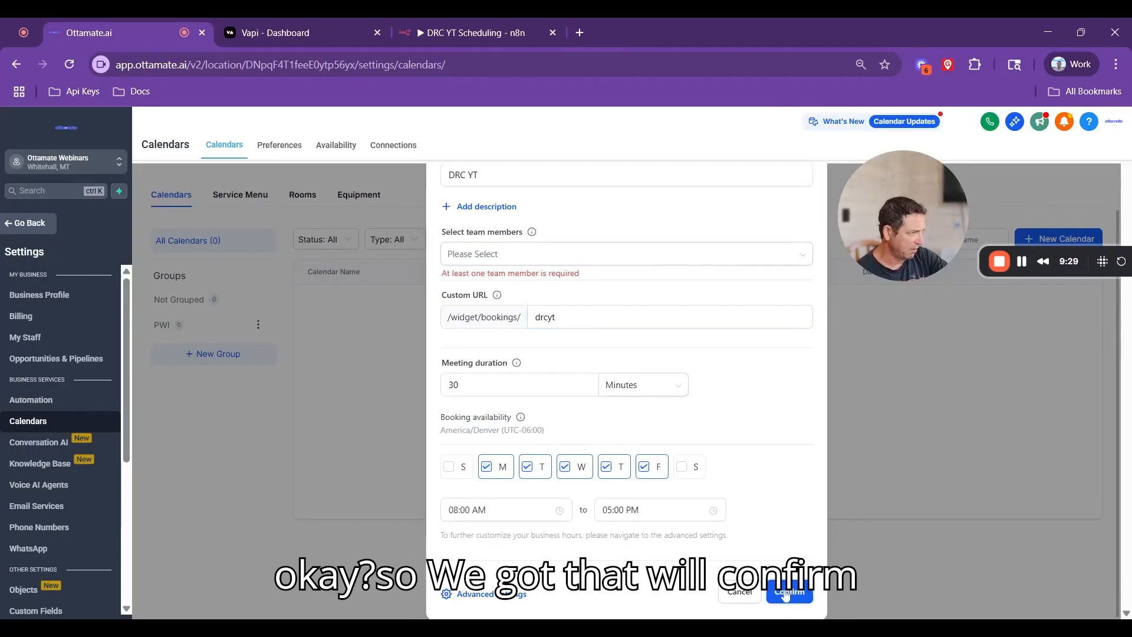
click(560, 255)
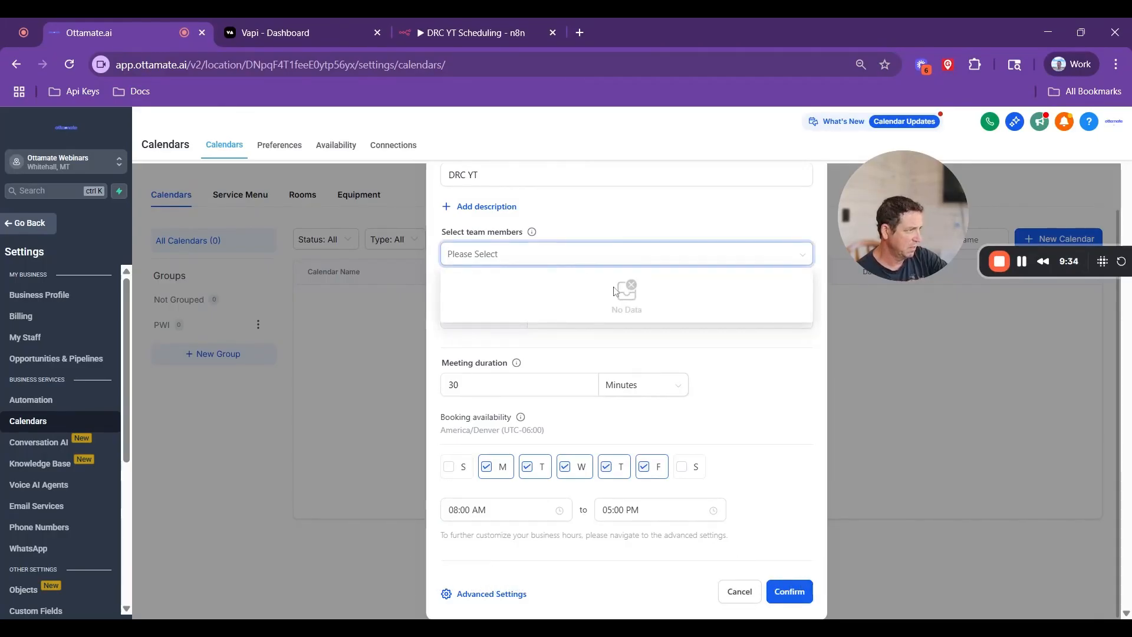
Step: Add a new user in the staff settings, entering the user's first and last name
click(17, 341)
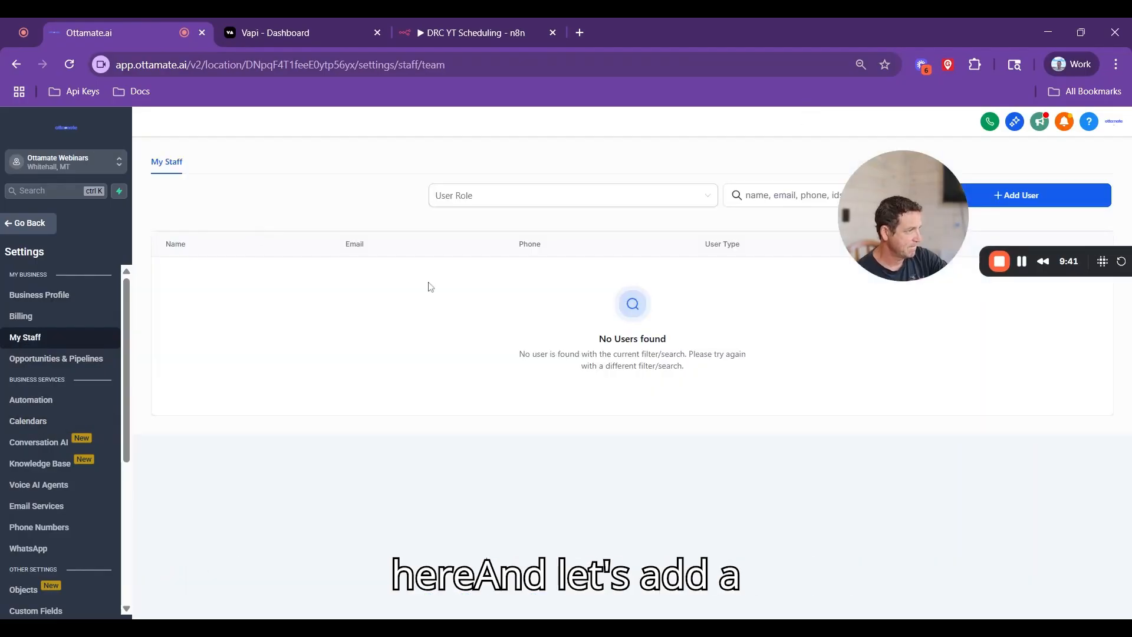
click(1045, 195)
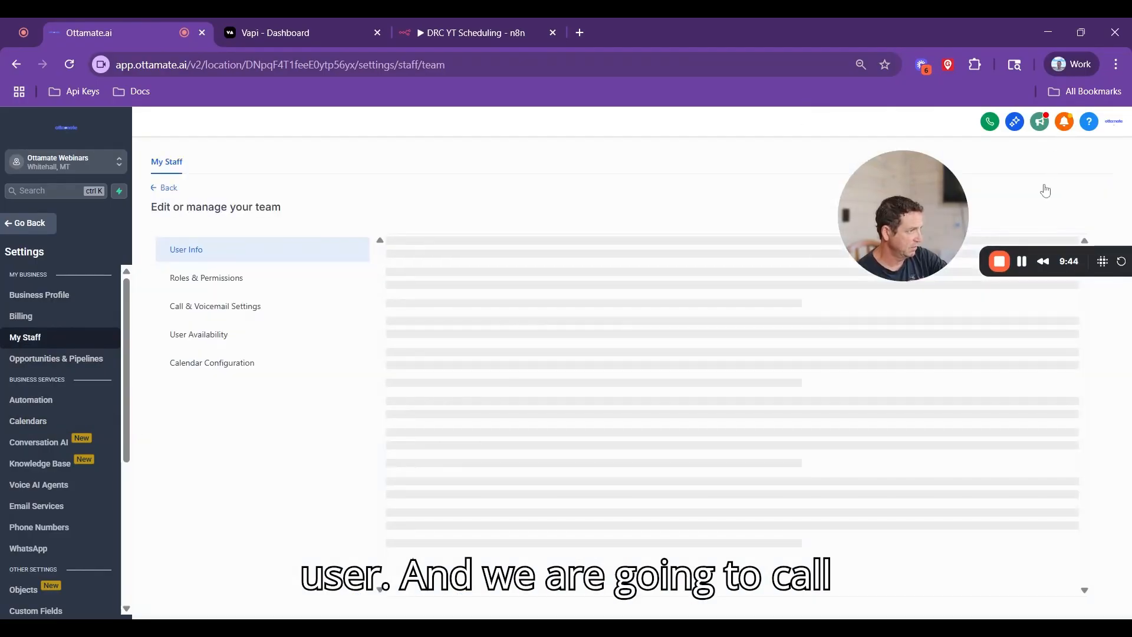
click(565, 396)
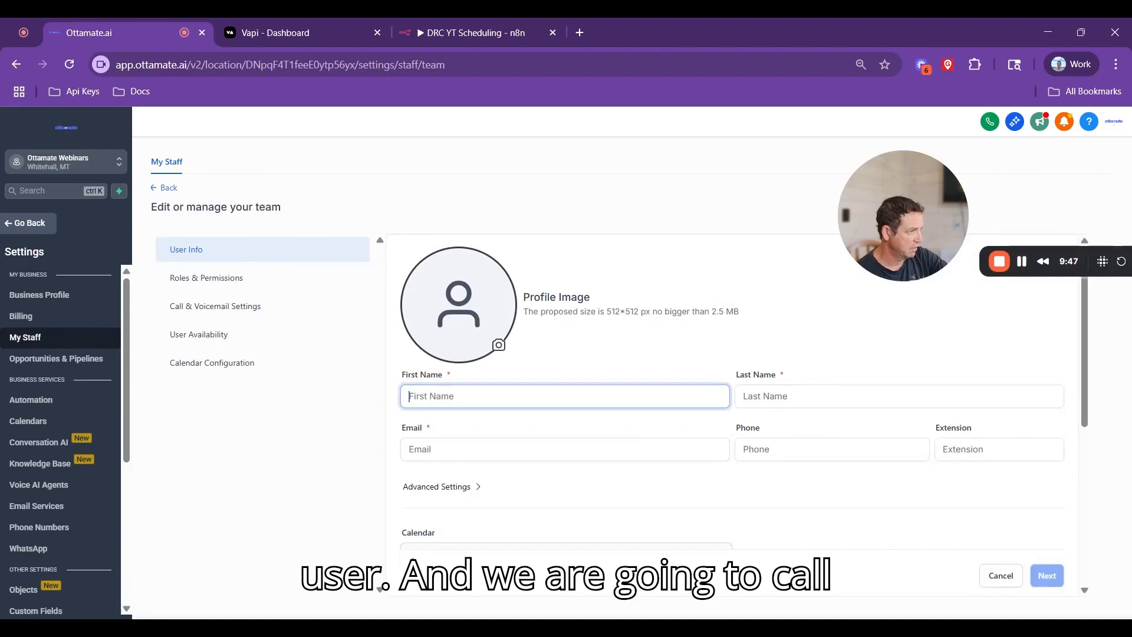
text(Pauli)
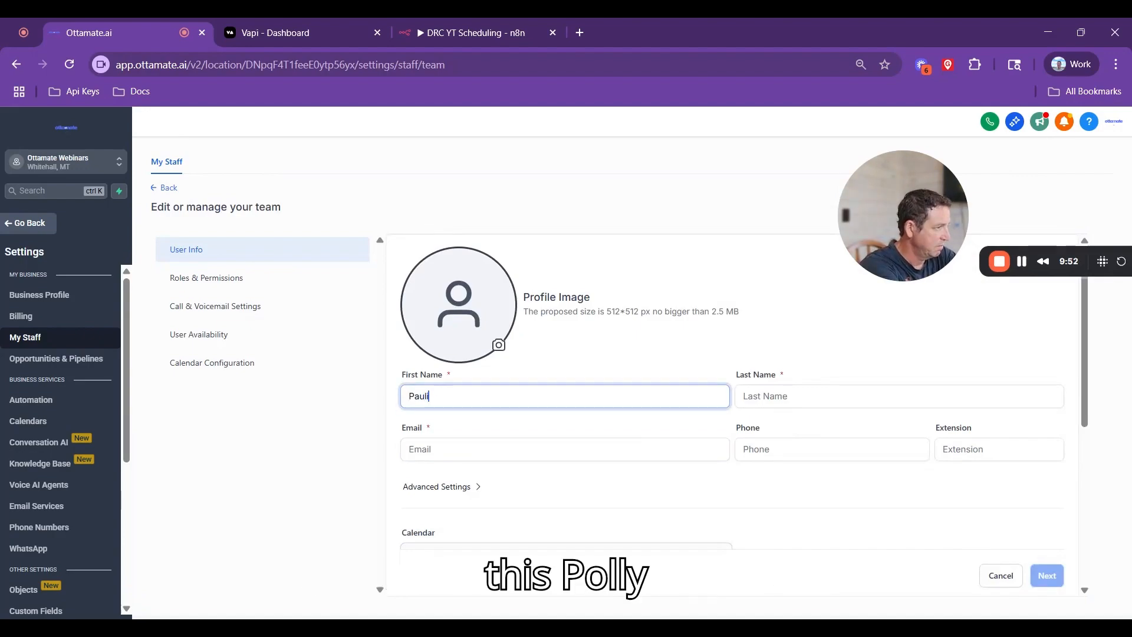
text(e)
key(Tab)
text(Tester)
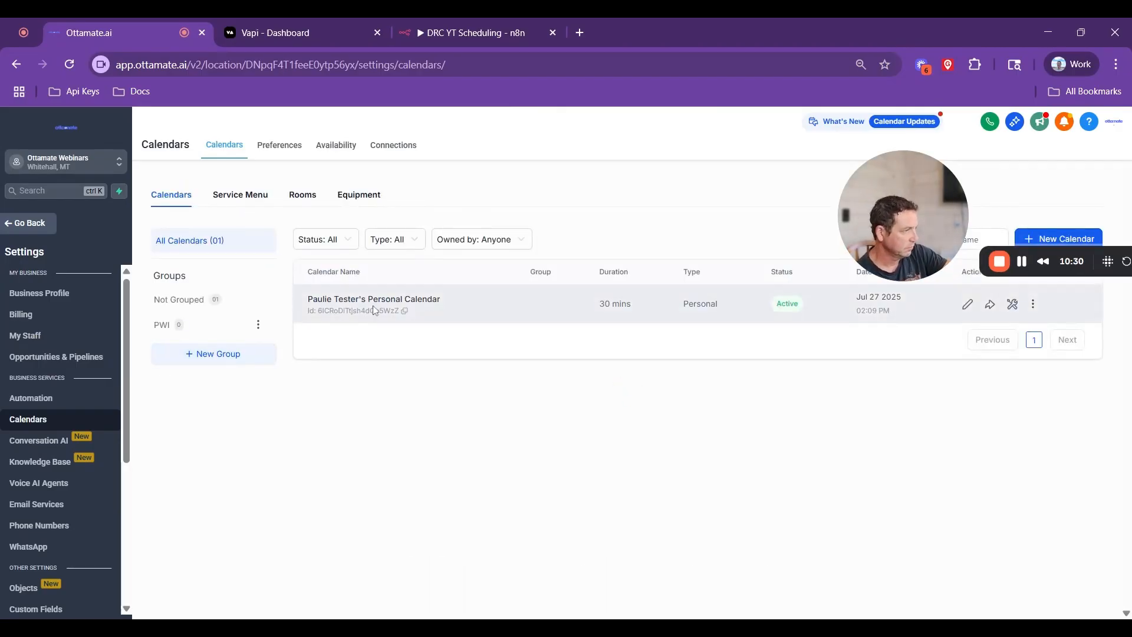
click(1059, 240)
click(693, 377)
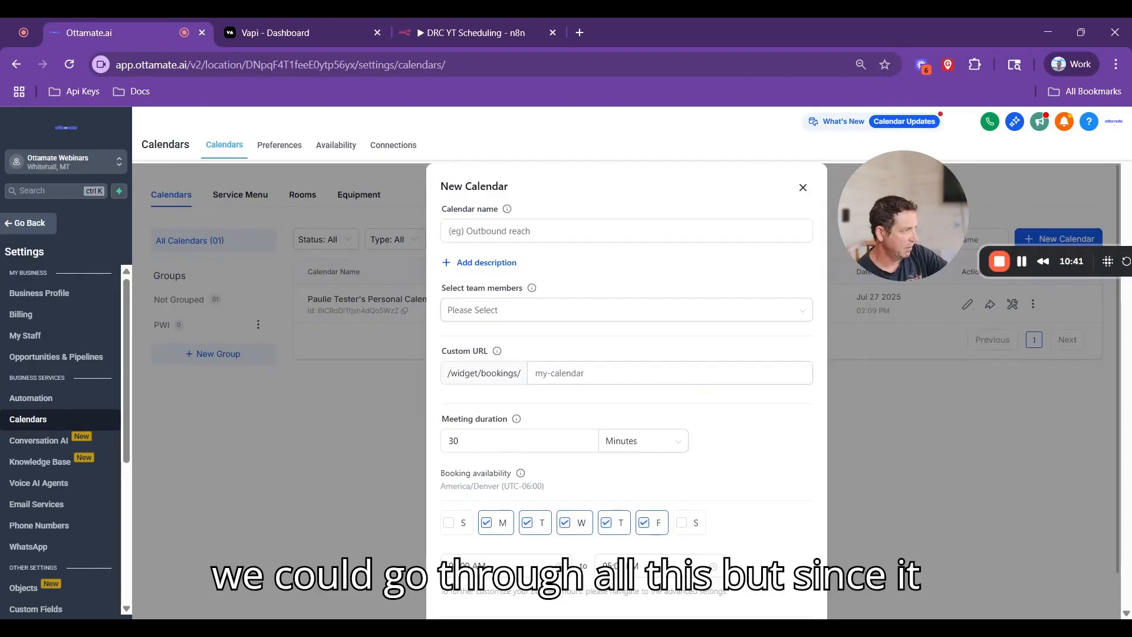
click(802, 187)
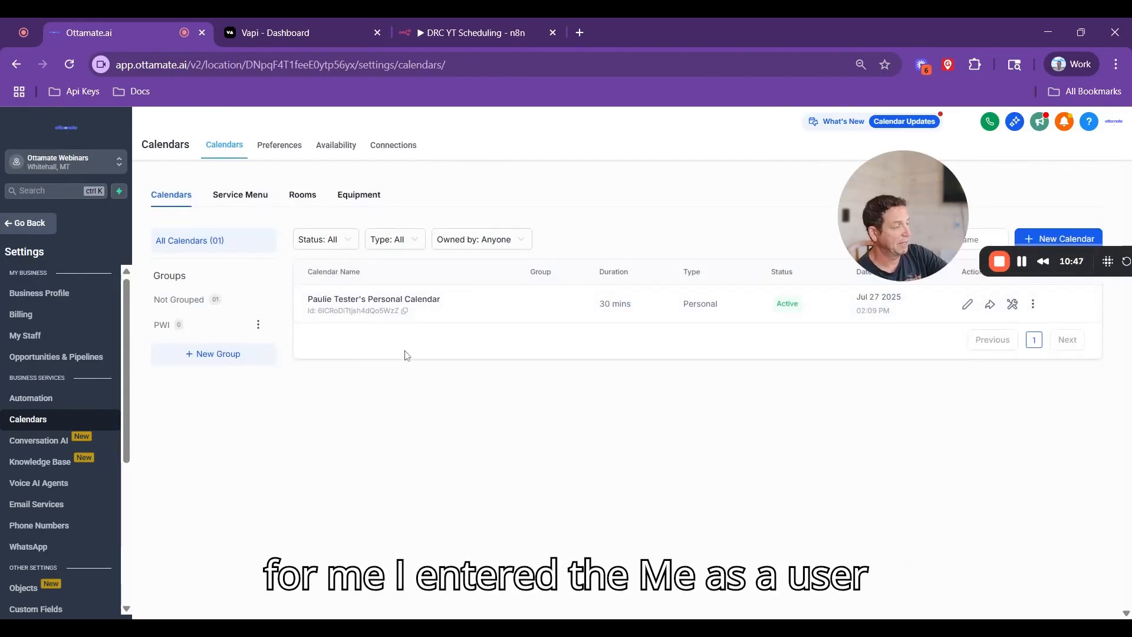
Step: Copy the personal calendar's ID, paste it as the Calendar Id value of the Edit Fields node in n8n, and return to the canvas
click(405, 311)
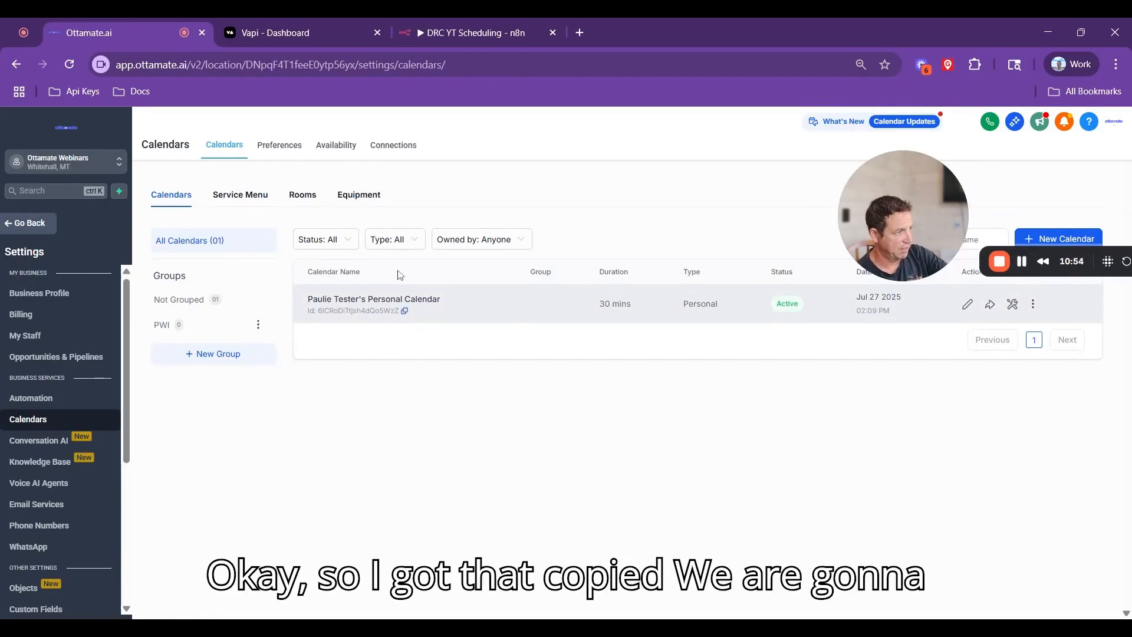
click(452, 33)
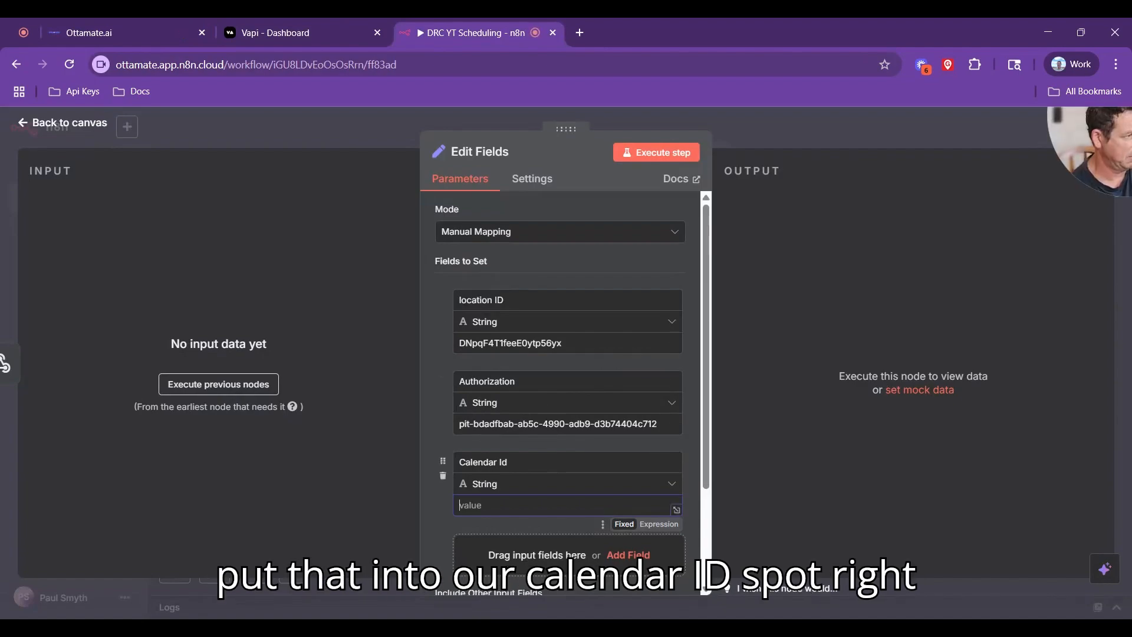
key(ctrl+v)
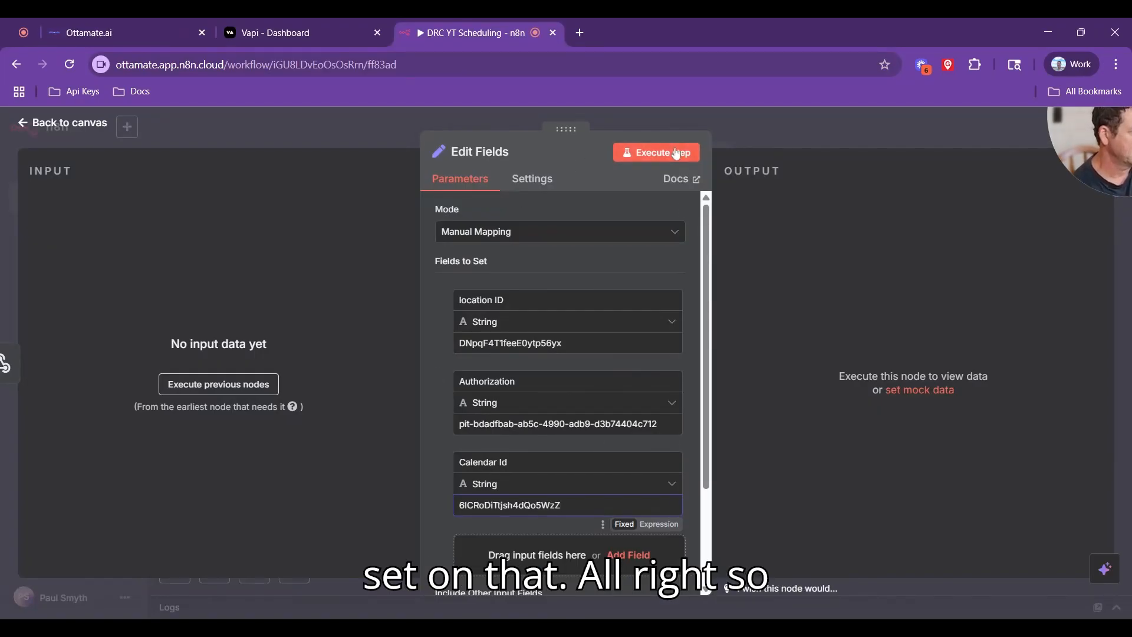
click(100, 127)
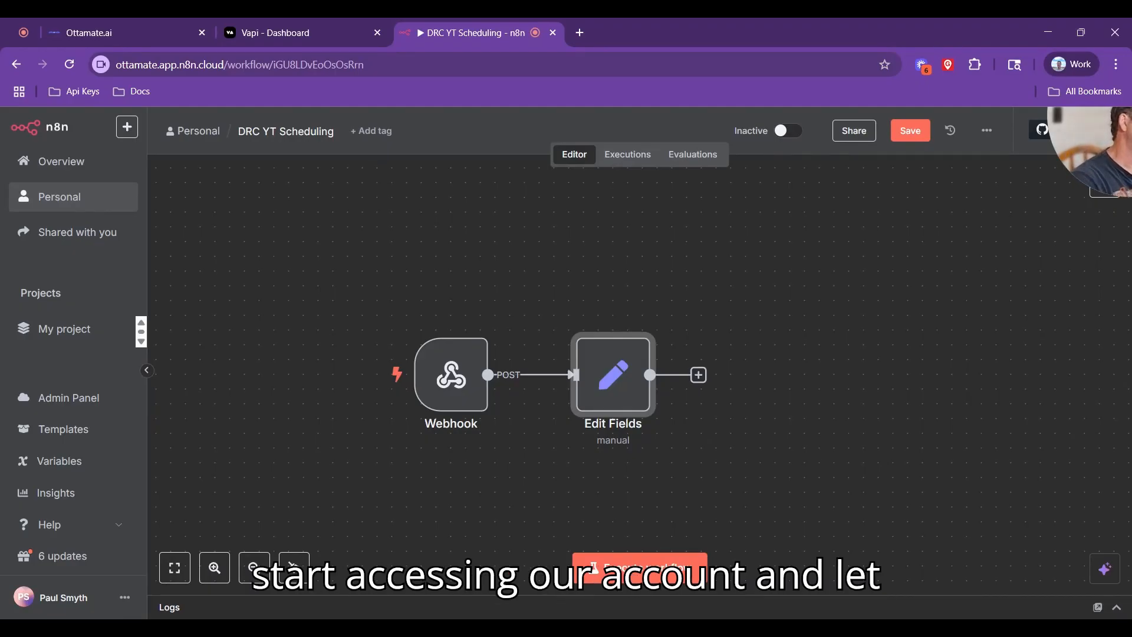
Step: Open the list of nodes that can be added after the Edit Fields node
drag(1076, 129, 853, 274)
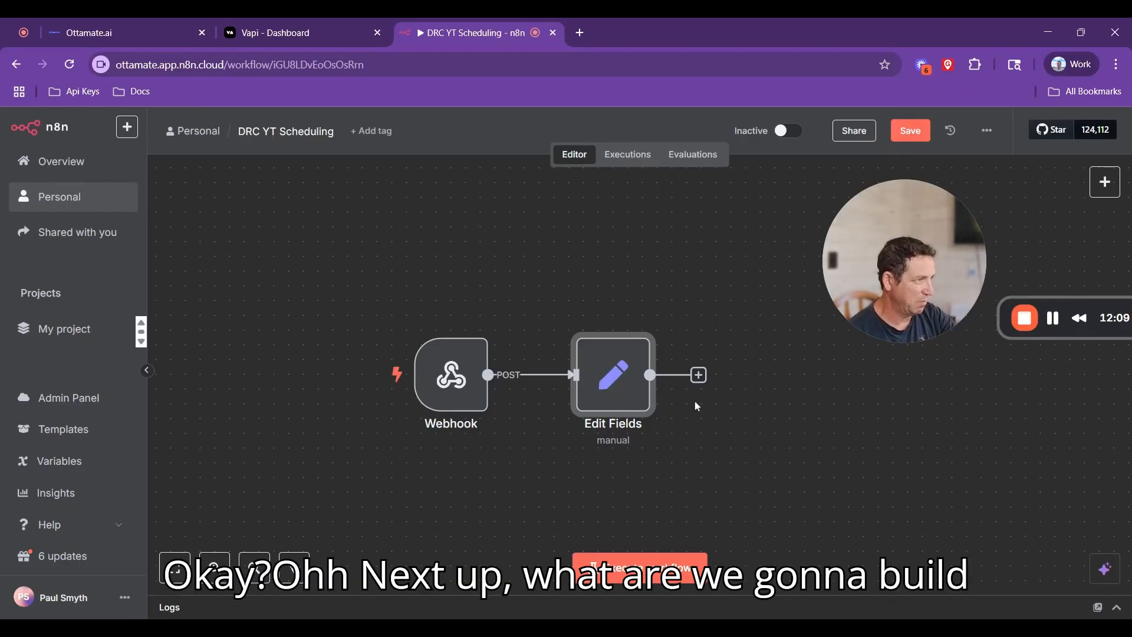
click(699, 376)
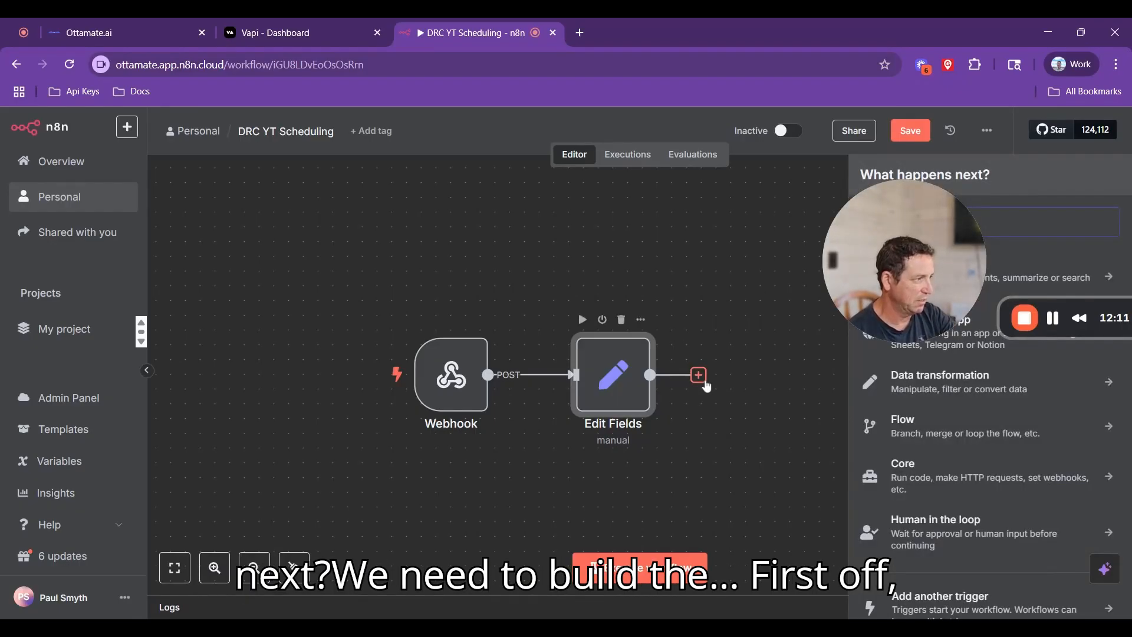
drag(916, 200, 113, 133)
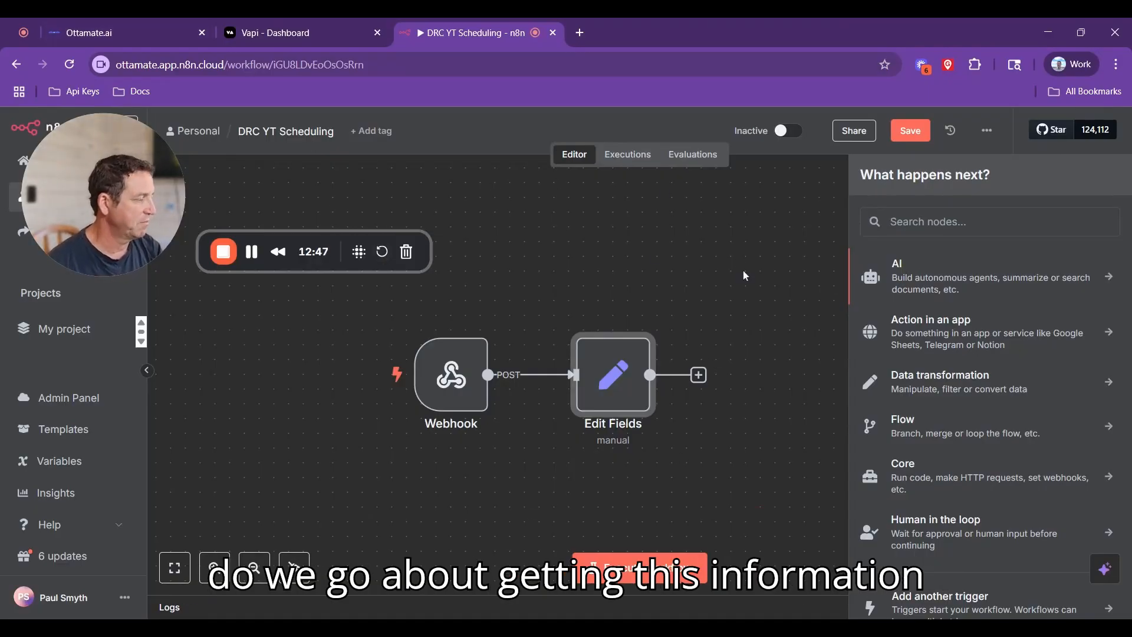
Step: Open the HighLevel Integrations API documentation in a new browser tab and examine the available endpoints for calendars and calendar events
click(579, 33)
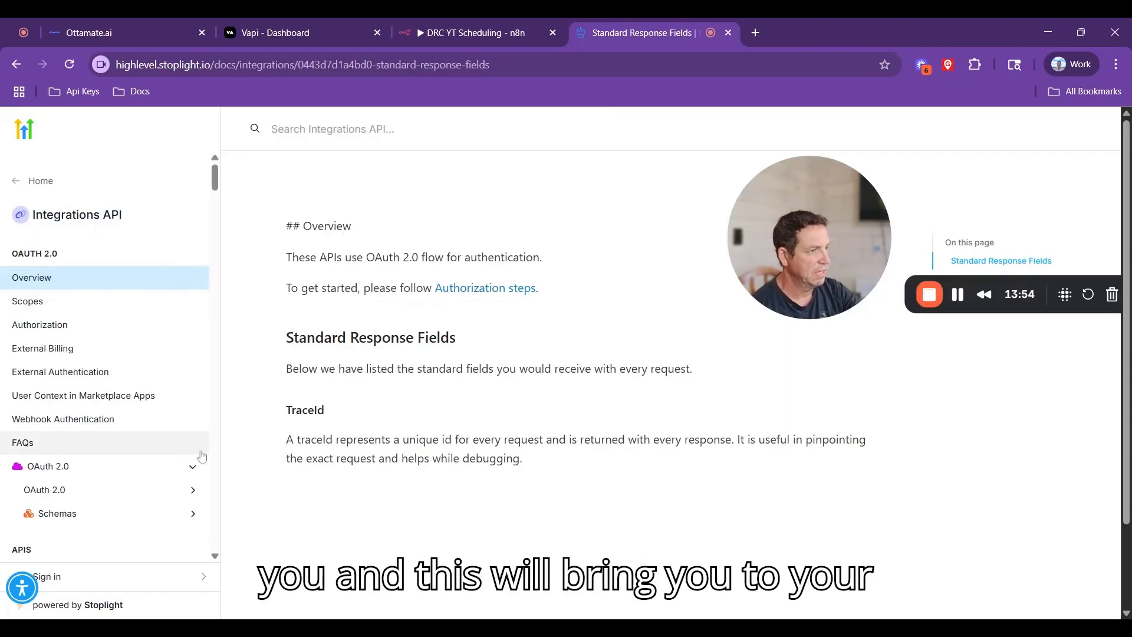
scroll(195, 439, down, 3)
scroll(195, 439, down, 5)
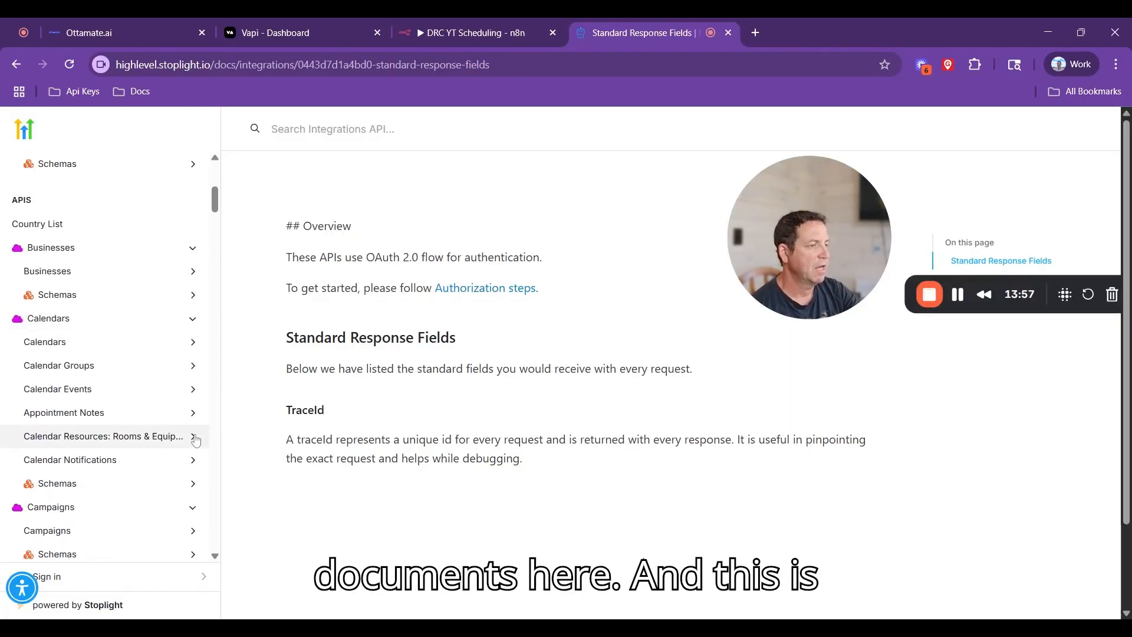
scroll(195, 439, up, 10)
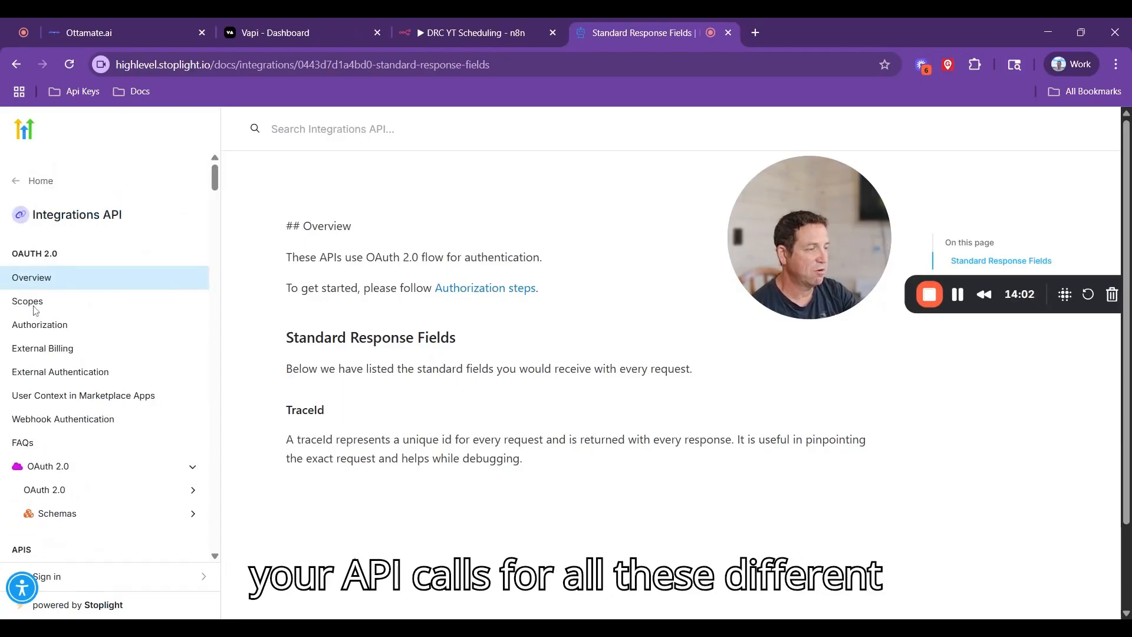
scroll(149, 455, down, 2)
scroll(149, 455, down, 5)
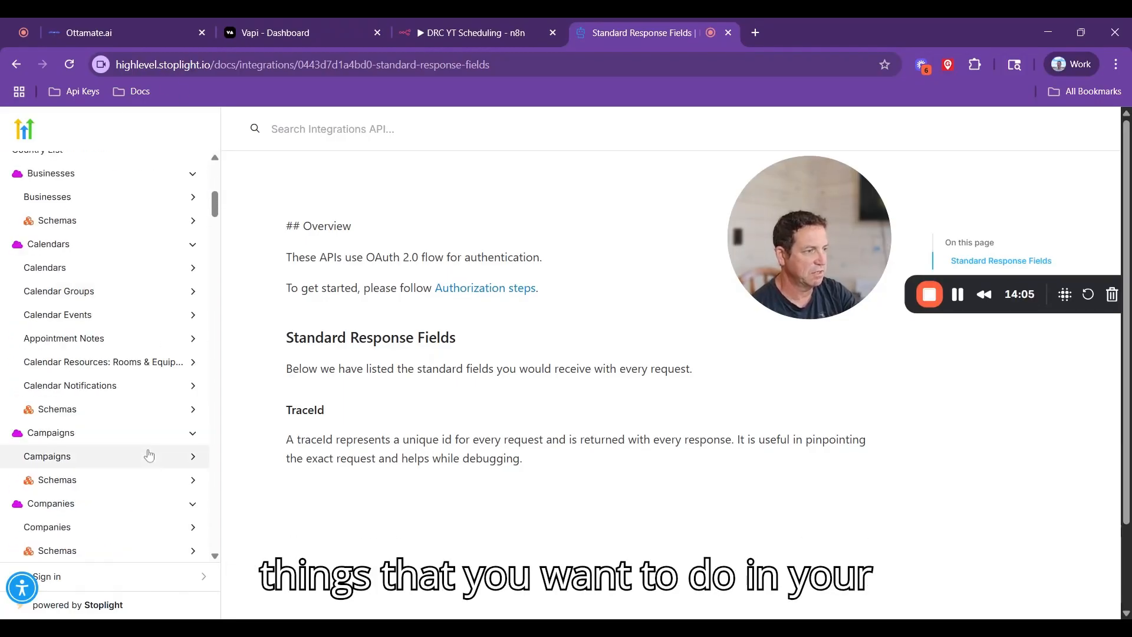
scroll(149, 454, down, 1)
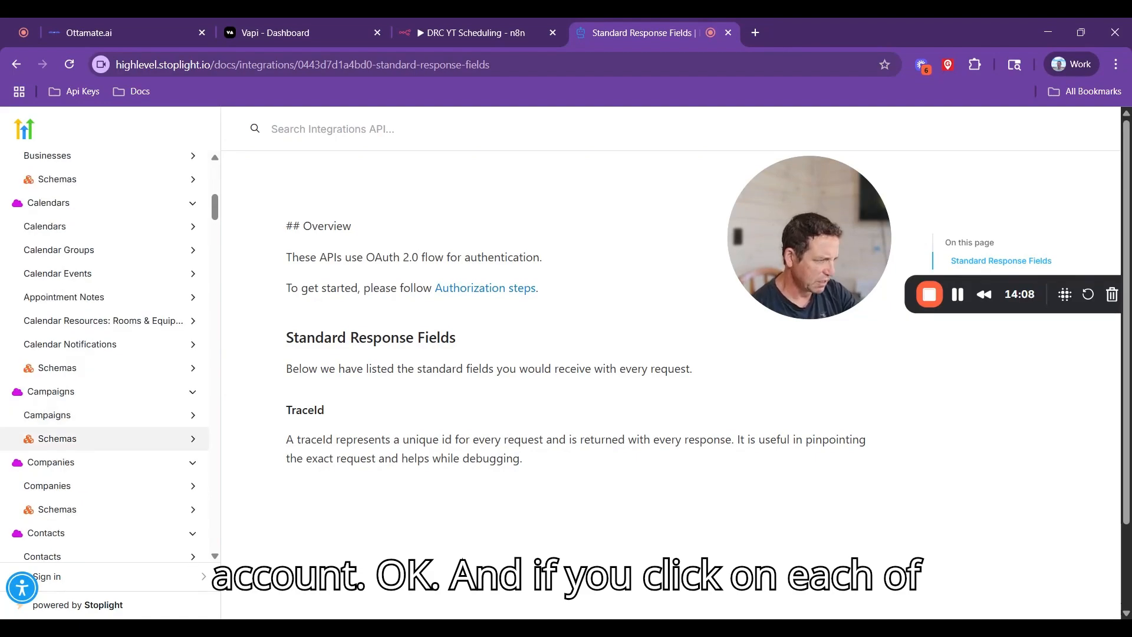
click(64, 229)
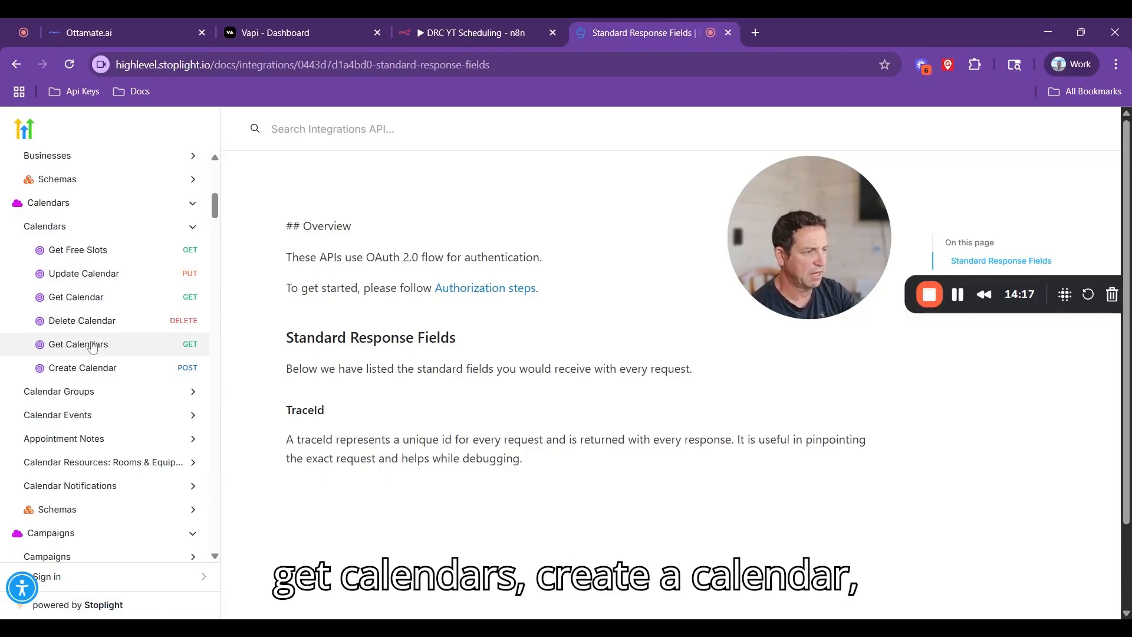
click(99, 425)
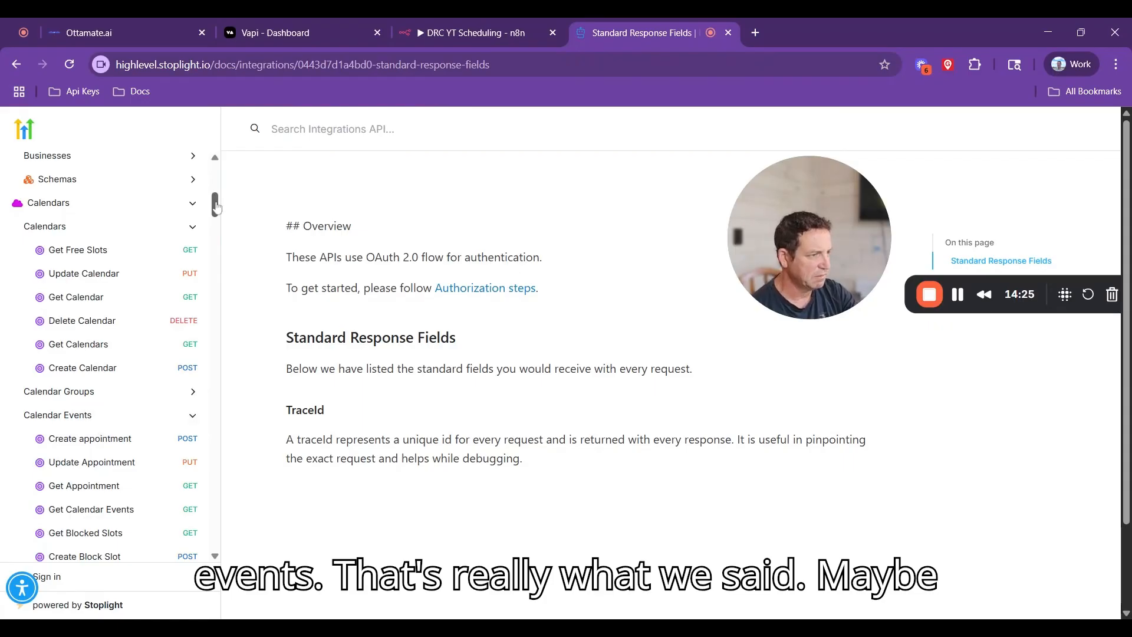
Step: Open the Search Contacts endpoint page from the Contacts section of the HighLevel API documentation
drag(214, 214, 212, 237)
scroll(107, 324, up, 3)
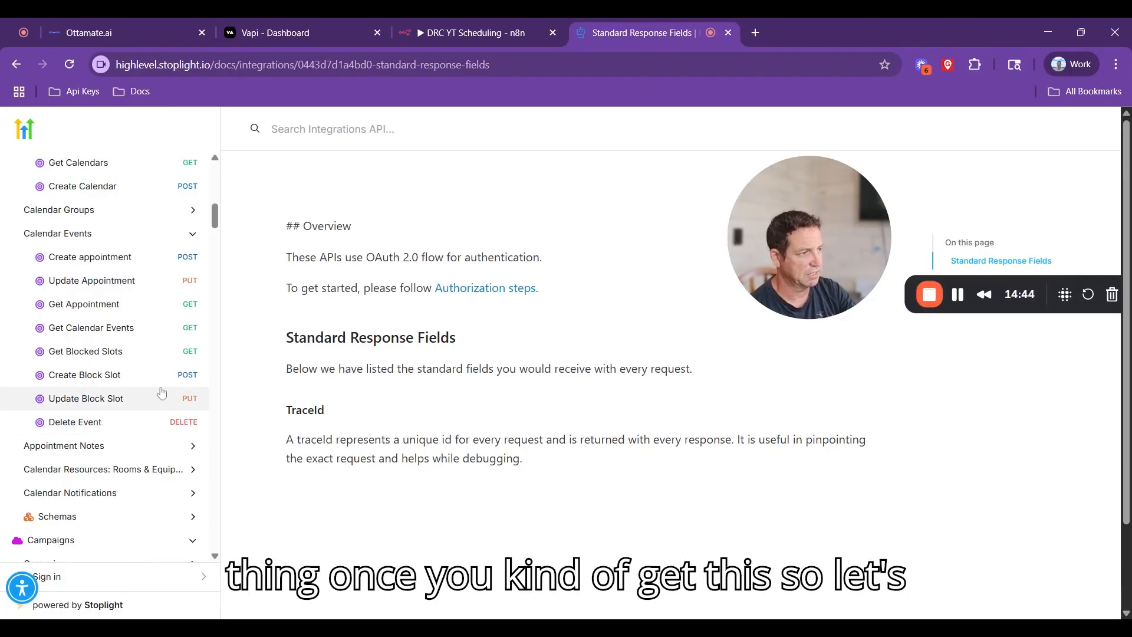
scroll(212, 466, down, 1)
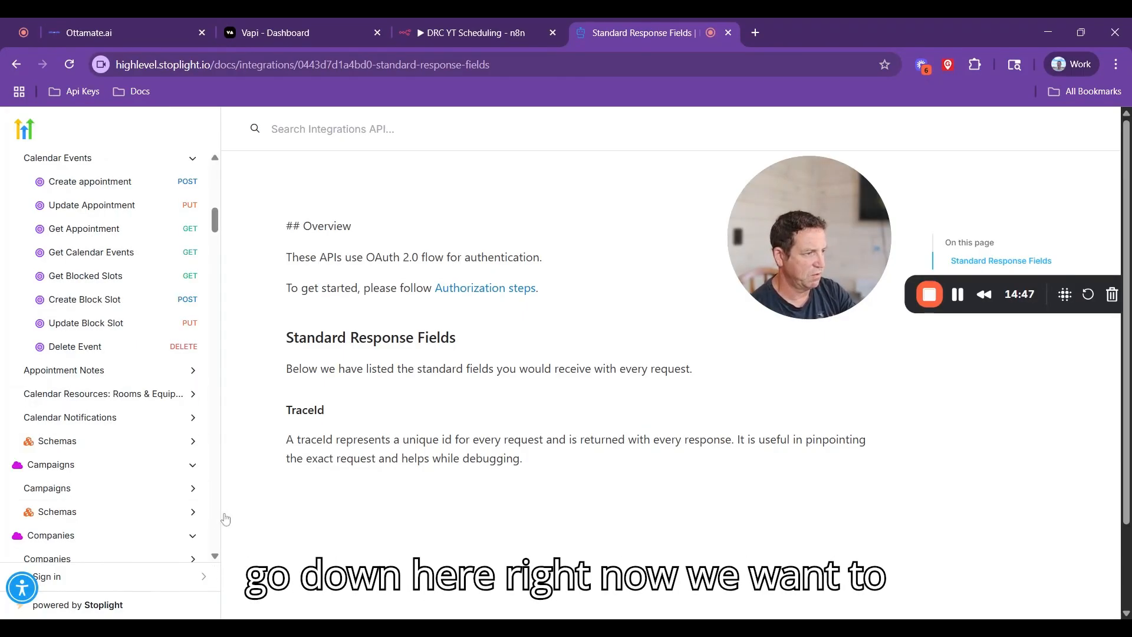
scroll(217, 519, down, 5)
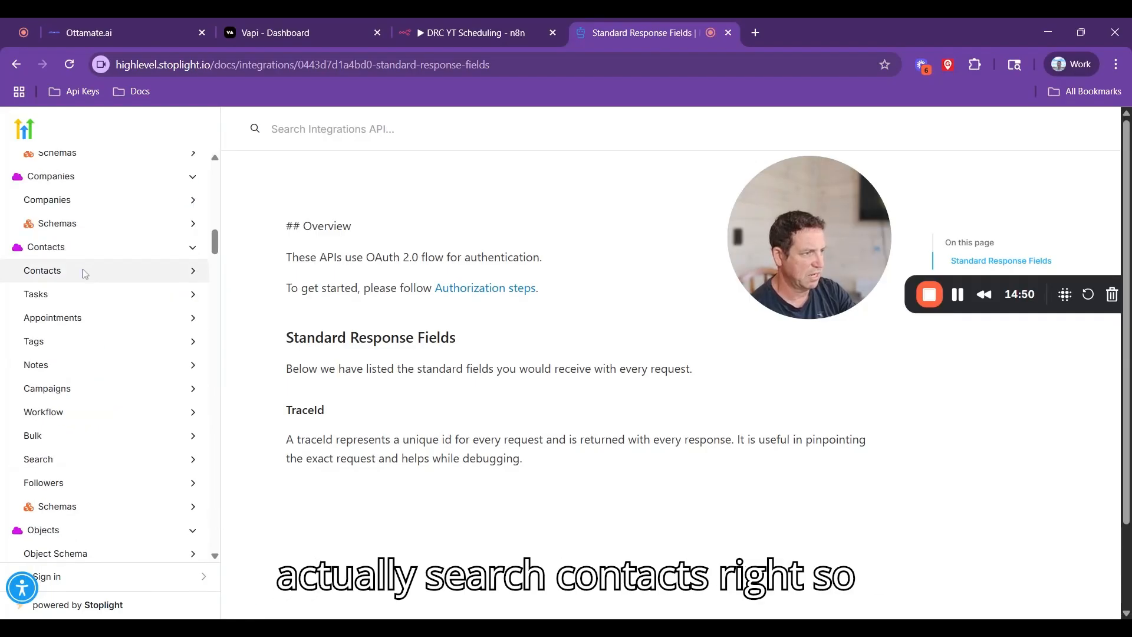
click(67, 280)
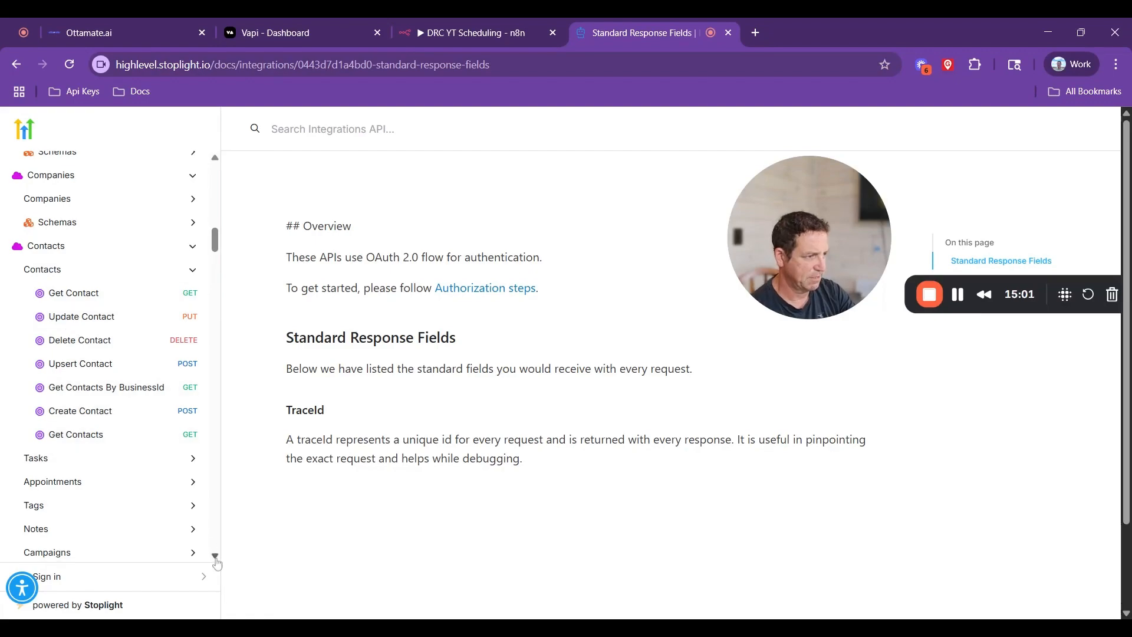
scroll(216, 559, down, 3)
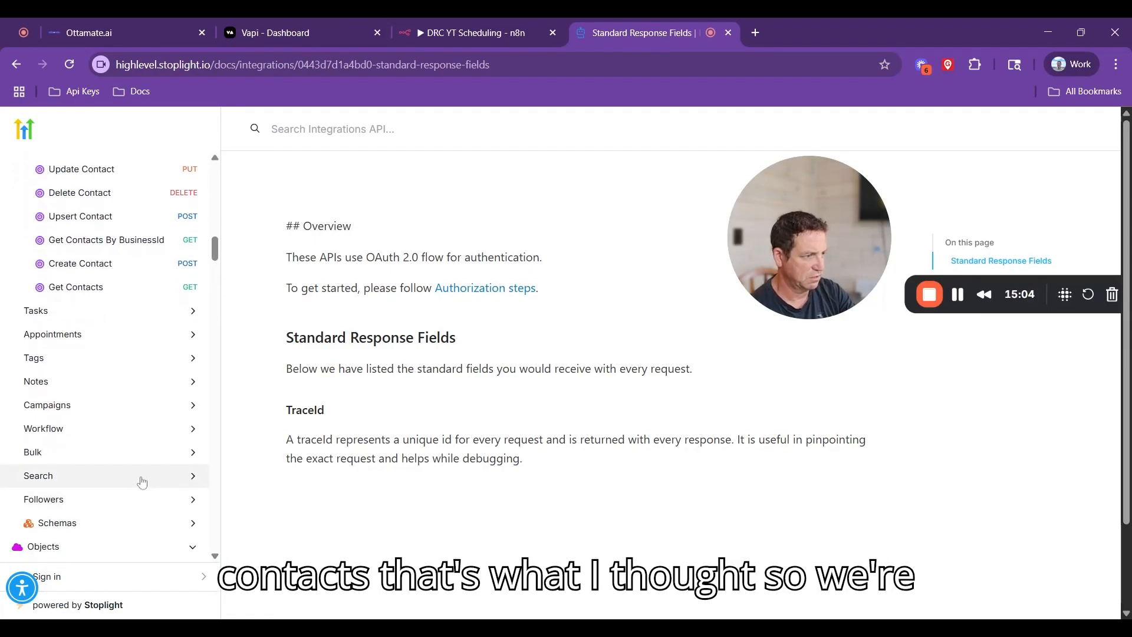
click(141, 479)
click(130, 501)
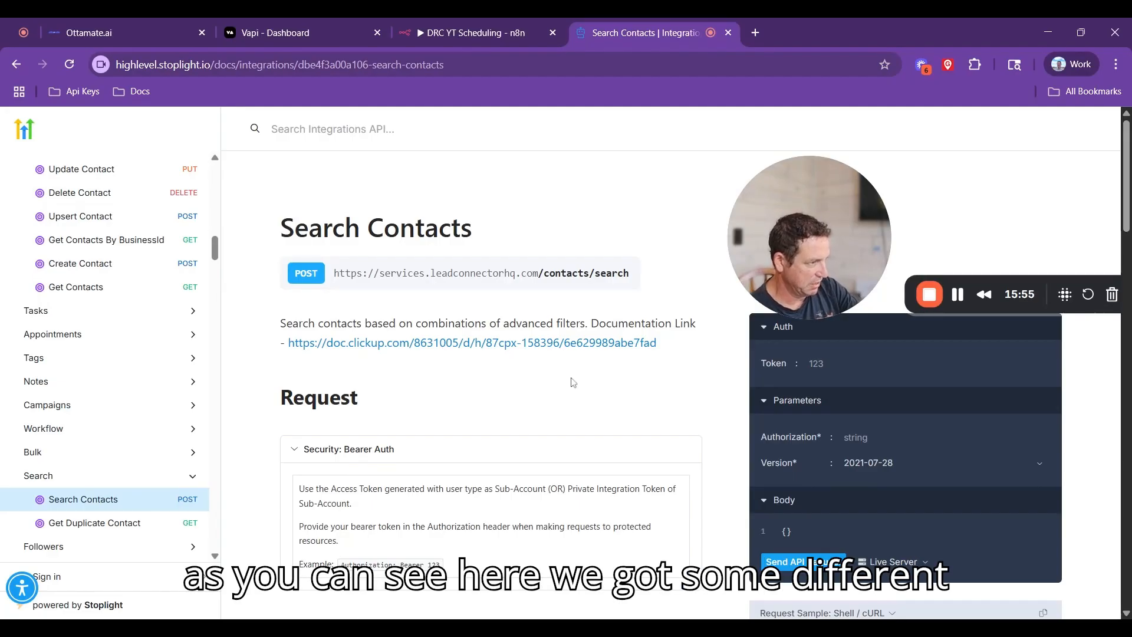
Step: Examine the Search Contacts request headers and the contact fields in its response, such as locationId, email and phone
scroll(571, 382, down, 2)
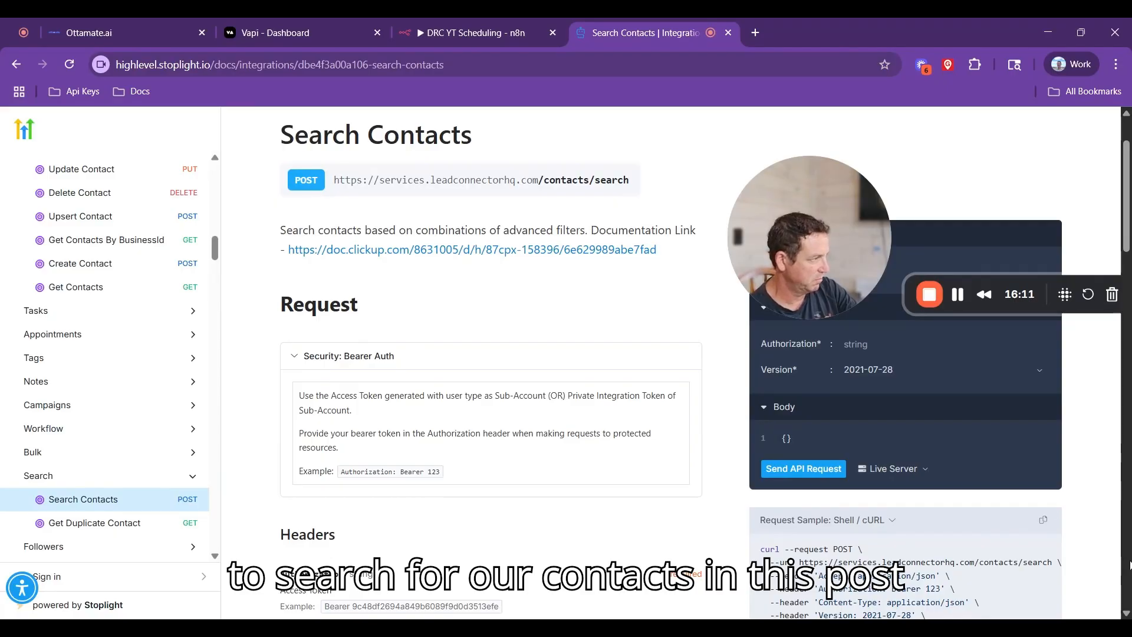
click(1129, 576)
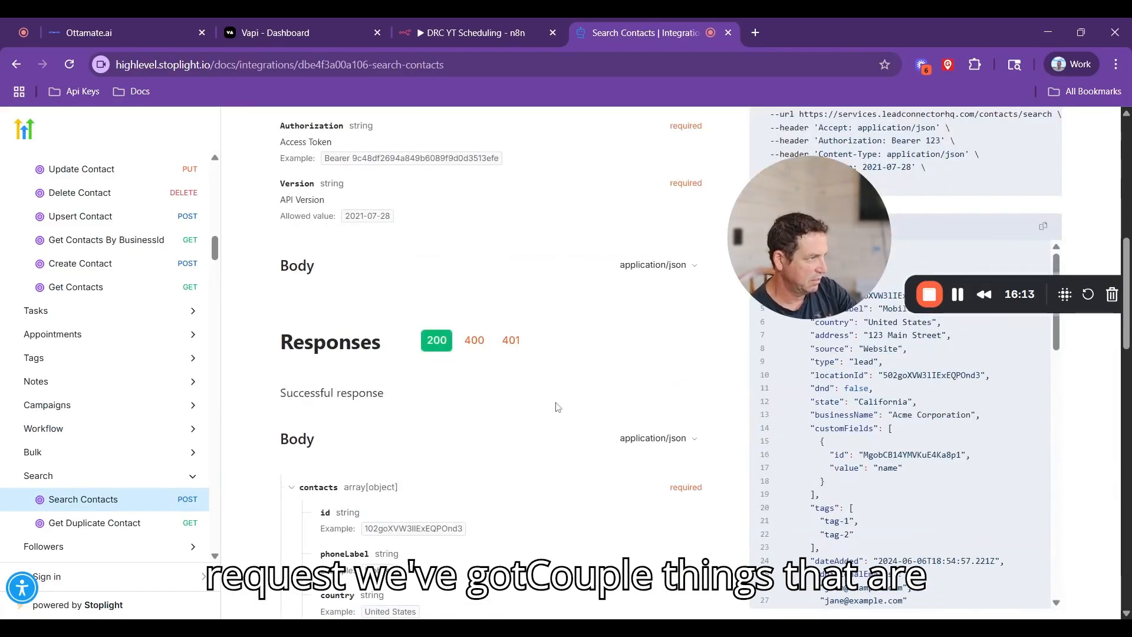
scroll(411, 224, up, 1)
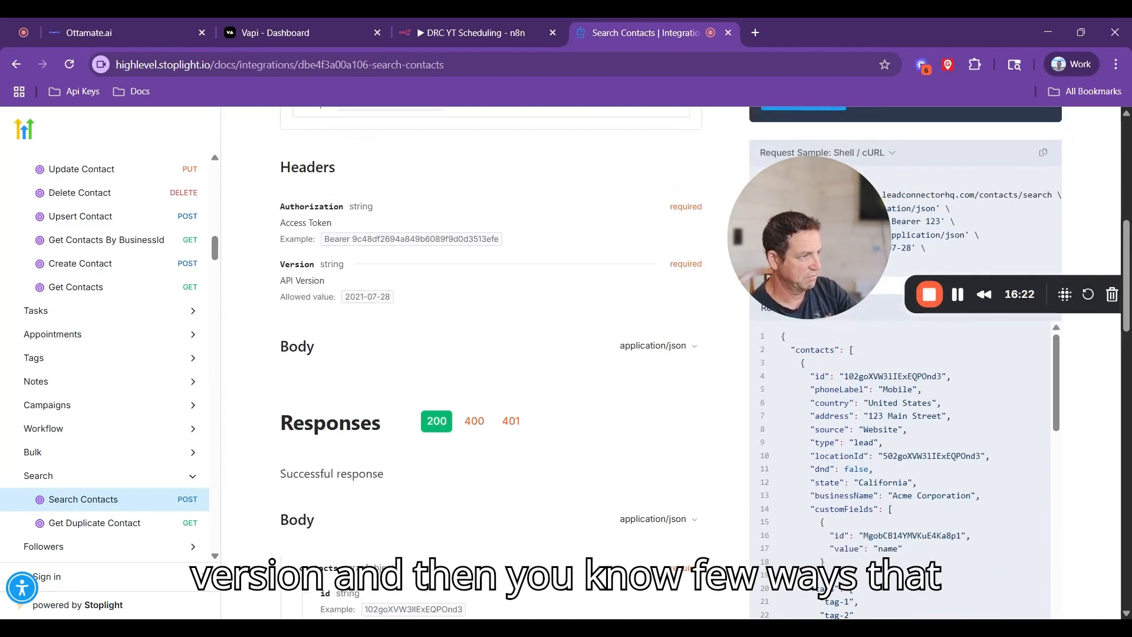
scroll(705, 362, down, 5)
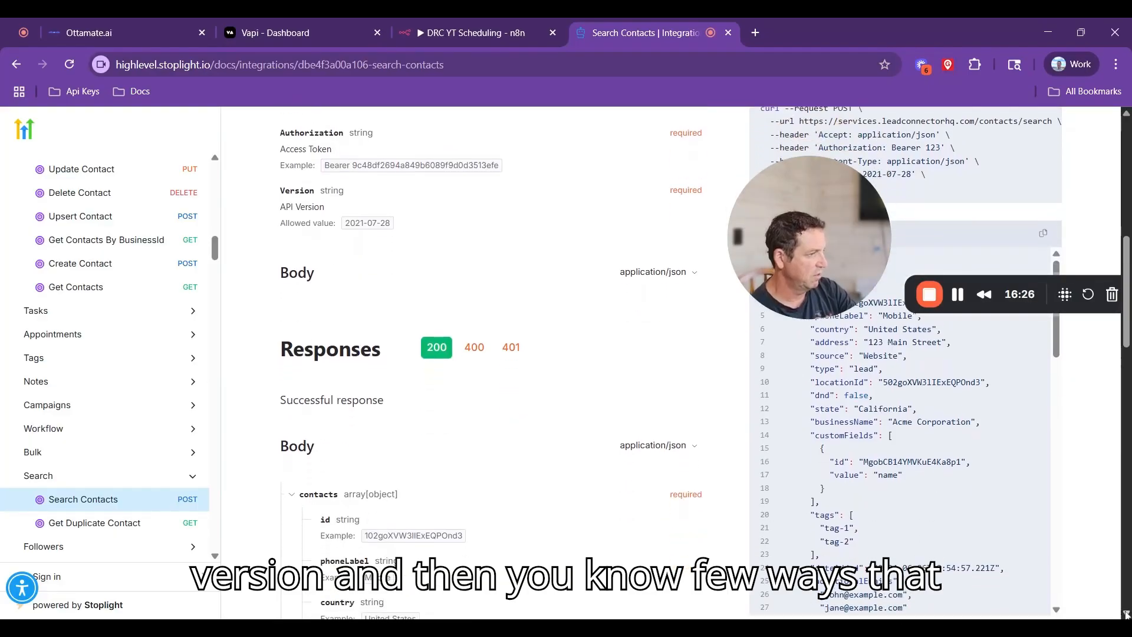
scroll(525, 351, down, 1)
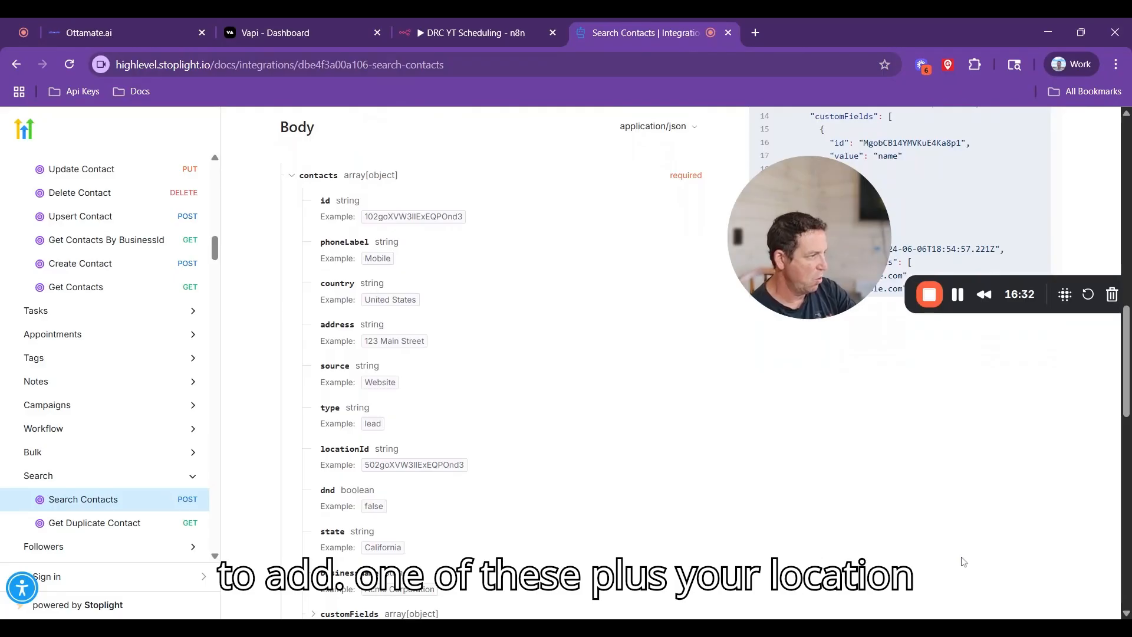
scroll(1123, 613, down, 4)
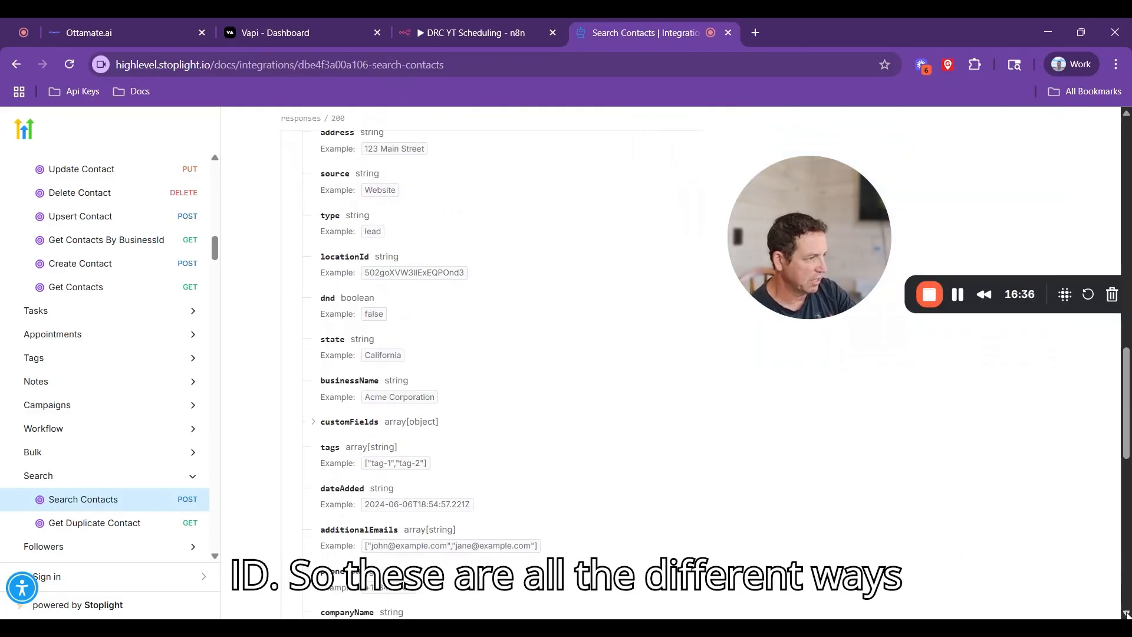
scroll(1125, 613, down, 8)
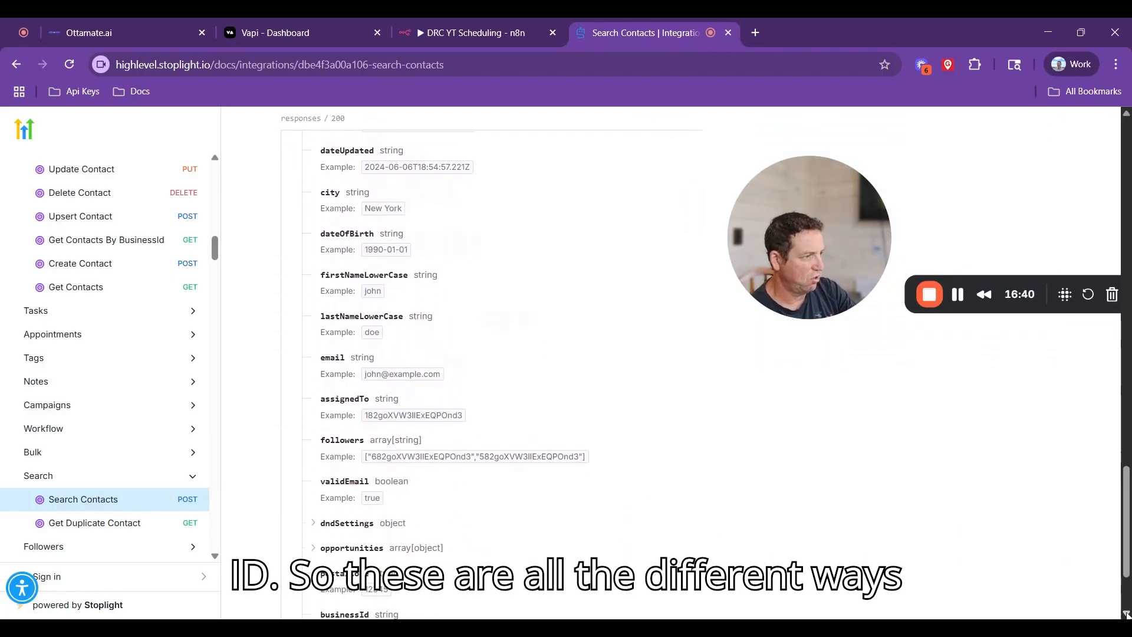
scroll(1125, 614, down, 1)
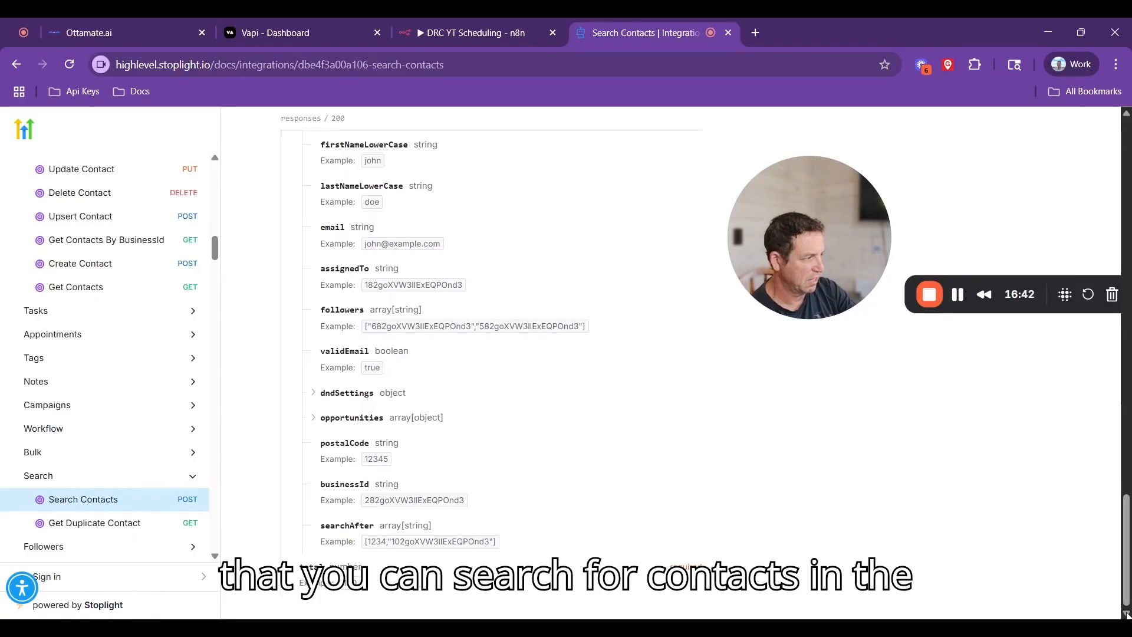
scroll(387, 287, up, 3)
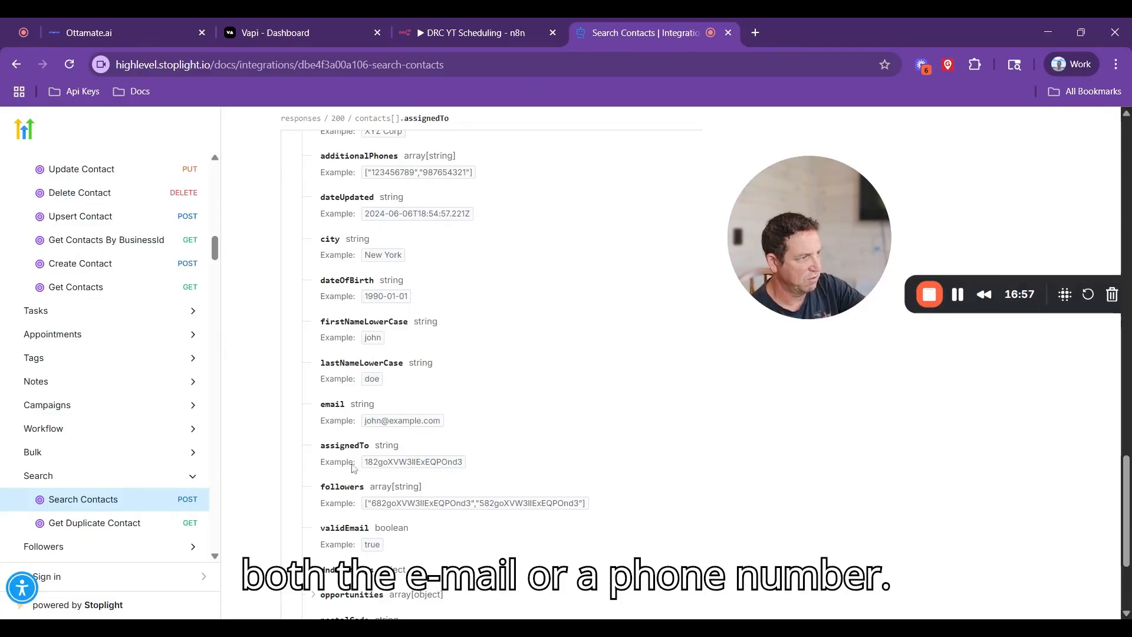
scroll(352, 466, up, 2)
scroll(329, 315, up, 1)
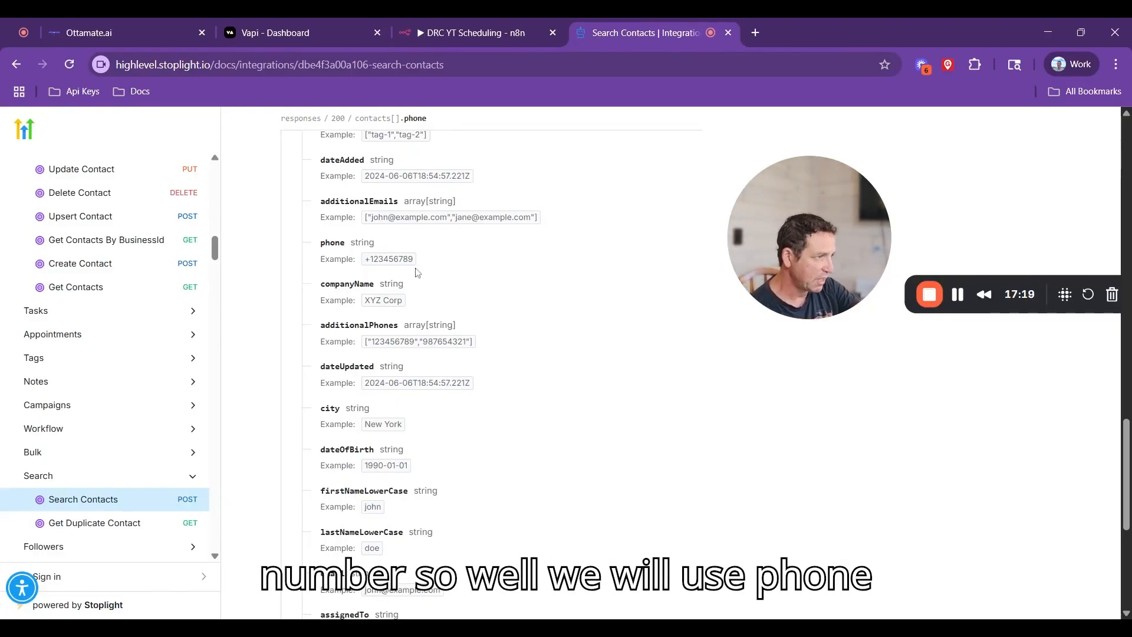
click(1125, 154)
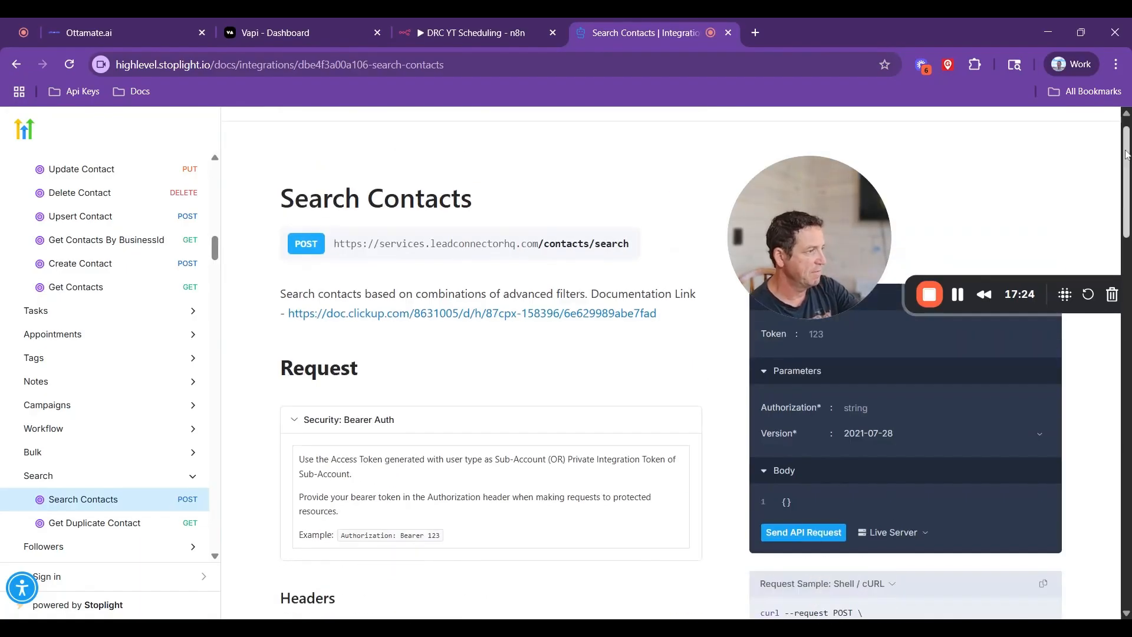
Step: Copy the Shell / cURL request sample of the Search Contacts endpoint
mouse_move(801, 291)
drag(800, 292, 199, 360)
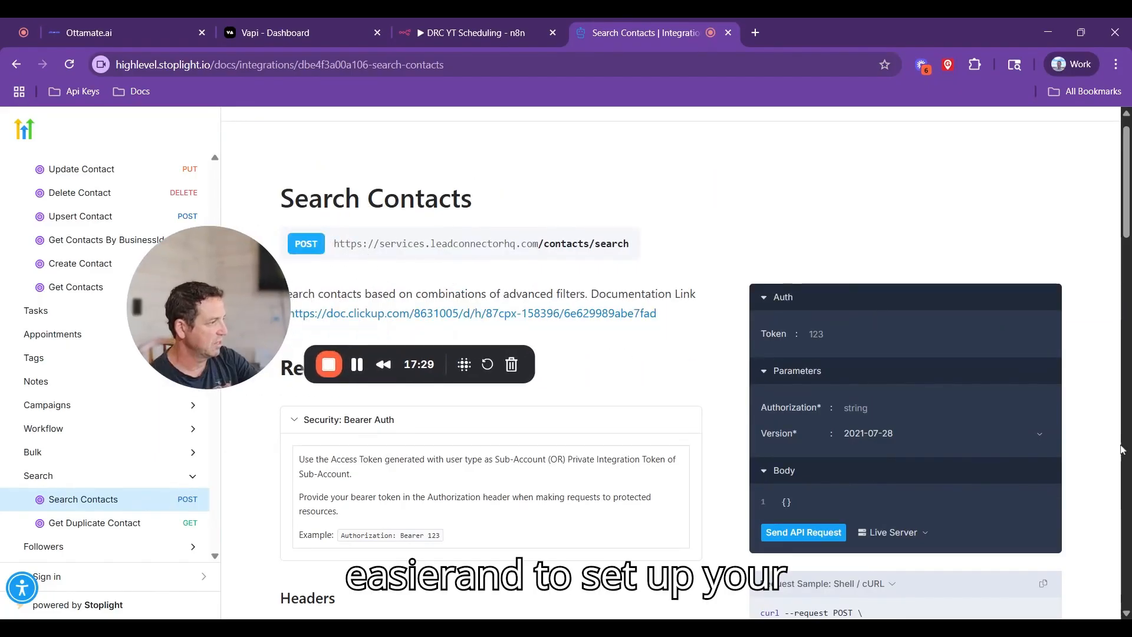
scroll(1127, 577, down, 4)
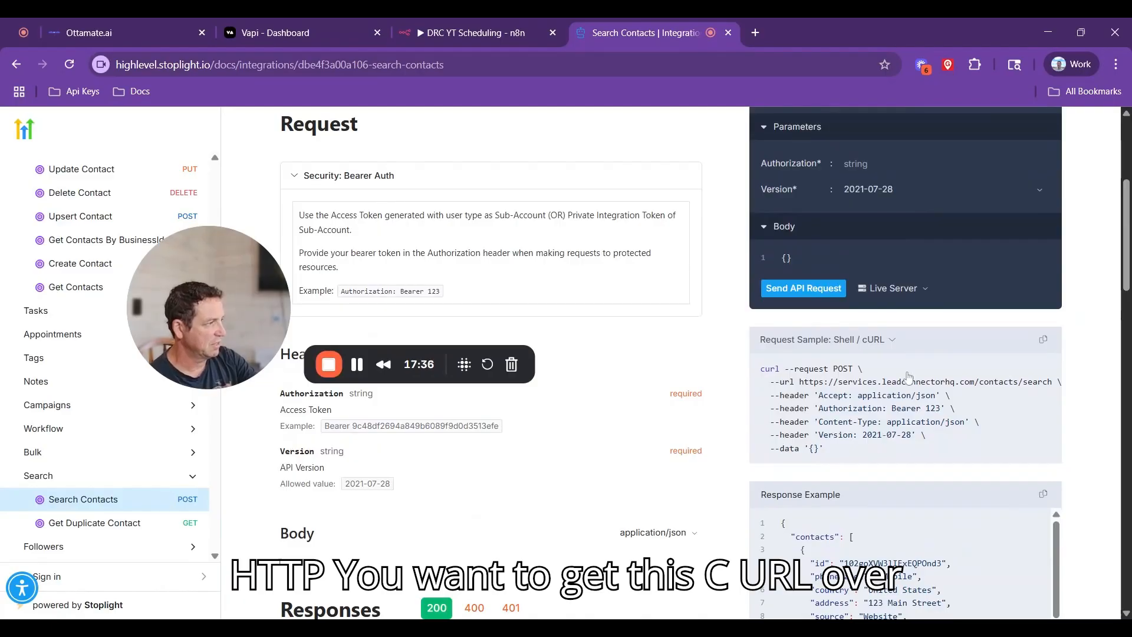
click(1043, 341)
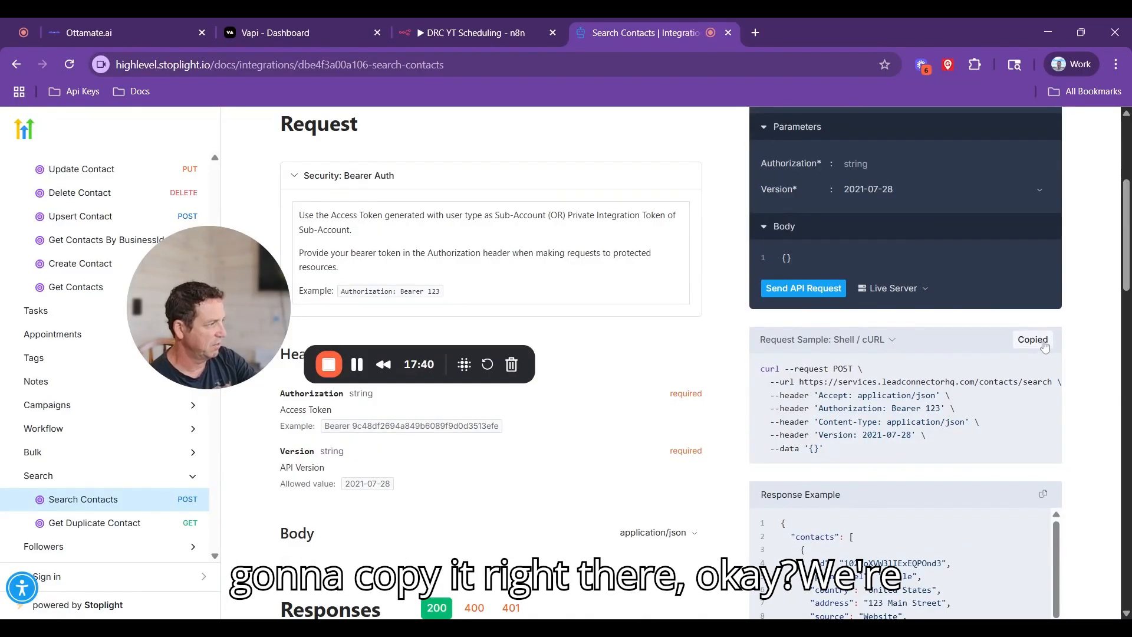
Step: Switch to the DRC YT Scheduling workflow in n8n and add an HTTP Request node after Edit Fields
click(475, 33)
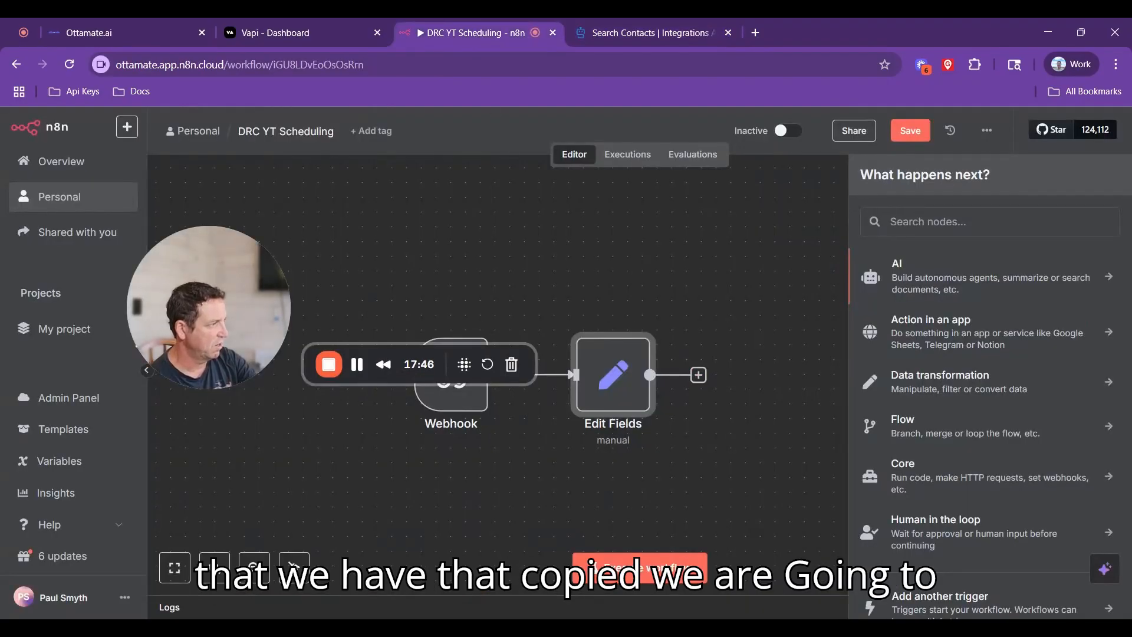
text(ht)
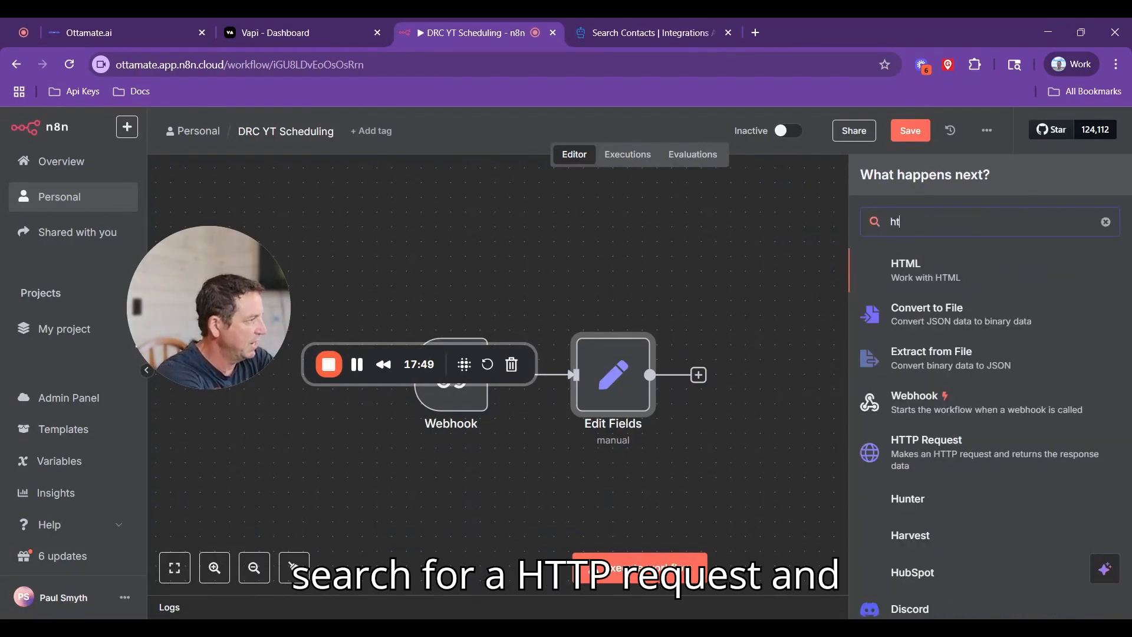
text(t)
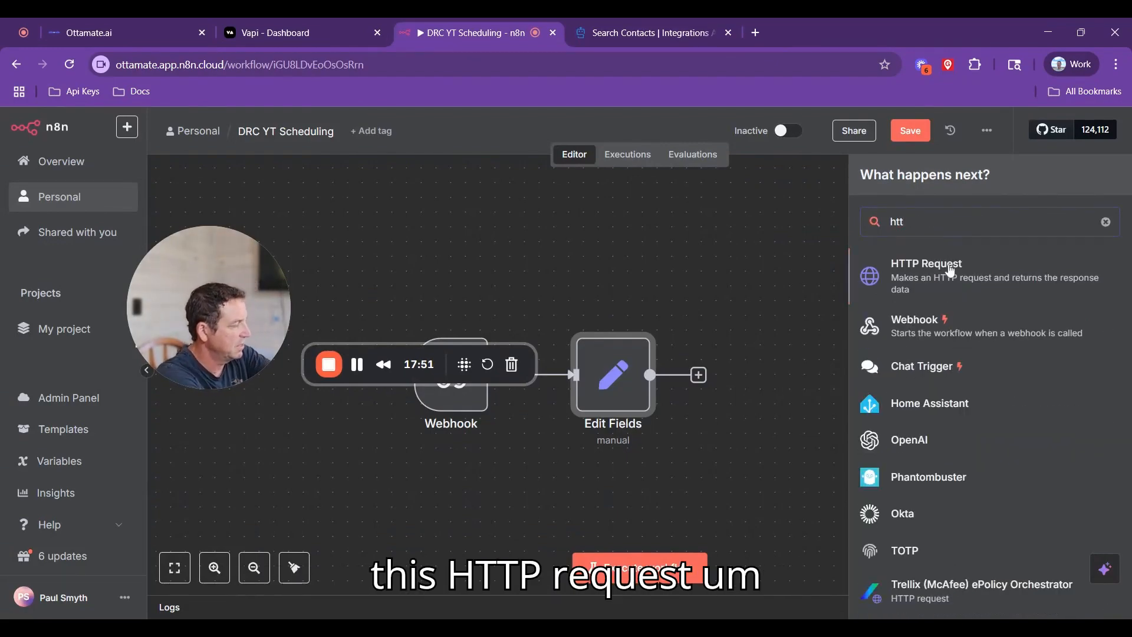
click(950, 271)
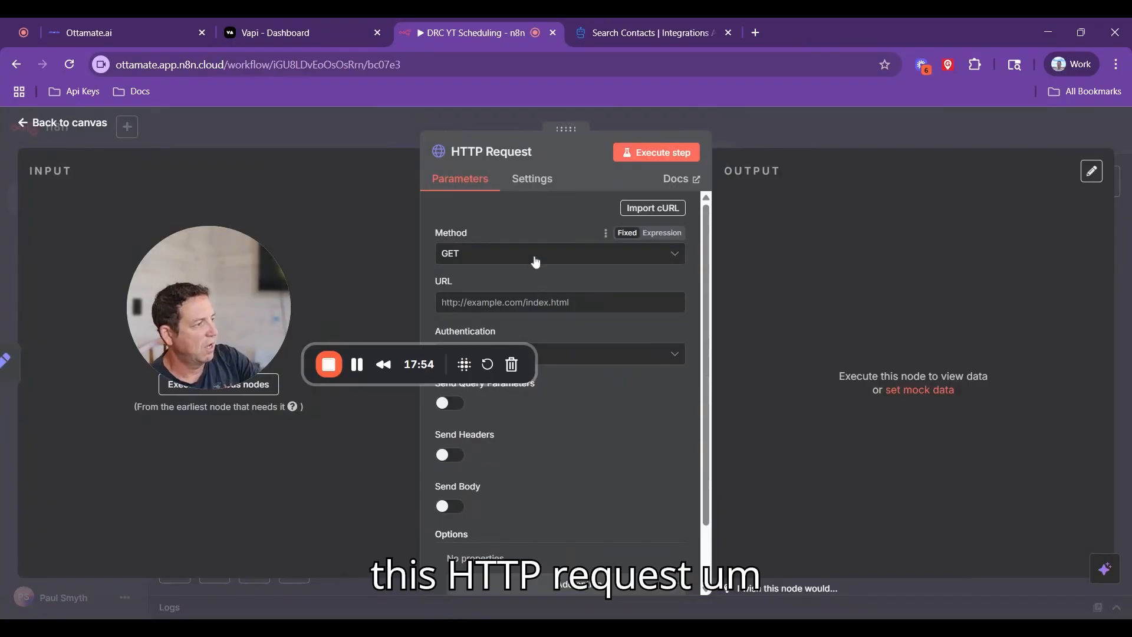
drag(218, 305, 51, 438)
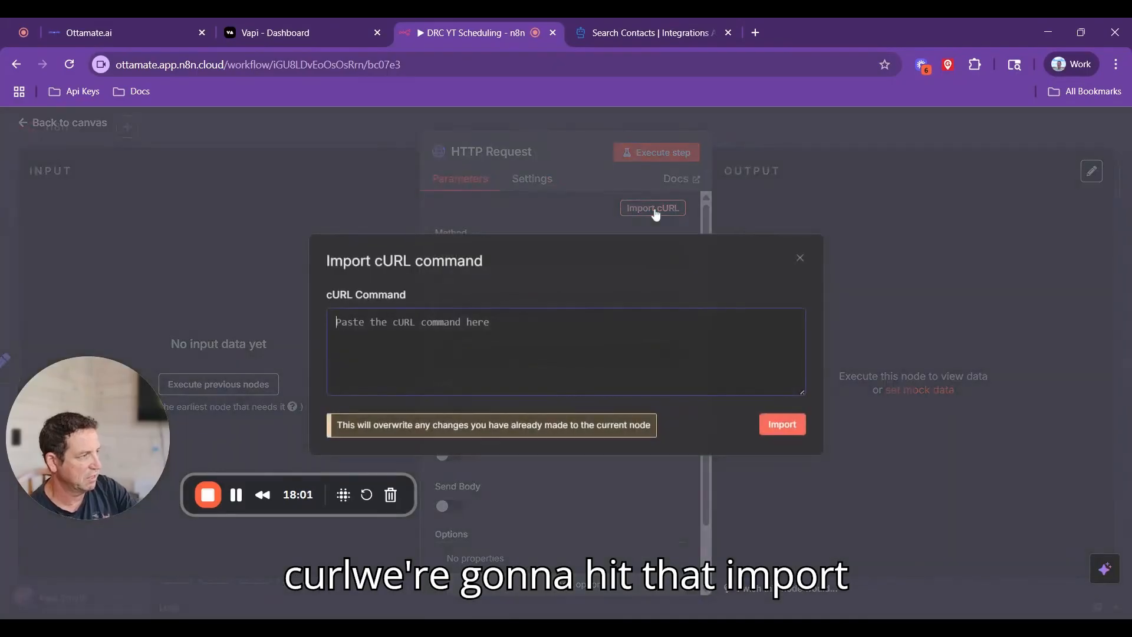
Step: Import the copied Search Contacts cURL command into the HTTP Request node
click(653, 209)
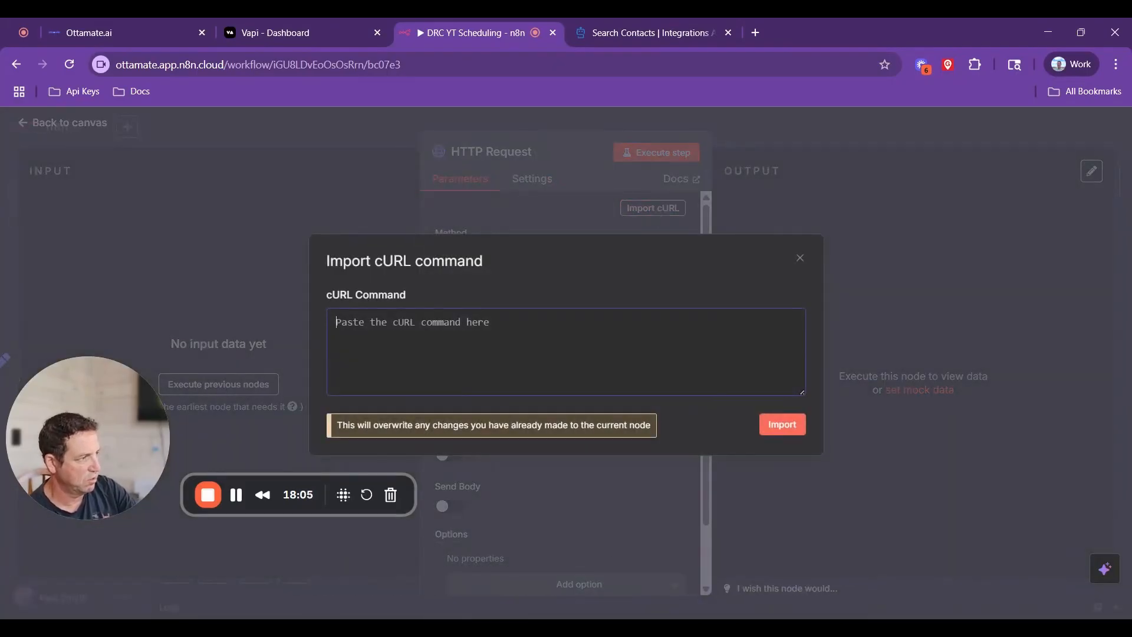
key(ctrl+v)
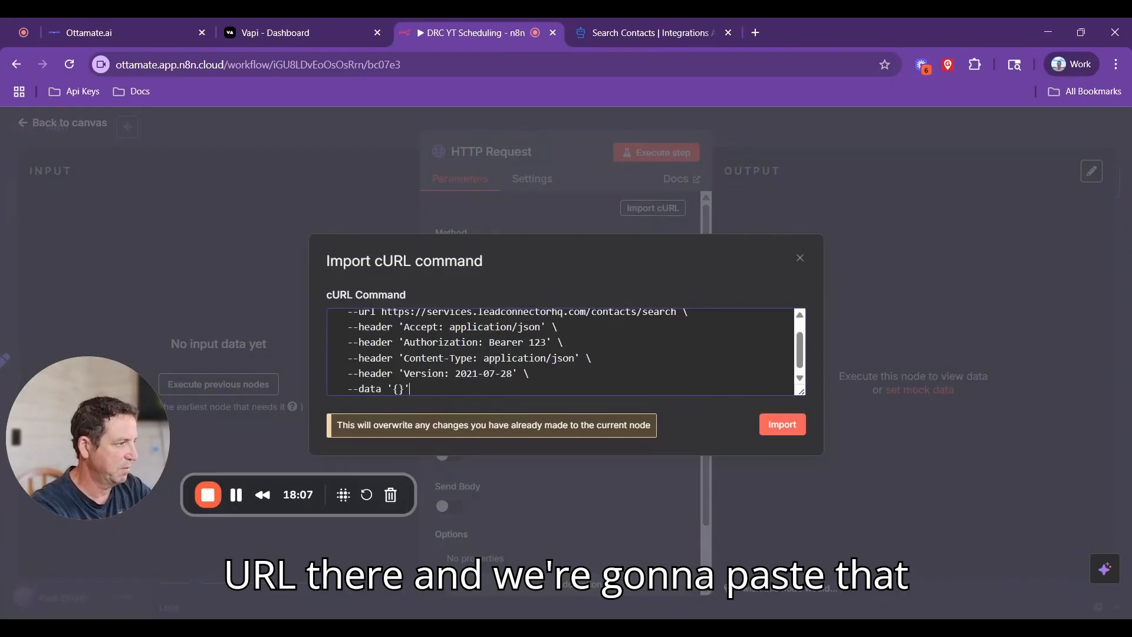
click(782, 425)
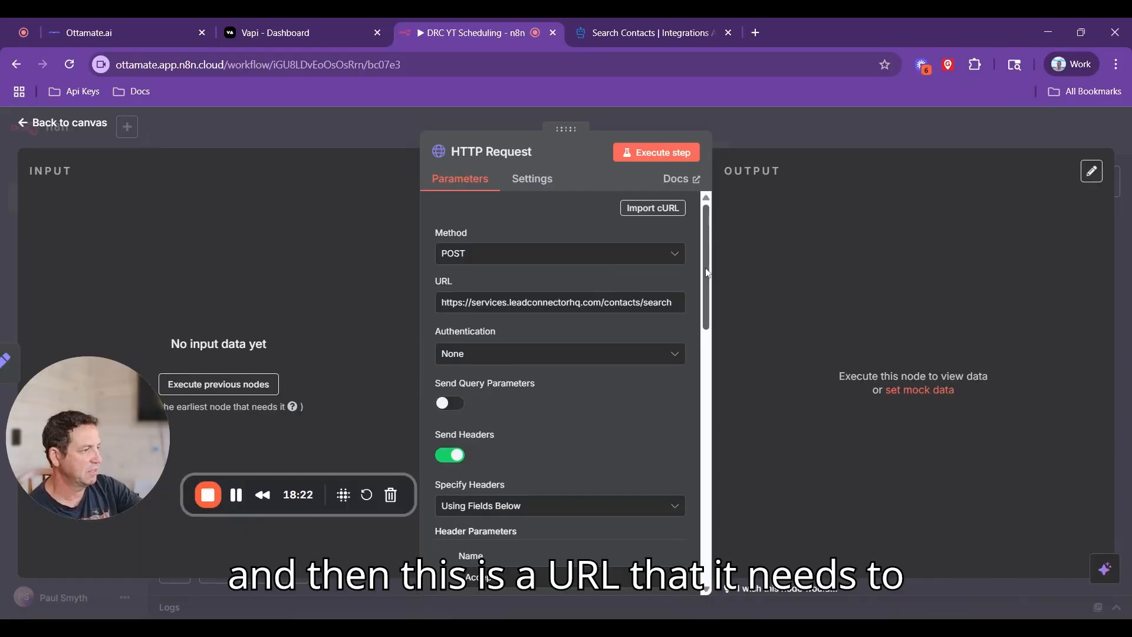
Step: Remove the placeholder token from the Authorization header's value, keeping only "Bearer" followed by a space
scroll(556, 367, down, 5)
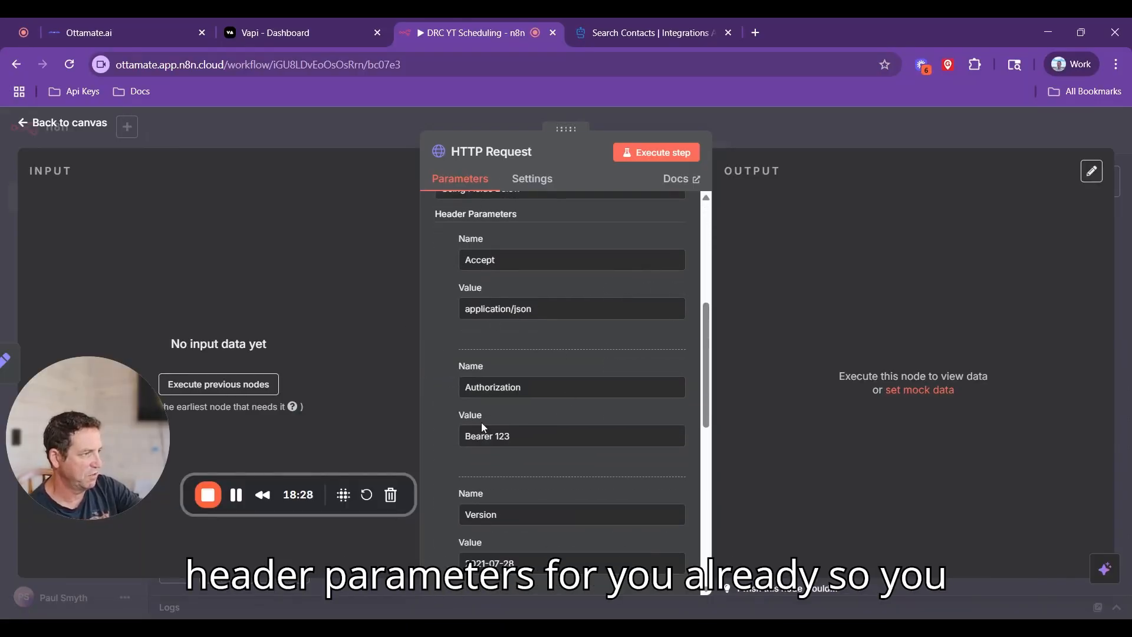
scroll(523, 411, down, 2)
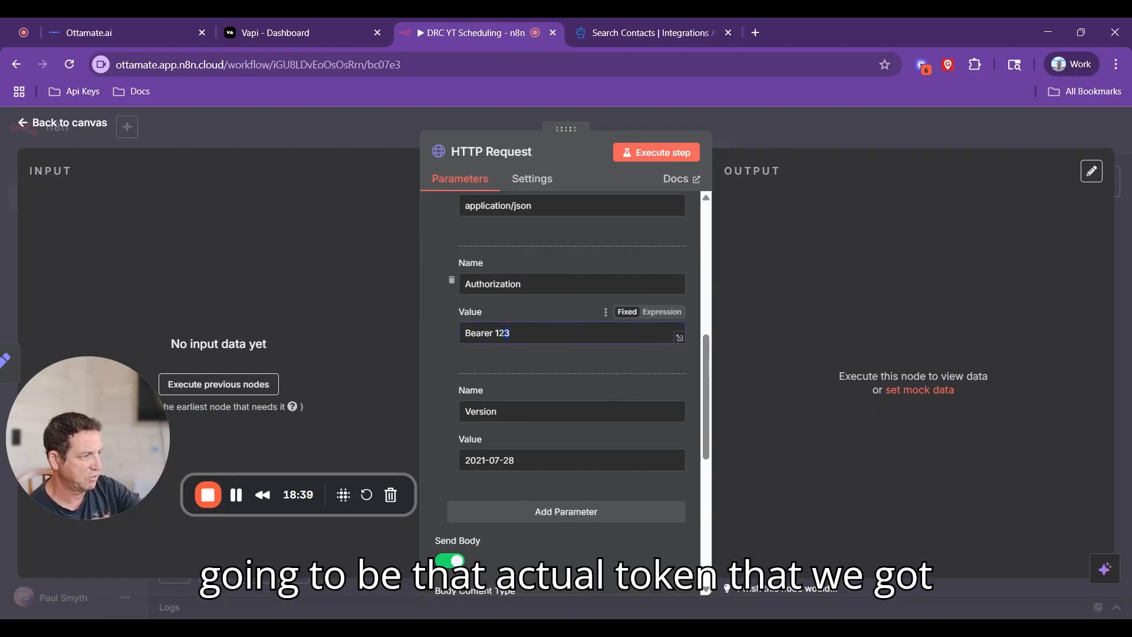
drag(499, 333, 495, 333)
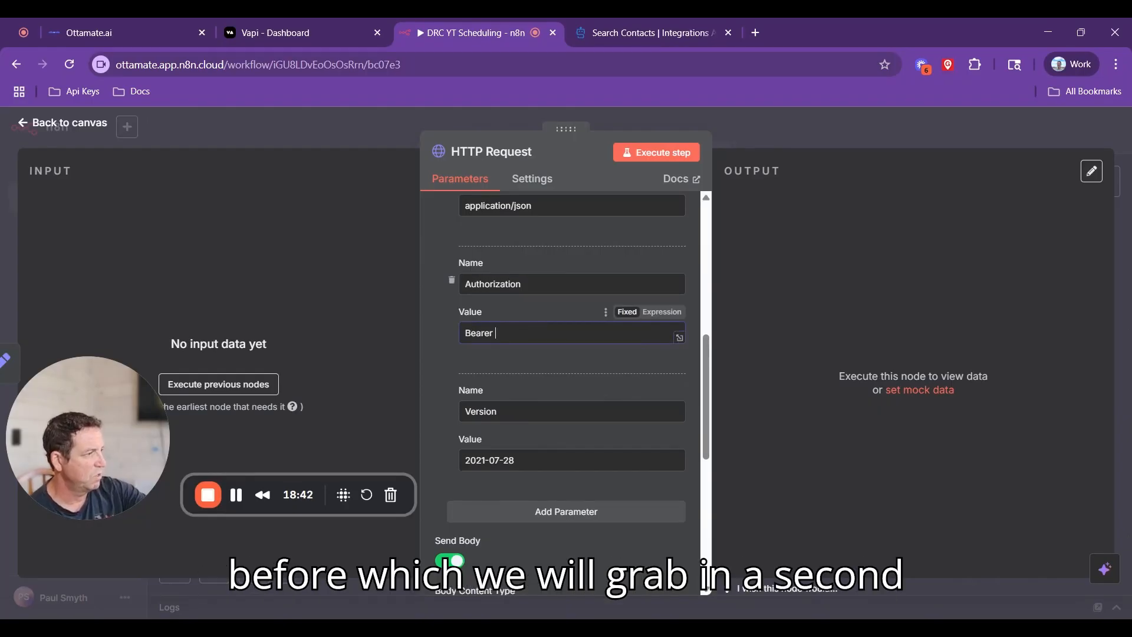
Step: Copy the locationId field name from the contacts response body in the Search Contacts API documentation
scroll(566, 383, down, 3)
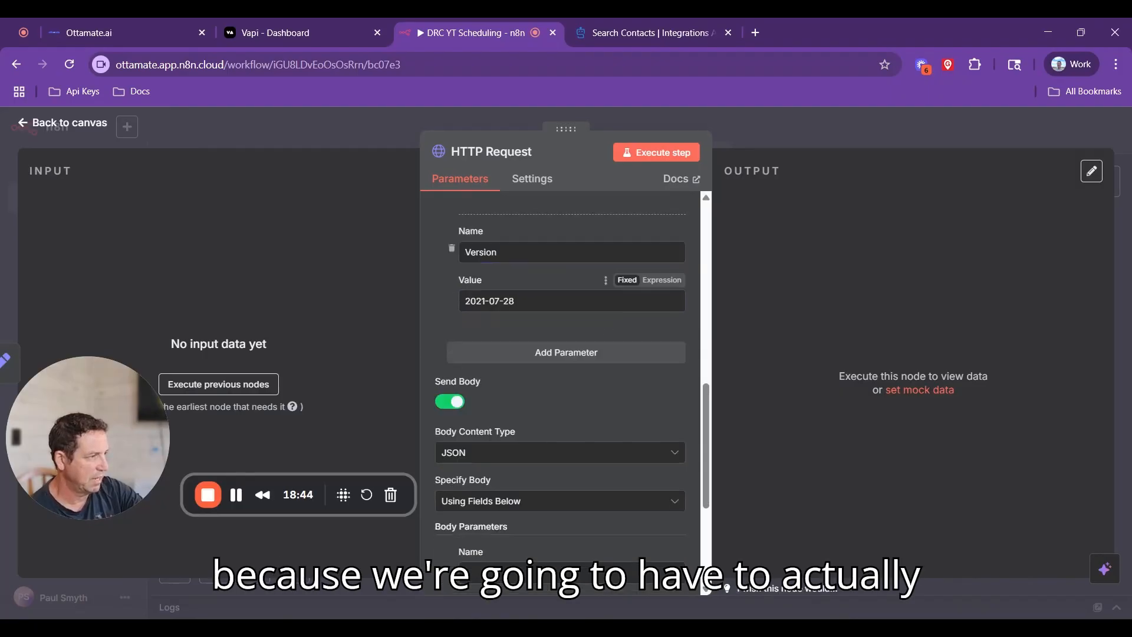
scroll(566, 354, down, 3)
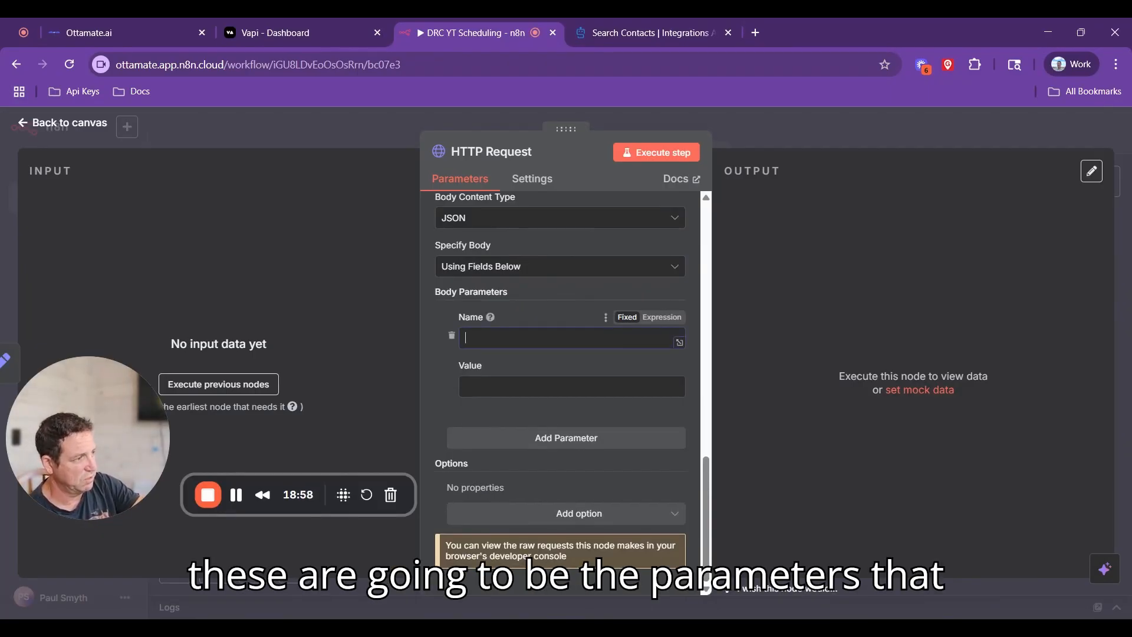
scroll(566, 384, up, 6)
scroll(566, 353, down, 1)
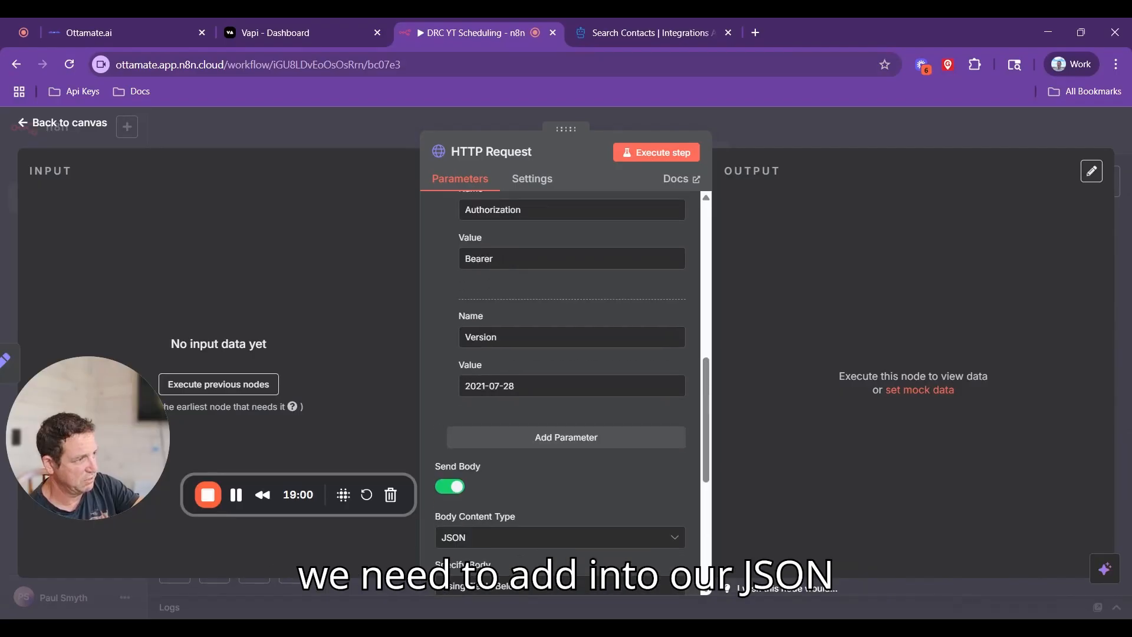
scroll(566, 353, up, 2)
scroll(566, 354, down, 7)
click(566, 338)
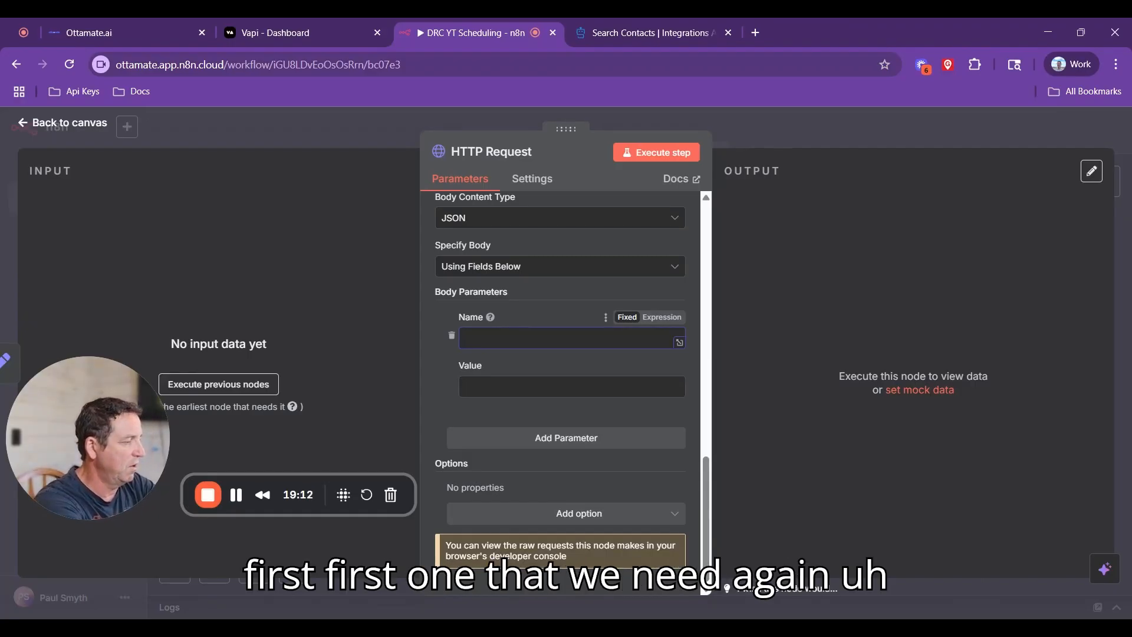
click(634, 34)
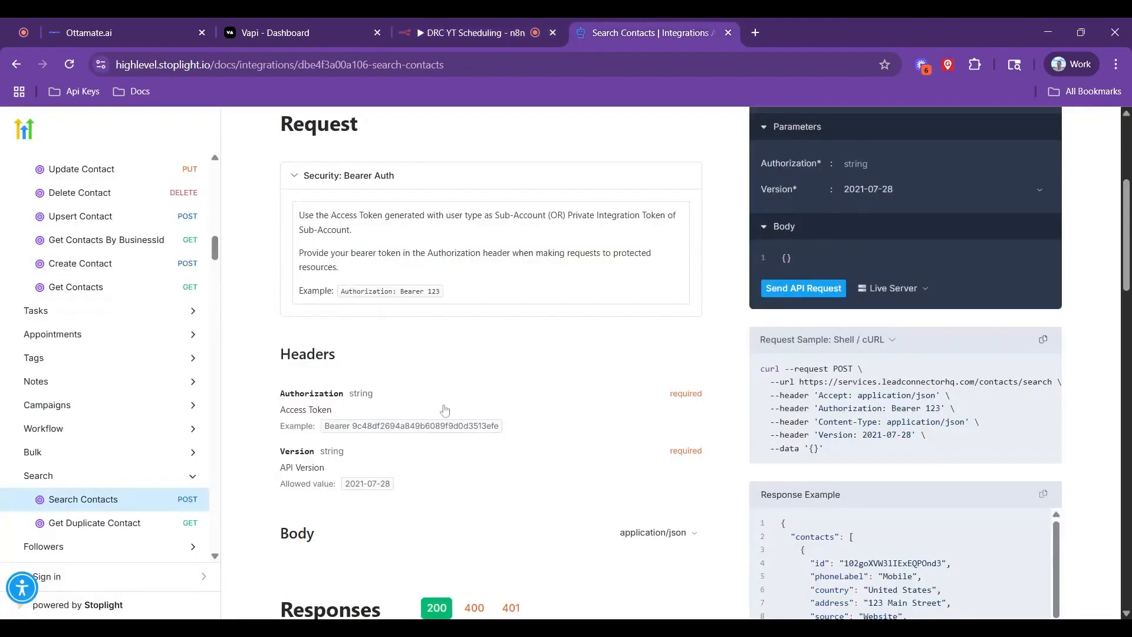
scroll(444, 413, down, 10)
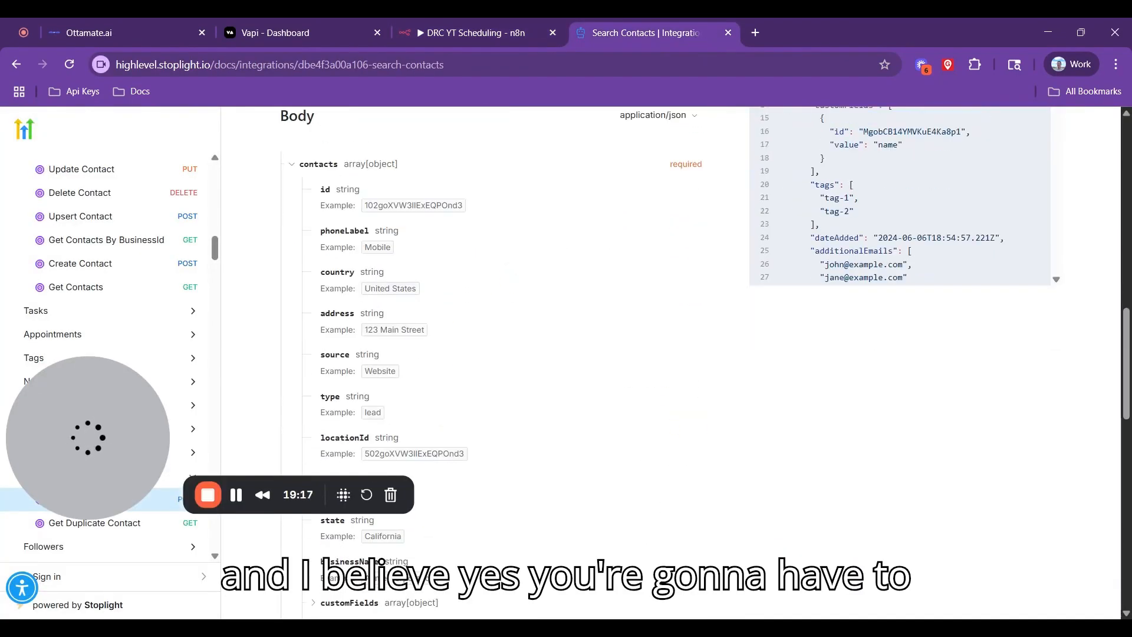
scroll(442, 419, down, 1)
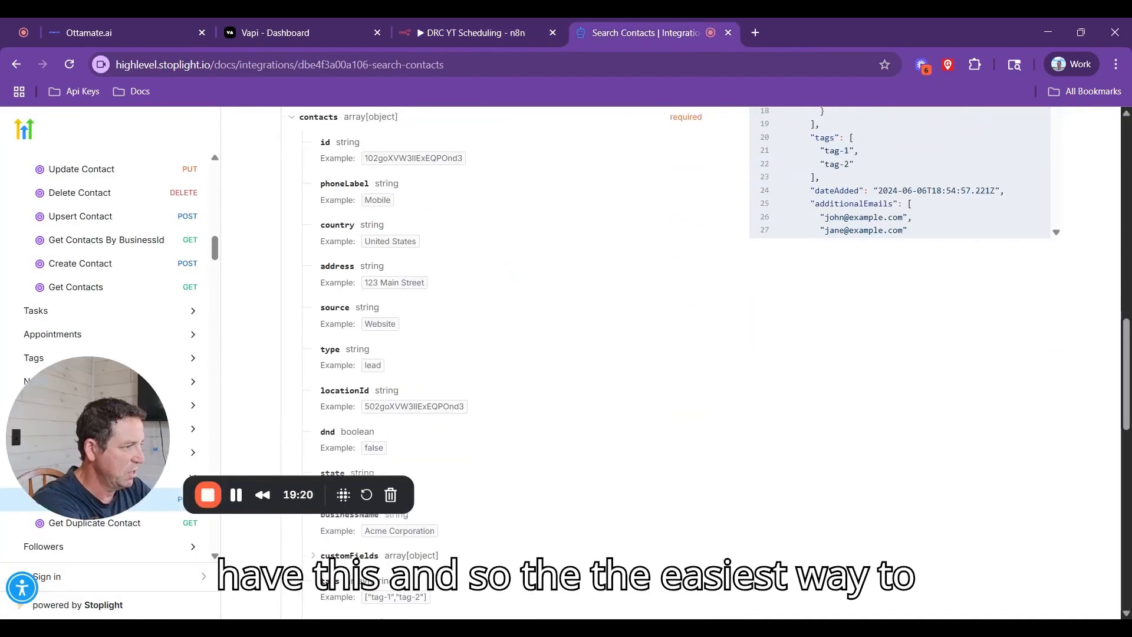
mouse_move(320, 390)
mouse_down()
mouse_move(365, 391)
mouse_move(311, 394)
mouse_up()
key(ctrl+c)
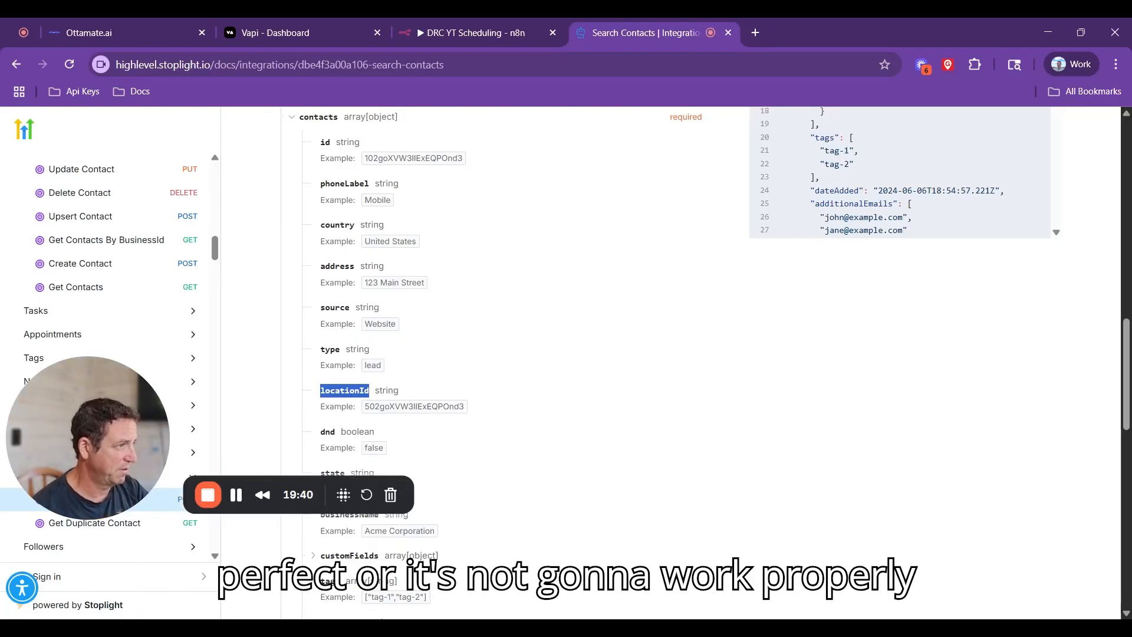
Step: Return to the n8n workflow and name the HTTP Request node's first body parameter locationId
click(451, 39)
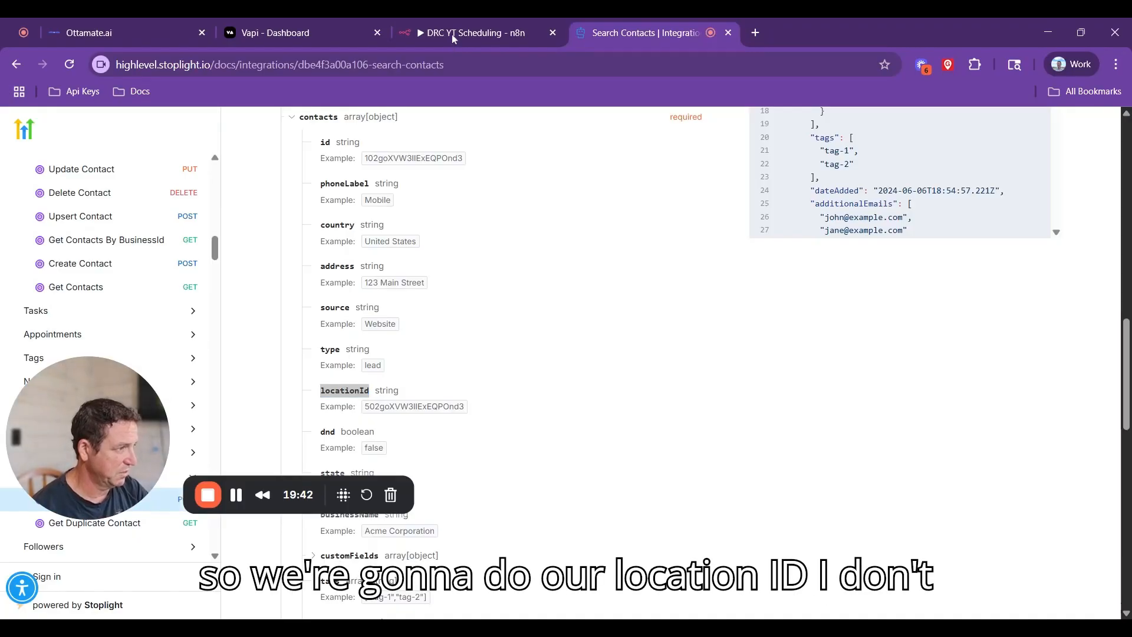
click(496, 35)
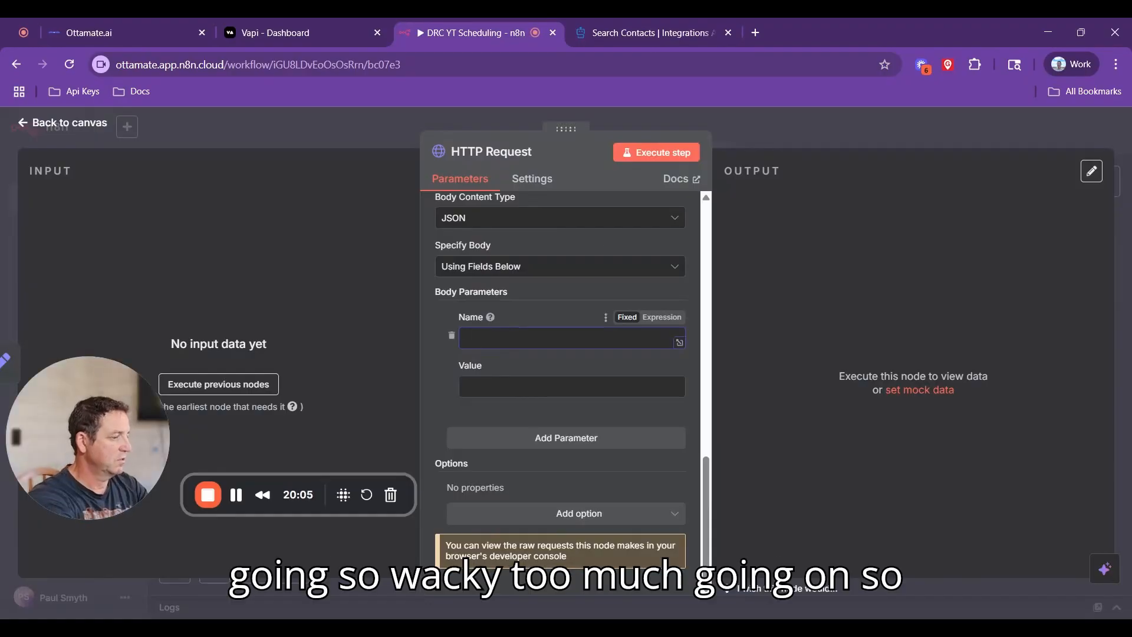
key(ctrl+v)
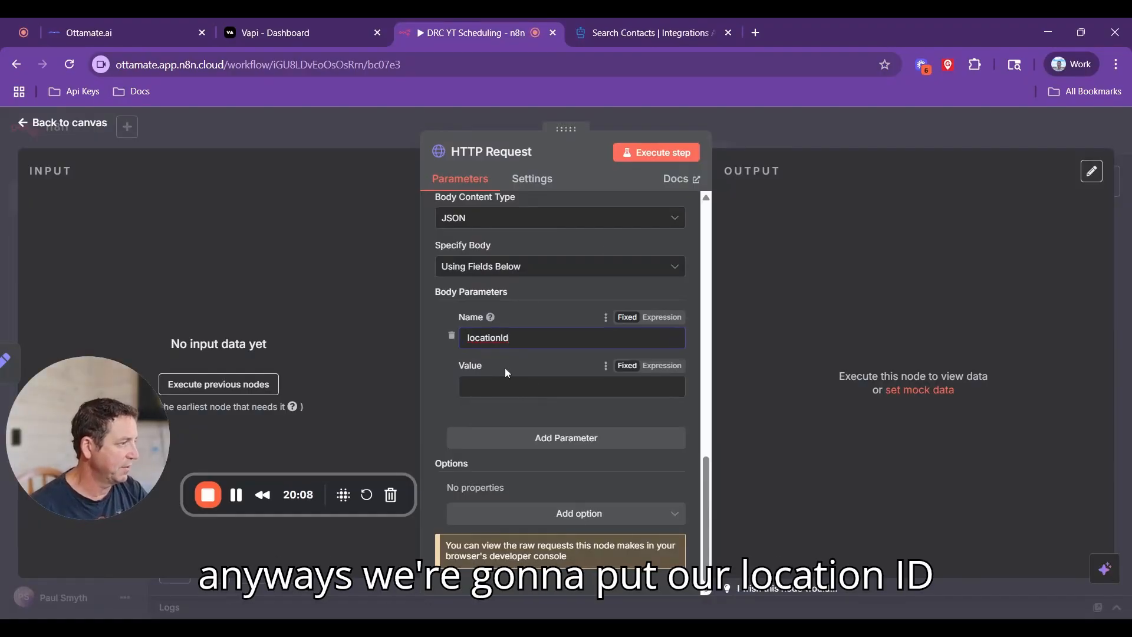
Step: Add a second body parameter and look up the exact phone field name in the Search Contacts documentation
click(533, 439)
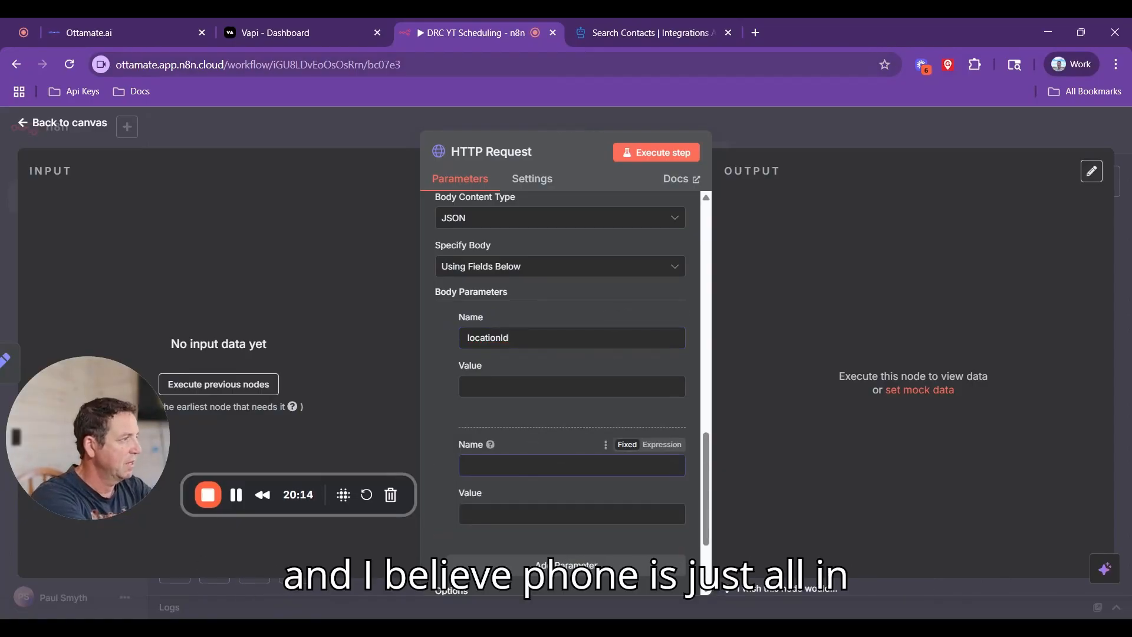
click(618, 37)
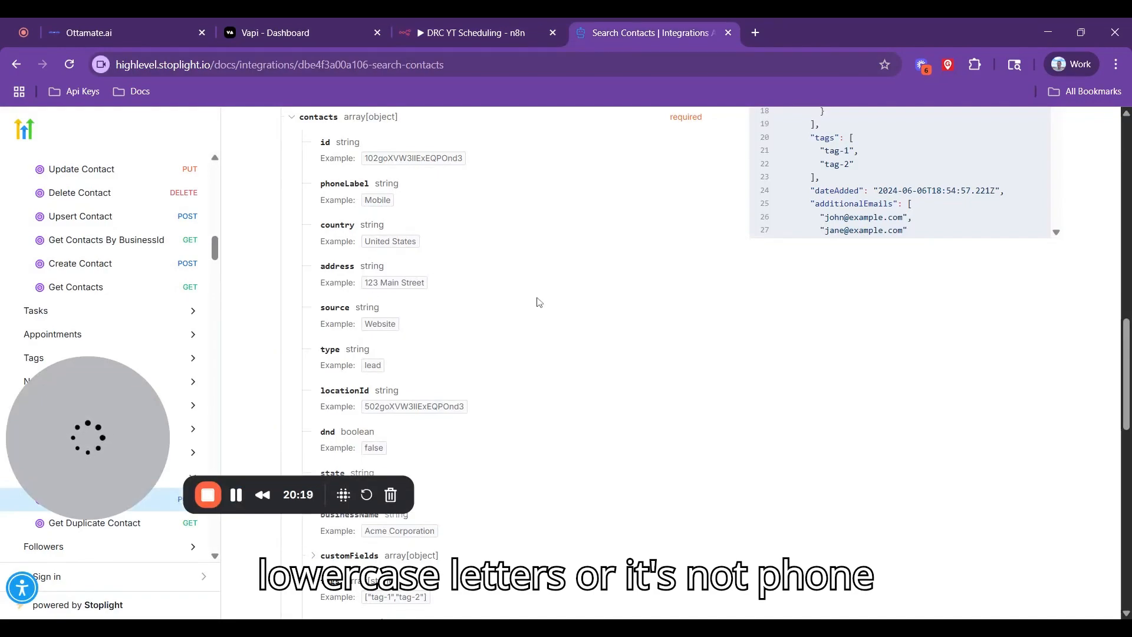
scroll(519, 439, down, 2)
scroll(520, 439, down, 4)
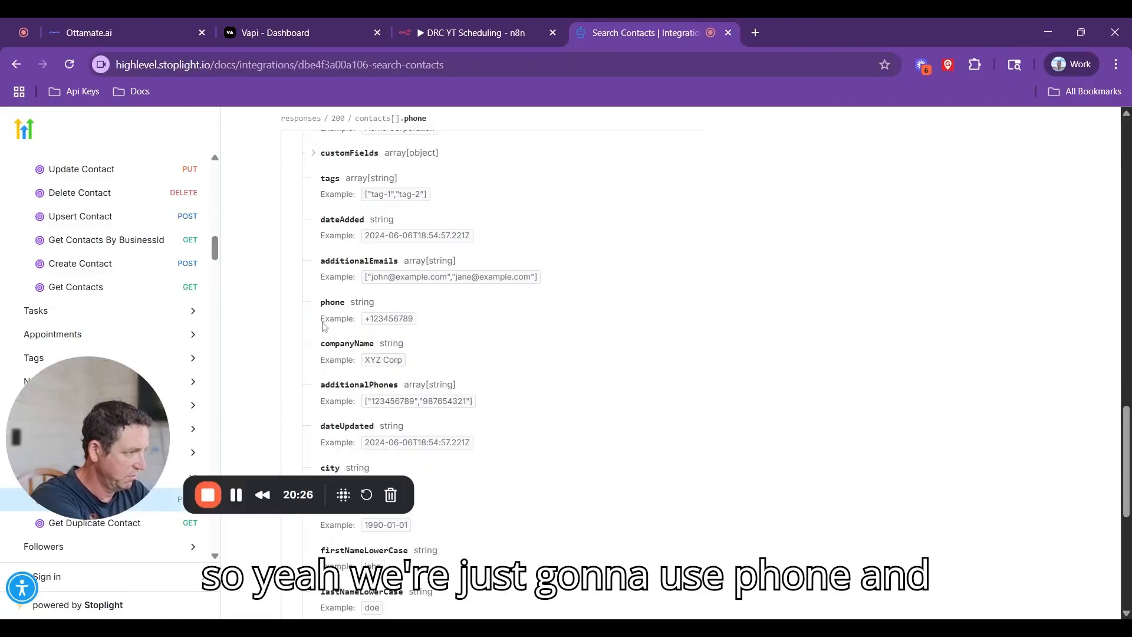
Step: Back in n8n, name the second body parameter phone and save the DRC YT Scheduling workflow
click(444, 37)
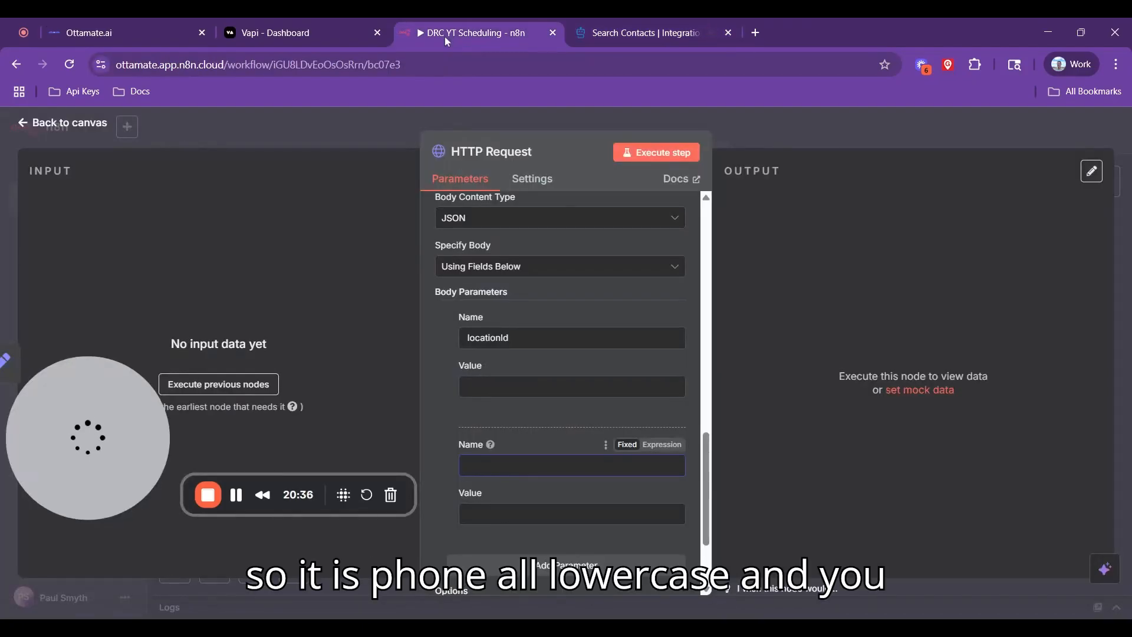
text(phobne)
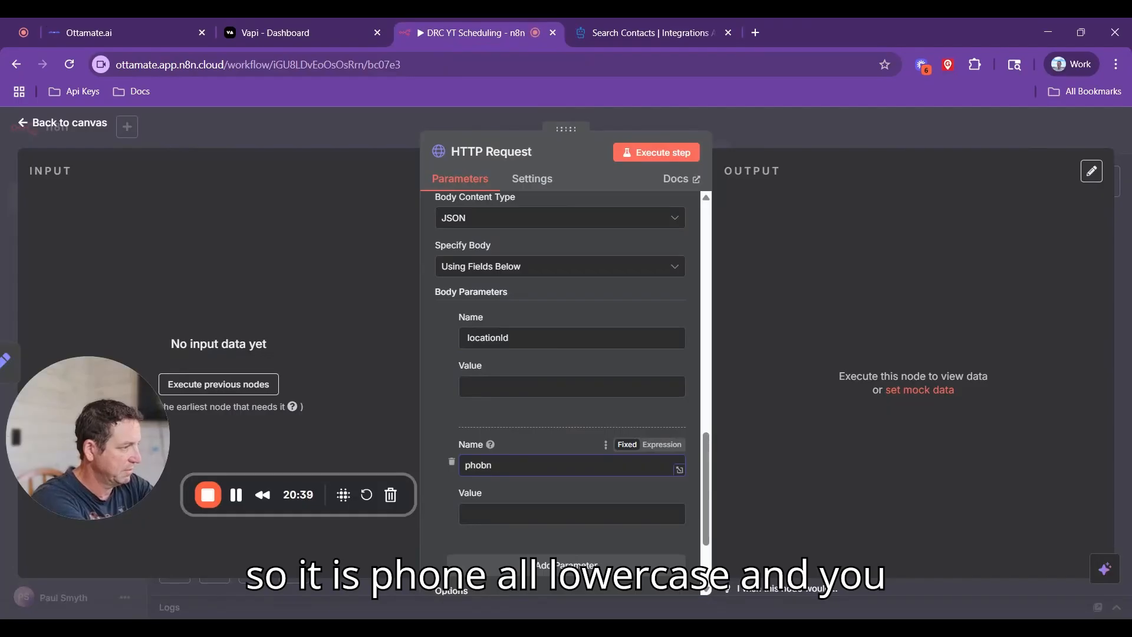
key(BackSpace)
key(BackSpace)
text(n)
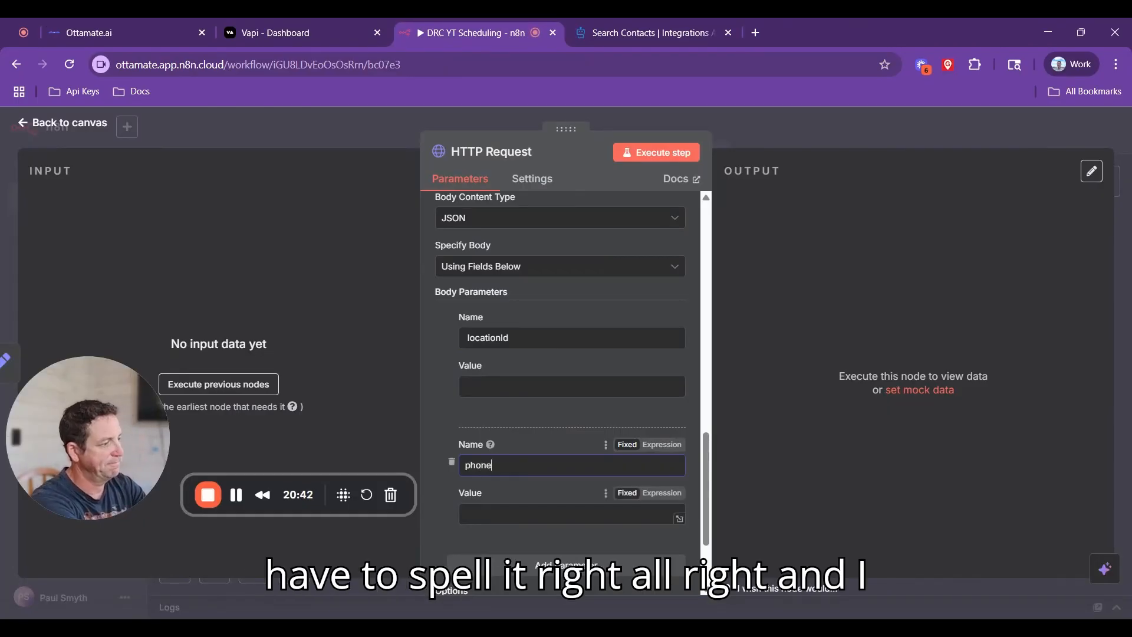
click(571, 513)
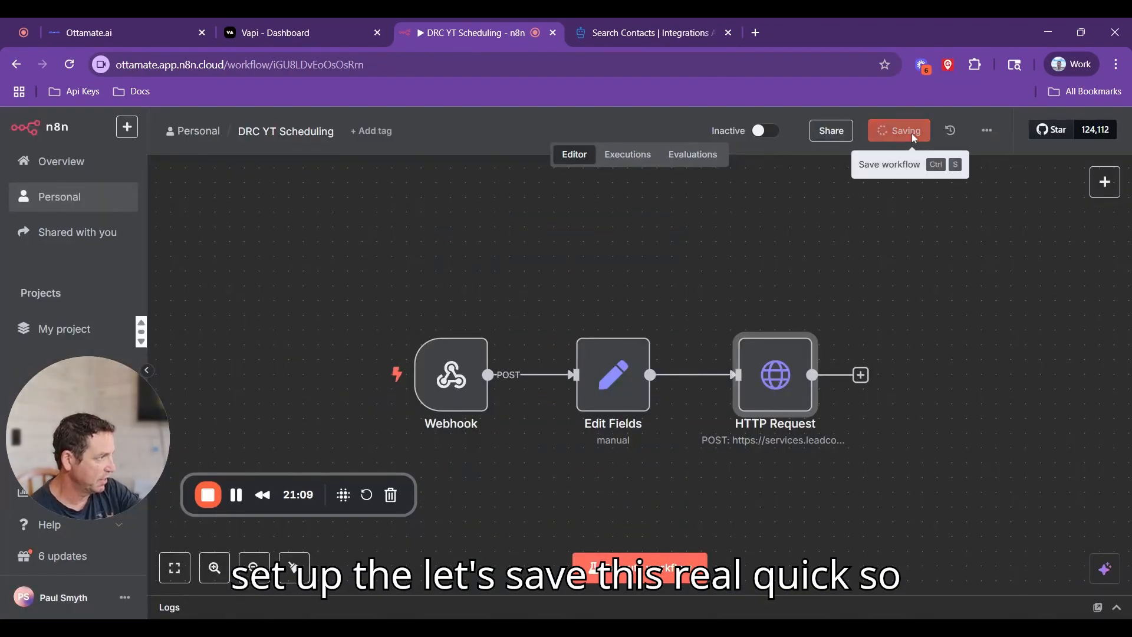
click(912, 133)
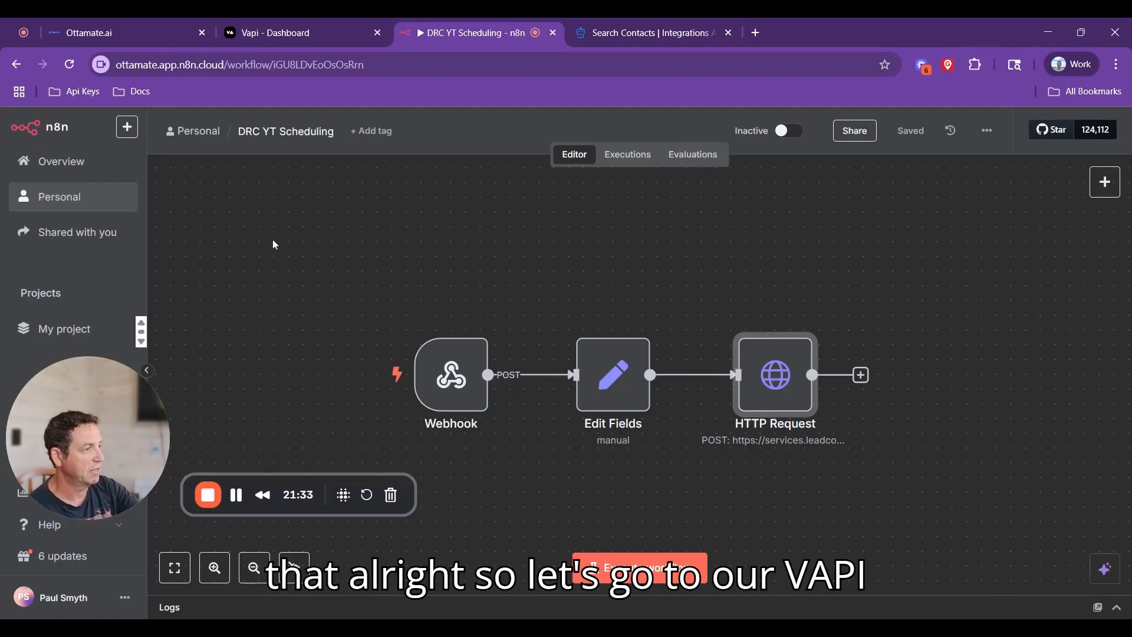
Step: Switch to the Vapi dashboard and create a blank-template assistant named DRC YT 2
click(267, 33)
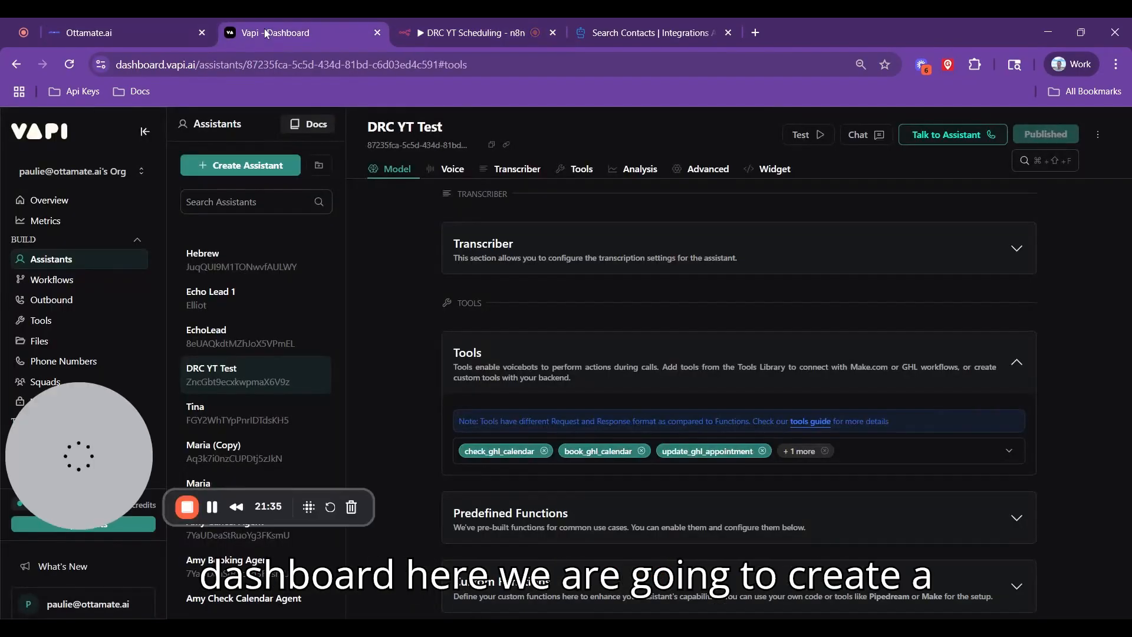
click(236, 168)
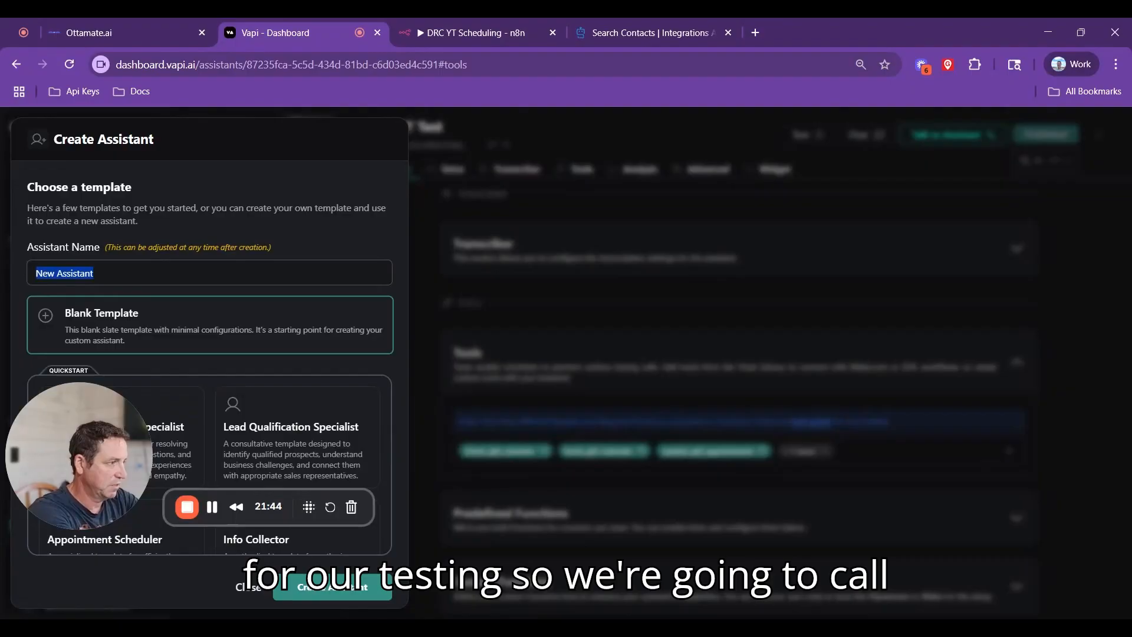
text(DR)
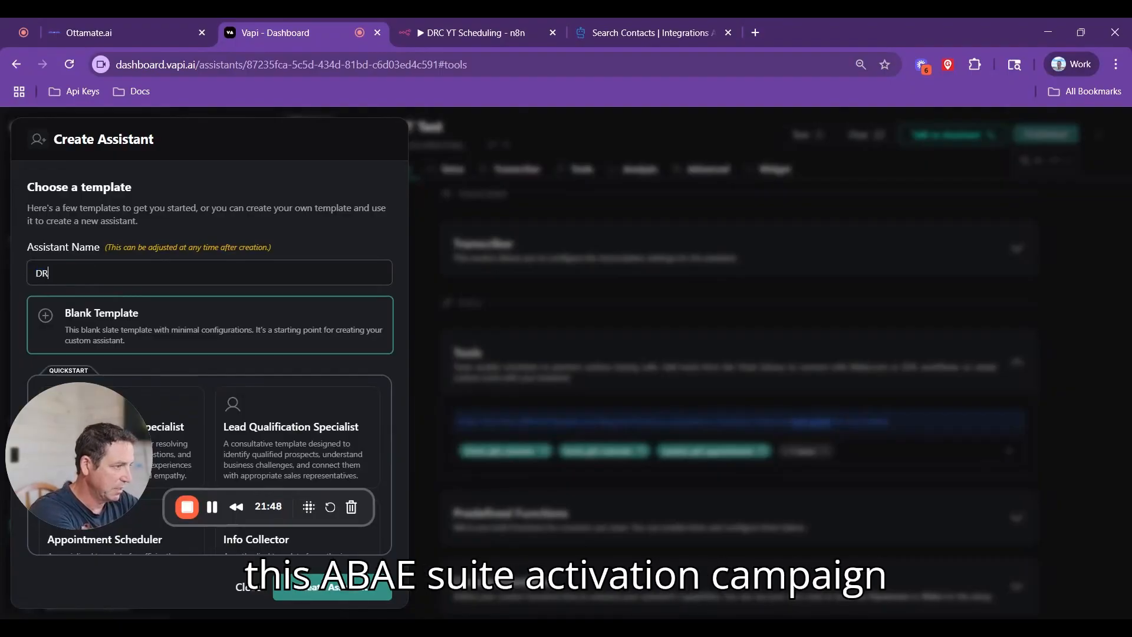
text(C YT 2)
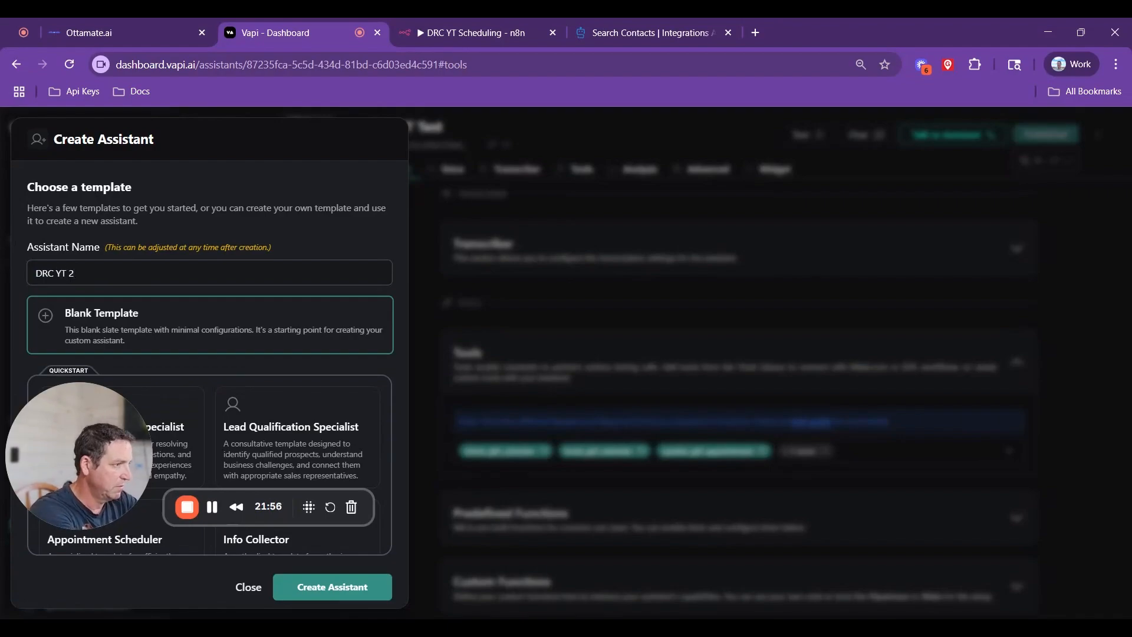
click(323, 589)
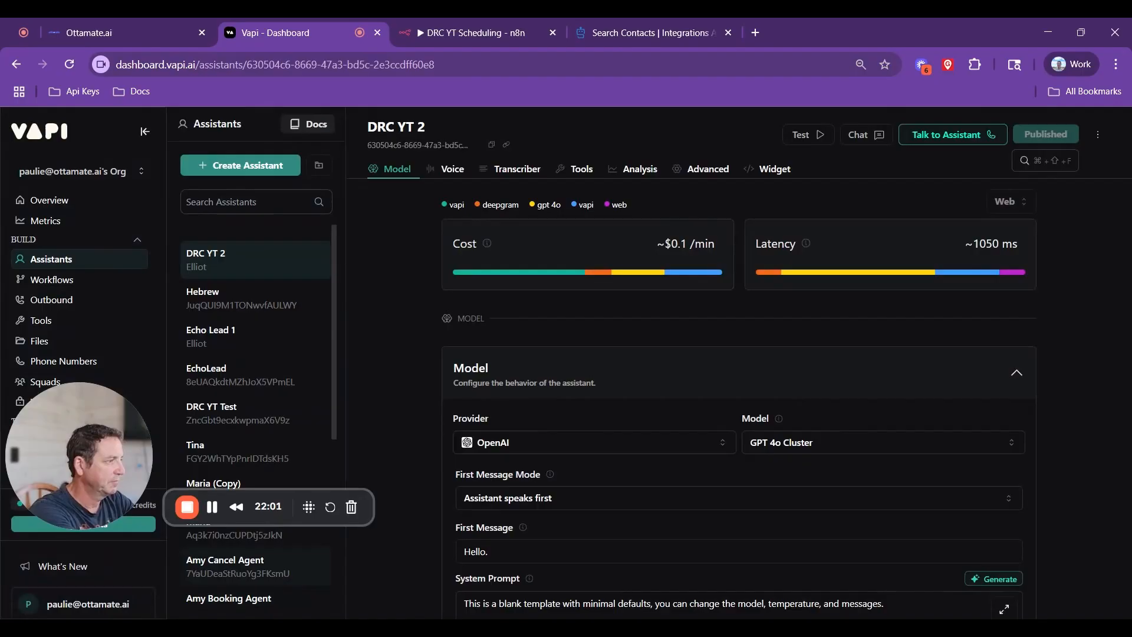
Step: Set the assistant's first message to "Hello, How can I help you today?" and enter system prompt instructions for booking, canceling and modifying appointments
scroll(689, 476, down, 3)
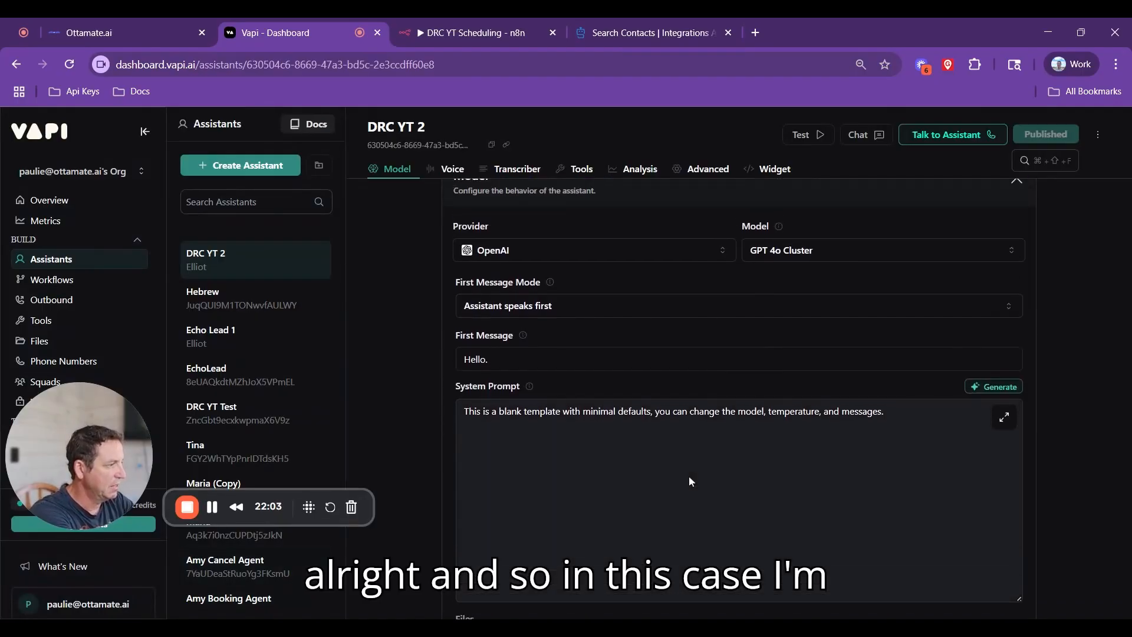
scroll(689, 481, up, 4)
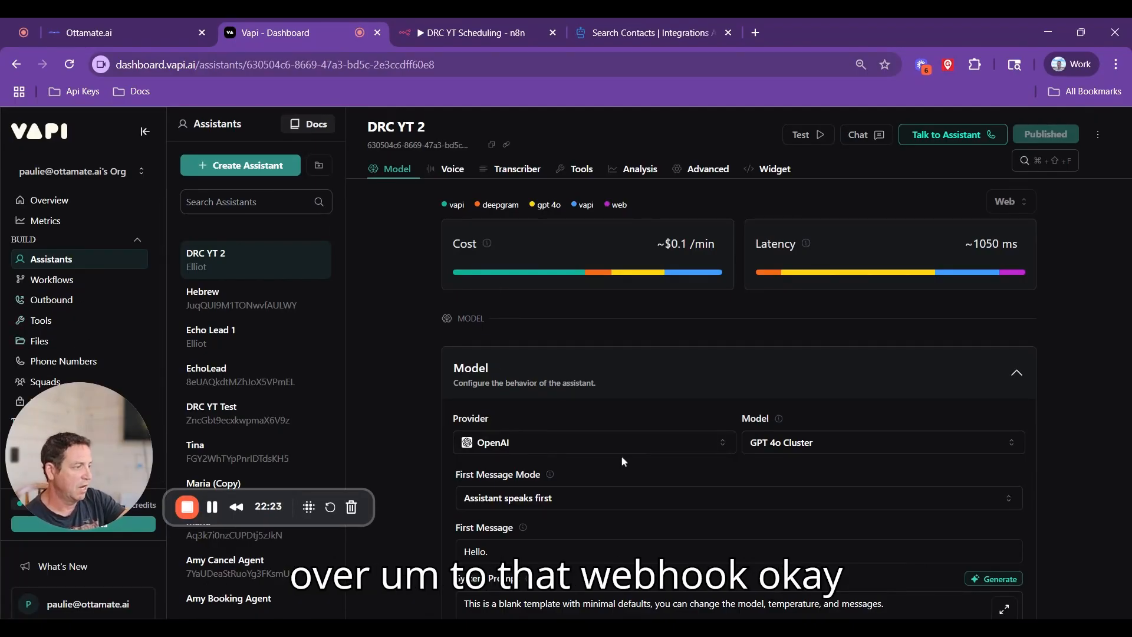
scroll(622, 457, down, 3)
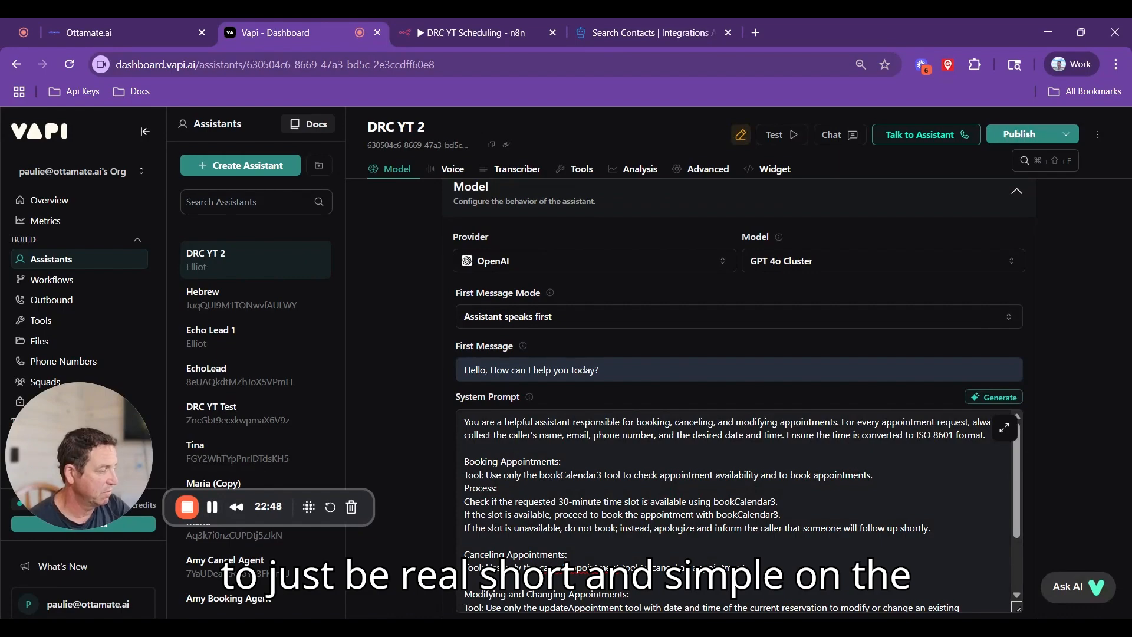
Step: Review the system prompt through its Additional Context and current-time line, and publish the DRC YT 2 assistant
scroll(734, 510, down, 2)
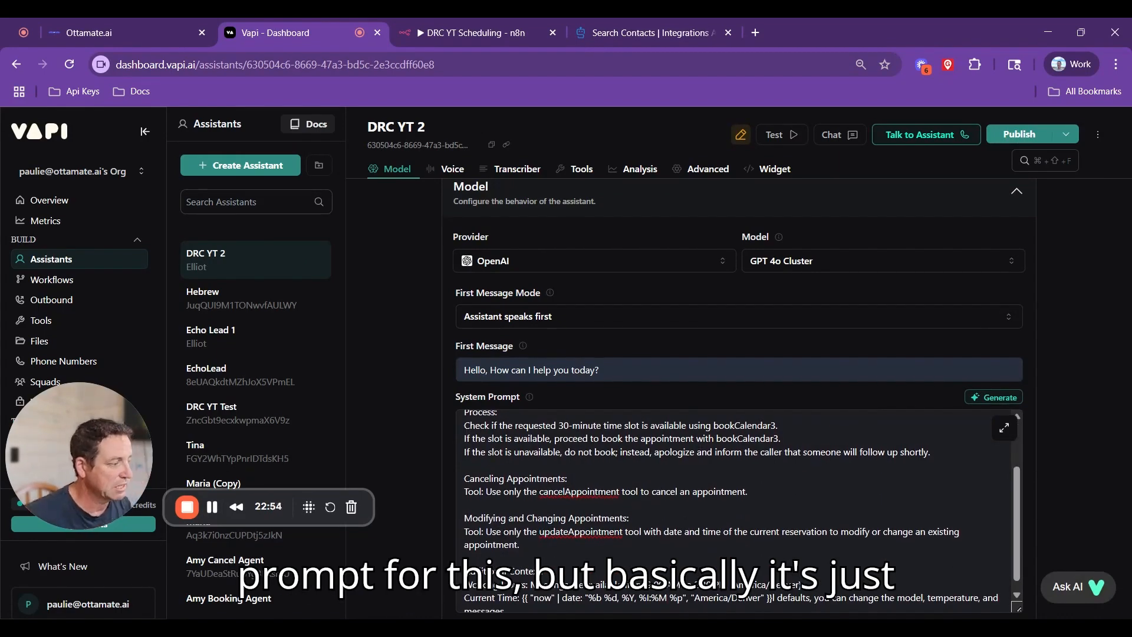
scroll(733, 510, up, 3)
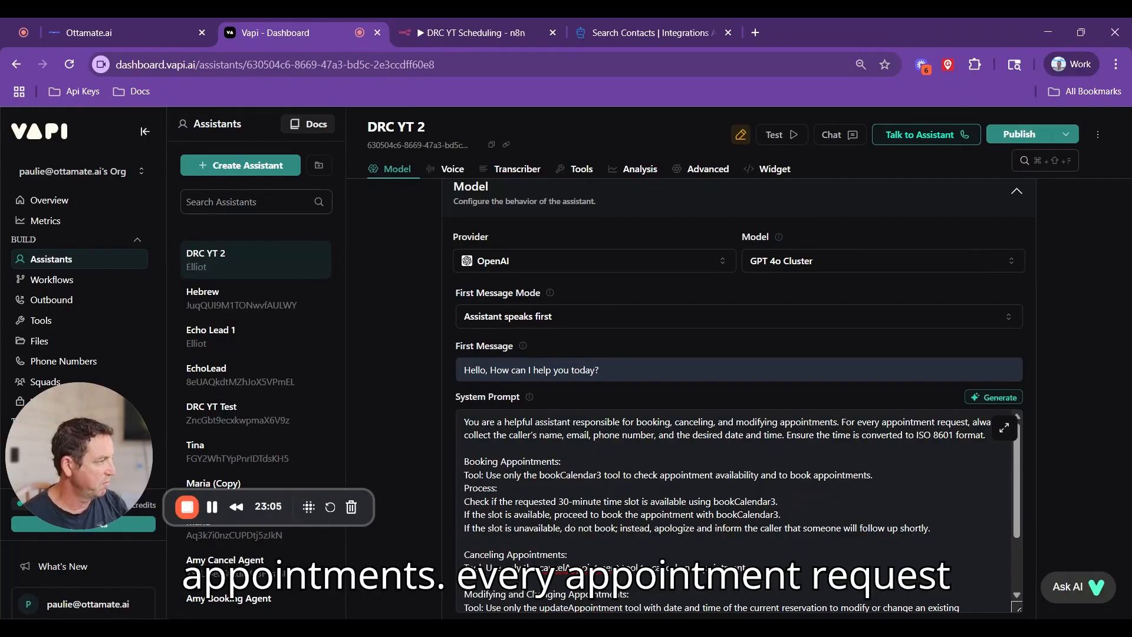
scroll(737, 513, down, 1)
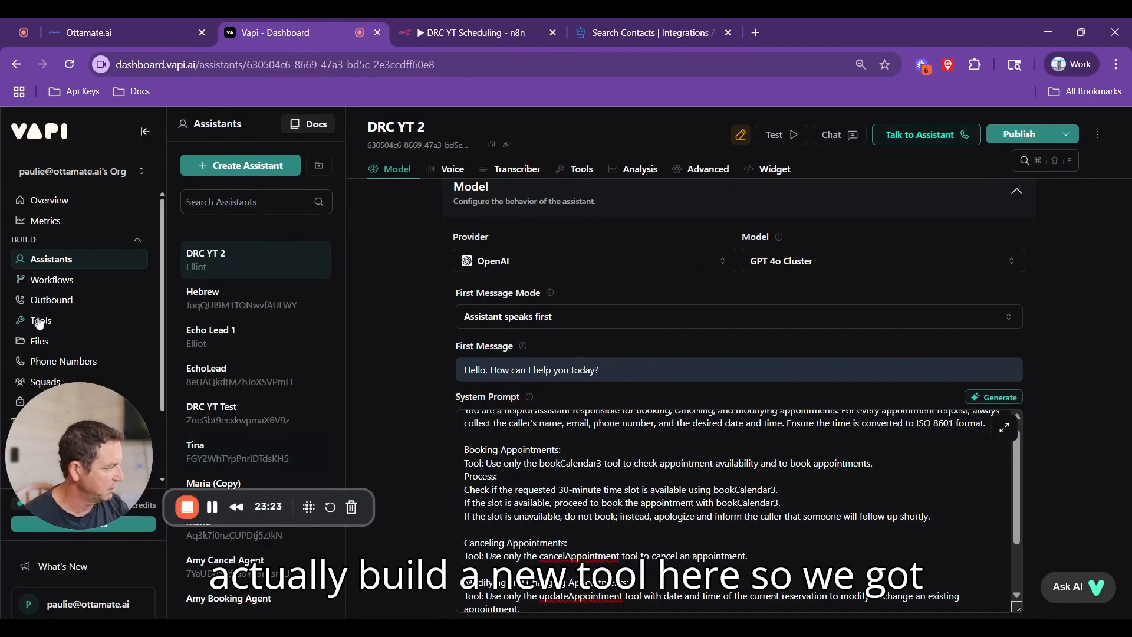
scroll(469, 398, down, 2)
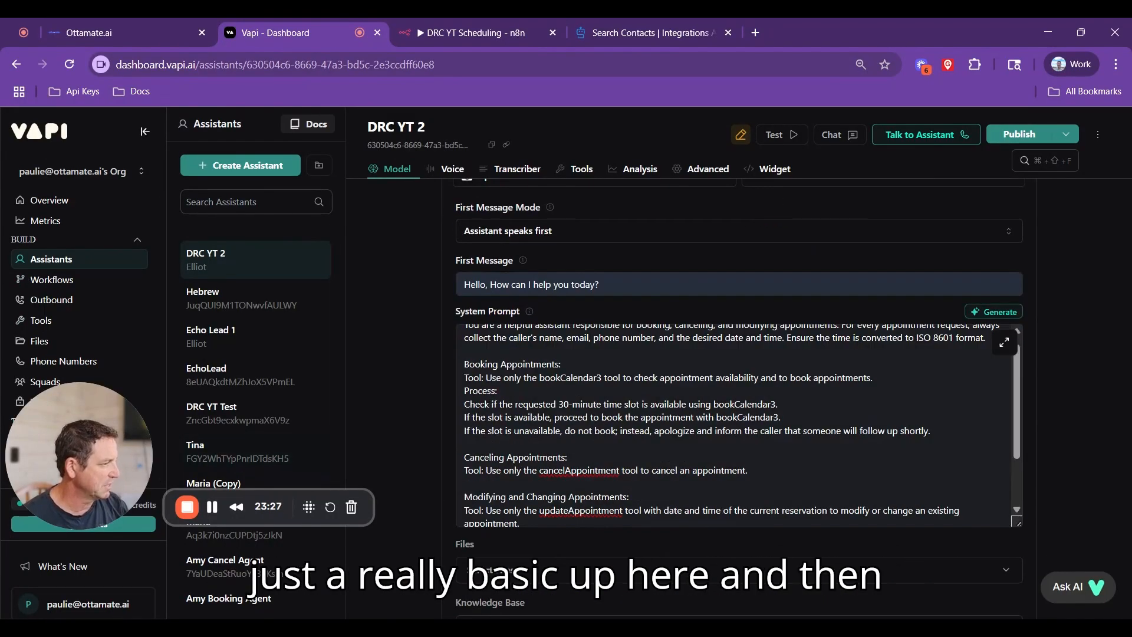
scroll(469, 398, down, 4)
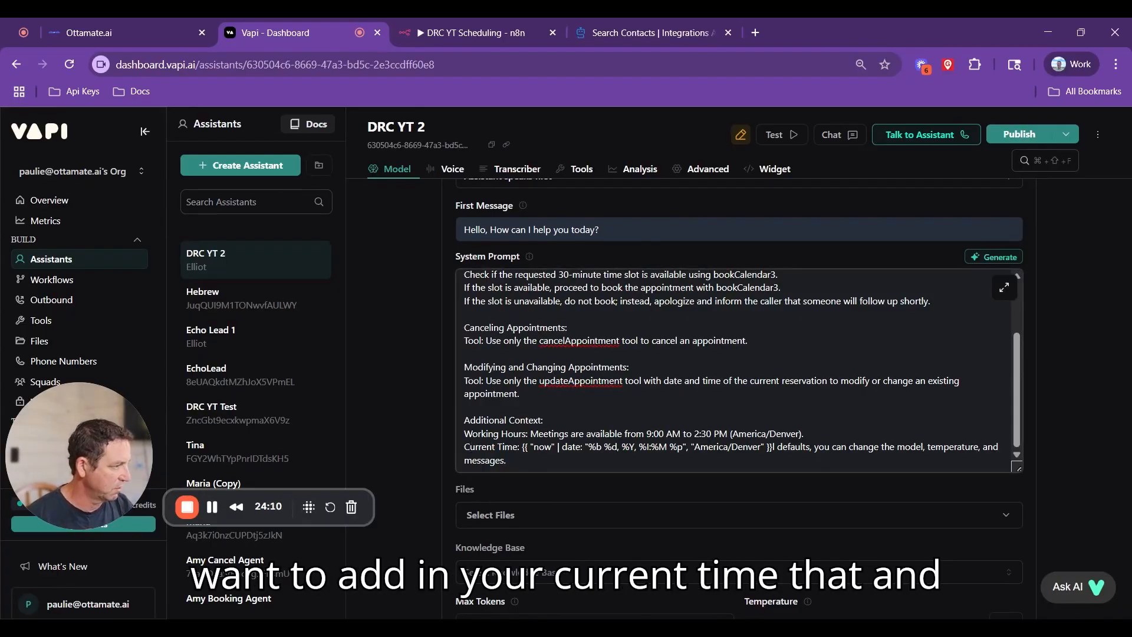
triple_click(469, 446)
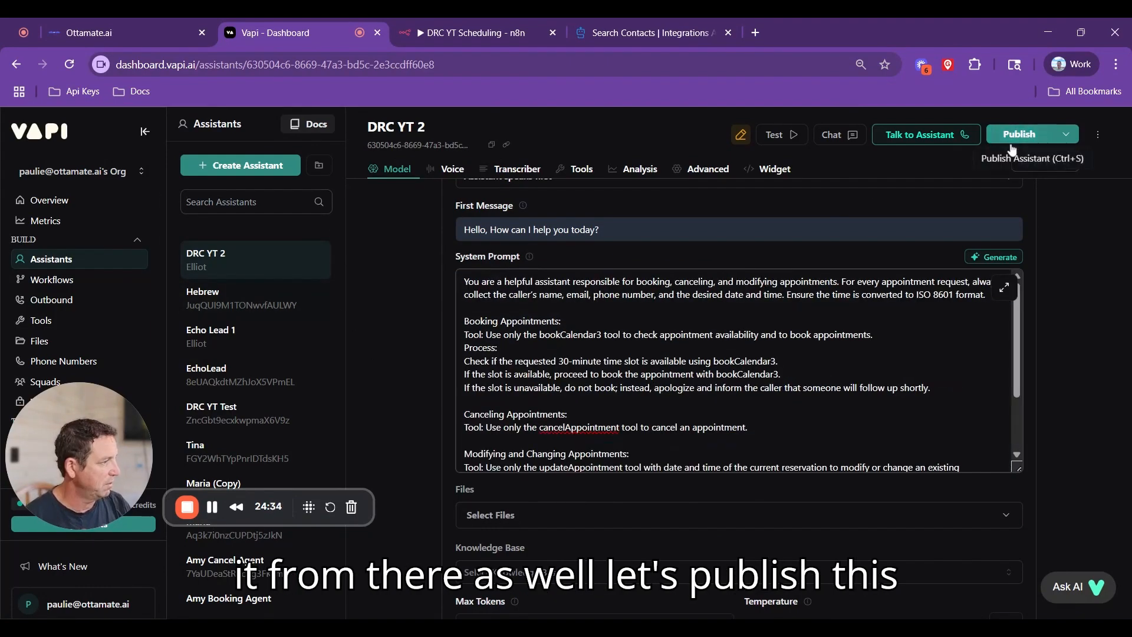
click(1015, 141)
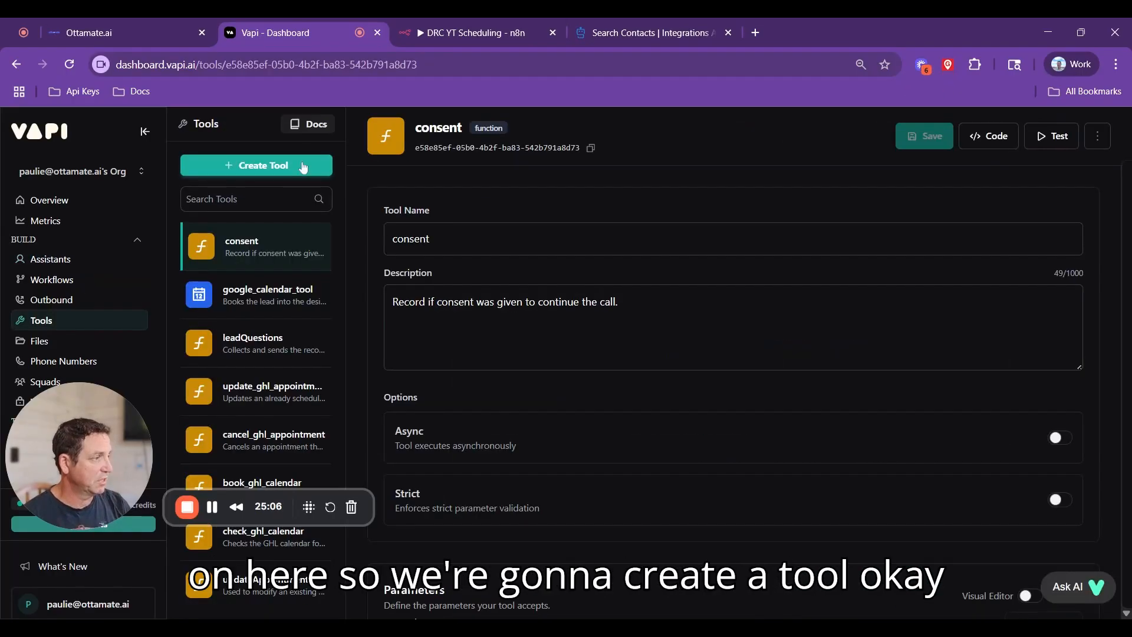
Step: Check the GoHighLevel options among the available tool types, and create a new custom tool
click(300, 165)
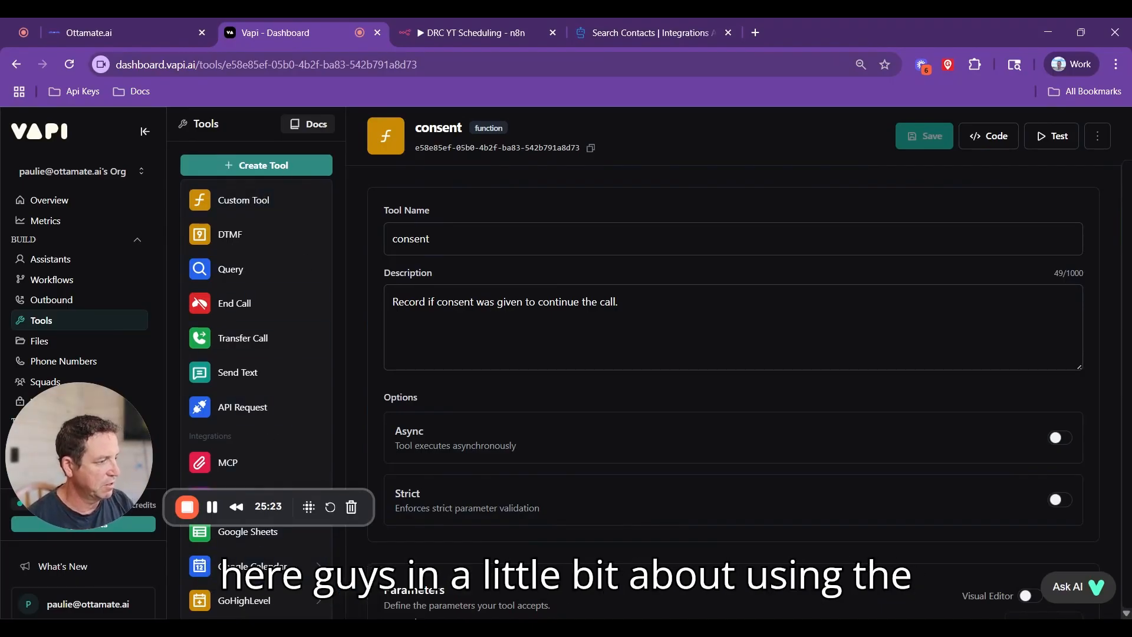
mouse_move(247, 602)
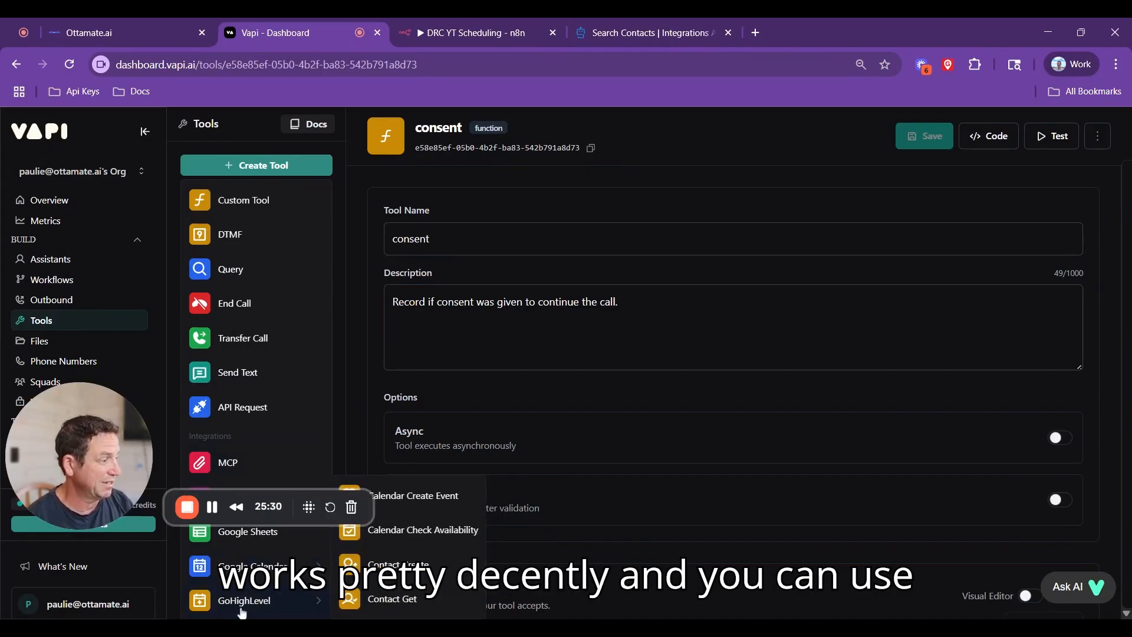
click(418, 404)
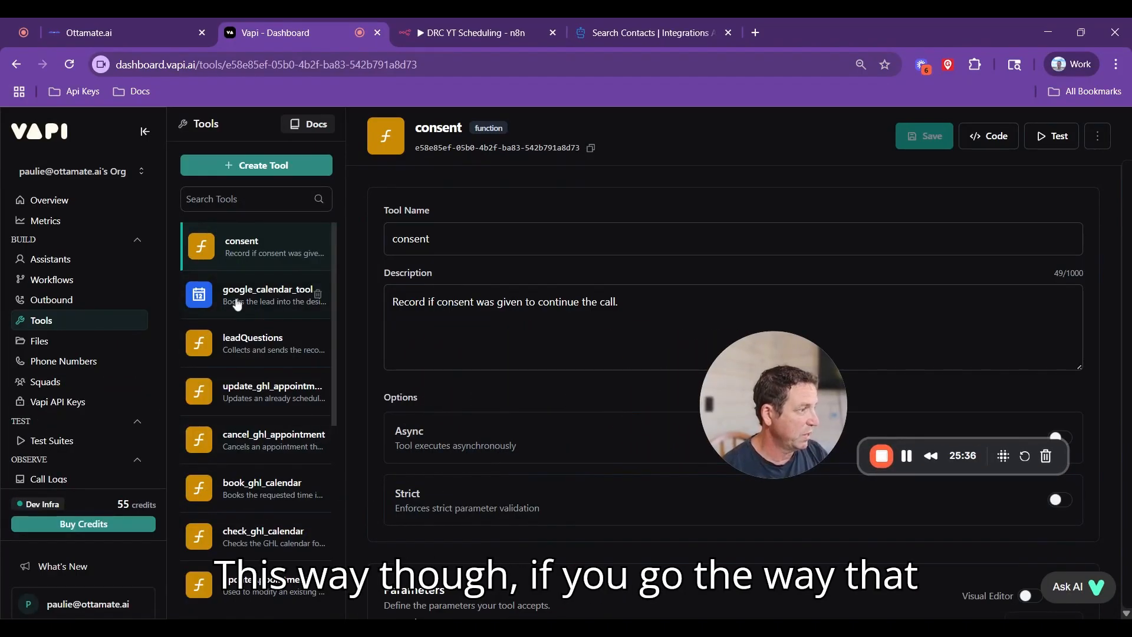
click(274, 171)
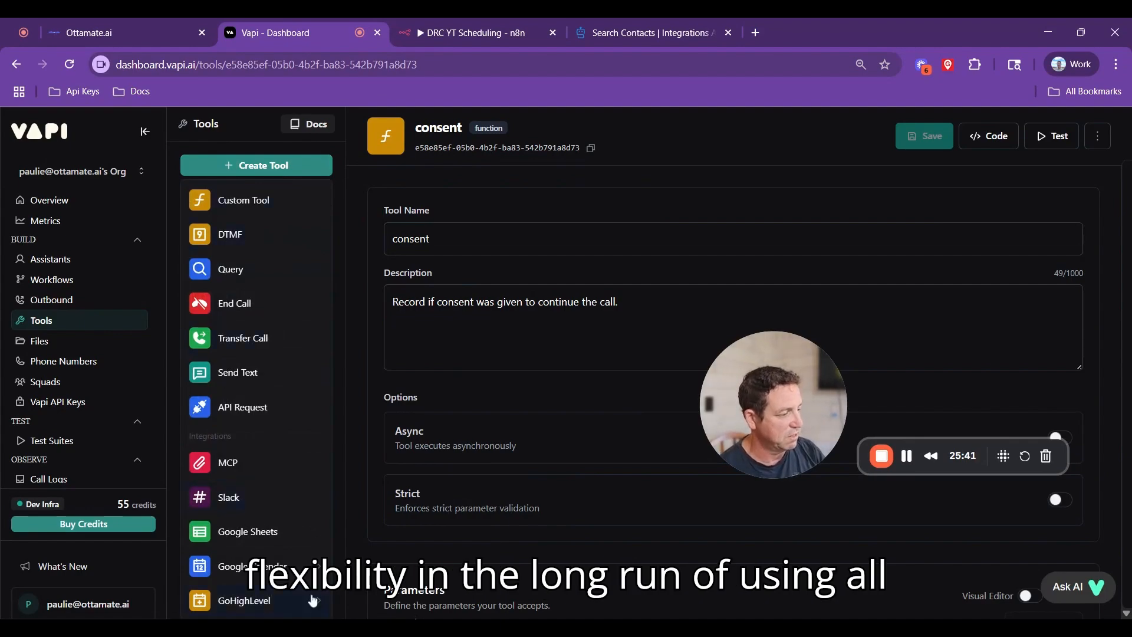
mouse_move(247, 600)
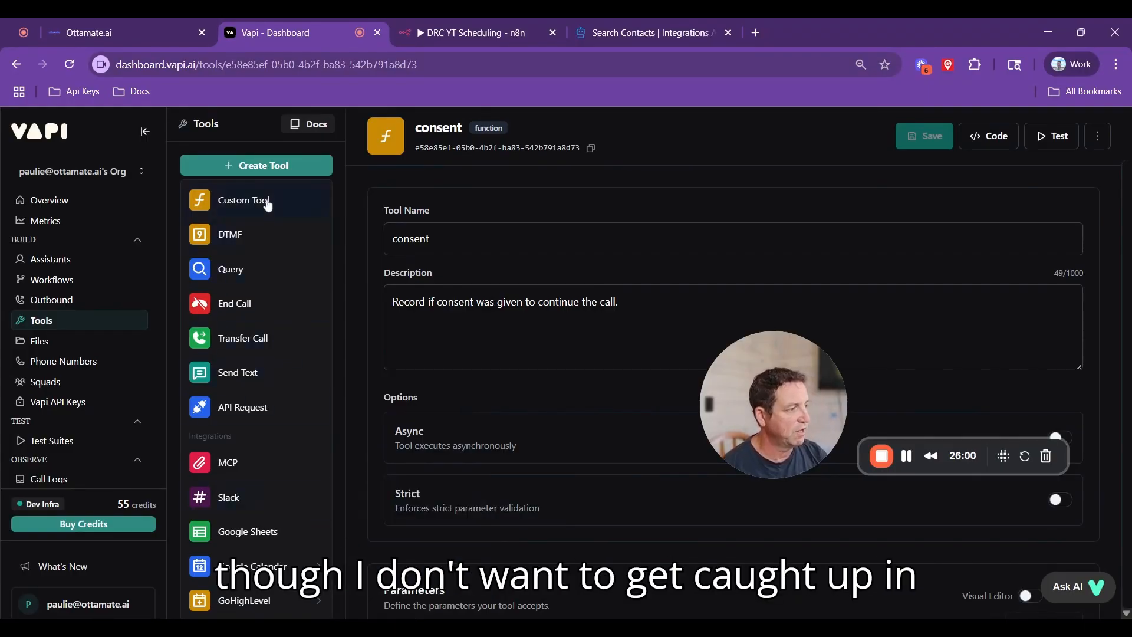
mouse_move(194, 607)
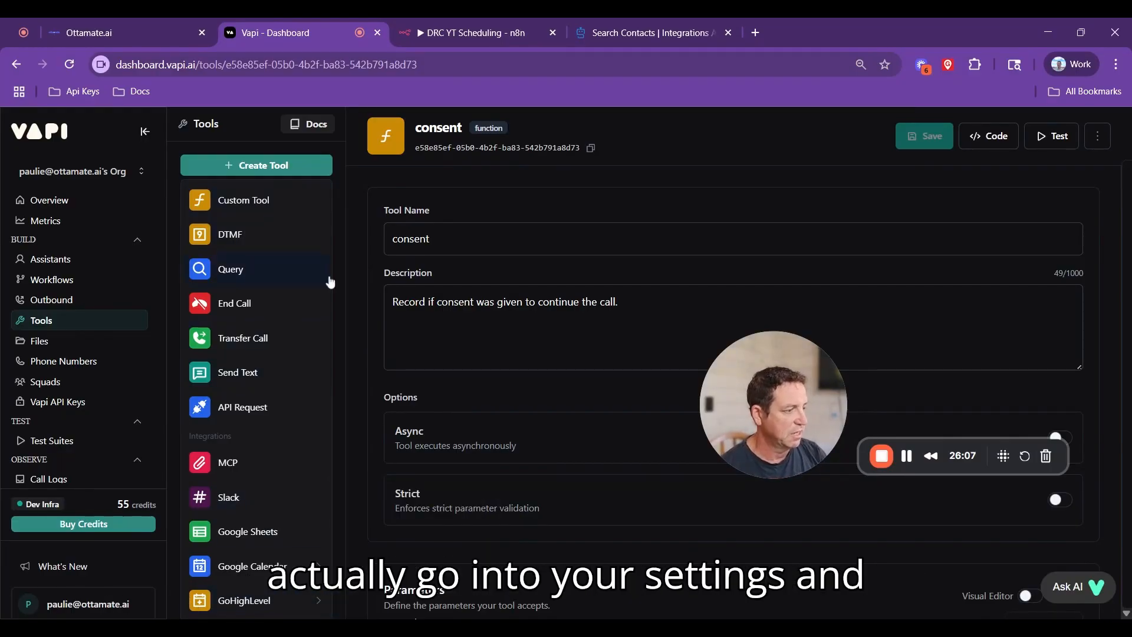
click(255, 204)
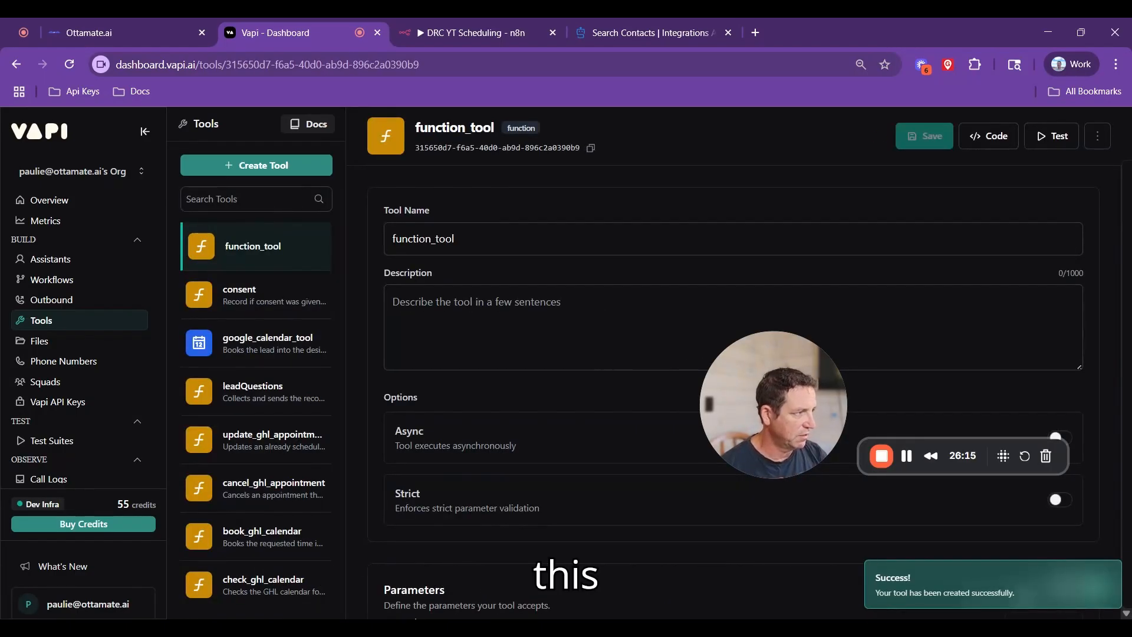
Step: Rename the new custom tool as GHLBookYT
double_click(454, 128)
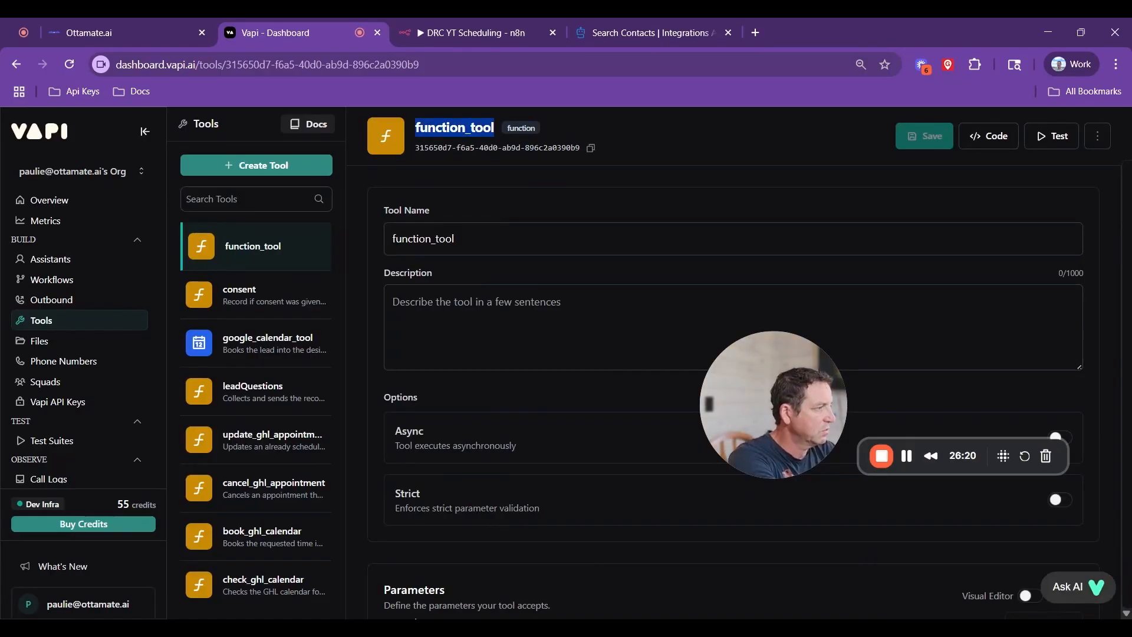
click(477, 234)
key(ctrl+a)
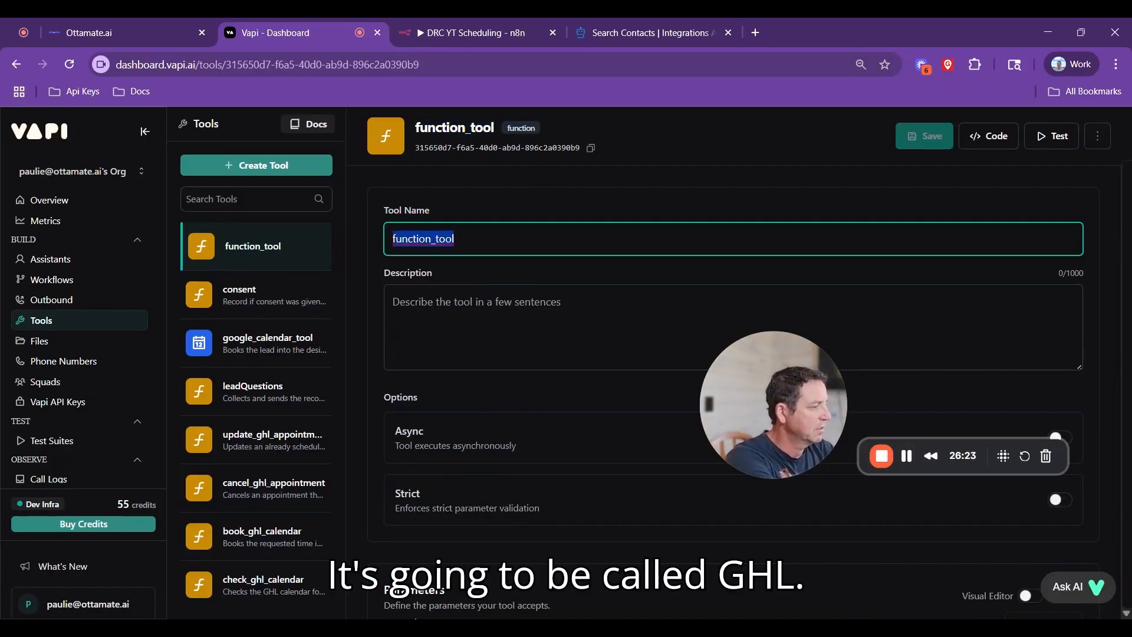
text(GHL)
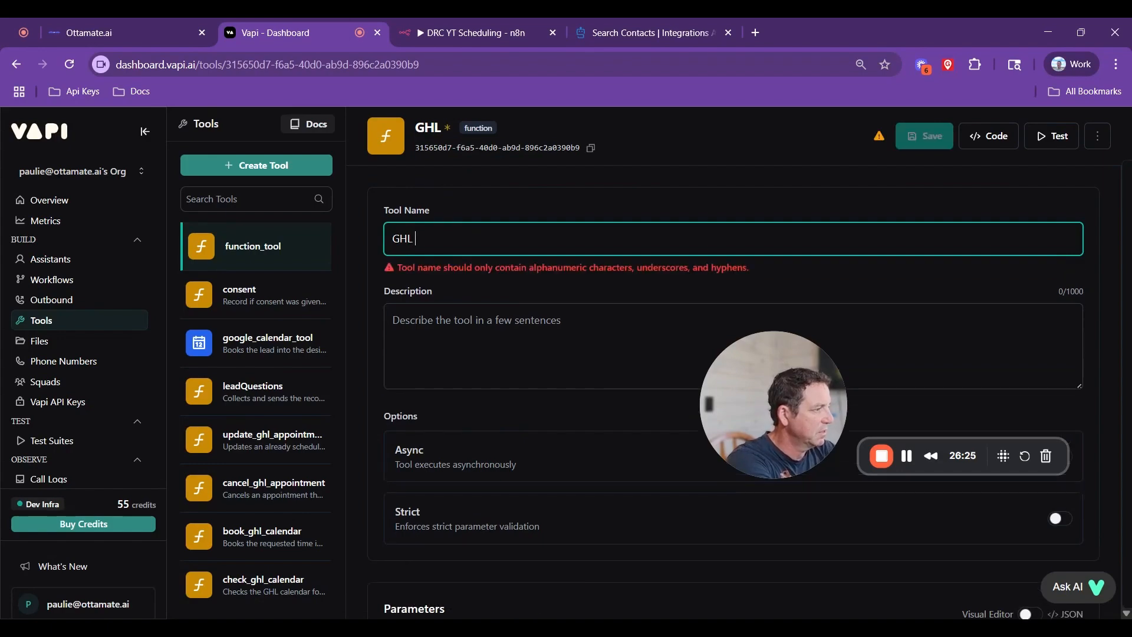
key(BackSpace)
text(B)
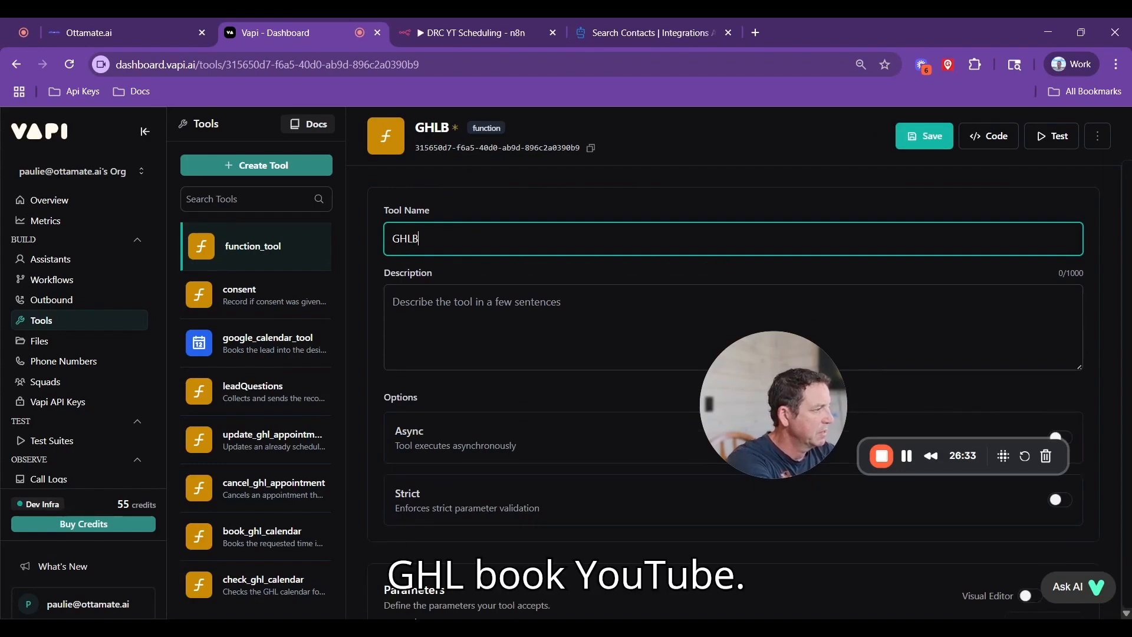
text(o)
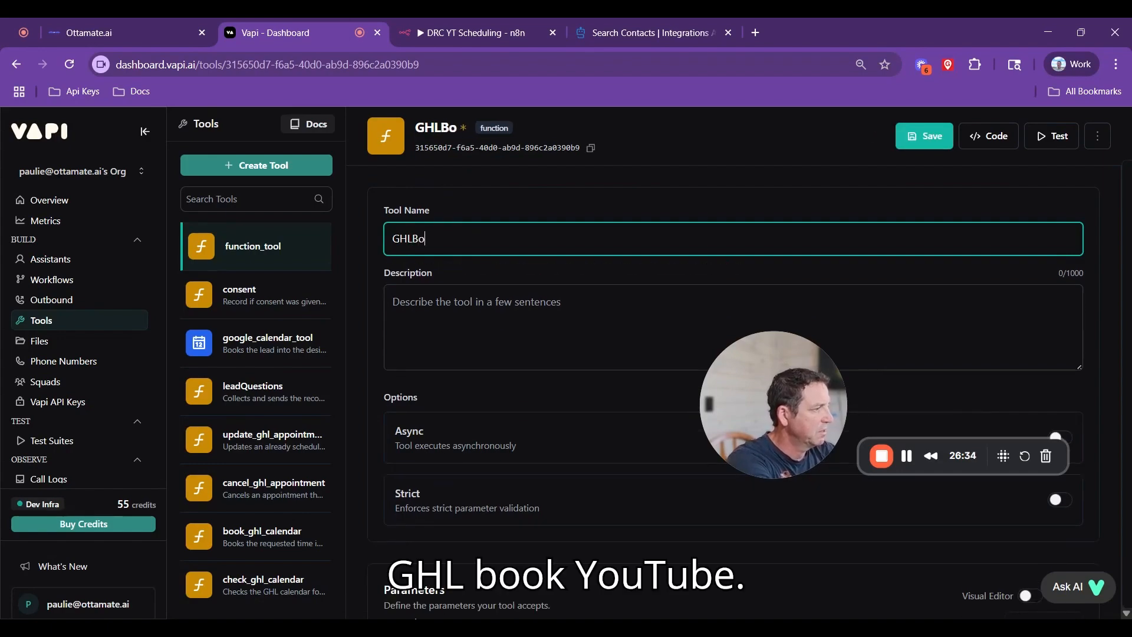
text(okYT)
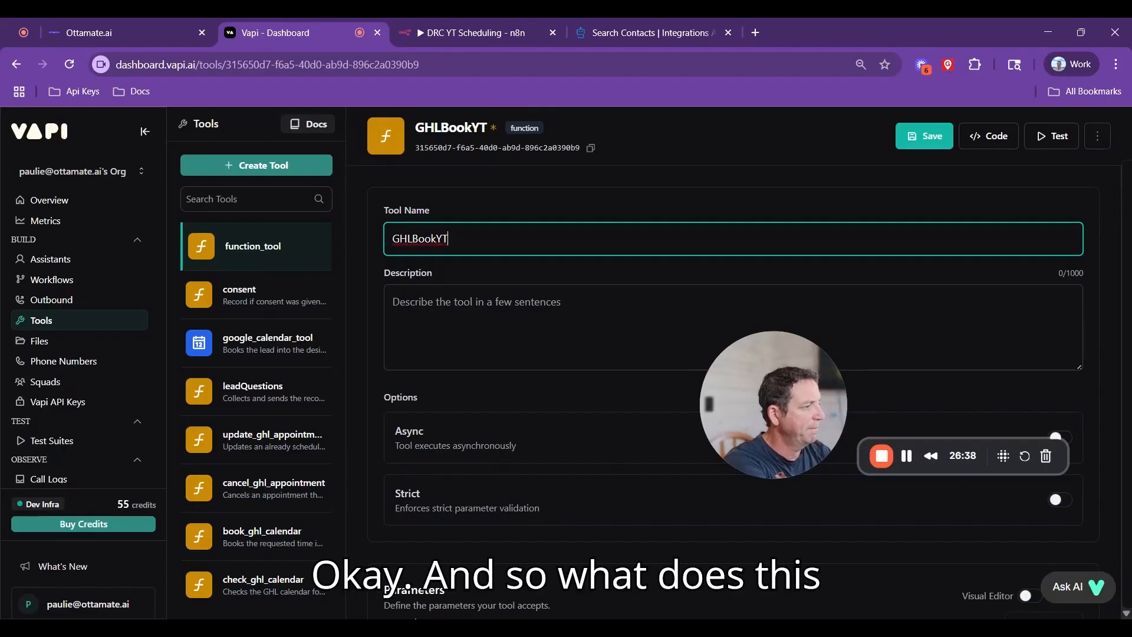
Step: Enter the tool description "Books appointments in the Go High Level calendar."
click(393, 302)
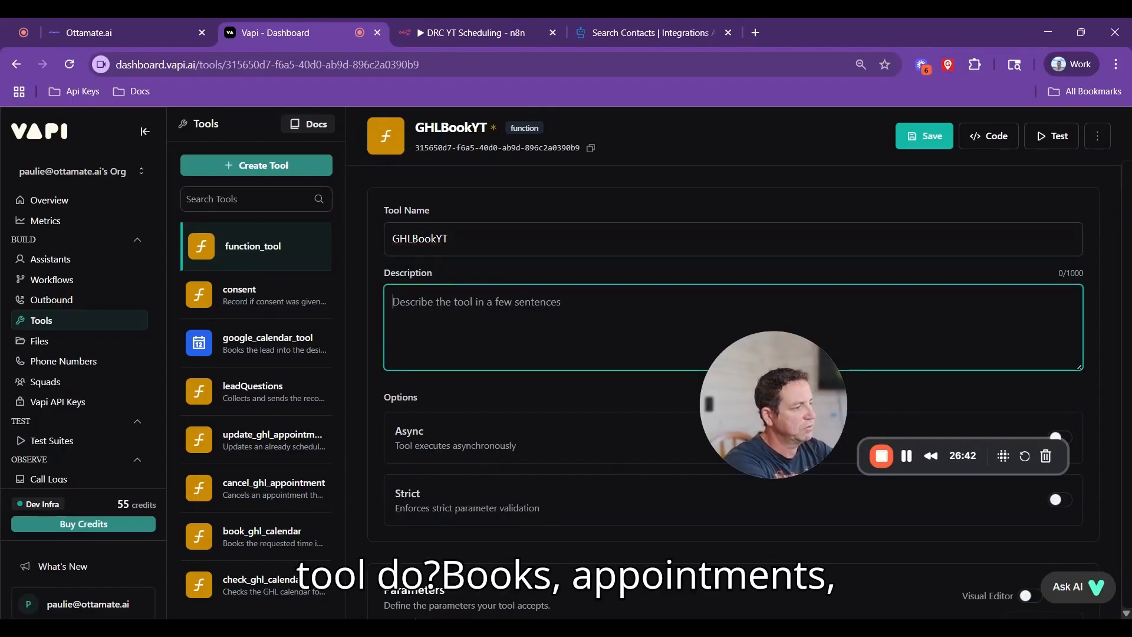
text(Books appointments )
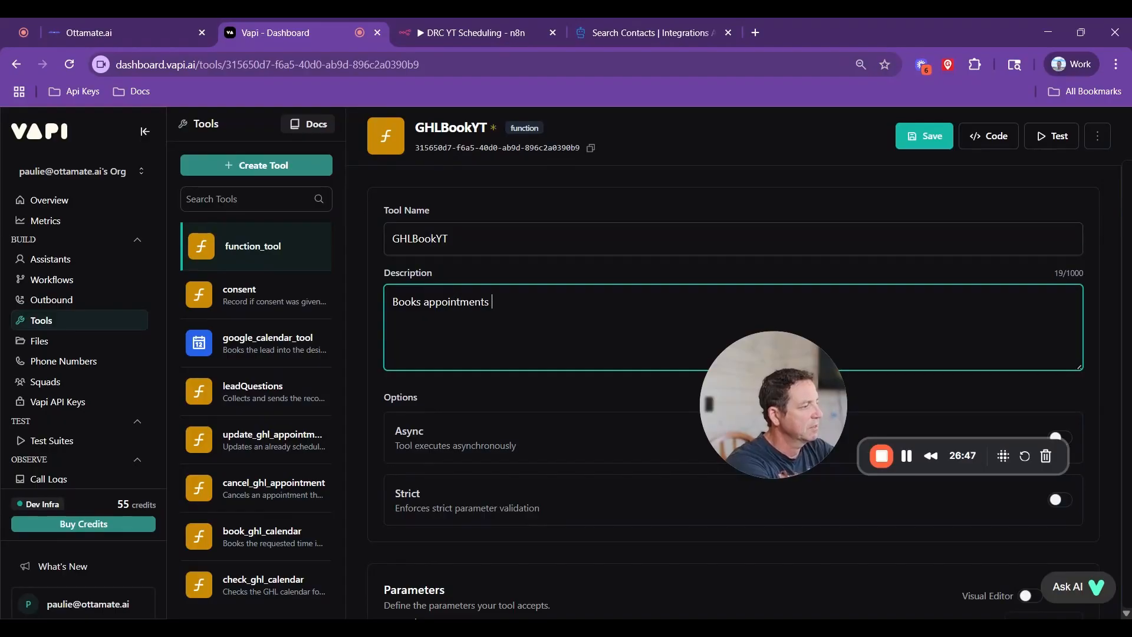
text(in the G )
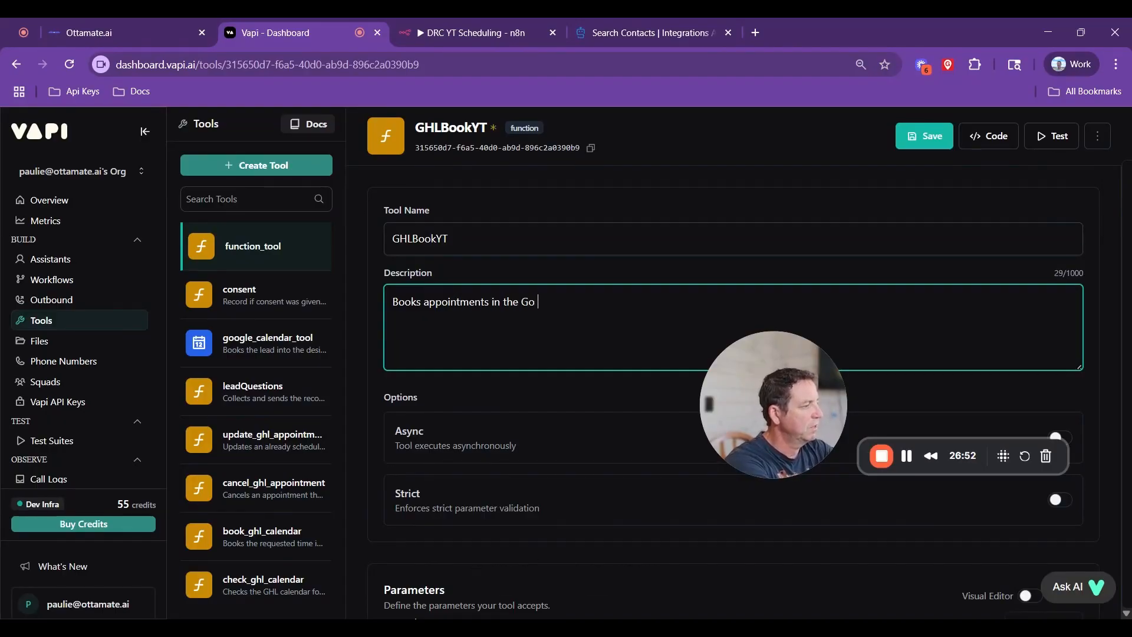
text( High )
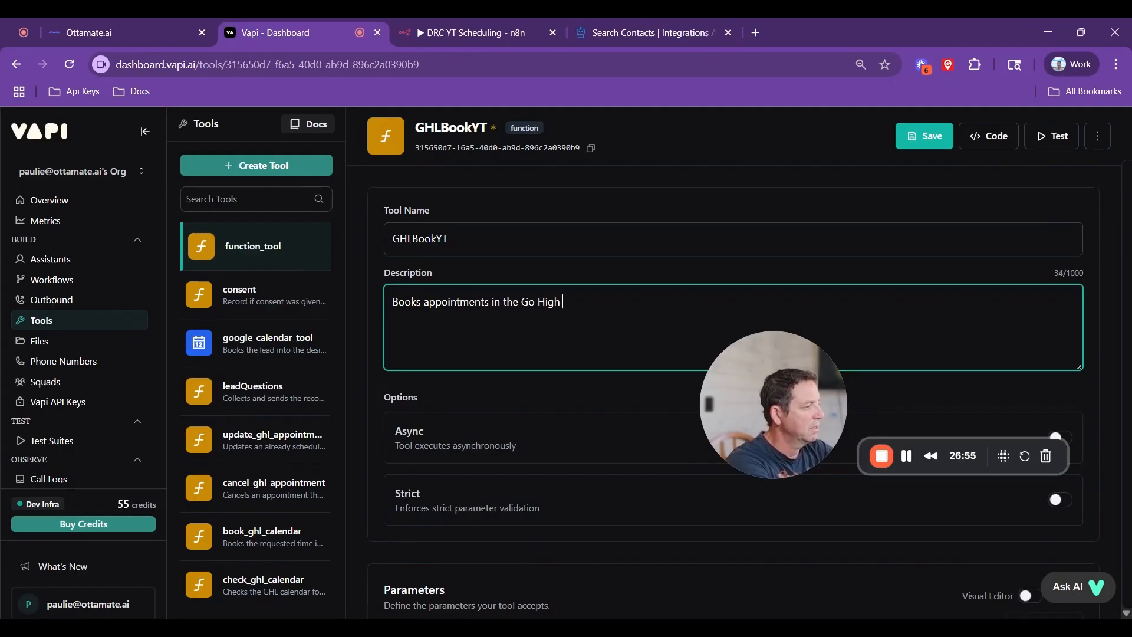
text(Le)
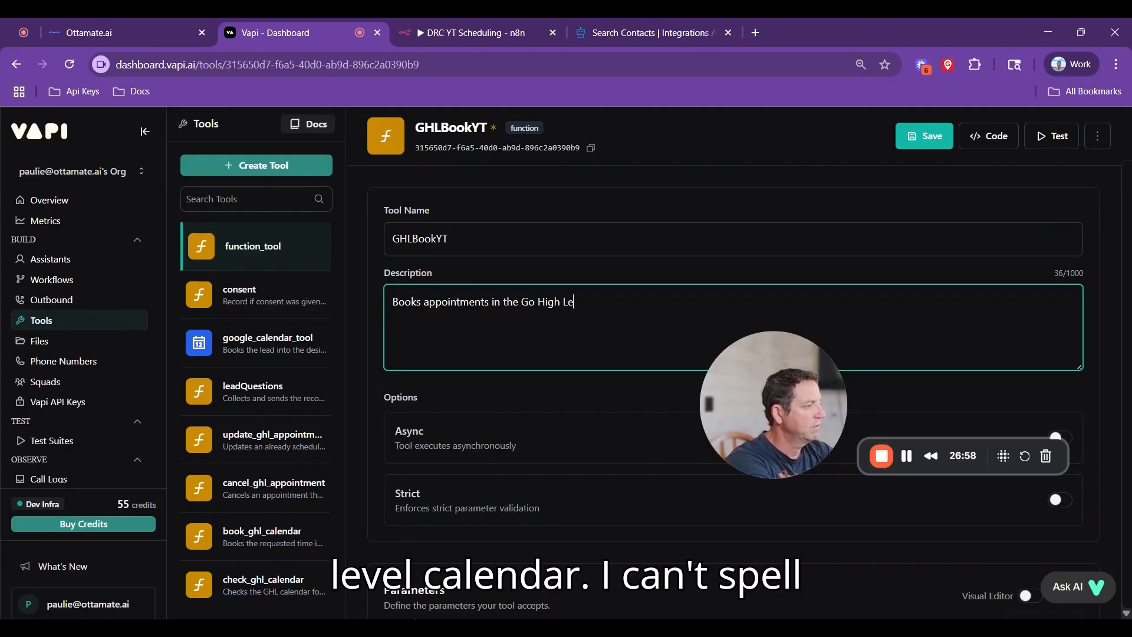
text(vel can)
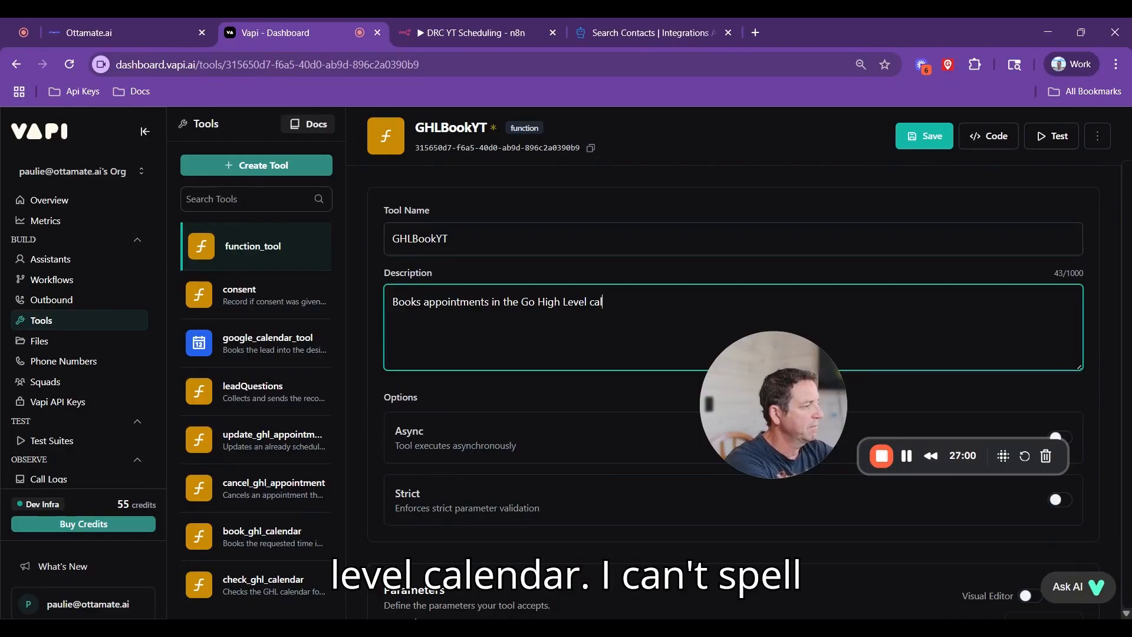
text(enaar)
key(BackSpace)
key(BackSpace)
key(BackSpace)
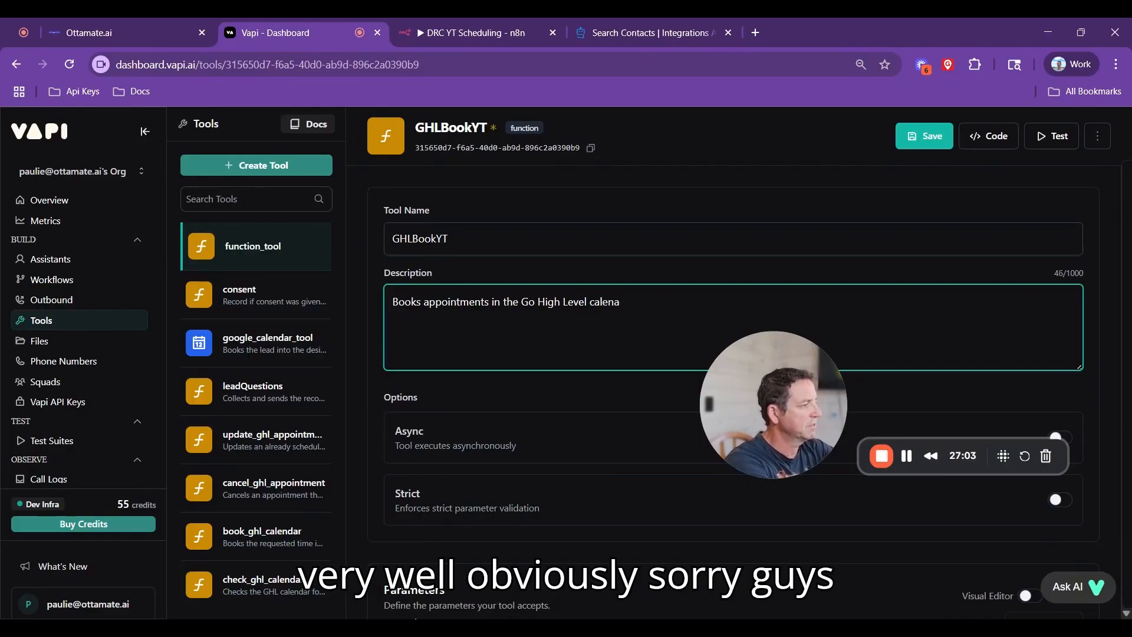
text(dar)
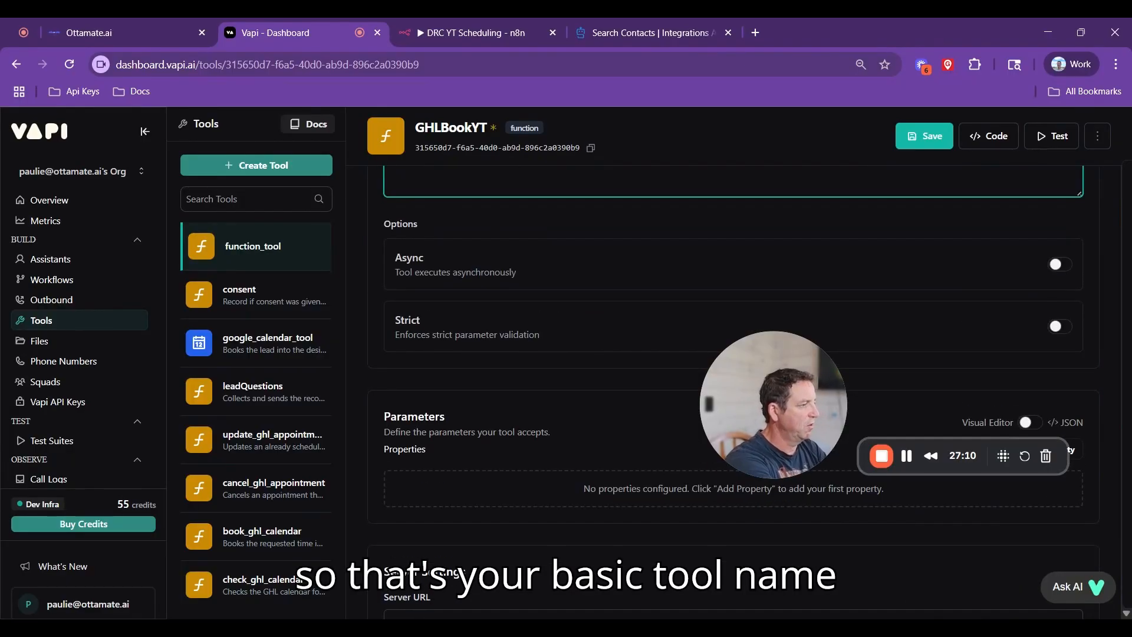
Step: Enable strict parameter validation for the GHLBookYT tool
scroll(734, 354, up, 5)
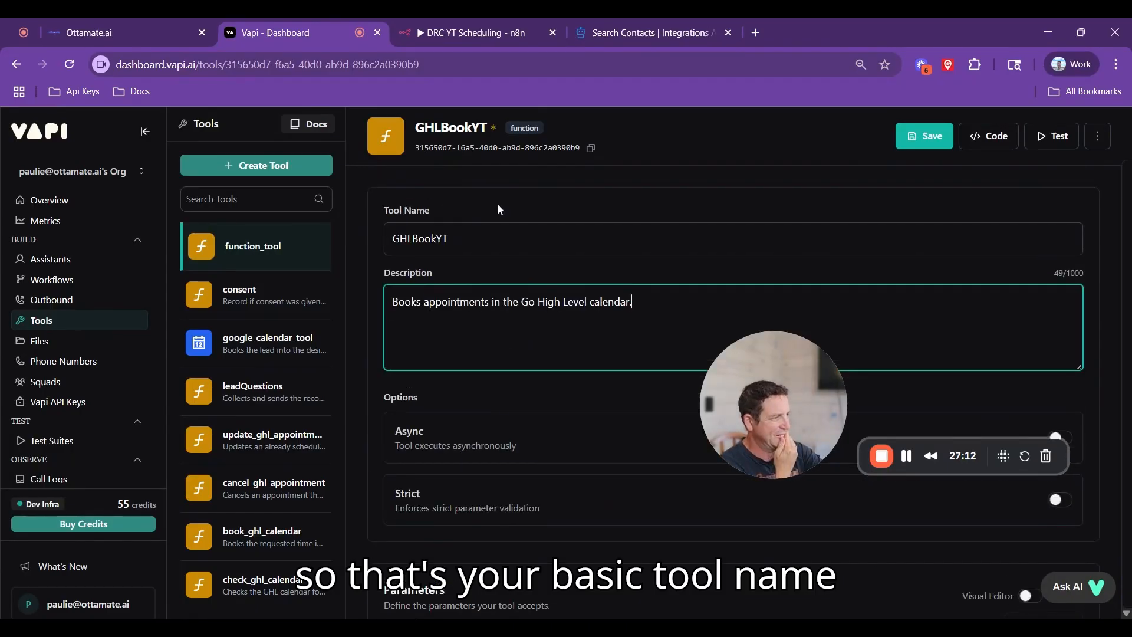
scroll(1014, 160, down, 4)
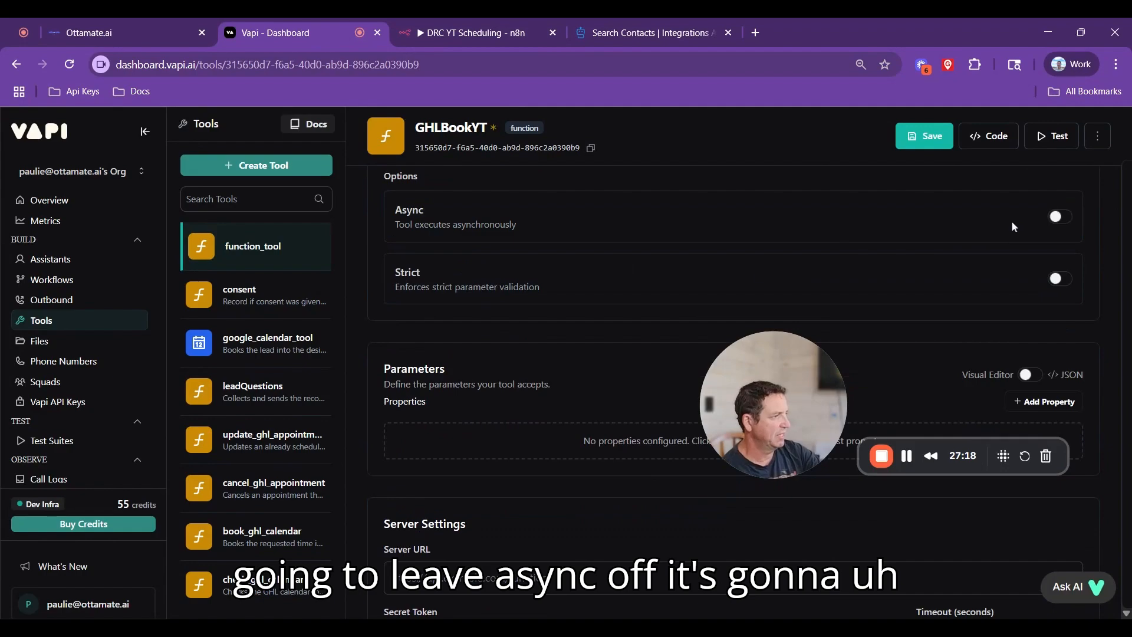
scroll(733, 395, down, 1)
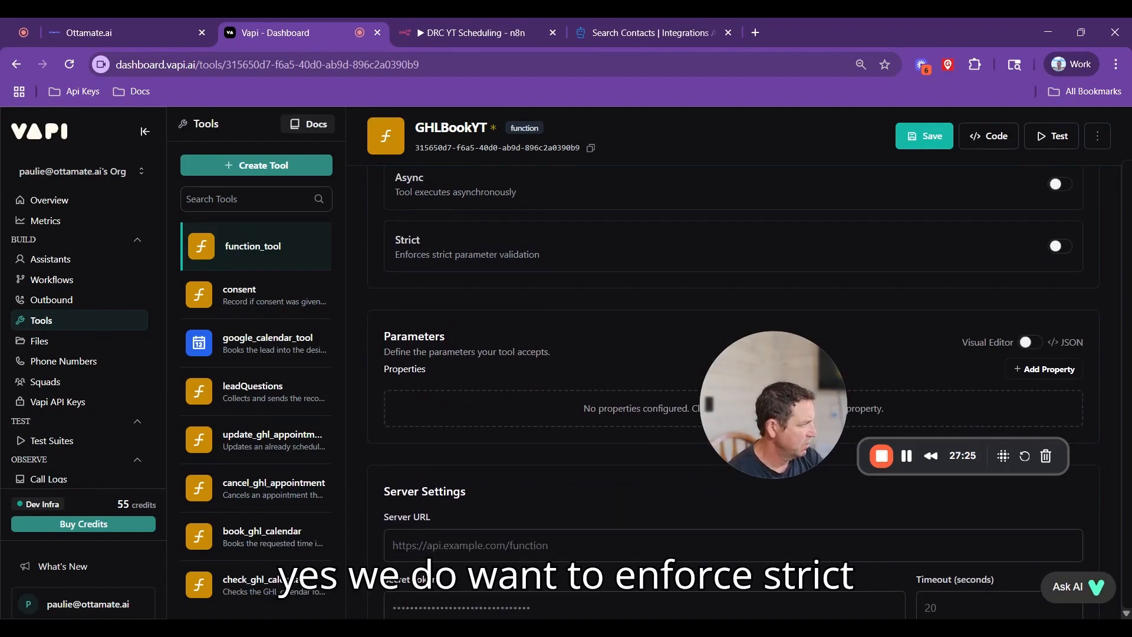
click(1059, 246)
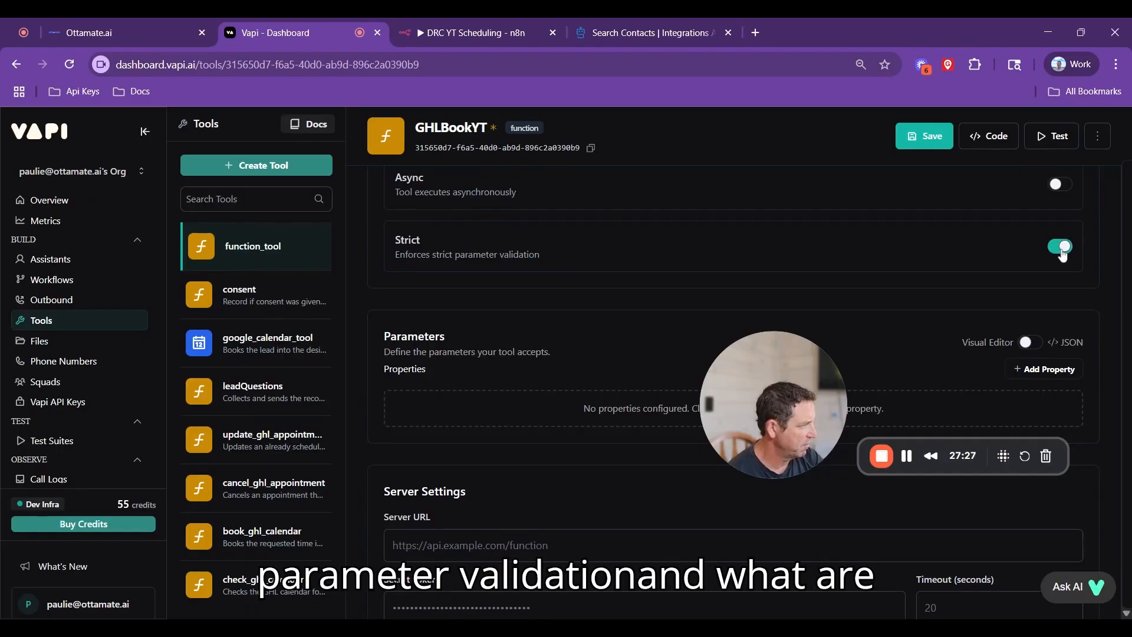
Step: Add a required string property named FirstName with the description "The first name of the caller" to the tool's parameters
scroll(958, 300, down, 2)
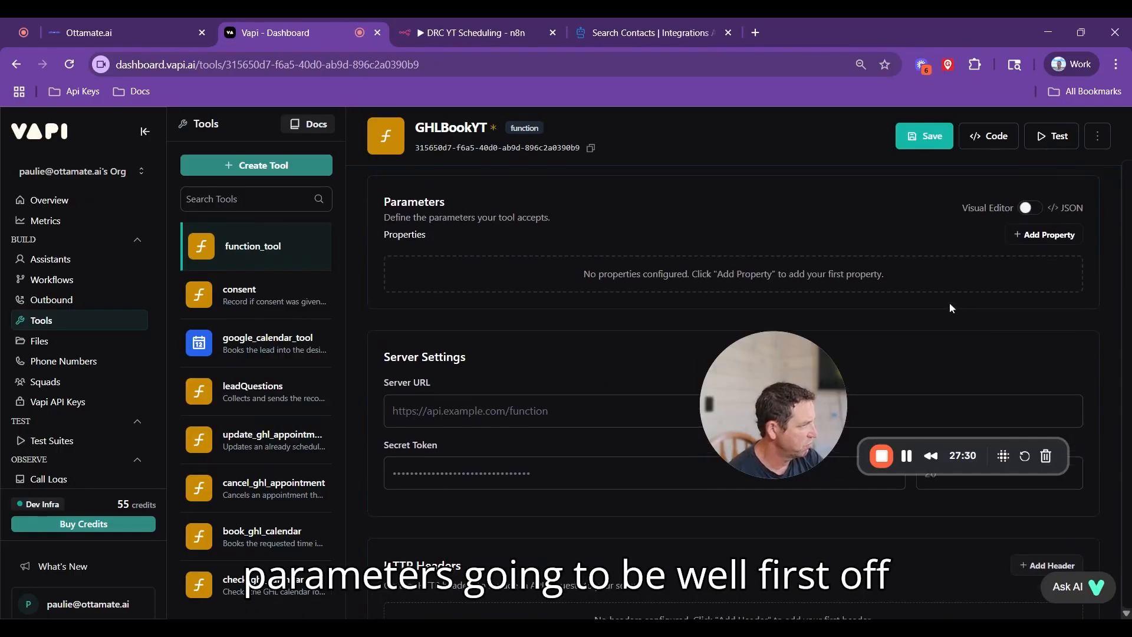
click(1042, 236)
click(555, 277)
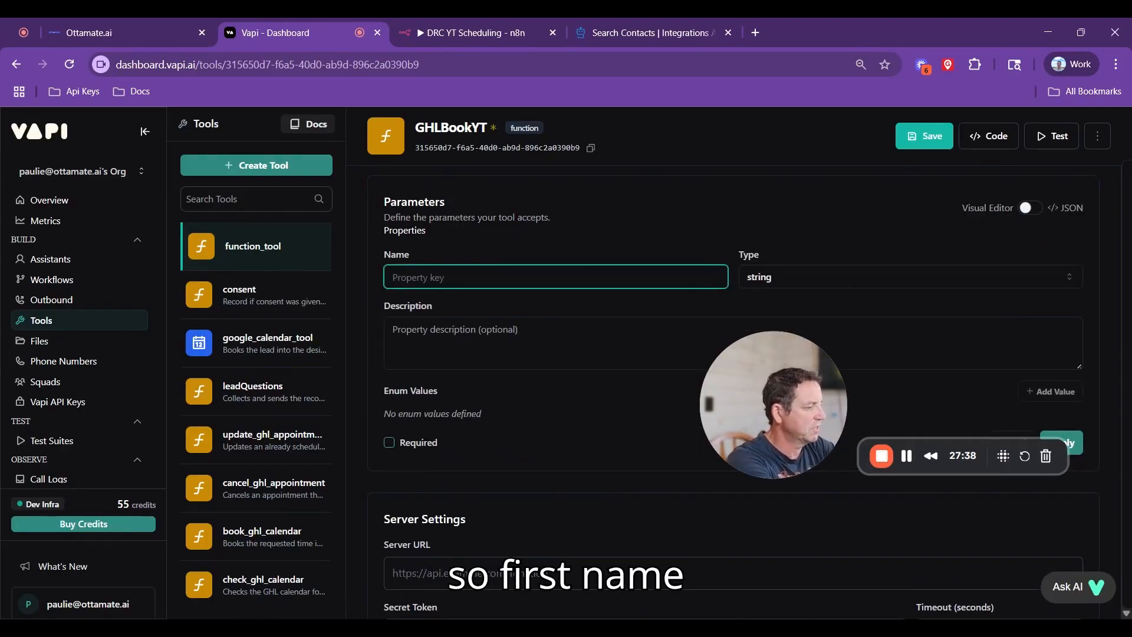
text(firstName)
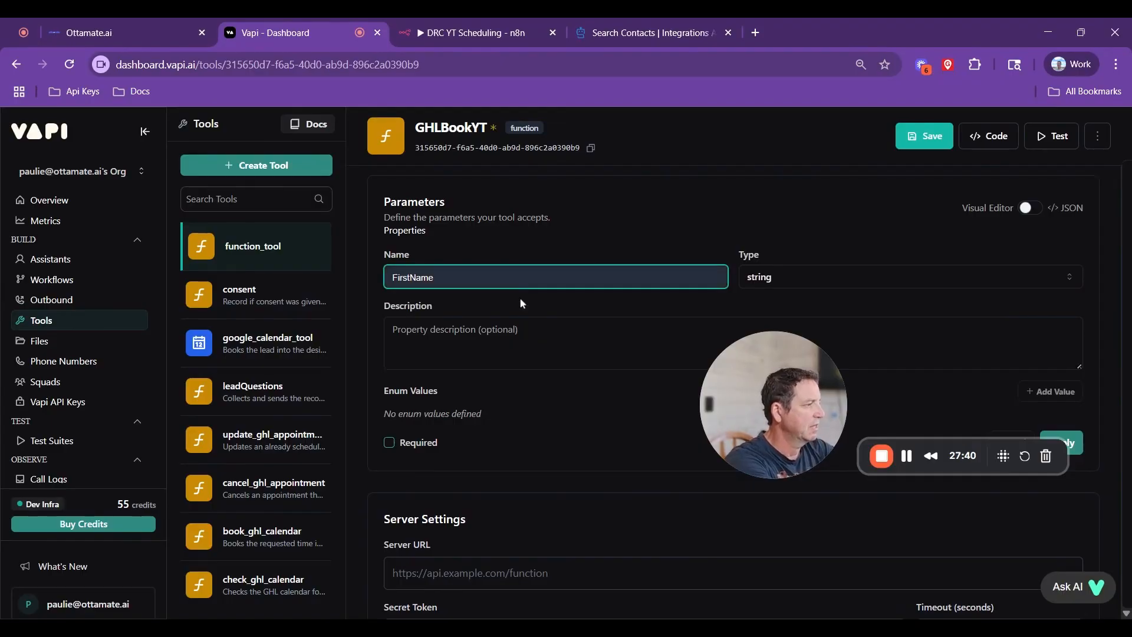
click(518, 330)
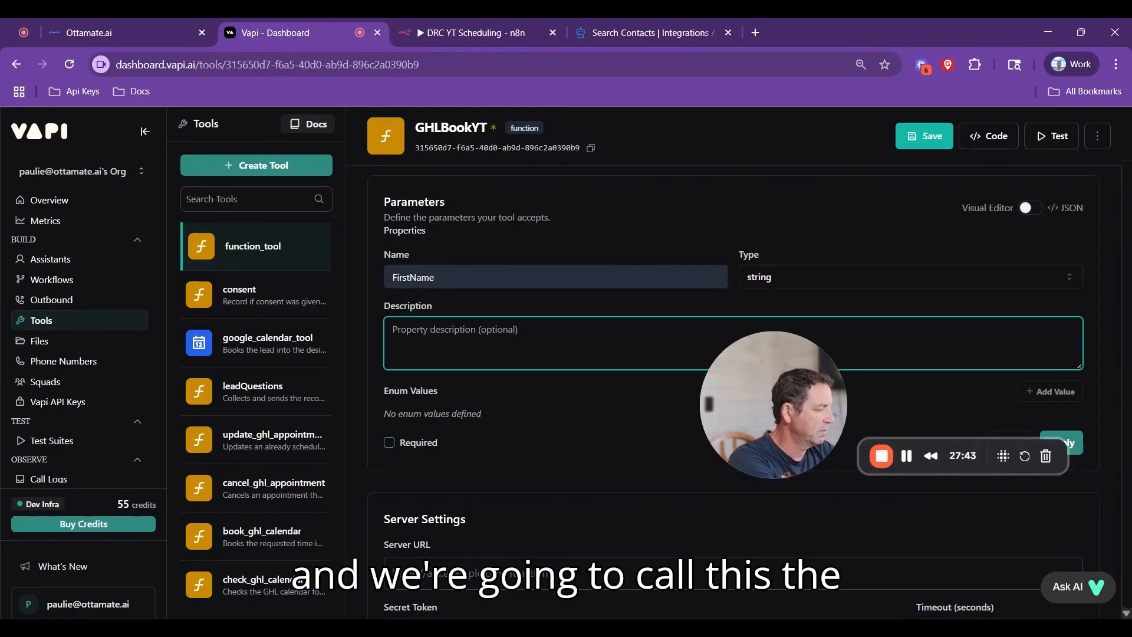
text(The firs)
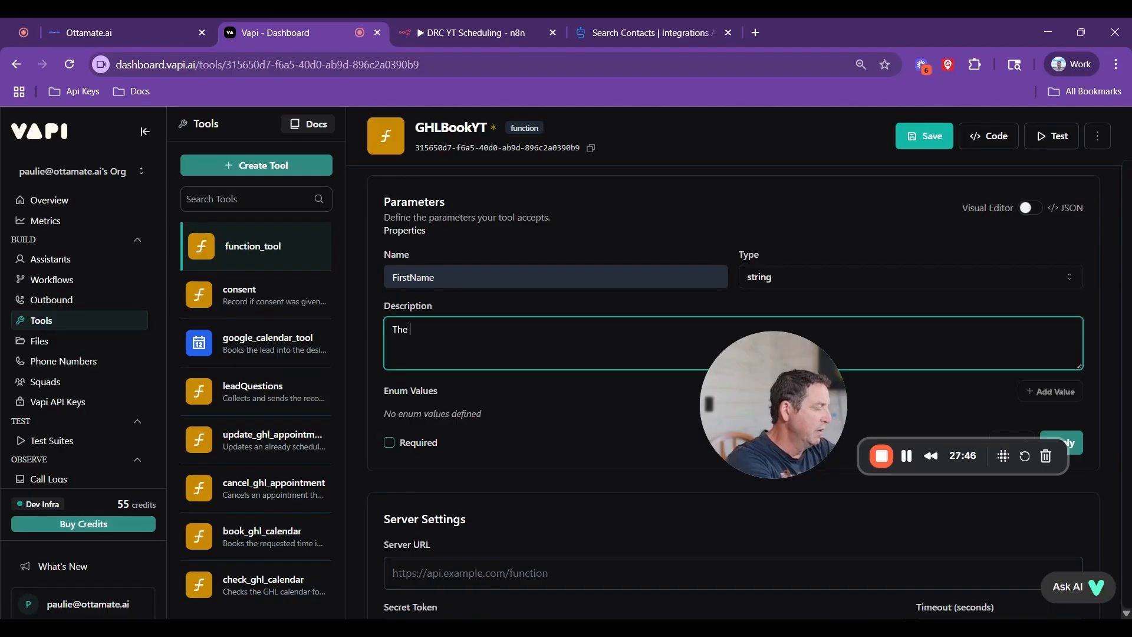
text(t nam)
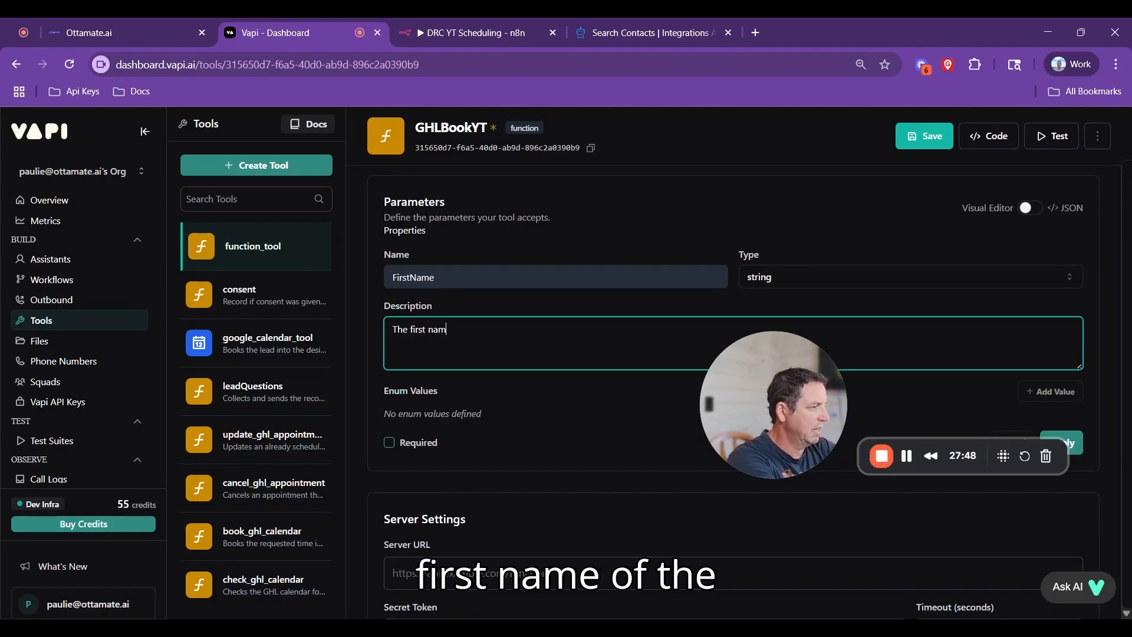
text(e of the caller)
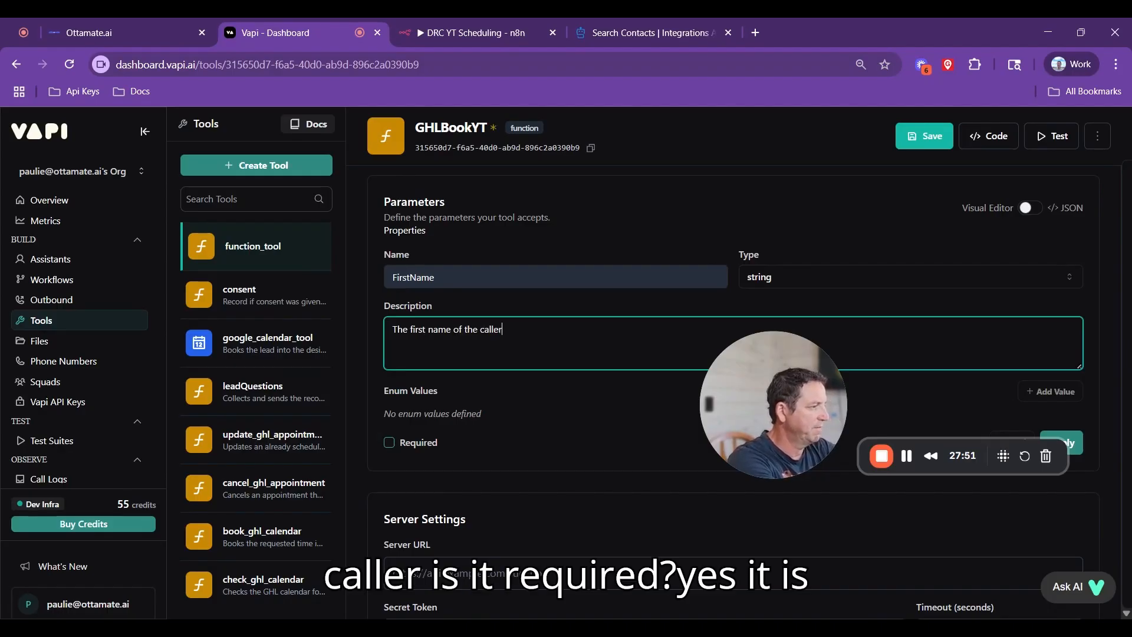
click(388, 442)
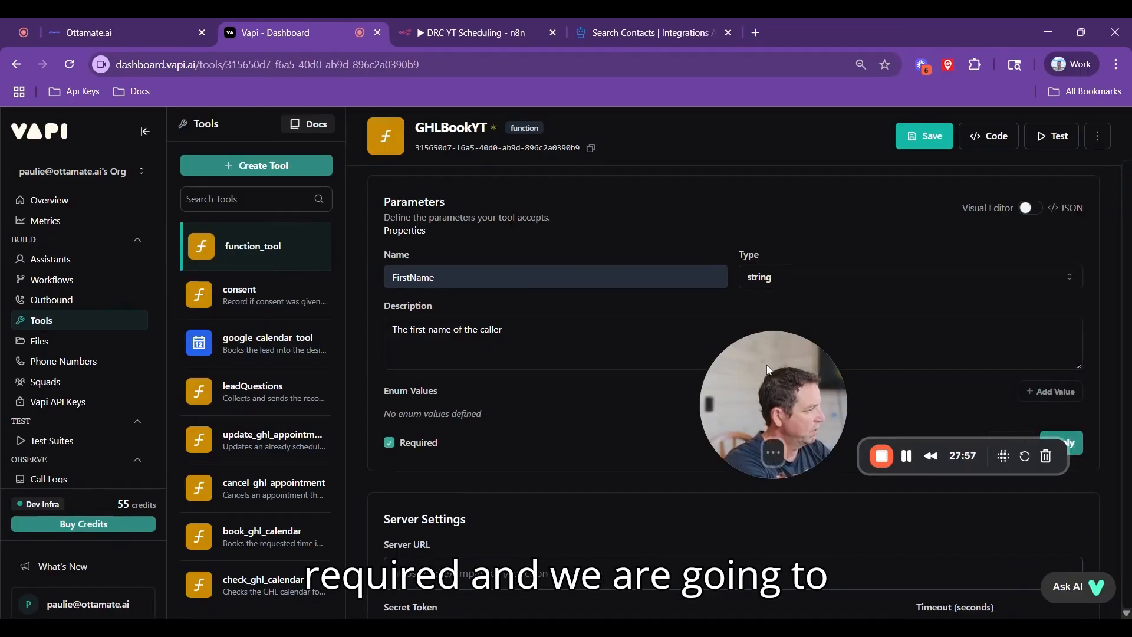
drag(767, 369, 267, 150)
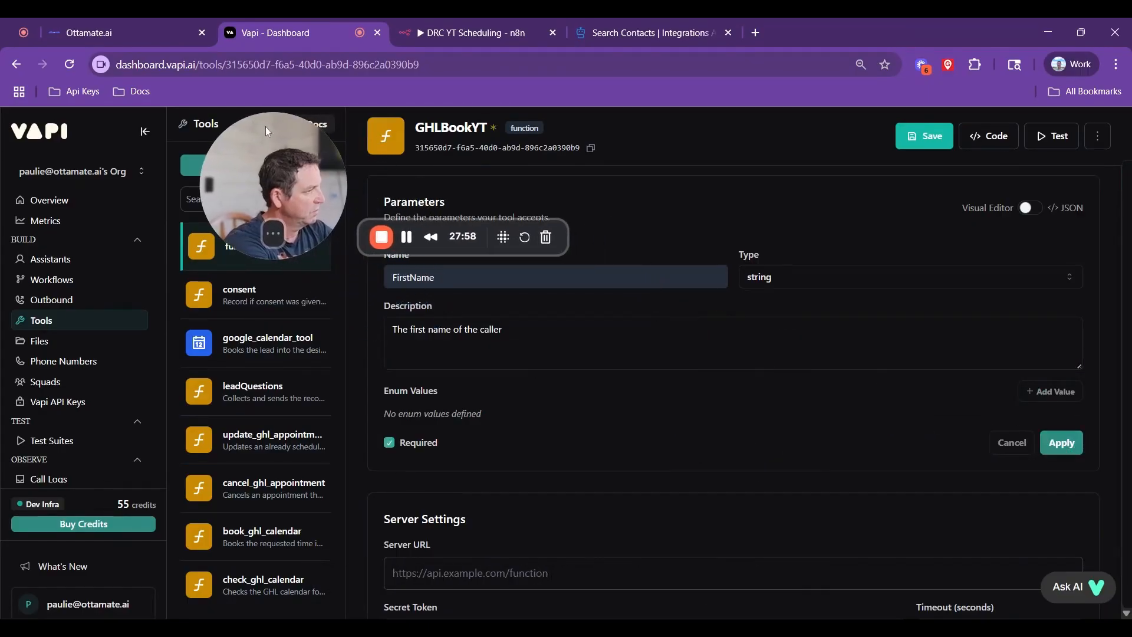
click(1050, 448)
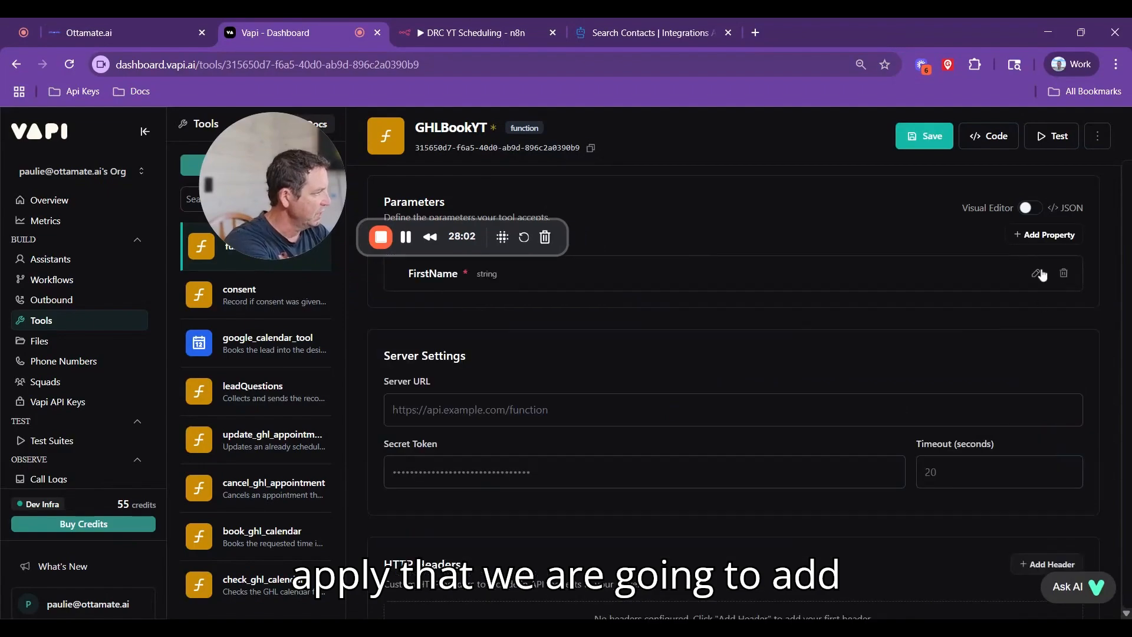
Step: Add a required string property named LastName with the description "The last name of the caller." to the tool's parameters
click(1052, 235)
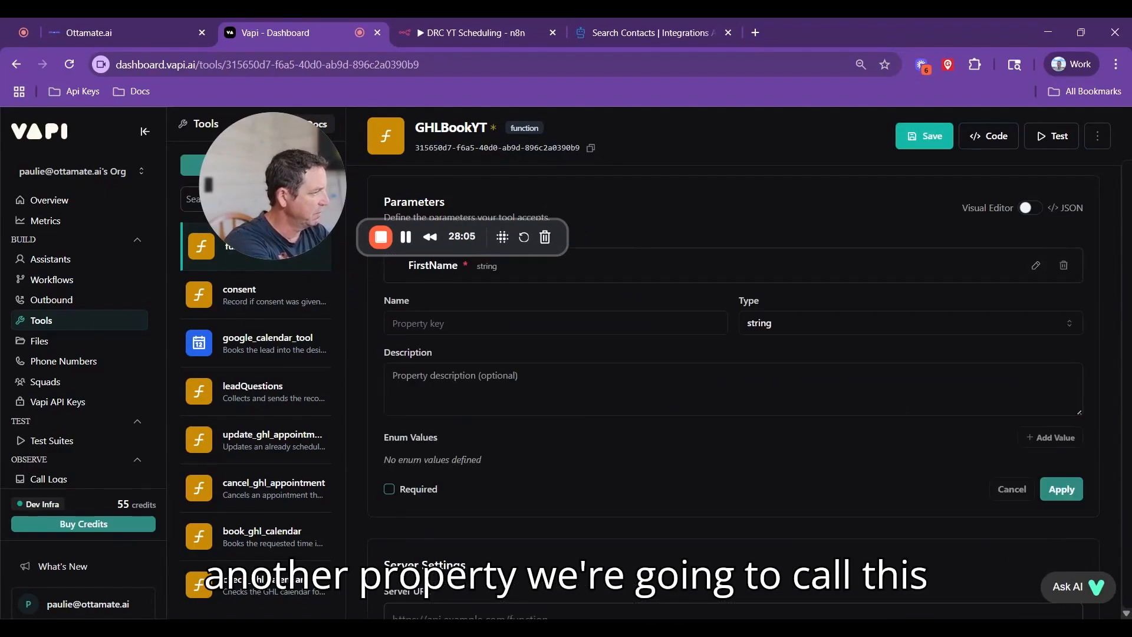
click(555, 323)
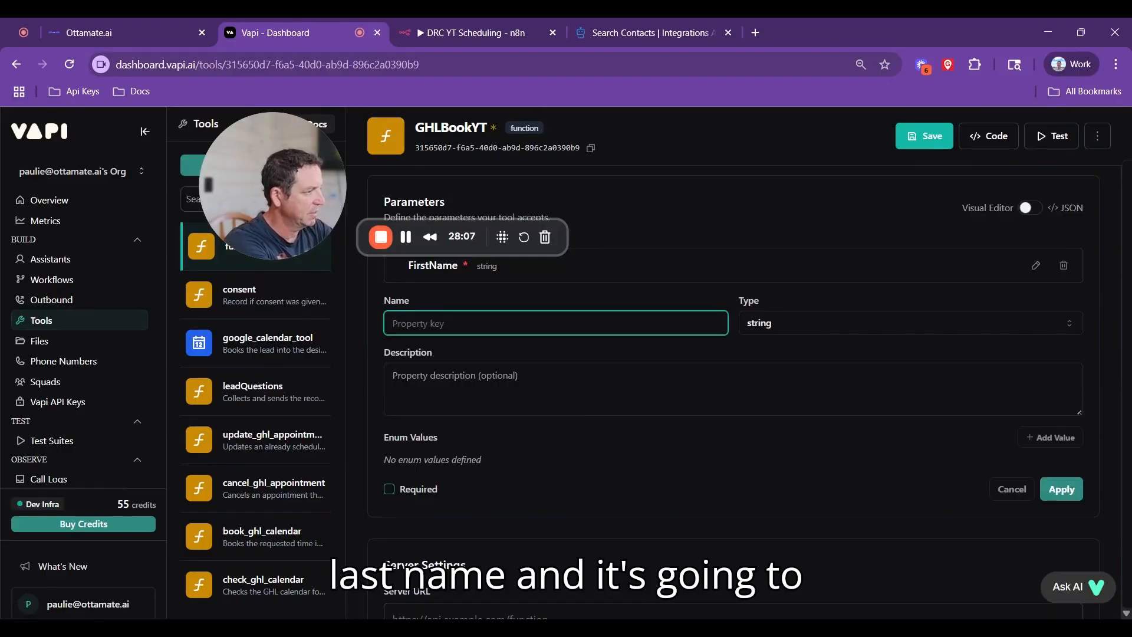
text(LastName)
key(Tab)
text(The)
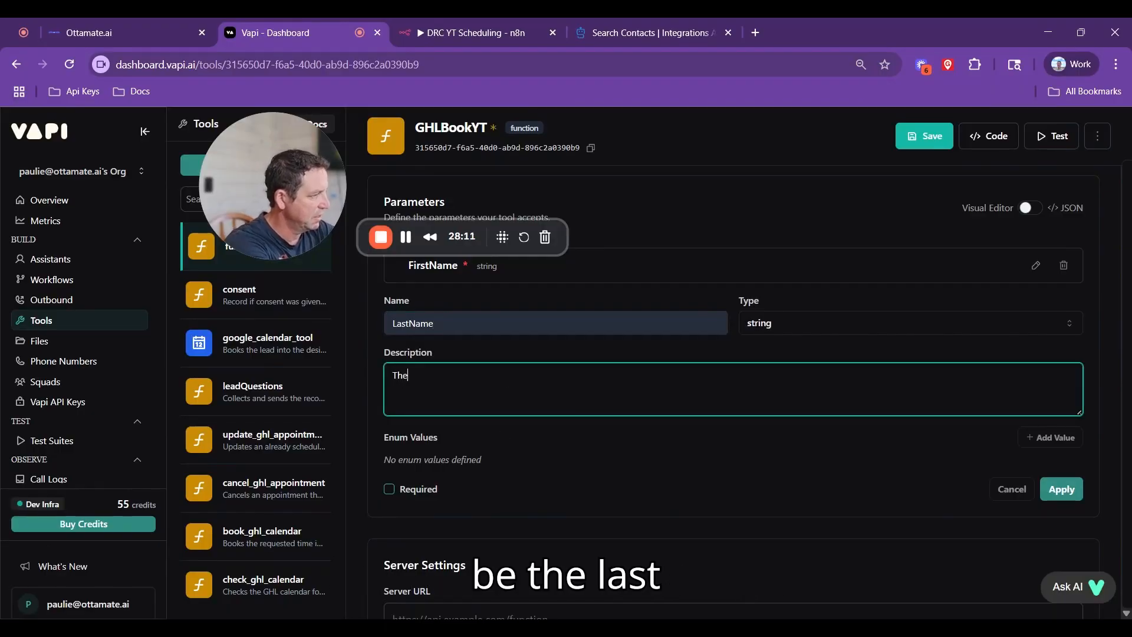
text( last na)
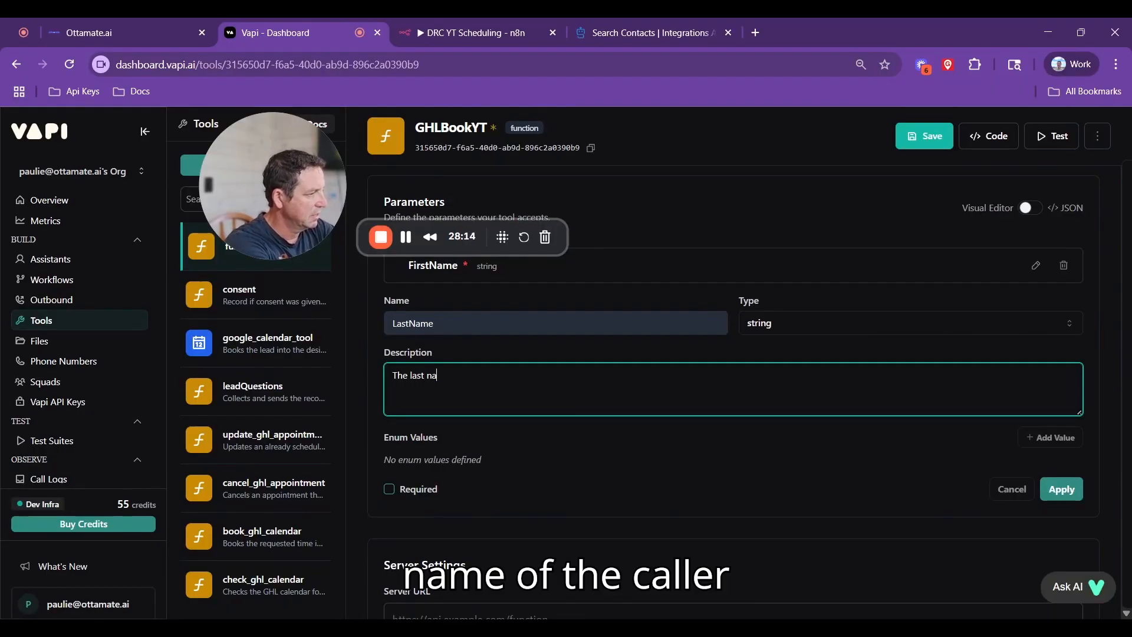
text(me of the cla)
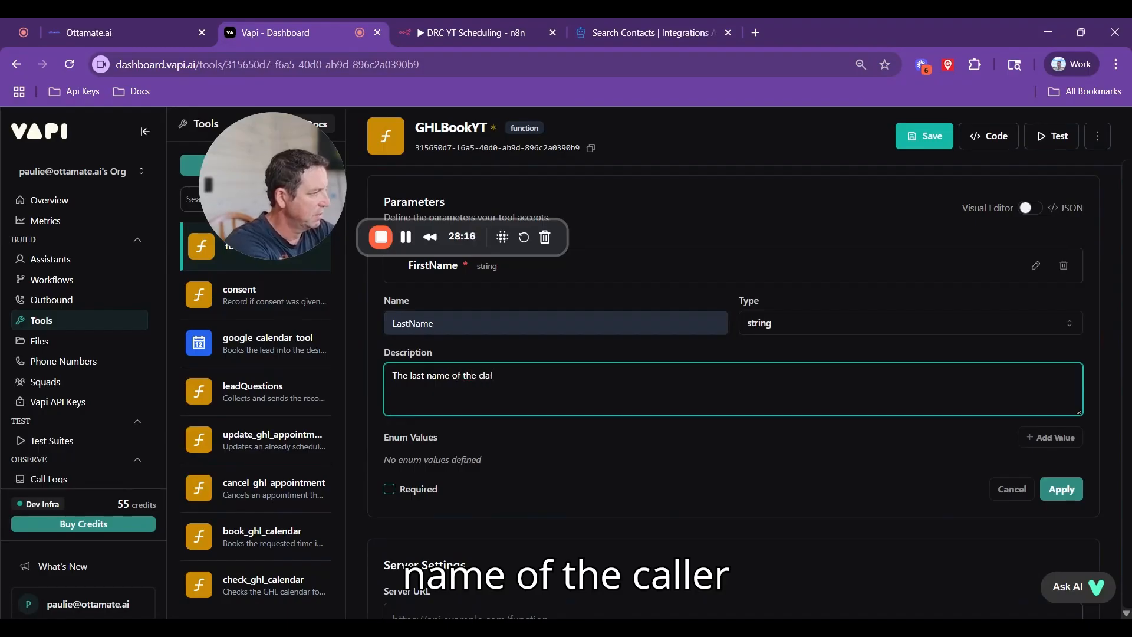
key(BackSpace)
key(BackSpace)
text(al)
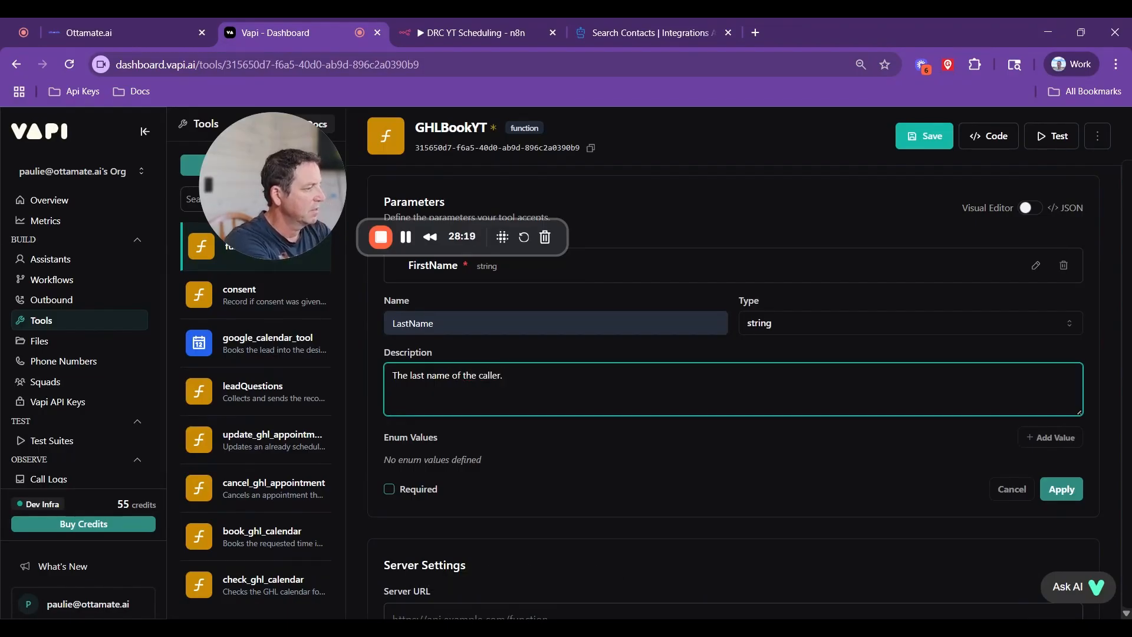
click(390, 492)
click(1062, 488)
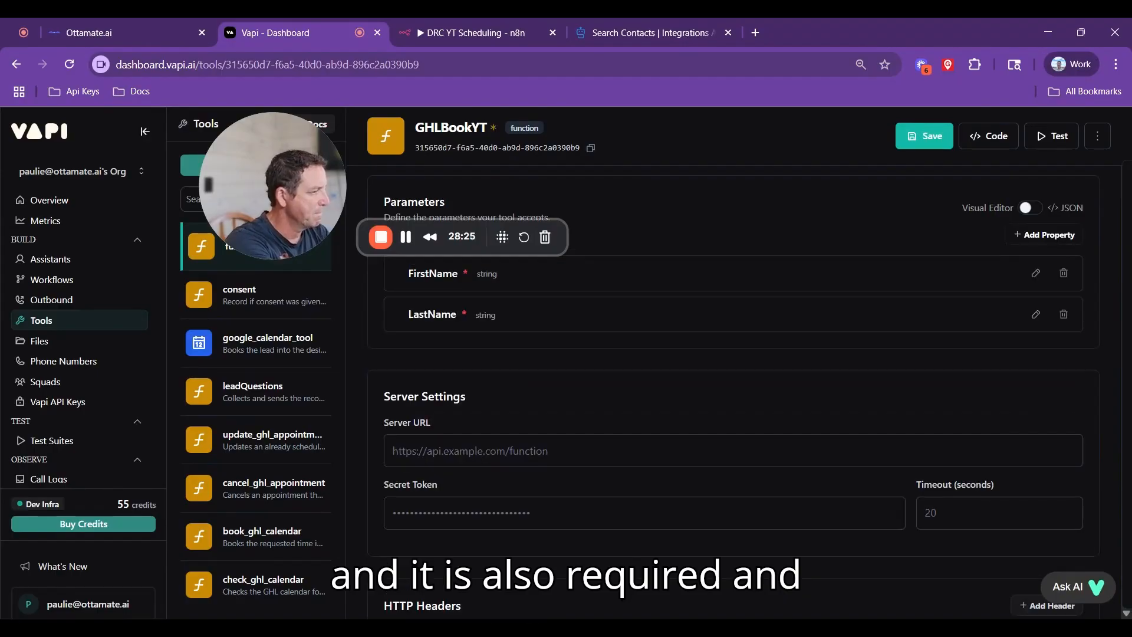
Step: Add a required string property named PhoneNumber with the description "The phone number of the caller." to the tool's parameters
click(1055, 234)
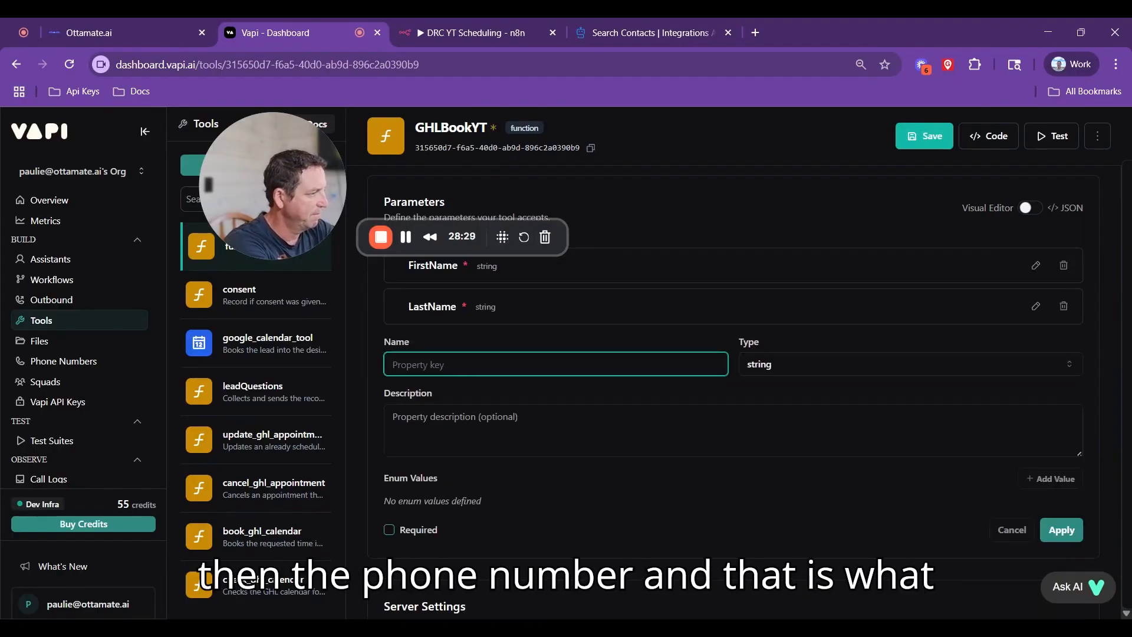
text(PhoneNumber)
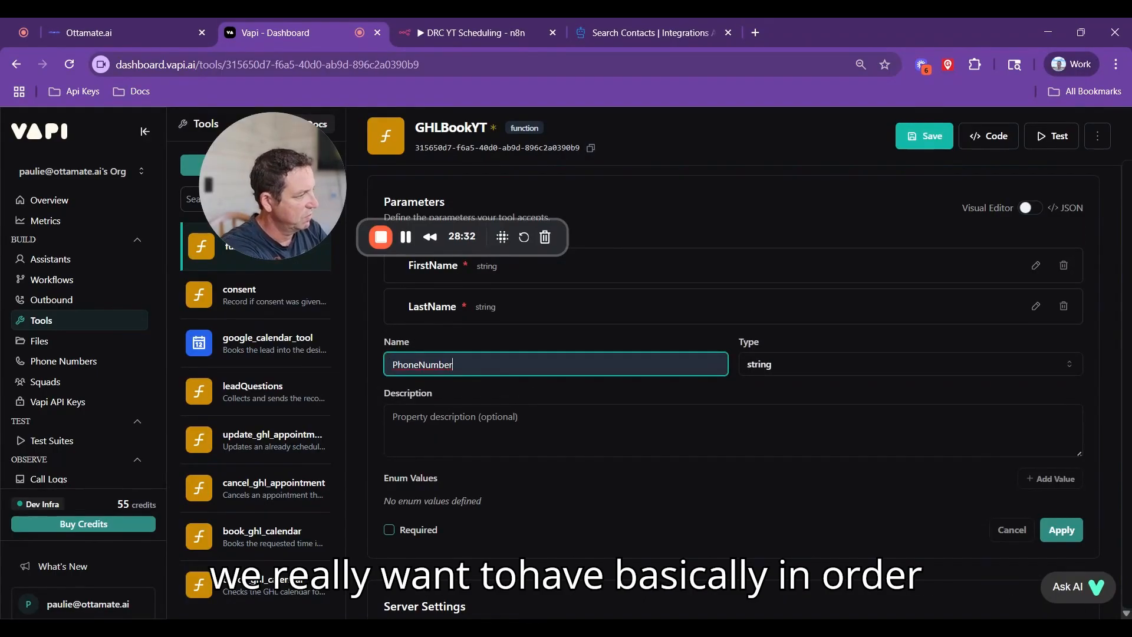
key(Tab)
key(Tab)
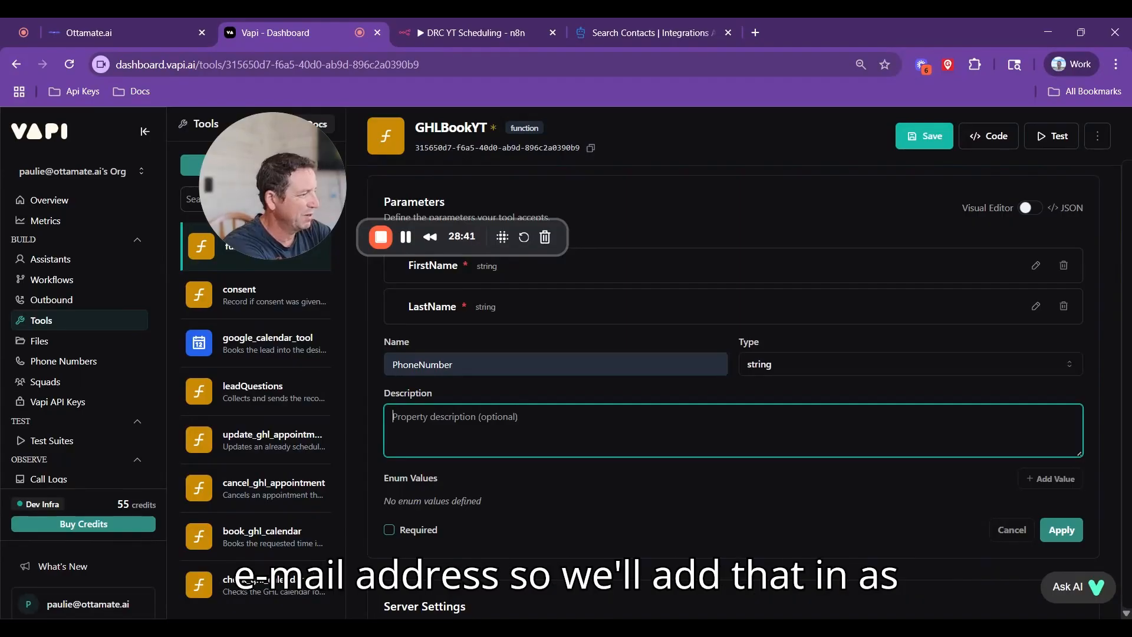
text(The)
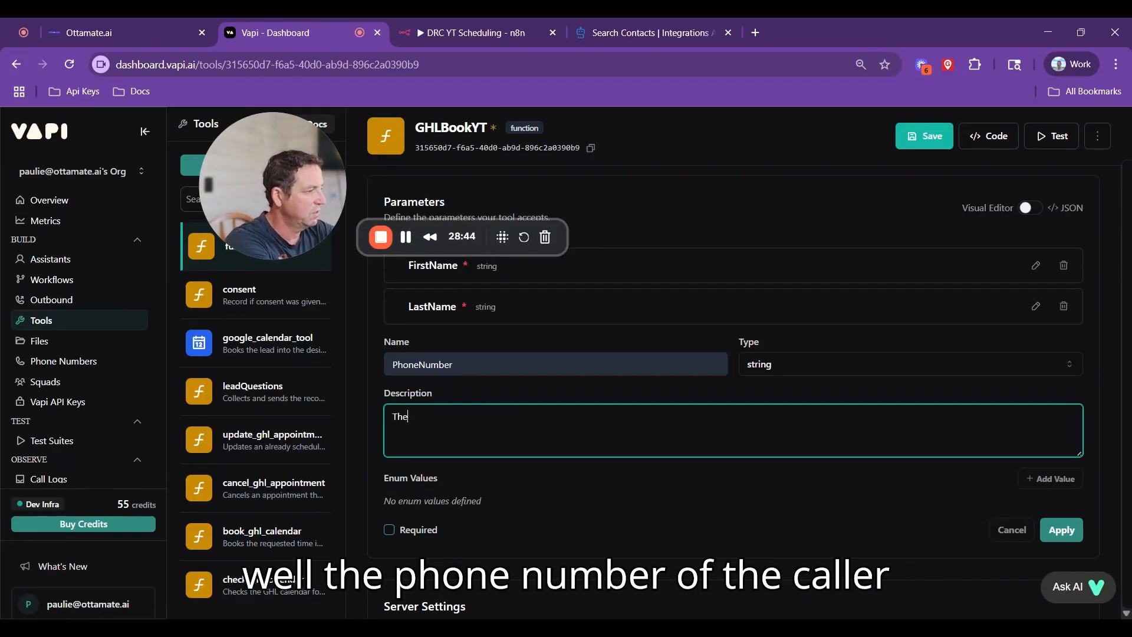
text( phone number of the caller.)
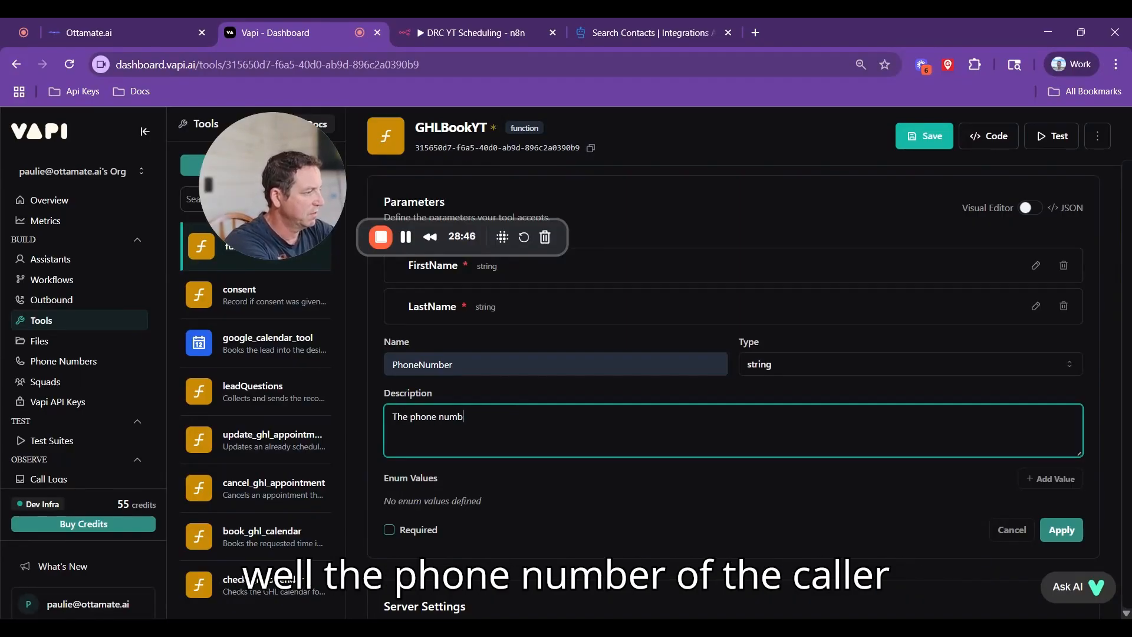
click(389, 529)
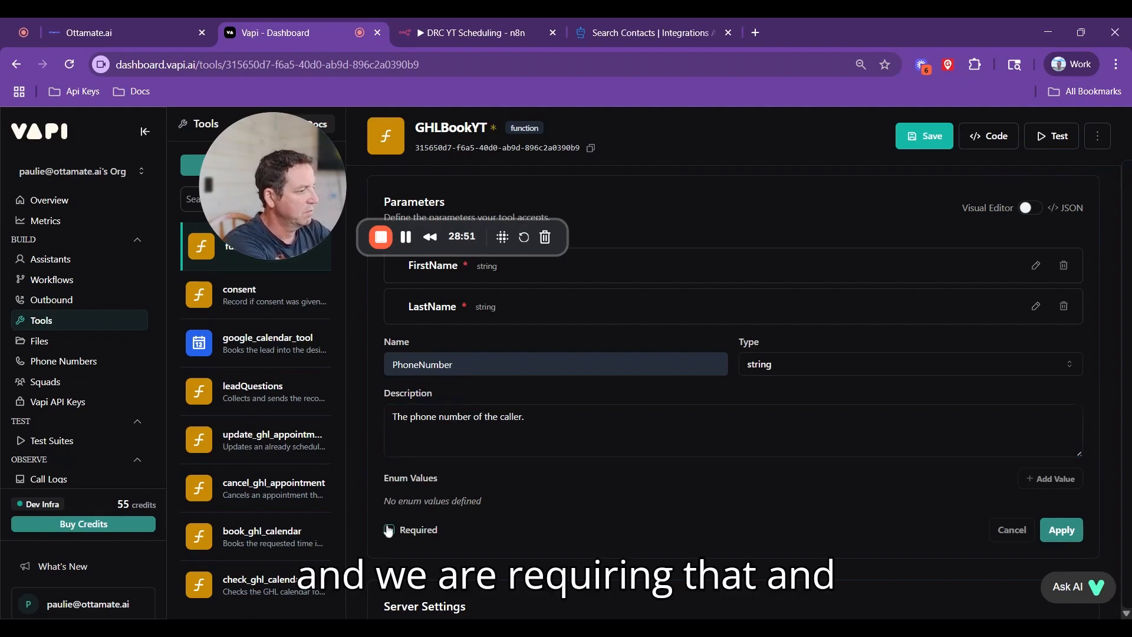
click(1061, 529)
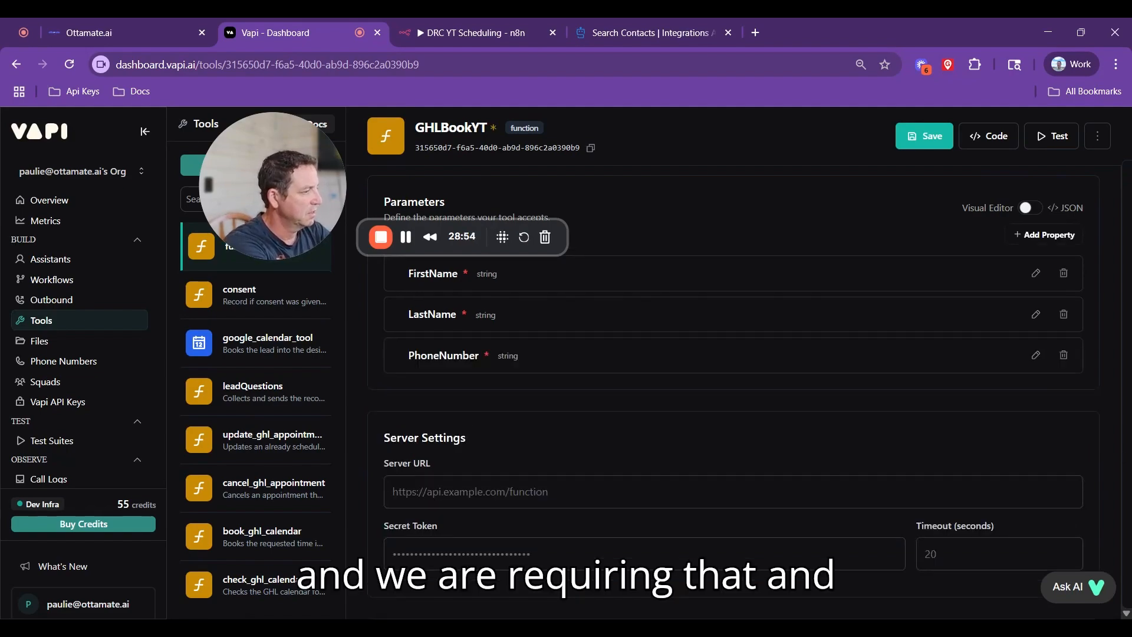
Step: Add an optional string property named EmailAddress, without a space, with the description "The email address of the caller" to the tool's parameters
click(1045, 235)
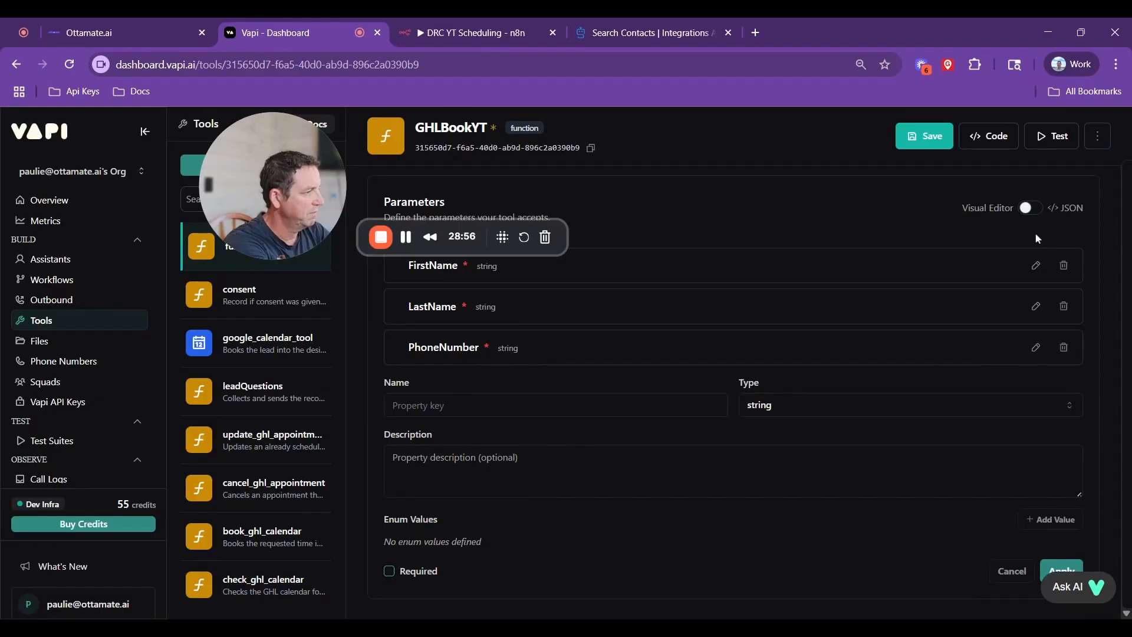
click(565, 407)
text(EmailAddress)
click(425, 437)
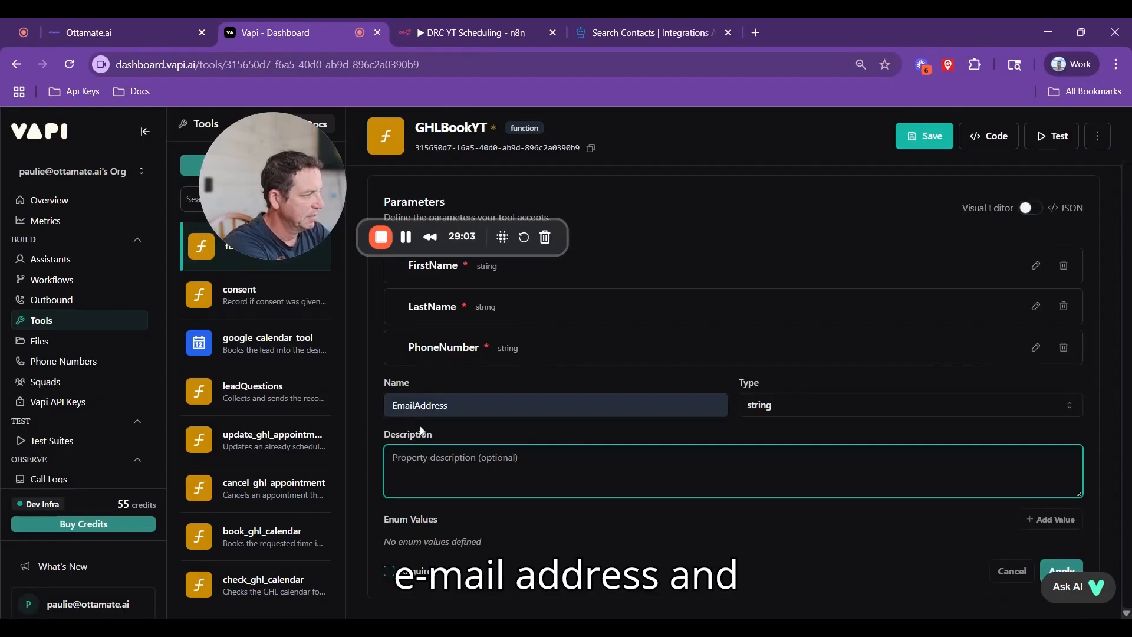
click(412, 405)
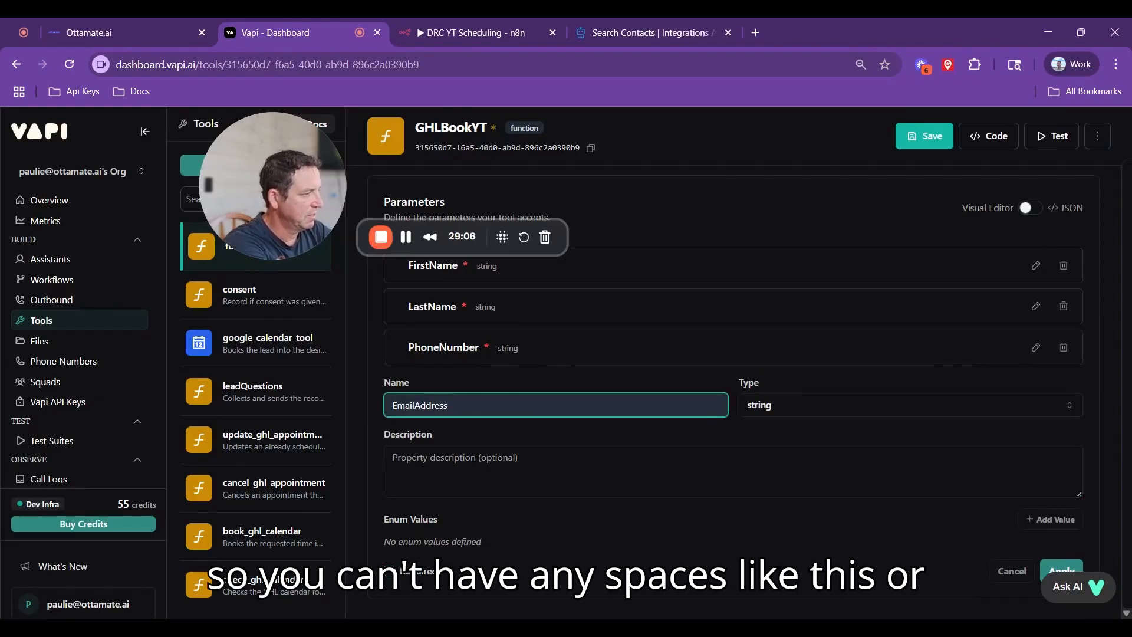
click(419, 457)
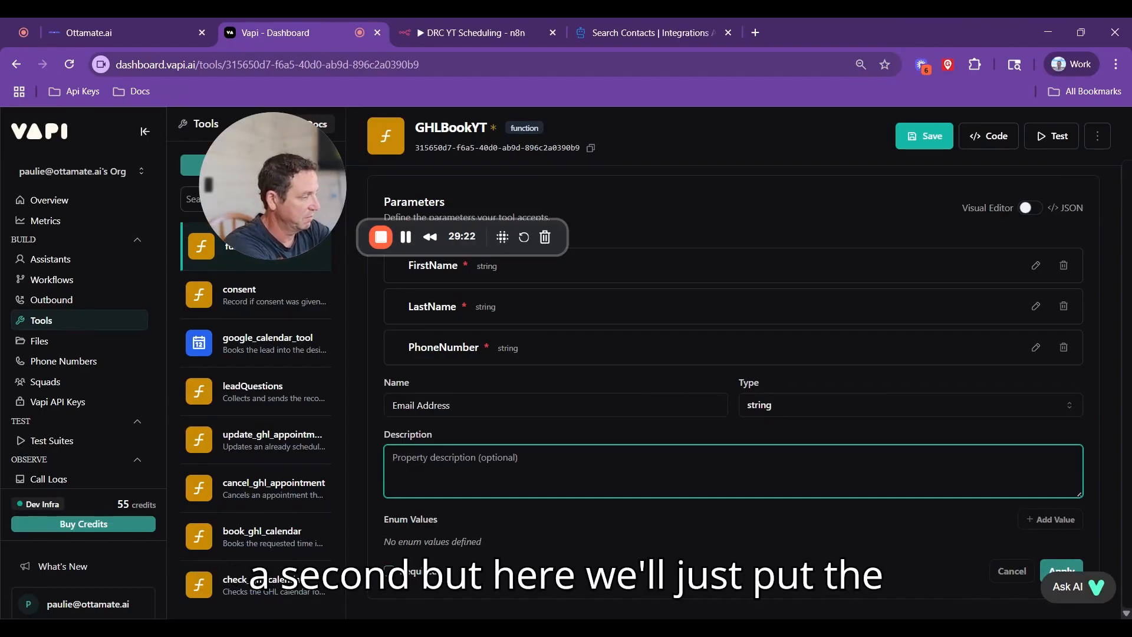
text(The email)
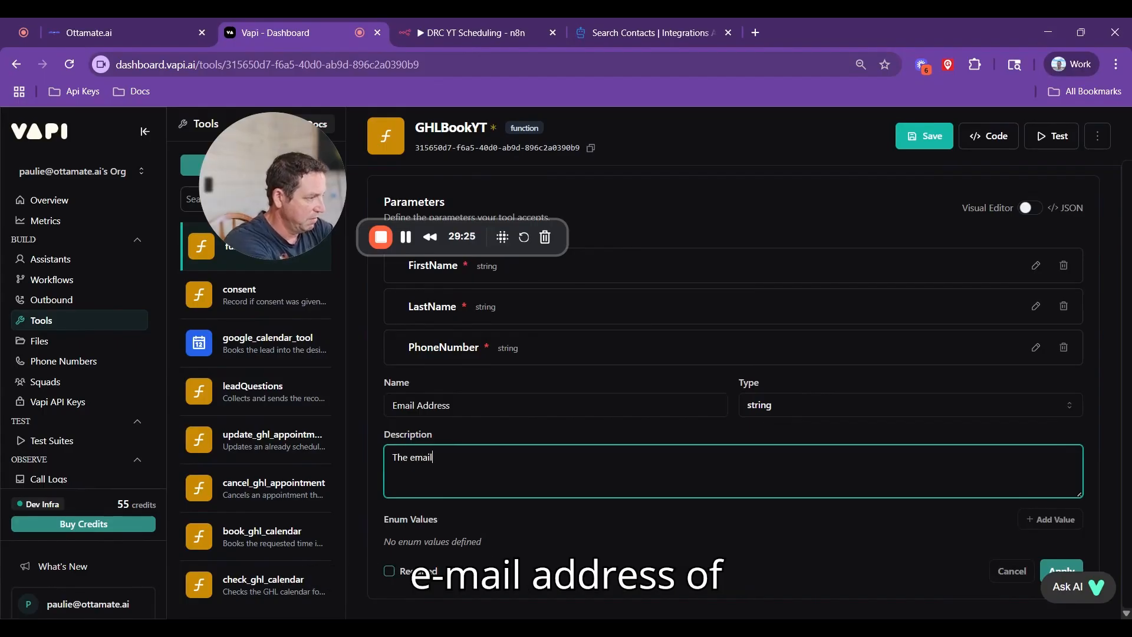
text( address of )
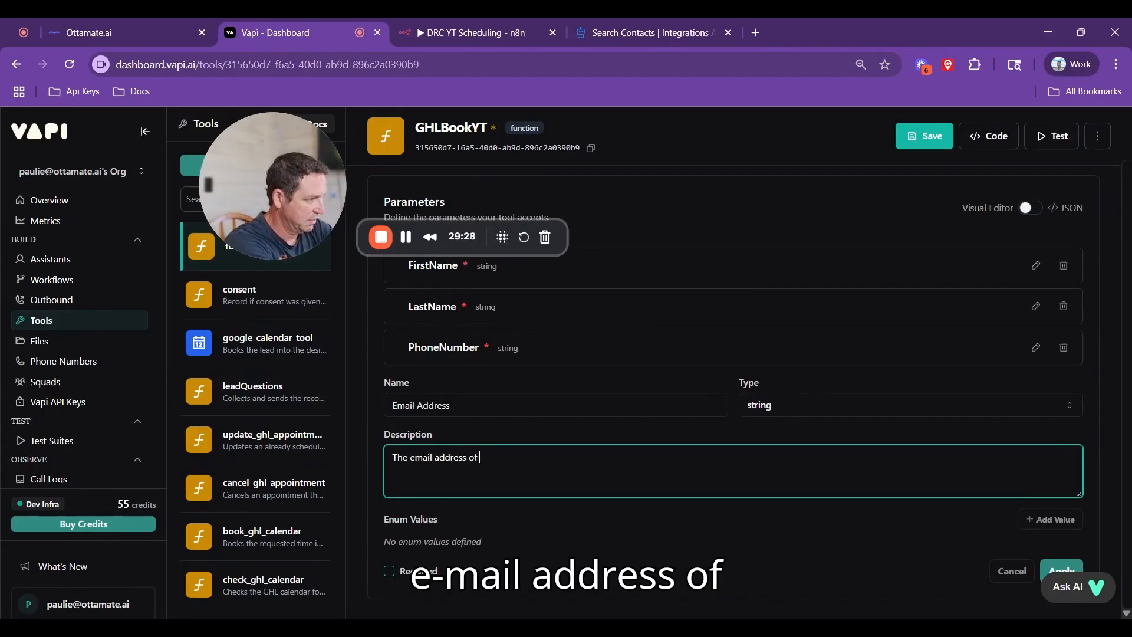
text(the caller)
key(BackSpace)
key(BackSpace)
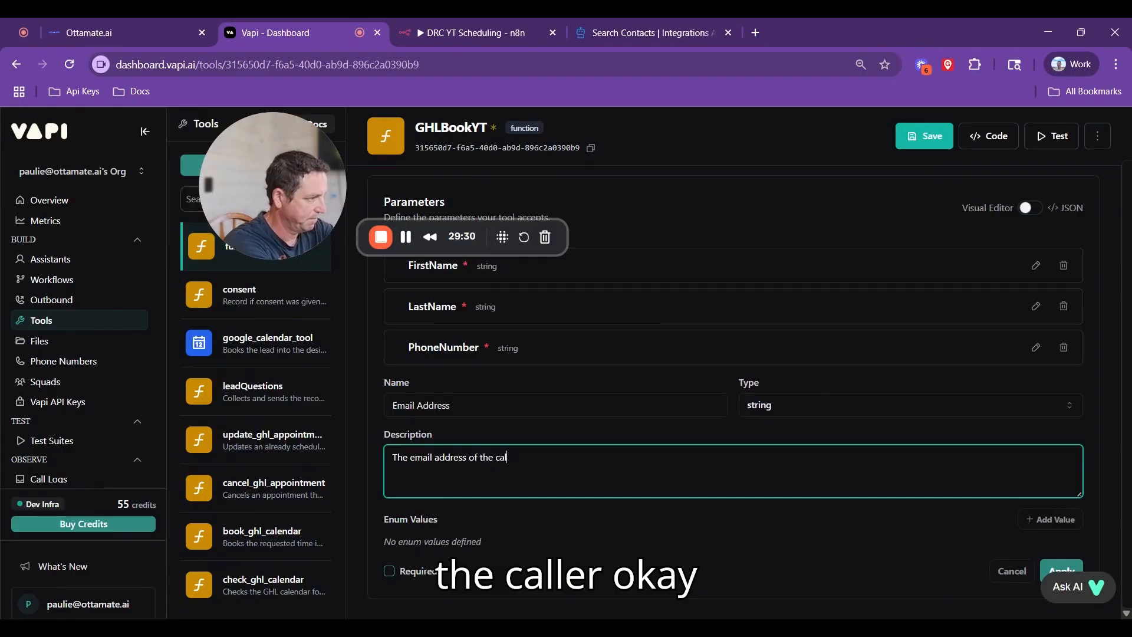
text(ler)
scroll(508, 521, down, 1)
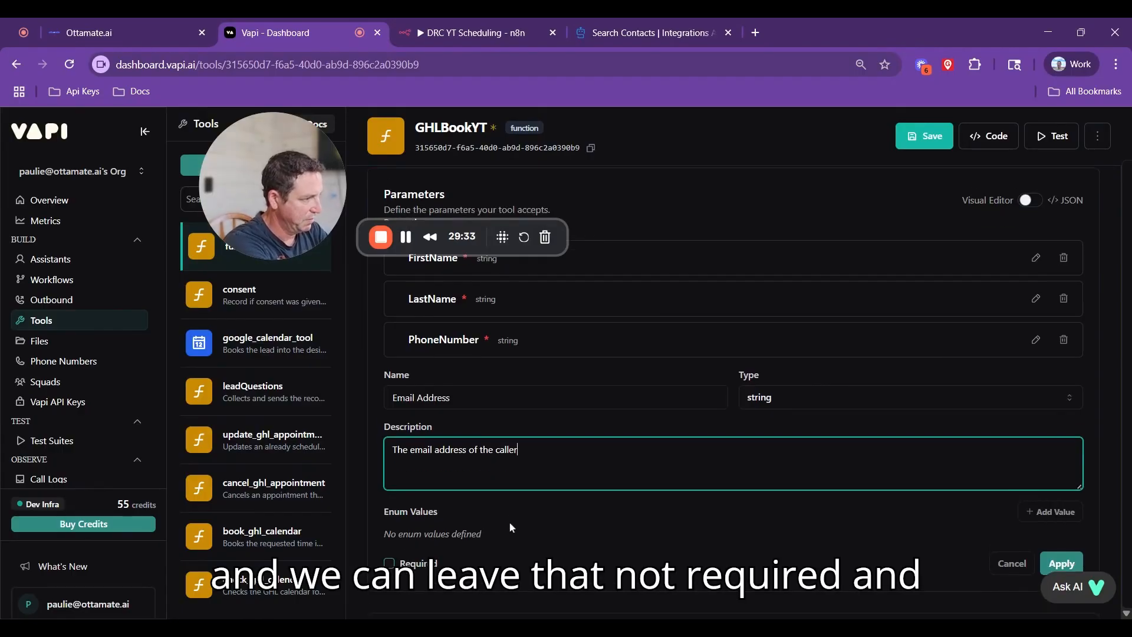
click(1061, 515)
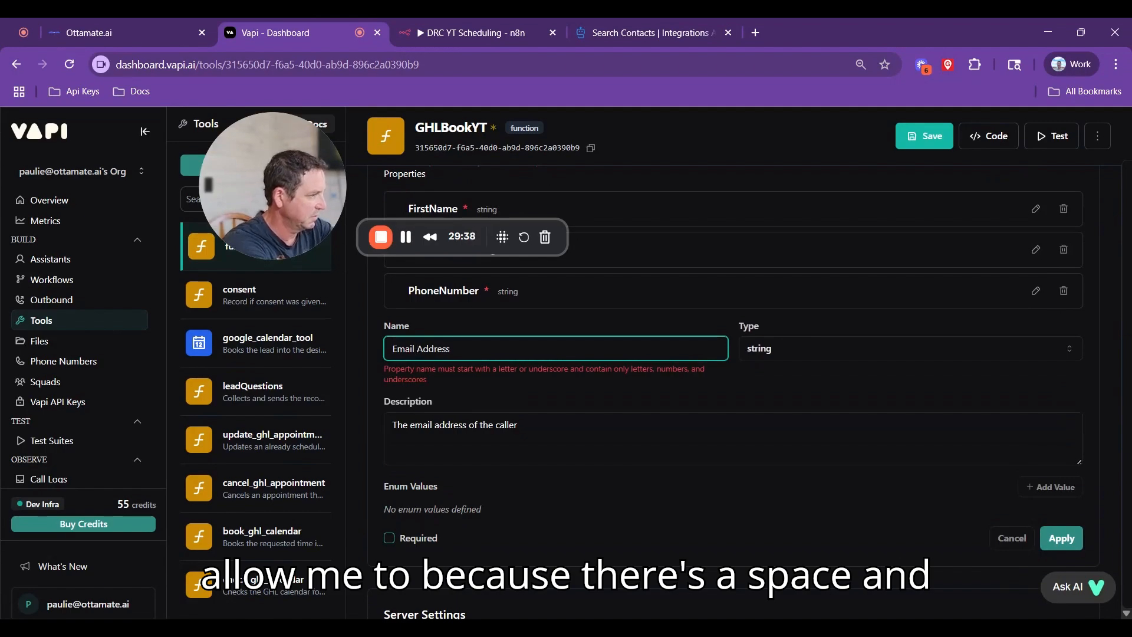
key(BackSpace)
click(1062, 517)
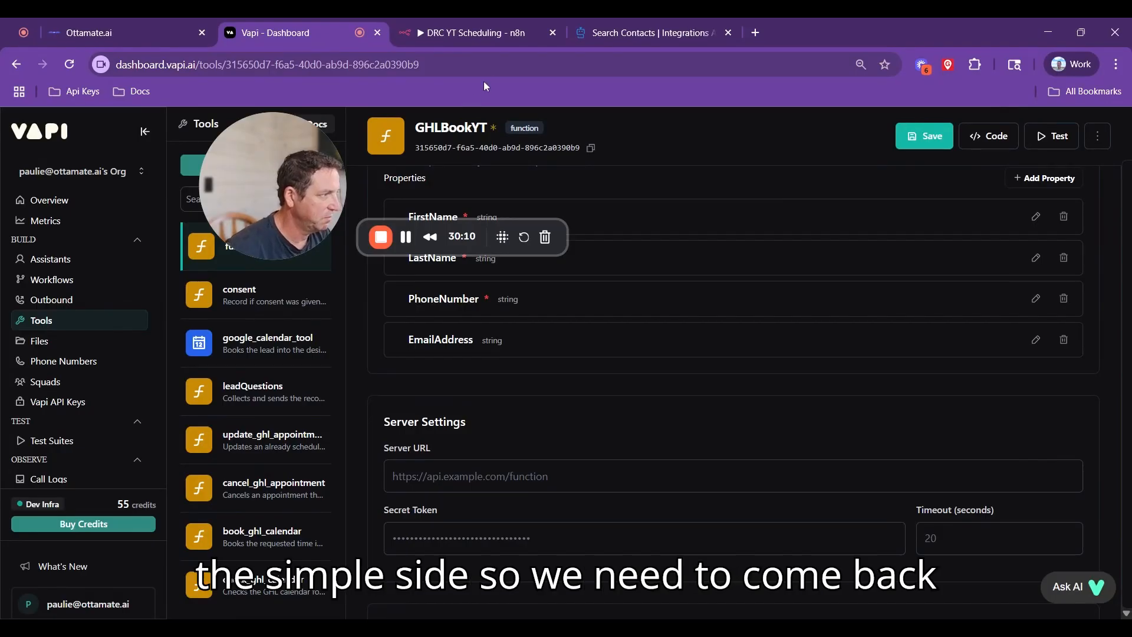
Step: Switch to the DRC YT Scheduling workflow in n8n and copy the Webhook node's production URL
click(486, 40)
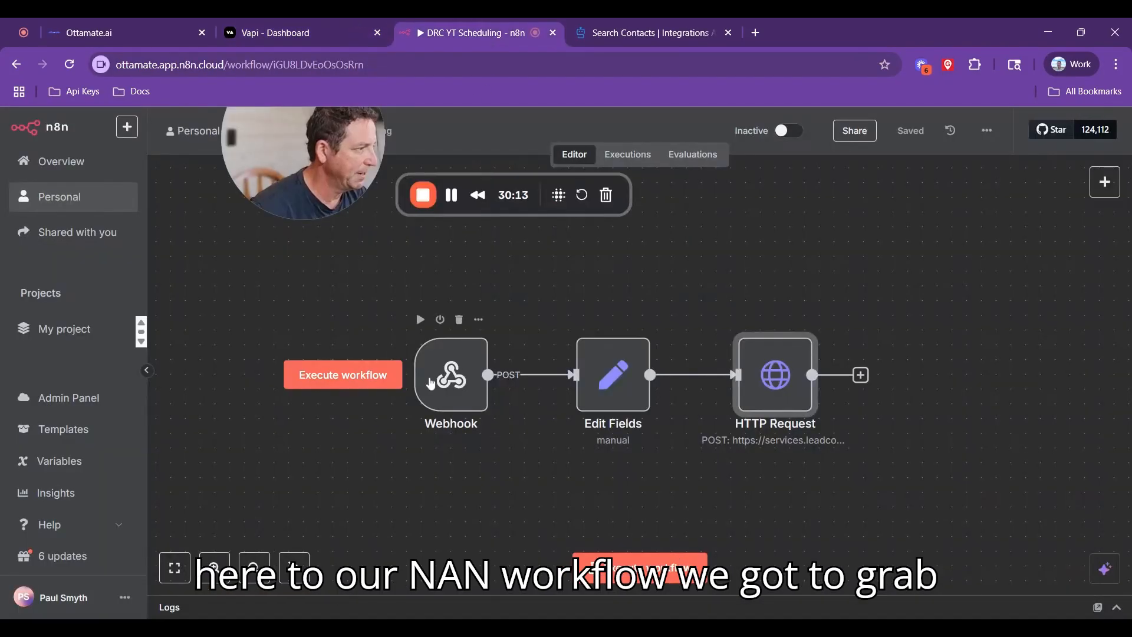
click(462, 390)
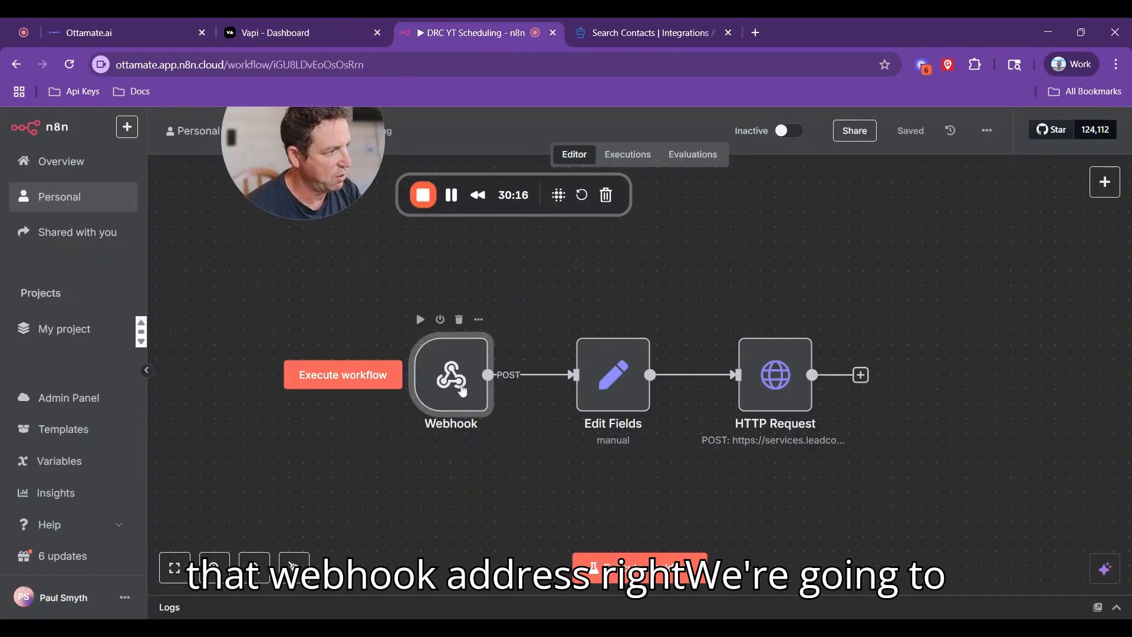
double_click(462, 391)
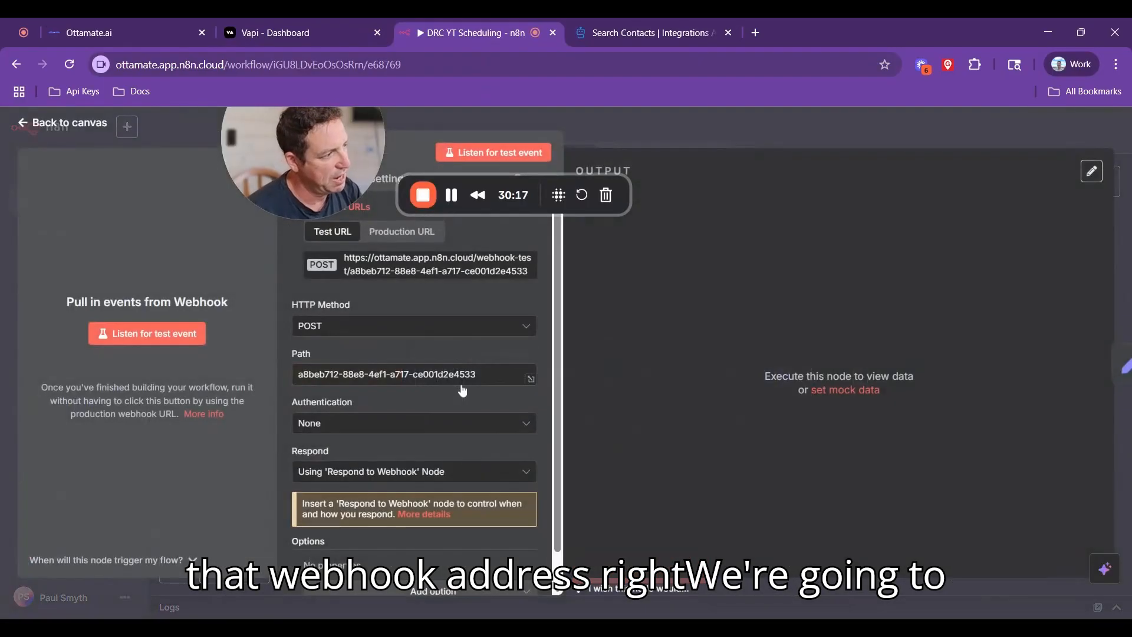
click(401, 231)
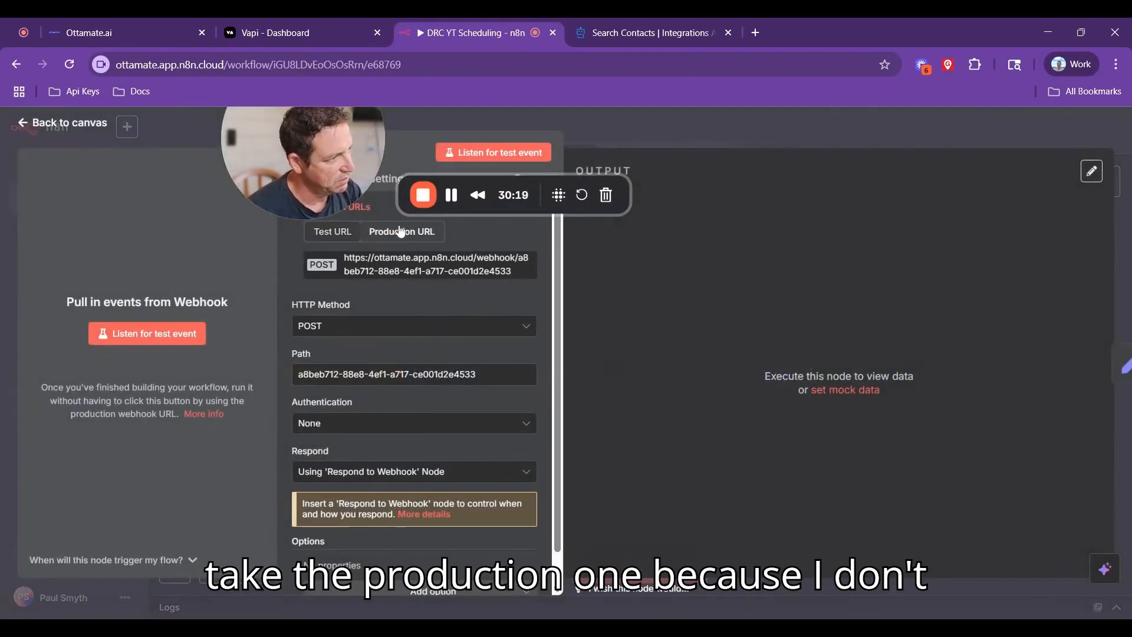
click(390, 260)
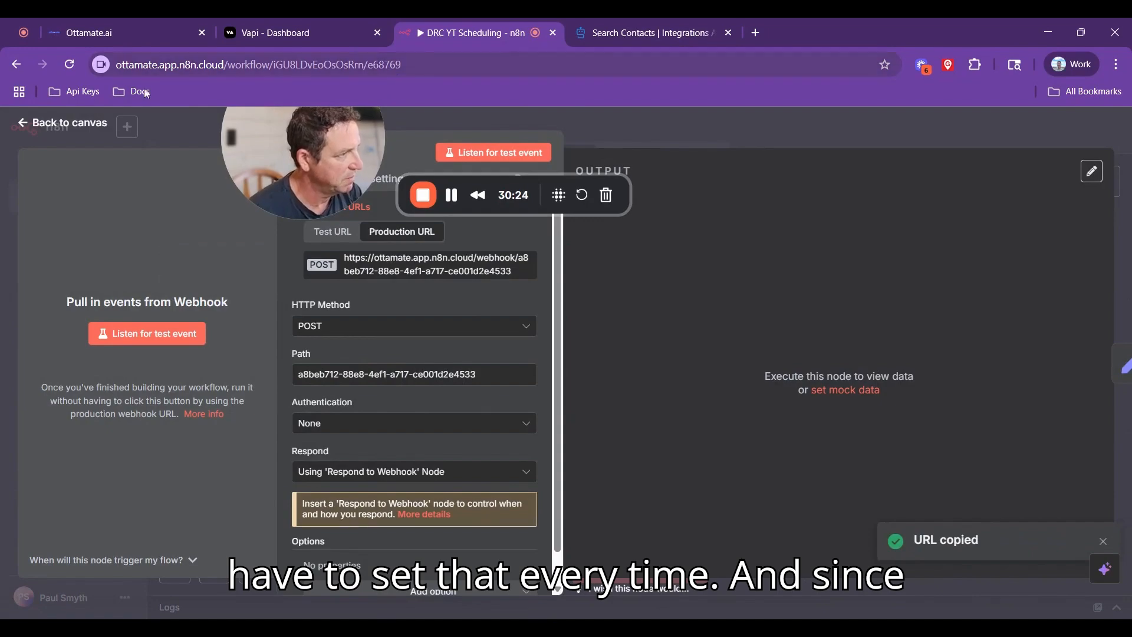
Step: Return to the workflow canvas and activate the DRC YT Scheduling workflow
click(29, 120)
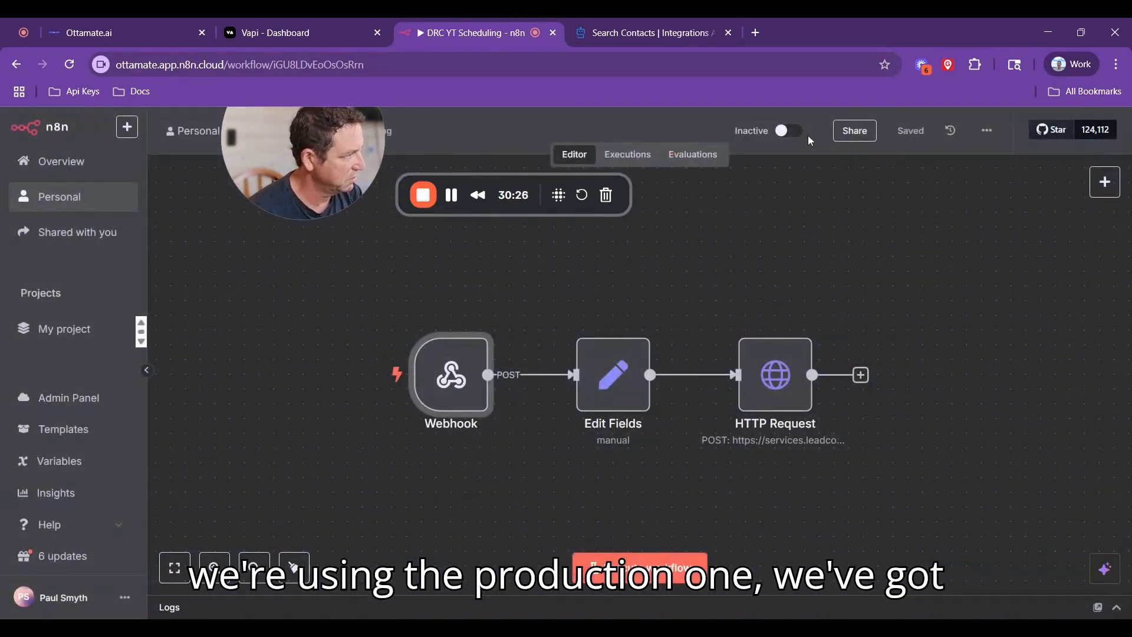
click(792, 132)
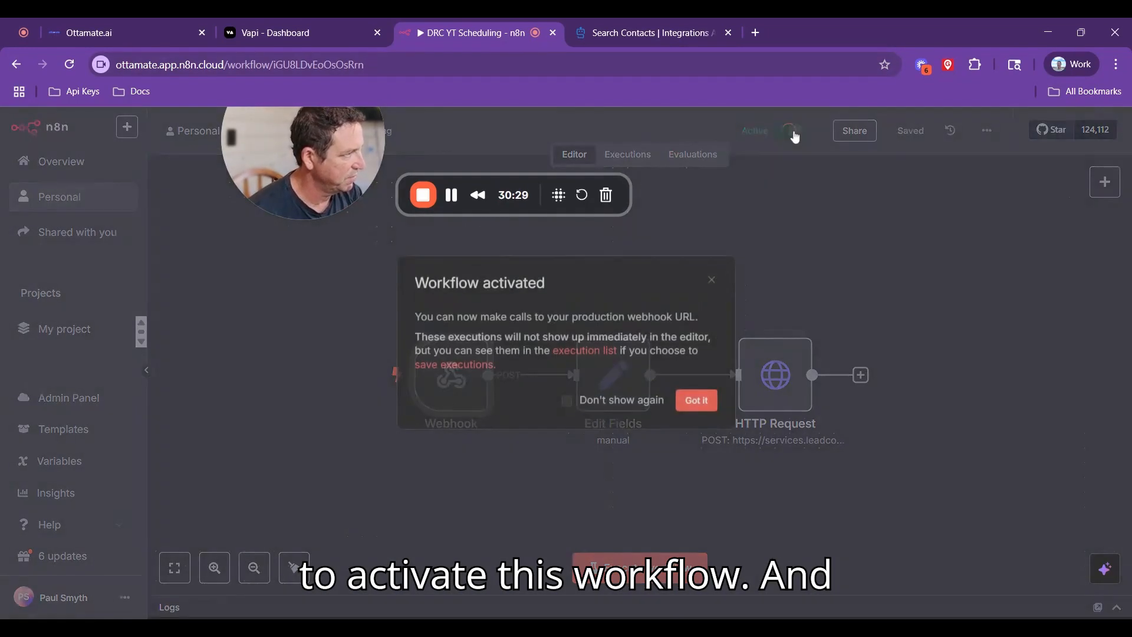
click(700, 406)
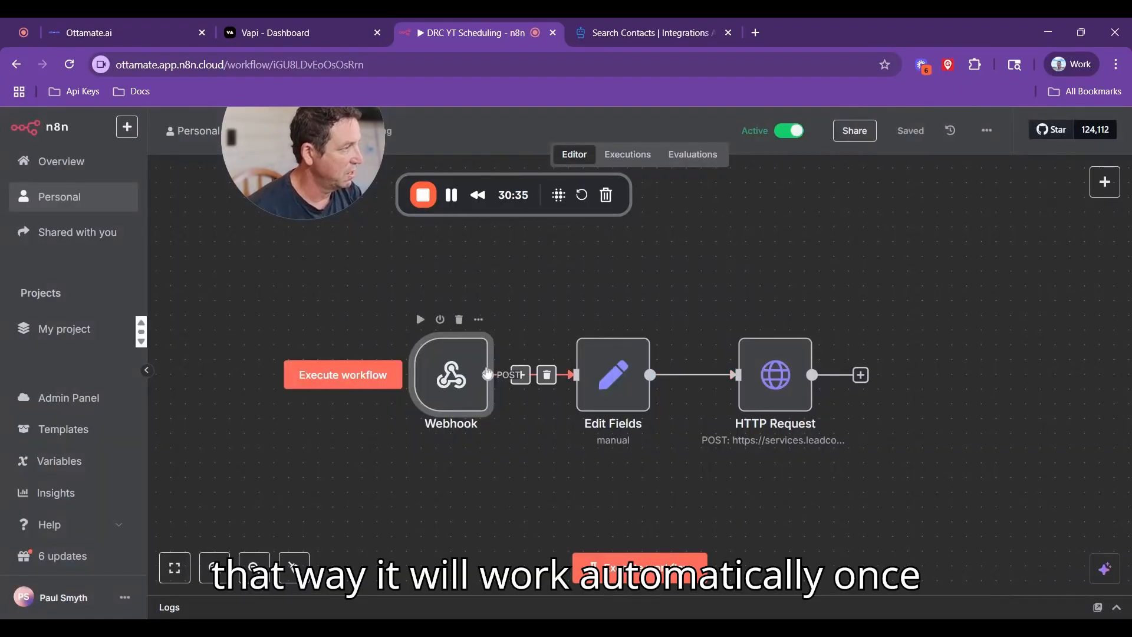
Step: Switch back to Vapi, set the GHLBookYT tool's server URL to the copied production webhook URL, and save the tool
click(340, 35)
click(412, 476)
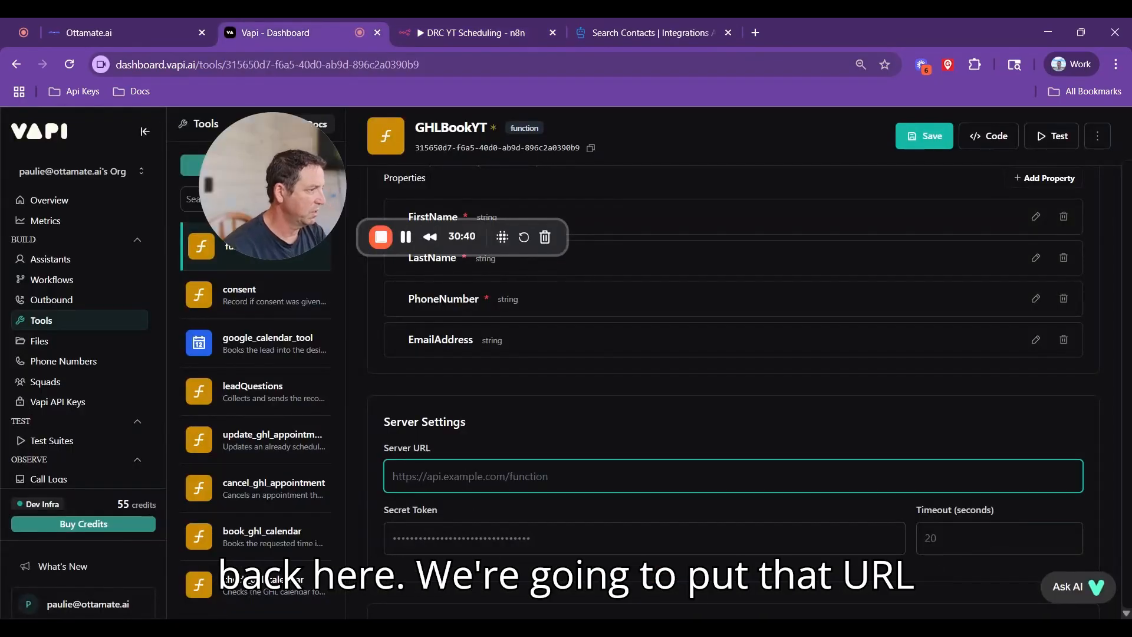
key(ctrl+v)
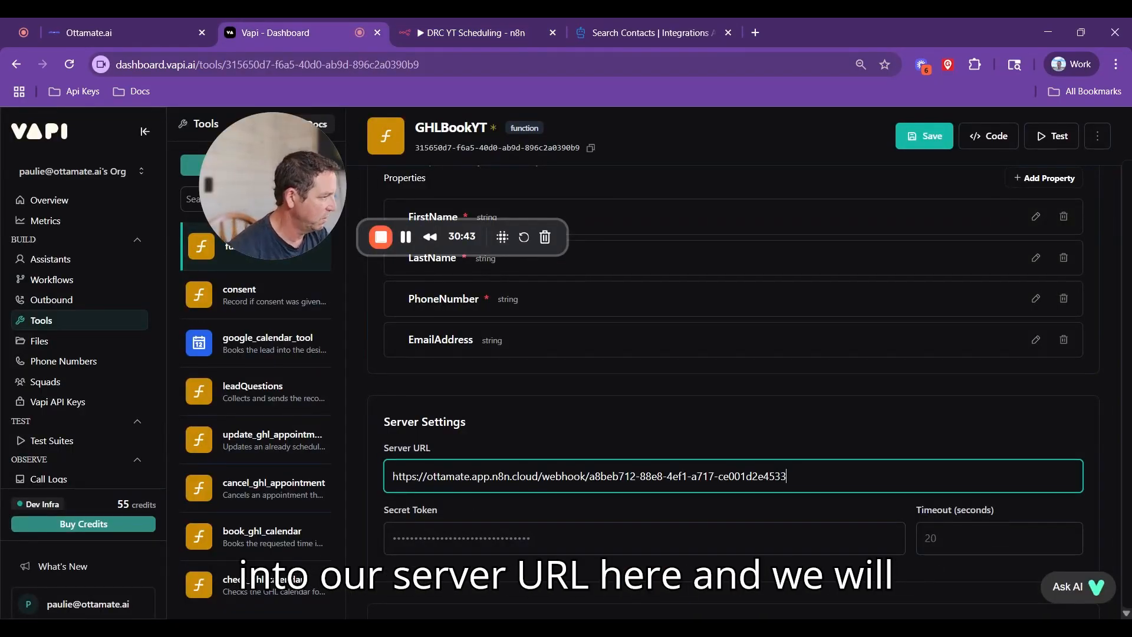
click(907, 140)
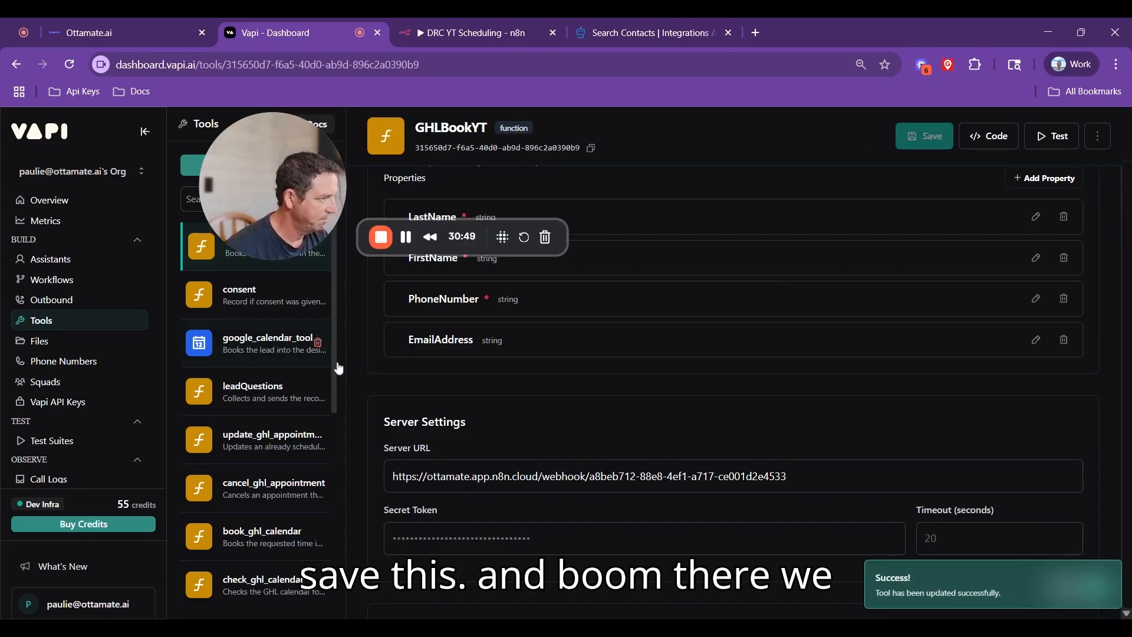
Step: Add the GHLBookYT tool to the DRC YT 2 assistant and publish the assistant
scroll(534, 426, up, 7)
scroll(534, 426, up, 1)
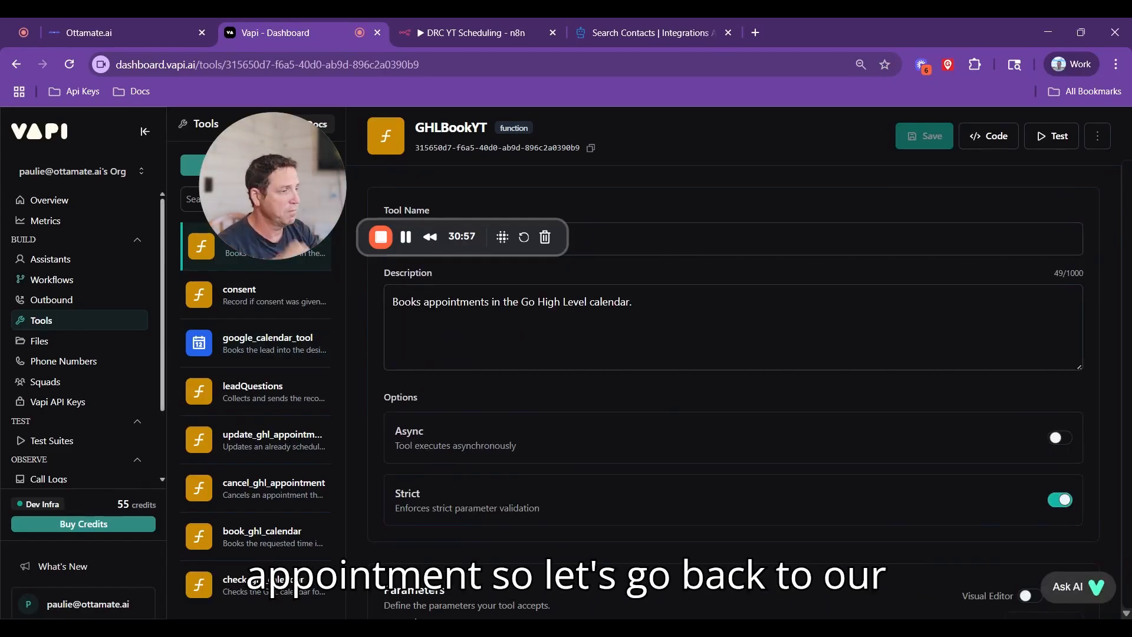
click(72, 265)
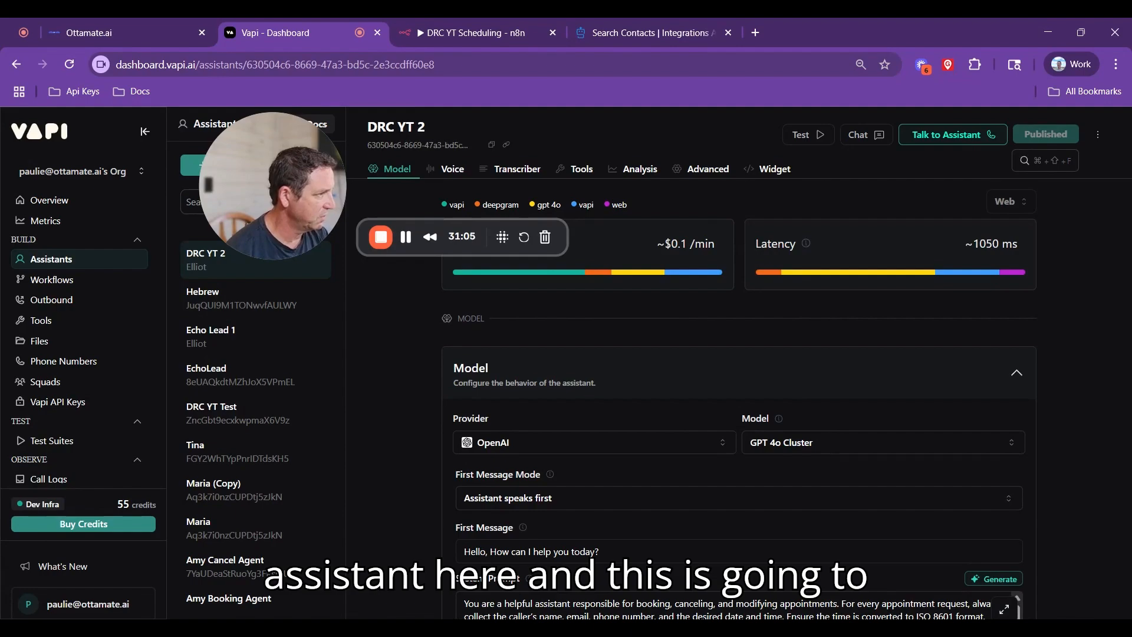
click(573, 171)
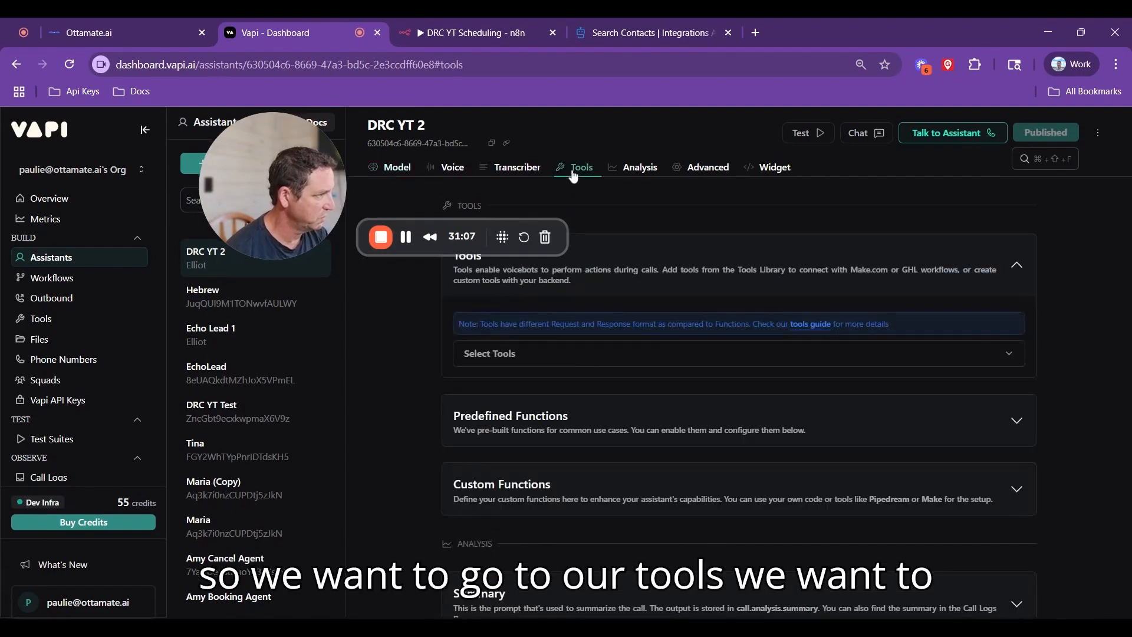
click(581, 355)
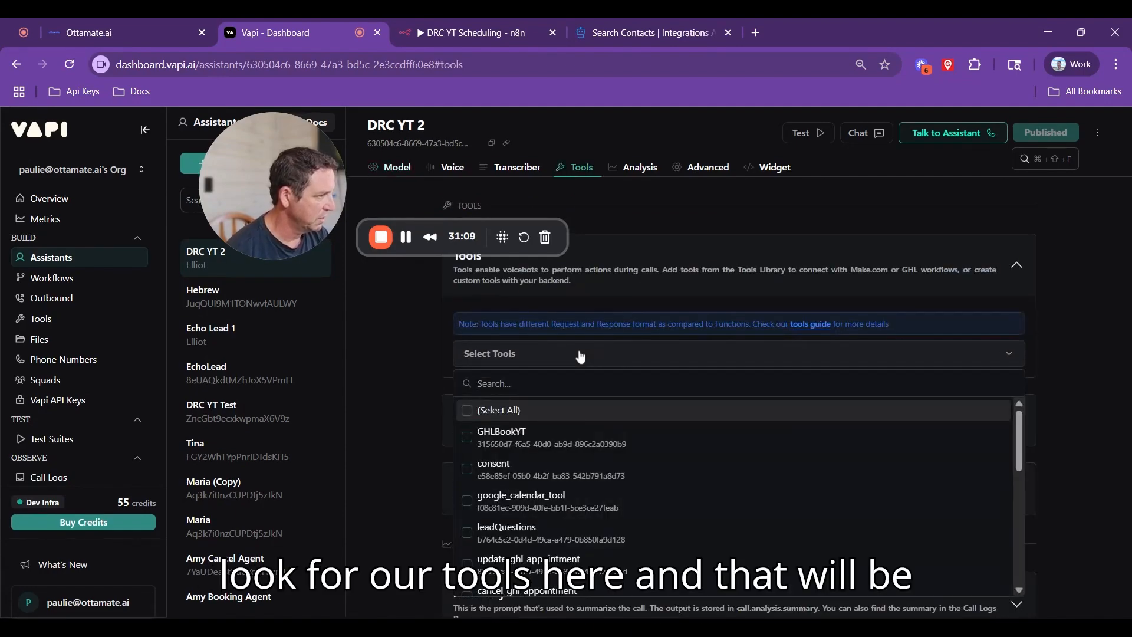
click(467, 439)
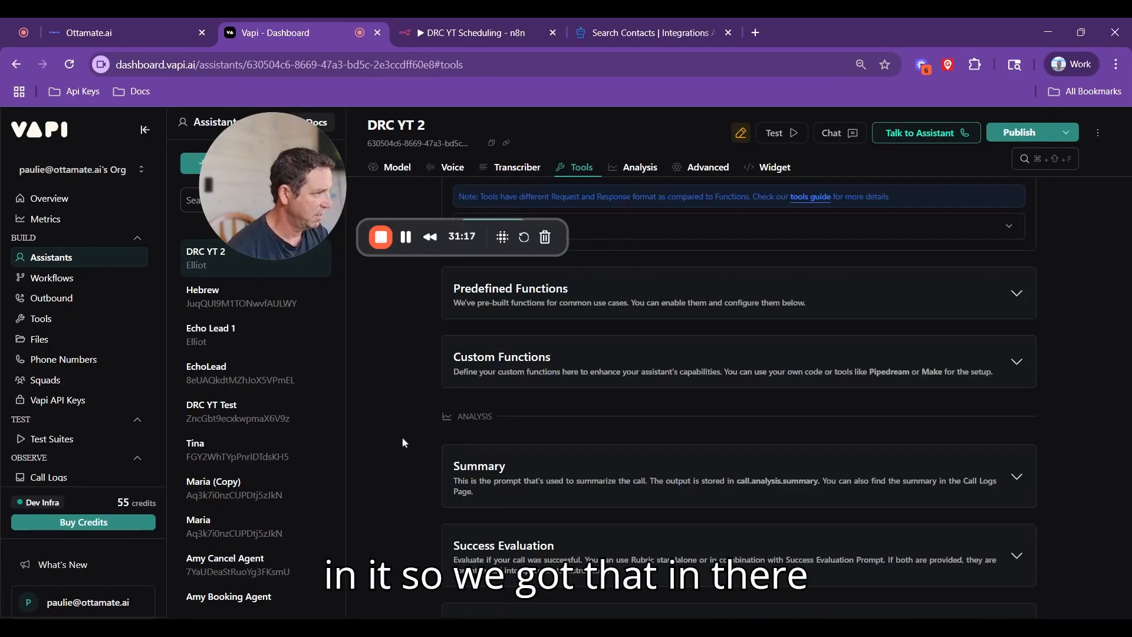
scroll(402, 443, up, 6)
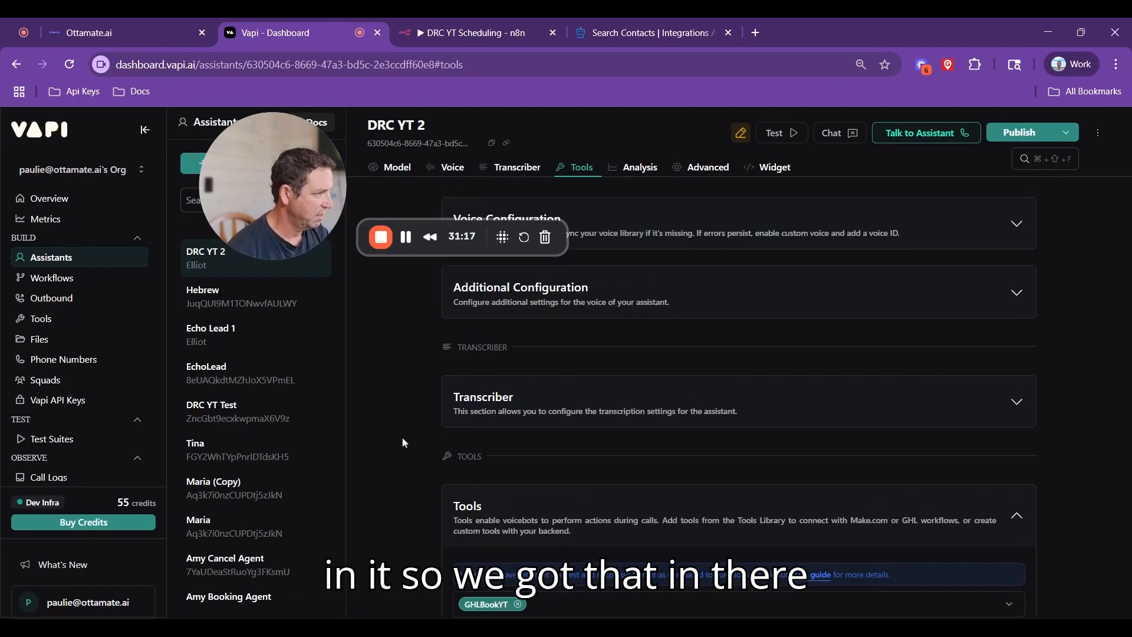
scroll(402, 443, down, 2)
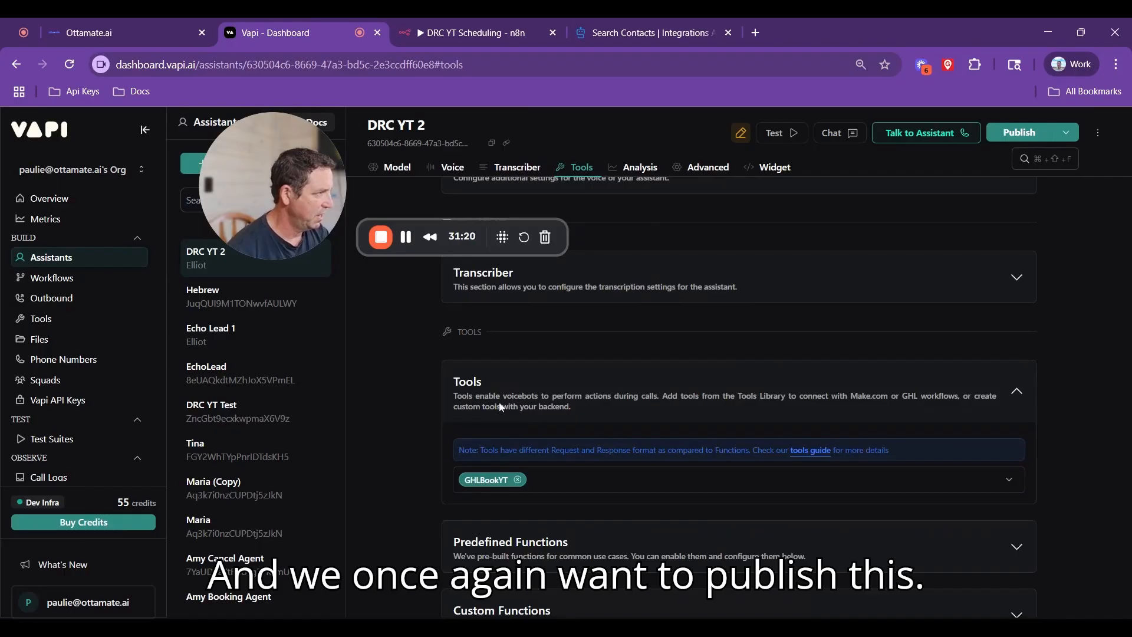
click(1016, 139)
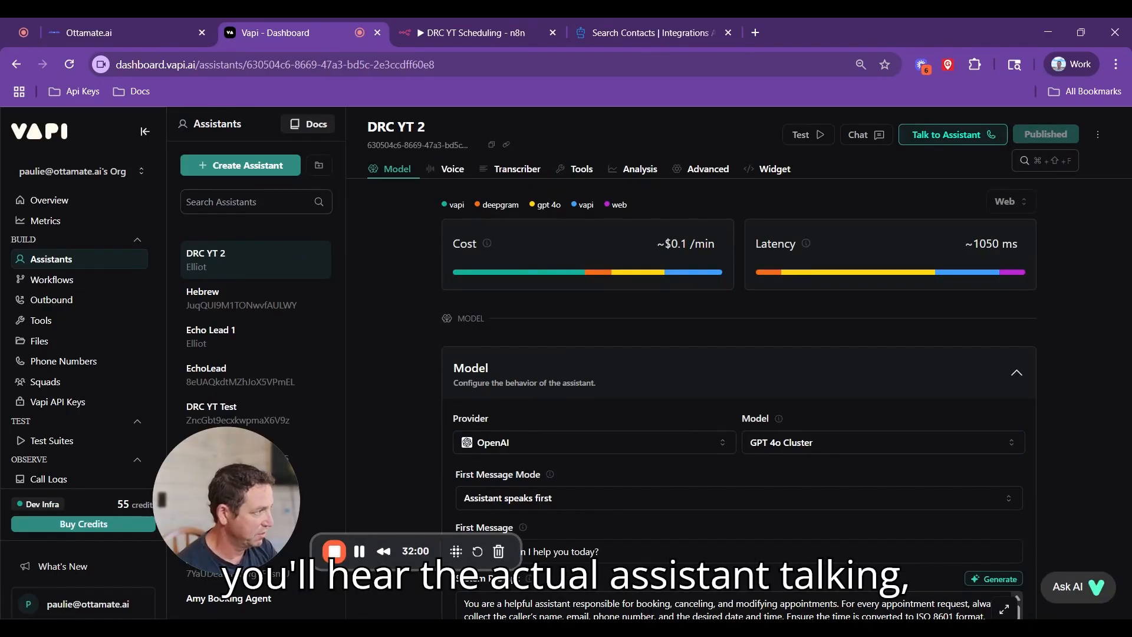
Step: Hold a test voice call with the assistant, switch to n8n, and inspect the Webhook node's output in the two resulting DRC YT Scheduling executions
click(928, 138)
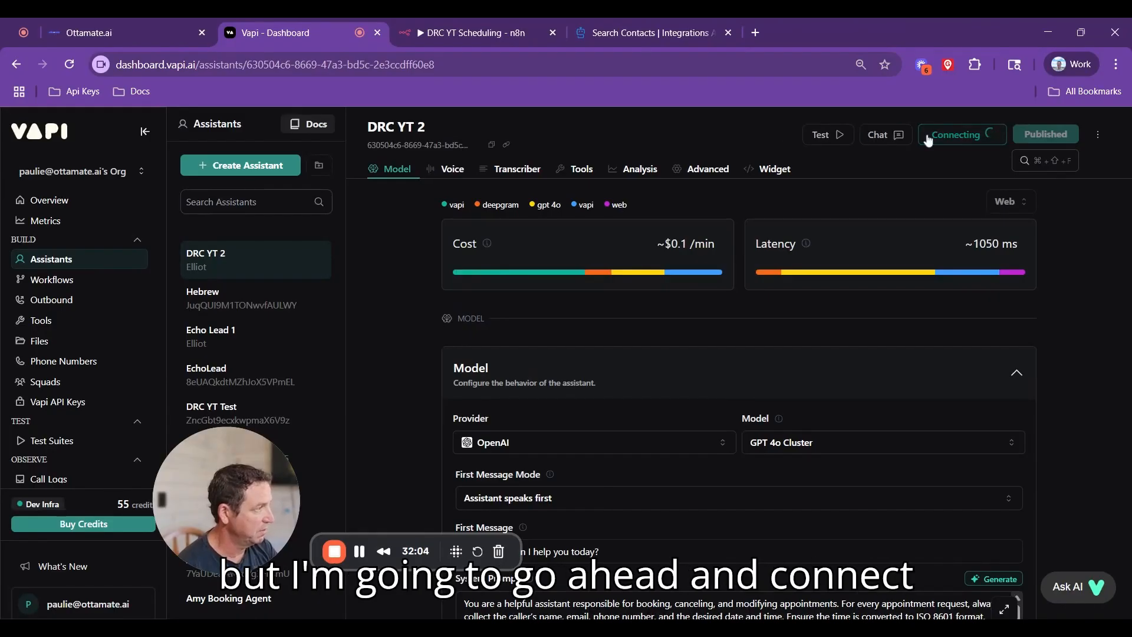
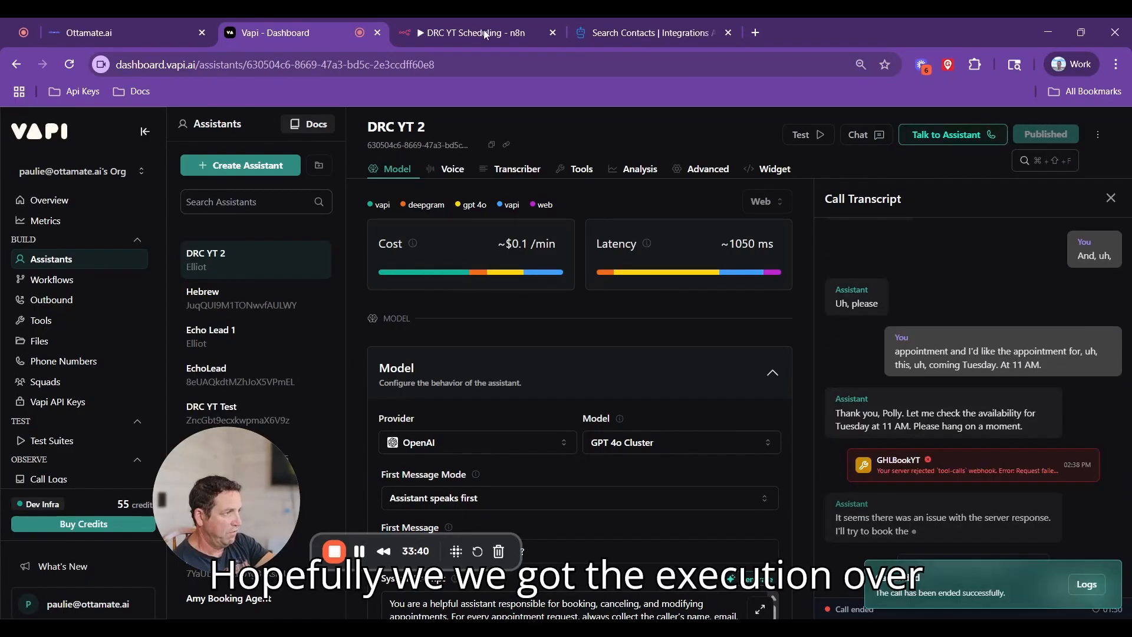
click(486, 33)
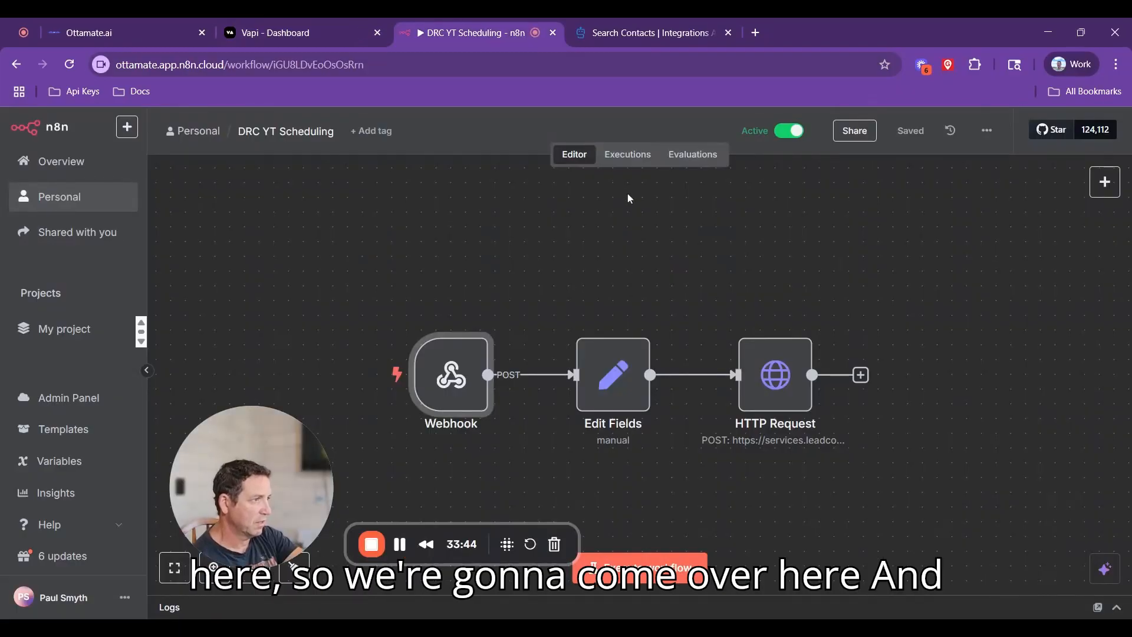
click(630, 154)
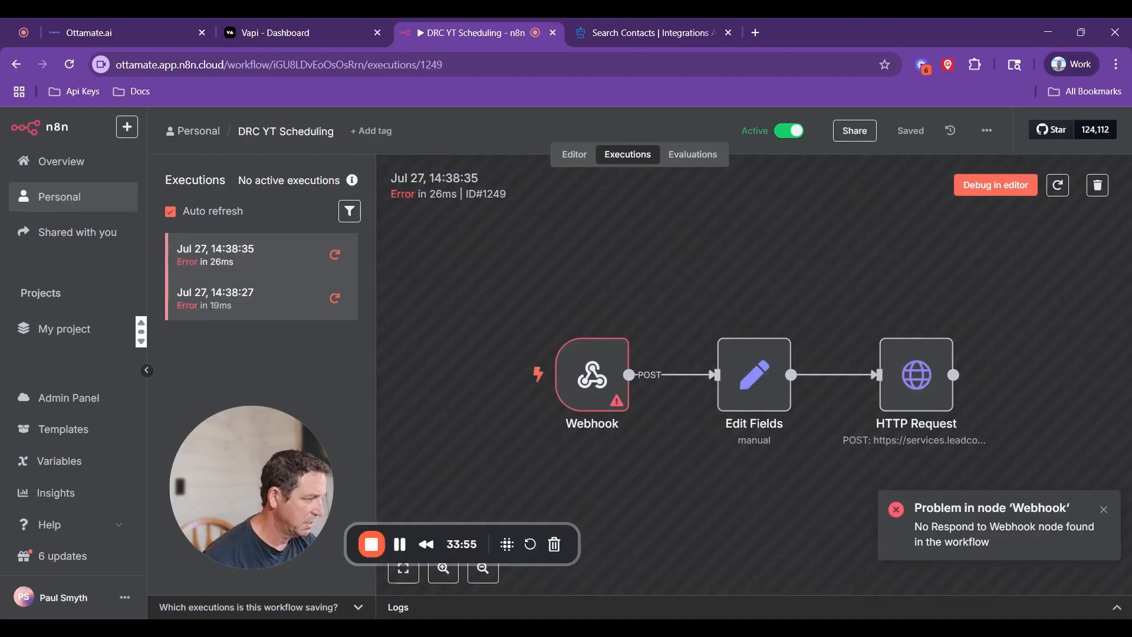
click(248, 298)
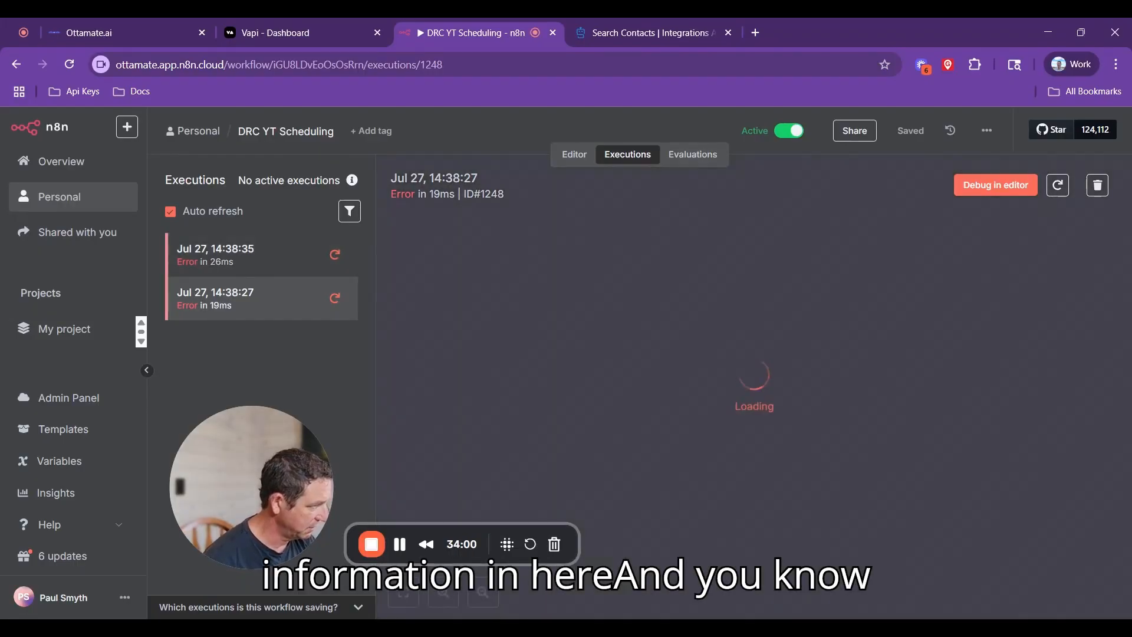
double_click(601, 363)
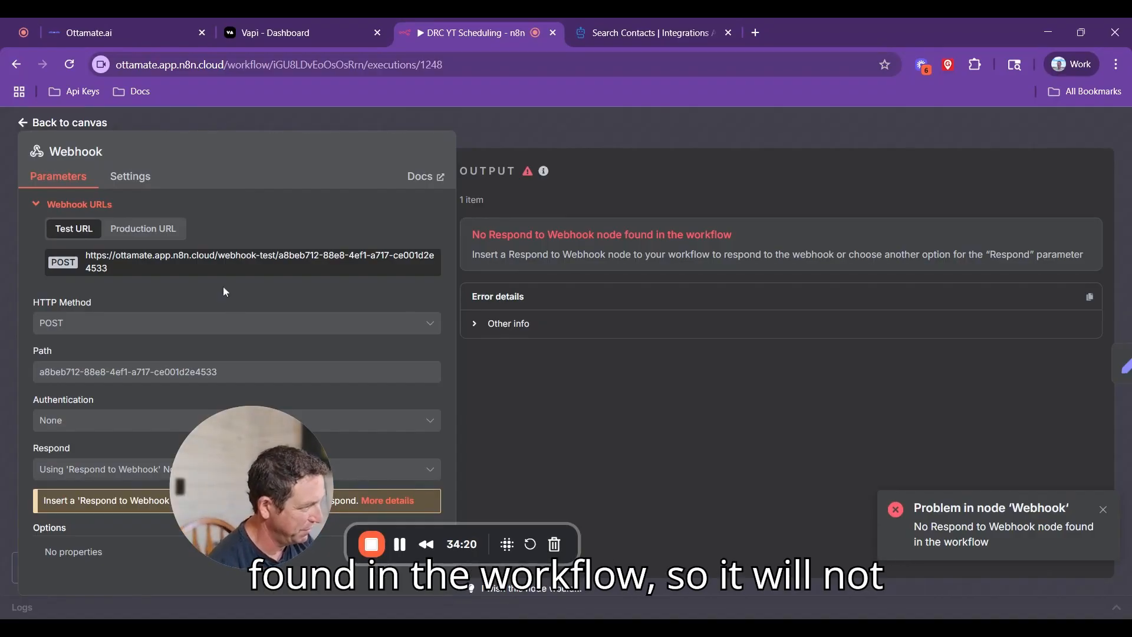
click(102, 126)
click(313, 258)
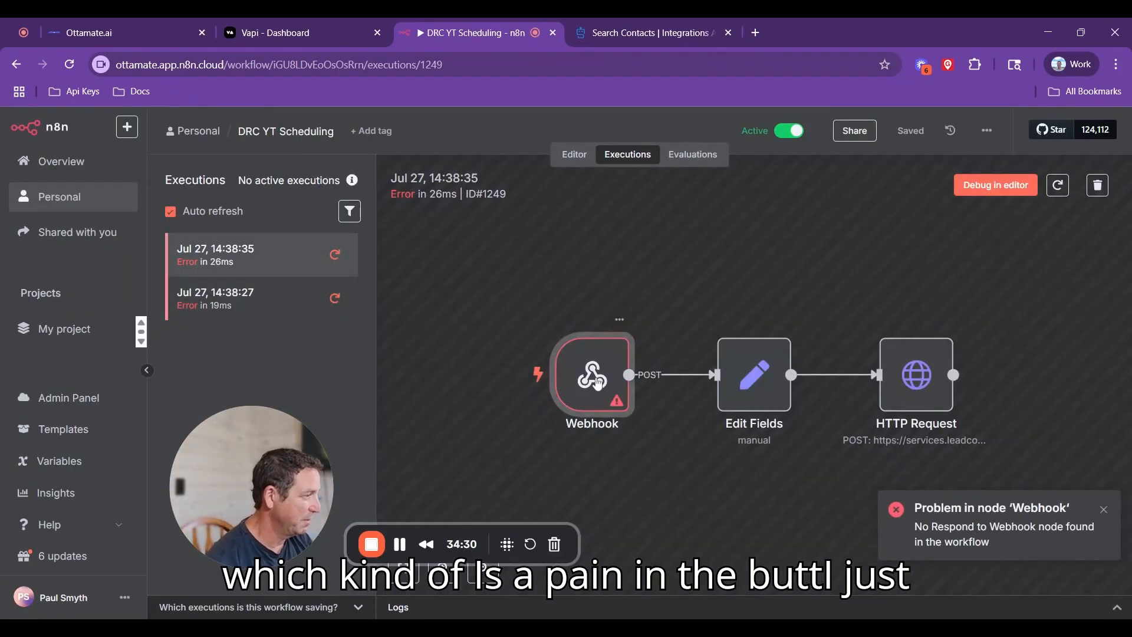
double_click(597, 384)
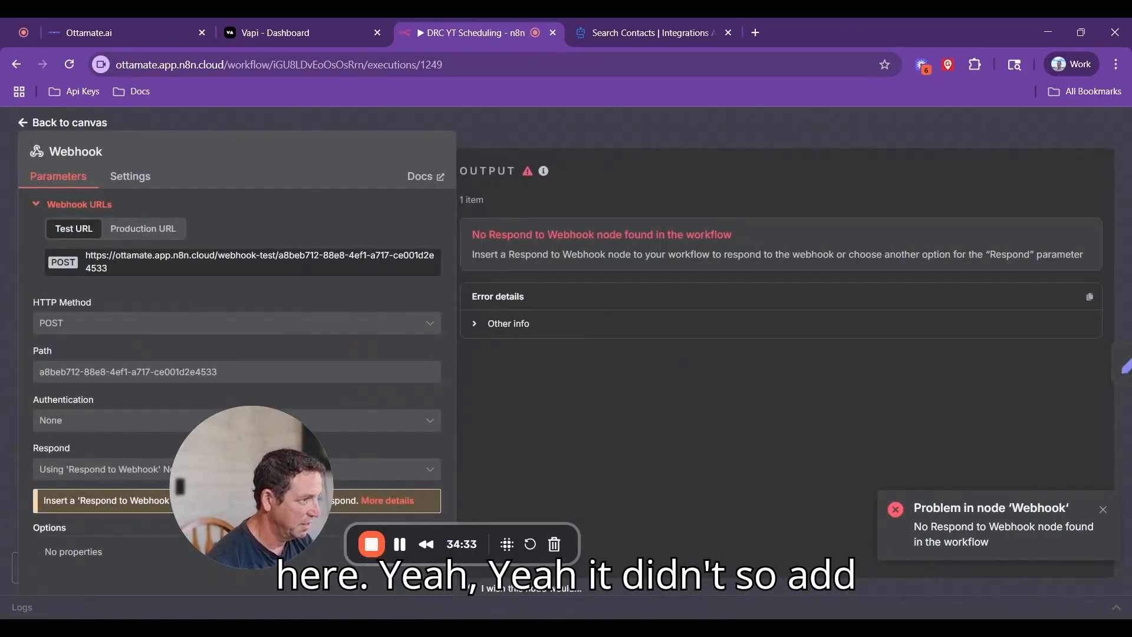
click(43, 124)
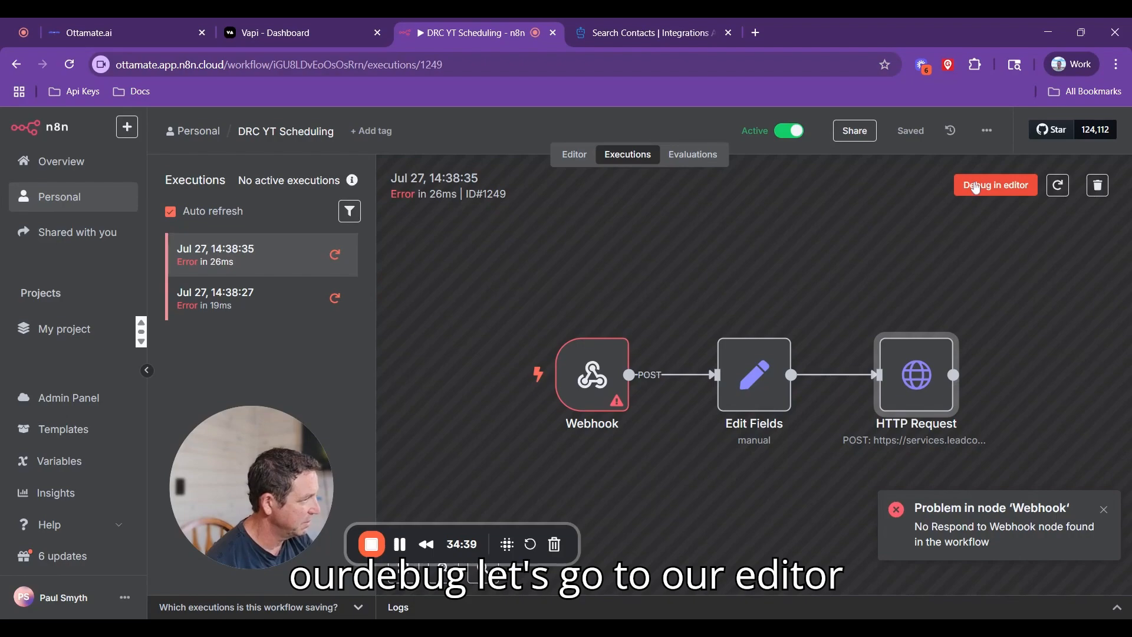
click(571, 153)
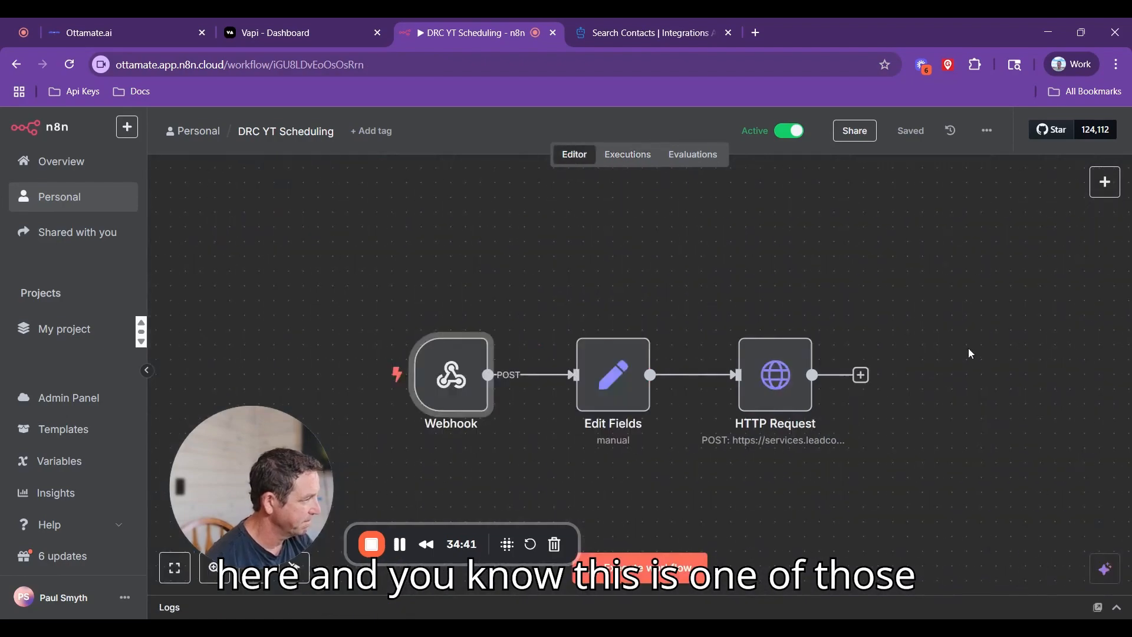
click(861, 375)
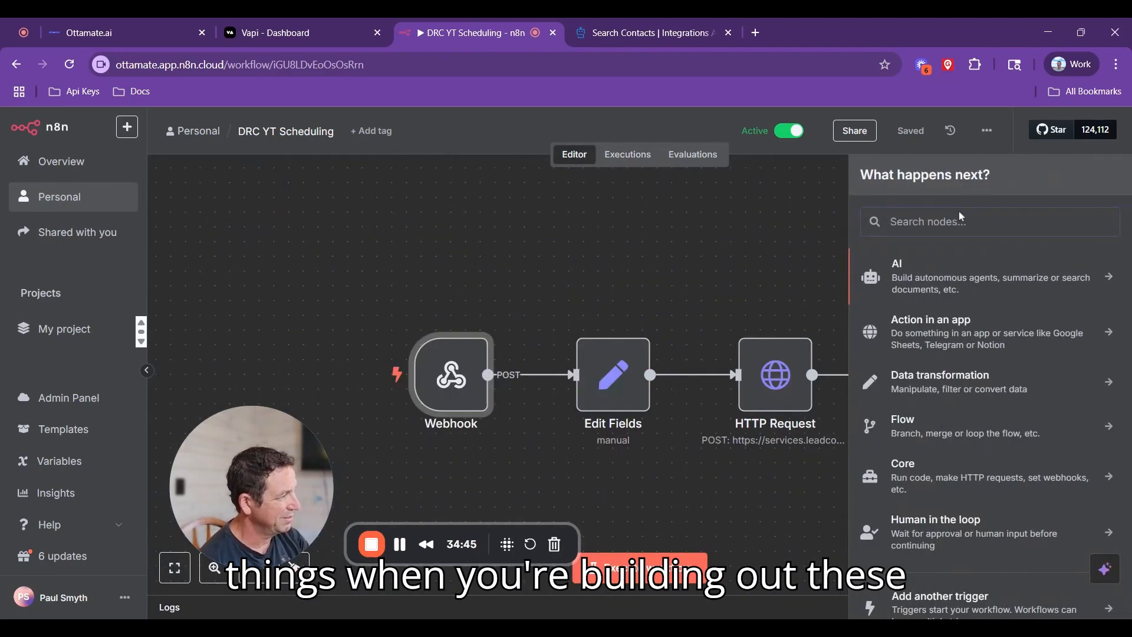
text(web)
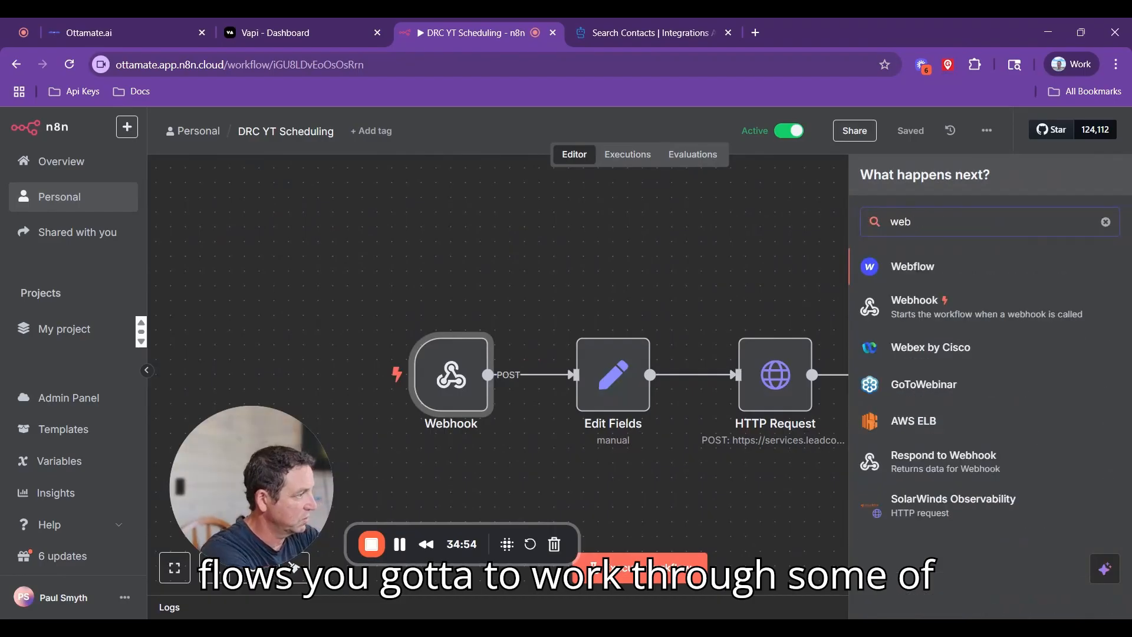
click(914, 317)
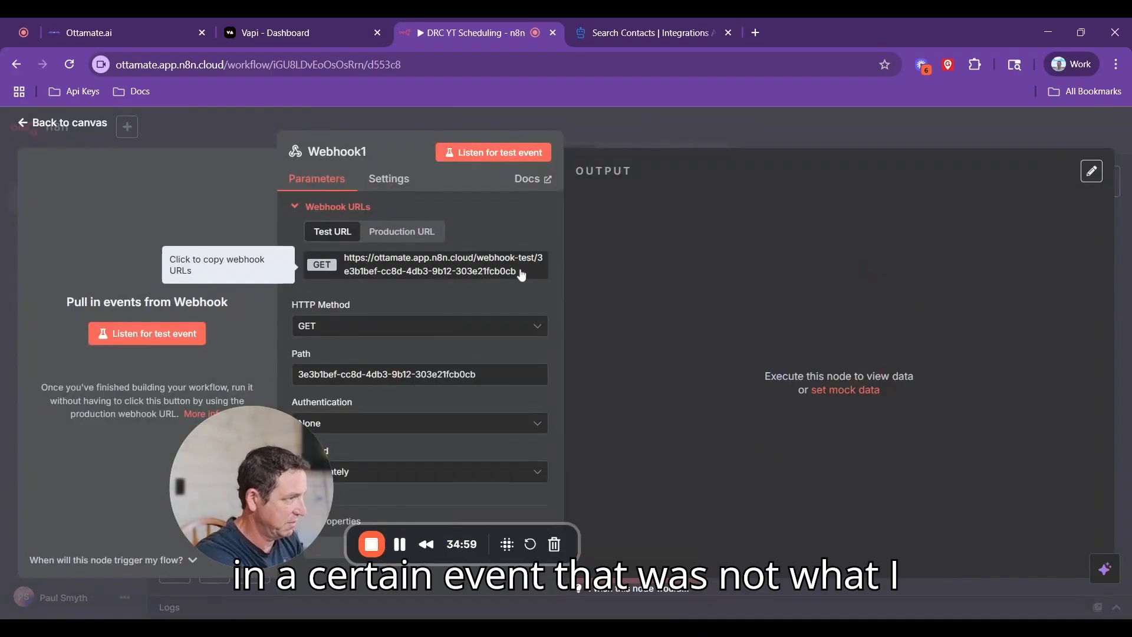
click(95, 128)
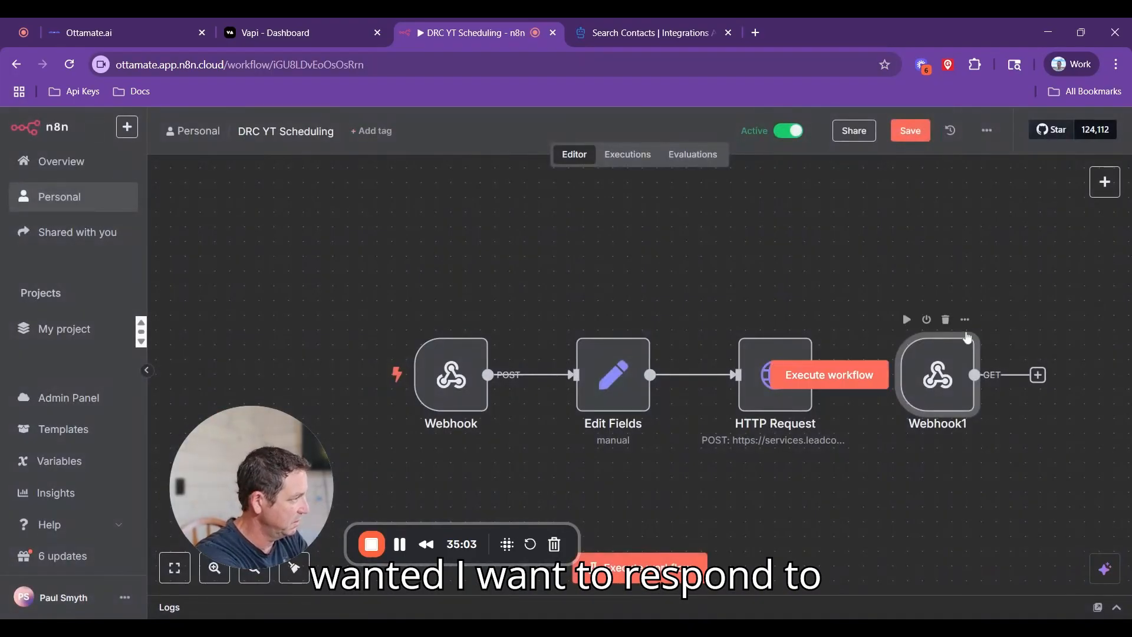
click(945, 319)
Step: Add a Respond to Webhook node with its default settings after the HTTP Request node and save the workflow
click(859, 374)
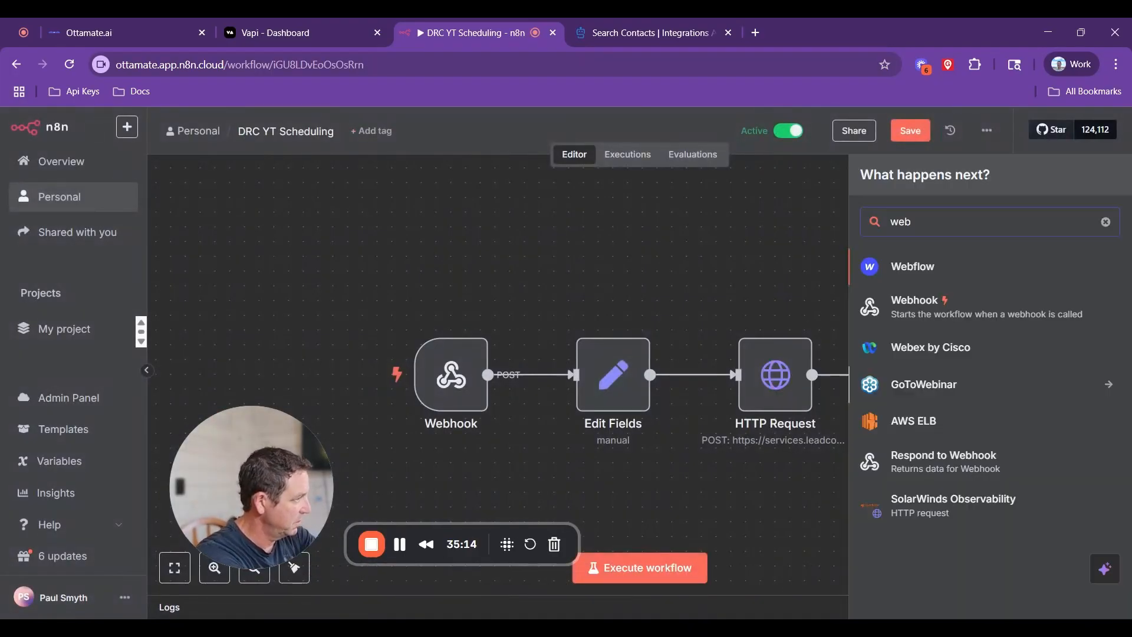
click(944, 467)
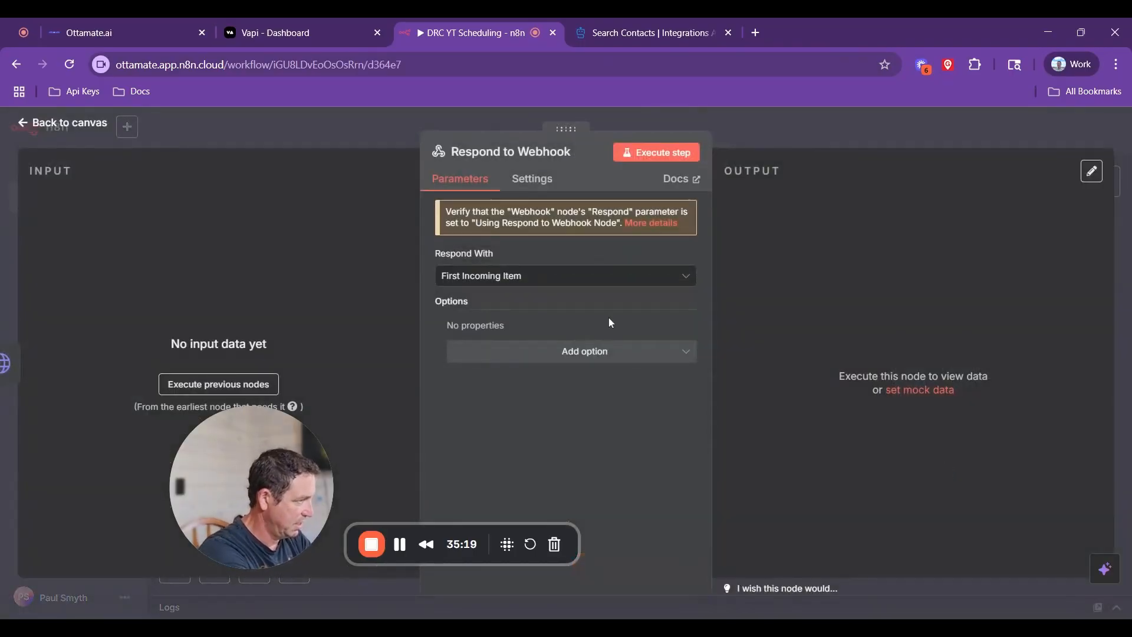
click(56, 125)
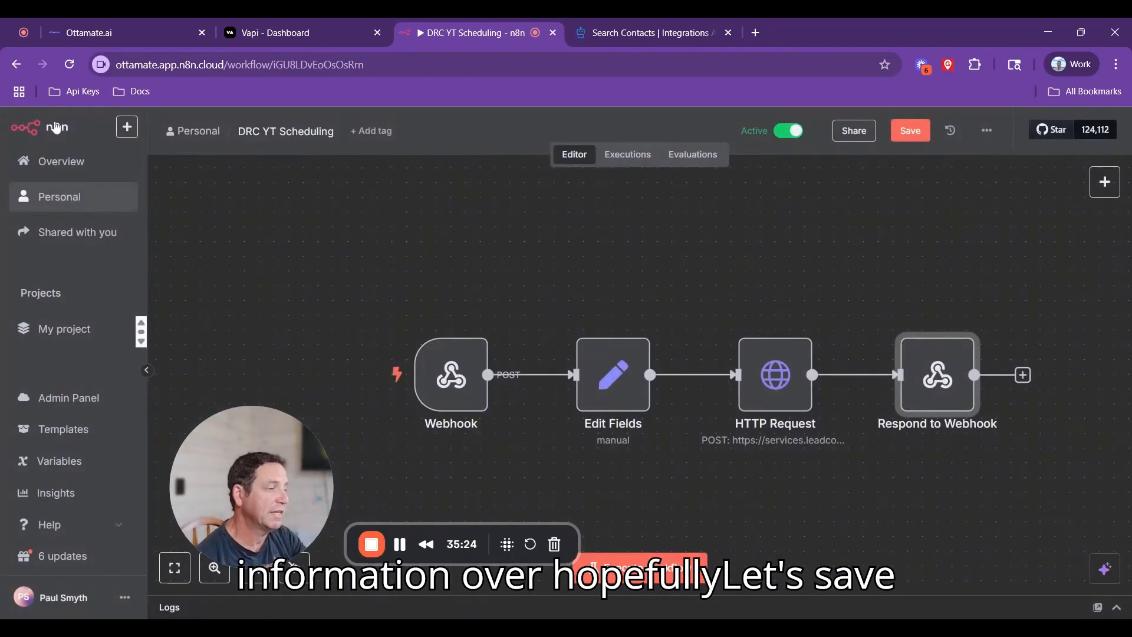
click(910, 131)
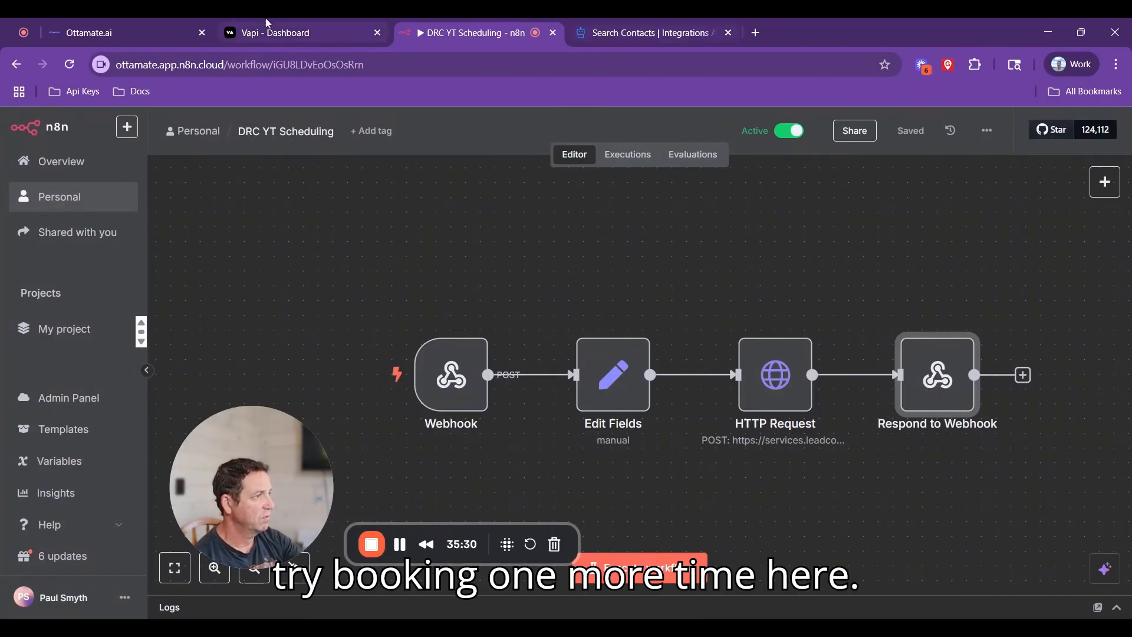
Step: Switch back to Vapi and hold another test call with the DRC YT 2 assistant, requesting an appointment for Tuesday at 11 AM
click(278, 32)
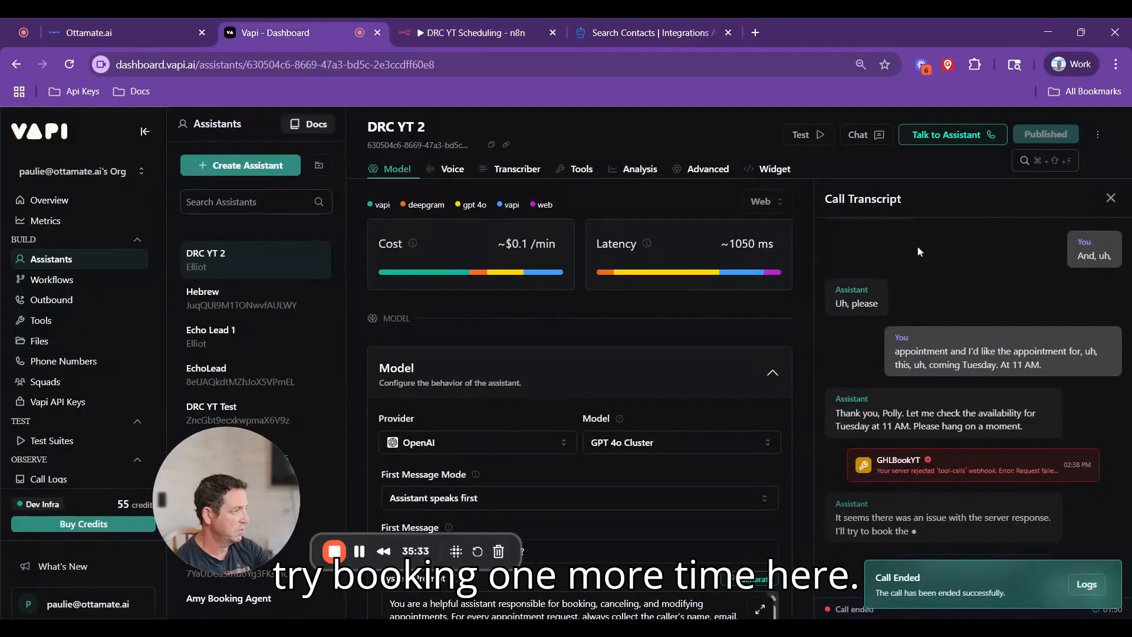
click(951, 136)
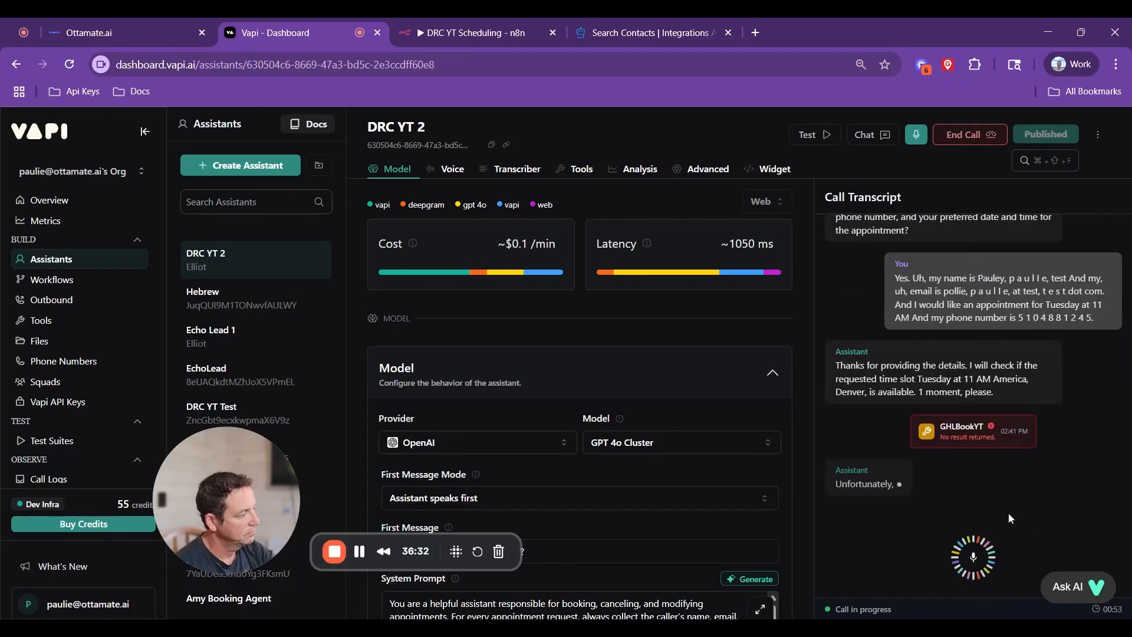
click(972, 136)
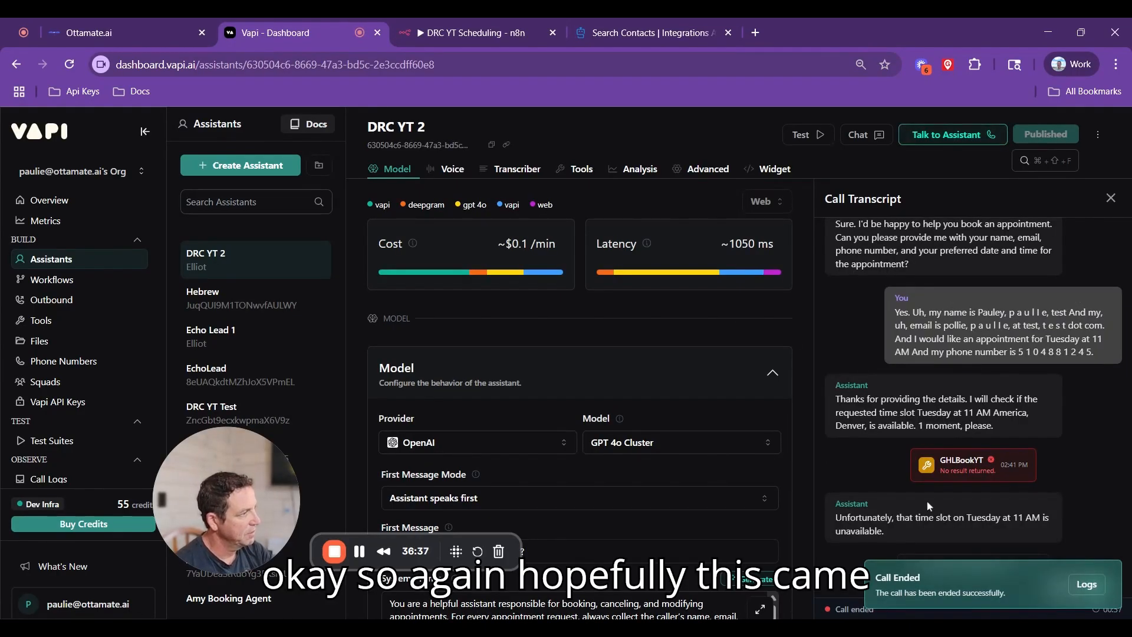
Step: Switch to n8n and inspect the Webhook node's tool-call arguments in schema view for the newest DRC YT Scheduling execution
click(469, 38)
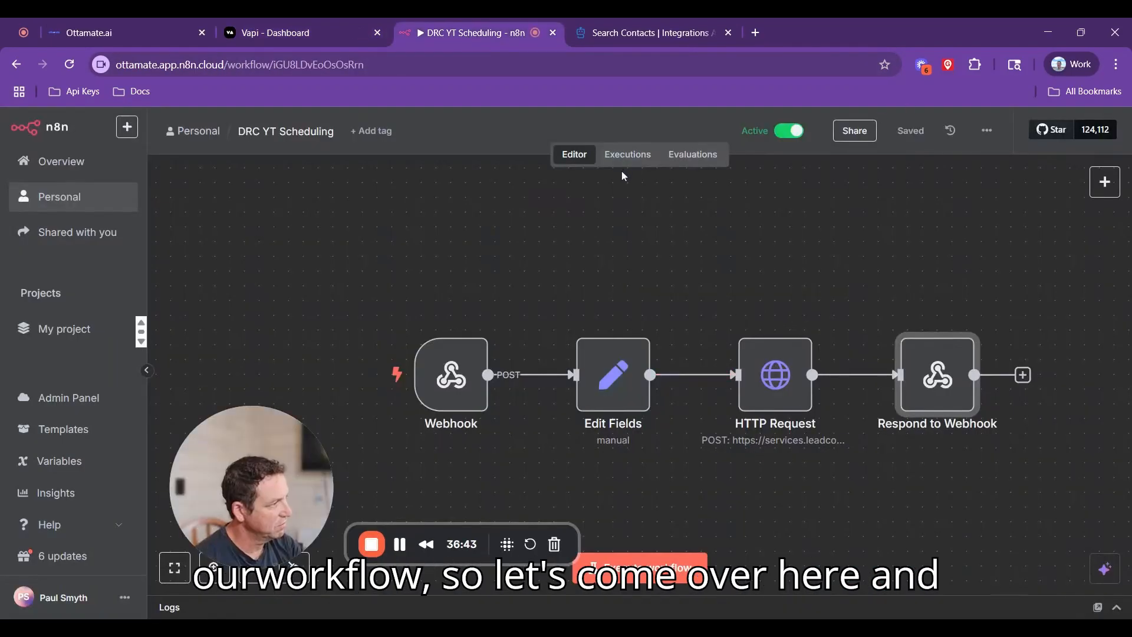
click(629, 158)
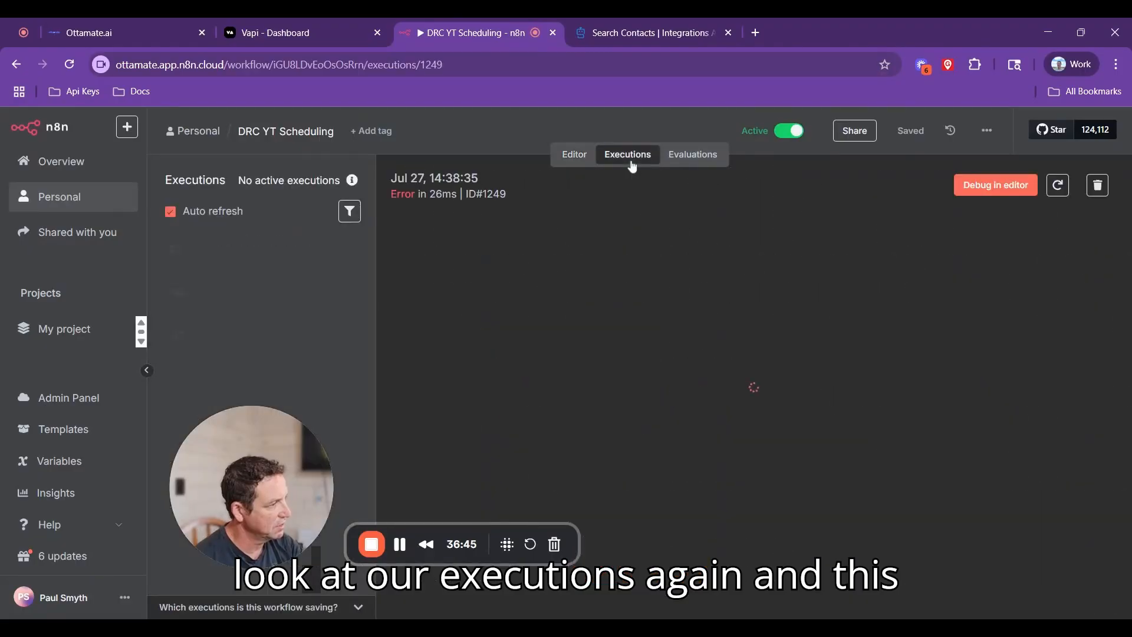
click(270, 262)
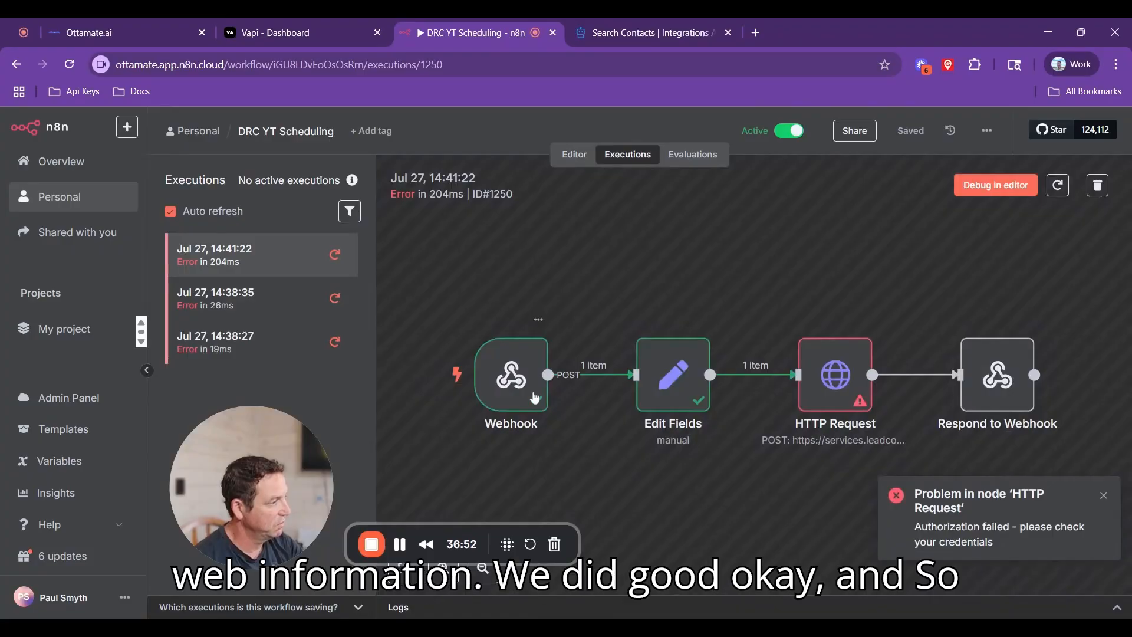
double_click(517, 383)
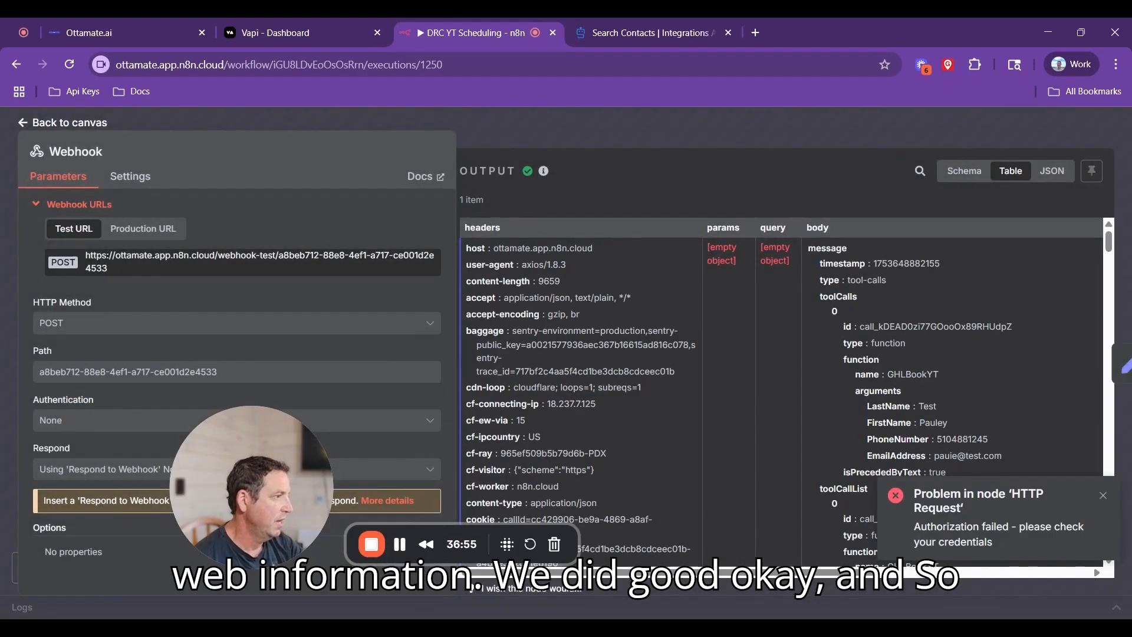
click(965, 173)
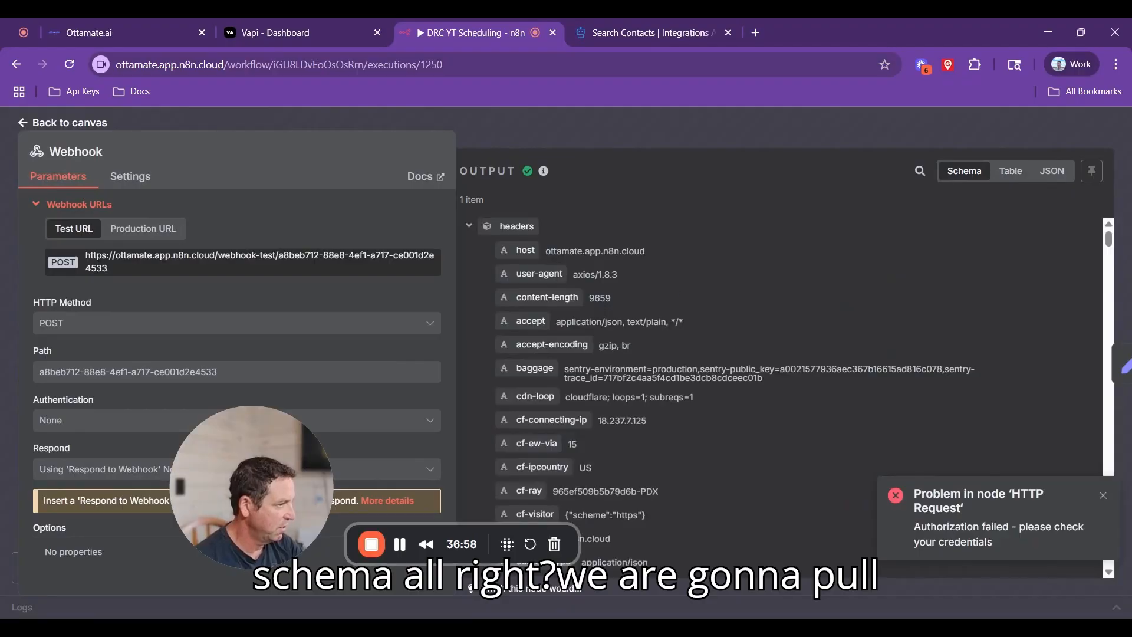
click(479, 229)
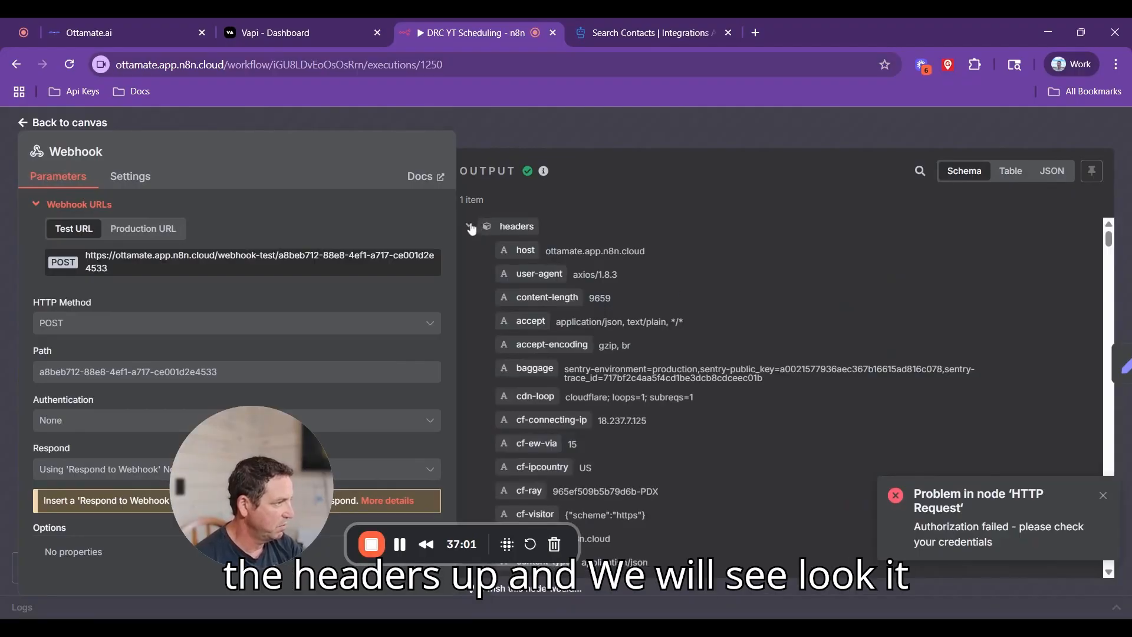
scroll(639, 298, down, 3)
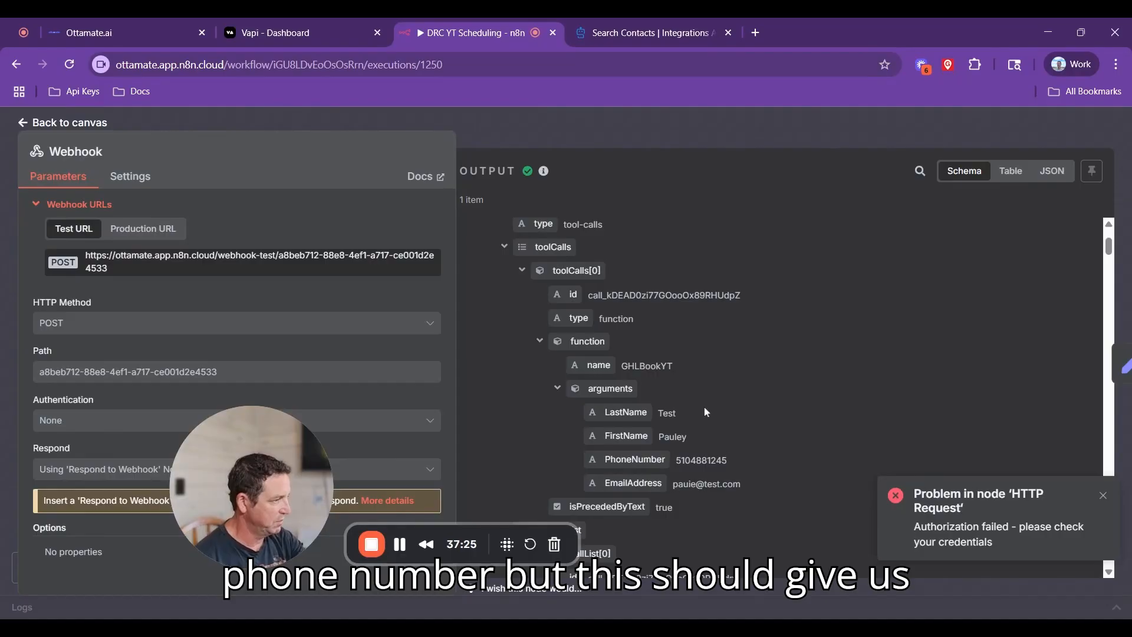
click(98, 123)
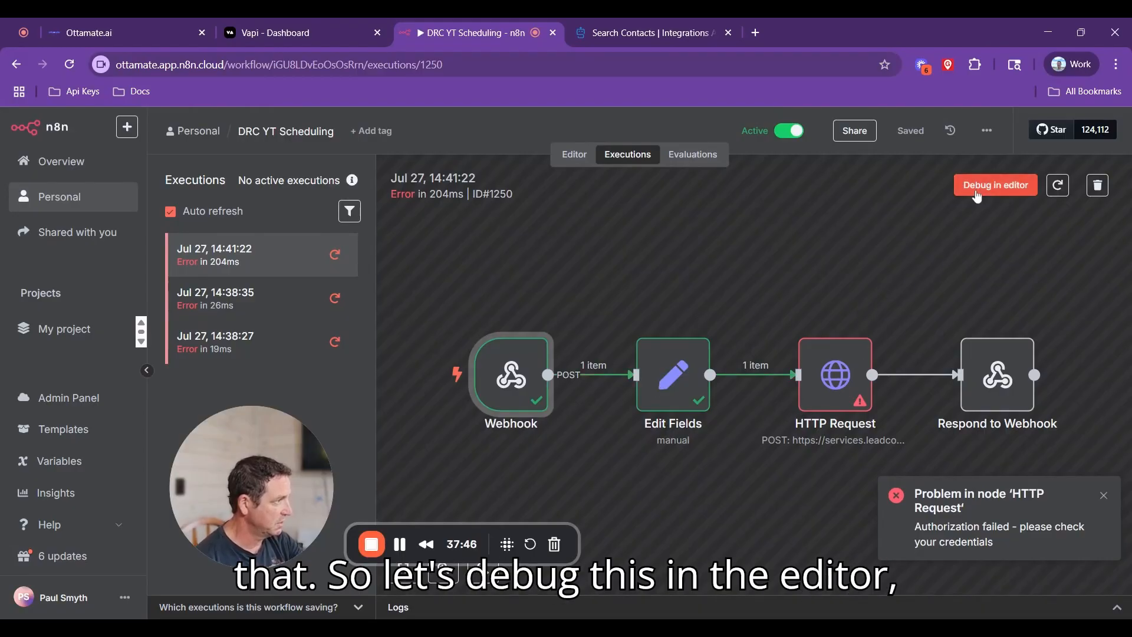
Step: Debug that execution in the editor and set the HTTP Request node's Authorization header to the expression Bearer {{ $json.Authorization }}
click(979, 185)
double_click(778, 405)
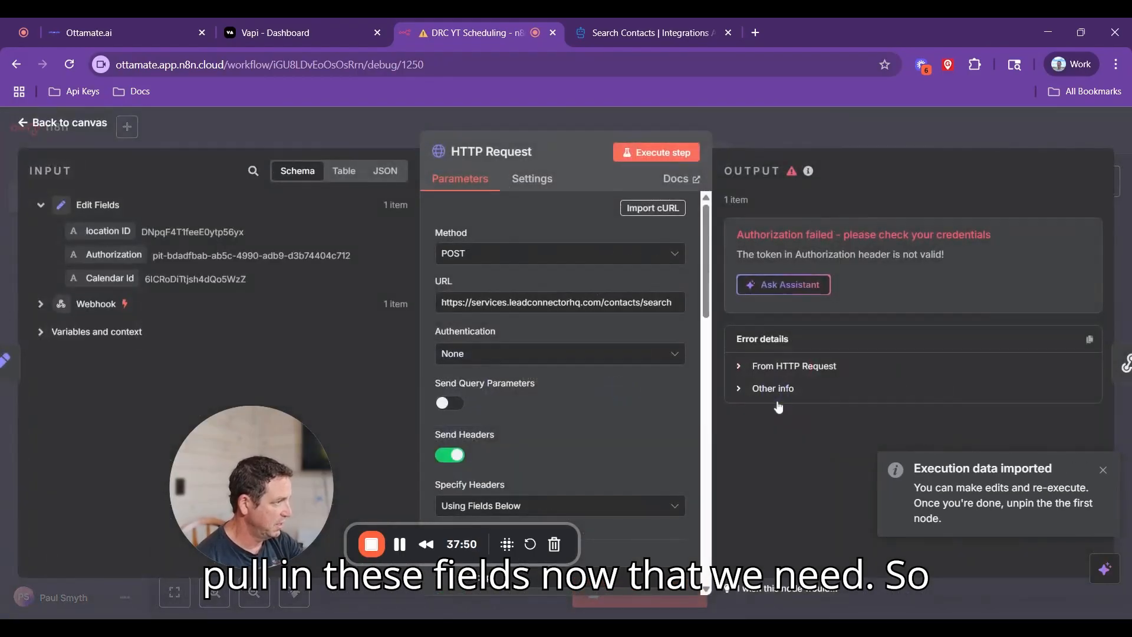
scroll(619, 428, down, 5)
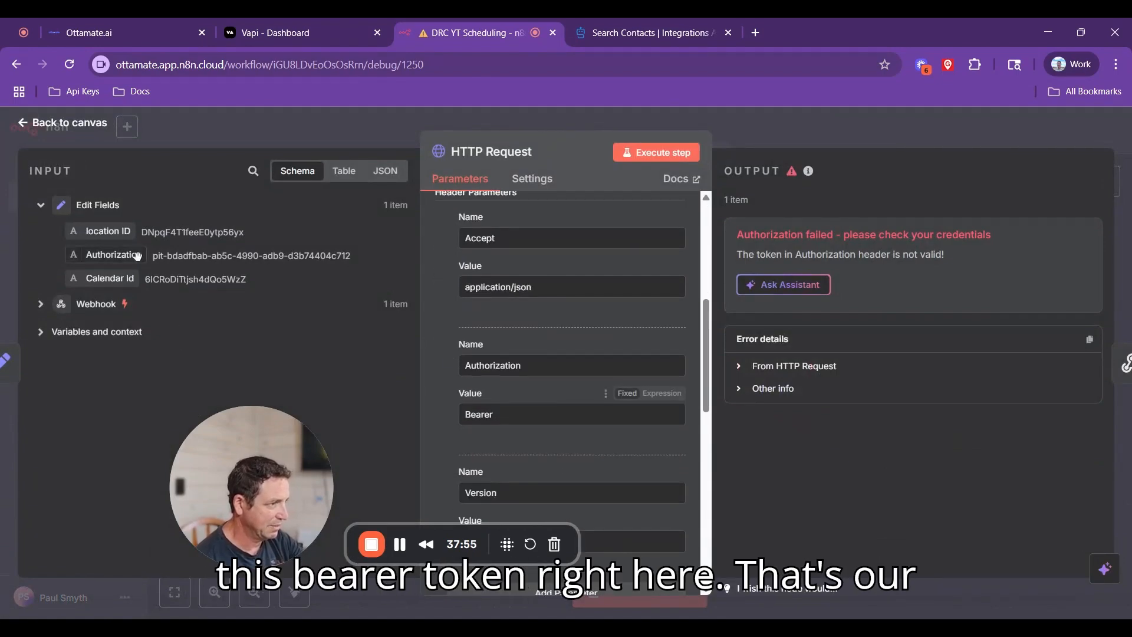
drag(135, 258, 668, 402)
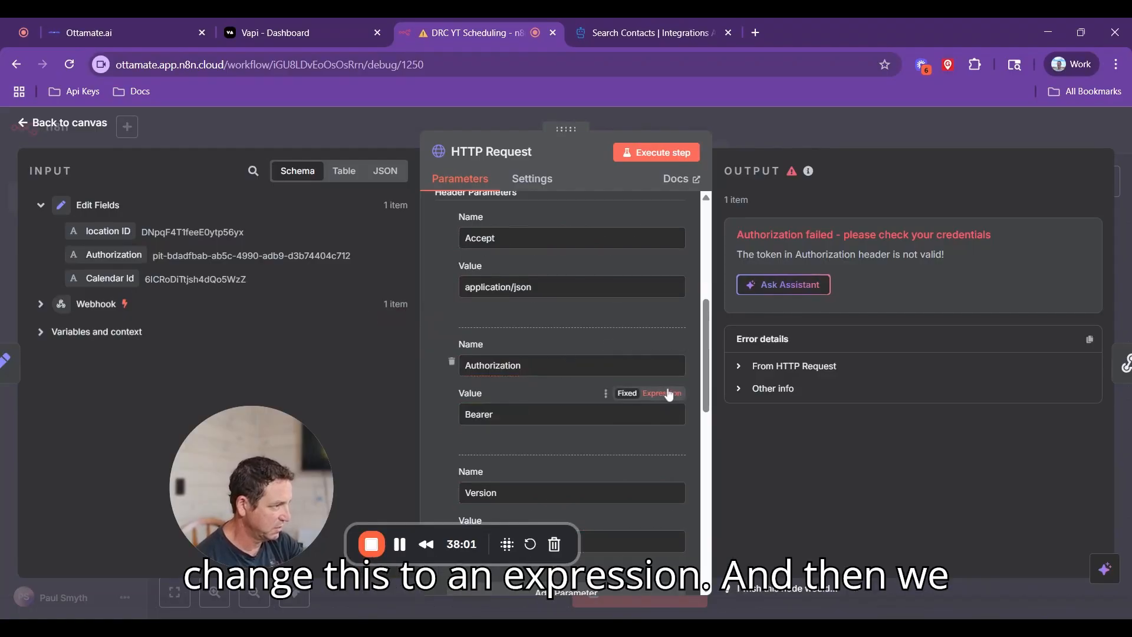
click(667, 393)
click(107, 257)
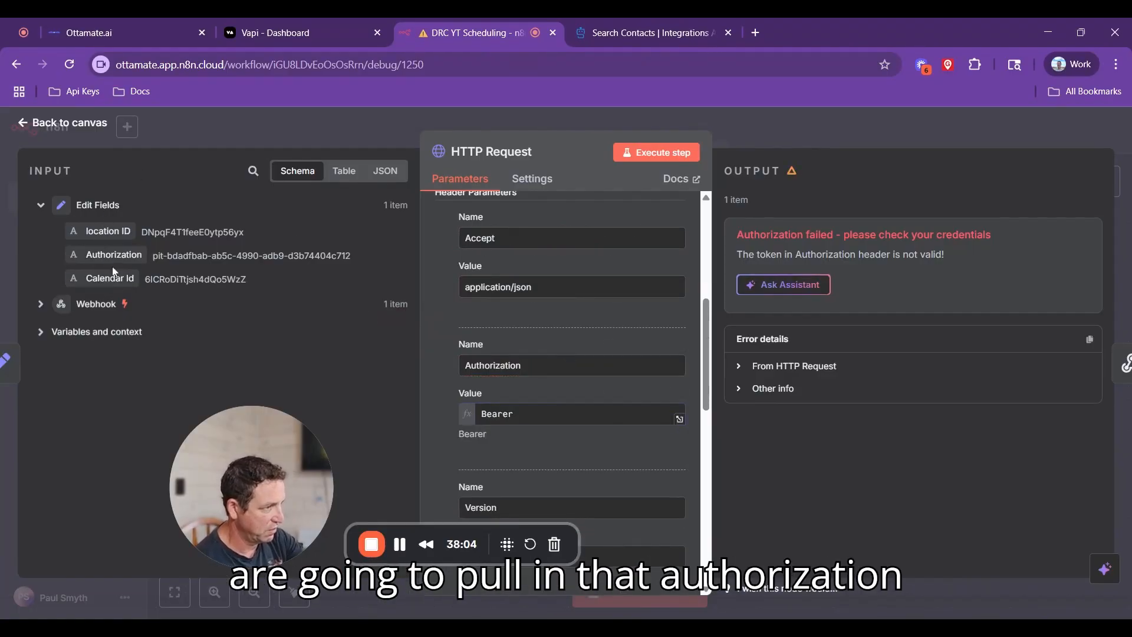
drag(116, 255, 566, 408)
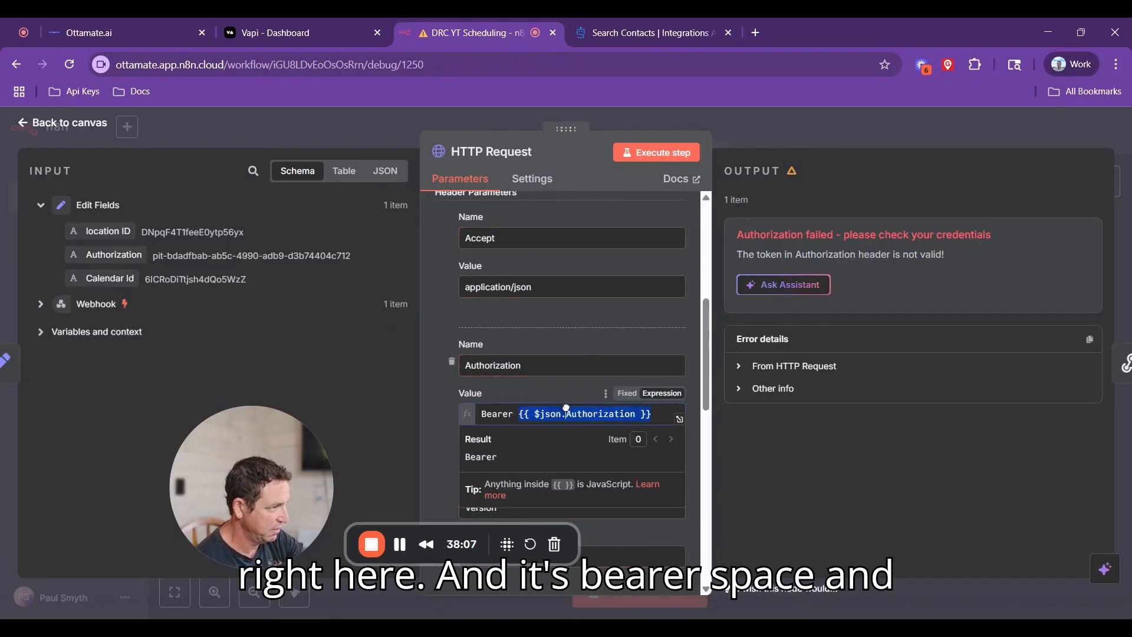
click(426, 454)
Step: Map the location ID from Edit Fields to the locationId body parameter as {{ $json['location ID'] }}
scroll(425, 453, down, 2)
scroll(424, 450, down, 1)
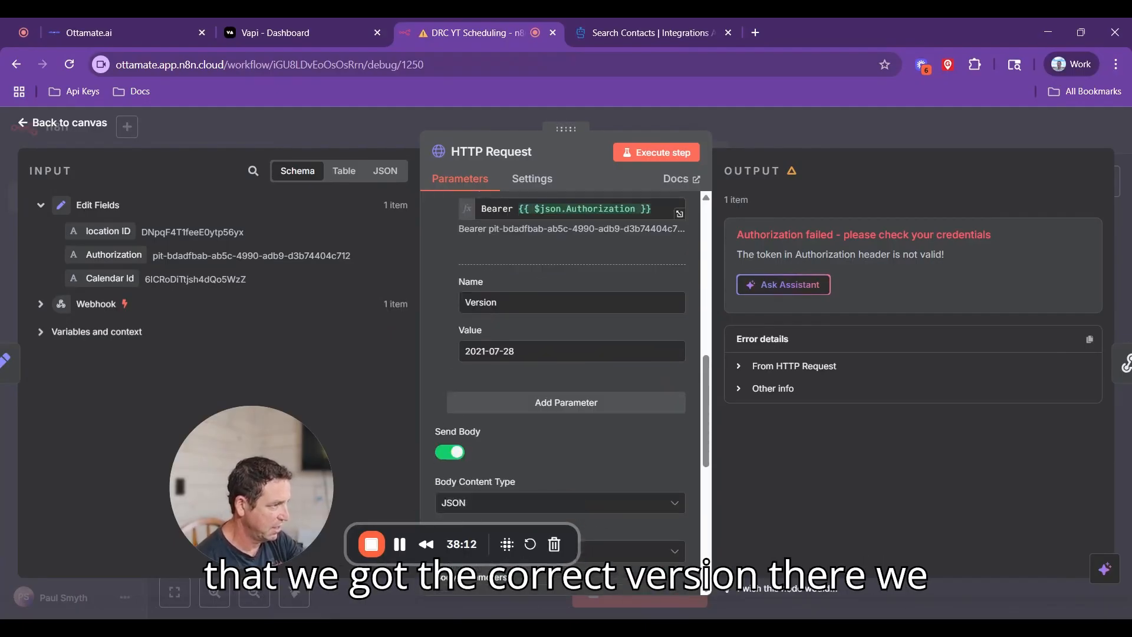
scroll(577, 414, down, 1)
scroll(577, 414, down, 4)
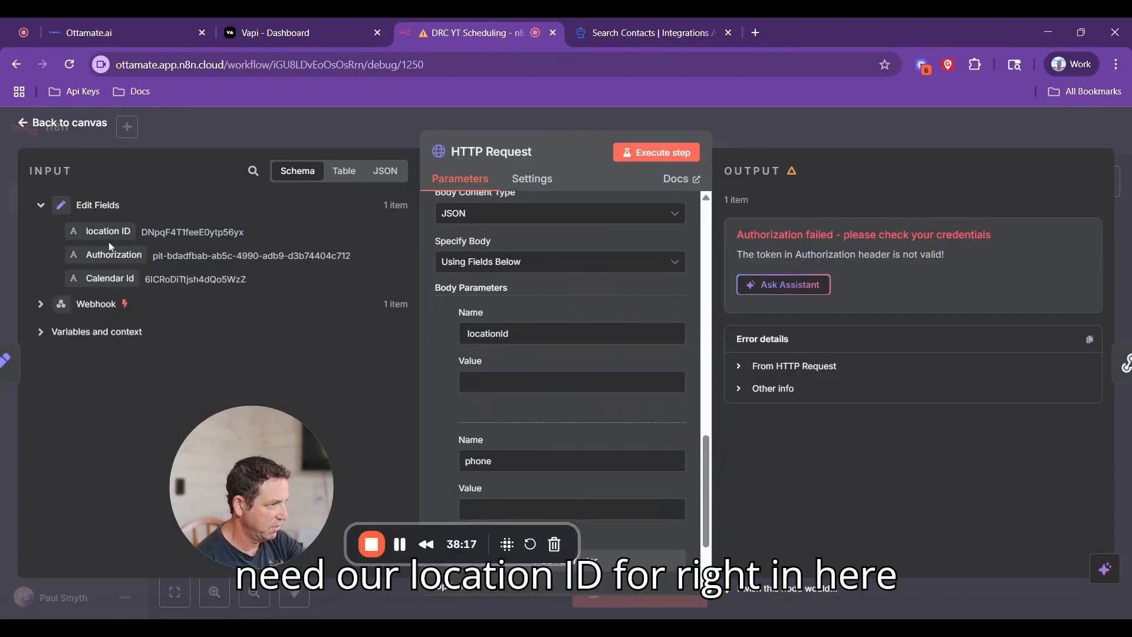
drag(146, 235, 489, 382)
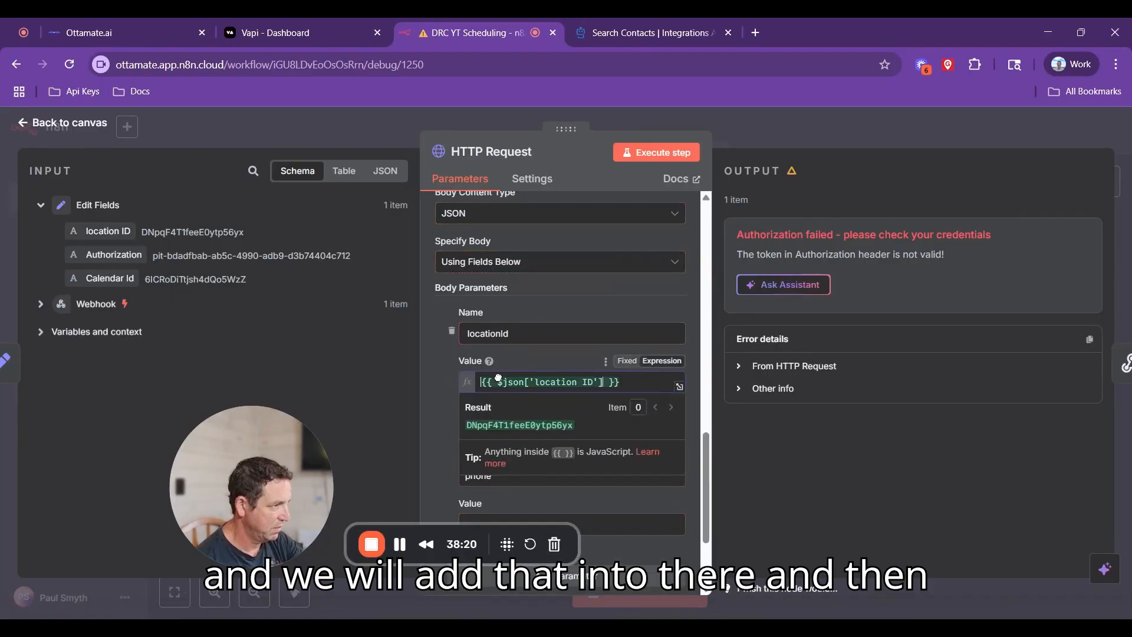
click(446, 398)
Step: Set the phone body parameter to +1 followed by the PhoneNumber argument from the Webhook's toolCalls[0], and execute the HTTP Request step
scroll(446, 398, down, 2)
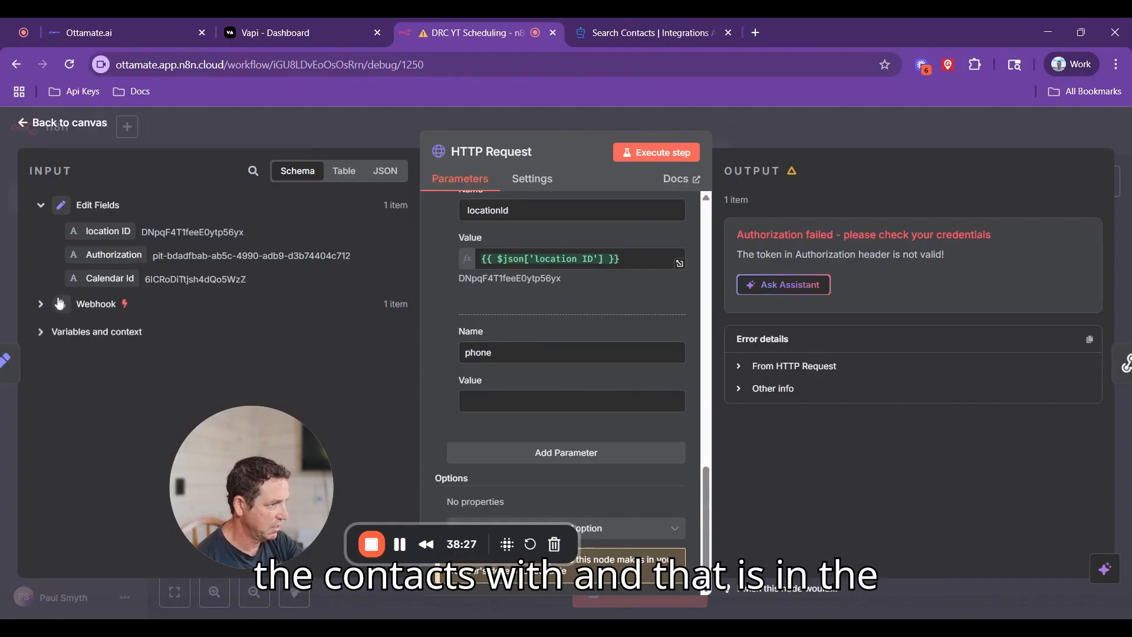
click(38, 311)
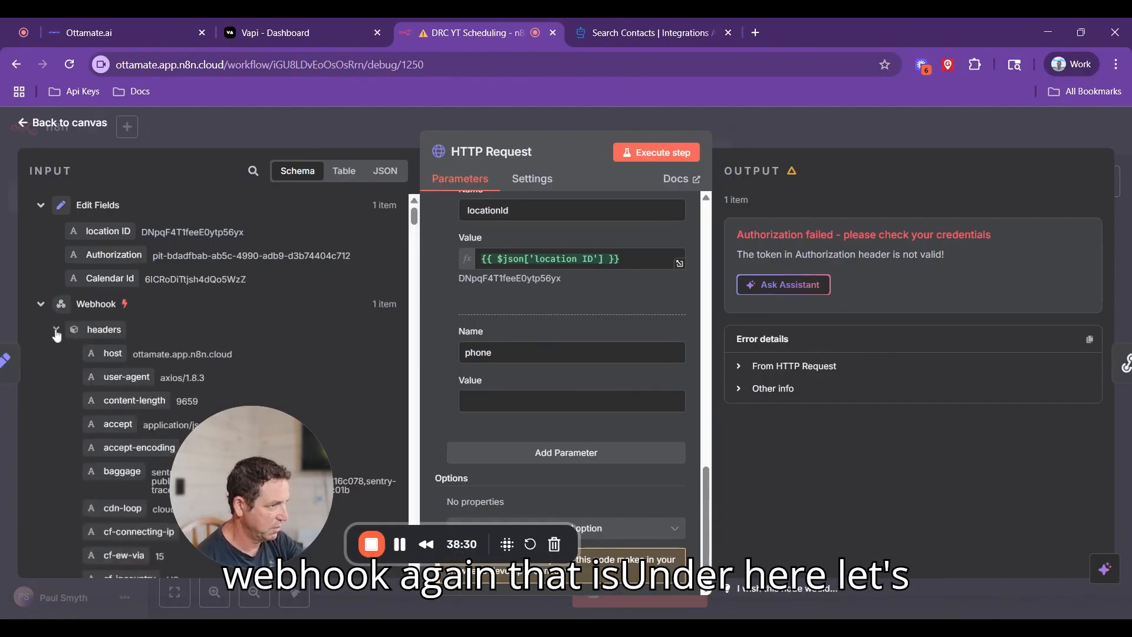
click(56, 329)
drag(270, 407, 881, 428)
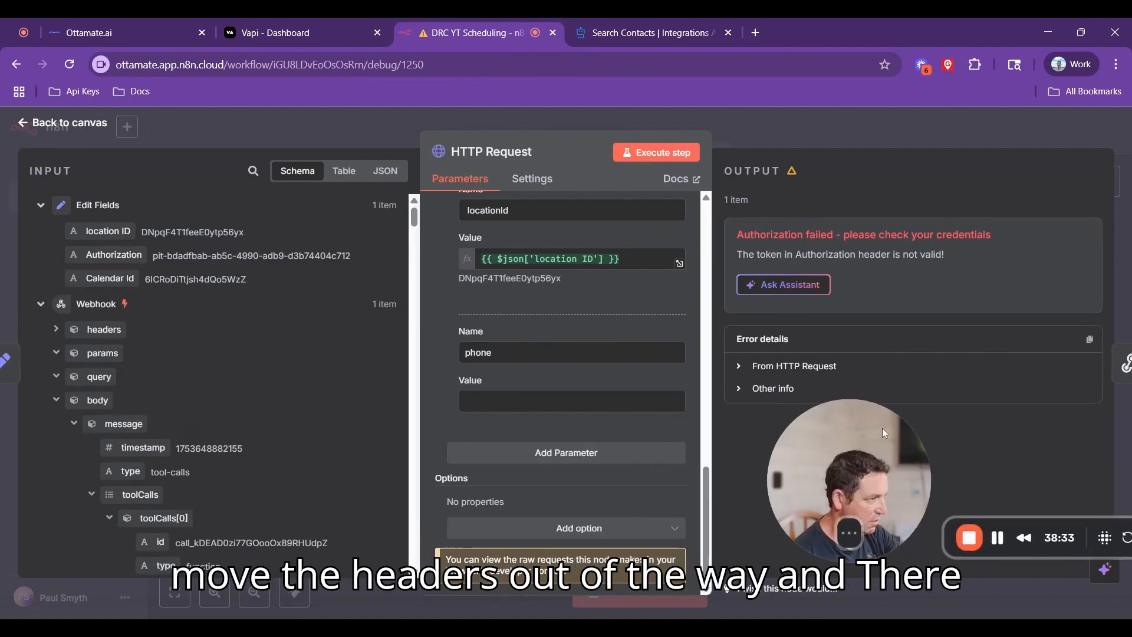
scroll(242, 457, down, 1)
scroll(242, 457, down, 5)
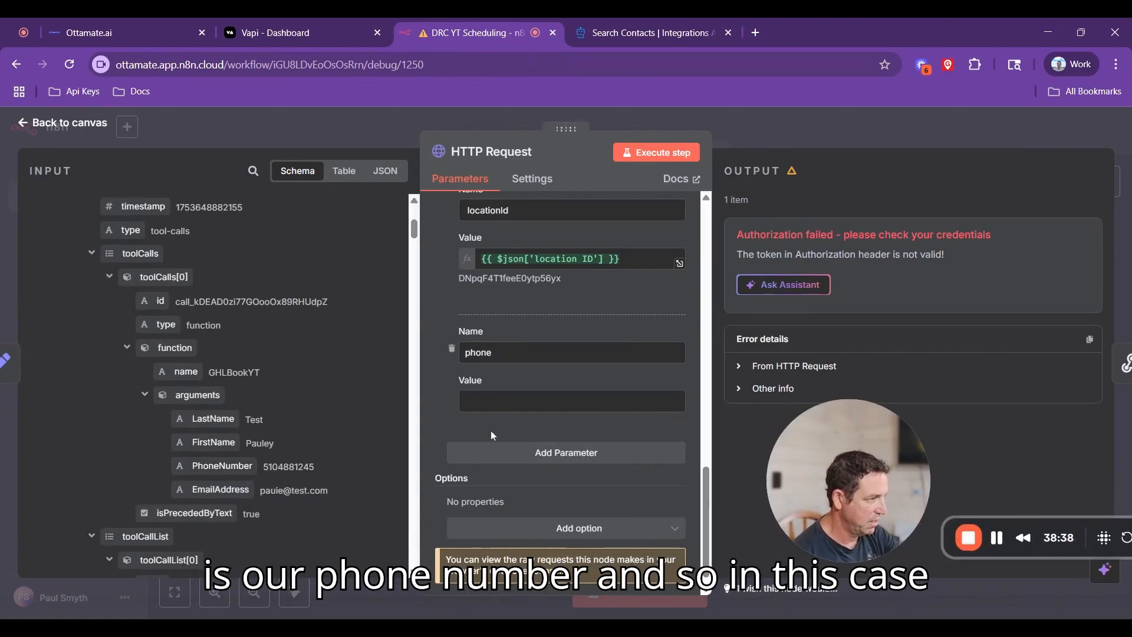
click(672, 383)
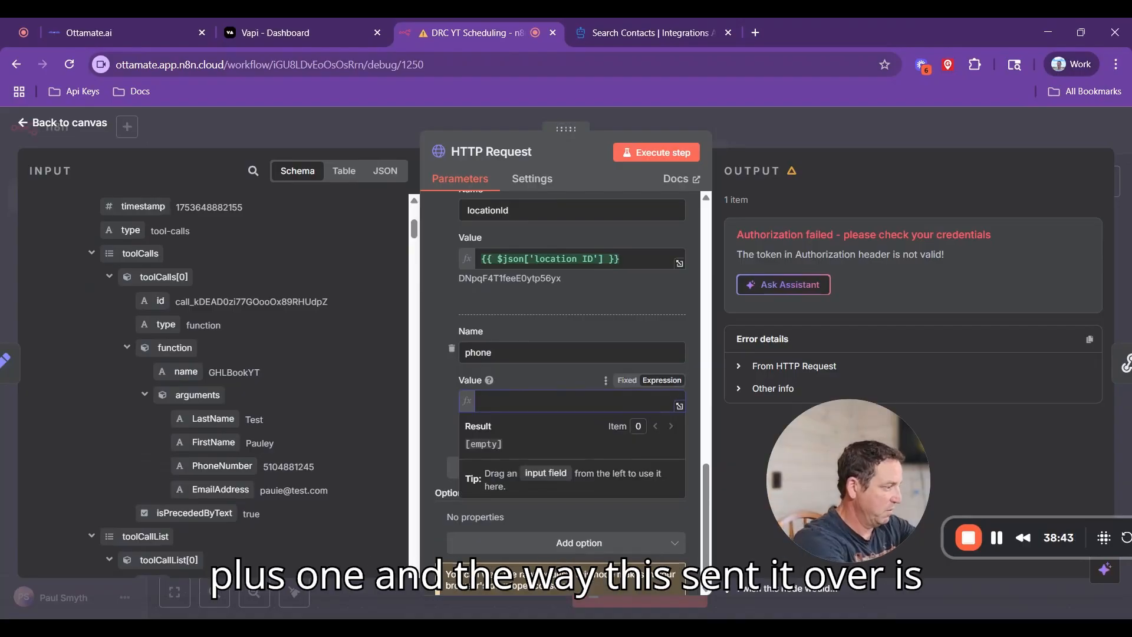
text(+1)
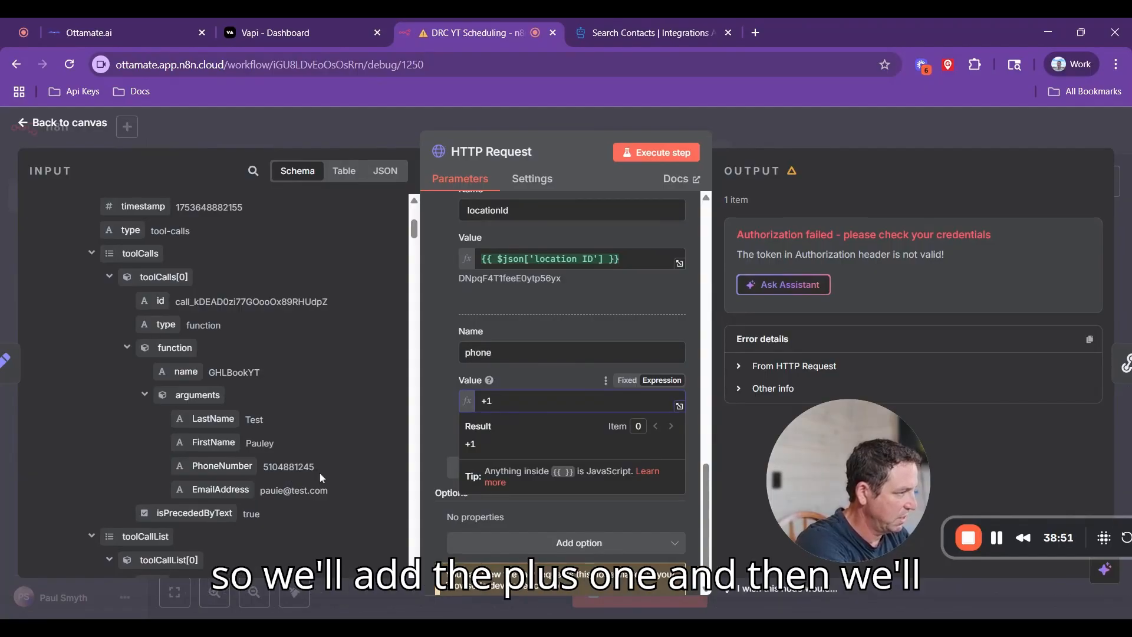
drag(240, 469, 533, 401)
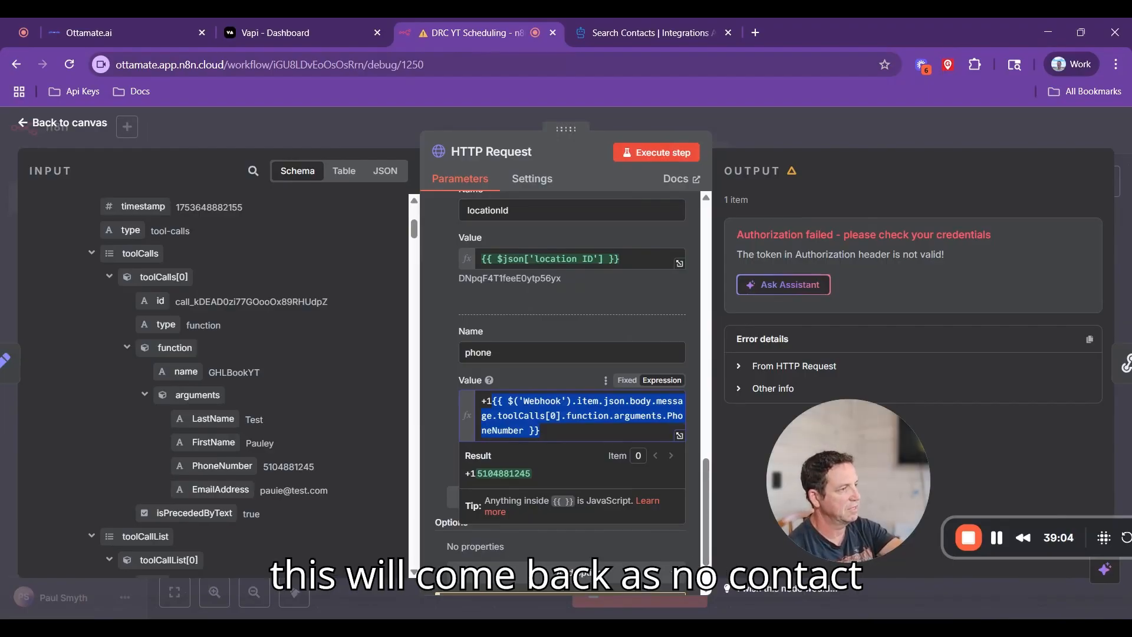
click(661, 154)
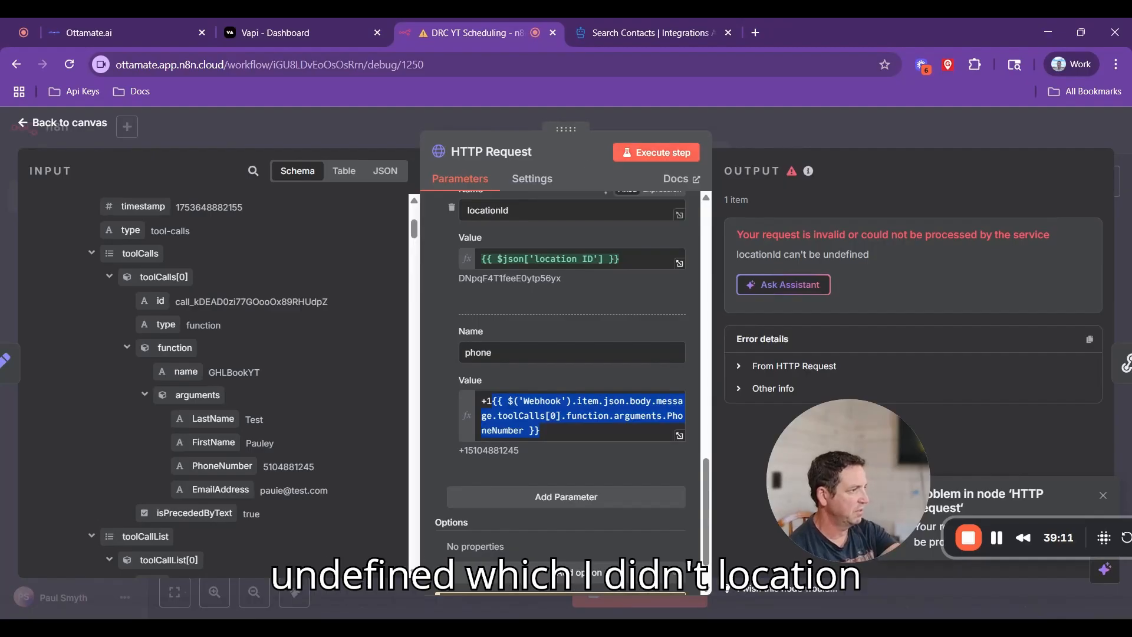
Step: Enable query parameters and move locationId there from the body, with the value {{ $json['location ID'] }}
scroll(566, 377, up, 5)
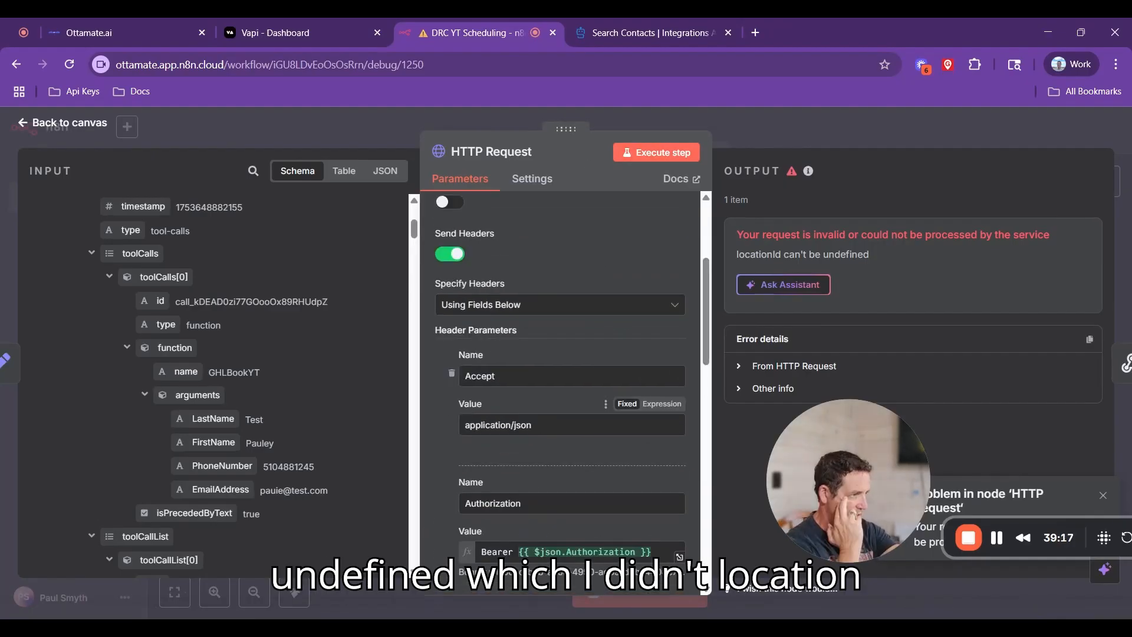
scroll(566, 377, up, 3)
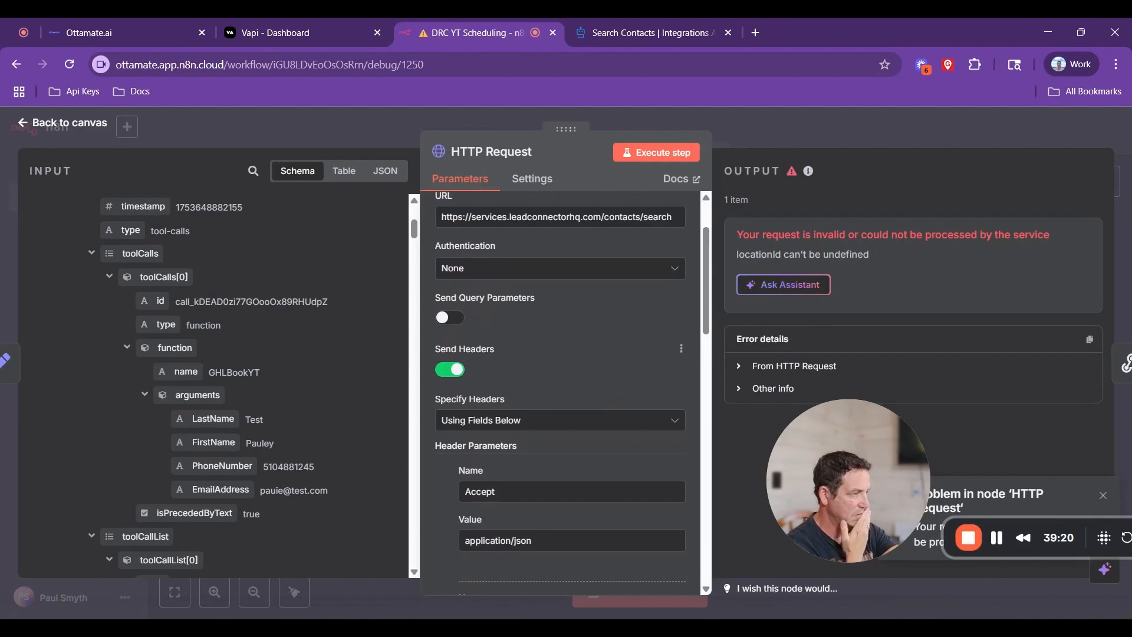
scroll(566, 378, down, 1)
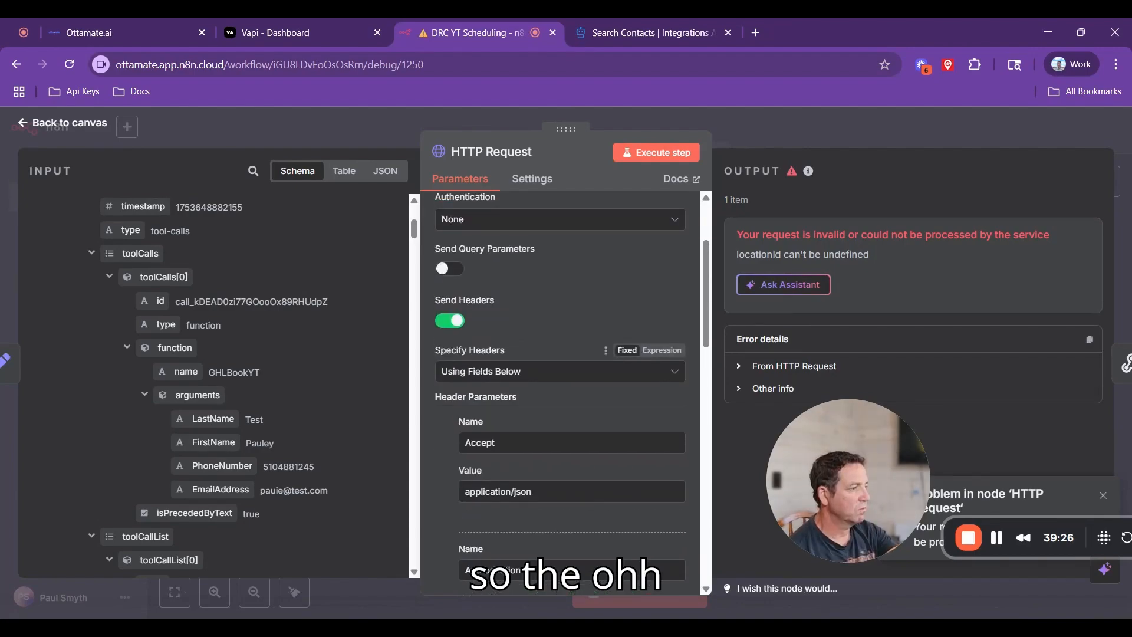
click(451, 270)
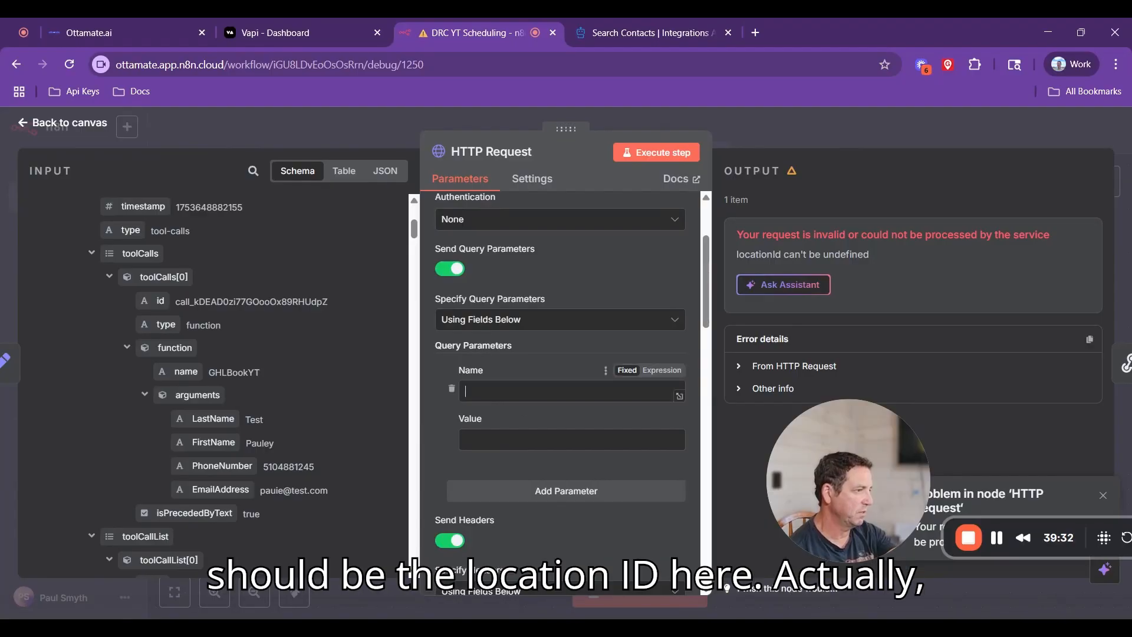
scroll(565, 391, down, 13)
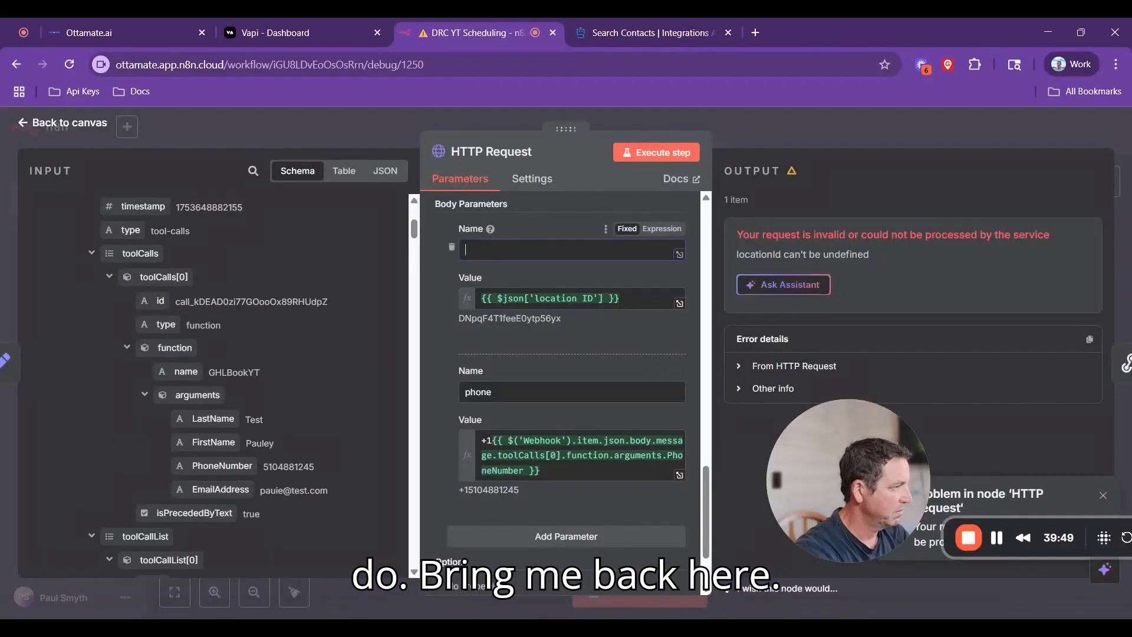
scroll(430, 301, up, 10)
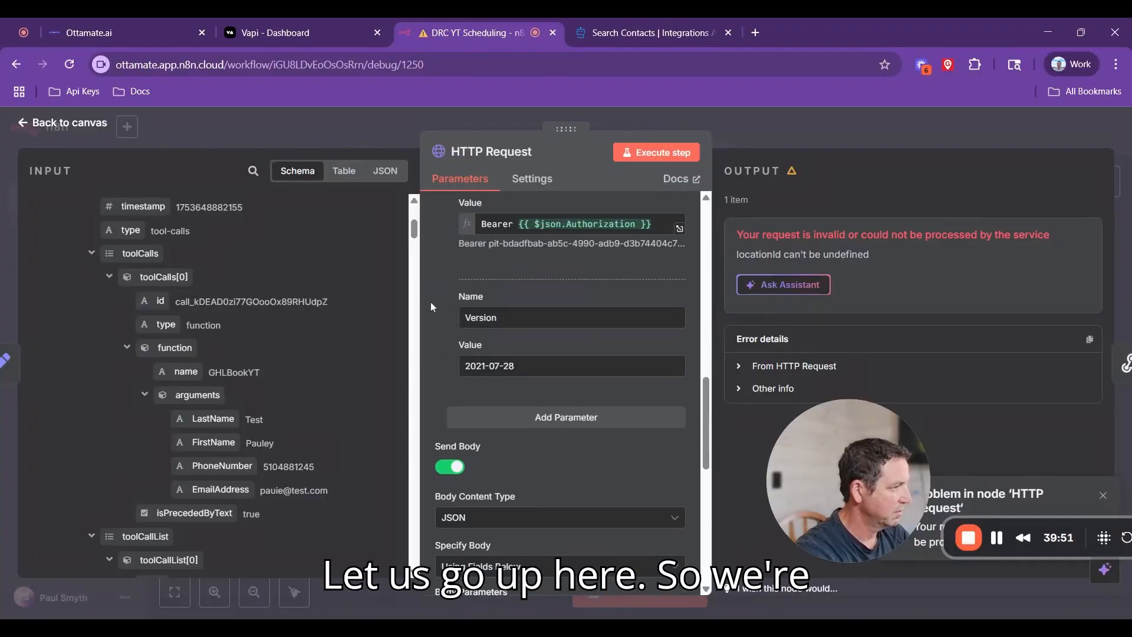
scroll(430, 302, up, 3)
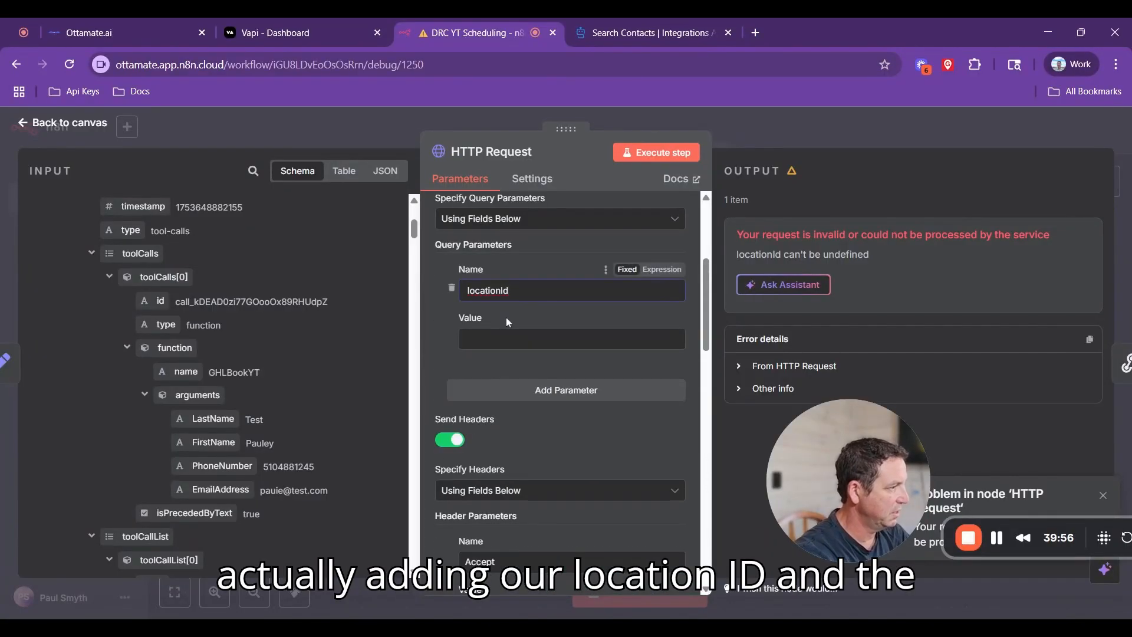
scroll(73, 310, up, 5)
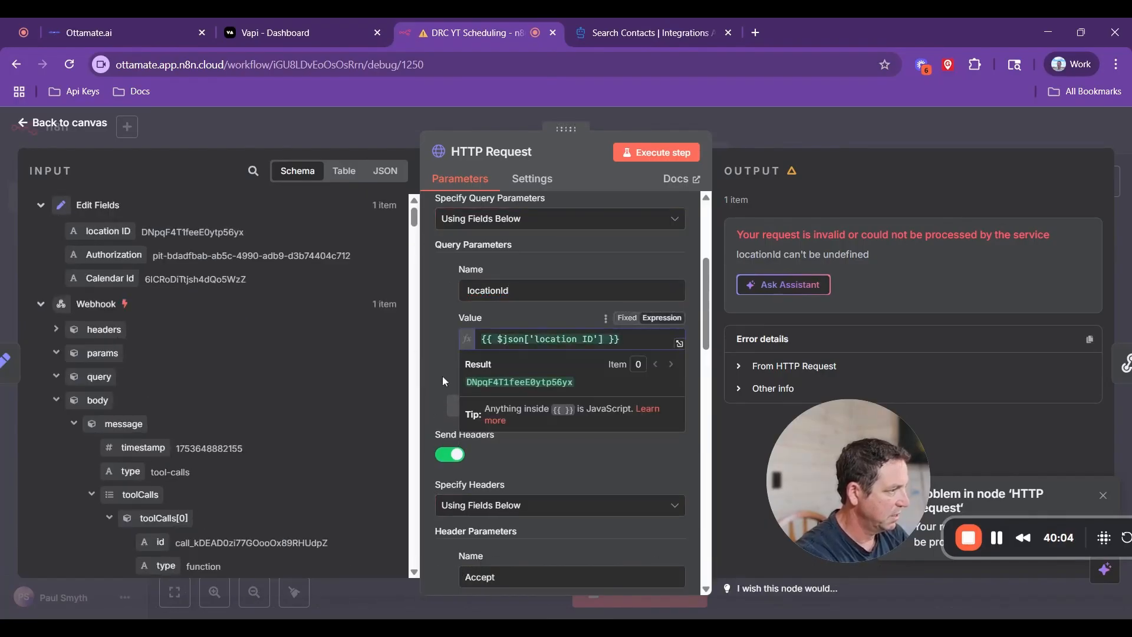
click(442, 376)
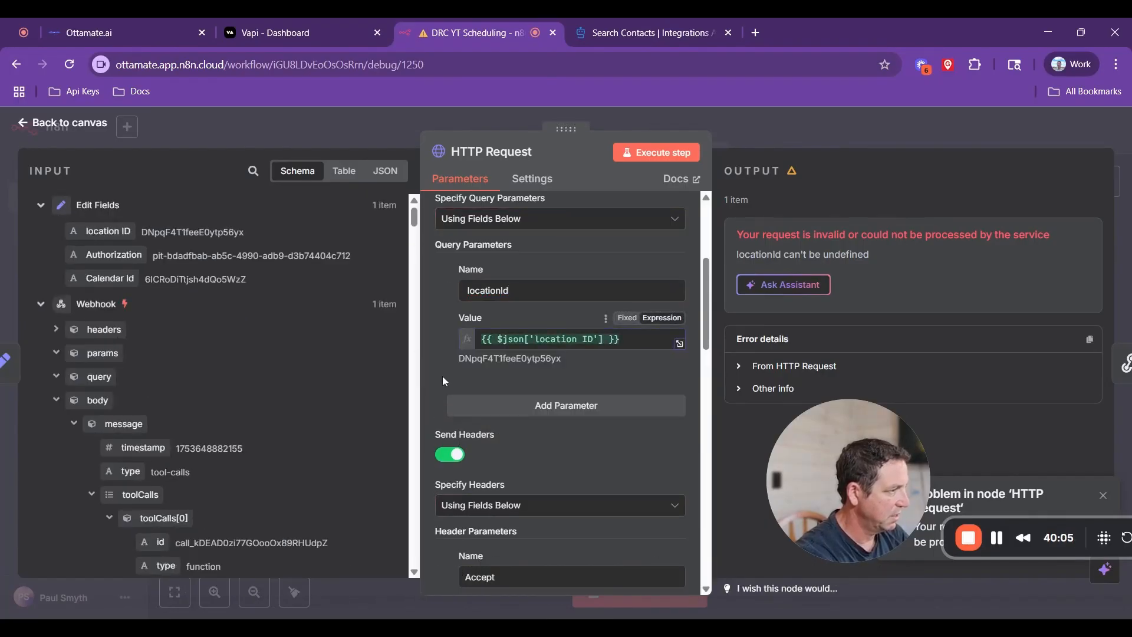
Step: Delete the unnamed body parameter holding the location ID expression and execute the HTTP Request step again
scroll(442, 377, down, 15)
scroll(448, 330, up, 3)
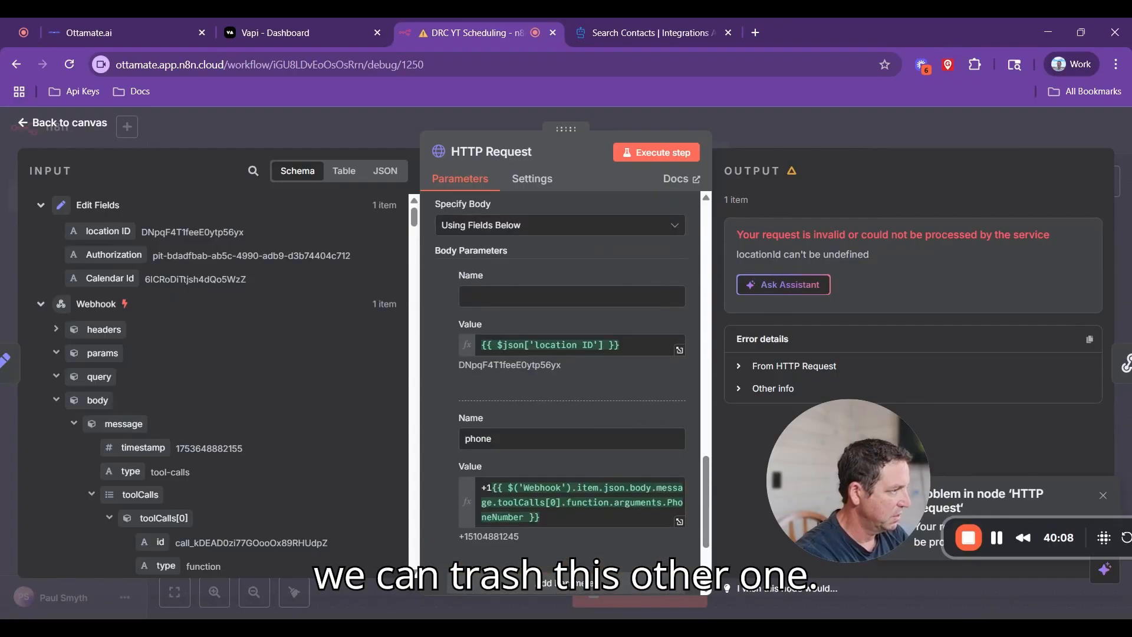
click(452, 294)
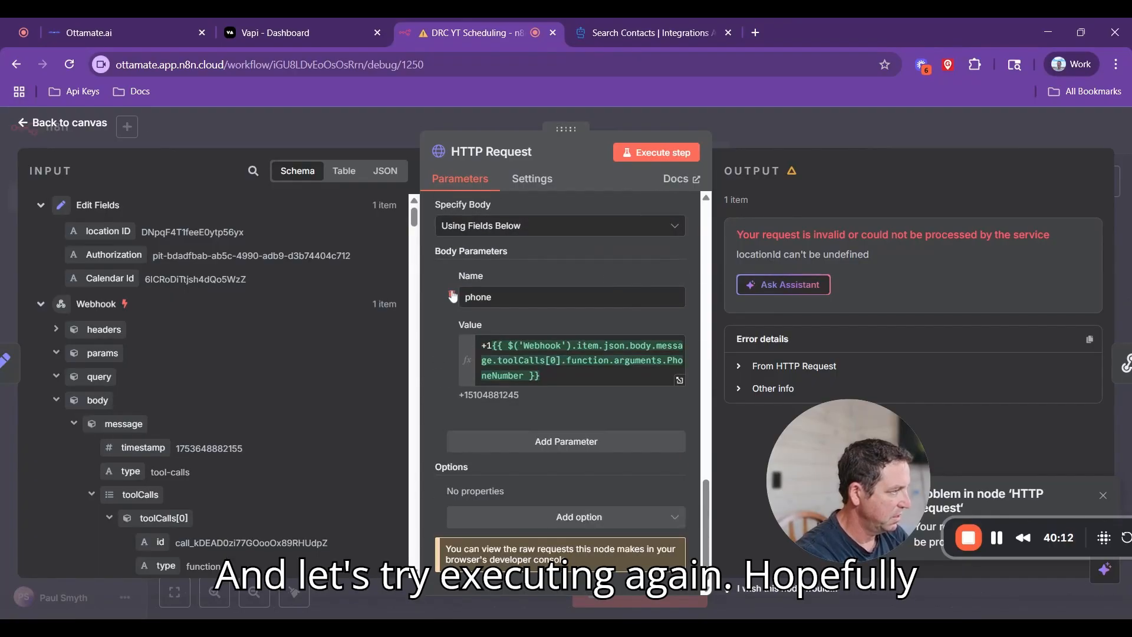
click(663, 157)
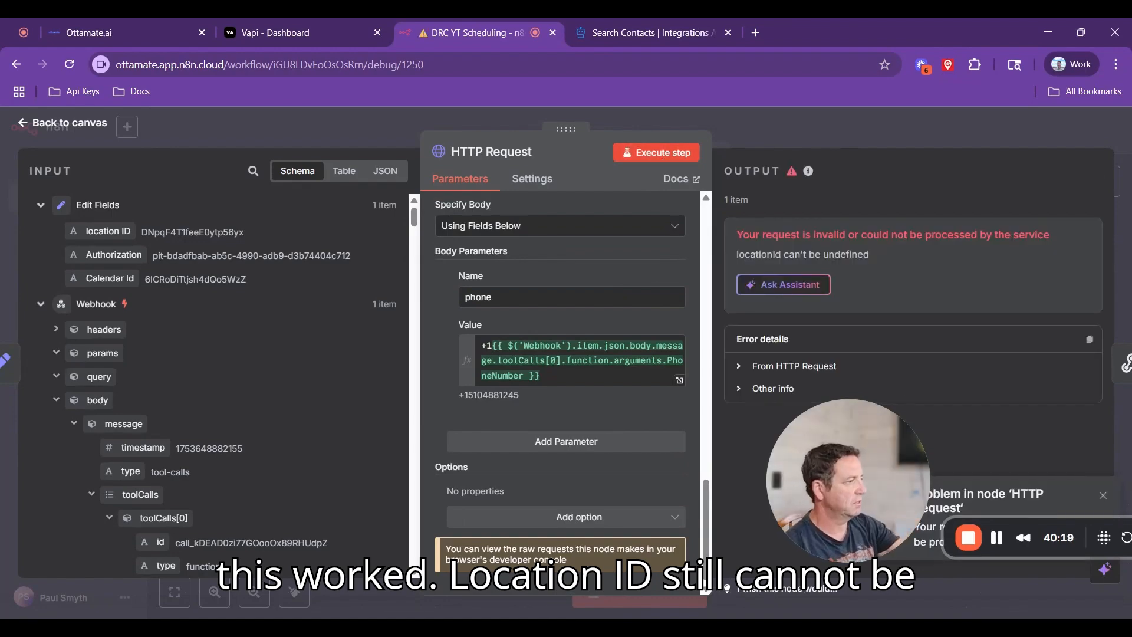
Step: Add a locationId body parameter mapped to the location ID from Edit Fields and test the HTTP request
scroll(510, 286, up, 2)
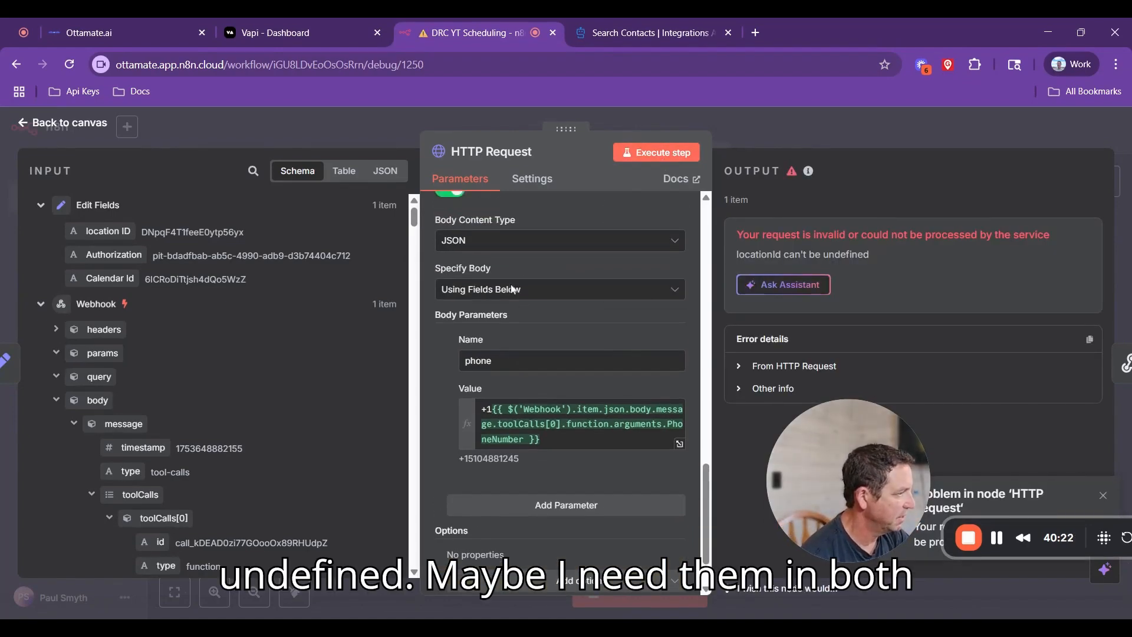
click(540, 513)
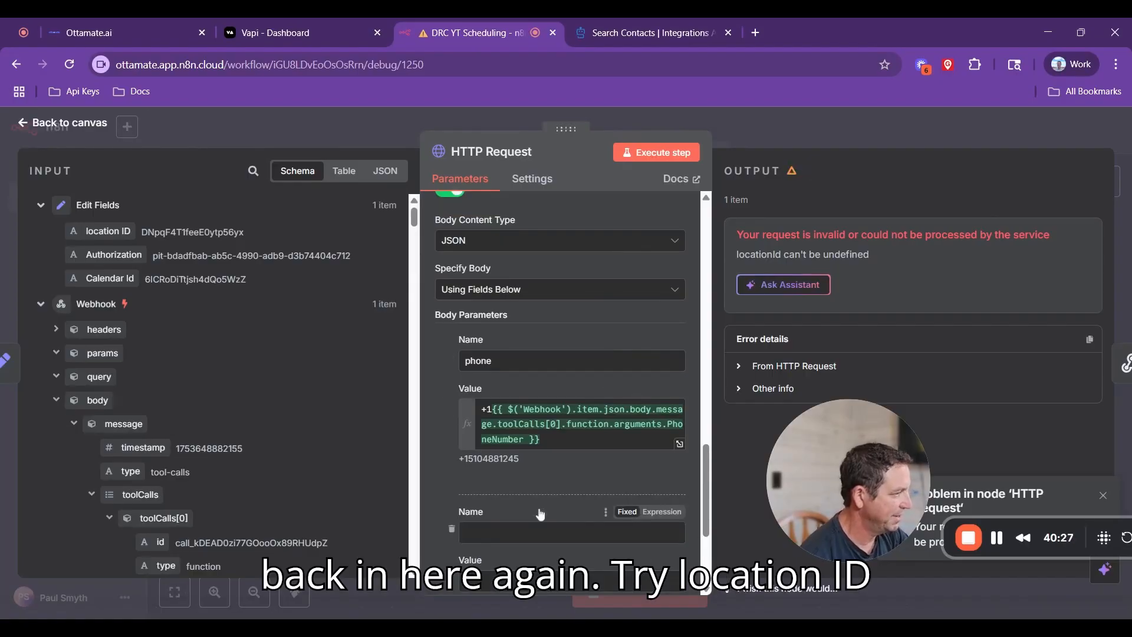
text(locationId)
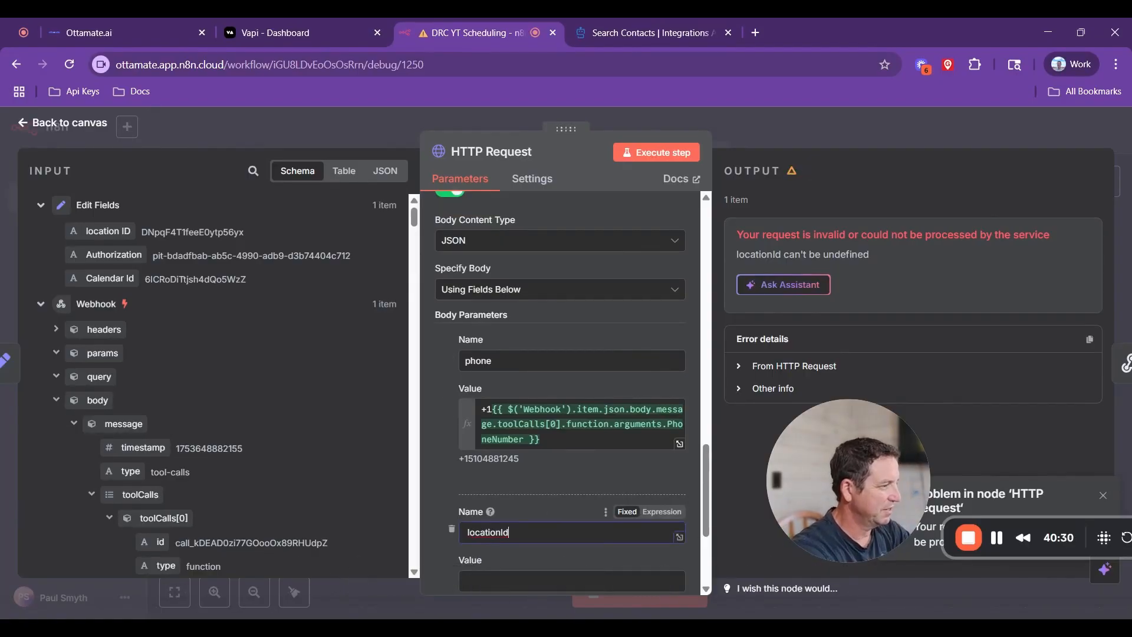
scroll(566, 383, down, 1)
drag(113, 234, 515, 519)
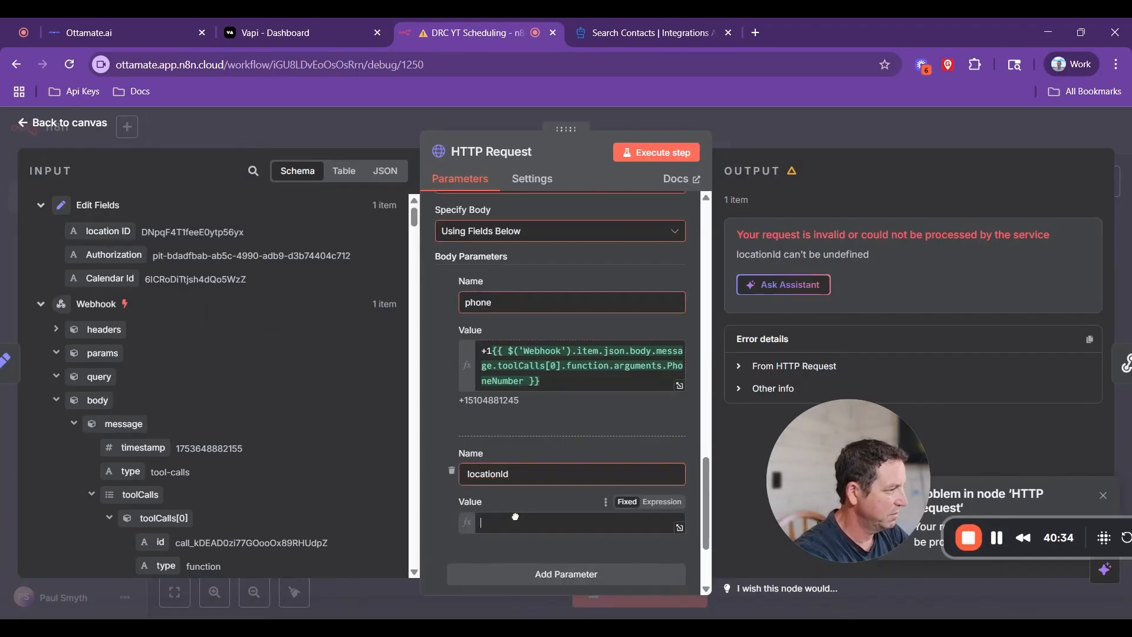
click(662, 158)
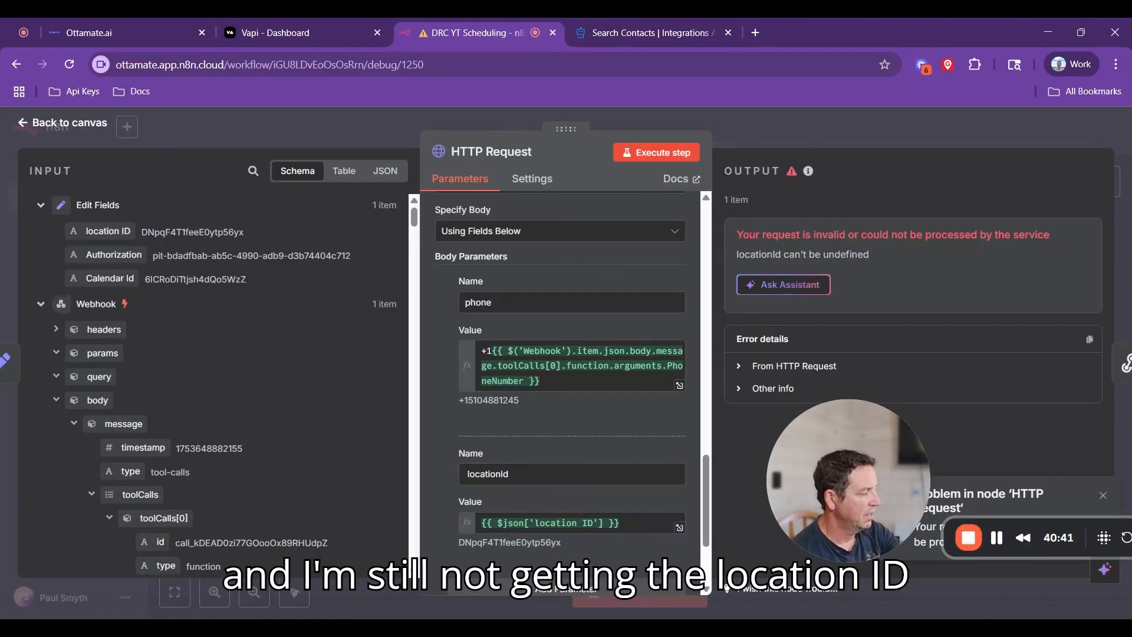
Step: Delete the locationId query parameter from the HTTP Request node
scroll(565, 383, up, 5)
scroll(566, 383, up, 10)
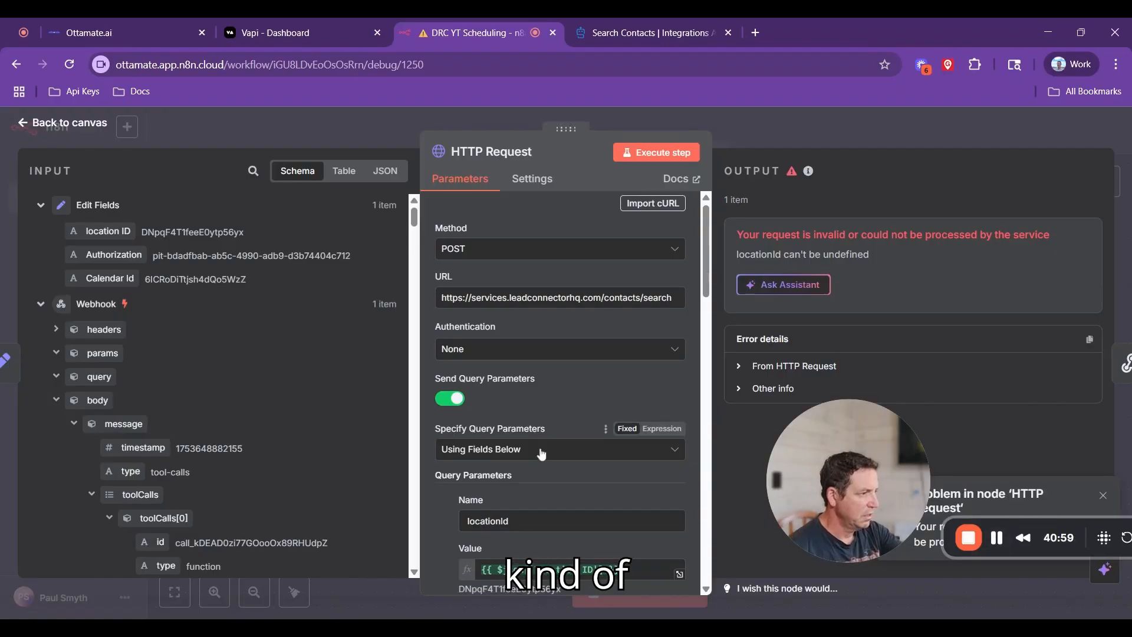
scroll(531, 365, down, 3)
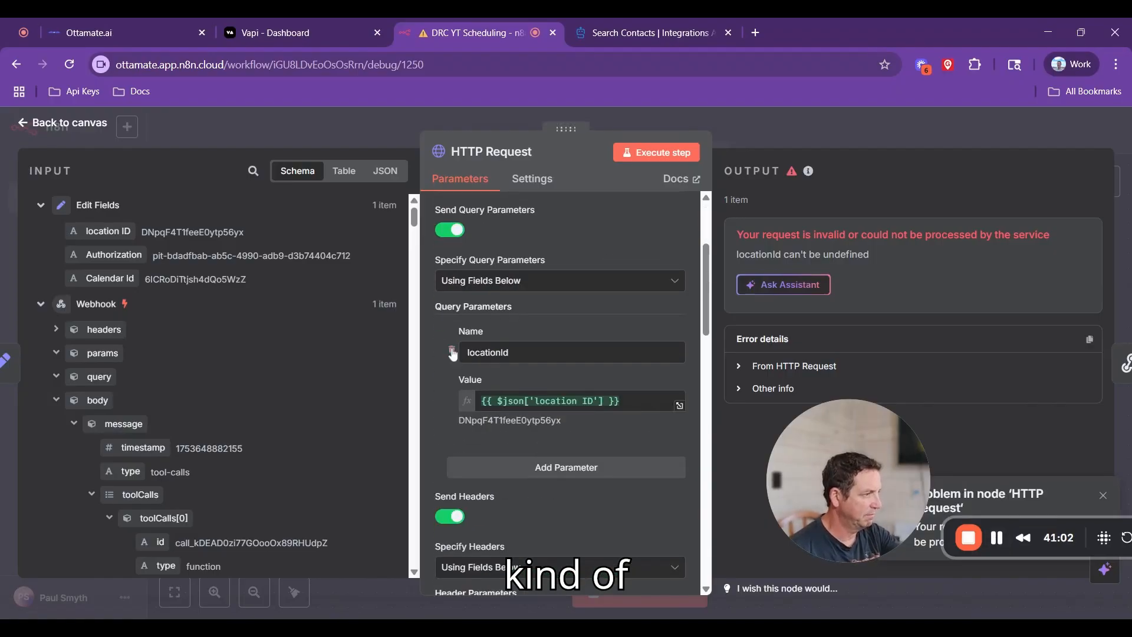
click(451, 351)
Step: Switch the request body to Using JSON and paste in the prepared contact search JSON with locationId, paging and phone filter
scroll(451, 365, down, 8)
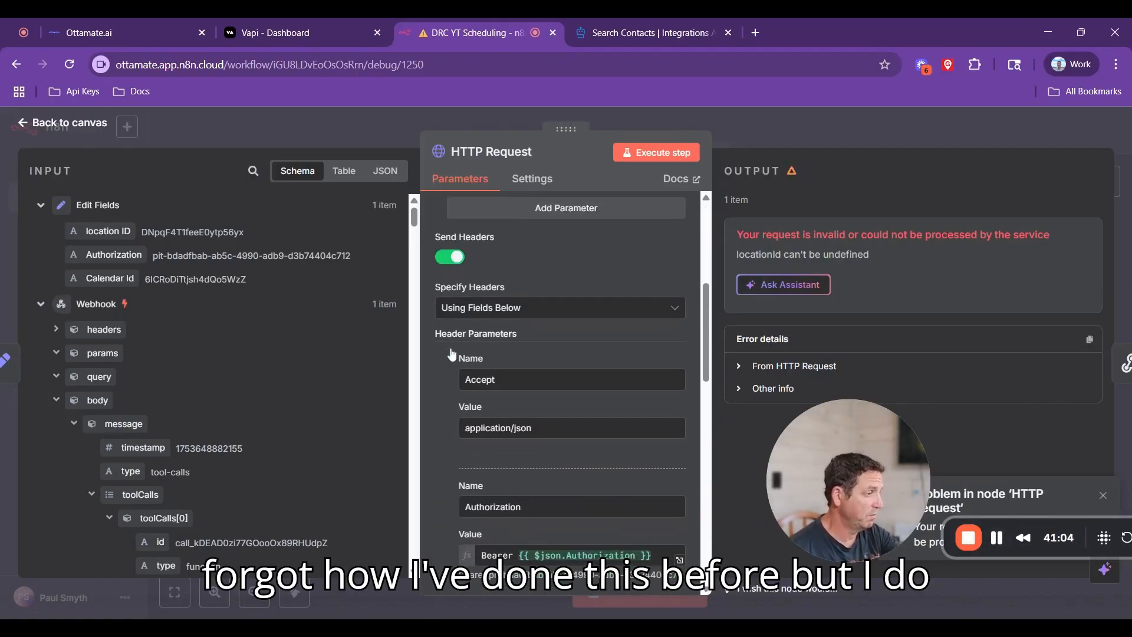
scroll(566, 383, down, 5)
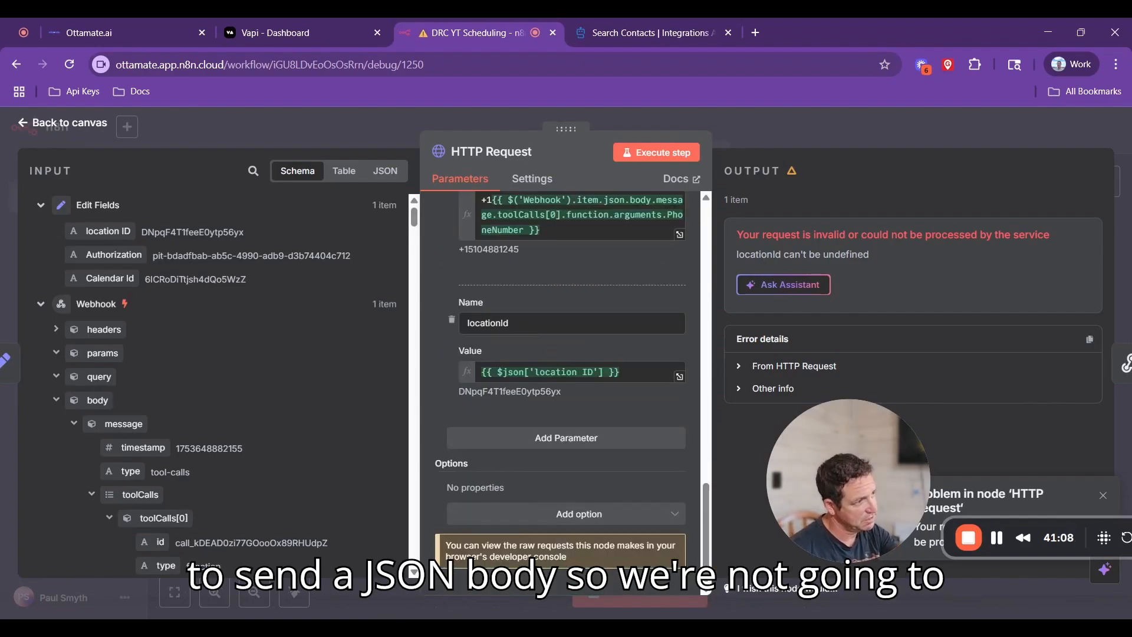
scroll(566, 383, up, 1)
scroll(566, 383, up, 3)
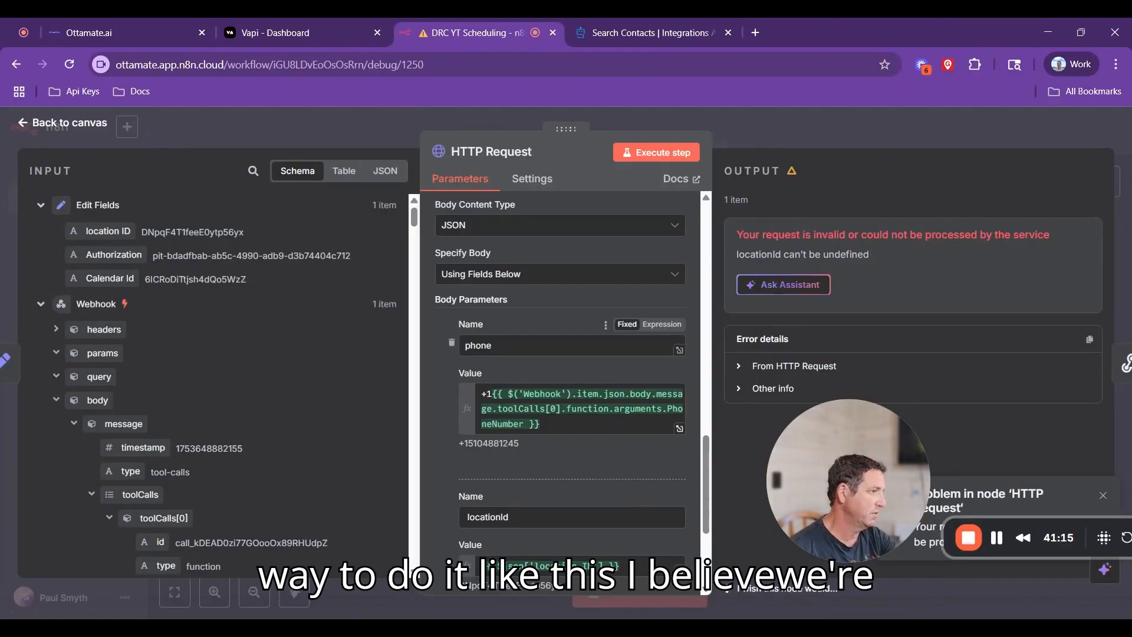
scroll(554, 305, up, 2)
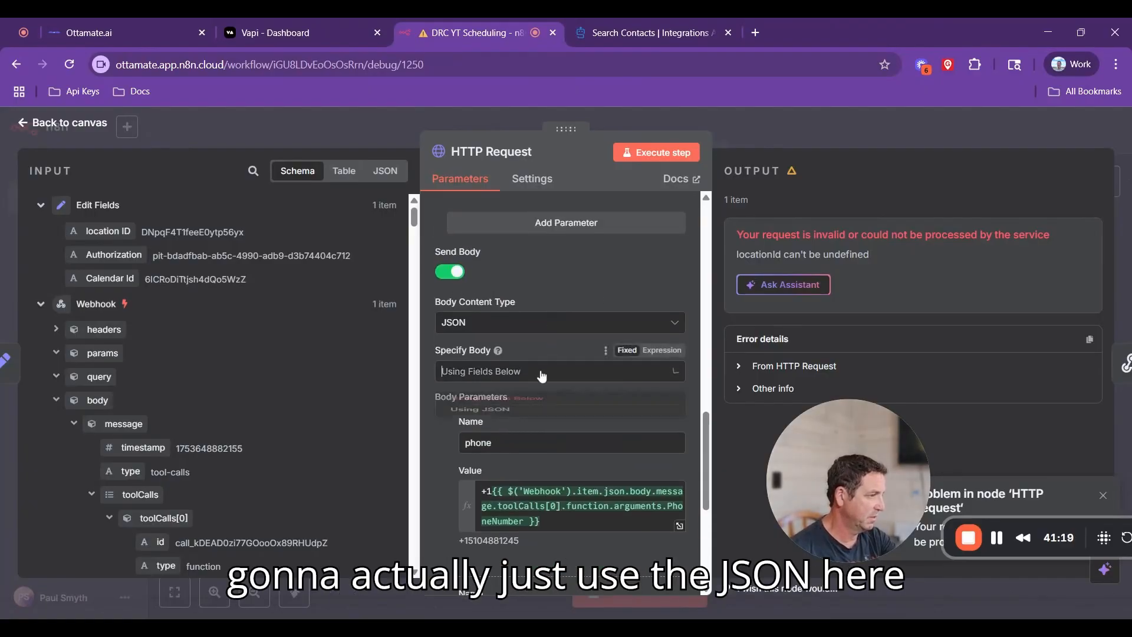
click(519, 371)
click(490, 432)
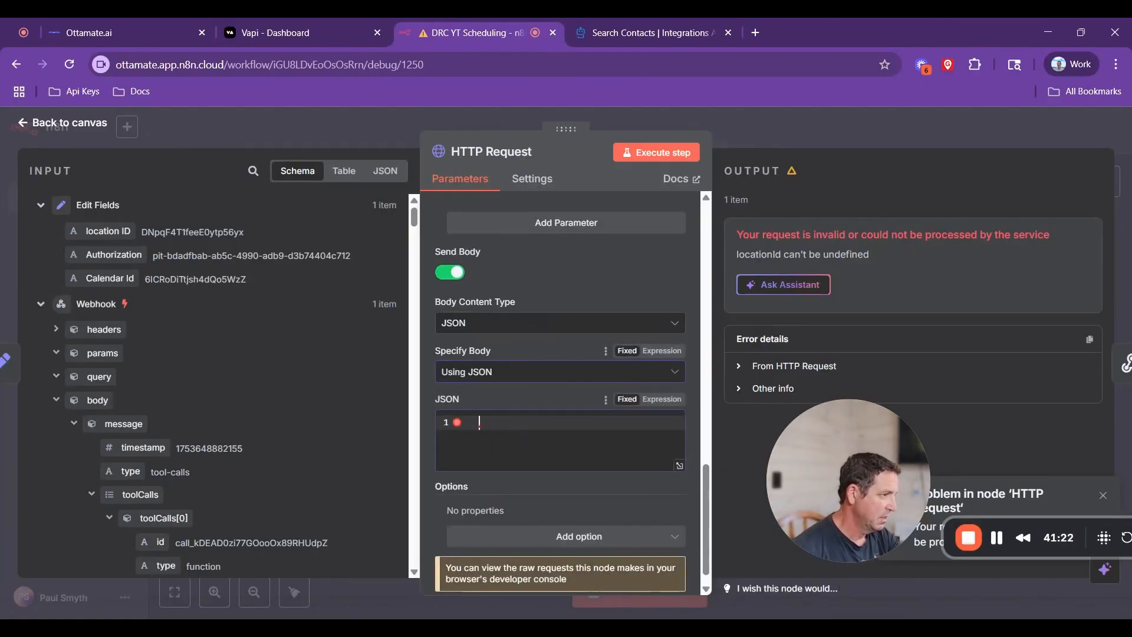
key(ctrl+v)
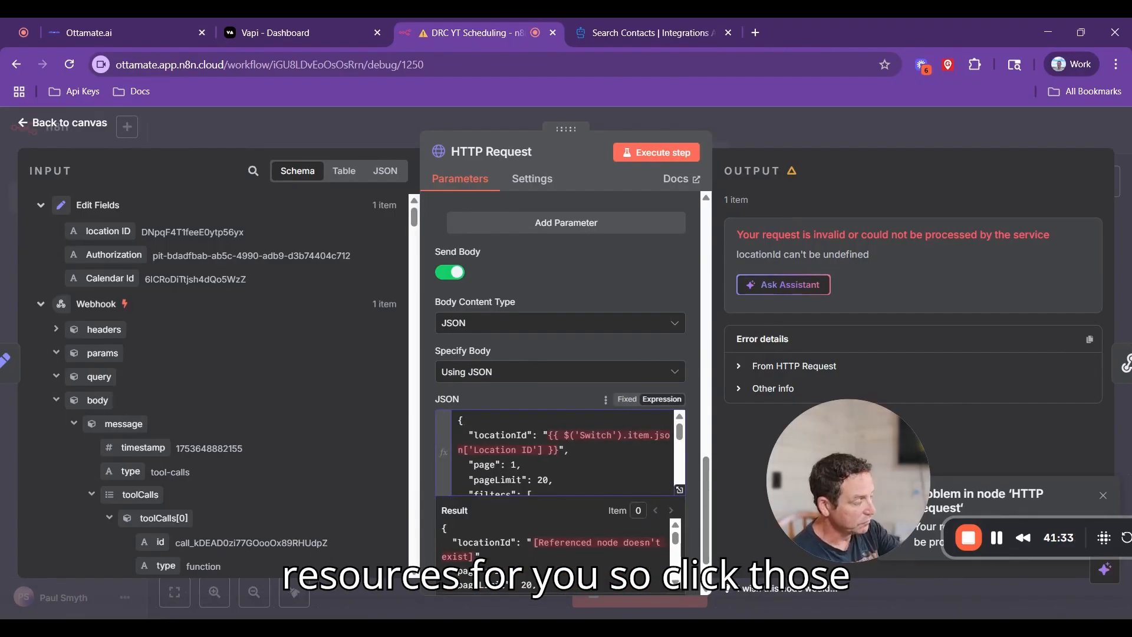
Step: Replace the locationId expression in the JSON body with the location ID from Edit Fields, {{ $json['location ID'] }}
scroll(563, 452, down, 5)
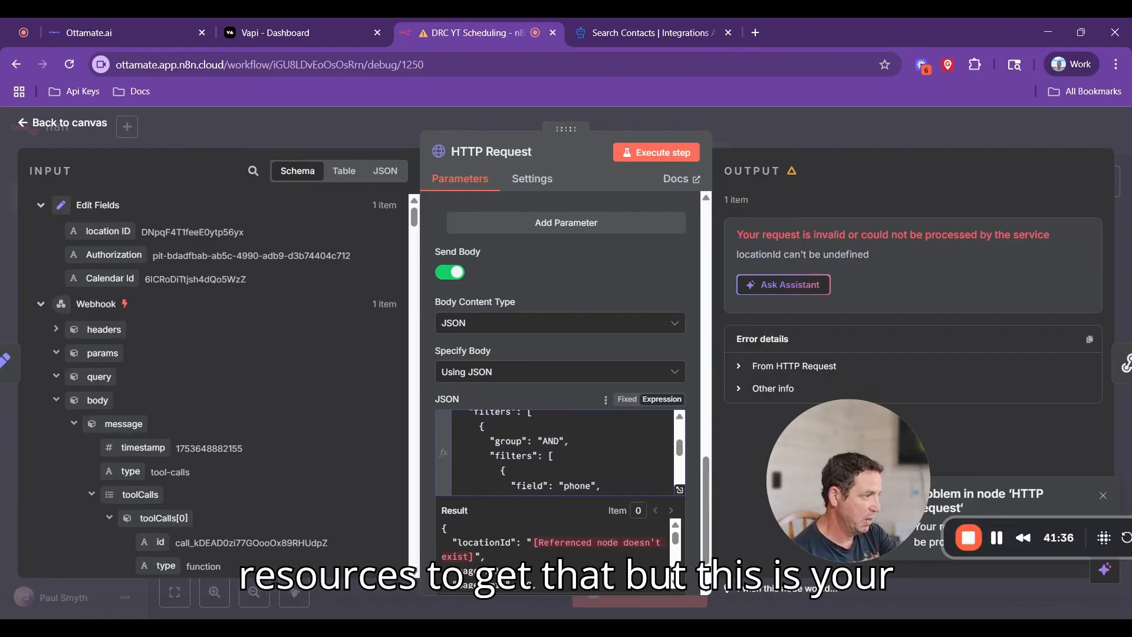
scroll(563, 452, up, 5)
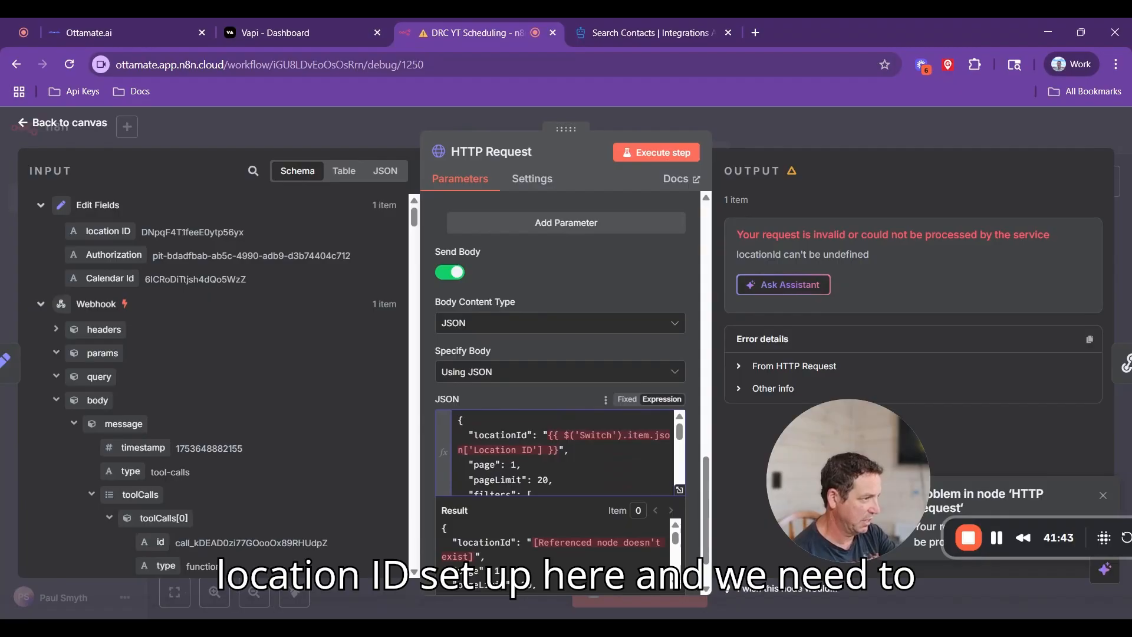
drag(547, 435, 558, 450)
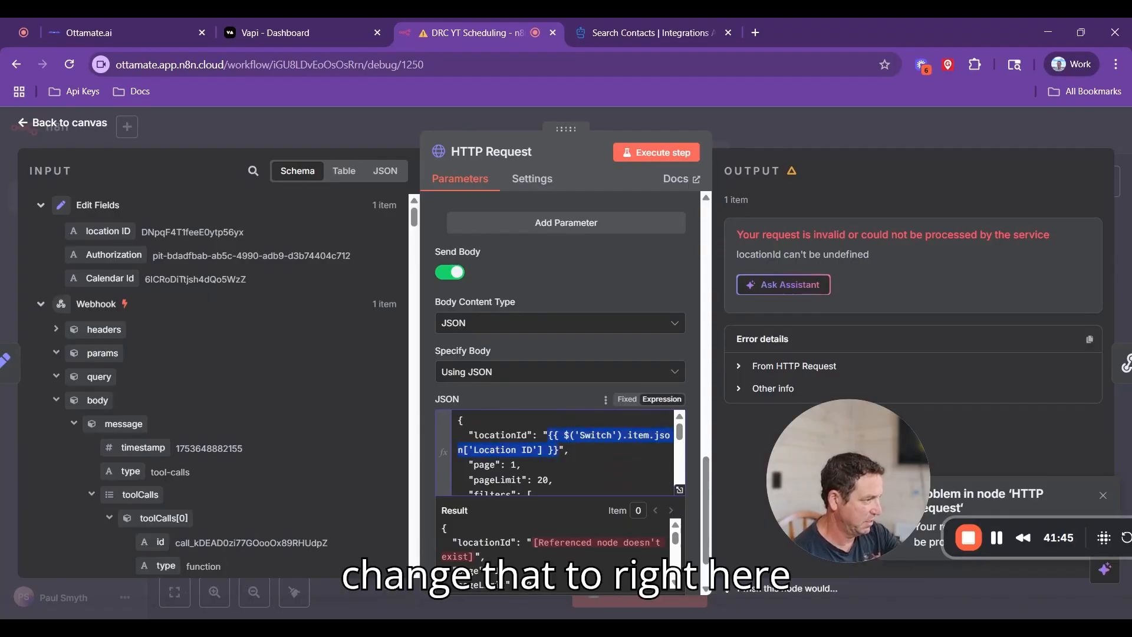
key(BackSpace)
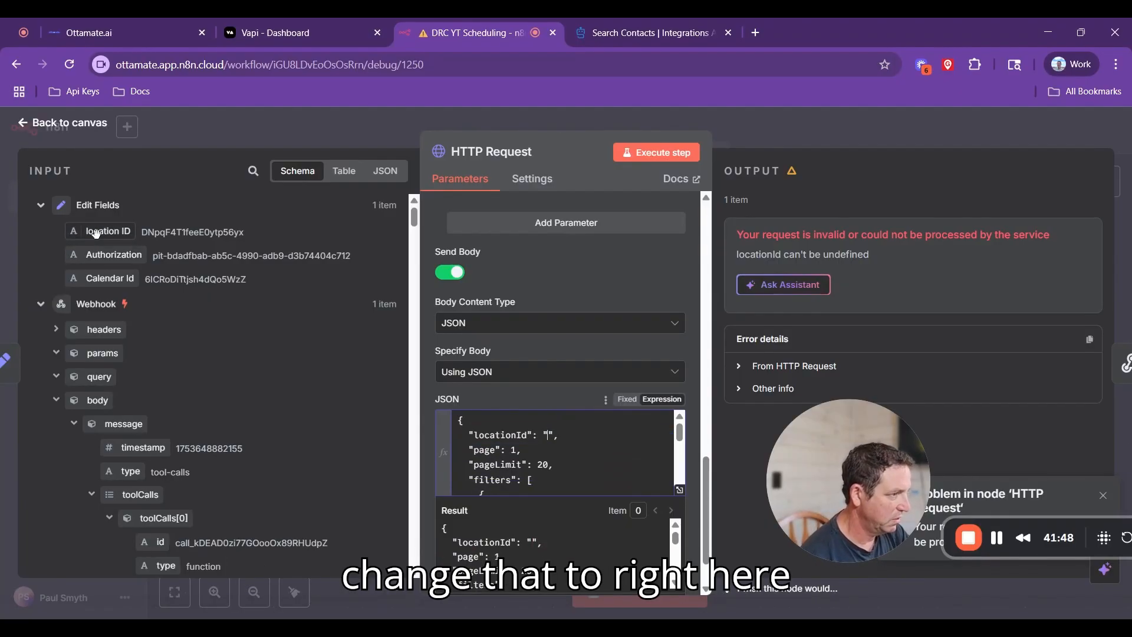
drag(96, 233, 547, 434)
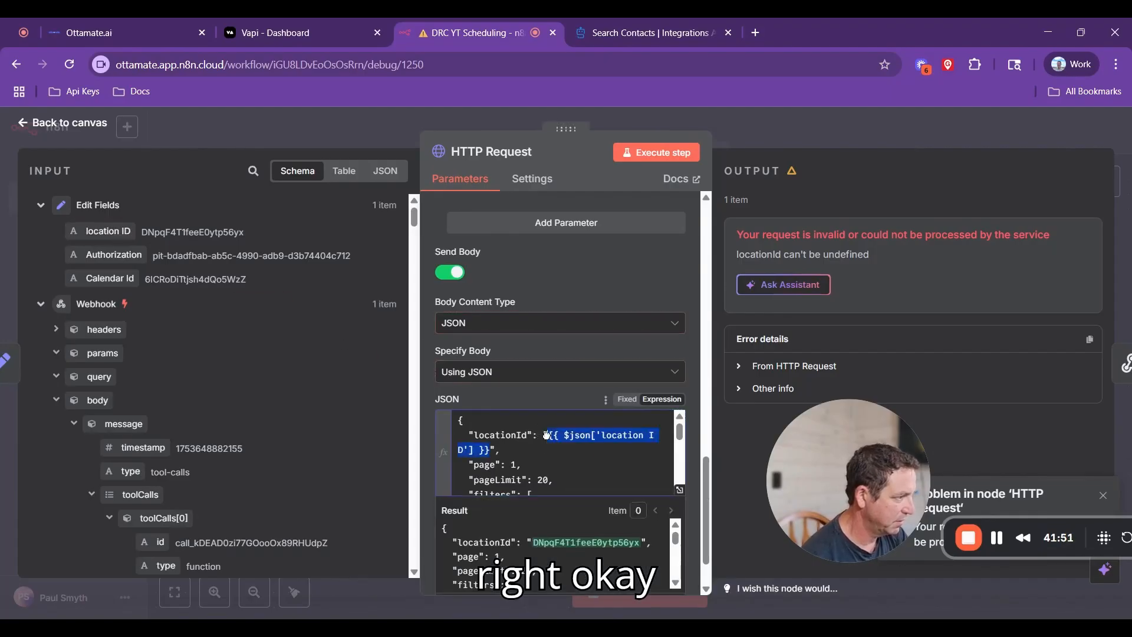
Step: Replace the expression after +1 in the phone filter's value with the webhook's PhoneNumber argument and execute the HTTP Request node
scroll(546, 435, down, 3)
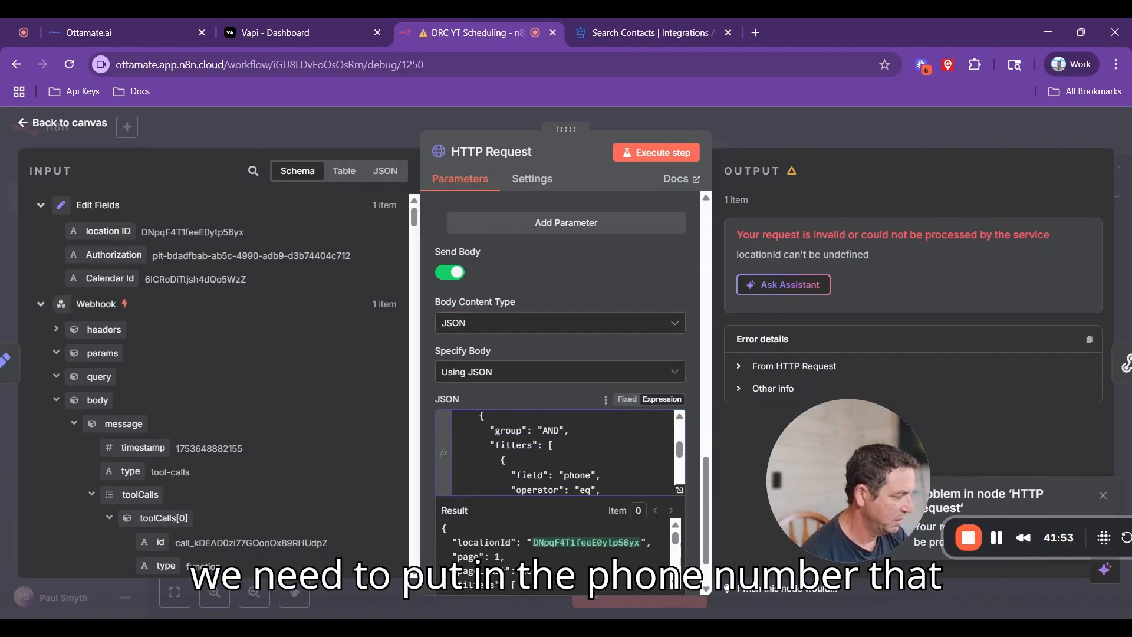
scroll(560, 451, down, 2)
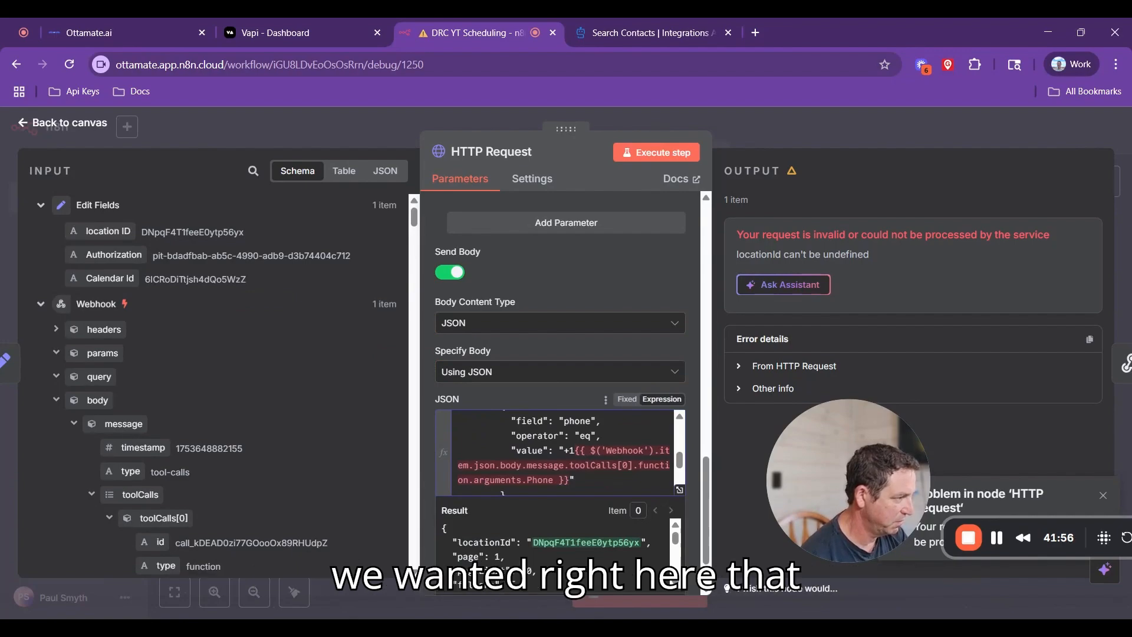
drag(575, 451, 570, 479)
key(BackSpace)
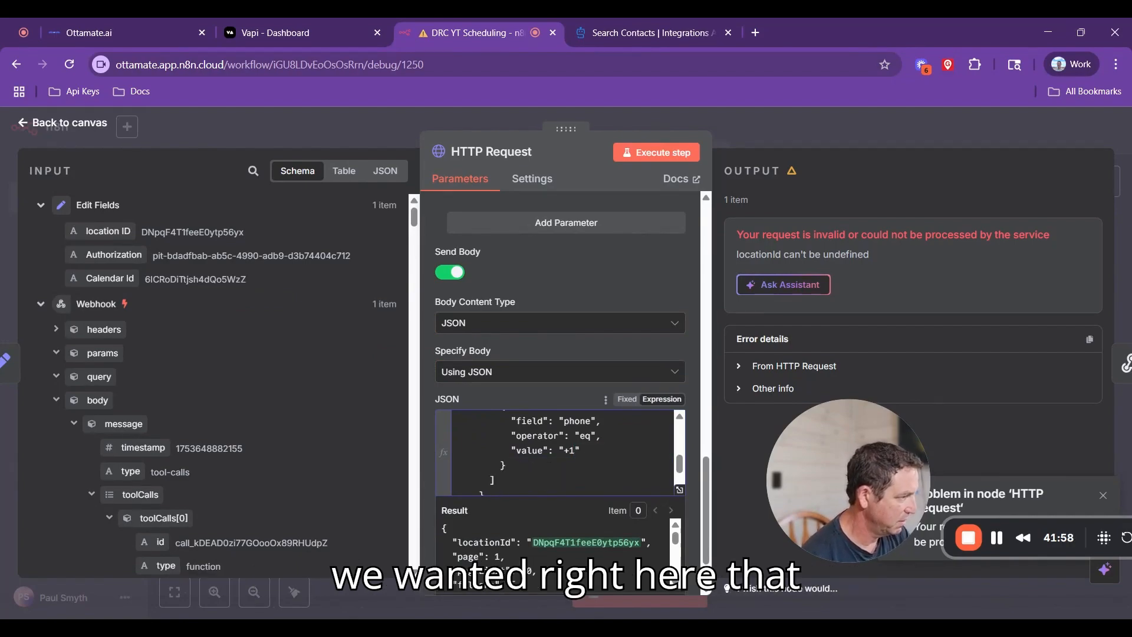
scroll(240, 526, down, 5)
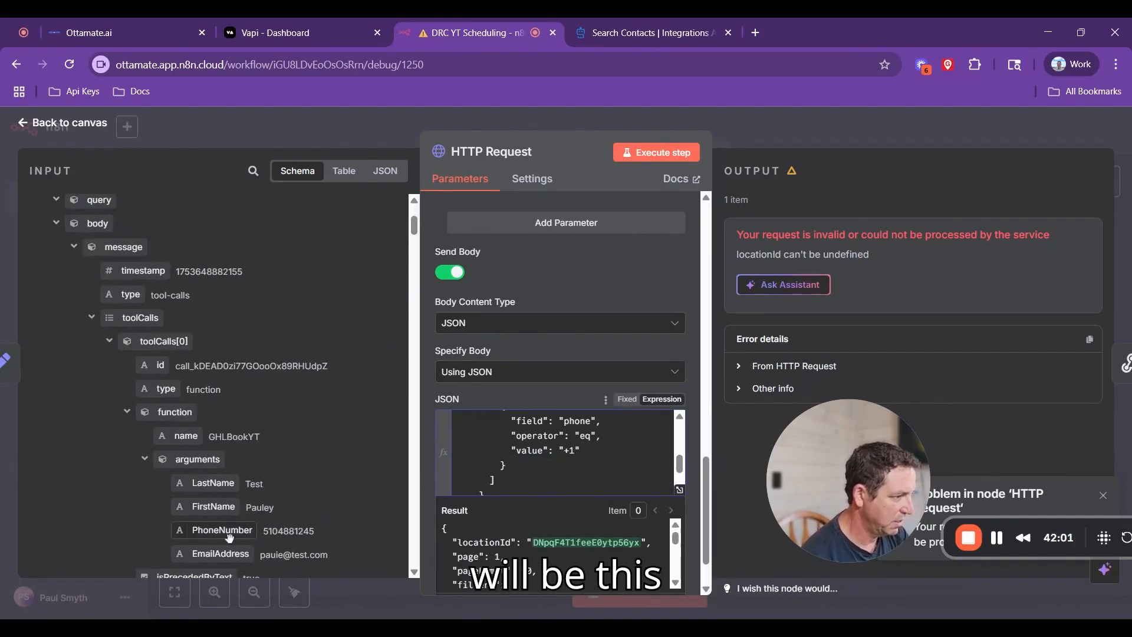
drag(233, 533, 574, 451)
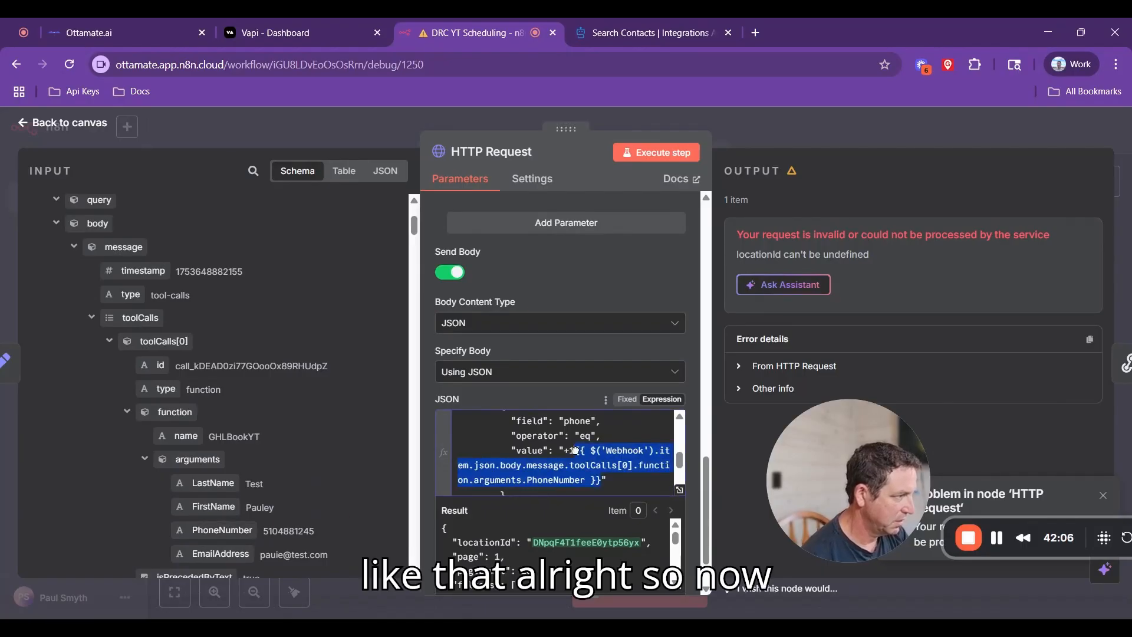
click(620, 261)
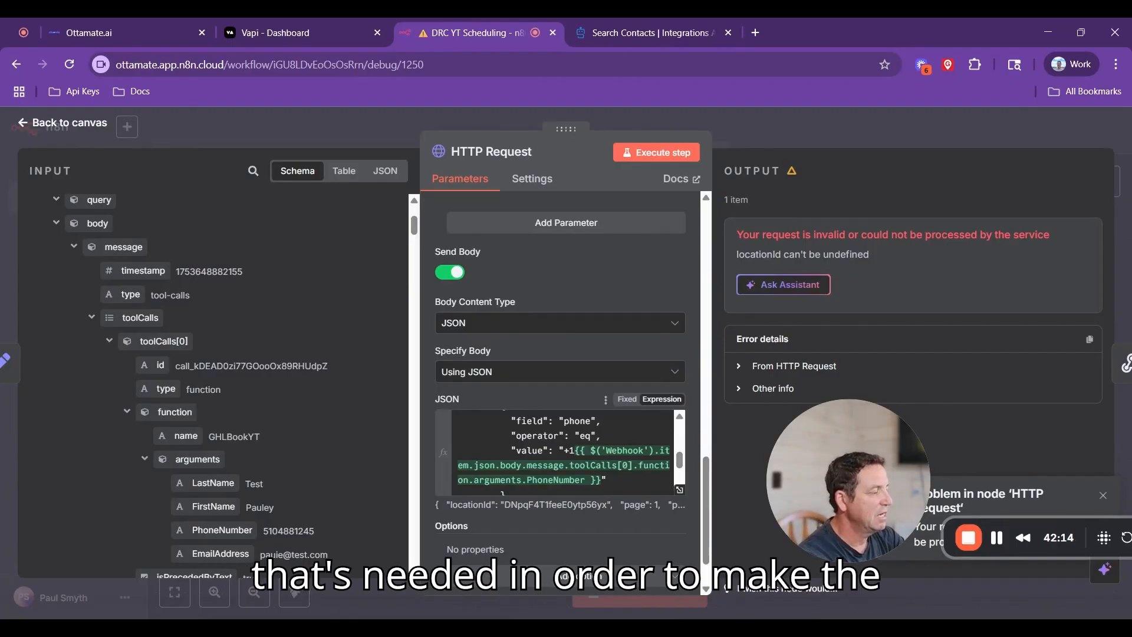
click(660, 155)
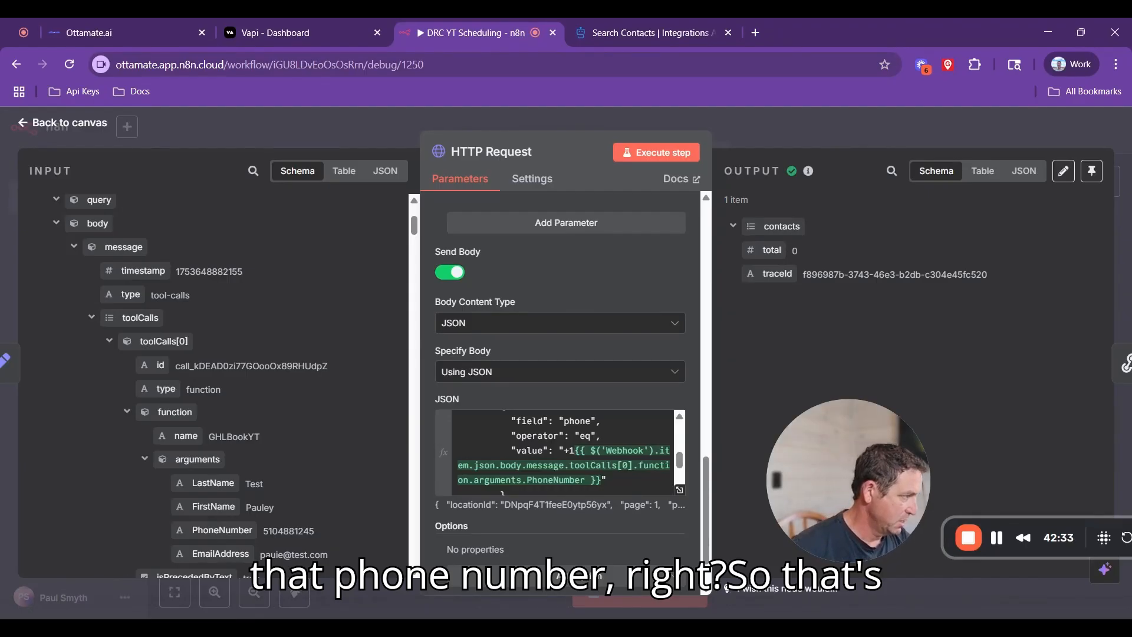
Step: Return to the canvas and insert a Switch node directly after the HTTP Request node
click(89, 123)
mouse_move(851, 391)
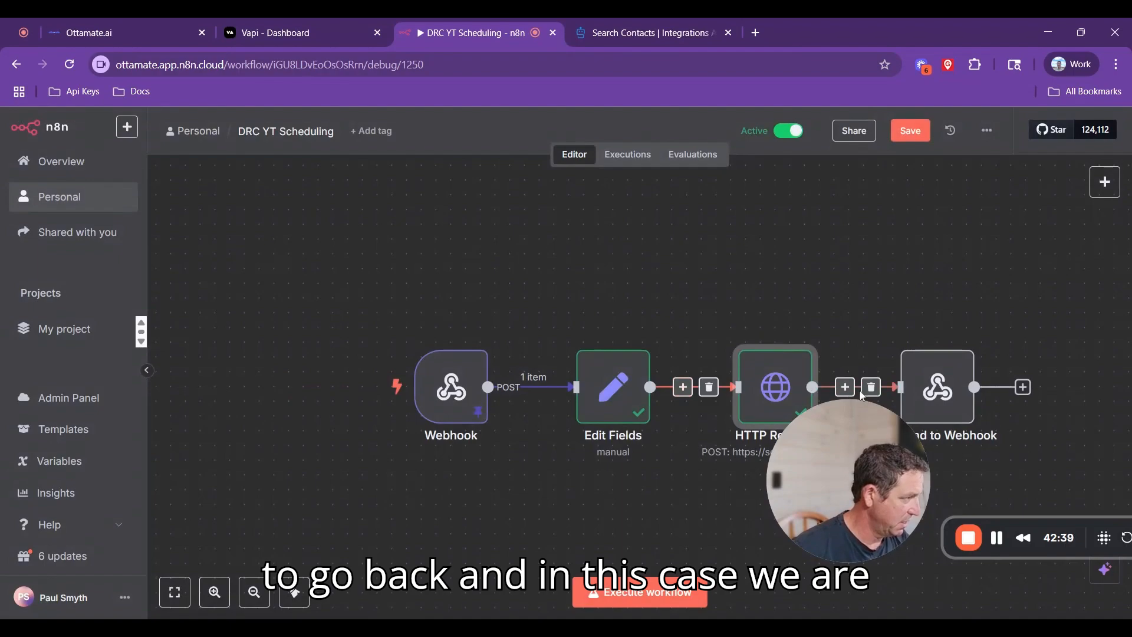
click(845, 386)
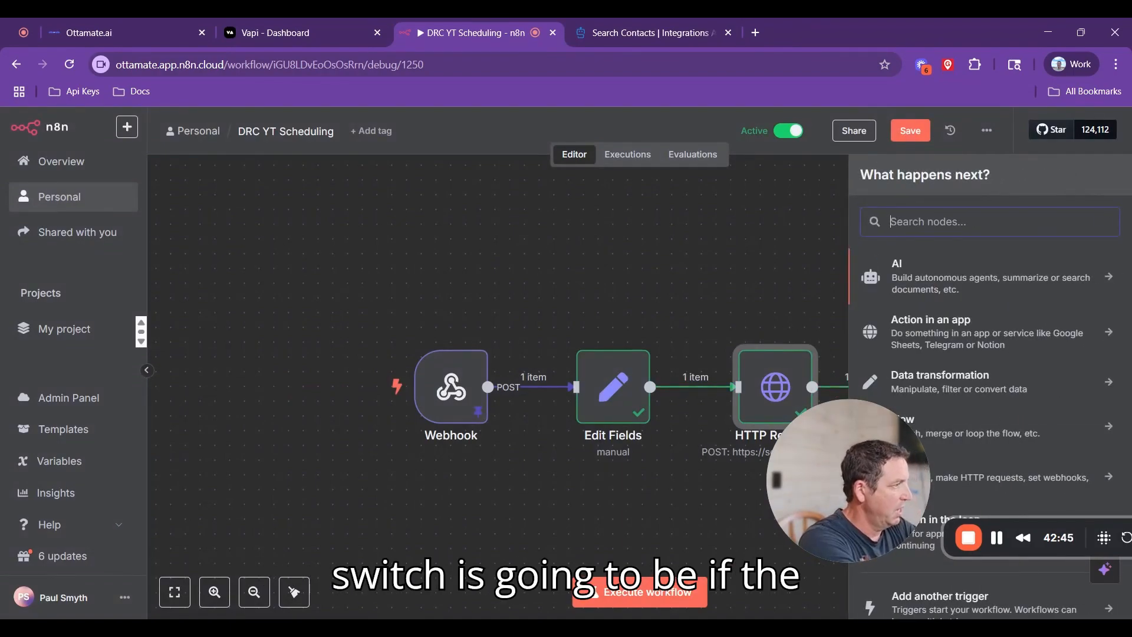
text(sw)
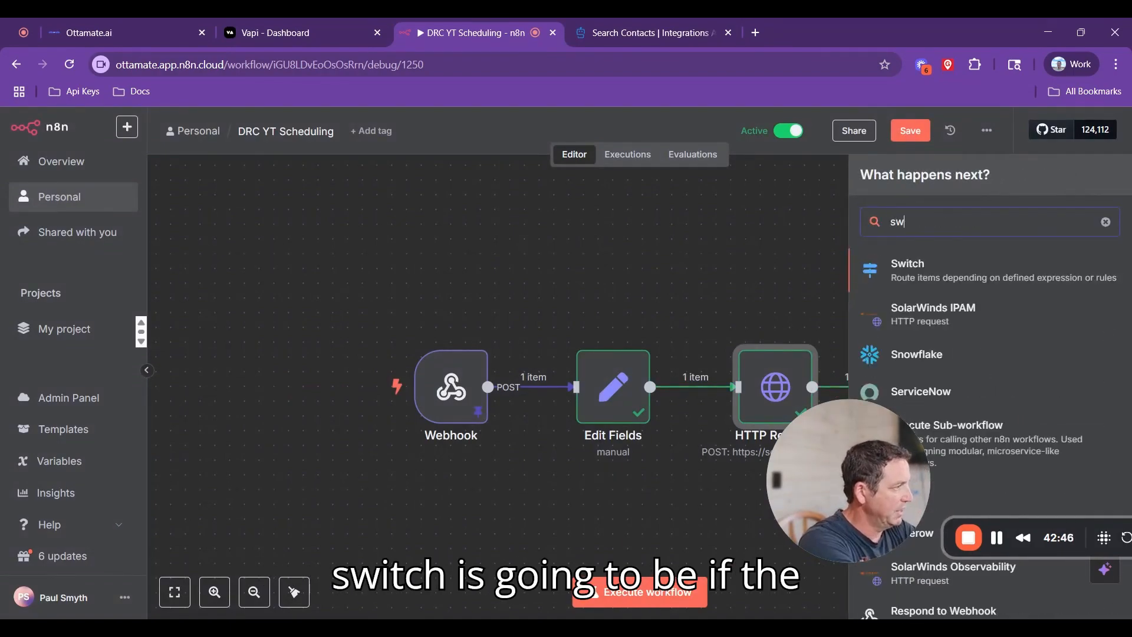
click(940, 263)
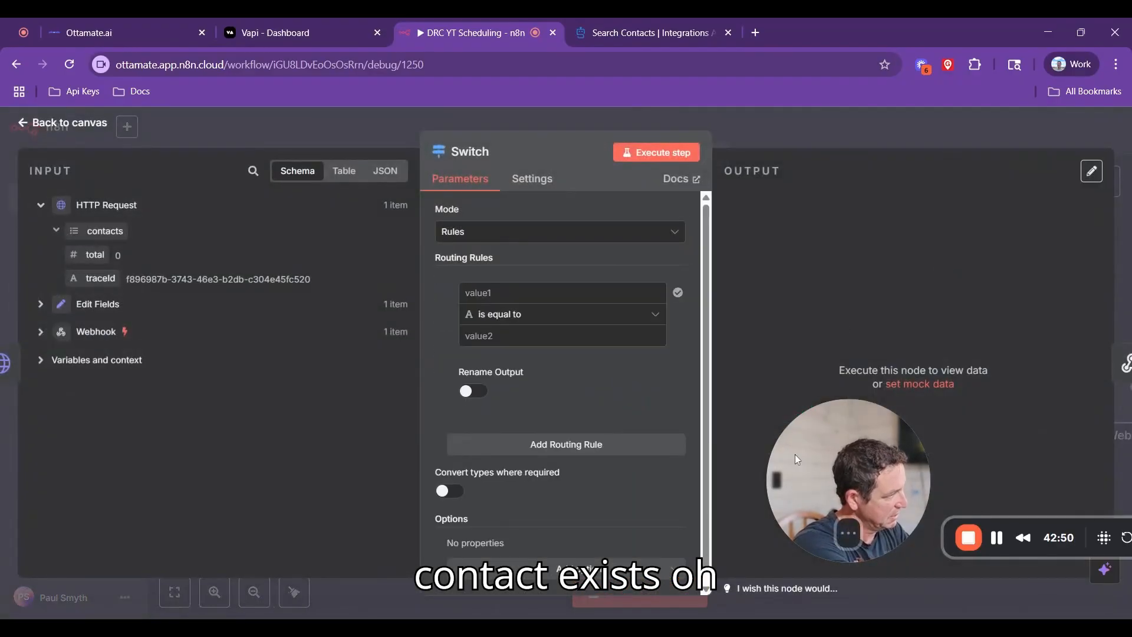
Step: Set the Switch's first routing rule to match when the HTTP Request's total, as a number, is less than 1
drag(94, 254, 489, 310)
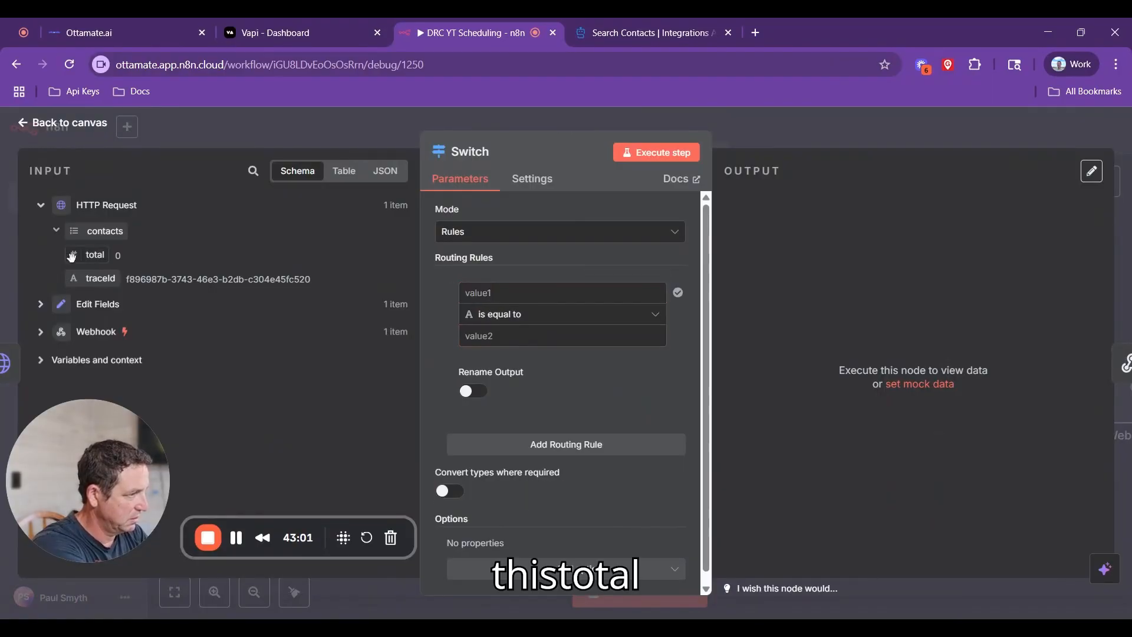
drag(94, 254, 474, 293)
click(551, 419)
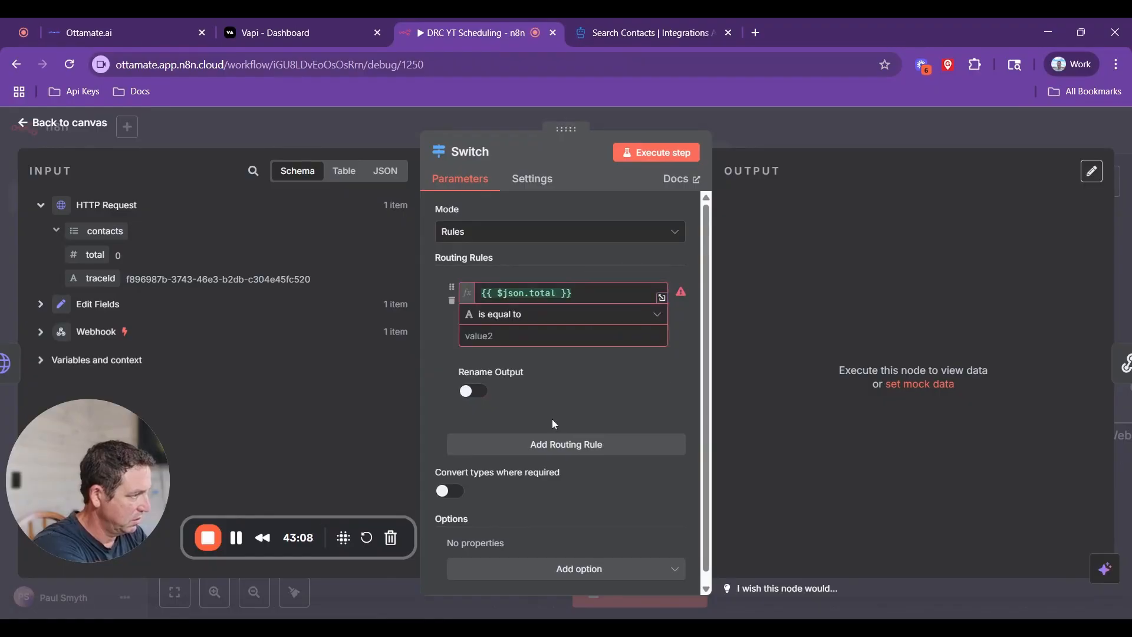
click(657, 316)
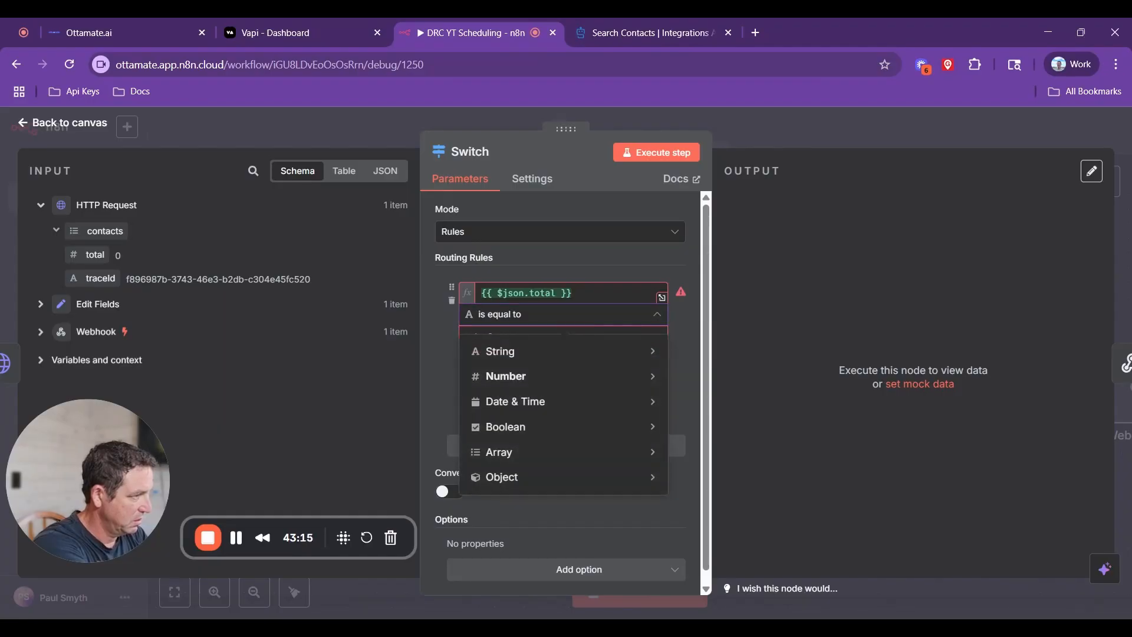
mouse_move(629, 380)
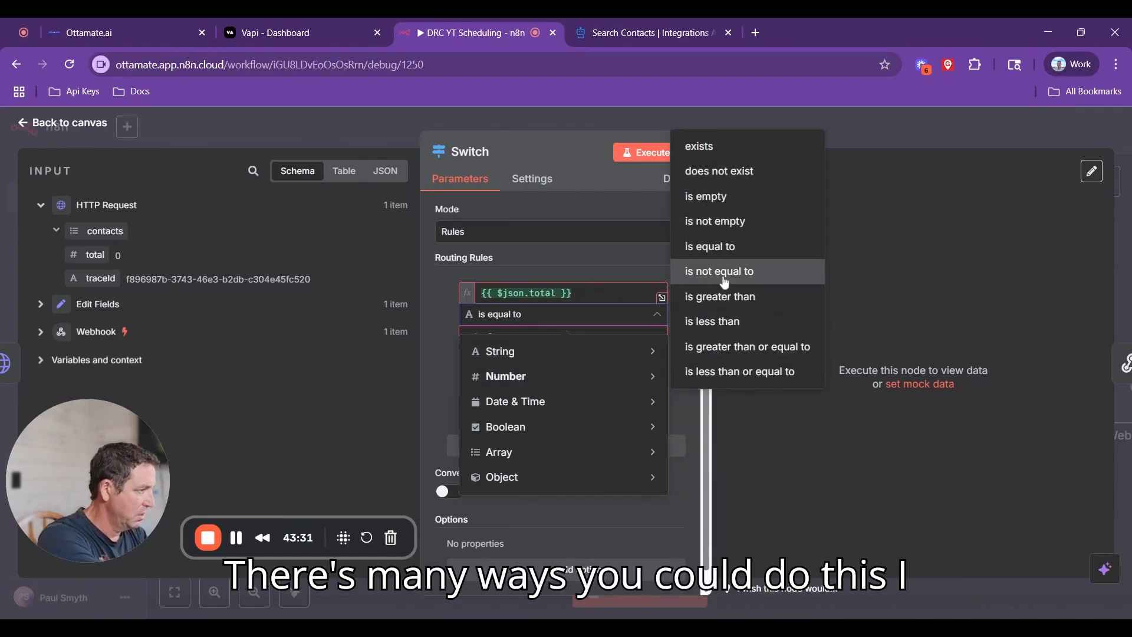
click(722, 322)
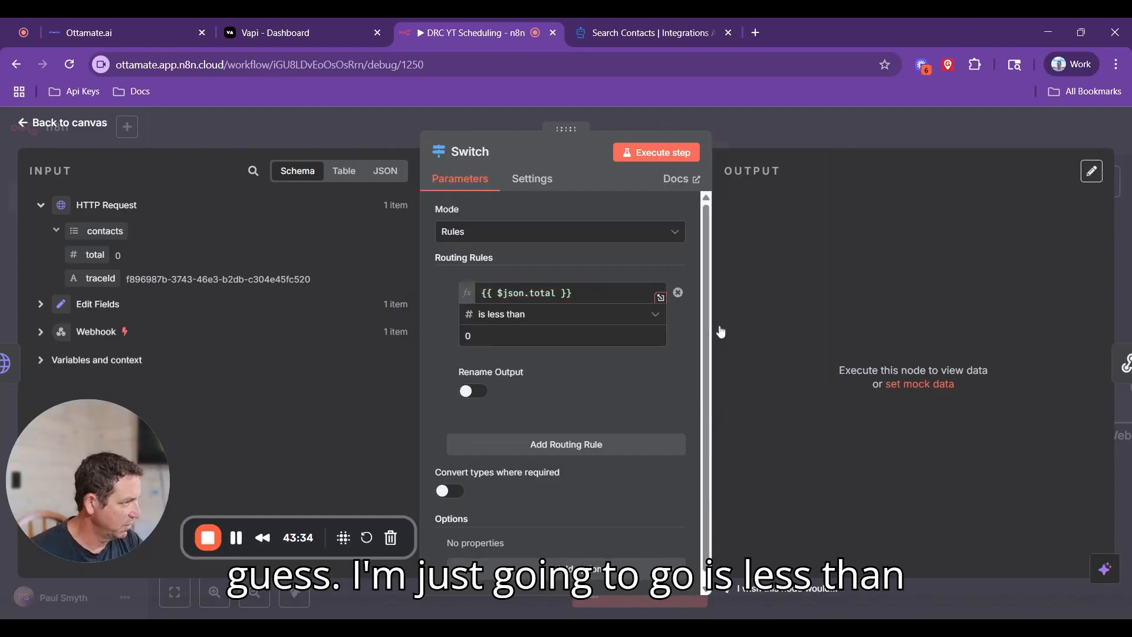
click(566, 335)
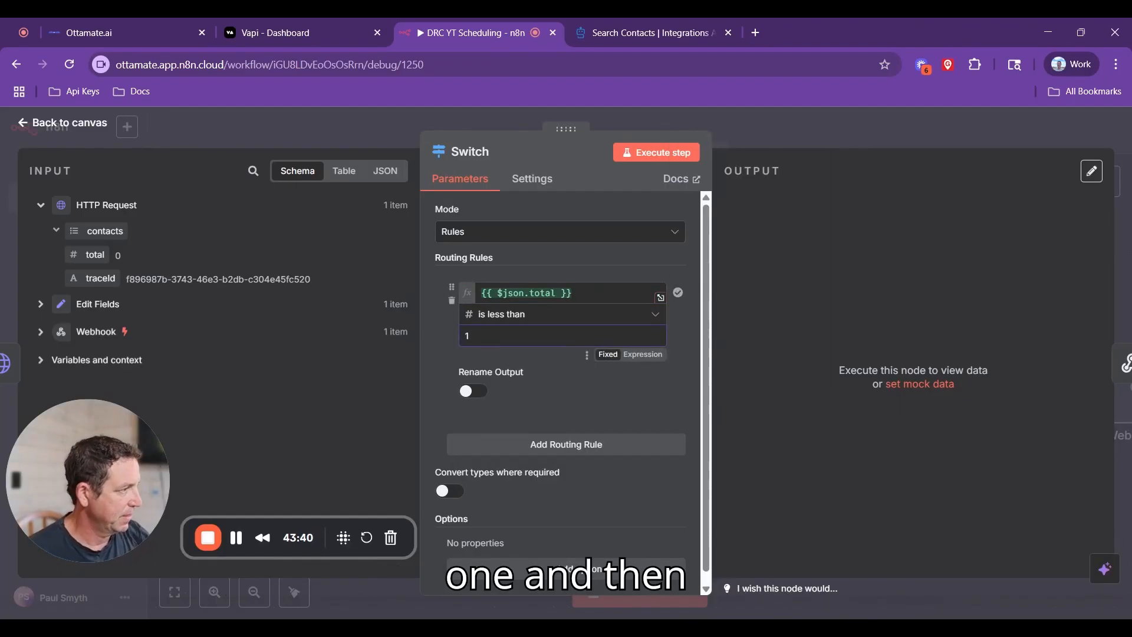
Step: Add a second Switch routing rule matching when the HTTP Request's total, as a number, is greater than 0, and execute the node
click(543, 450)
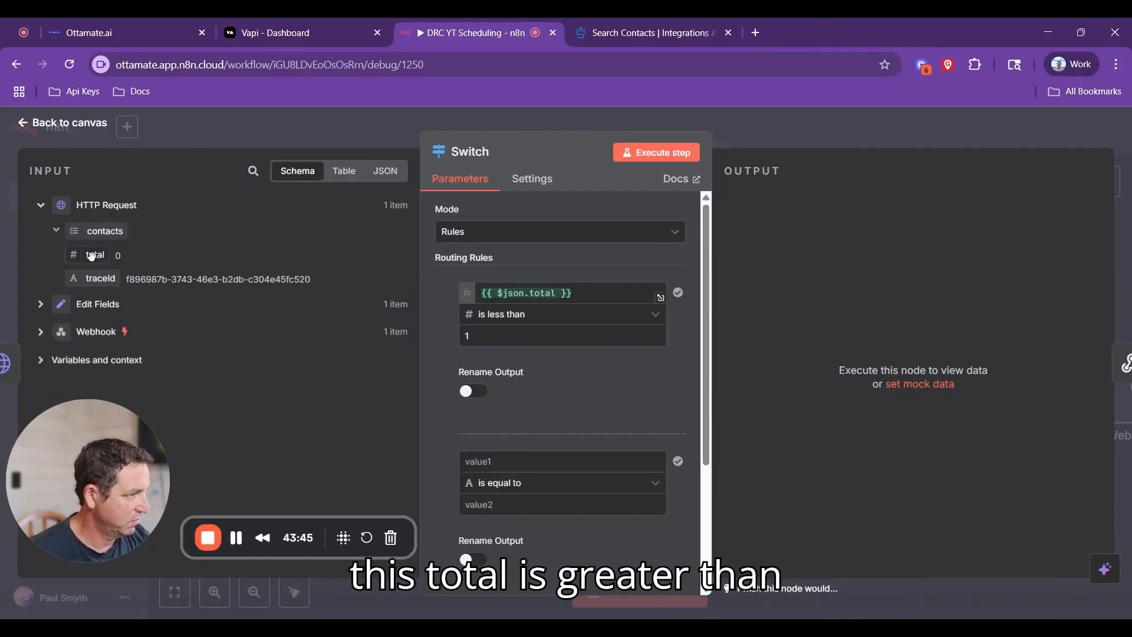
drag(91, 255, 530, 461)
scroll(545, 397, down, 3)
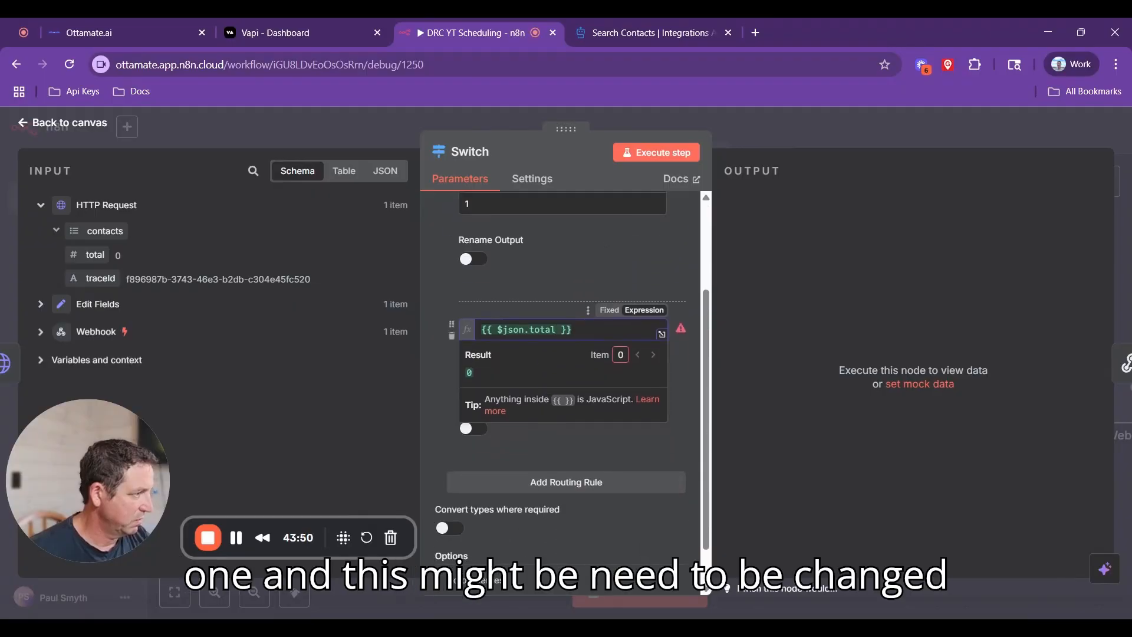
click(439, 389)
click(519, 373)
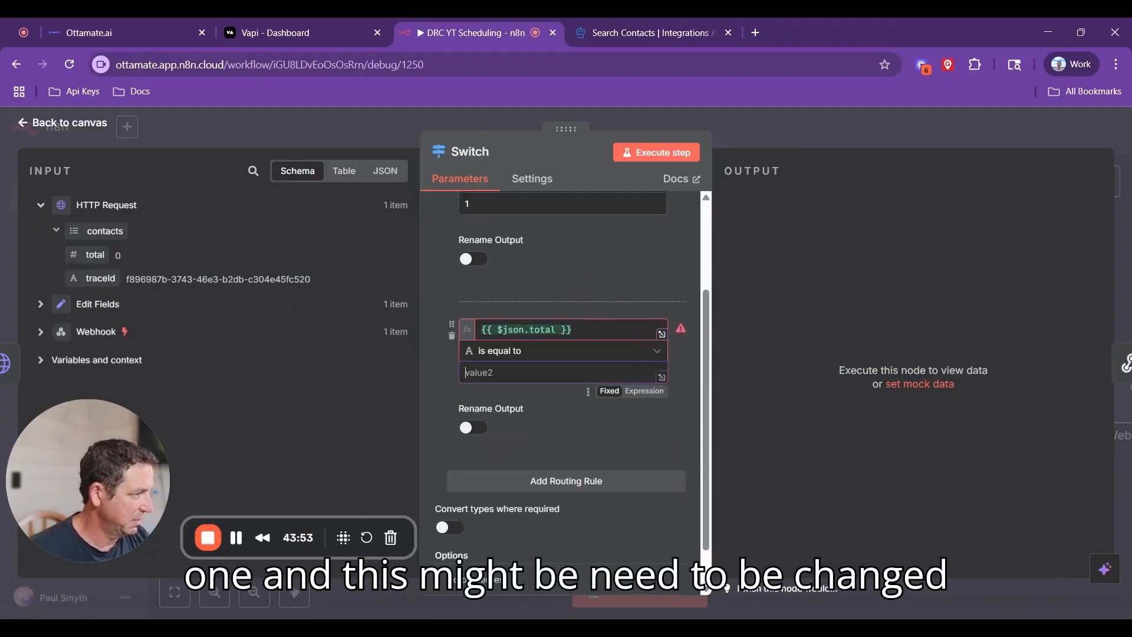
click(582, 354)
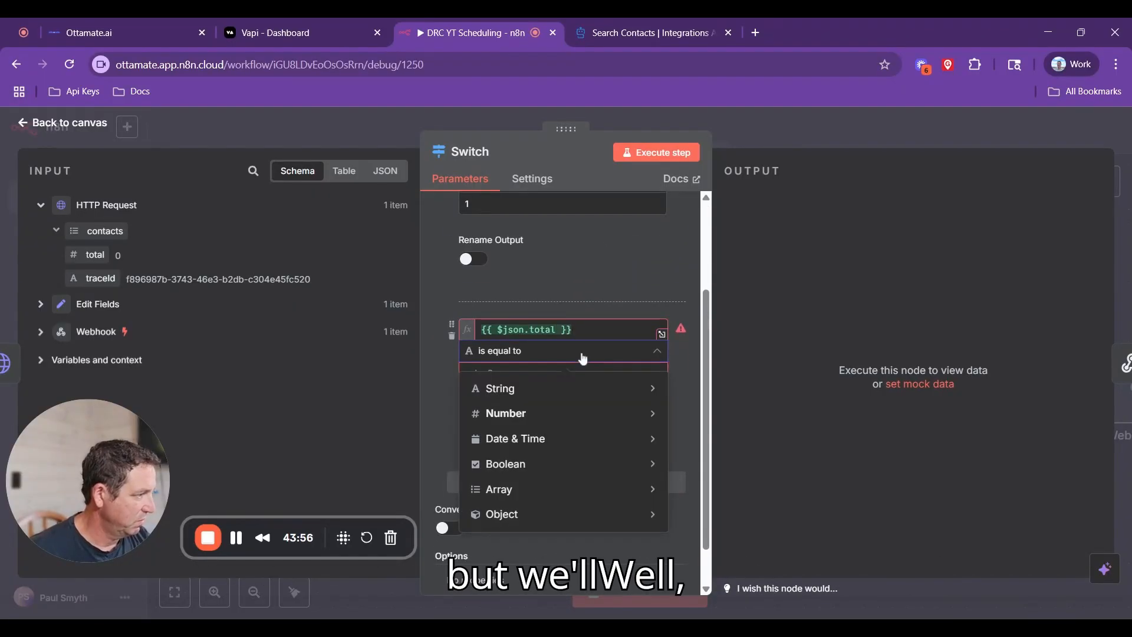
mouse_move(571, 413)
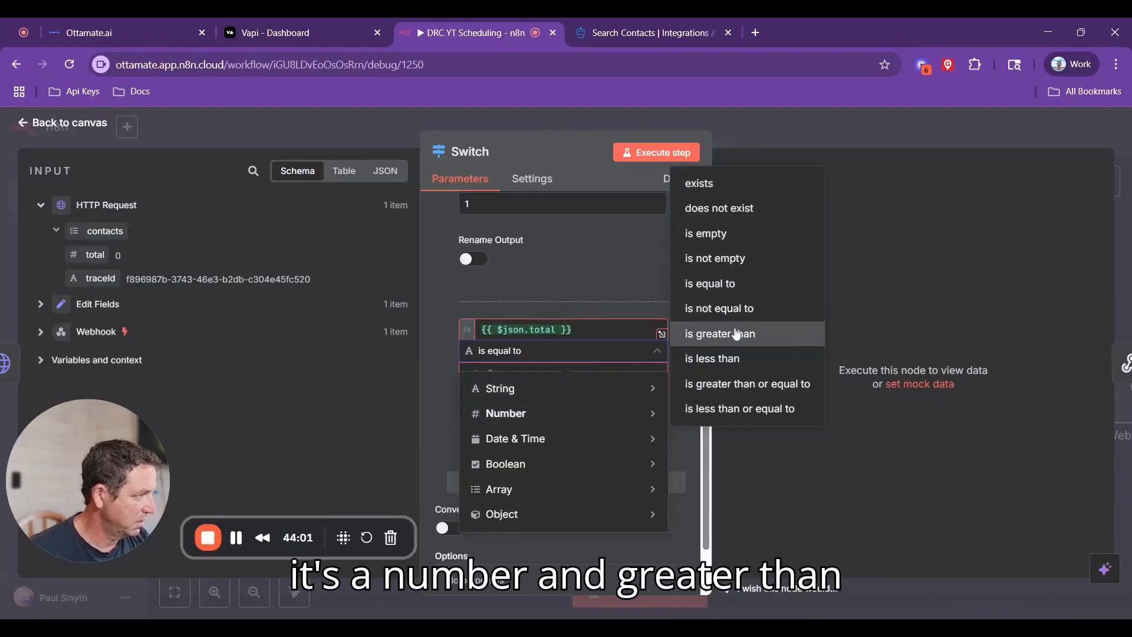
click(719, 334)
click(576, 371)
text(0)
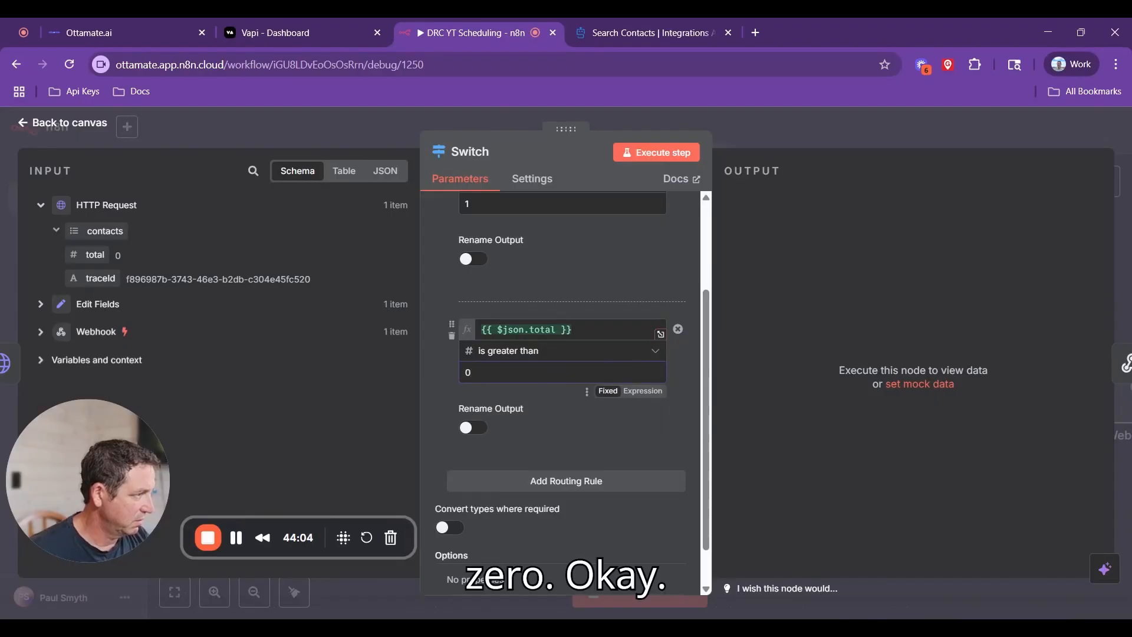
click(660, 155)
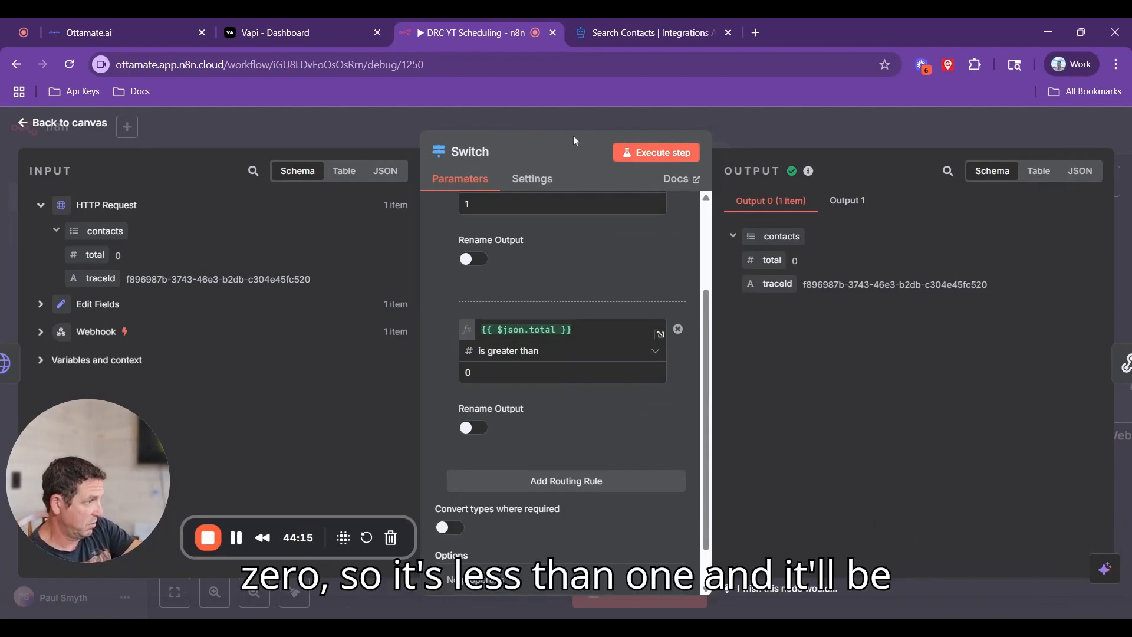
scroll(548, 234, up, 1)
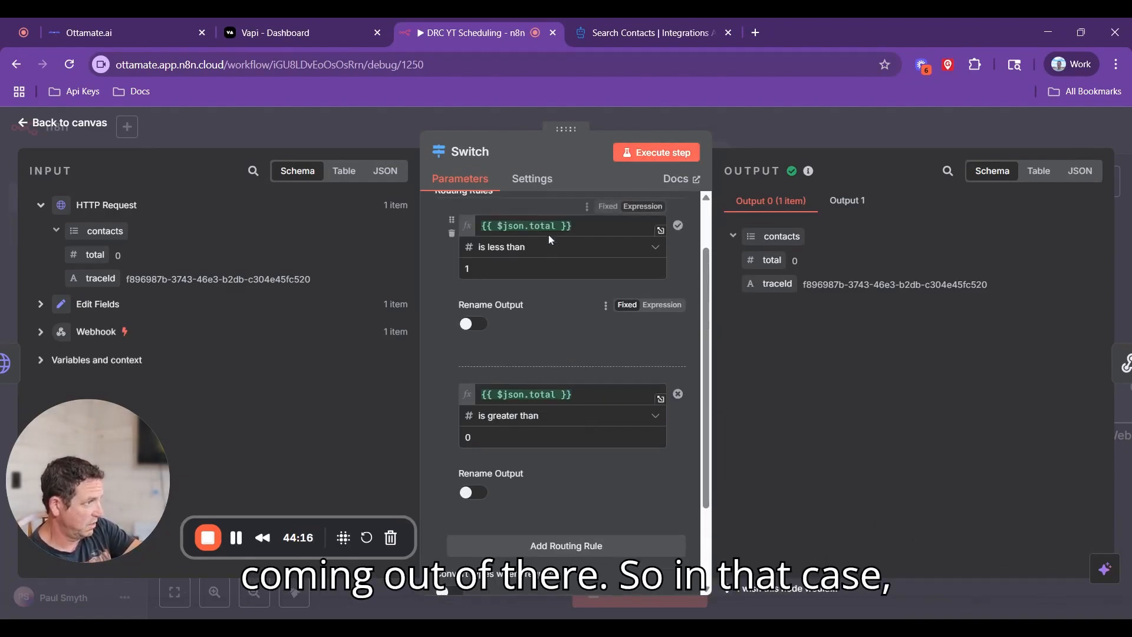
Step: Return to the canvas, move the Respond to Webhook node up and away from the Switch, and start inserting a node on their connection
click(91, 124)
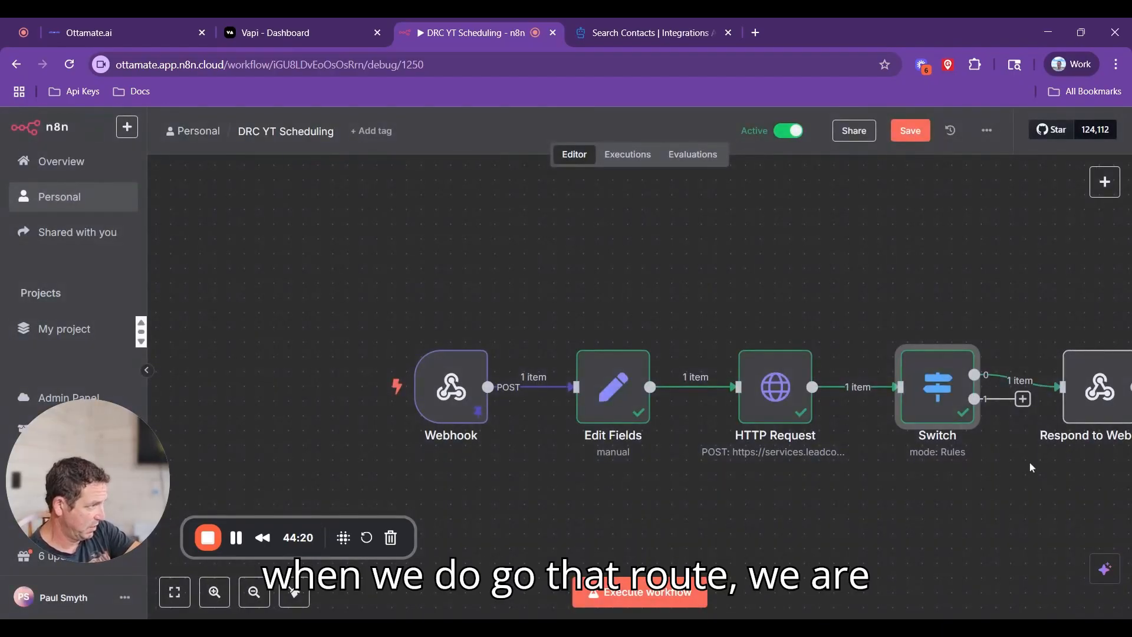
scroll(1014, 431, right, 5)
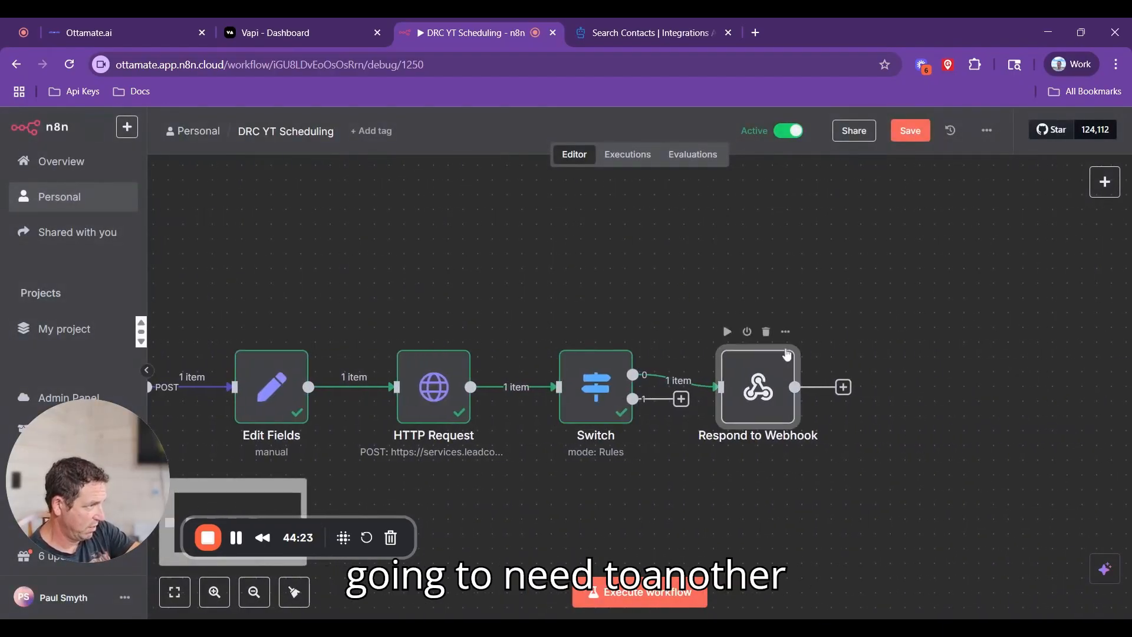
drag(769, 366, 962, 278)
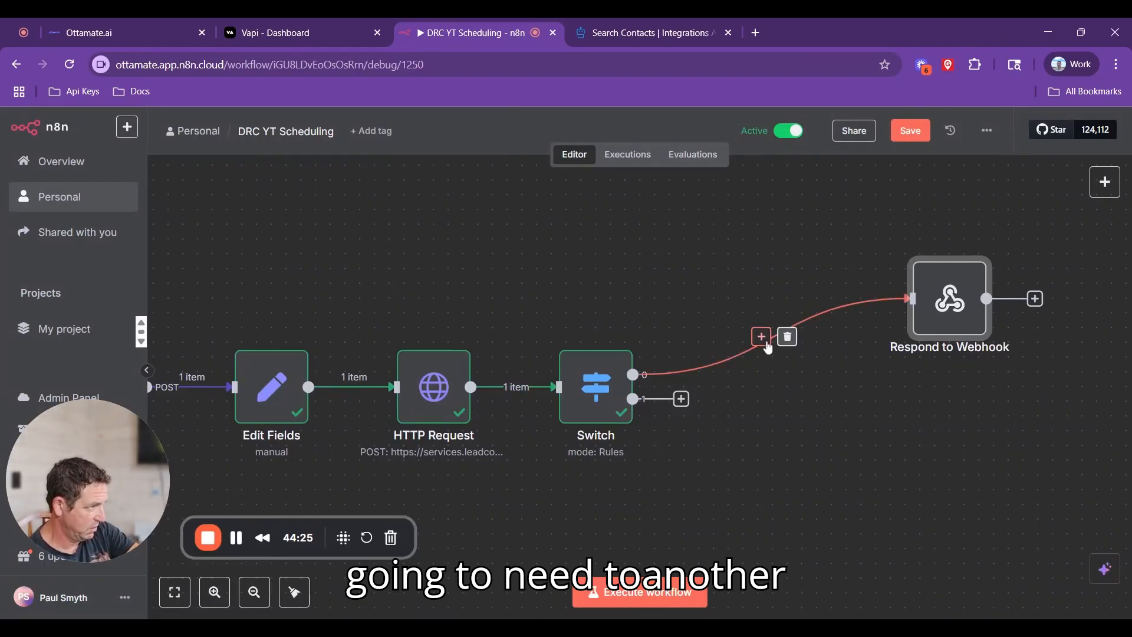
click(763, 339)
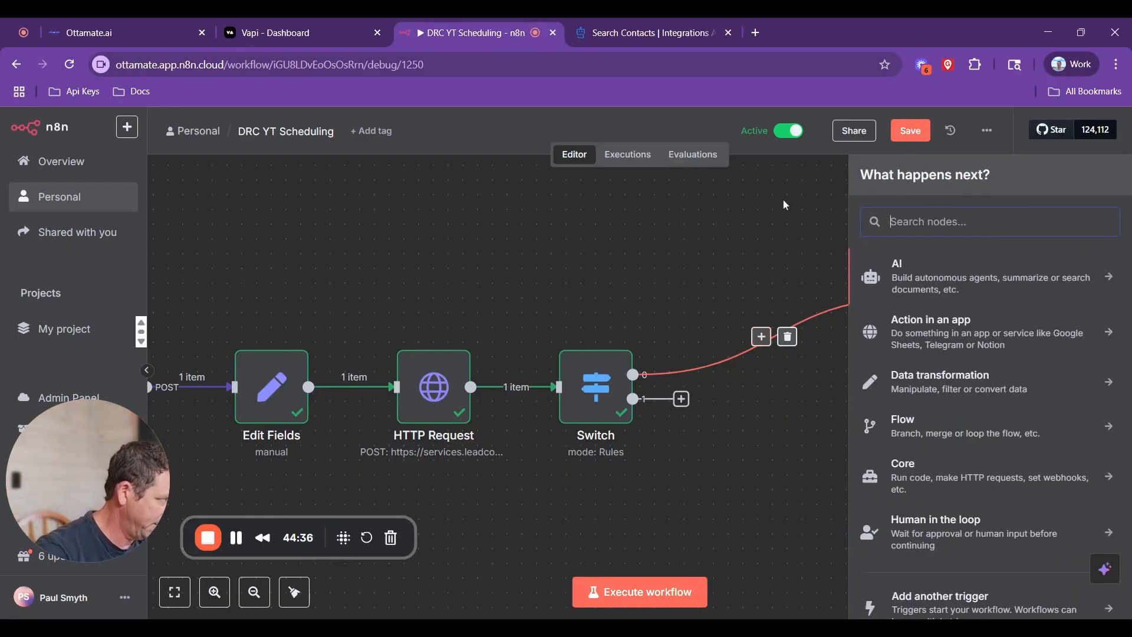
Step: Switch to the HighLevel API documentation and copy the Shell / cURL request sample from the Create Contact page
click(648, 33)
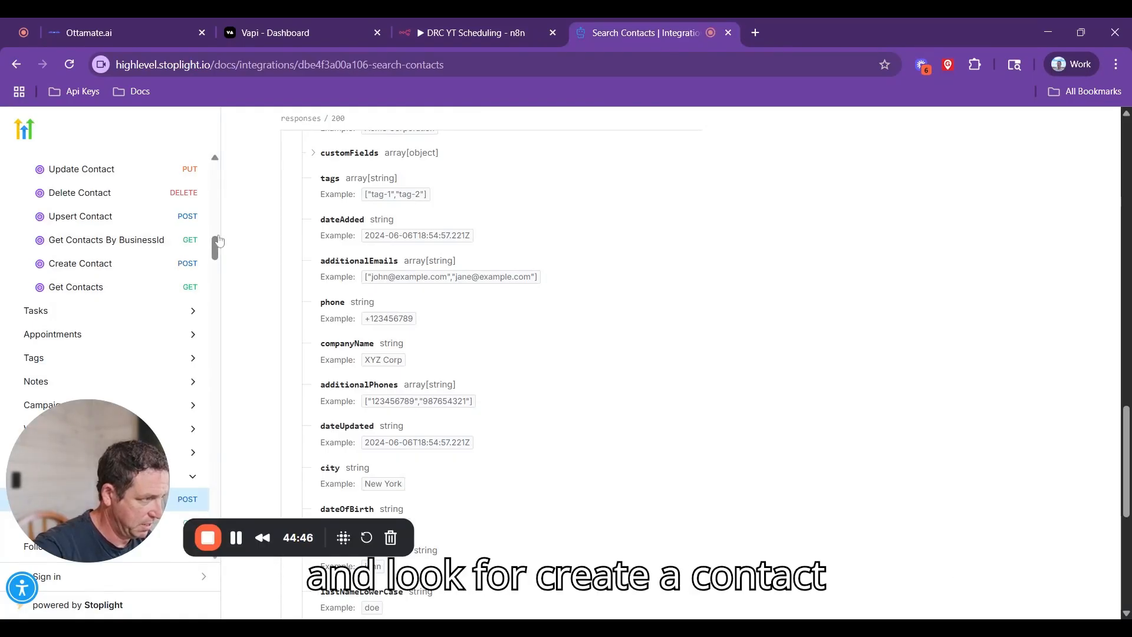
drag(215, 243, 215, 238)
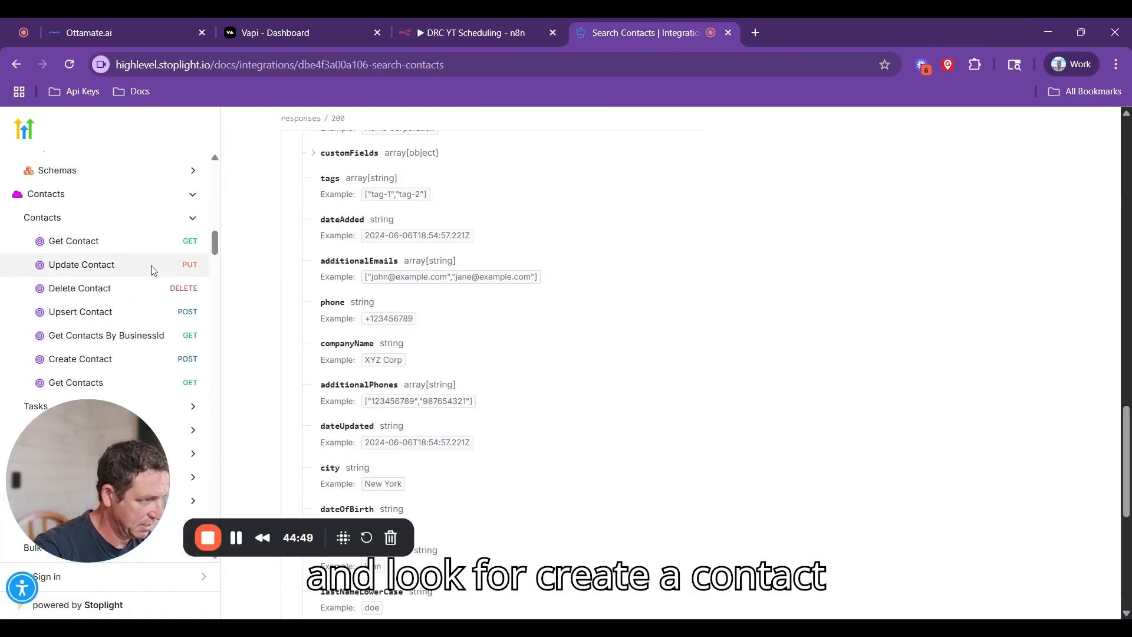
click(116, 360)
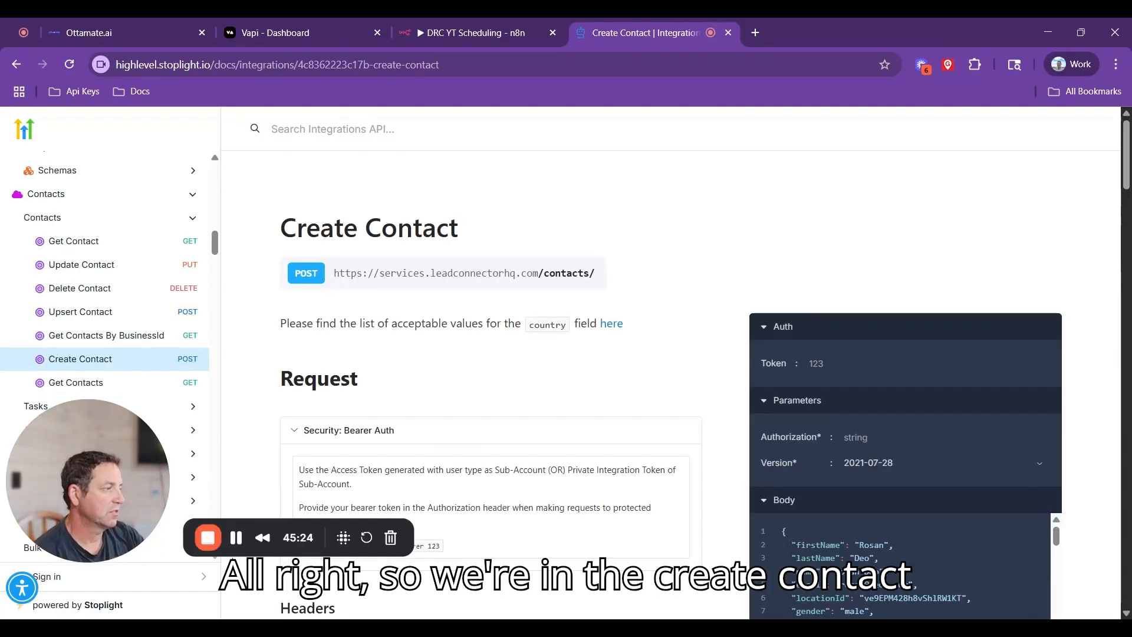
scroll(660, 453, down, 5)
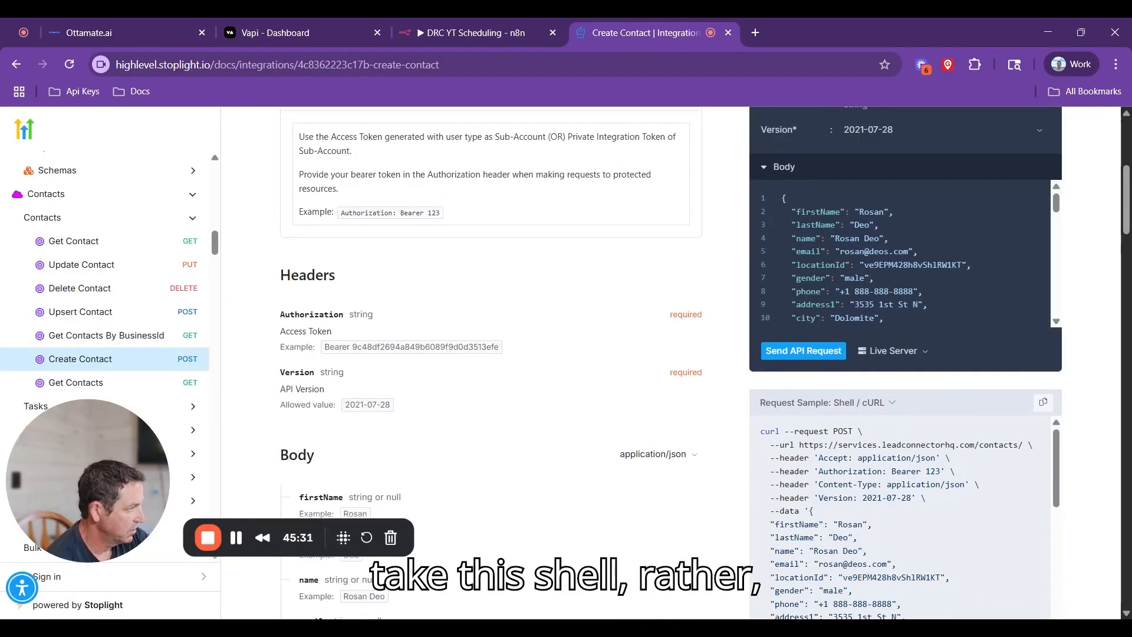
click(1043, 402)
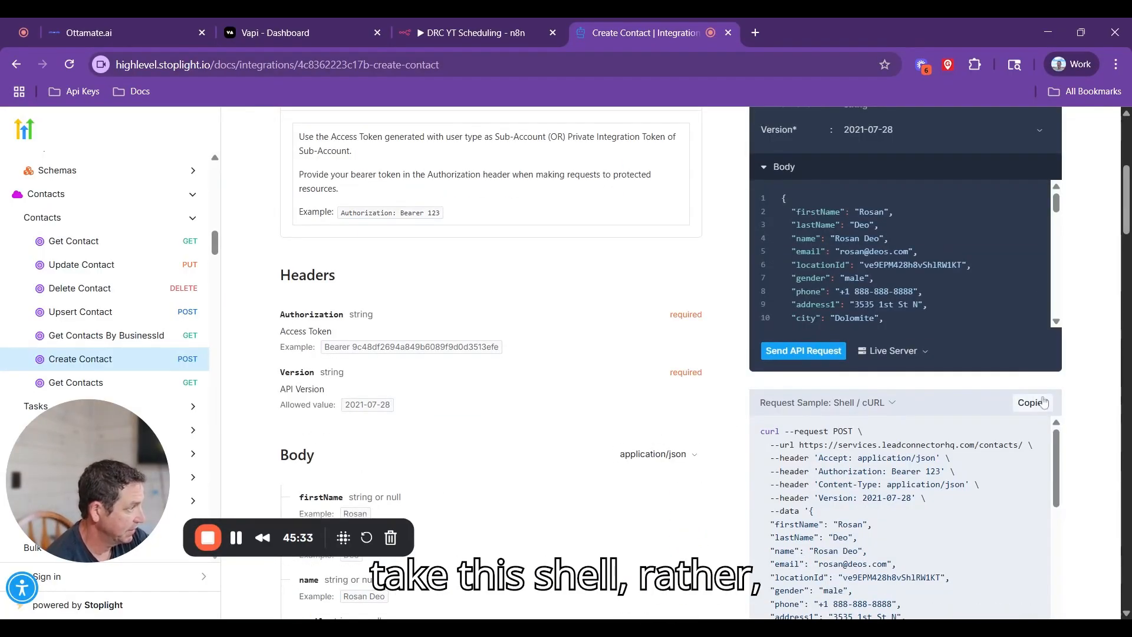
Step: Back in n8n, insert an HTTP Request node on the Switch's first output and import the copied Create Contact cURL command
click(477, 33)
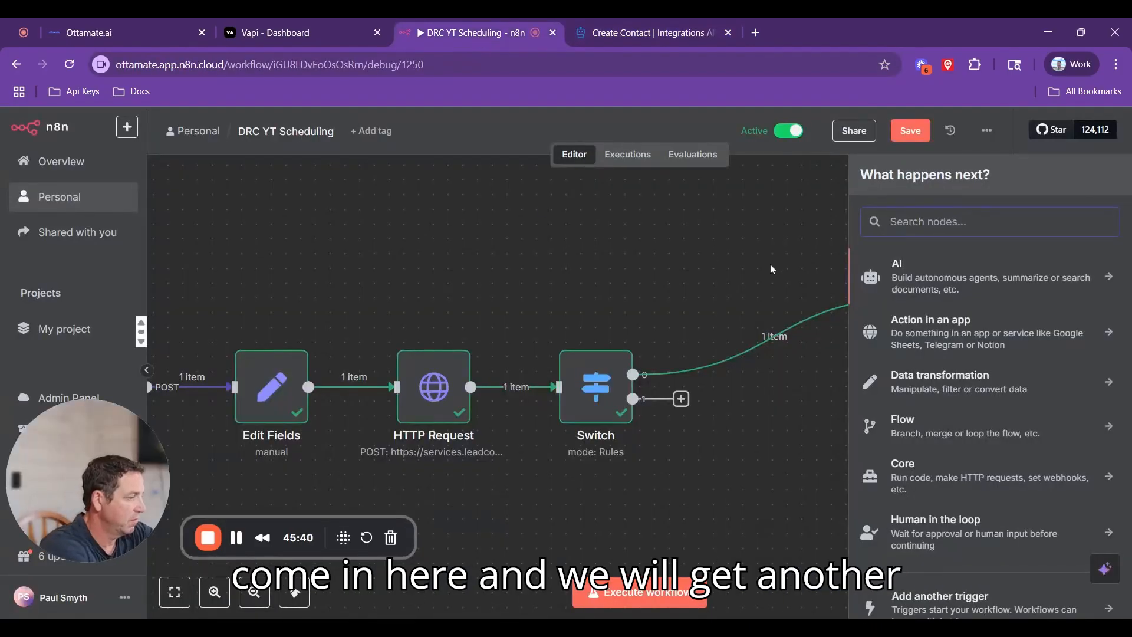
text(htt)
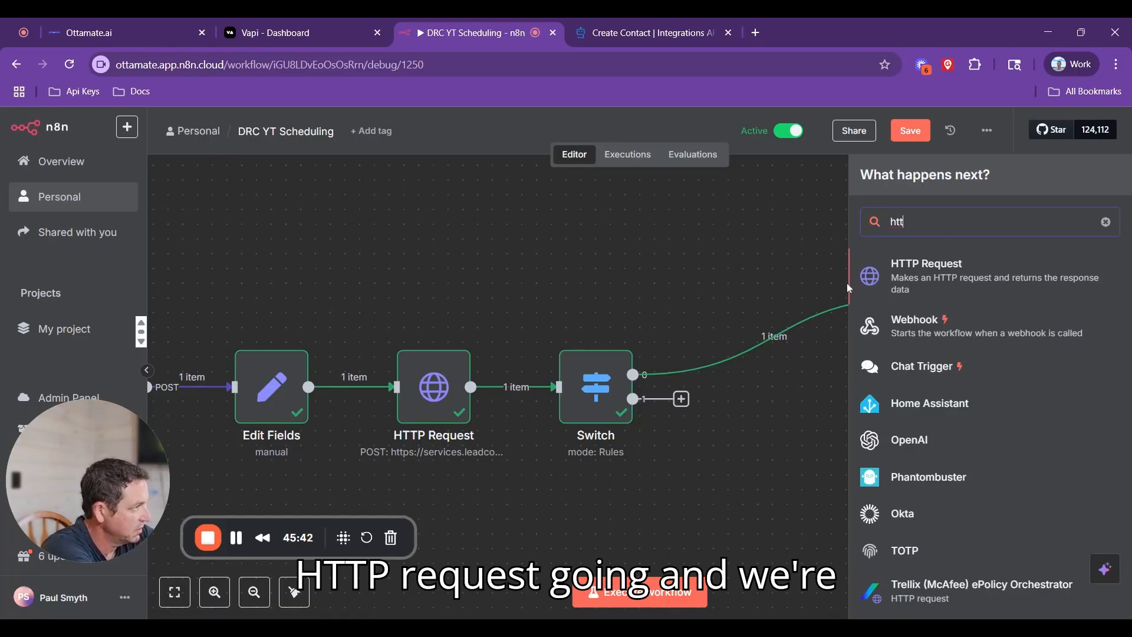
click(914, 277)
click(654, 209)
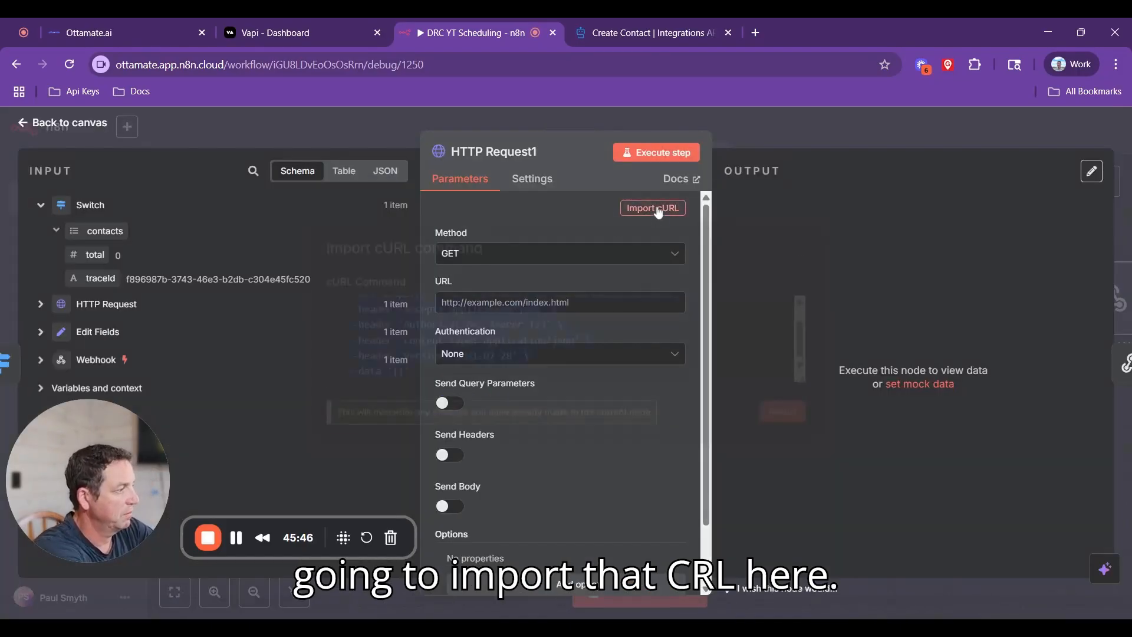
key(ctrl+v)
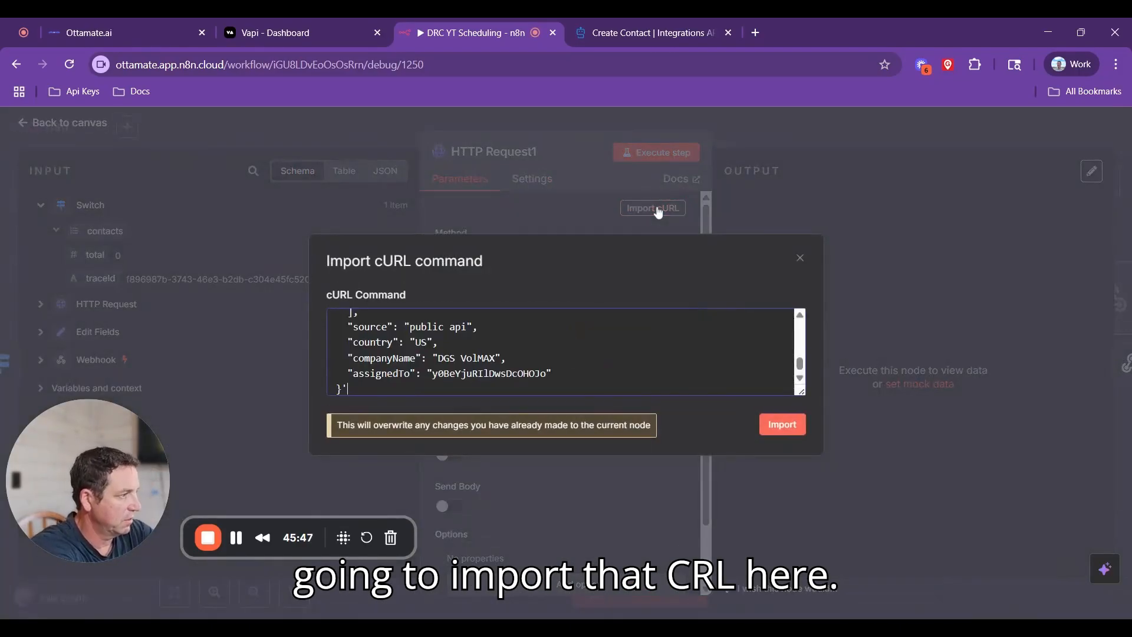
click(783, 425)
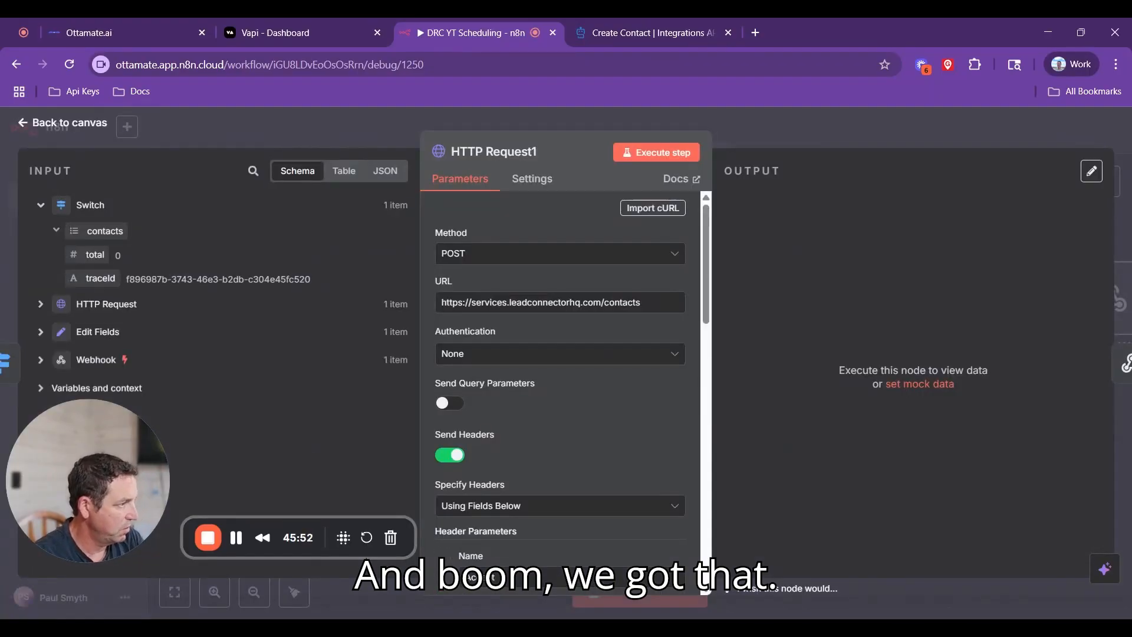
Step: Set the Authorization header's value to an expression of Bearer, a space and the Authorization field from Edit Fields
scroll(562, 411, down, 5)
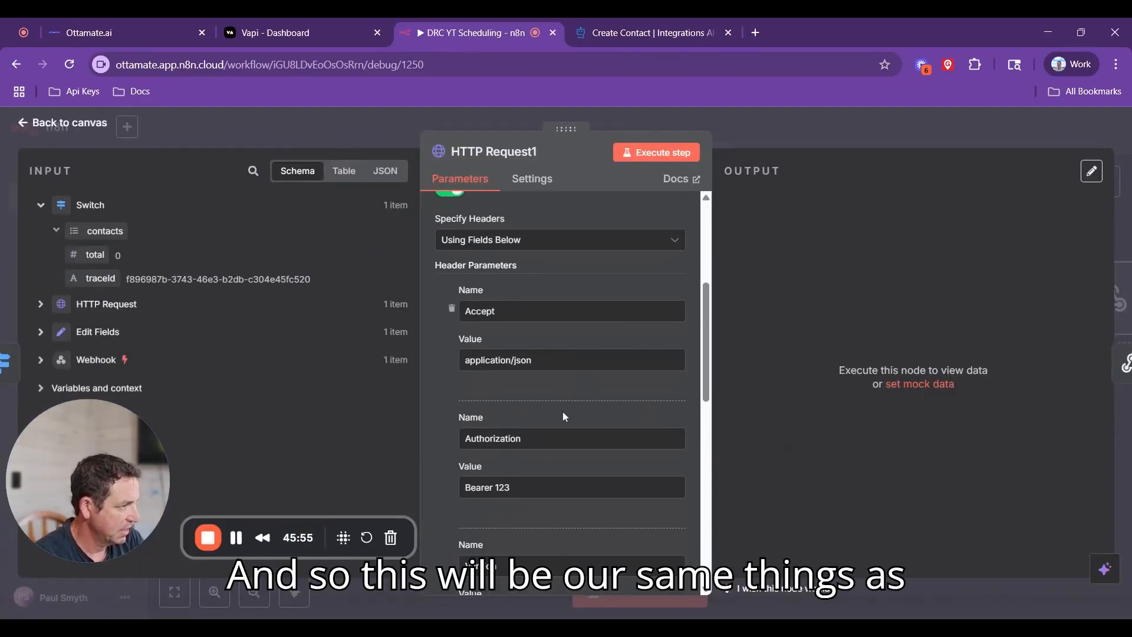
scroll(562, 412, down, 2)
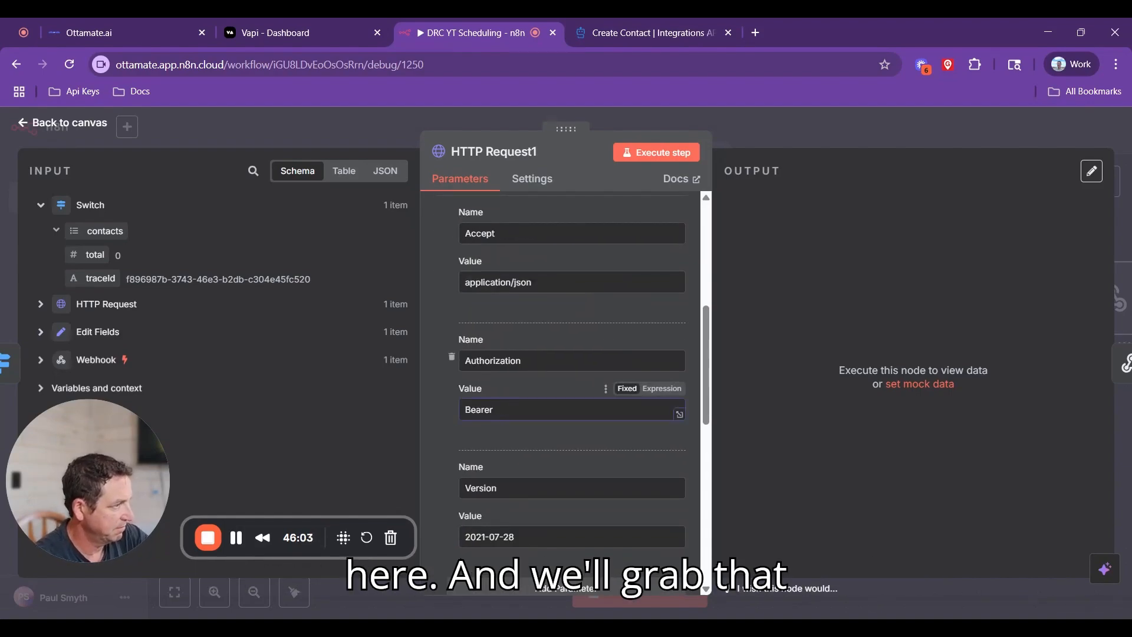
click(59, 333)
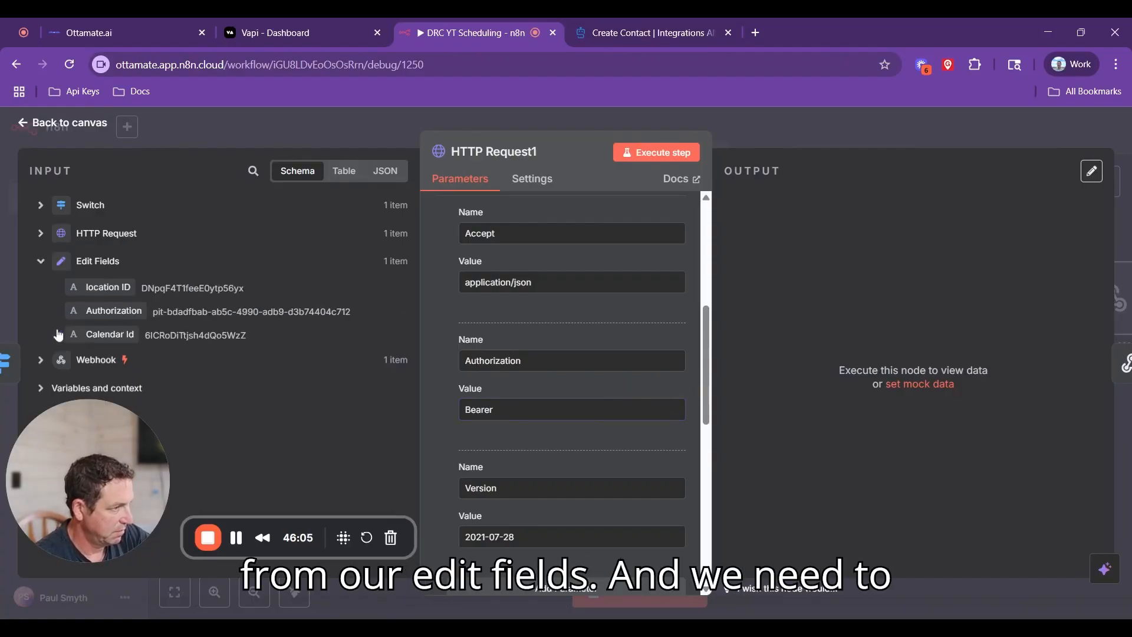
drag(129, 311, 475, 399)
drag(475, 399, 309, 397)
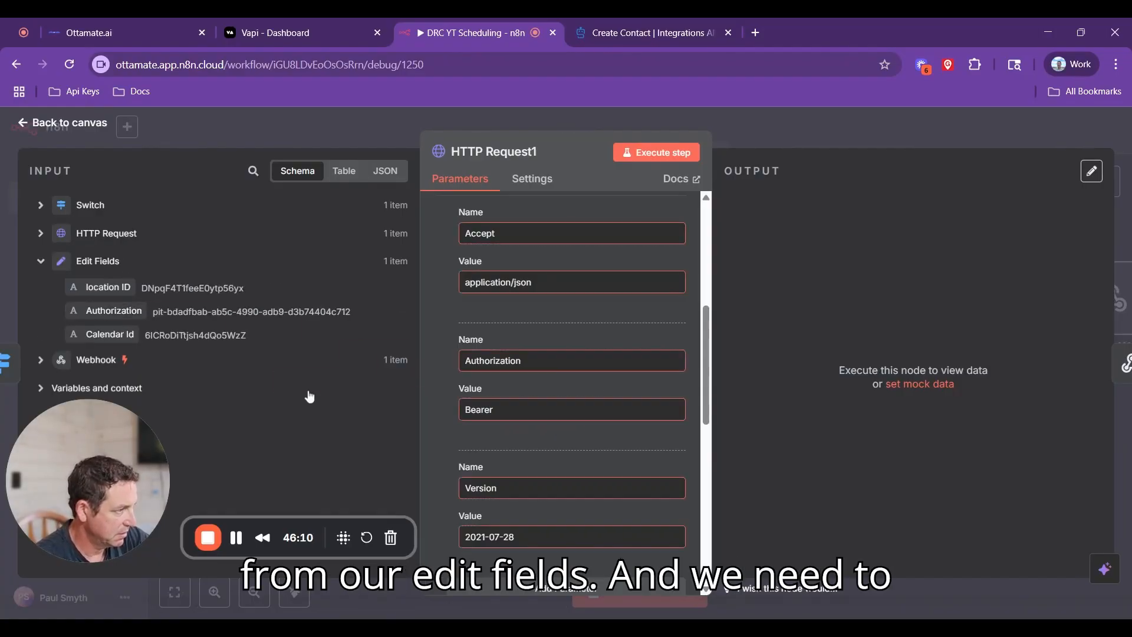
click(674, 390)
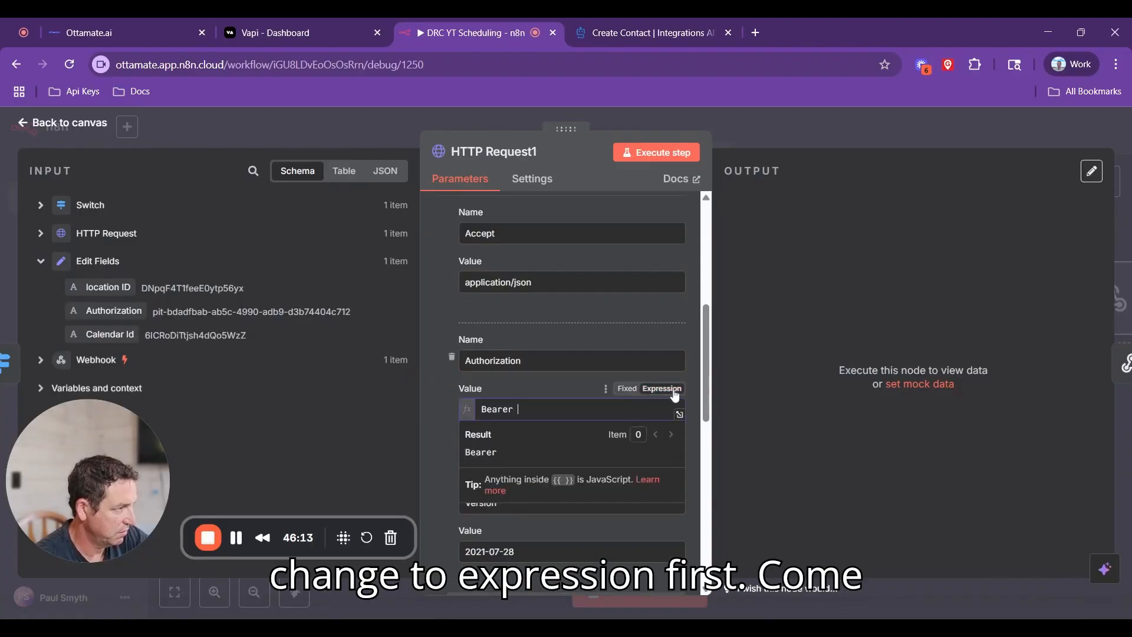
drag(110, 311, 542, 407)
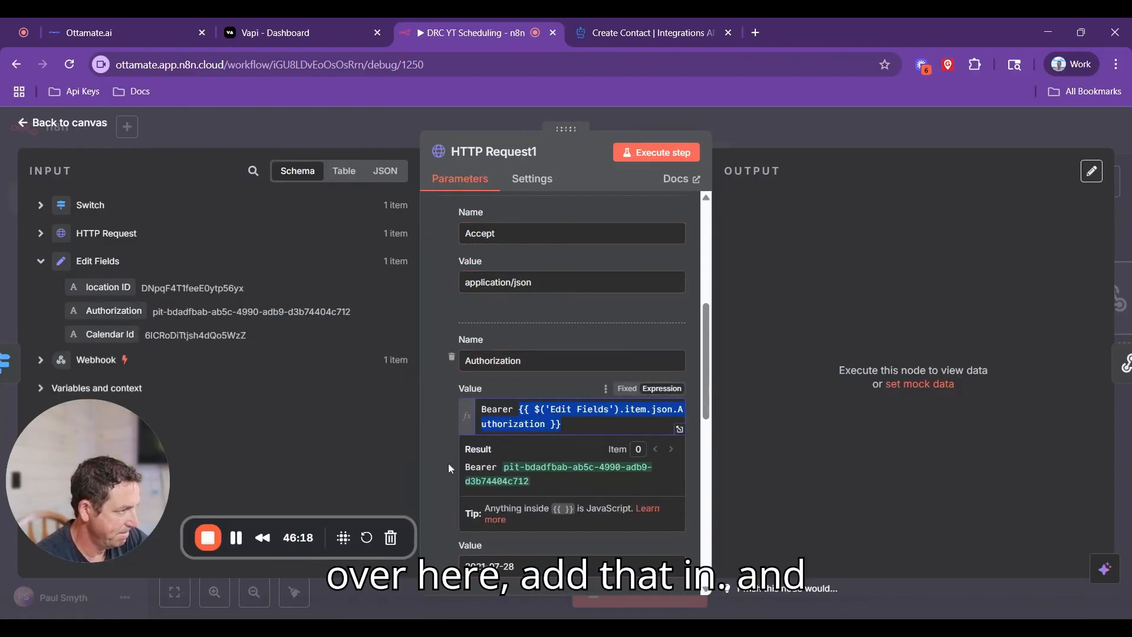
Step: Review the create-contact request's JSON body and remove the "name" entry beneath "lastName"
scroll(448, 462, down, 7)
scroll(554, 469, down, 8)
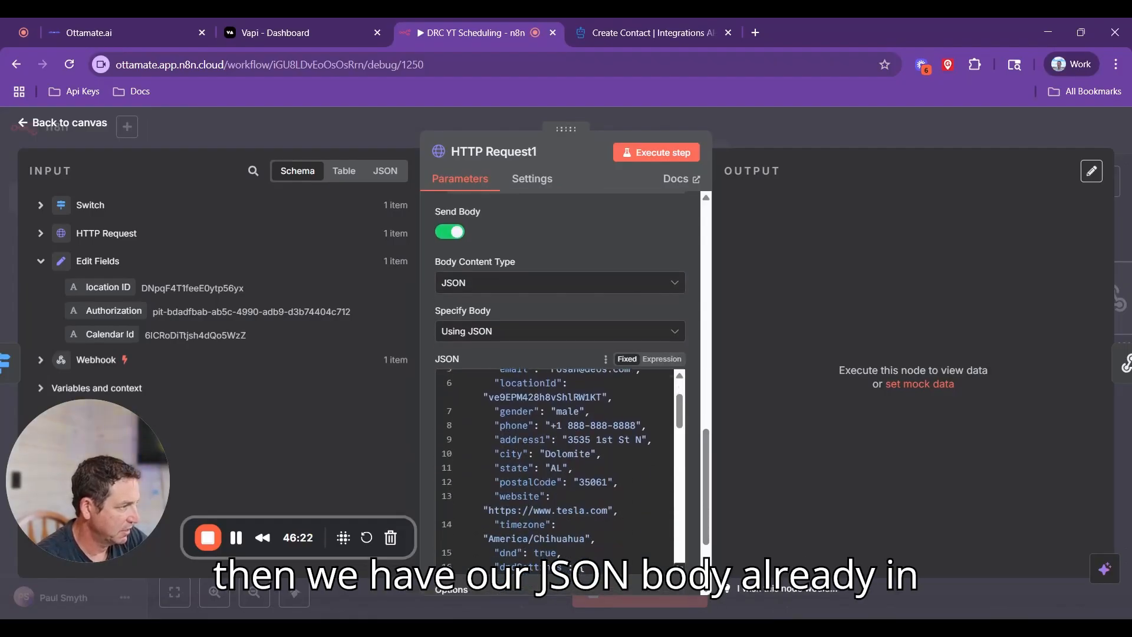
scroll(557, 468, down, 5)
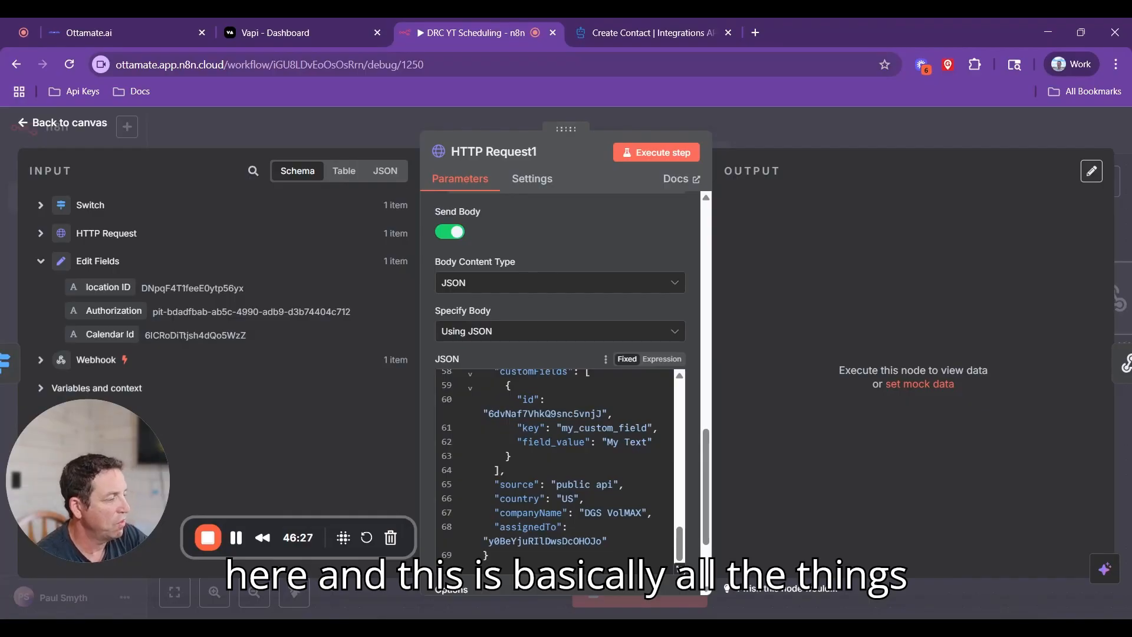
scroll(557, 469, up, 13)
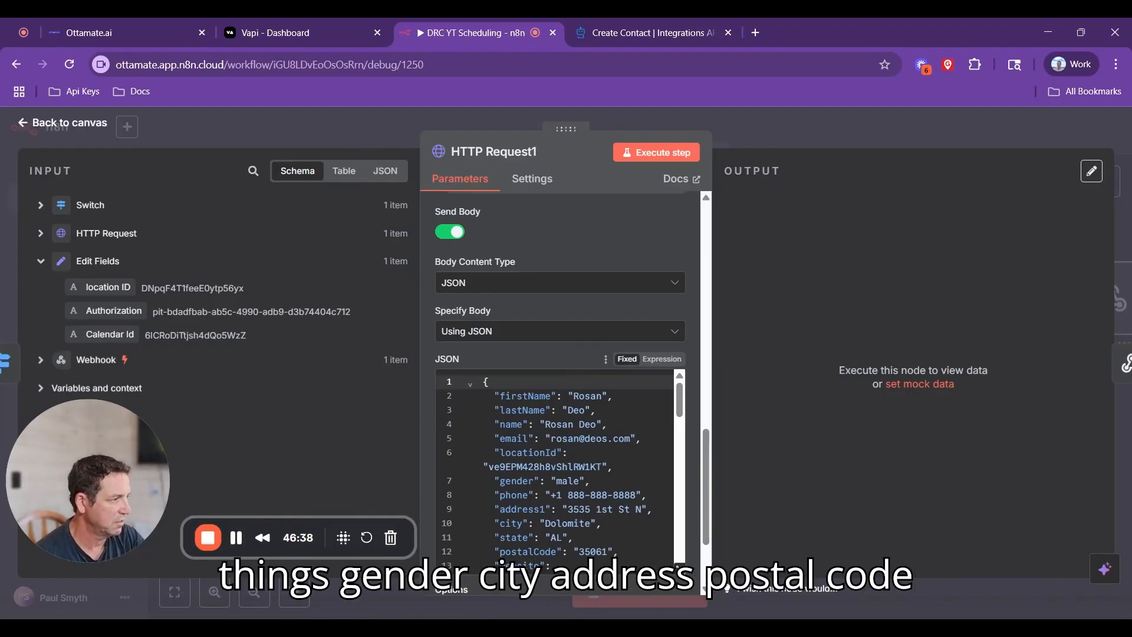
scroll(557, 468, down, 2)
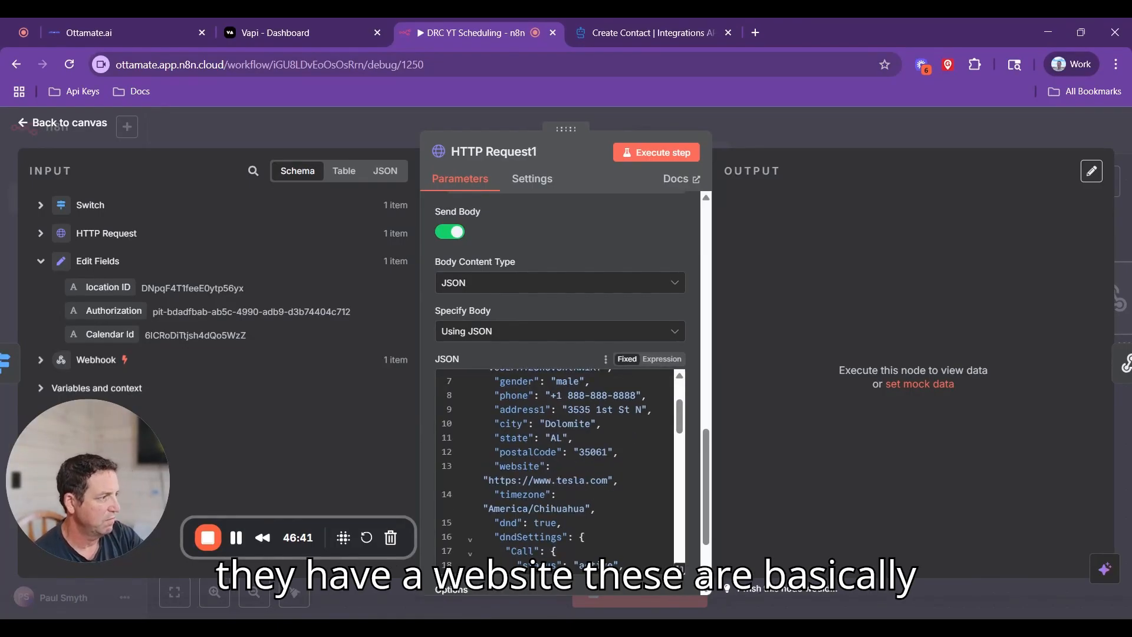
scroll(557, 468, down, 1)
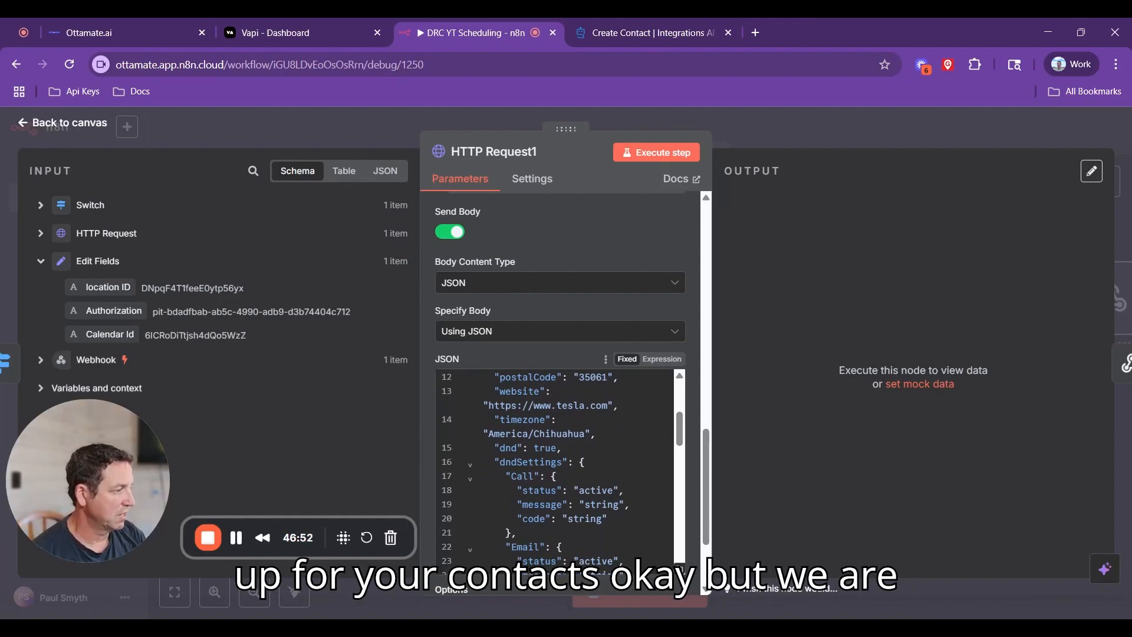
scroll(554, 470, up, 3)
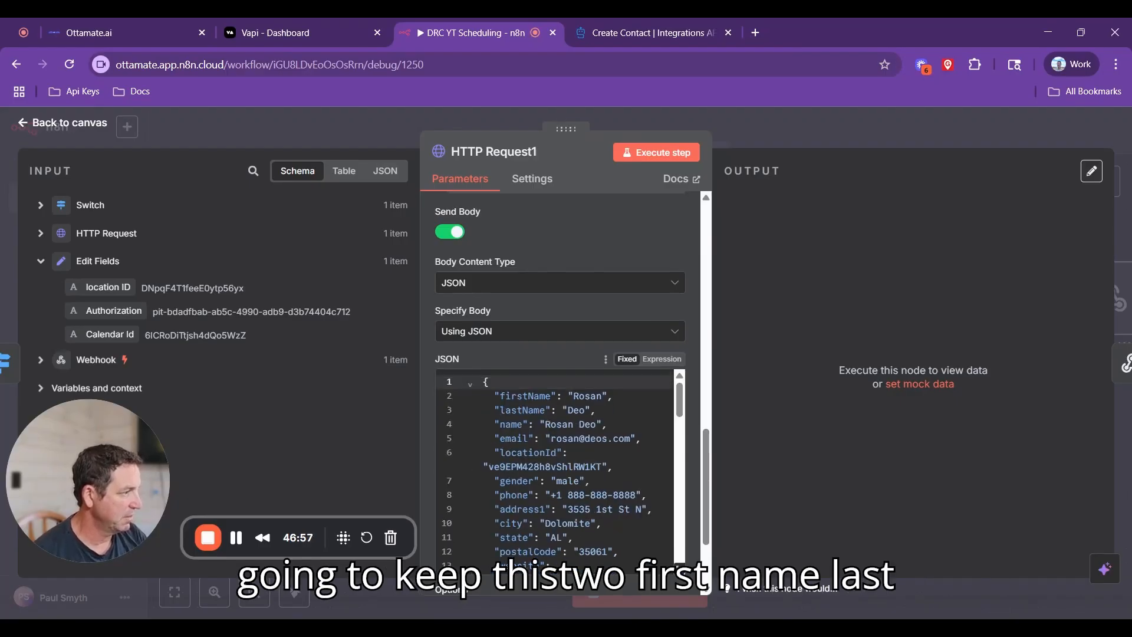
drag(488, 423, 608, 423)
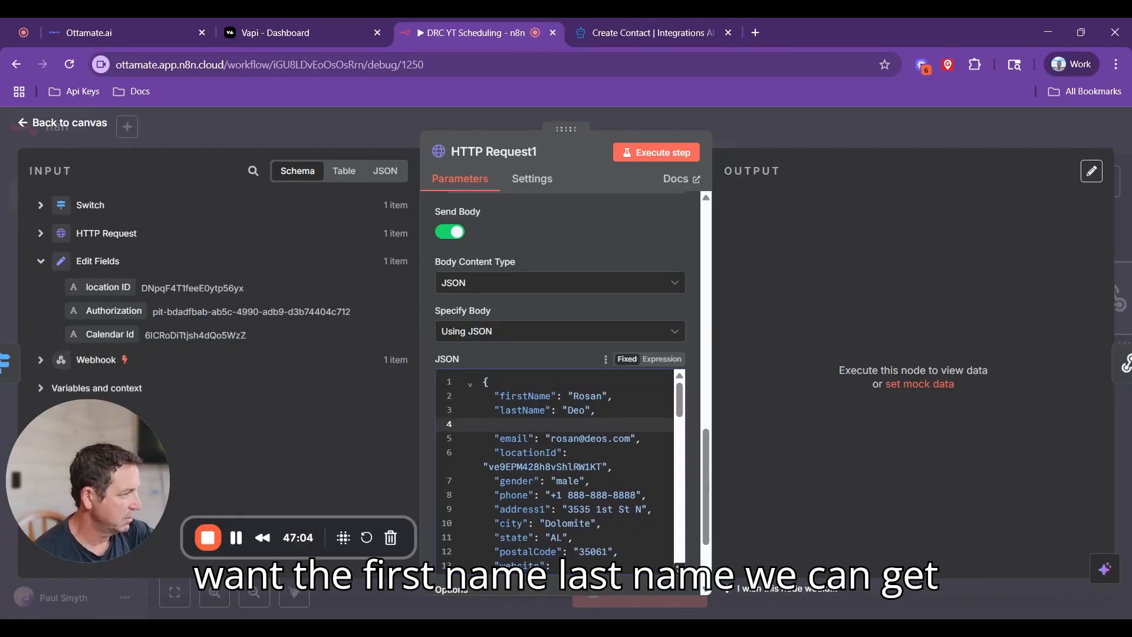
Step: Close the blank line beneath "lastName" and delete the "gender" entry from the JSON body, keeping the comma after "locationId"
key(BackSpace)
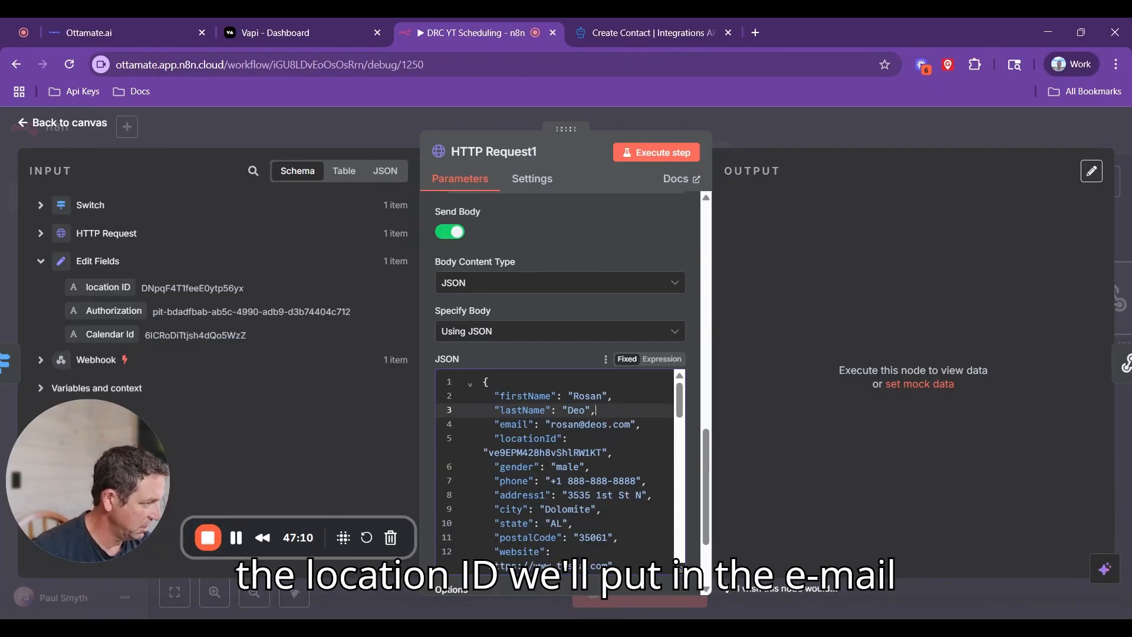
scroll(584, 440, down, 1)
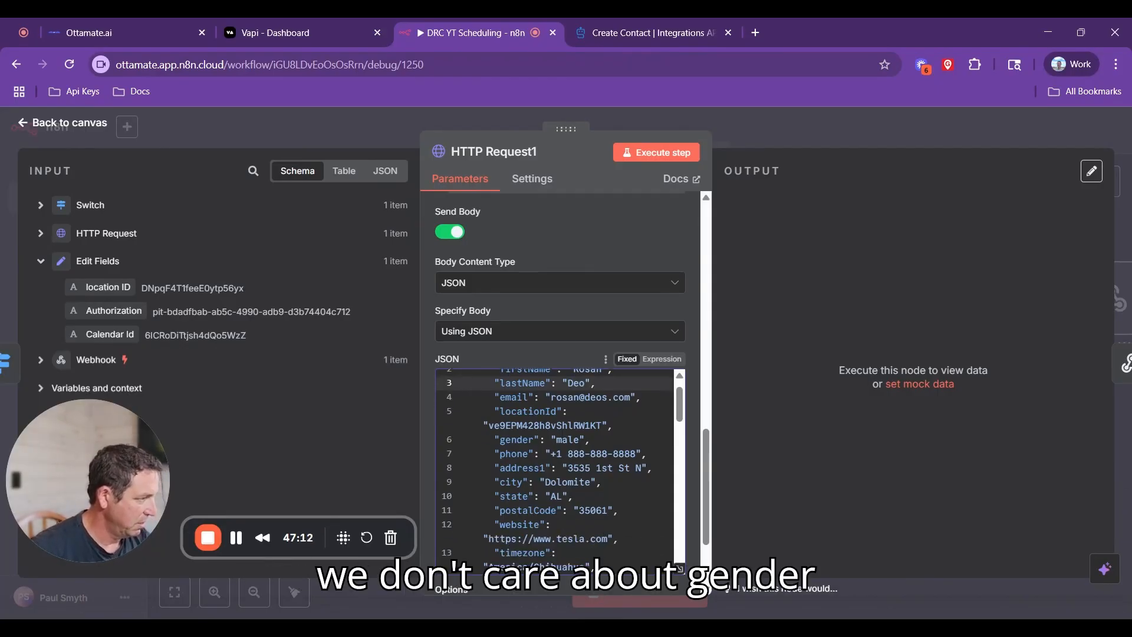
triple_click(587, 440)
key(BackSpace)
key(BackSpace)
key(BackSpace)
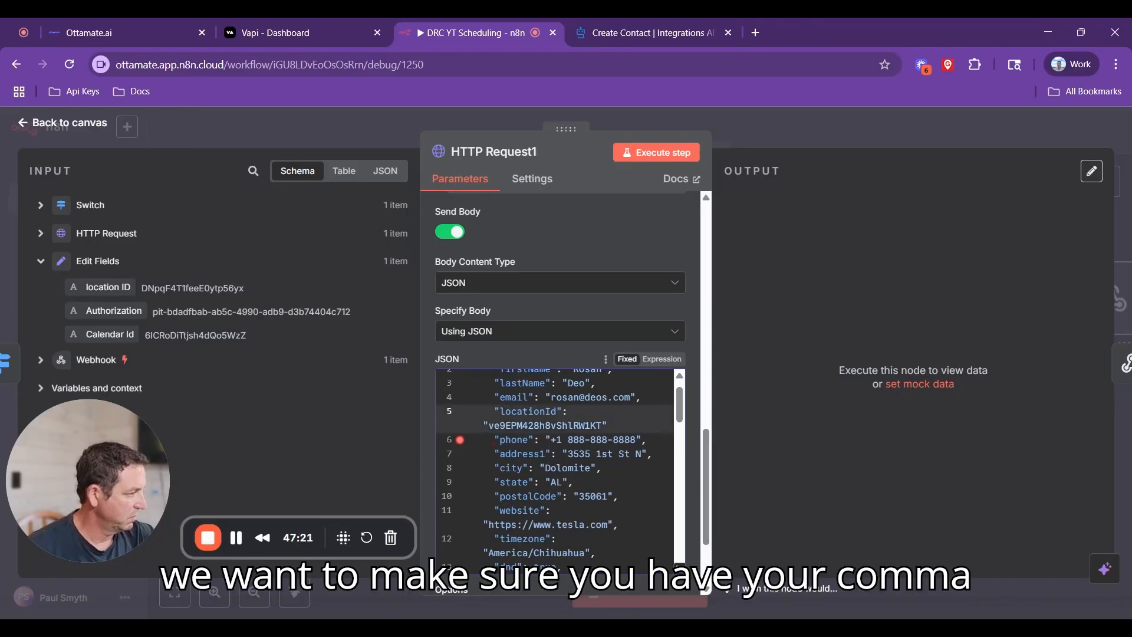
text(,)
Step: Delete the JSON body entries from "address1" through "assignedTo", ending the object at "phone" without a trailing comma
scroll(554, 466, down, 1)
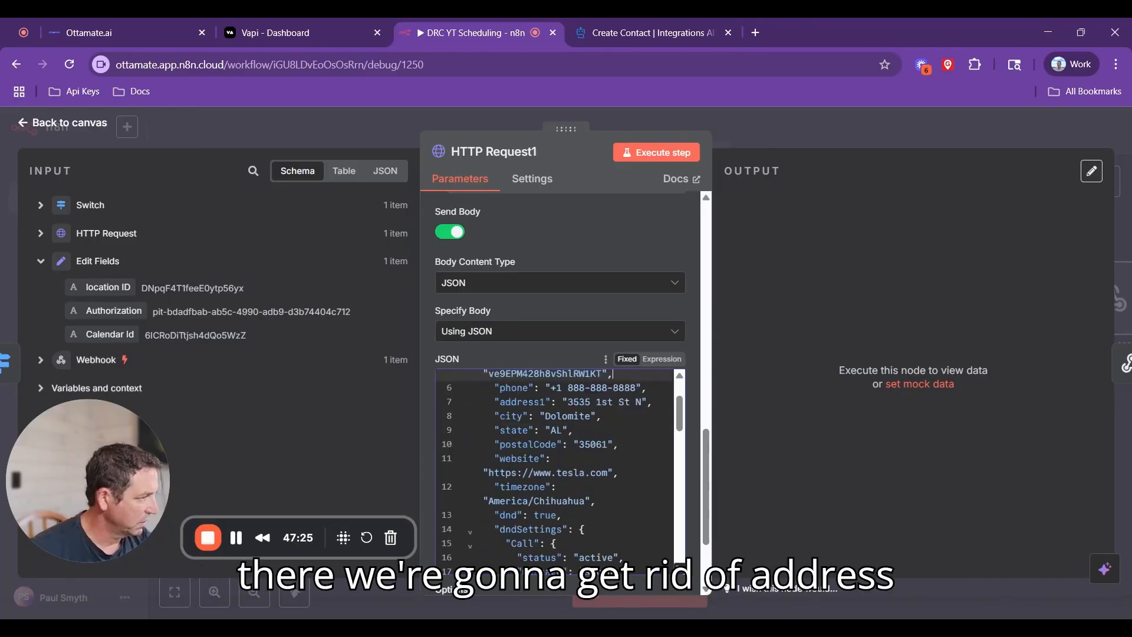
drag(494, 402, 607, 540)
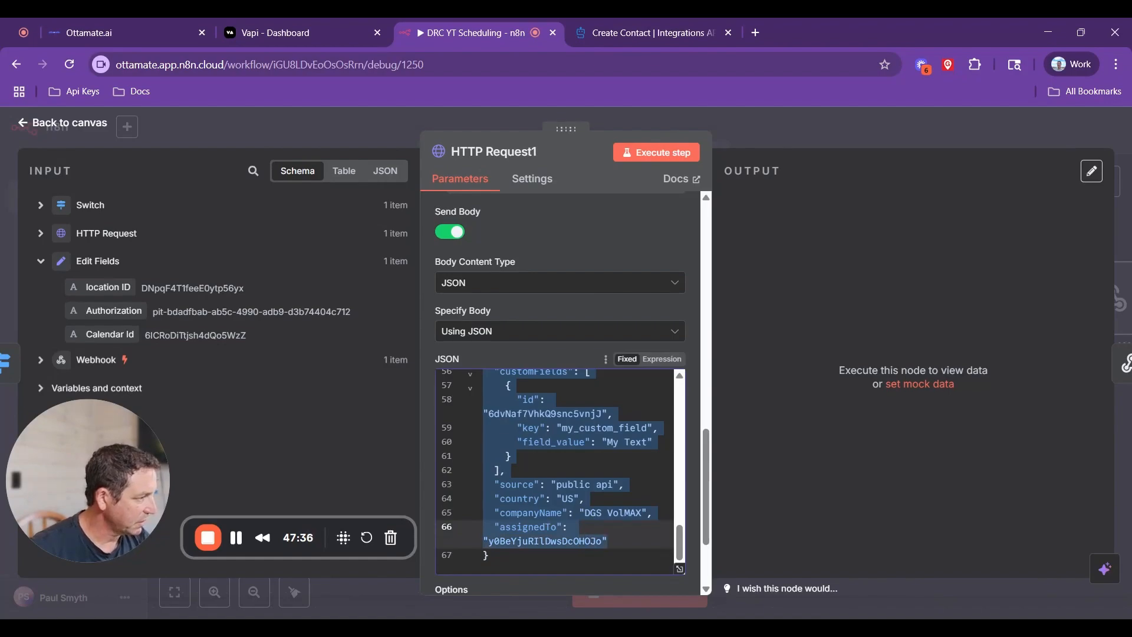
key(BackSpace)
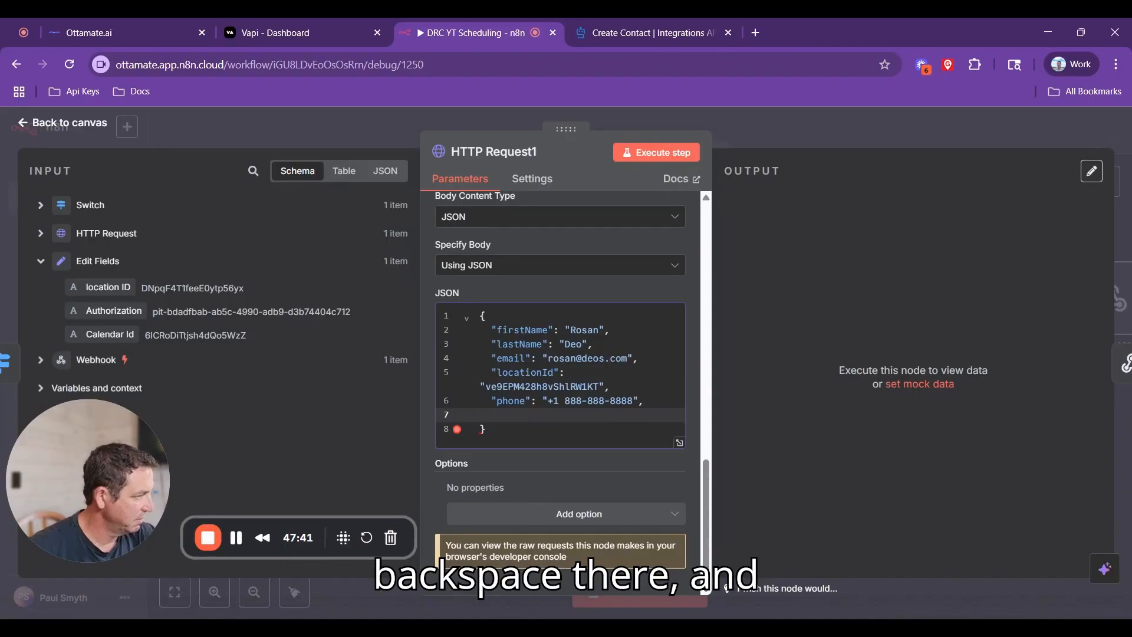
key(BackSpace)
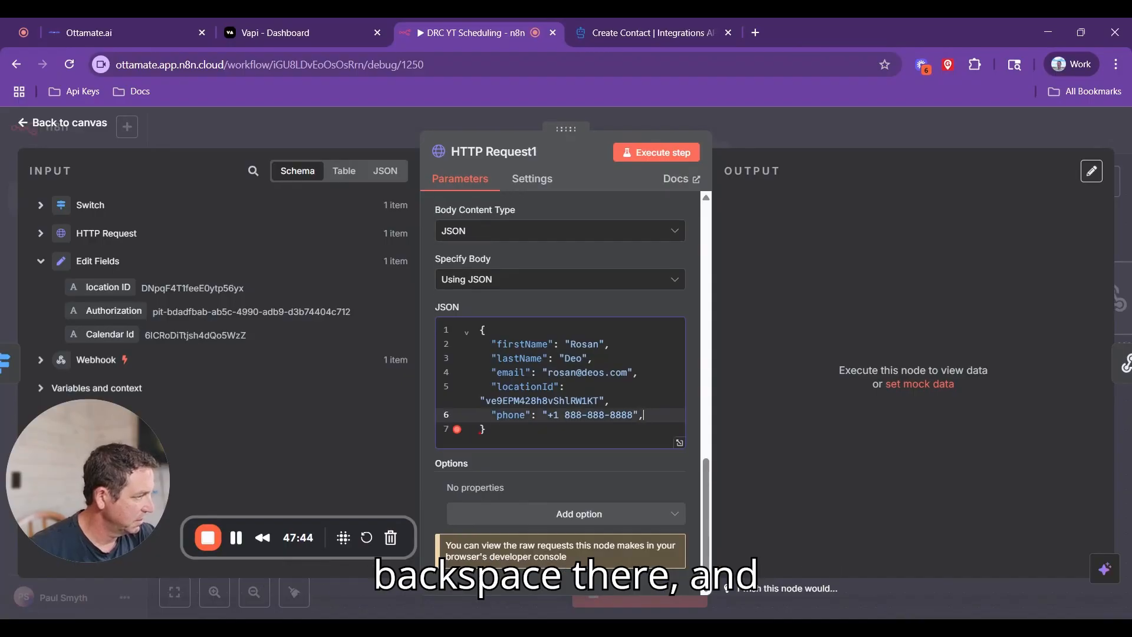
key(BackSpace)
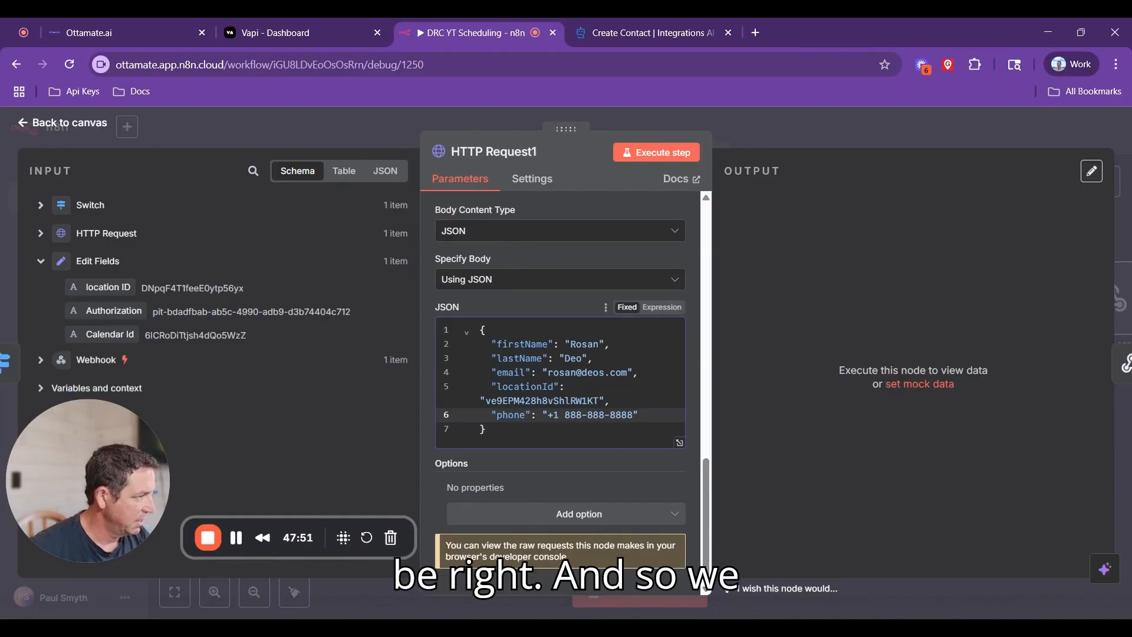
Step: Switch the JSON body to an expression and replace the "firstName" sample value with the Webhook tool call's FirstName argument
drag(570, 344, 599, 344)
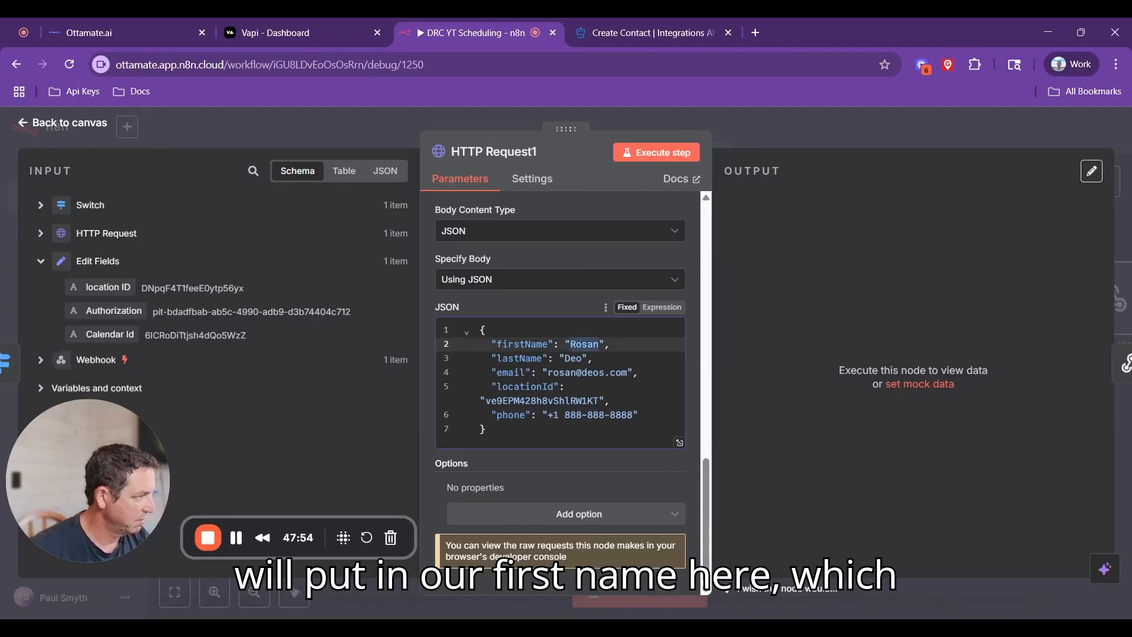
key(BackSpace)
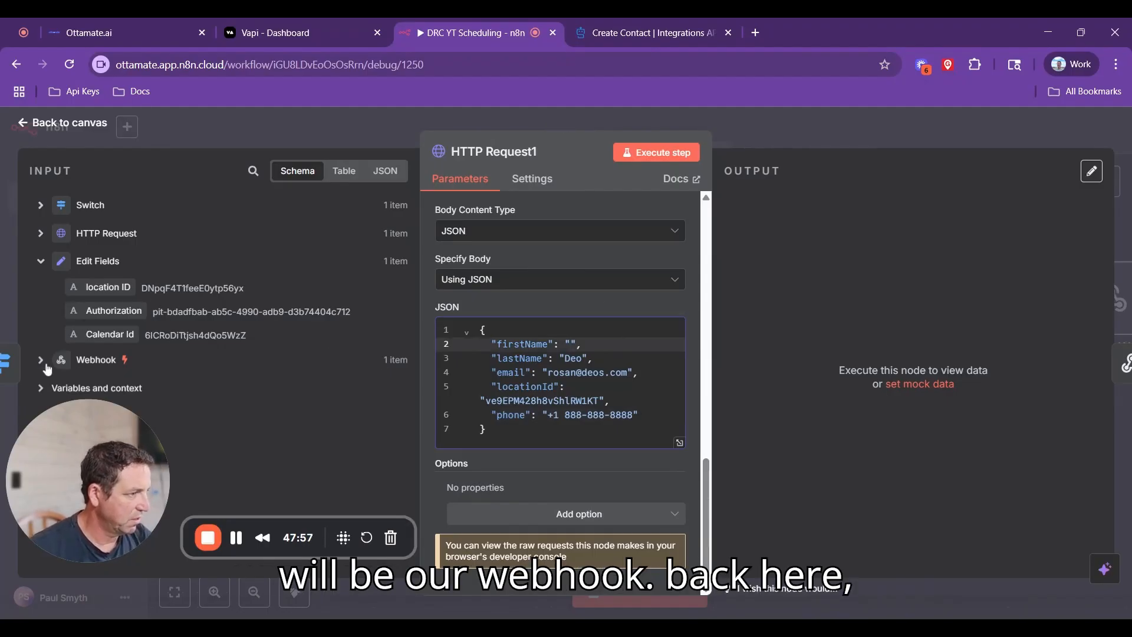
click(90, 363)
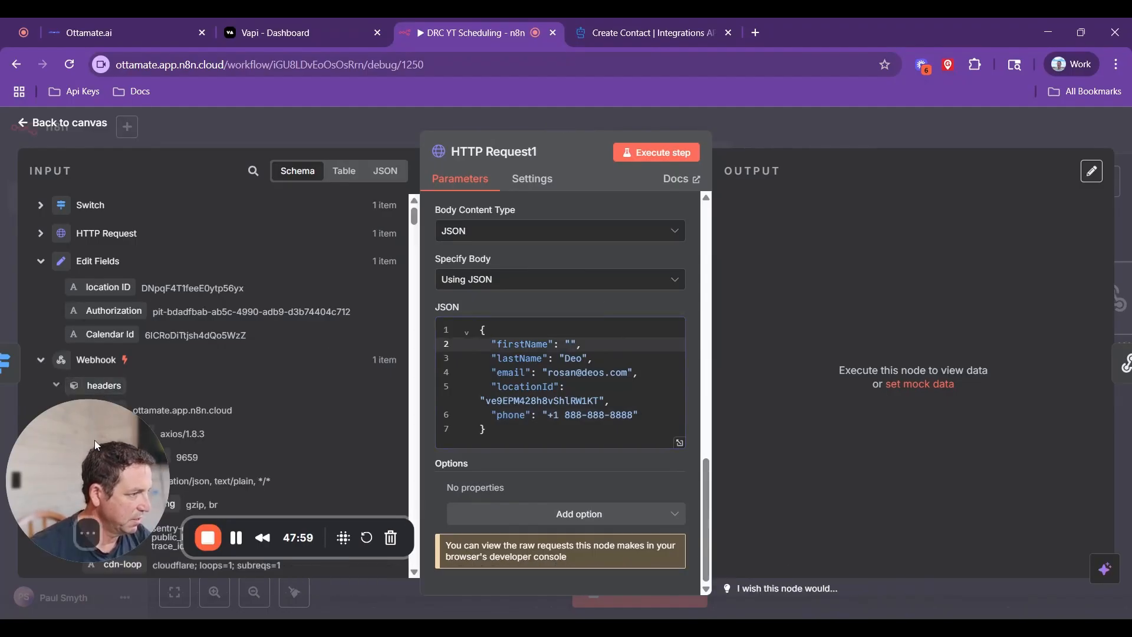
drag(94, 440, 983, 153)
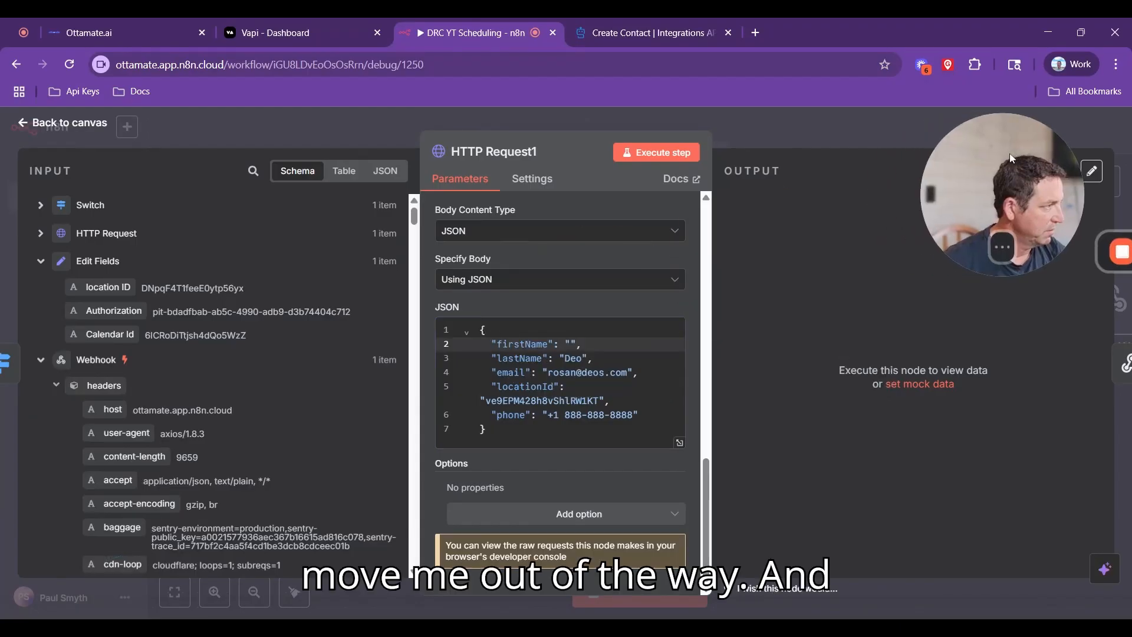
click(57, 385)
scroll(187, 408, down, 5)
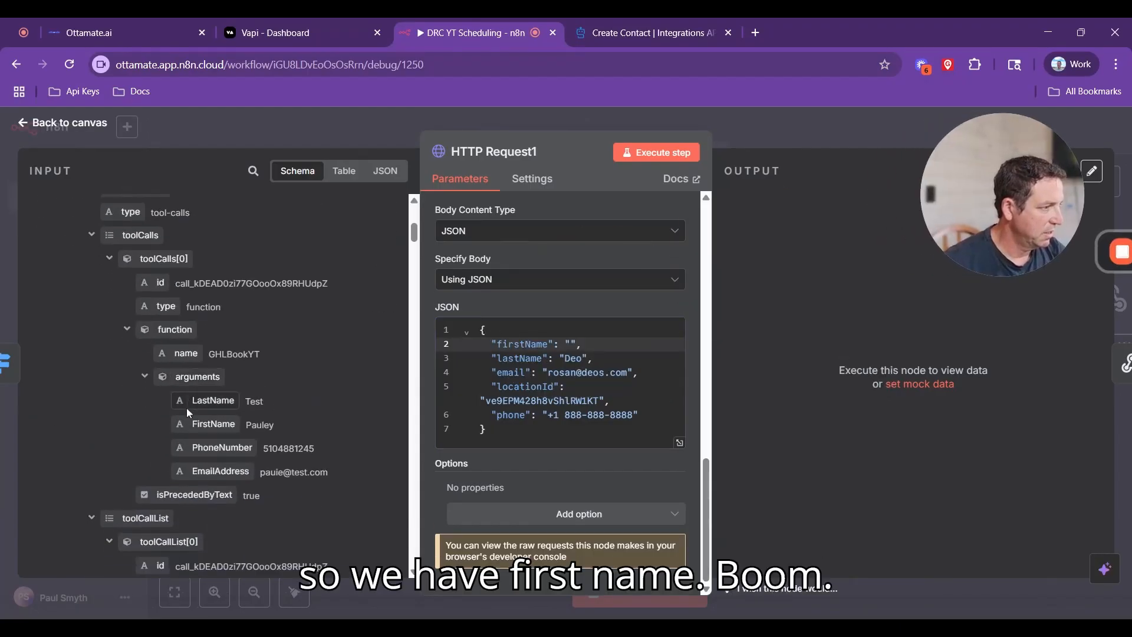
drag(220, 420, 265, 397)
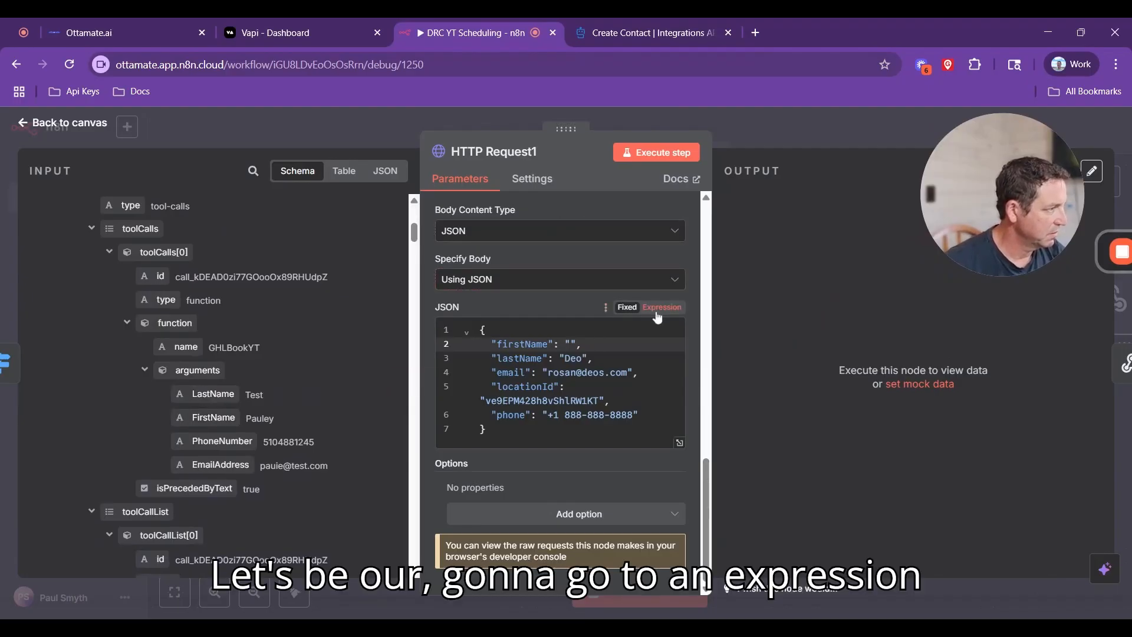
click(658, 313)
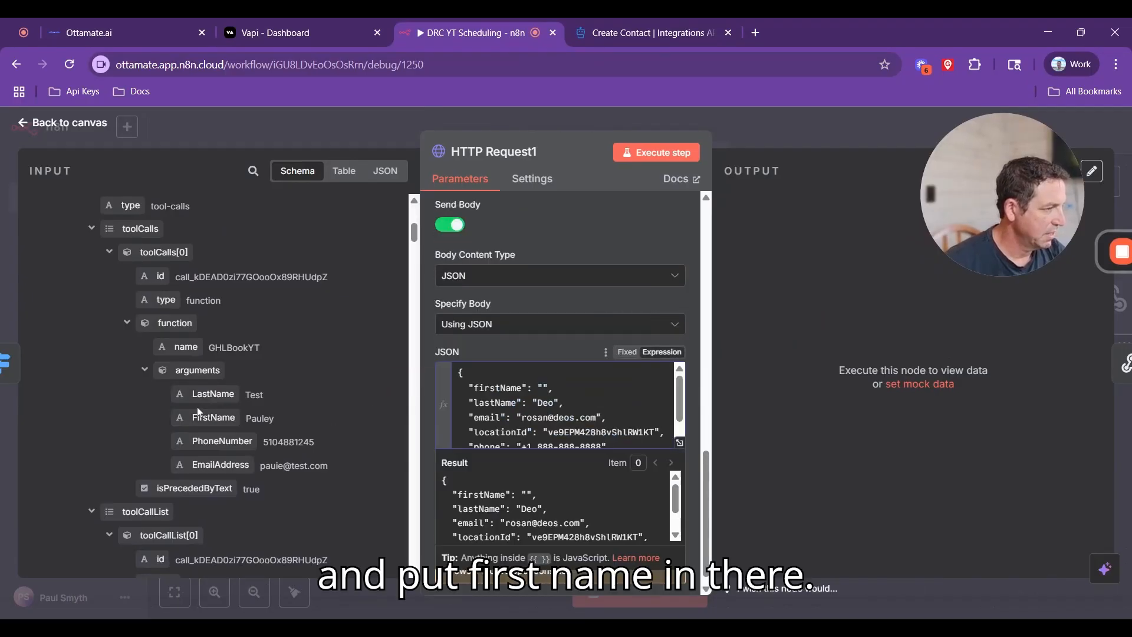
drag(198, 419, 541, 389)
Step: Replace the "lastName" sample value with the Webhook tool call's LastName argument
click(554, 432)
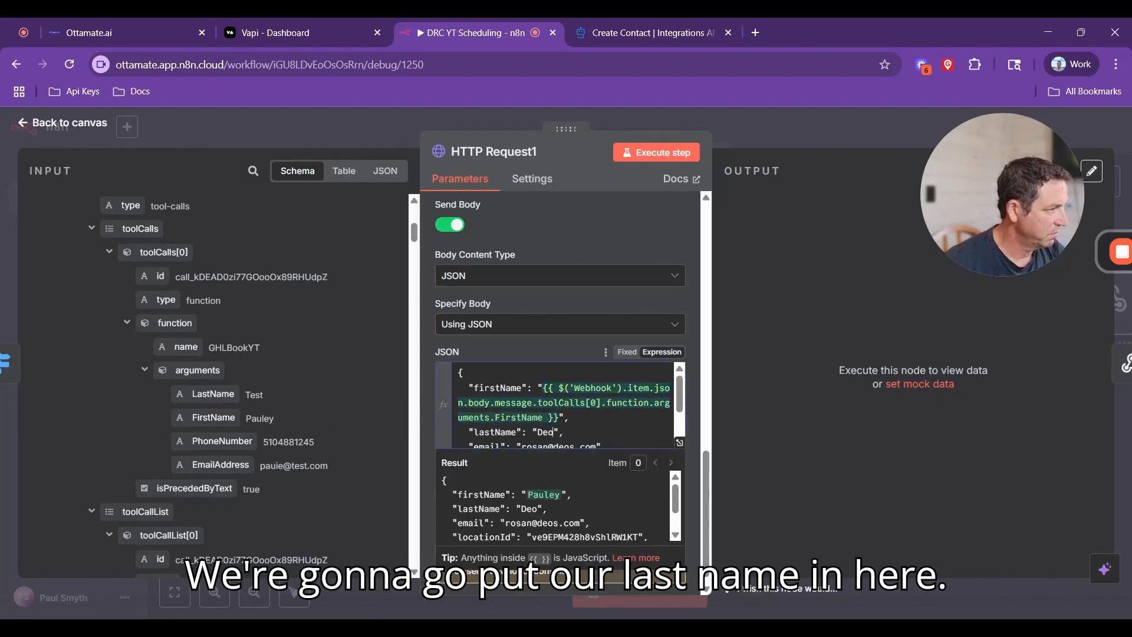
key(BackSpace)
key(BackSpace)
key(BackSpace)
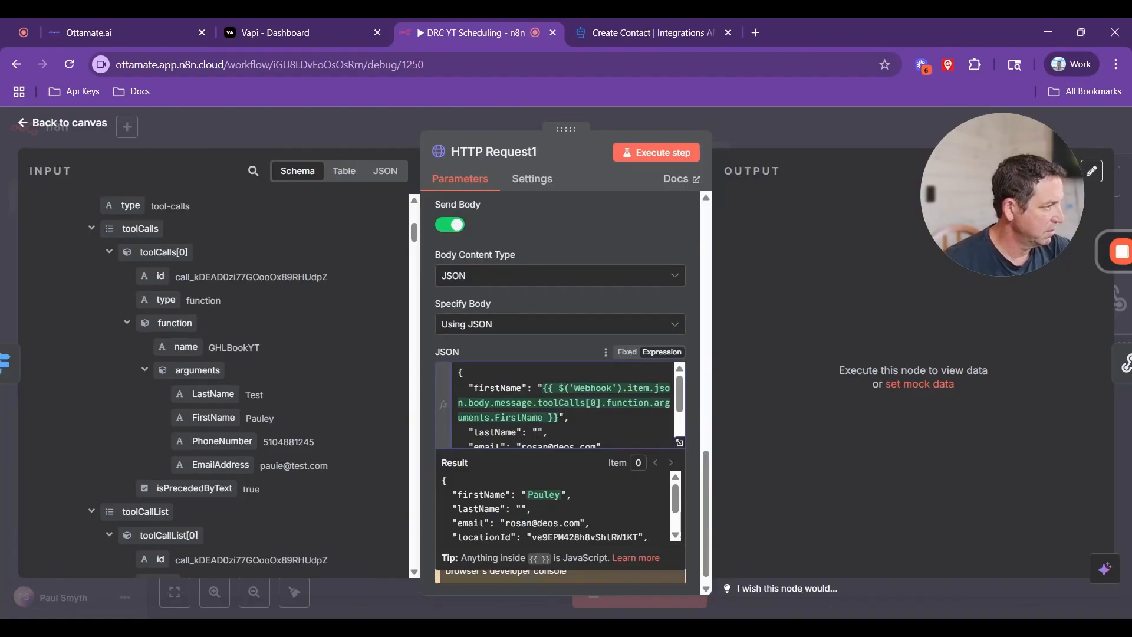
drag(190, 400, 538, 432)
Step: Replace the "email" sample value with the Webhook tool call's EmailAddress argument
scroll(554, 413, down, 1)
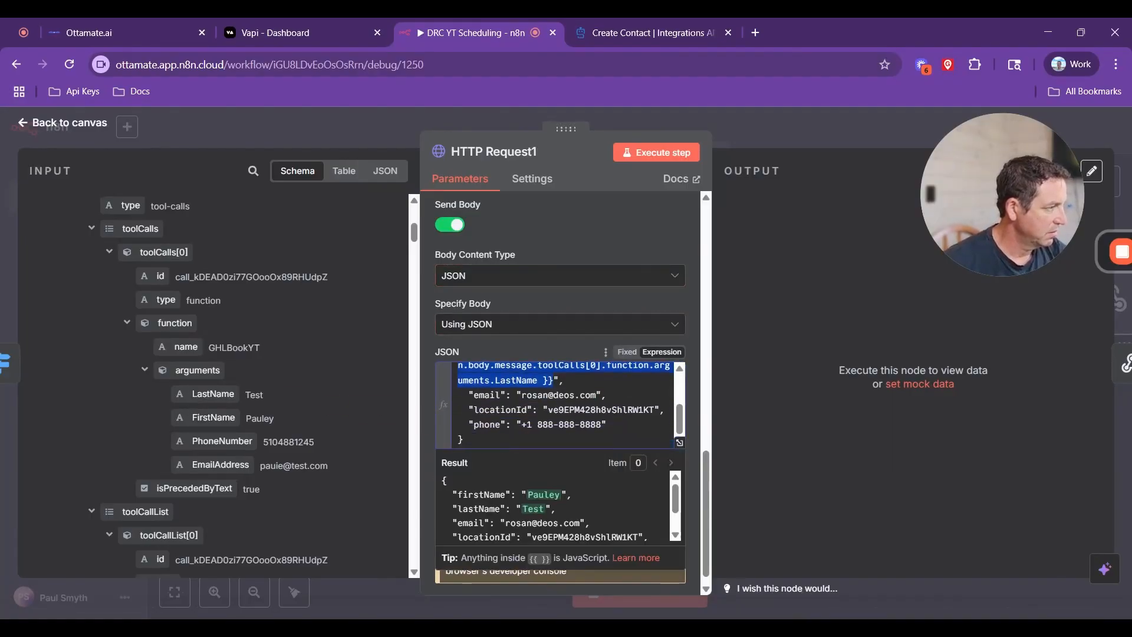
drag(596, 395, 532, 395)
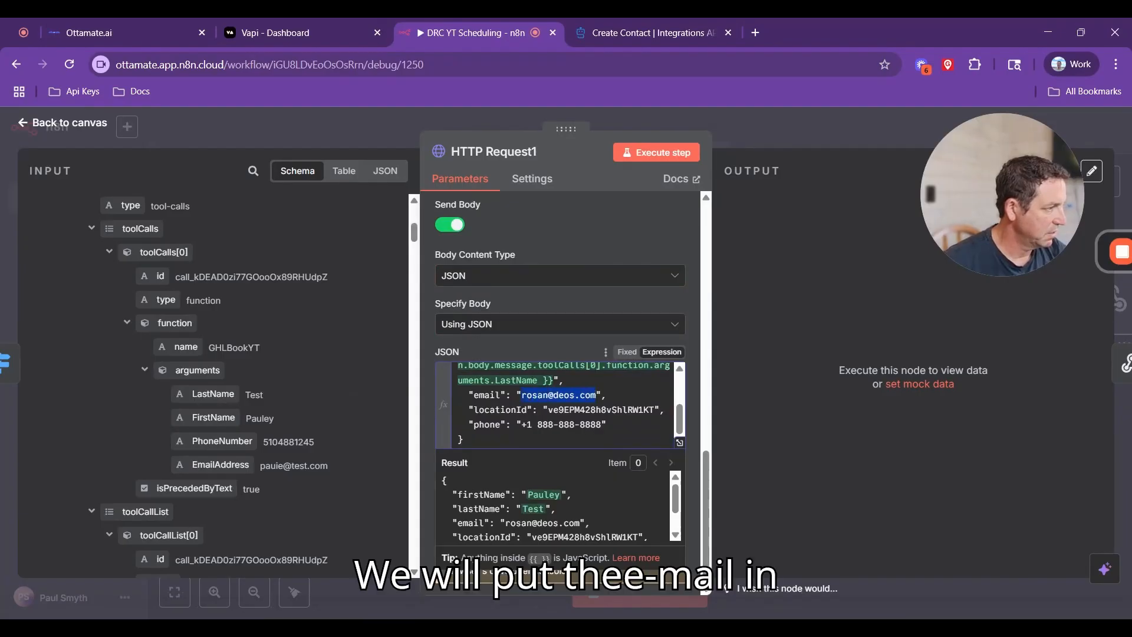
key(BackSpace)
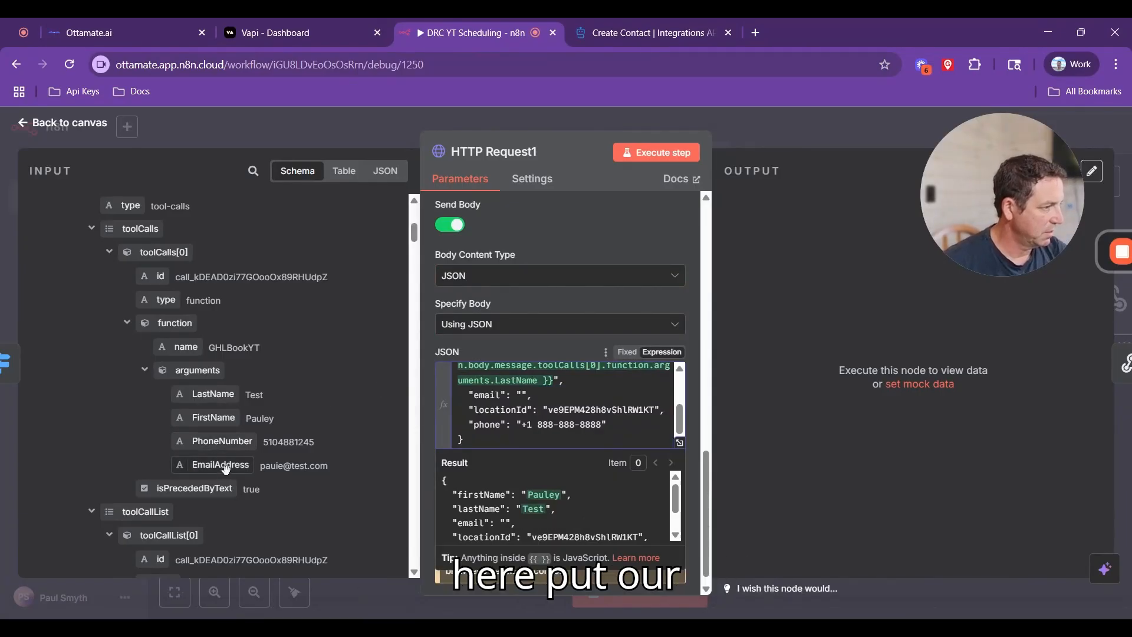
drag(225, 468, 520, 365)
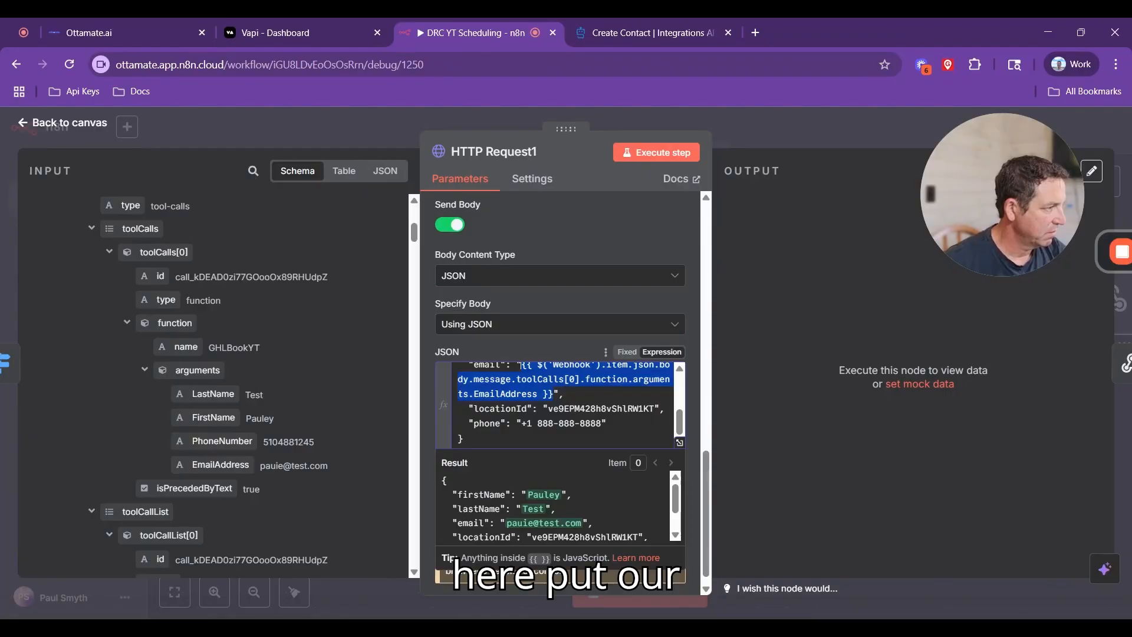
Step: Replace the "locationId" sample value with the location ID field from Edit Fields
drag(547, 408, 655, 410)
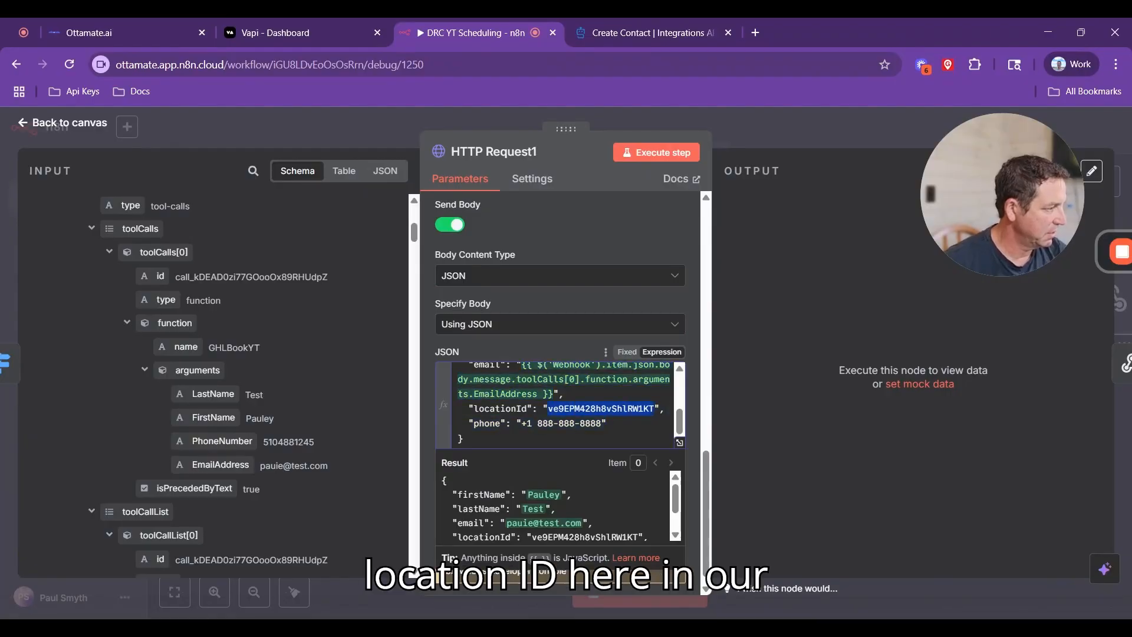
key(BackSpace)
scroll(212, 354, up, 5)
drag(108, 287, 548, 409)
Step: Set the "phone" value to +1 followed directly by the Webhook tool call's PhoneNumber argument
scroll(212, 383, down, 10)
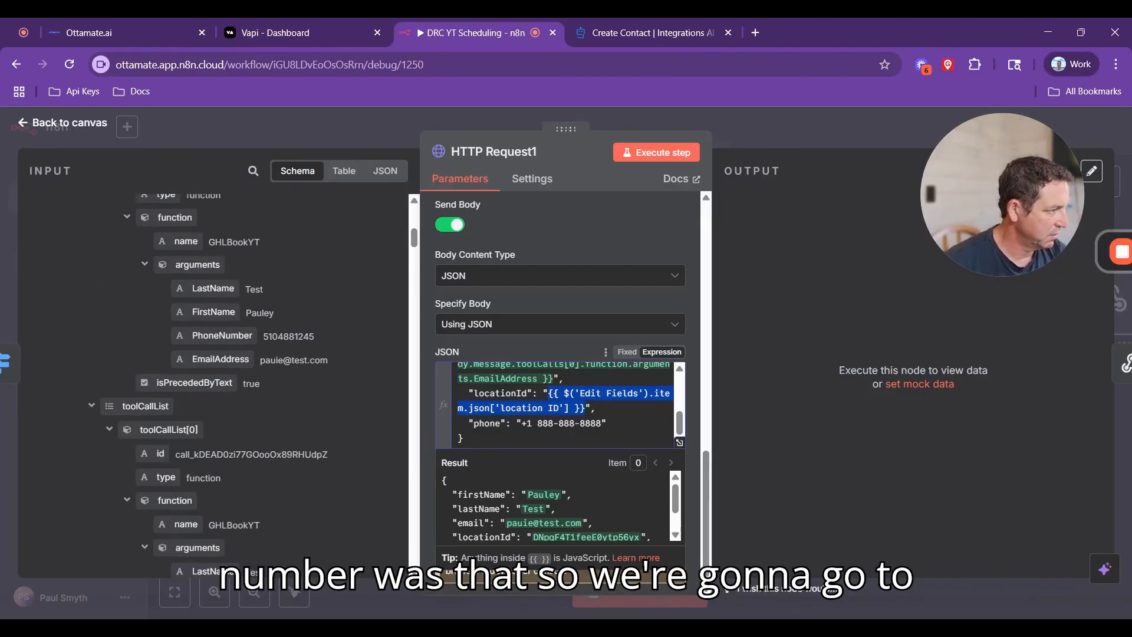
drag(601, 424, 532, 424)
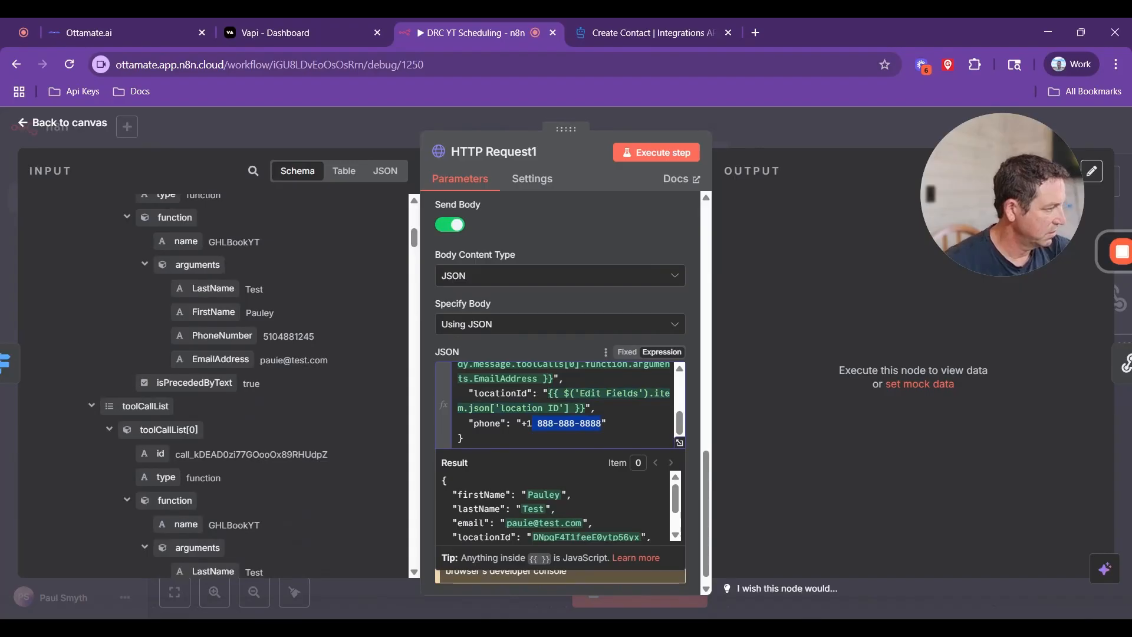
key(BackSpace)
drag(233, 336, 530, 423)
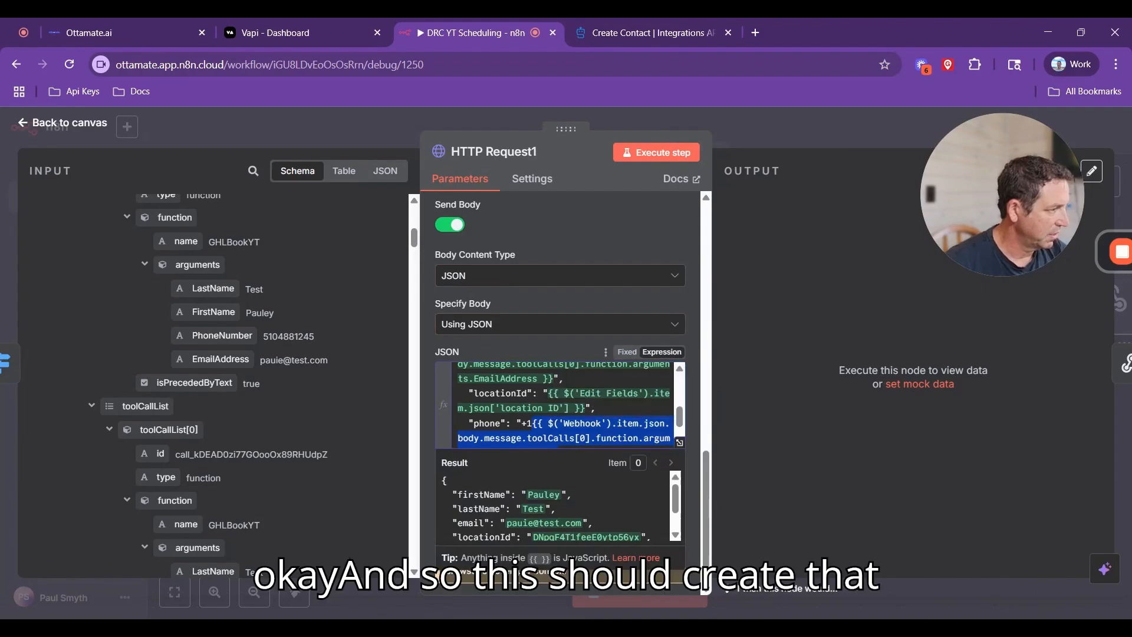
Step: Check the resolved JSON body in the result preview and execute the create-contact request
scroll(554, 506, down, 1)
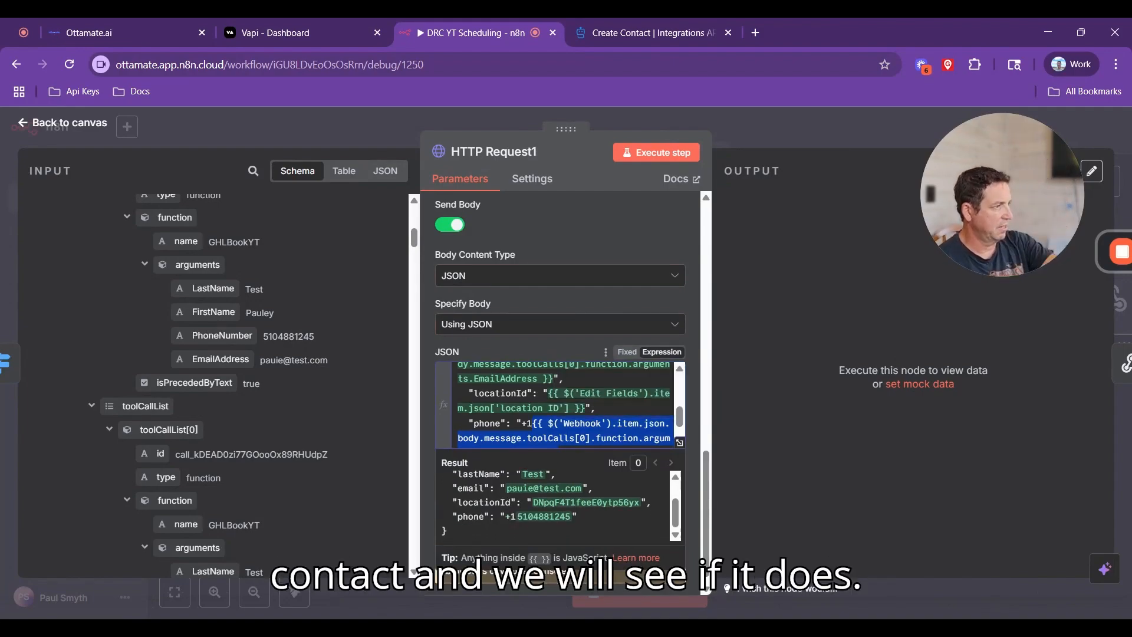
scroll(554, 506, up, 1)
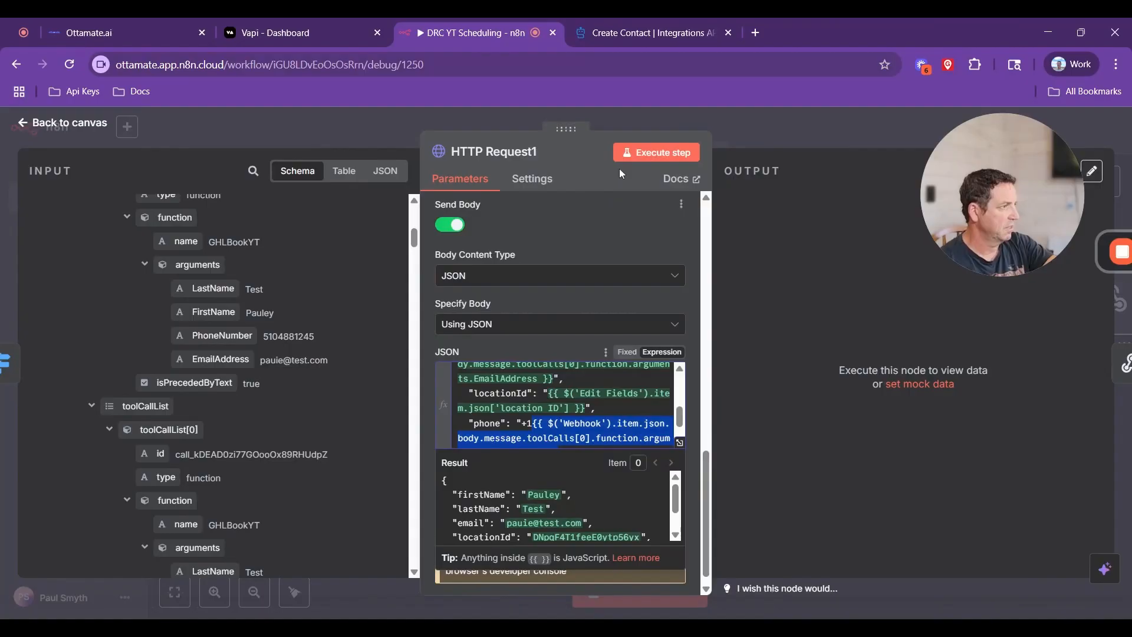
click(656, 154)
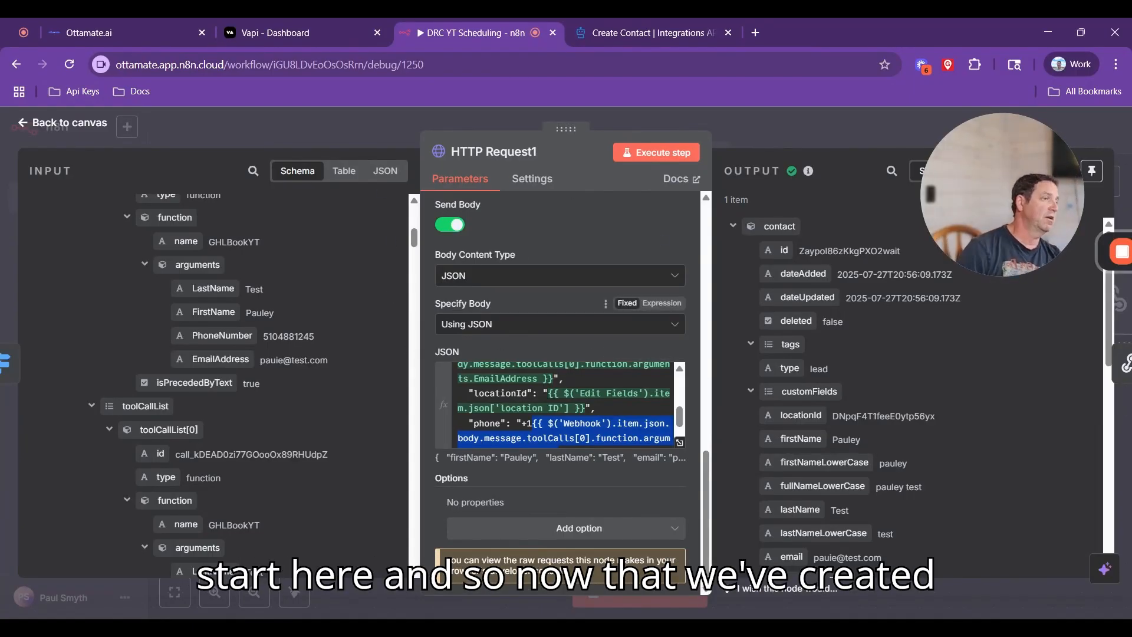
Step: Return to the canvas and insert another HTTP Request node between HTTP Request1 and Respond to Webhook
click(87, 128)
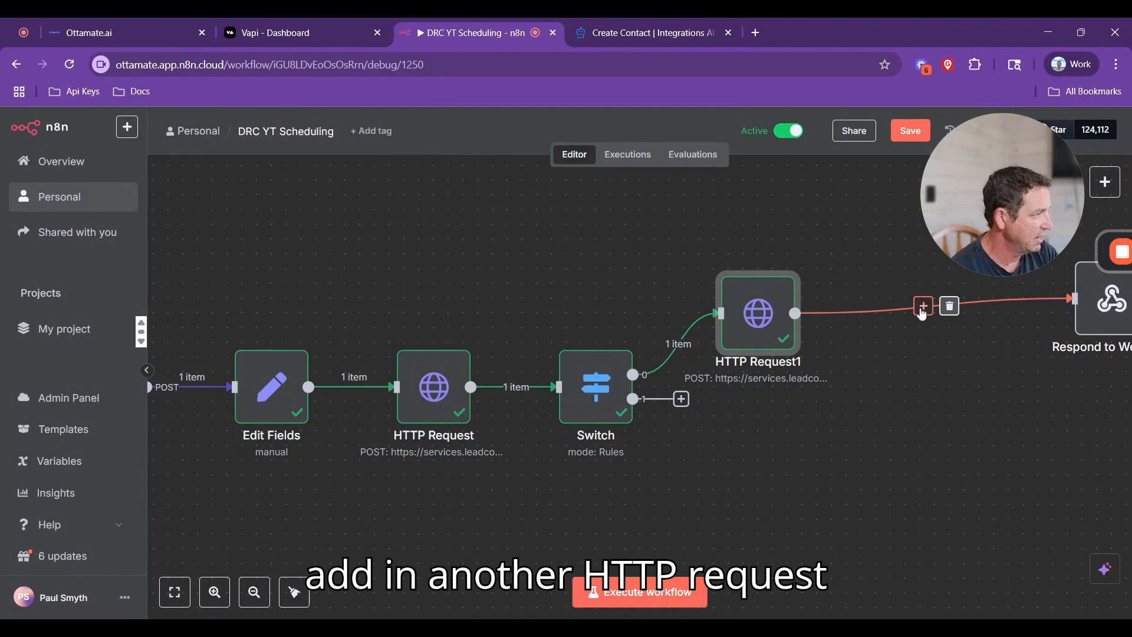
click(921, 307)
drag(985, 233, 70, 548)
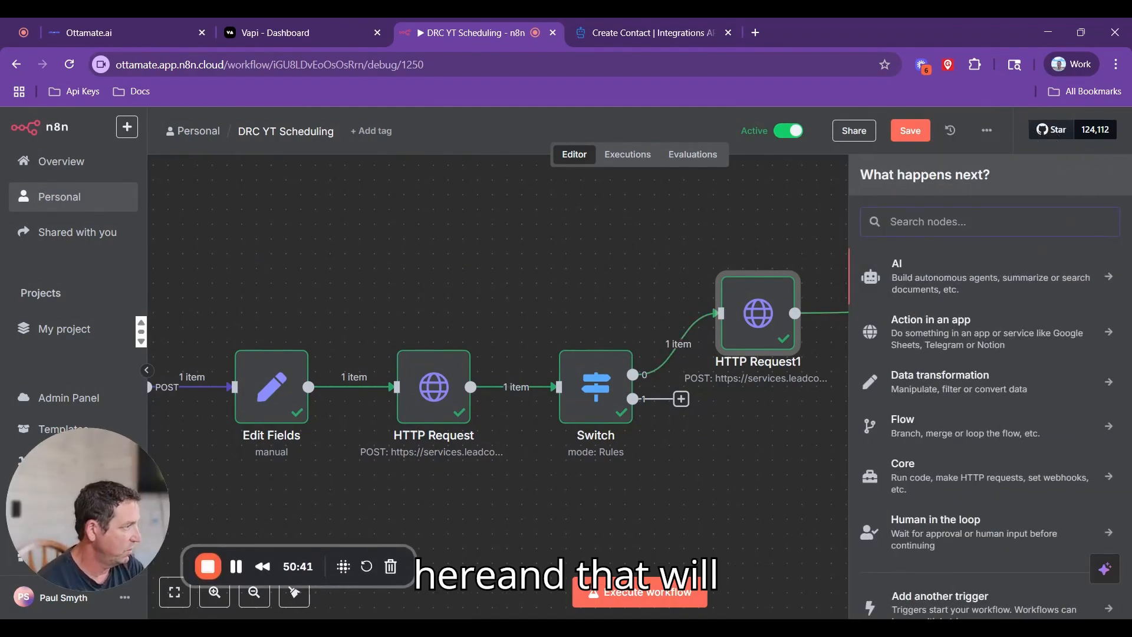
text(http)
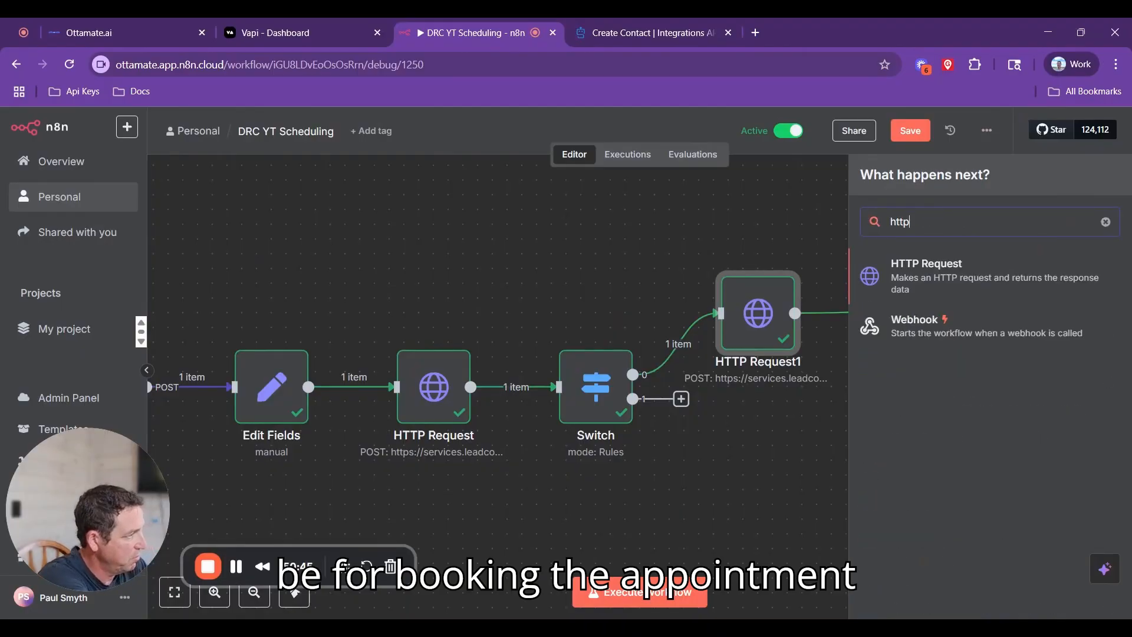
click(942, 287)
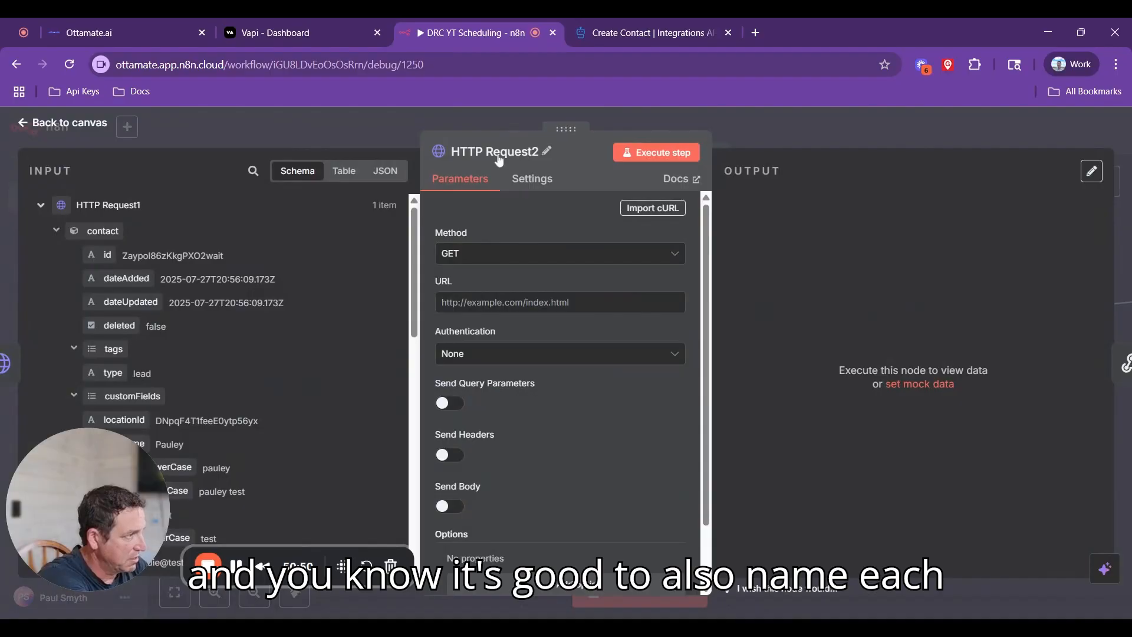
Step: Rename the HTTP Request2 node to "Booking appt"
click(548, 153)
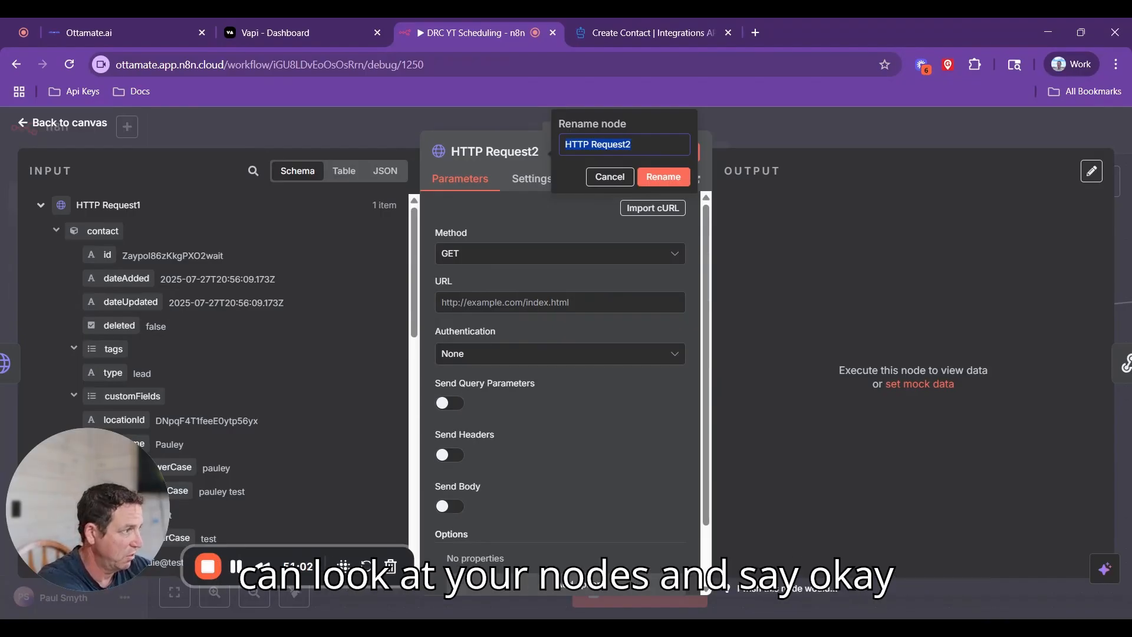
click(631, 144)
key(ctrl+a)
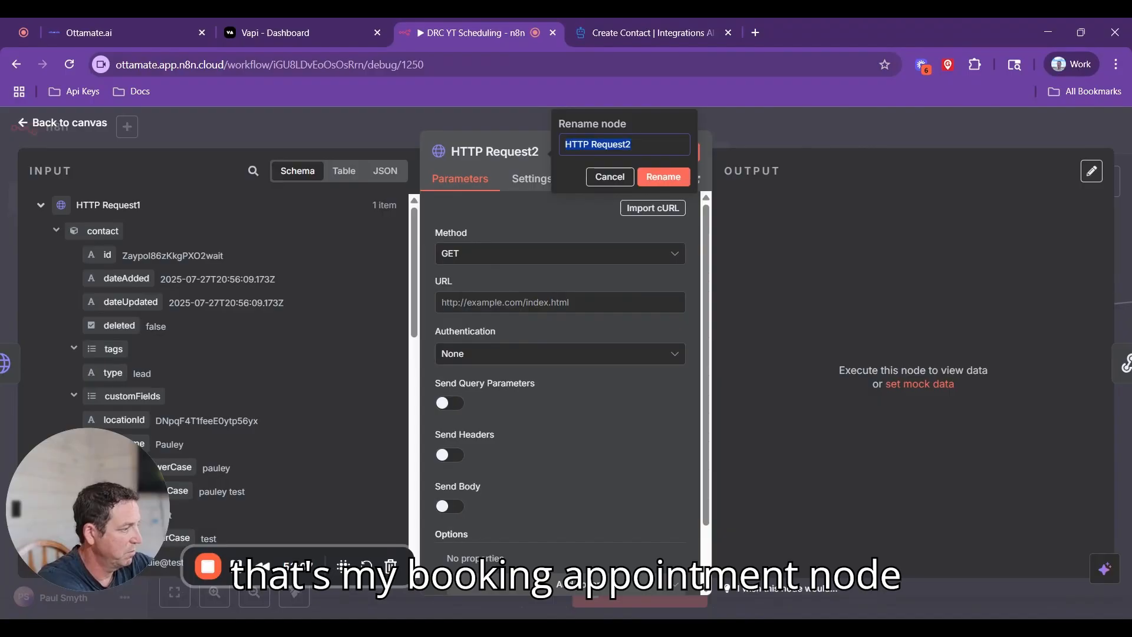
text(Booking )
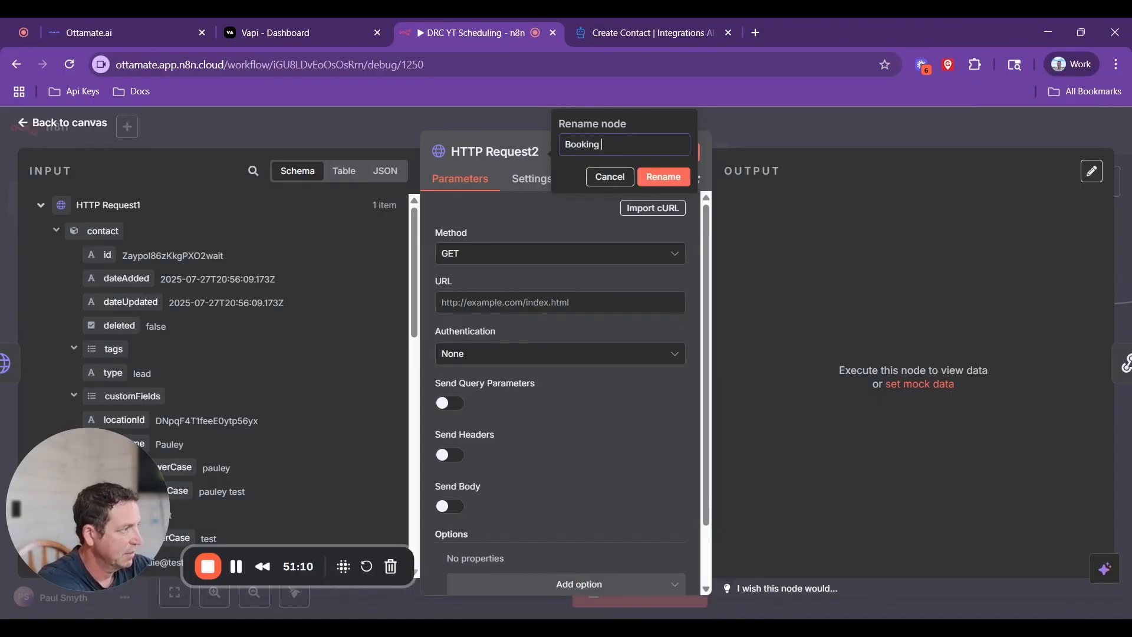
text(appt)
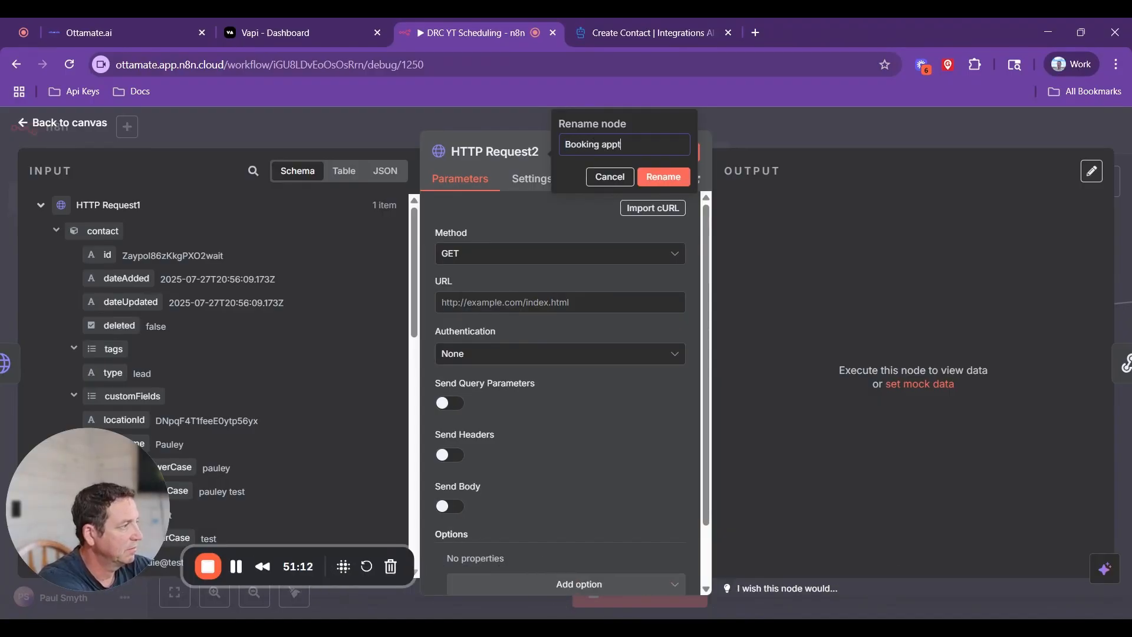
click(674, 186)
Step: In the HighLevel API documentation, open Create appointment under Calendar Events and copy its Shell / cURL request sample
click(659, 35)
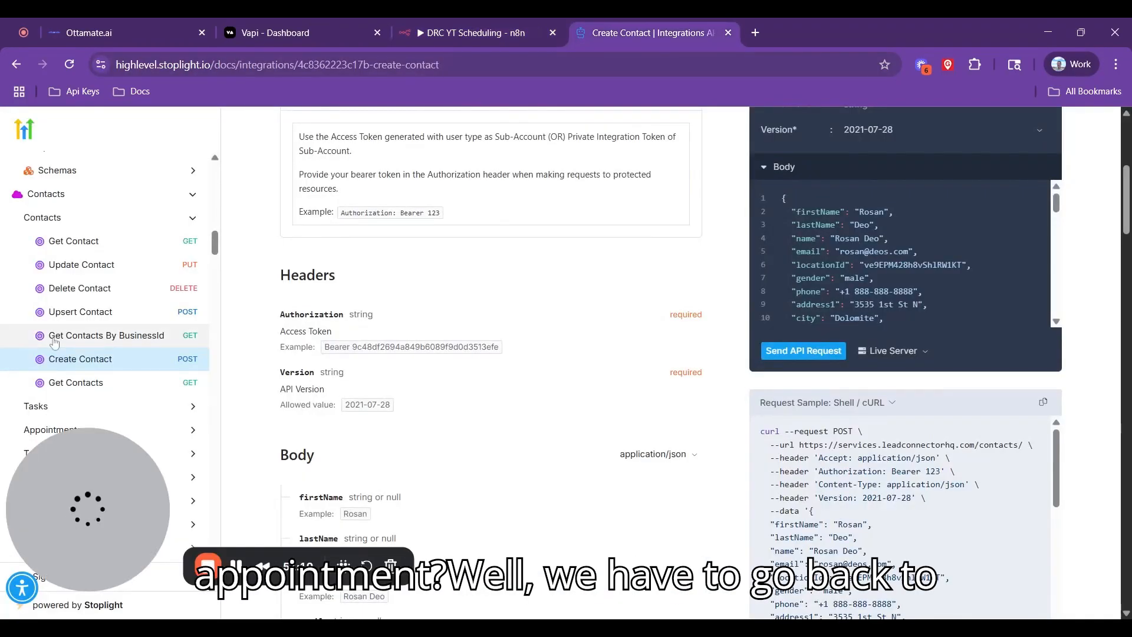
scroll(113, 299, up, 3)
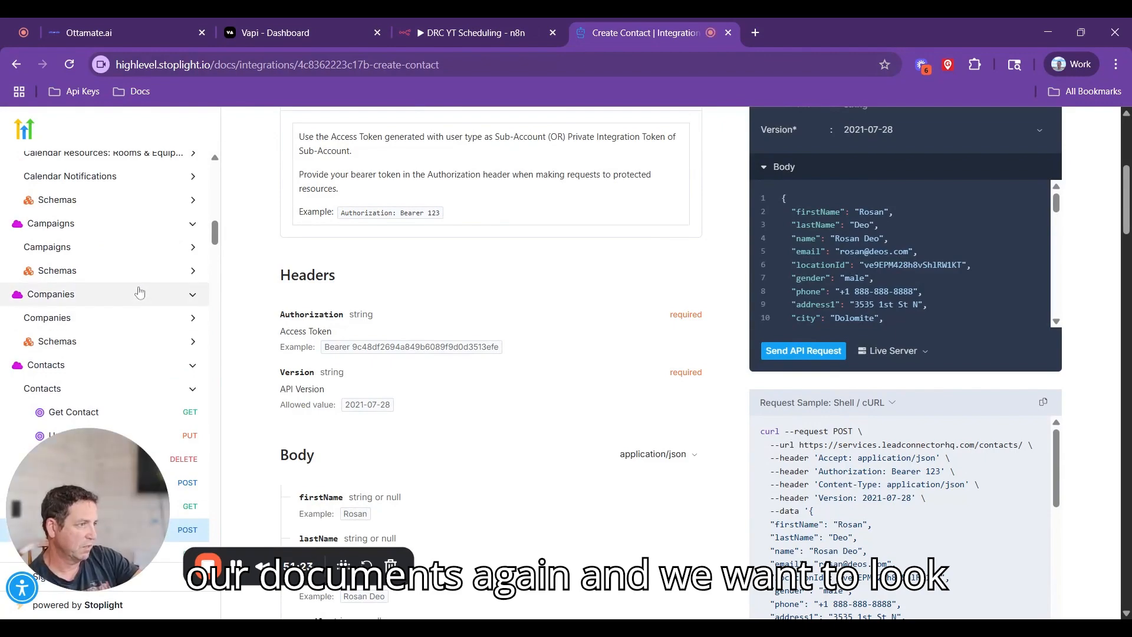
scroll(179, 255, up, 1)
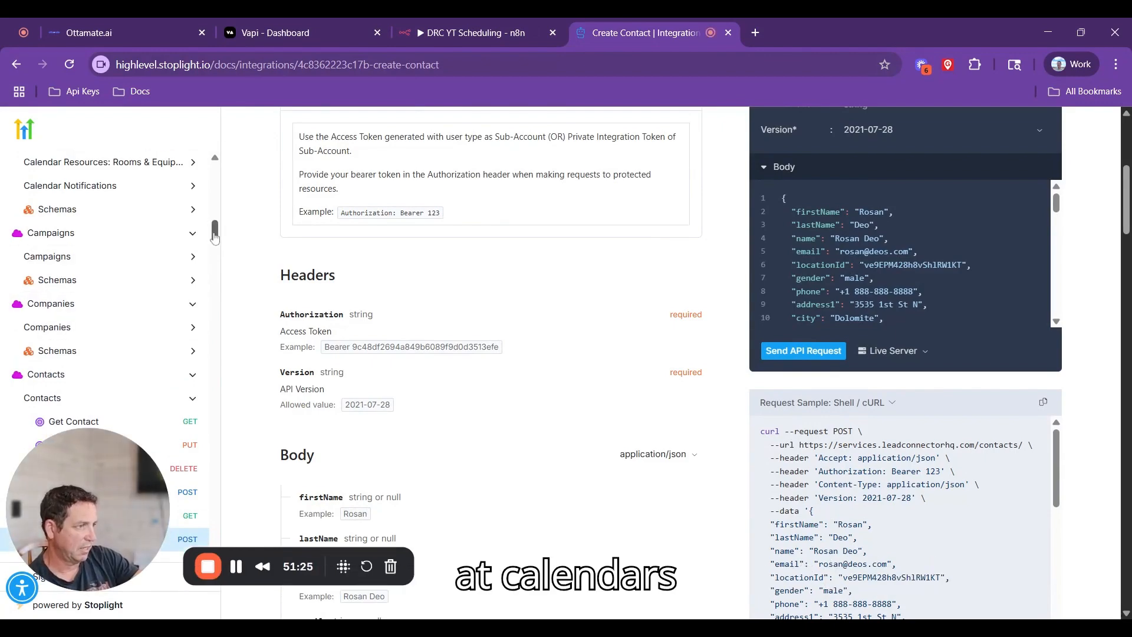
mouse_move(213, 236)
mouse_down()
mouse_move(213, 204)
mouse_move(214, 221)
mouse_up()
click(118, 238)
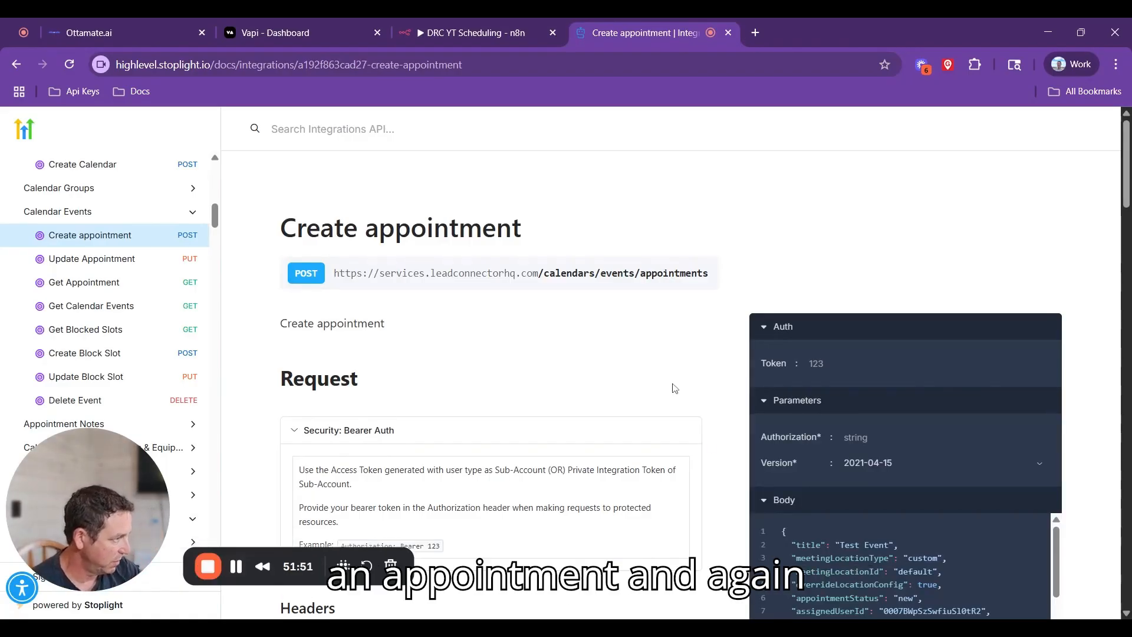
scroll(675, 388, down, 7)
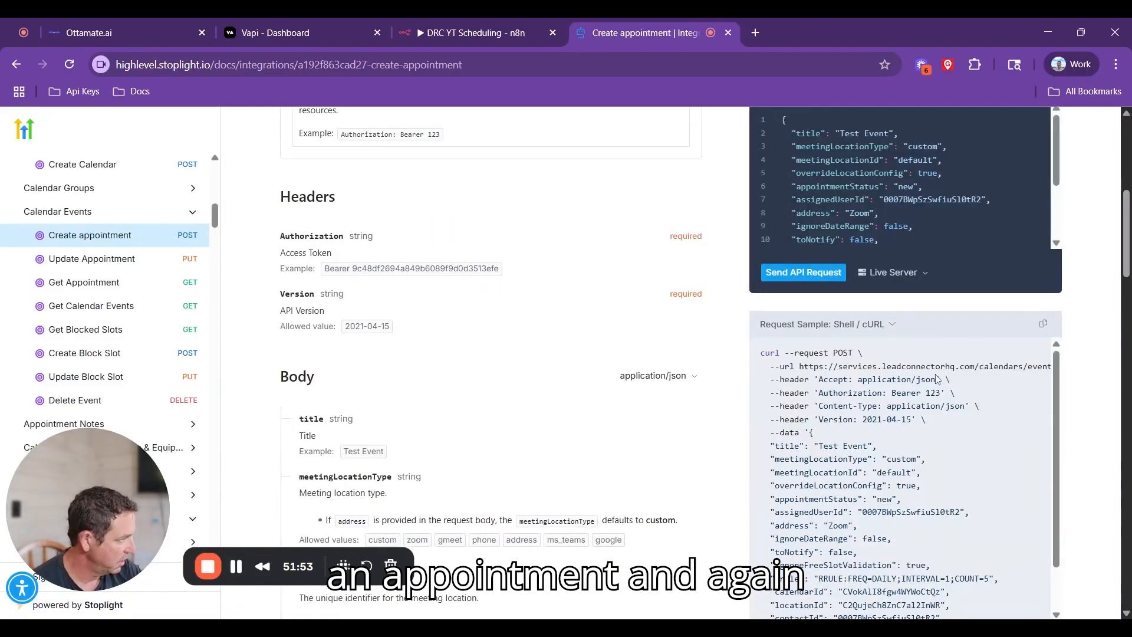
click(1043, 324)
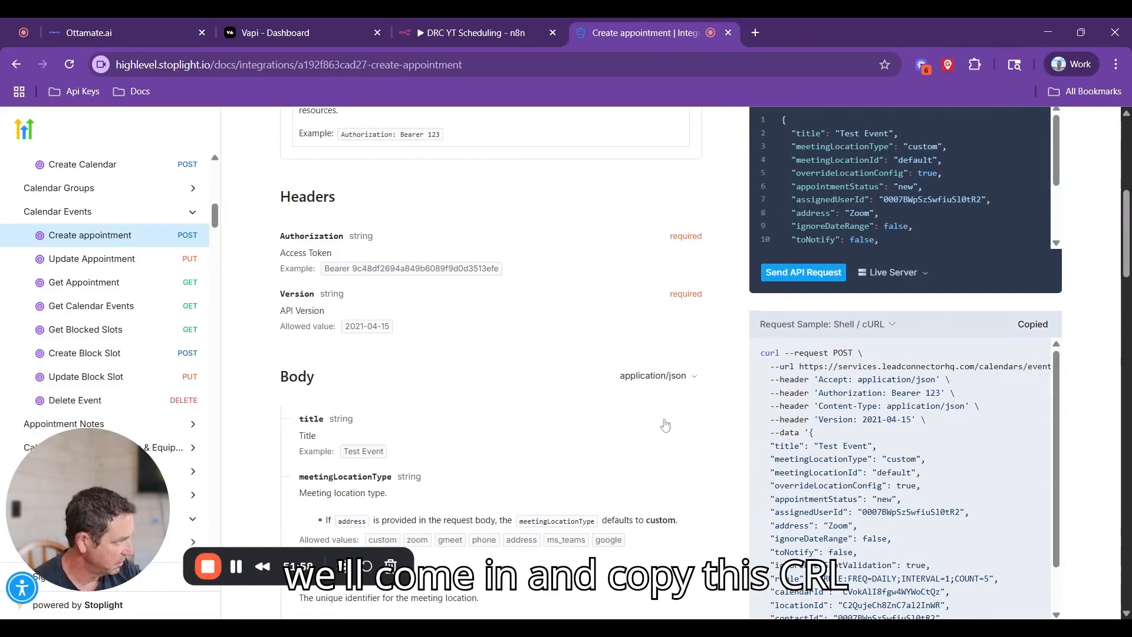
Step: Back in n8n, import the copied cURL command into the Booking appt node and check the resulting URL
click(446, 31)
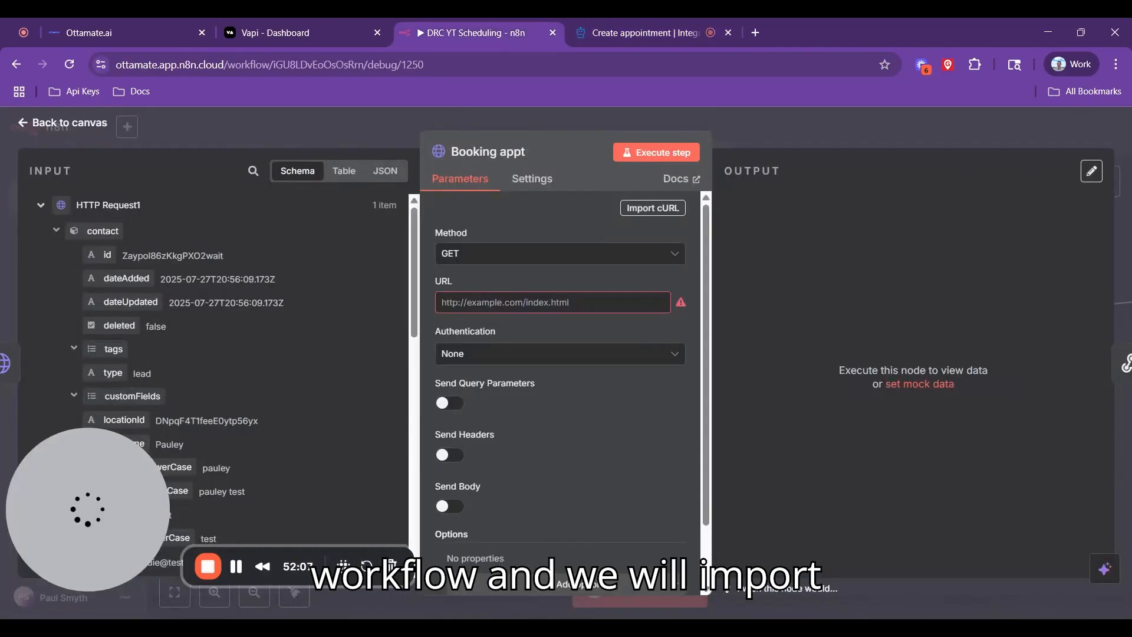
click(652, 210)
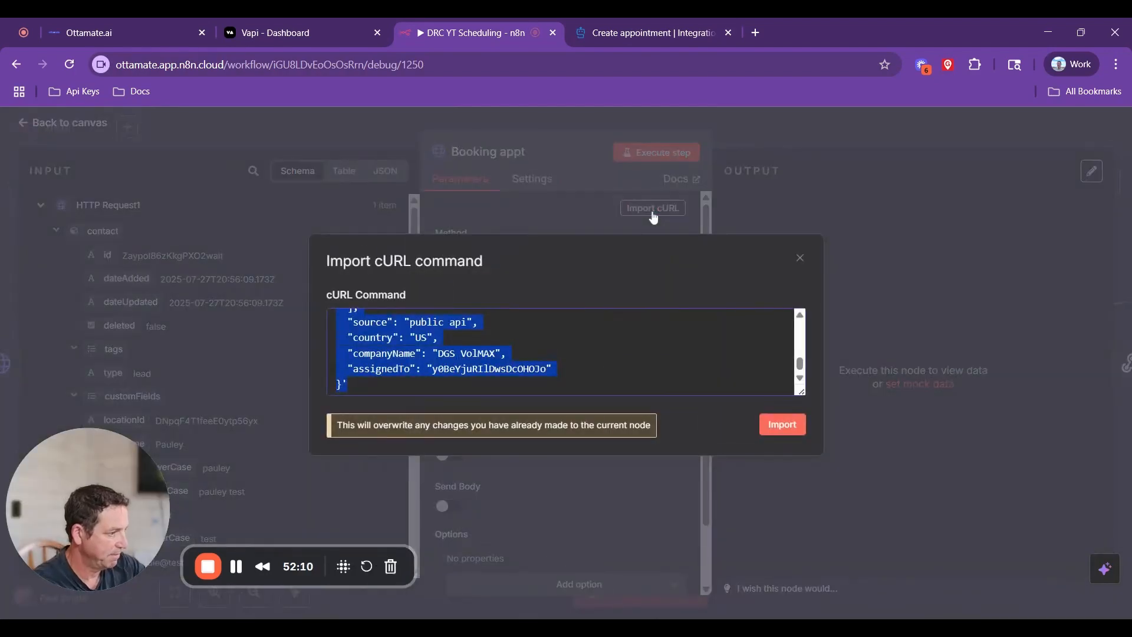
key(ctrl+v)
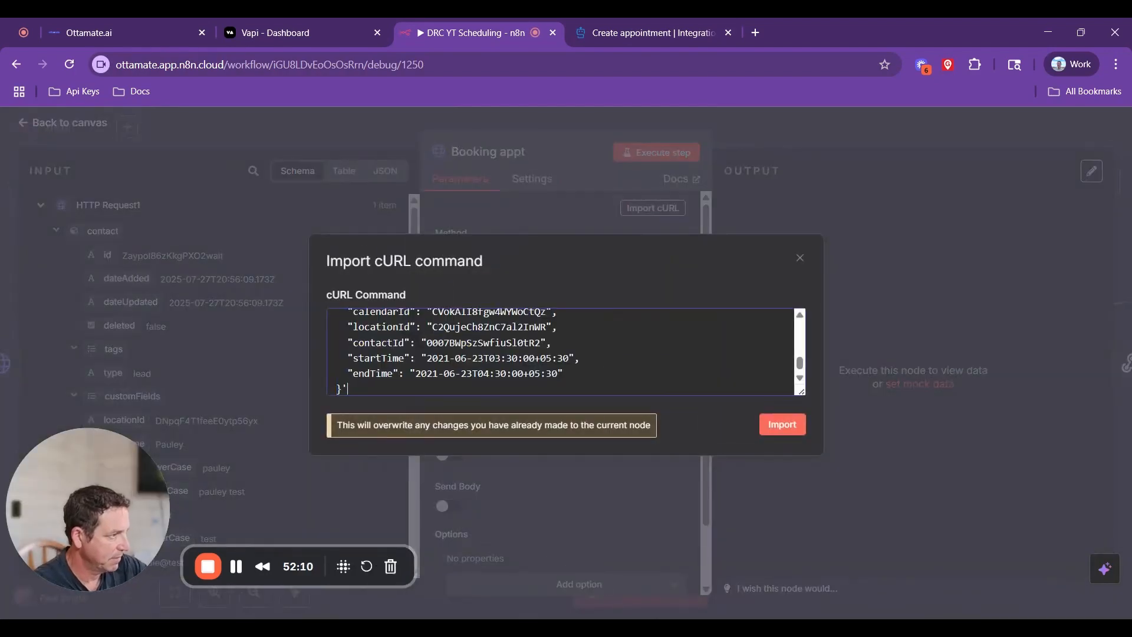
click(782, 424)
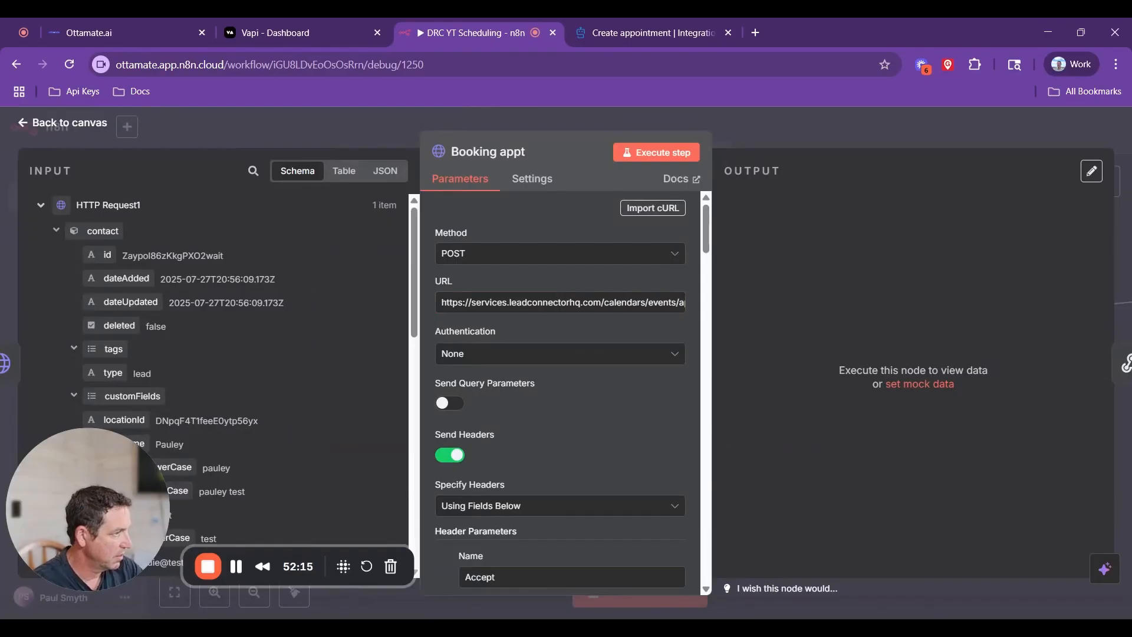
click(589, 302)
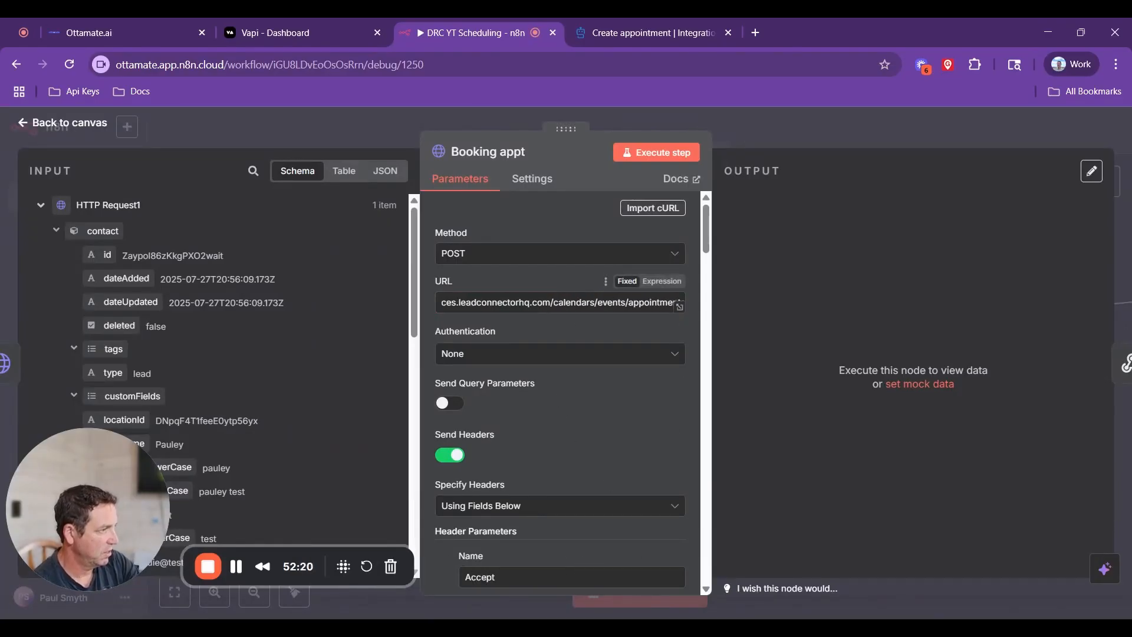
key(Home)
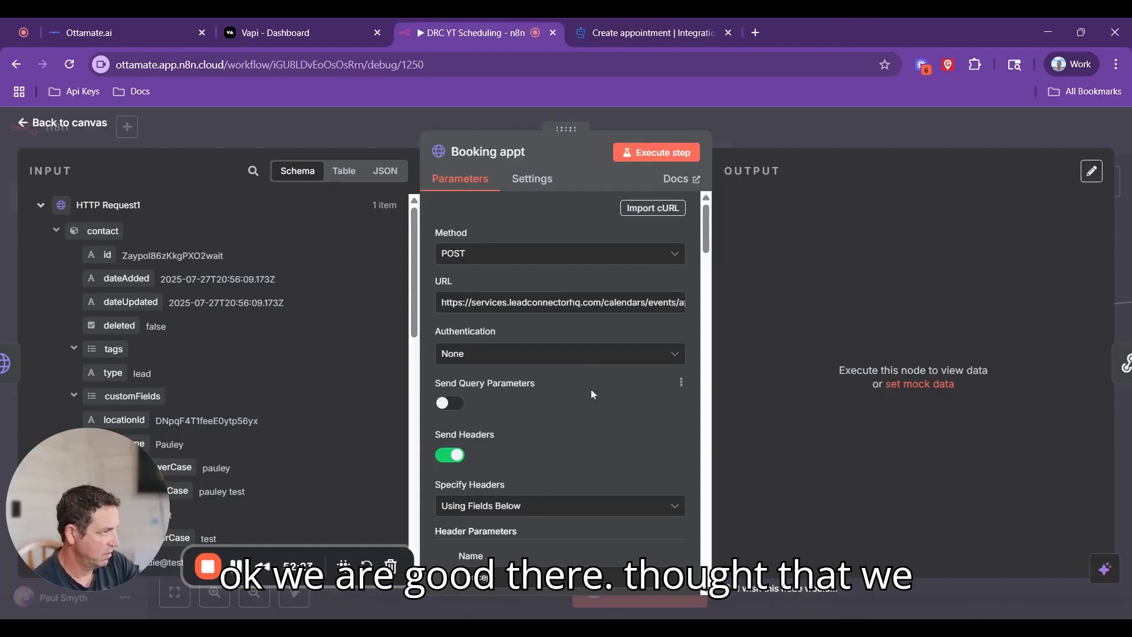
Step: Make the Authorization header value an expression combining "Bearer " with the Authorization field from Edit Fields, replacing the sample token
scroll(591, 389, down, 5)
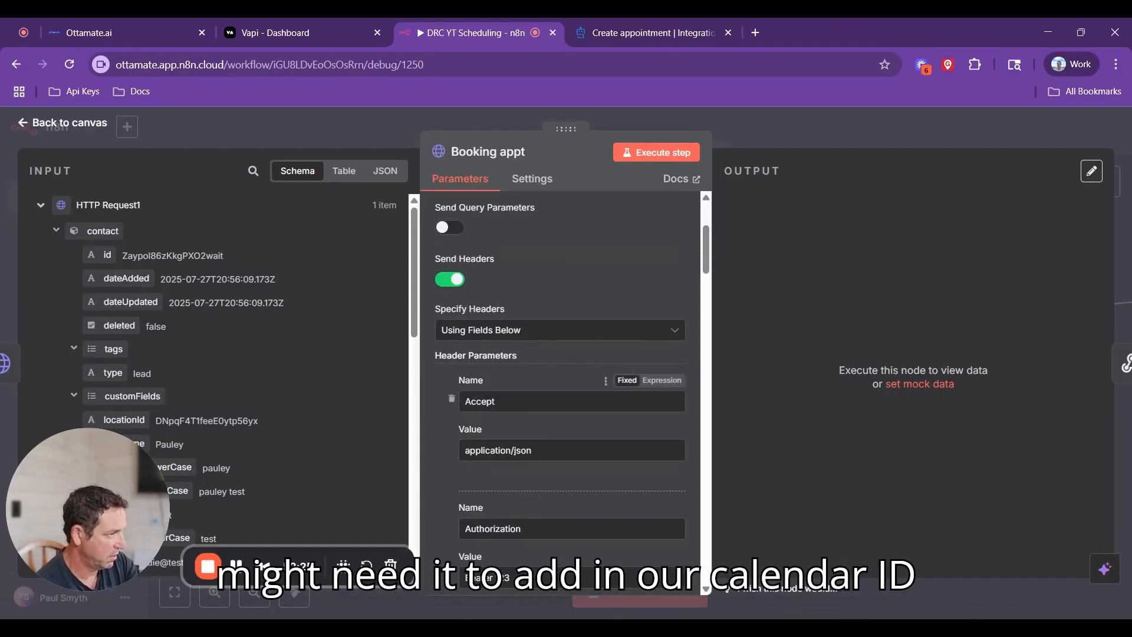
scroll(590, 389, down, 3)
scroll(591, 371, down, 1)
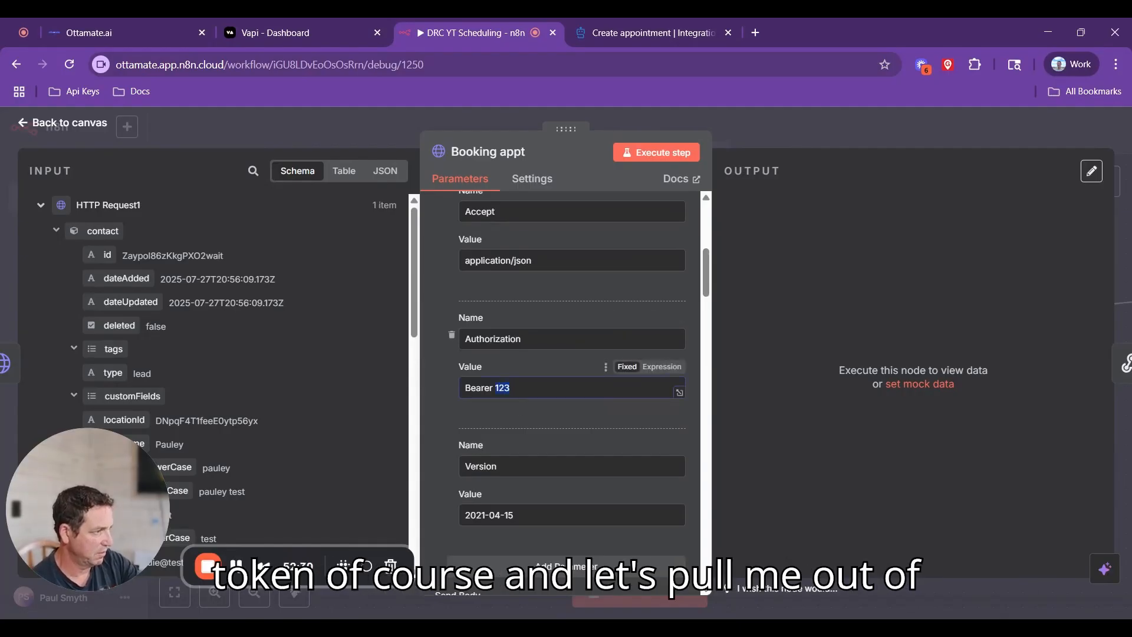
key(BackSpace)
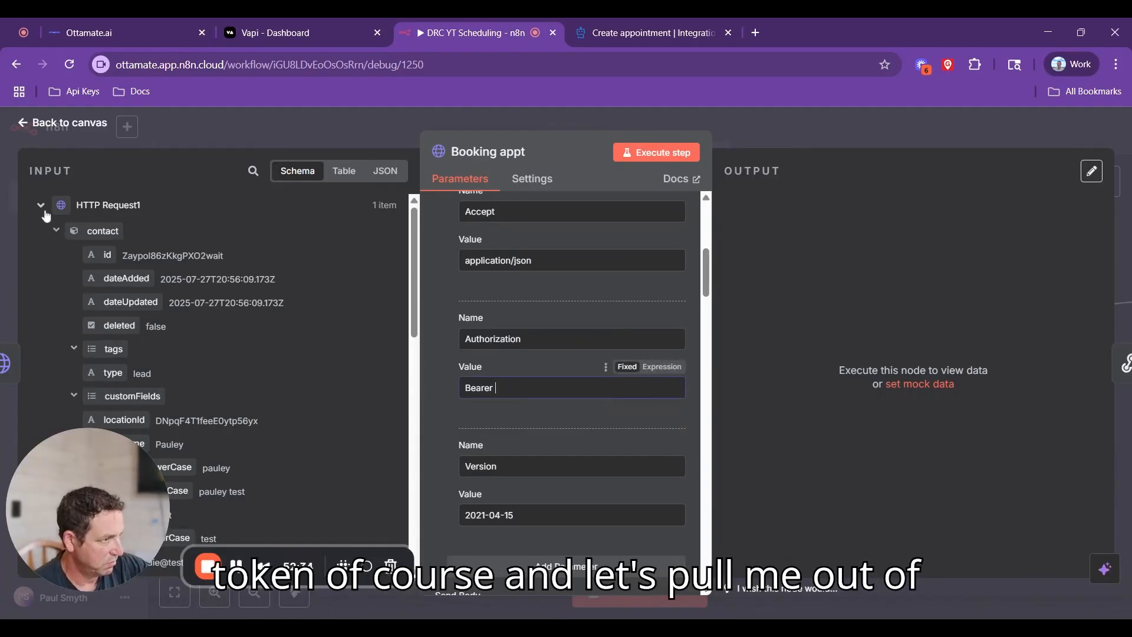
drag(141, 469, 1098, 330)
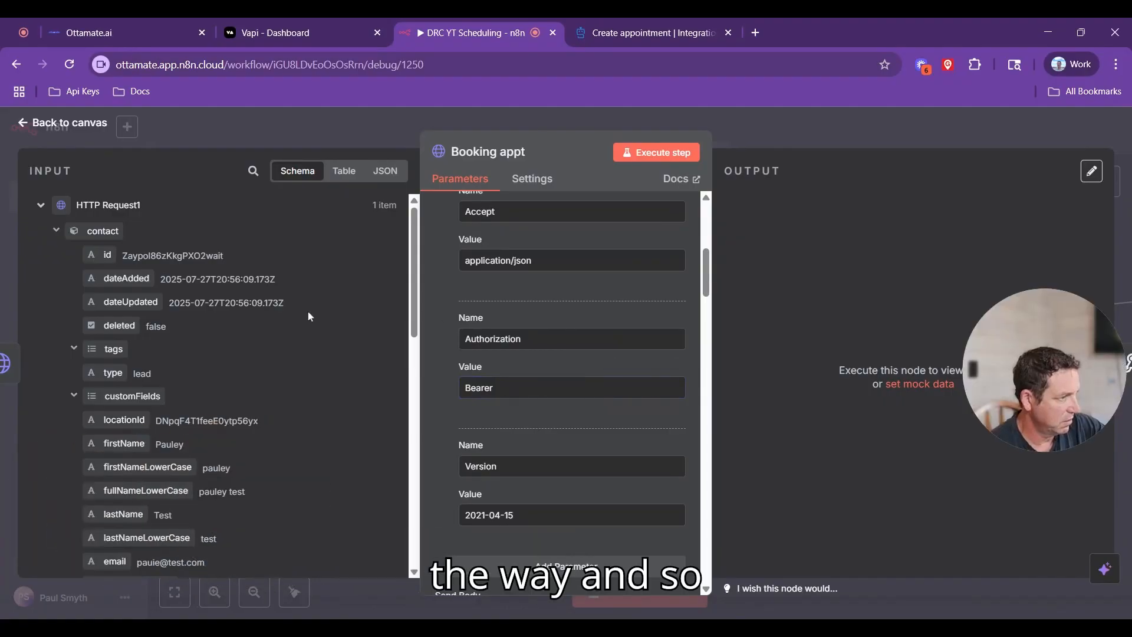
click(40, 205)
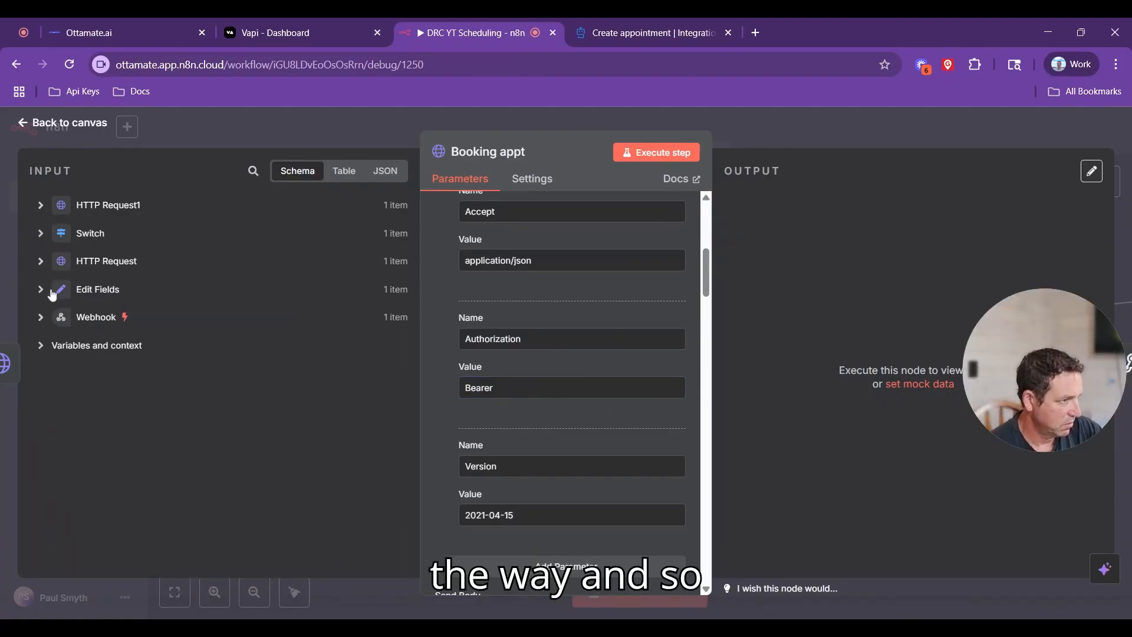
click(40, 289)
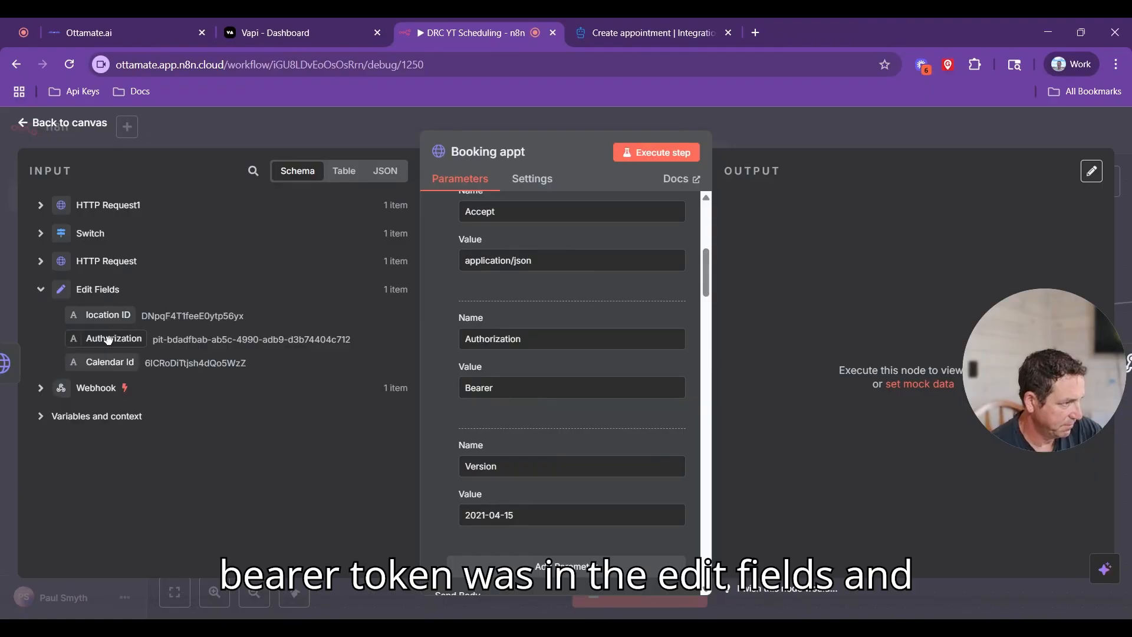
drag(108, 340, 731, 345)
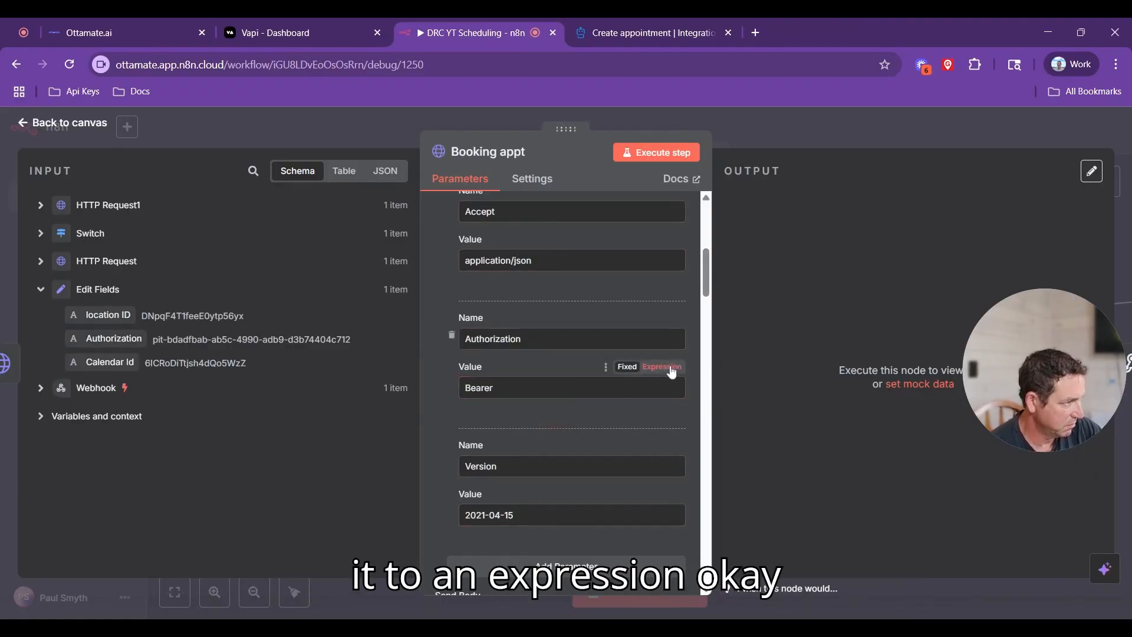
click(671, 366)
drag(107, 338, 566, 389)
click(436, 443)
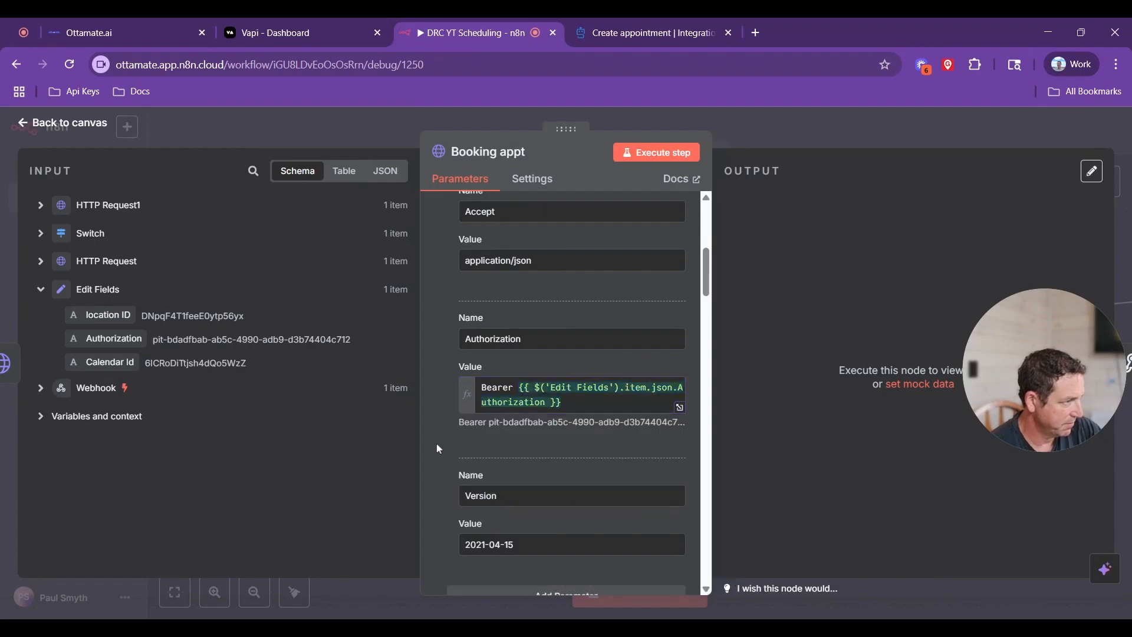
Step: Review the imported body parameters and check the Create appointment documentation for which body fields are required
scroll(436, 444, down, 10)
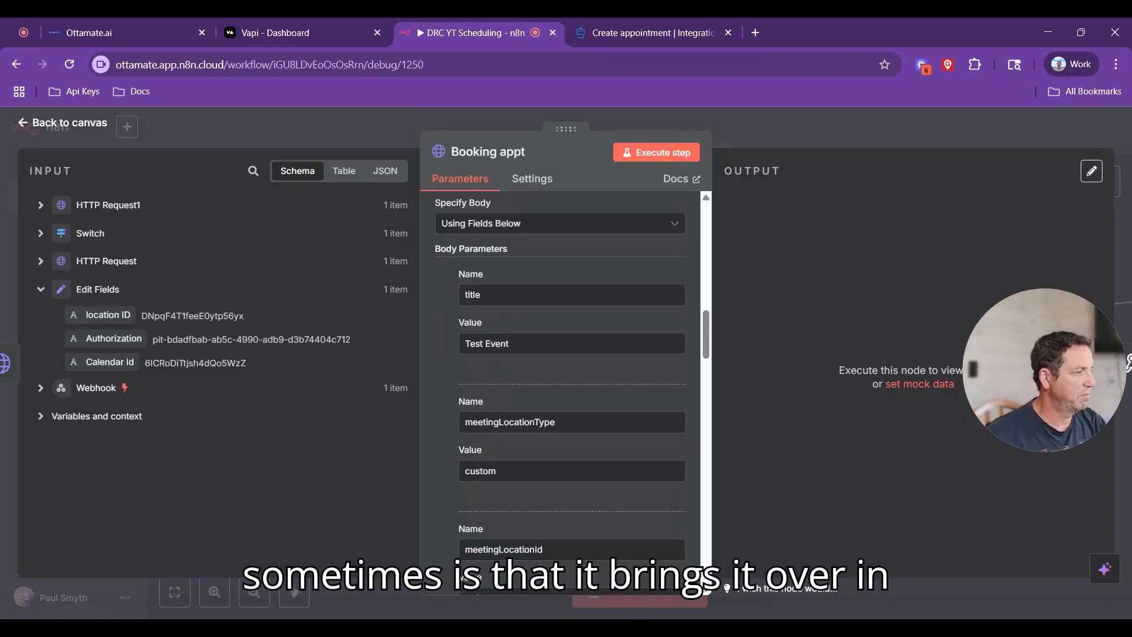
scroll(565, 395, down, 5)
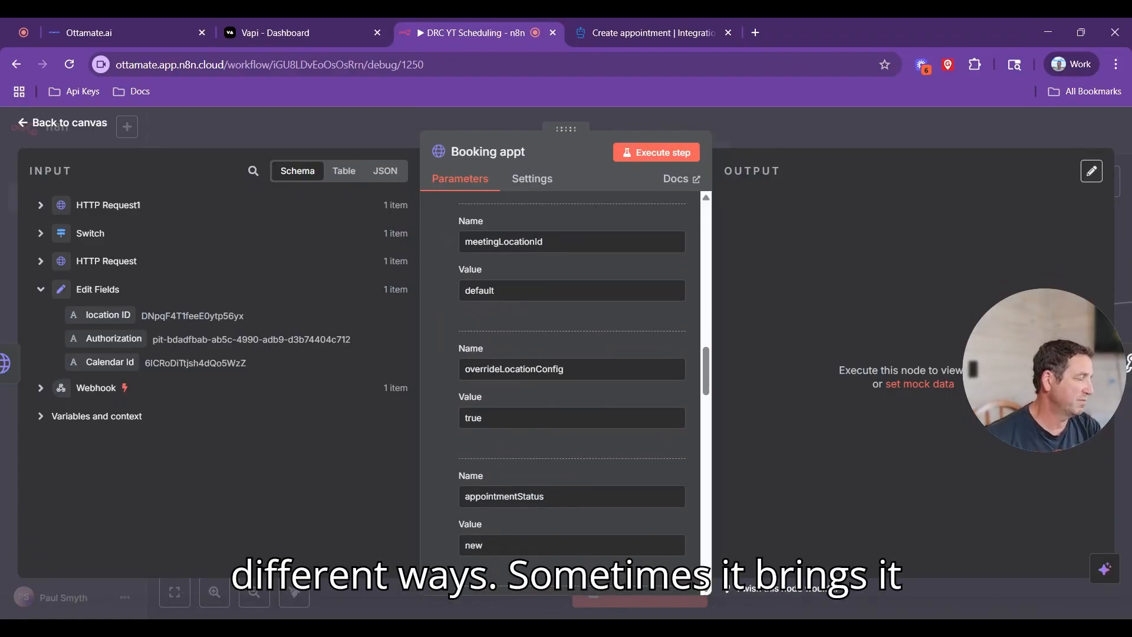
scroll(572, 378, down, 5)
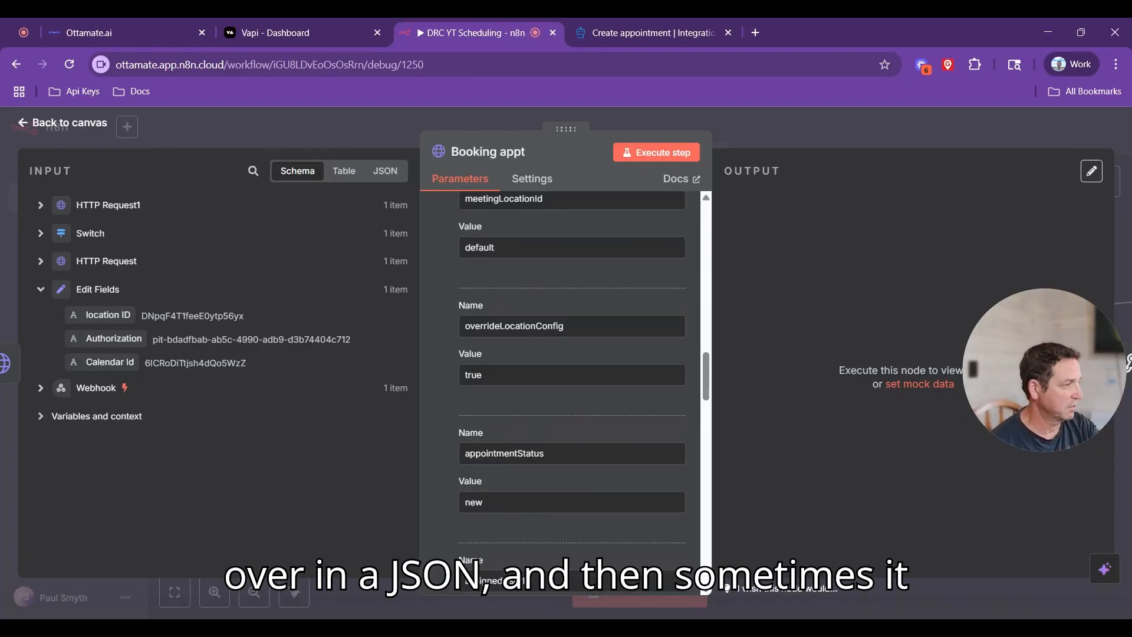
scroll(572, 395, down, 6)
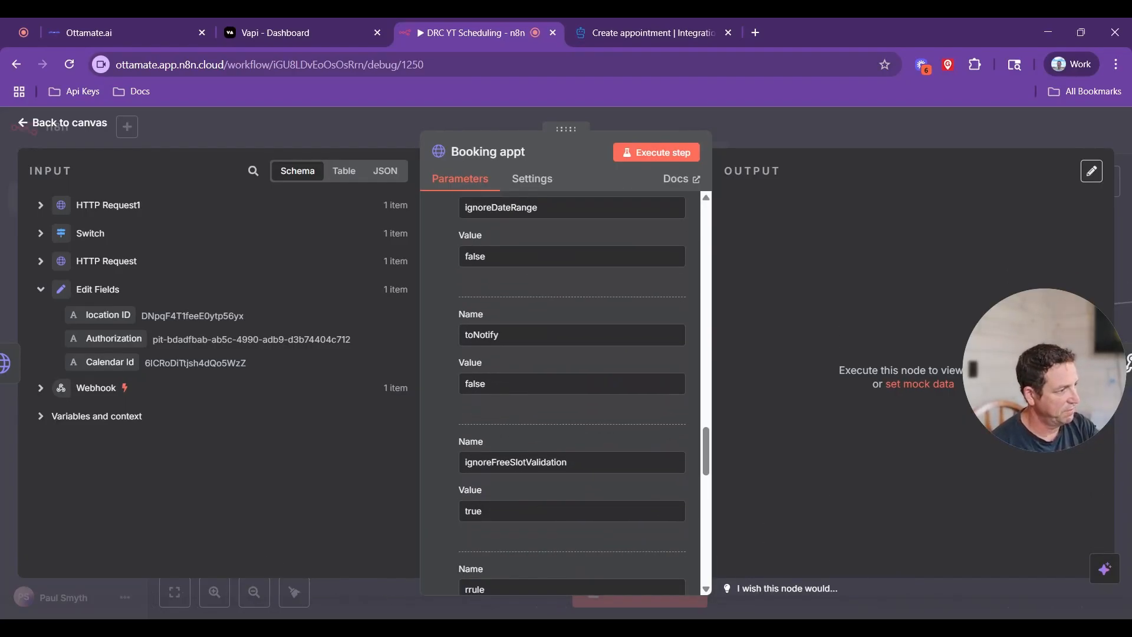
scroll(572, 395, down, 6)
scroll(572, 395, down, 6)
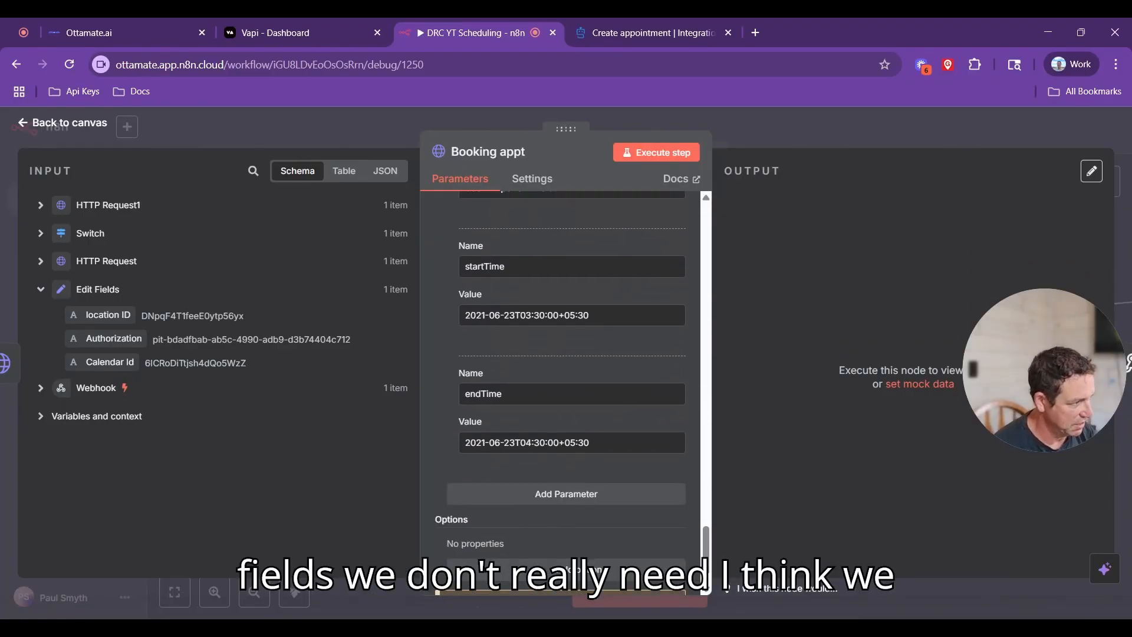
click(646, 37)
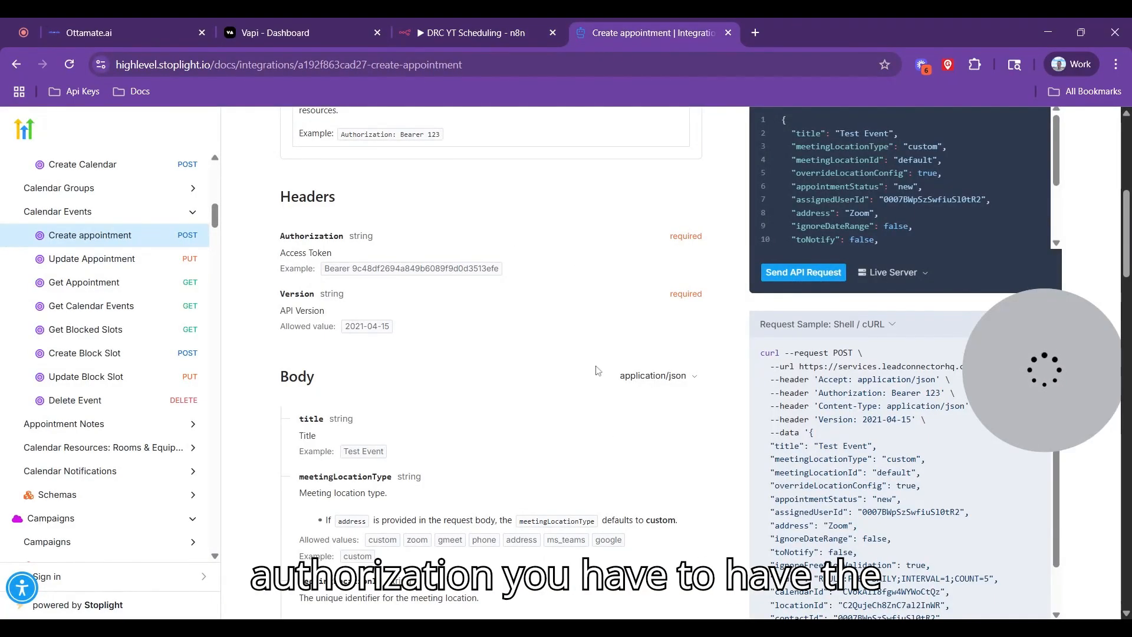
scroll(386, 378, down, 10)
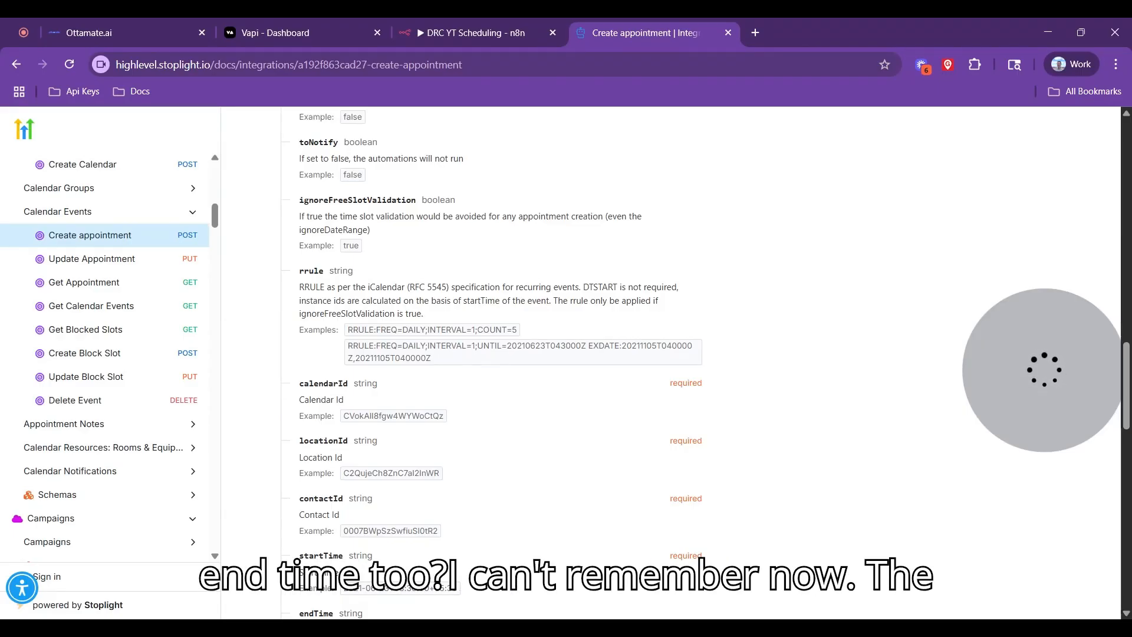
scroll(478, 186, down, 5)
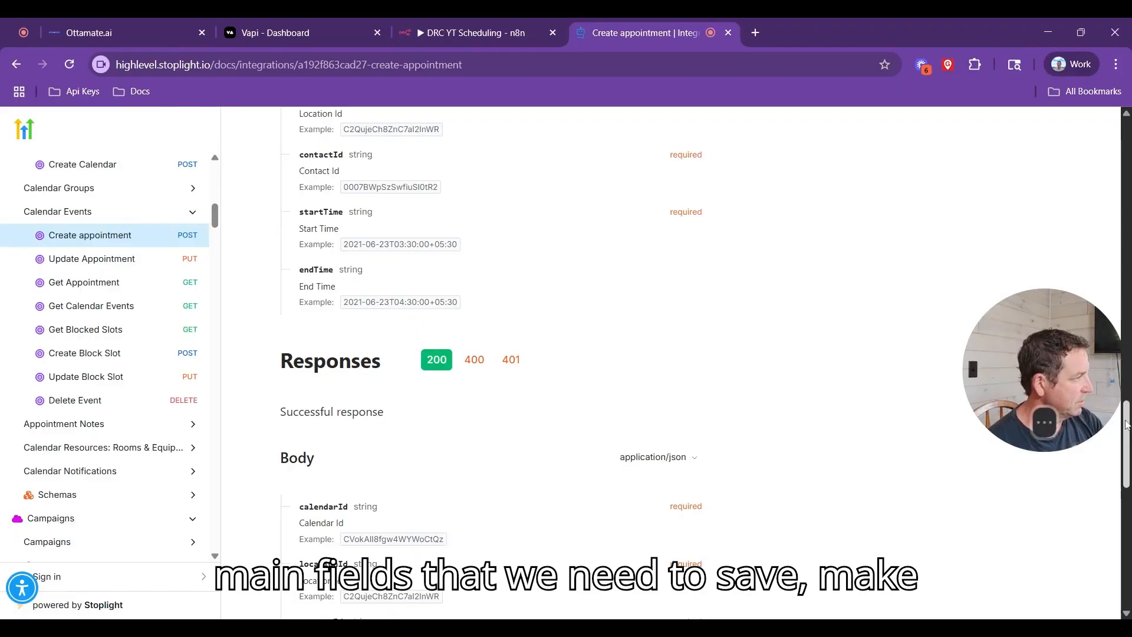
drag(1124, 426, 1124, 379)
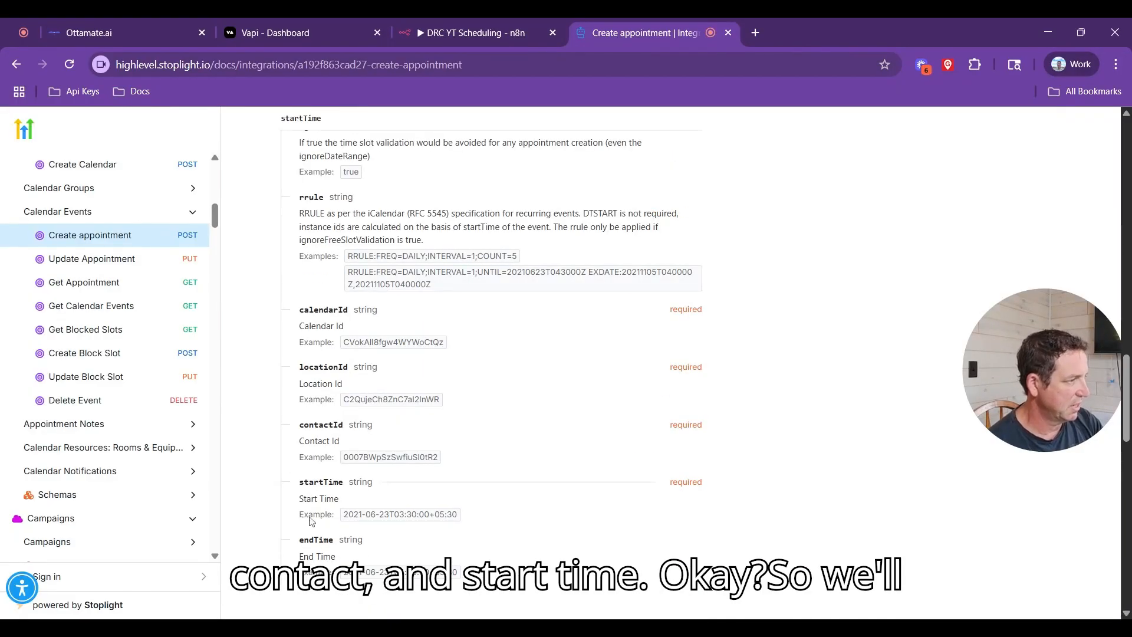
Step: Return to the n8n workflow and remove the endTime body parameter from the Booking appt node
click(448, 33)
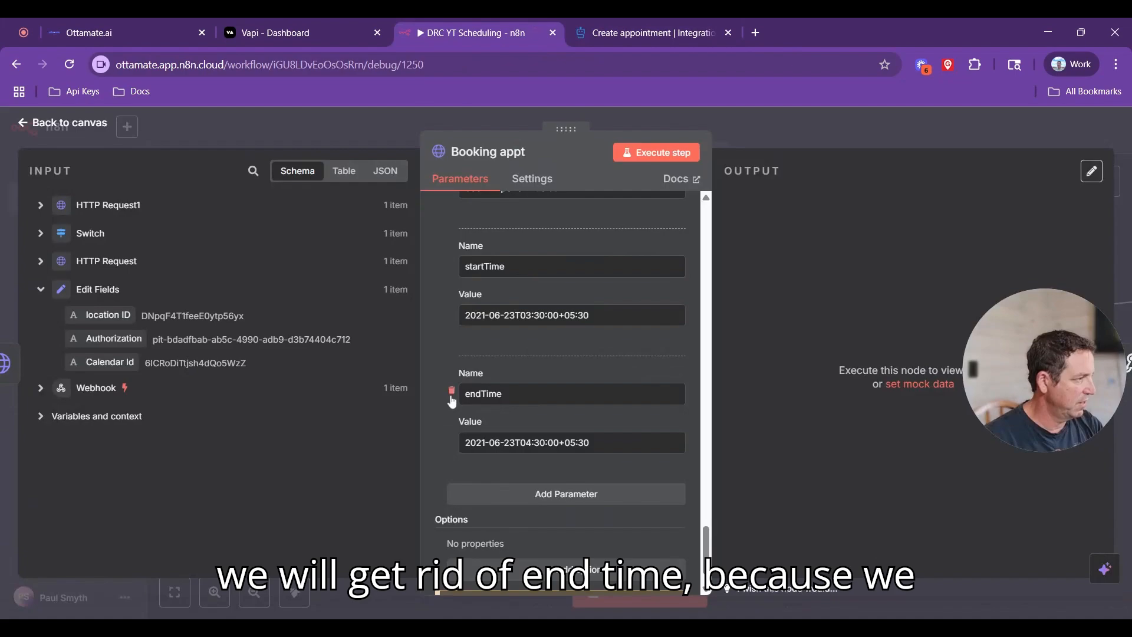
click(451, 394)
scroll(451, 401, up, 4)
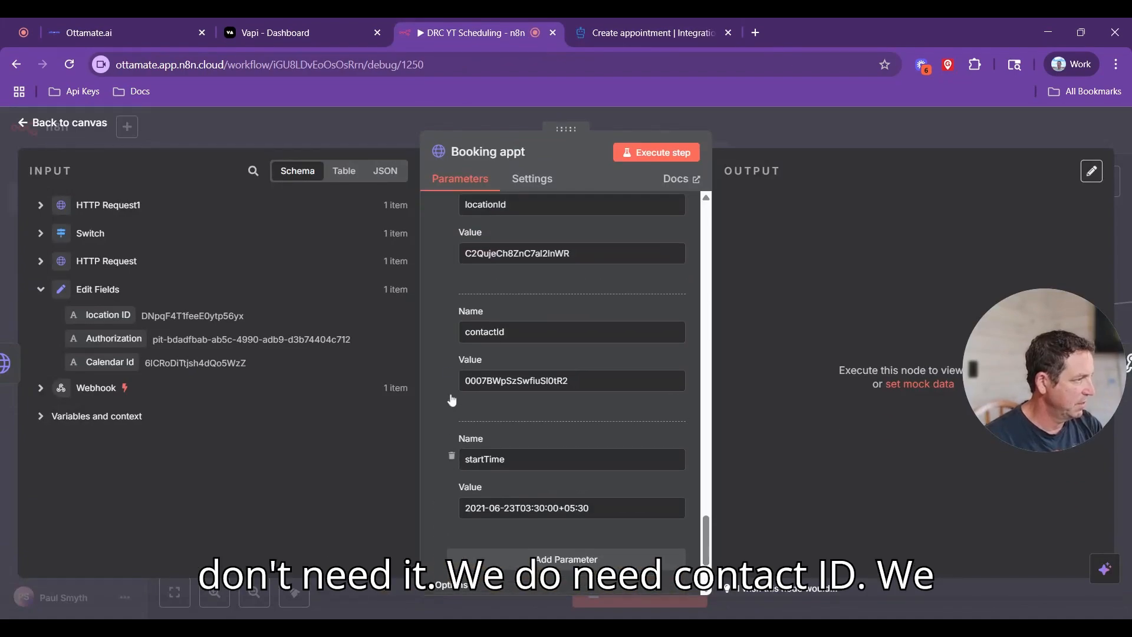
Step: Remove the rrule, ignoreFreeSlotValidation, toNotify and ignoreDateRange body parameters, plus the one with value Zoom, from the Booking appt node
scroll(452, 400, up, 3)
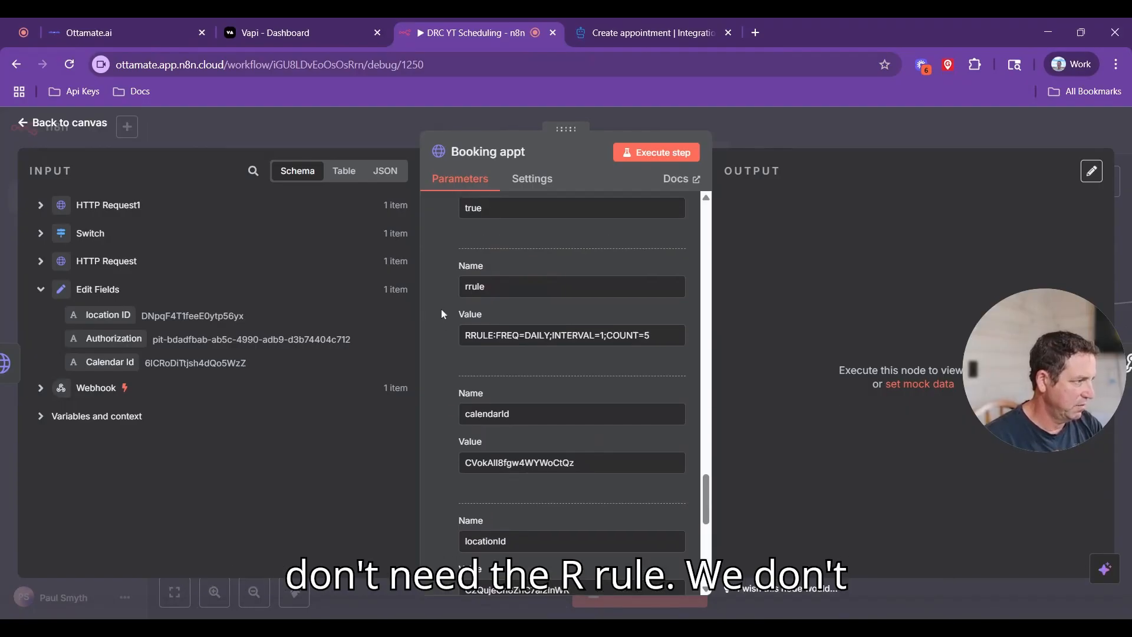
click(452, 284)
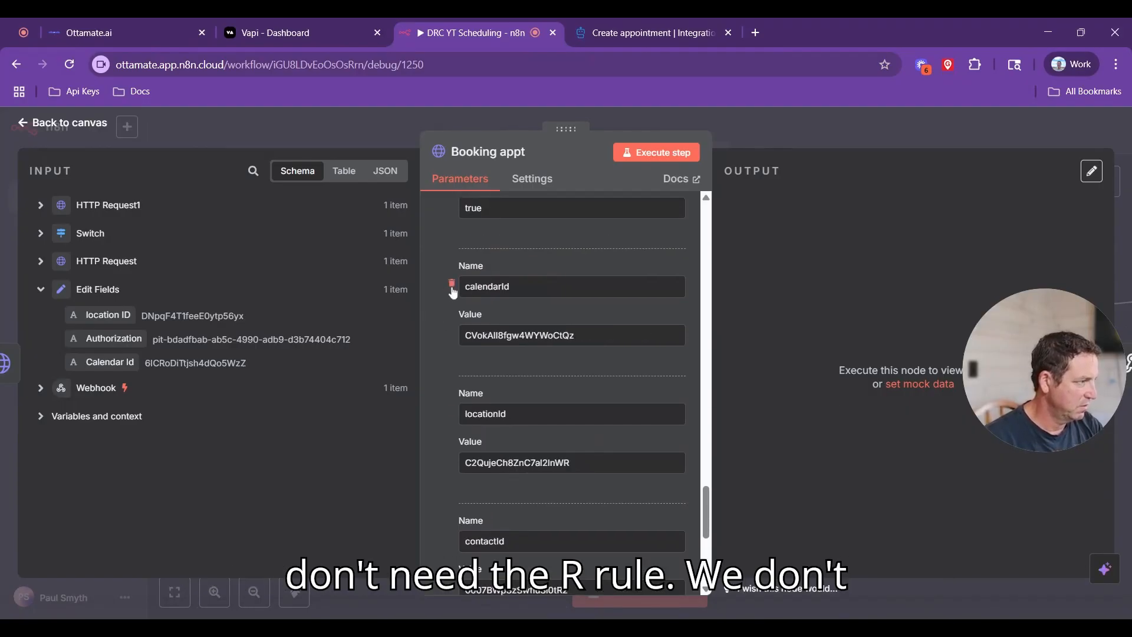
scroll(452, 292, up, 2)
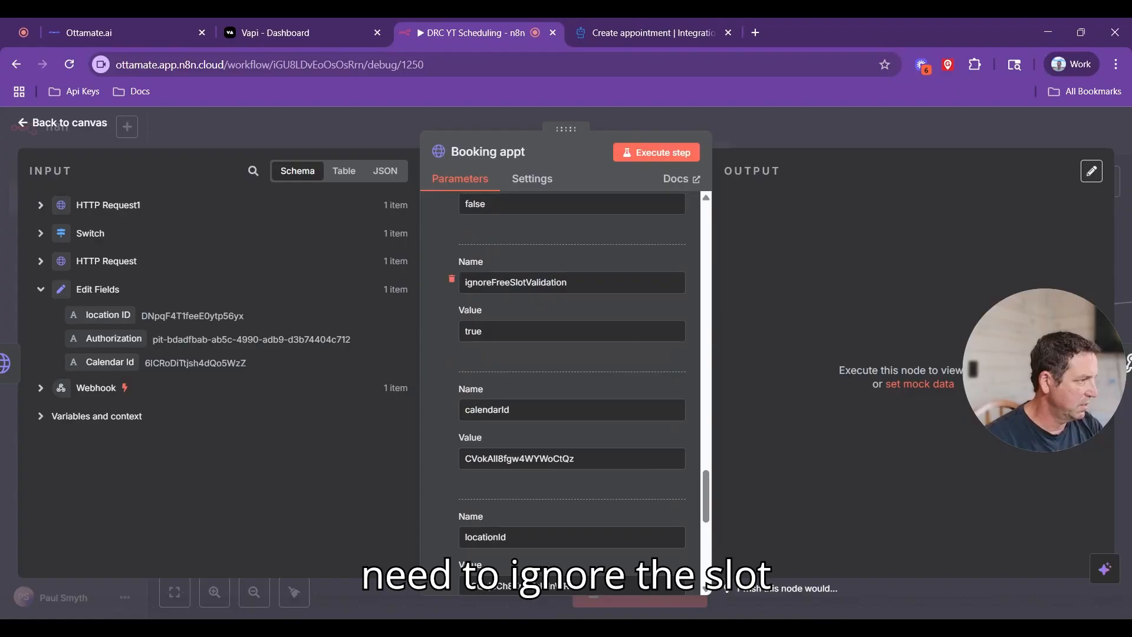
click(452, 278)
scroll(450, 304, up, 2)
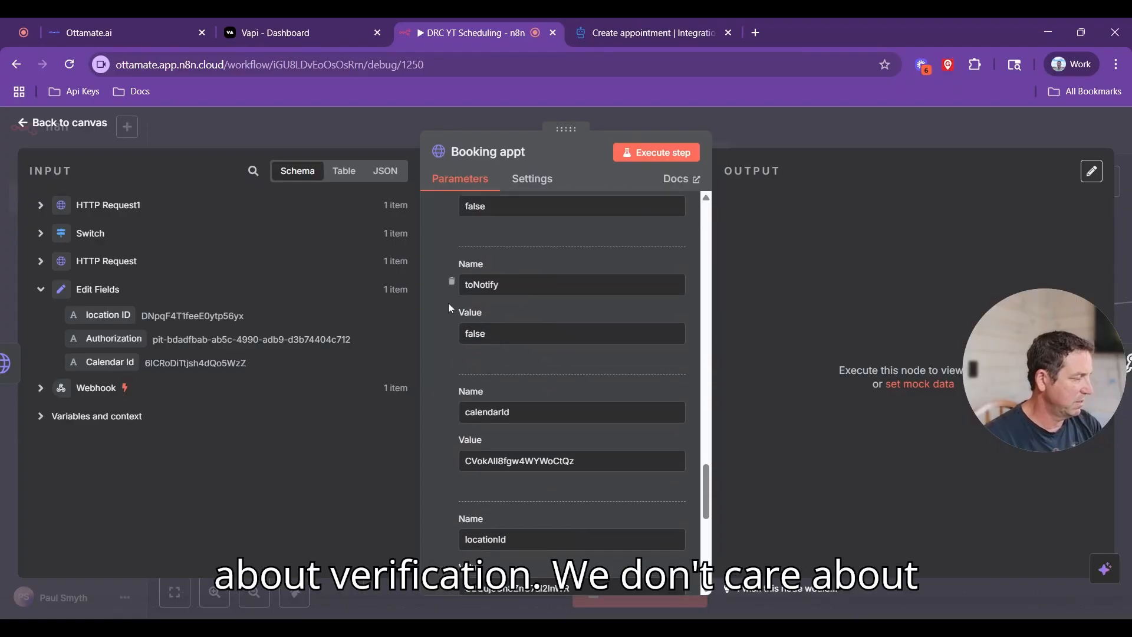
click(452, 282)
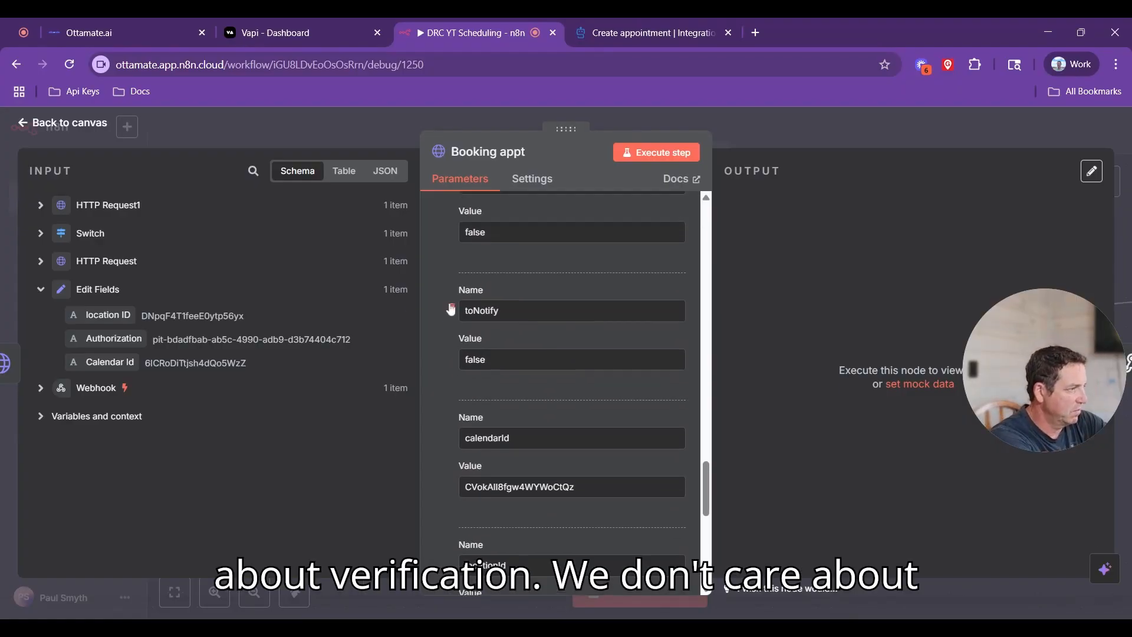
scroll(450, 309, up, 3)
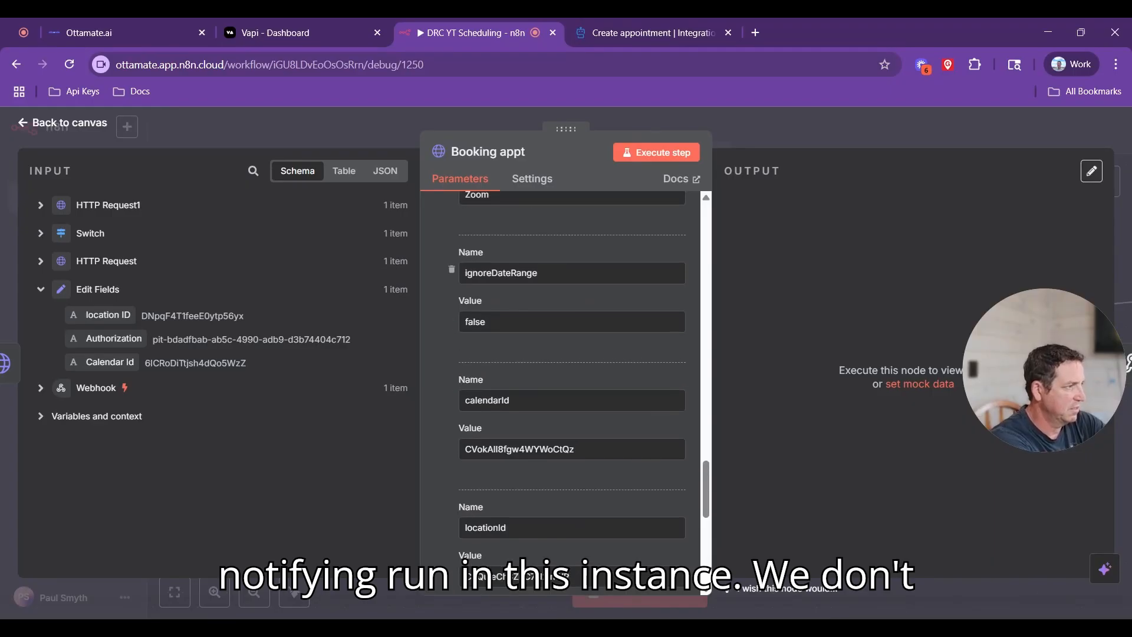
click(451, 279)
click(452, 285)
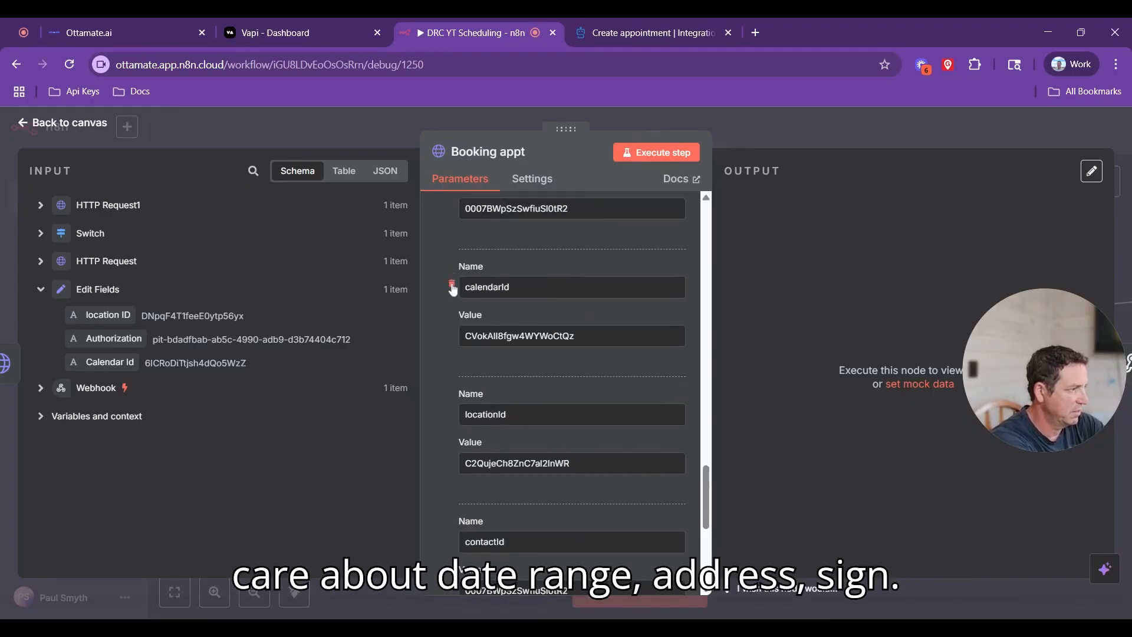
Step: Remove appointmentStatus and all other remaining body parameters between title and calendarId in the Booking appt node
scroll(452, 289, up, 3)
click(452, 306)
scroll(451, 295, up, 2)
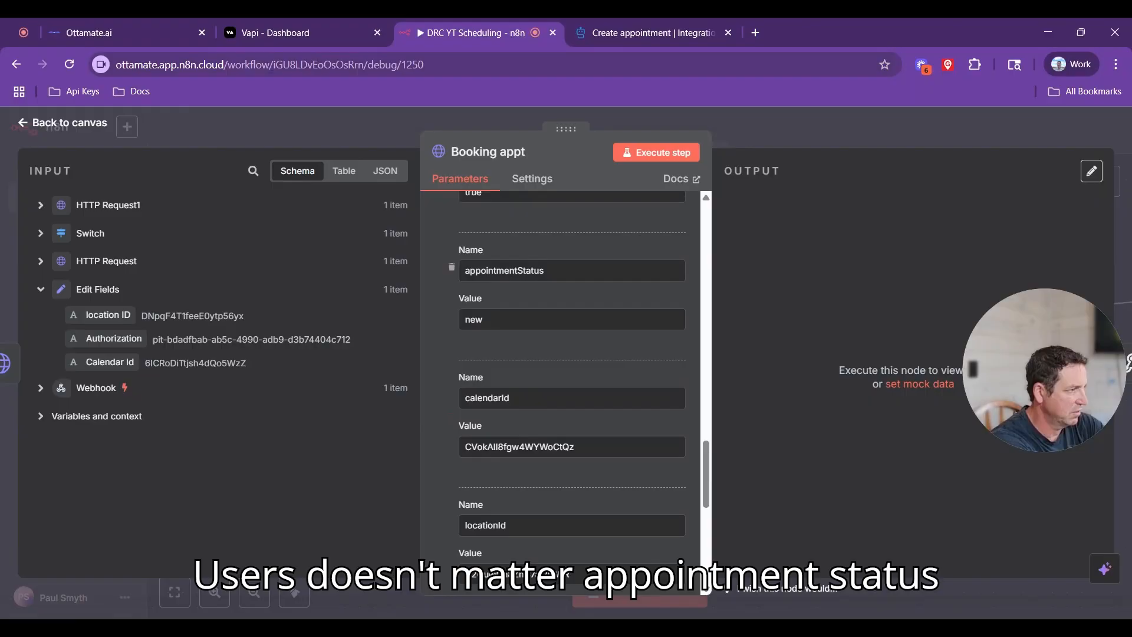
click(451, 275)
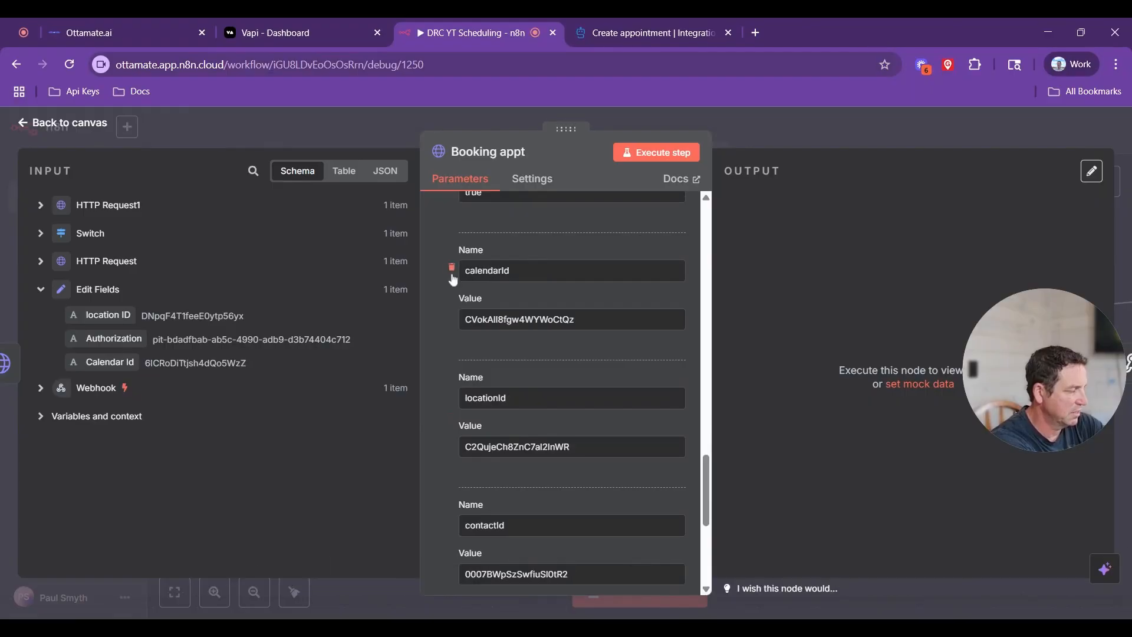
scroll(453, 283, up, 3)
click(451, 290)
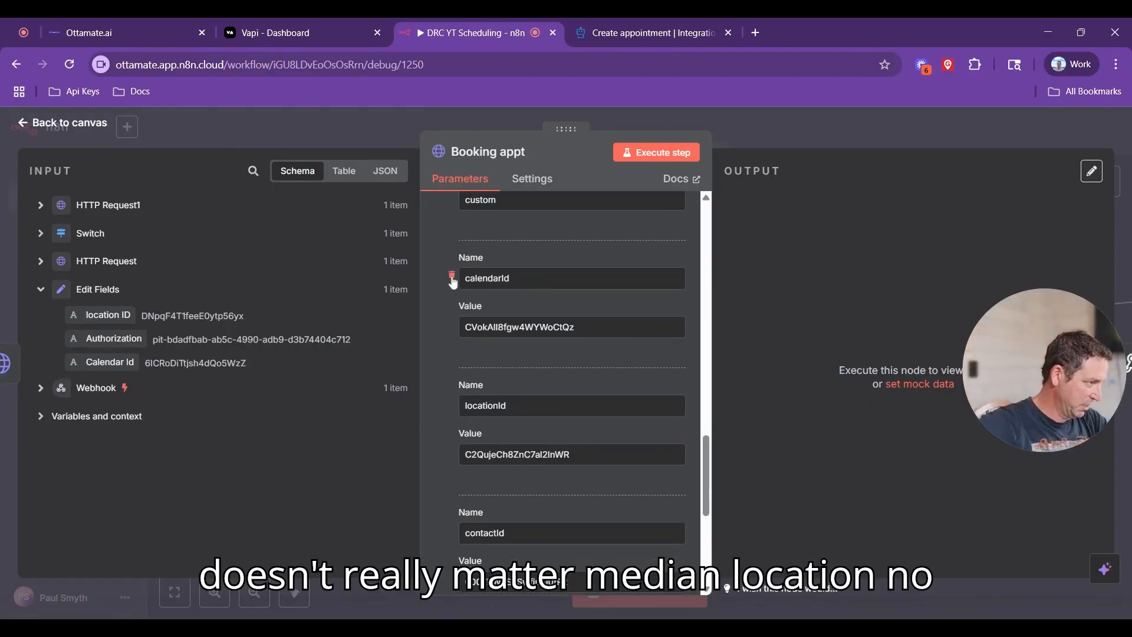
scroll(451, 292, up, 3)
click(452, 298)
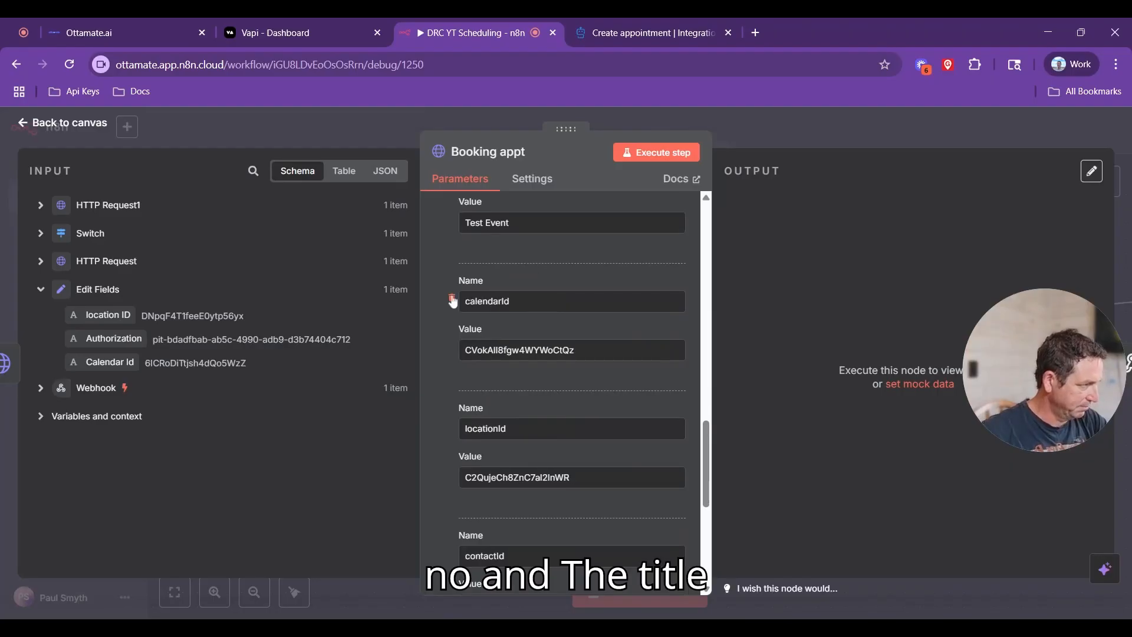
Step: Set the title body parameter's value to "DRC YT Test Event"
scroll(453, 301, up, 3)
scroll(452, 302, up, 3)
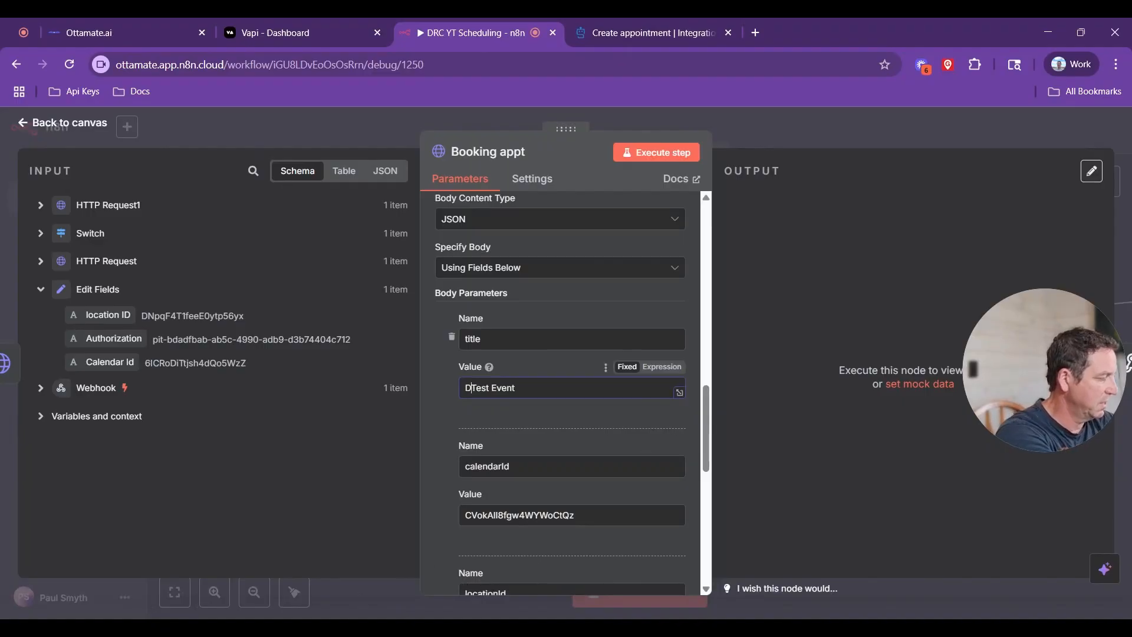
text(DR)
text(C Yt)
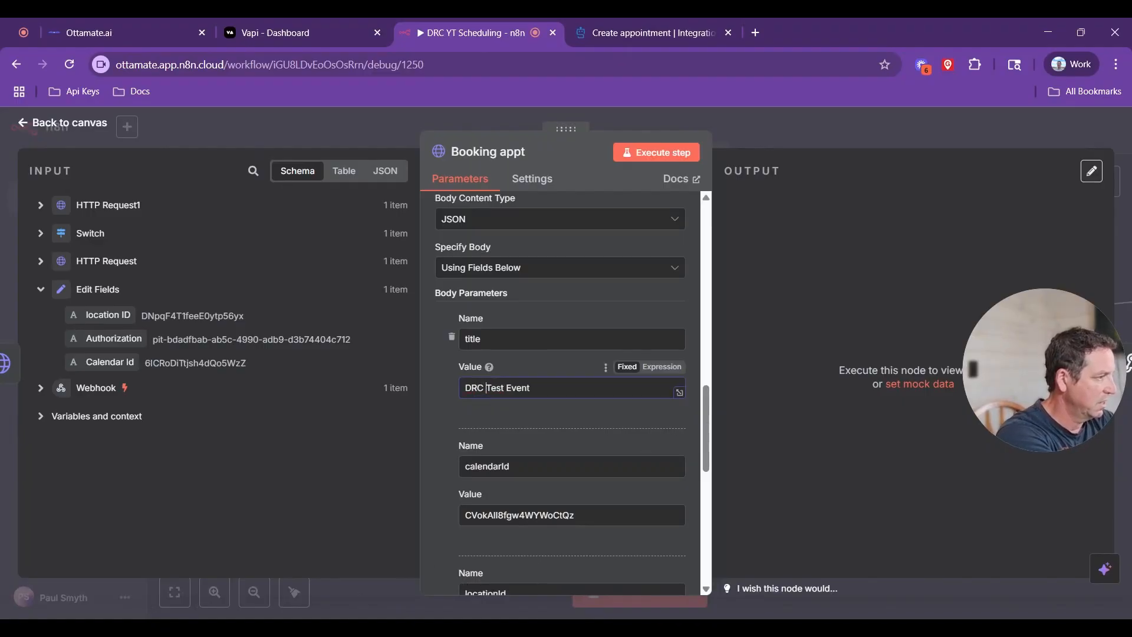
key(BackSpace)
text(T)
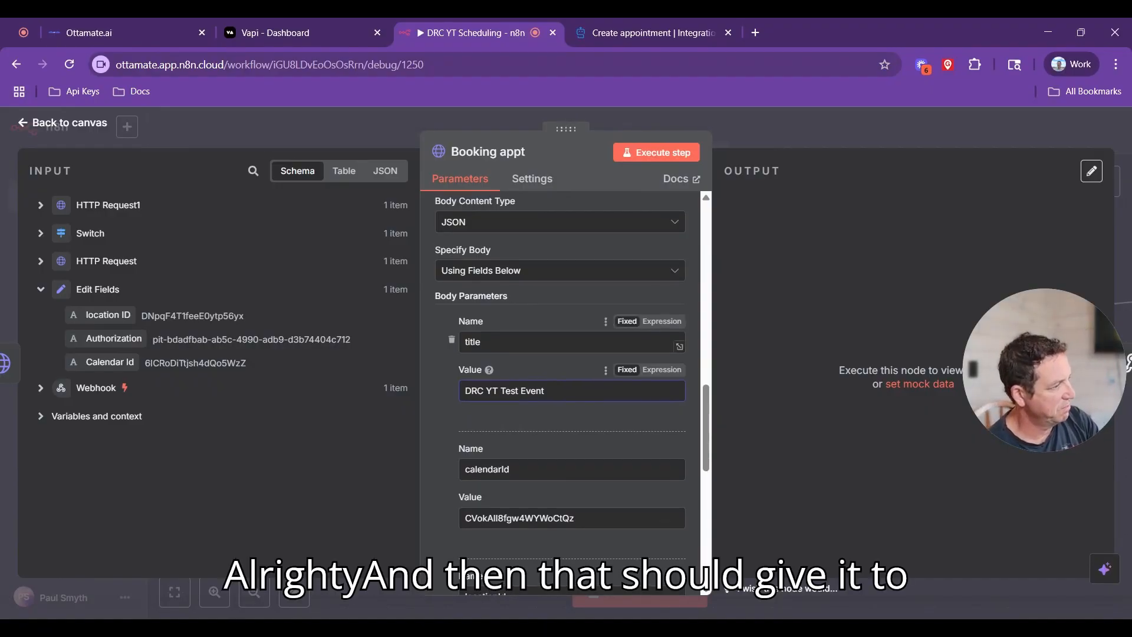
Step: Replace the sample calendarId value with an expression referencing the Calendar Id field from Edit Fields
scroll(560, 383, down, 2)
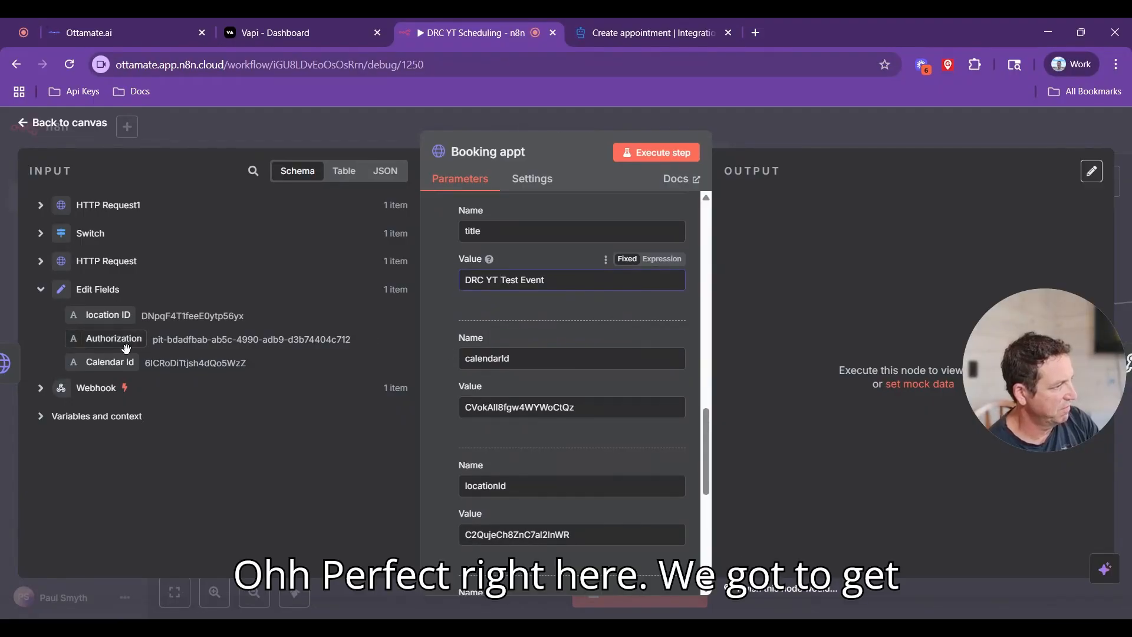
double_click(581, 406)
key(BackSpace)
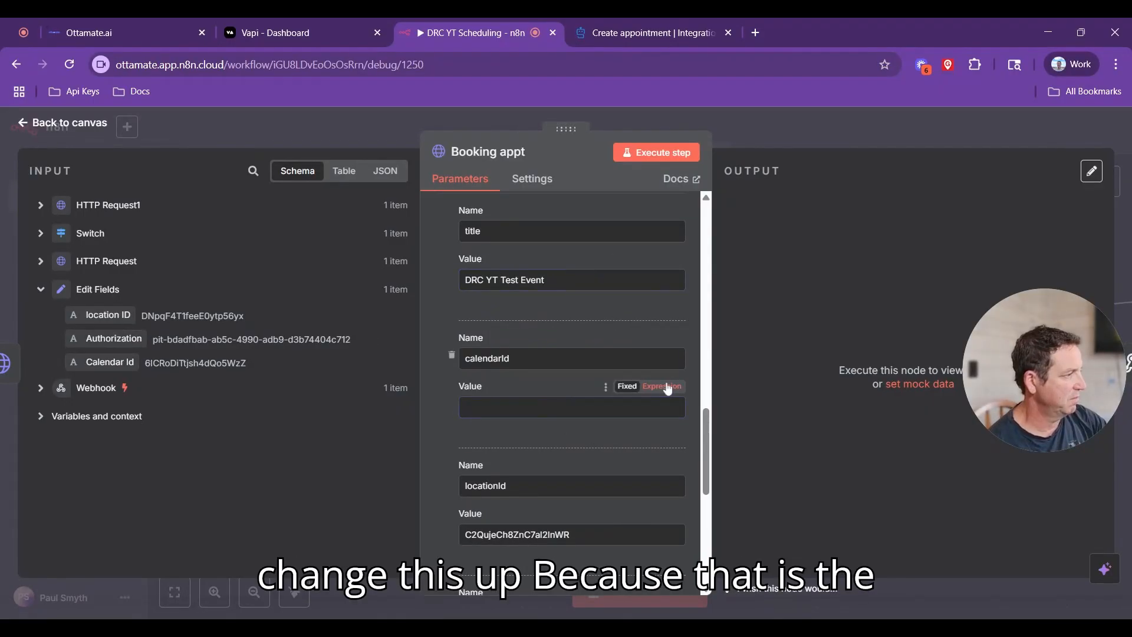
click(668, 387)
drag(110, 362, 538, 420)
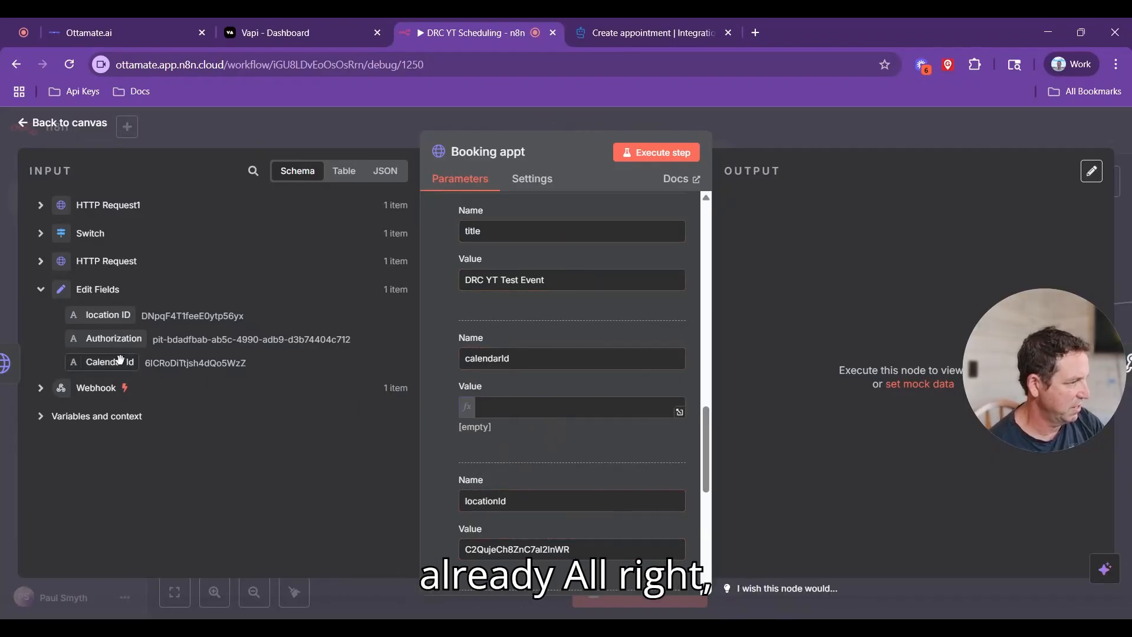
drag(112, 361, 539, 407)
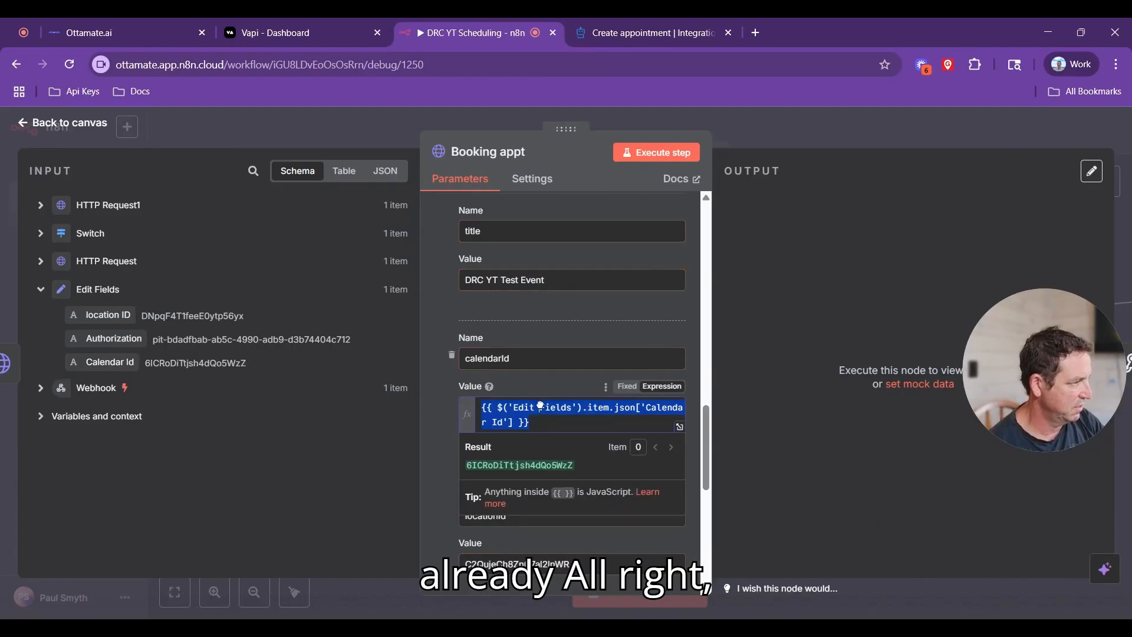
click(437, 416)
Step: Replace the sample locationId value with an expression referencing the location ID field from Edit Fields
scroll(437, 416, down, 1)
scroll(436, 416, down, 1)
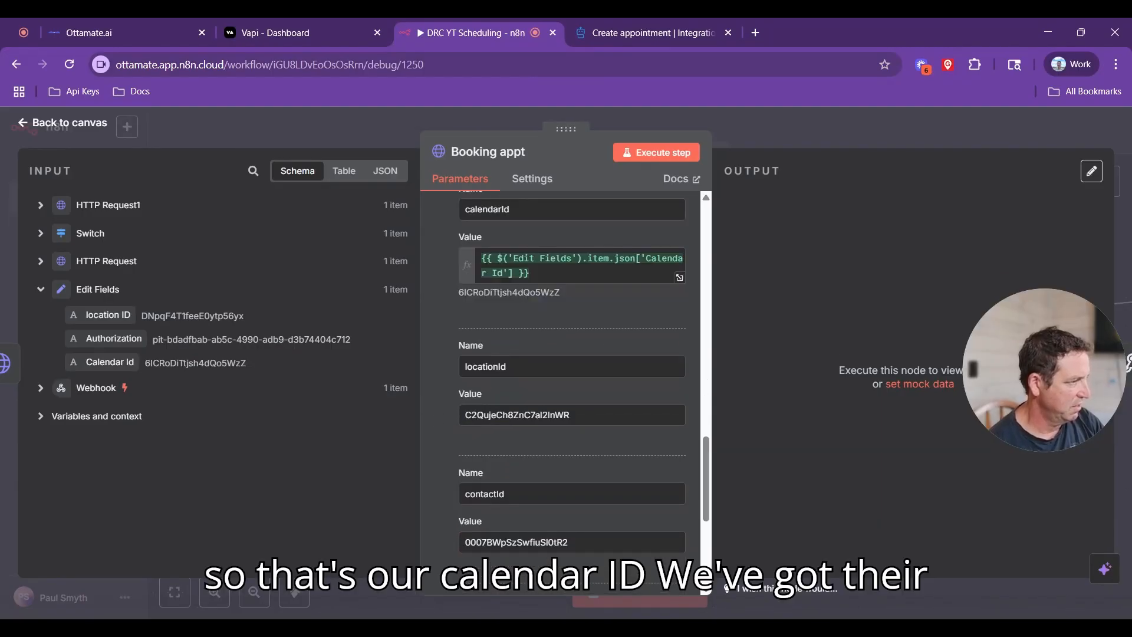
click(570, 415)
key(ctrl+a)
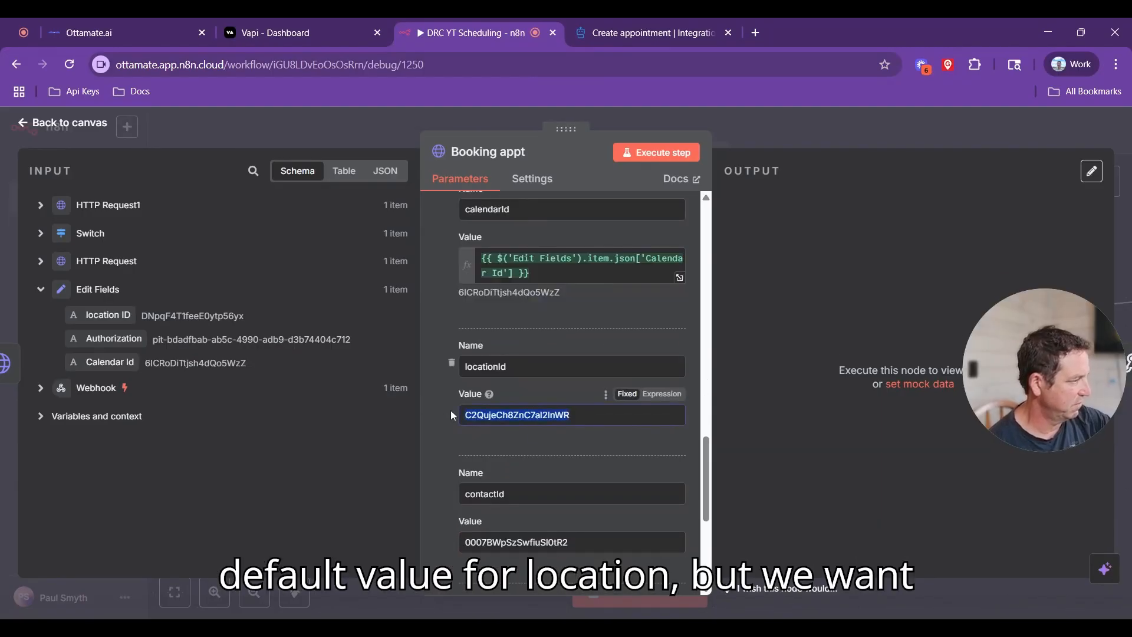
key(BackSpace)
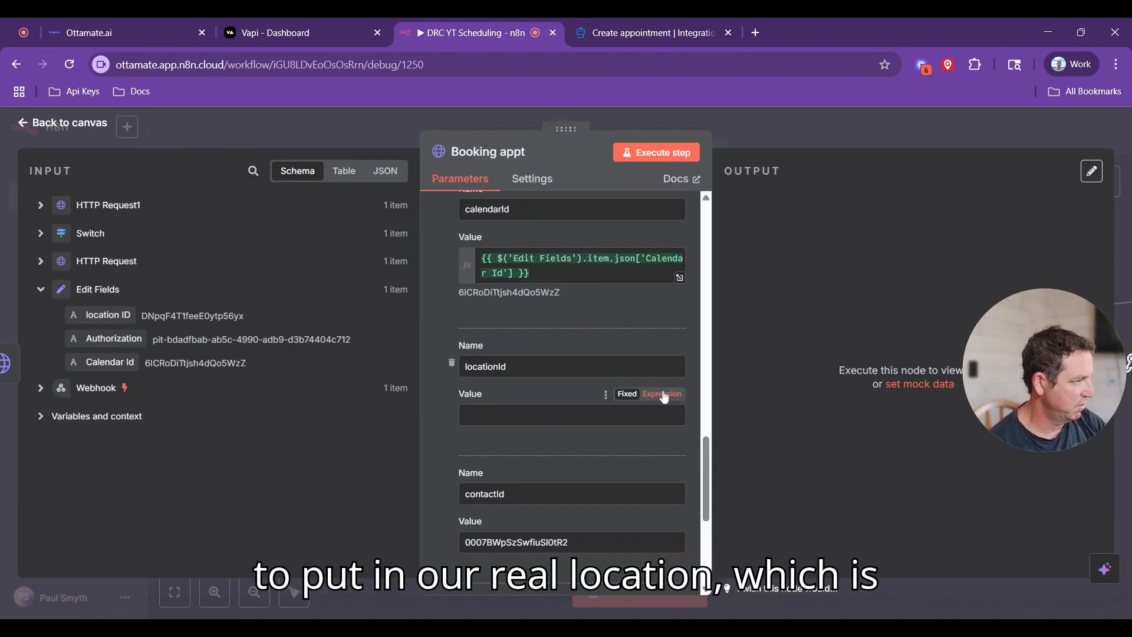
click(663, 394)
drag(107, 315, 505, 407)
click(440, 409)
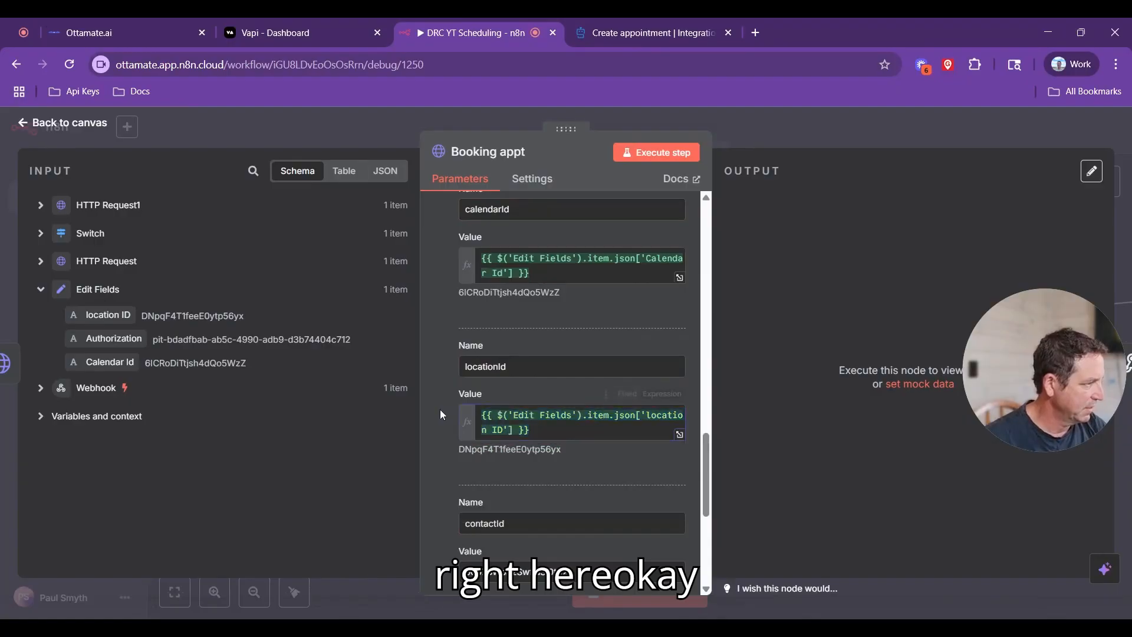
Step: Replace the sample contactId value with the expression {{ $json.contact.id }}, using the contact's id from HTTP Request1
scroll(440, 410, down, 3)
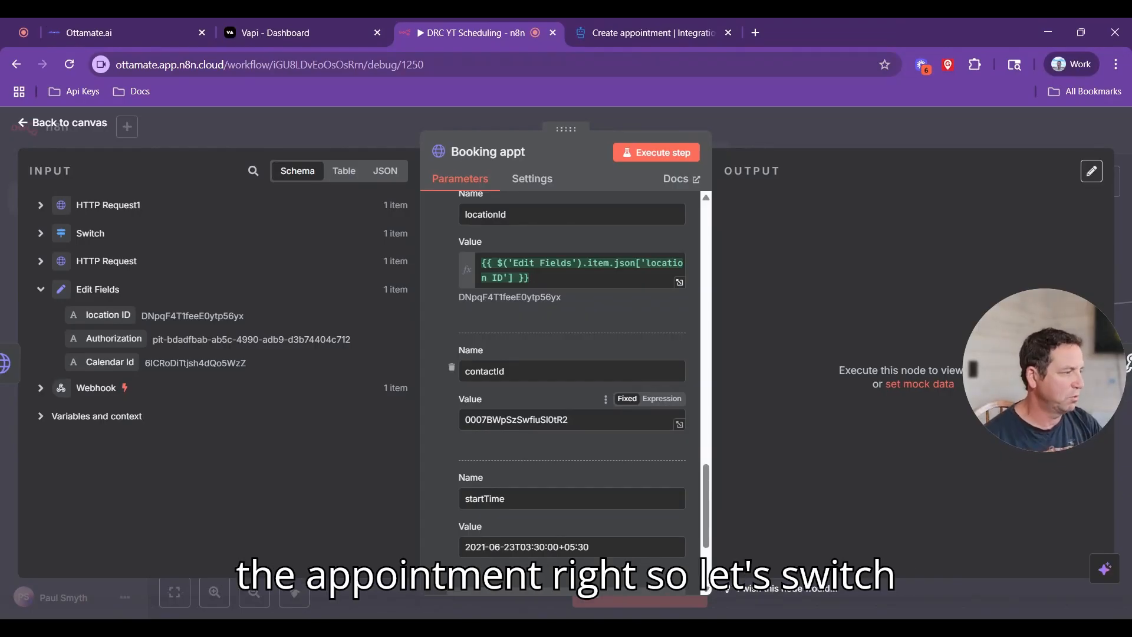
click(665, 407)
drag(481, 419, 587, 419)
key(BackSpace)
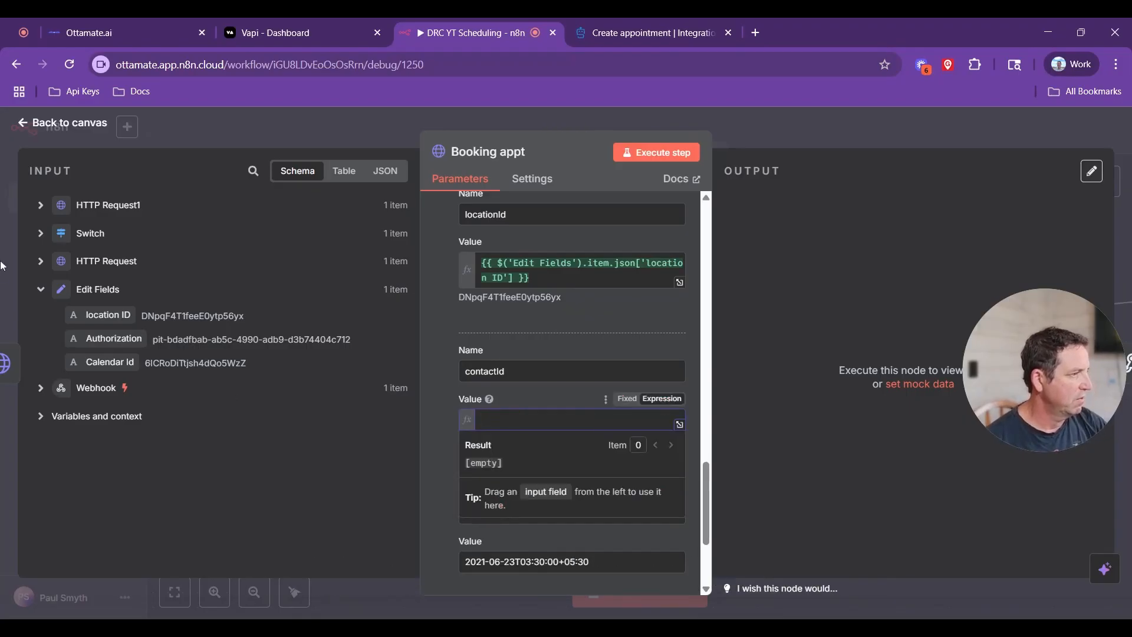
click(41, 205)
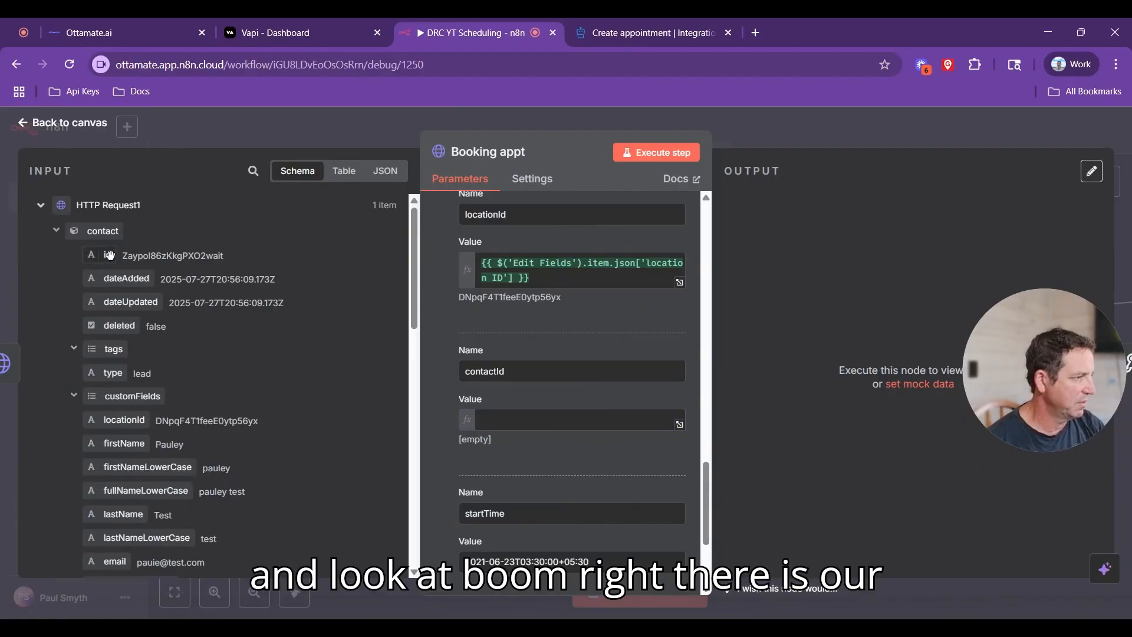
drag(110, 255, 524, 424)
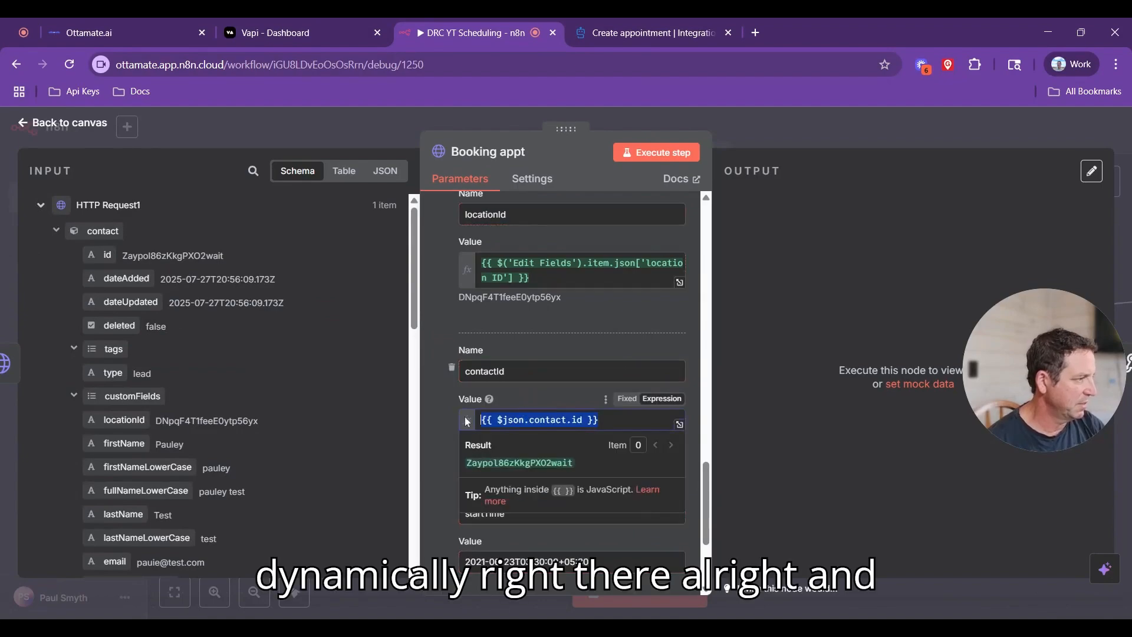
click(440, 436)
Step: Change the date in the startTime body parameter to 2025-07-29
scroll(439, 436, down, 3)
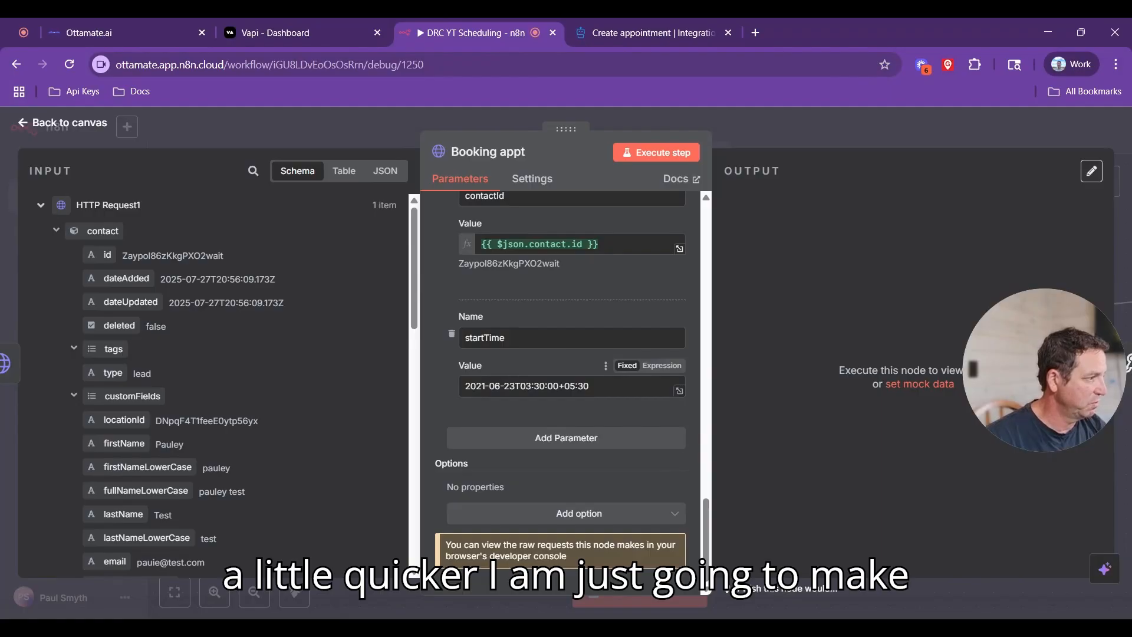
key(BackSpace)
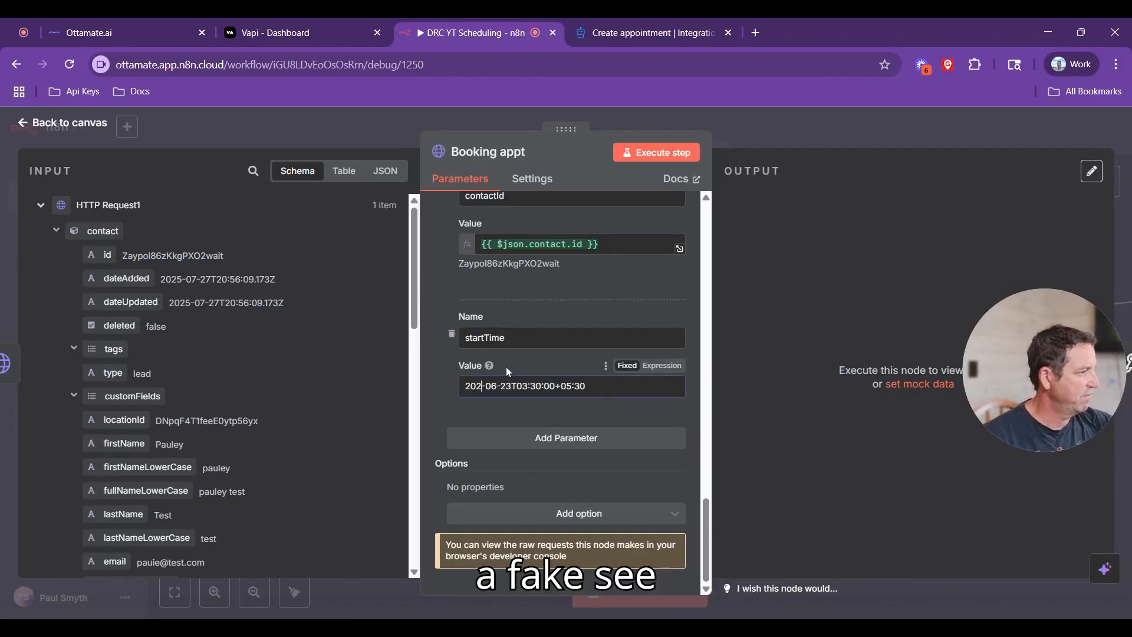
text(5)
click(501, 386)
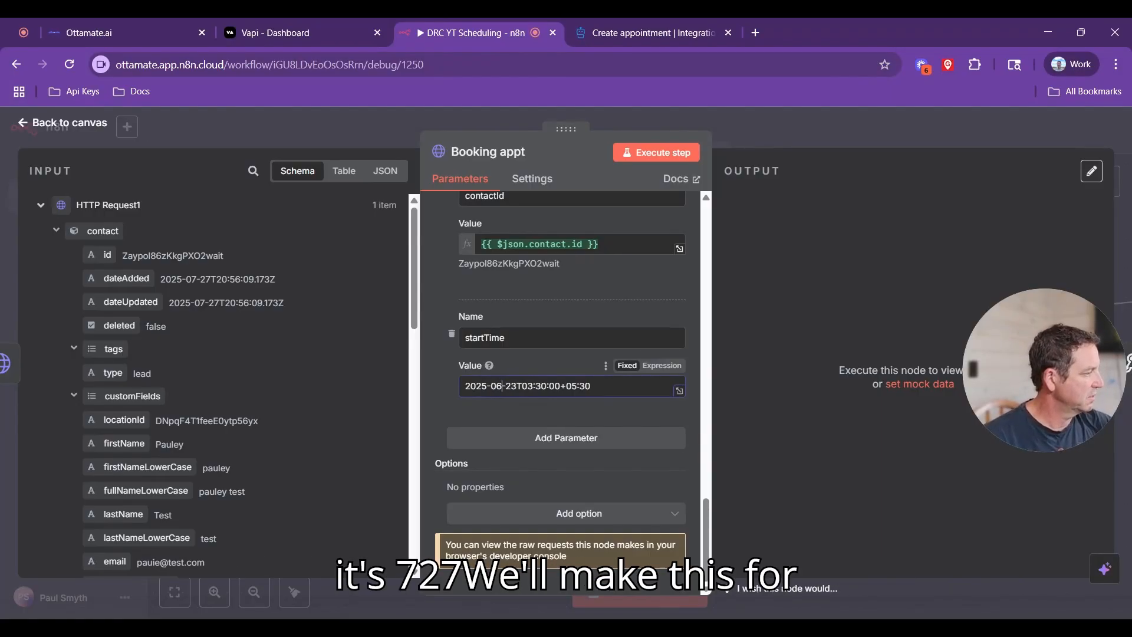
key(BackSpace)
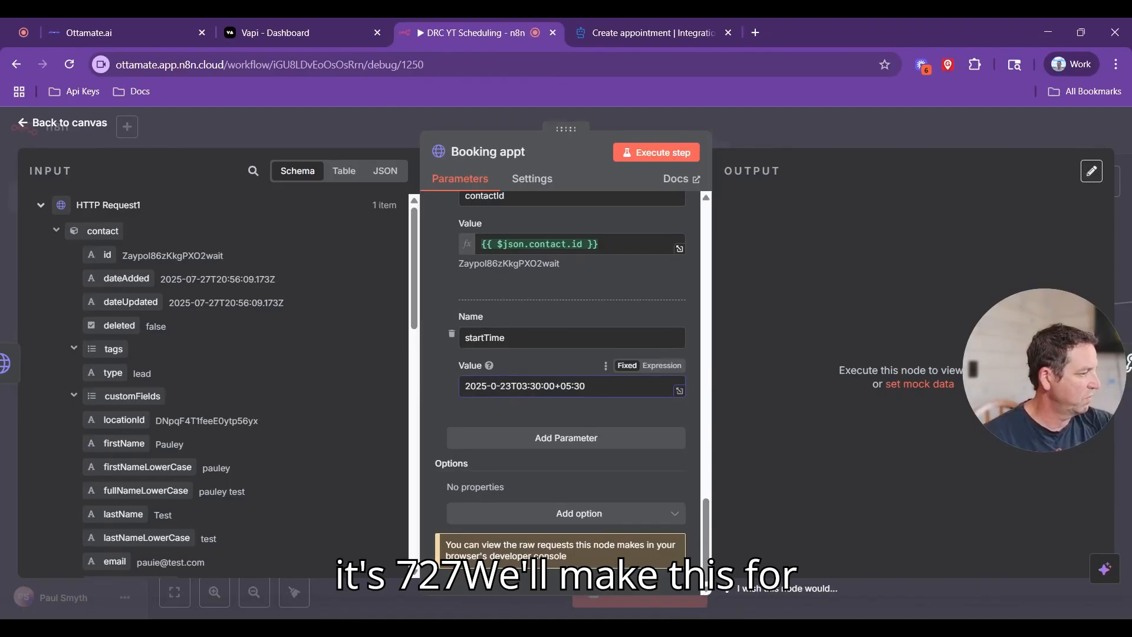
text(7)
key(BackSpace)
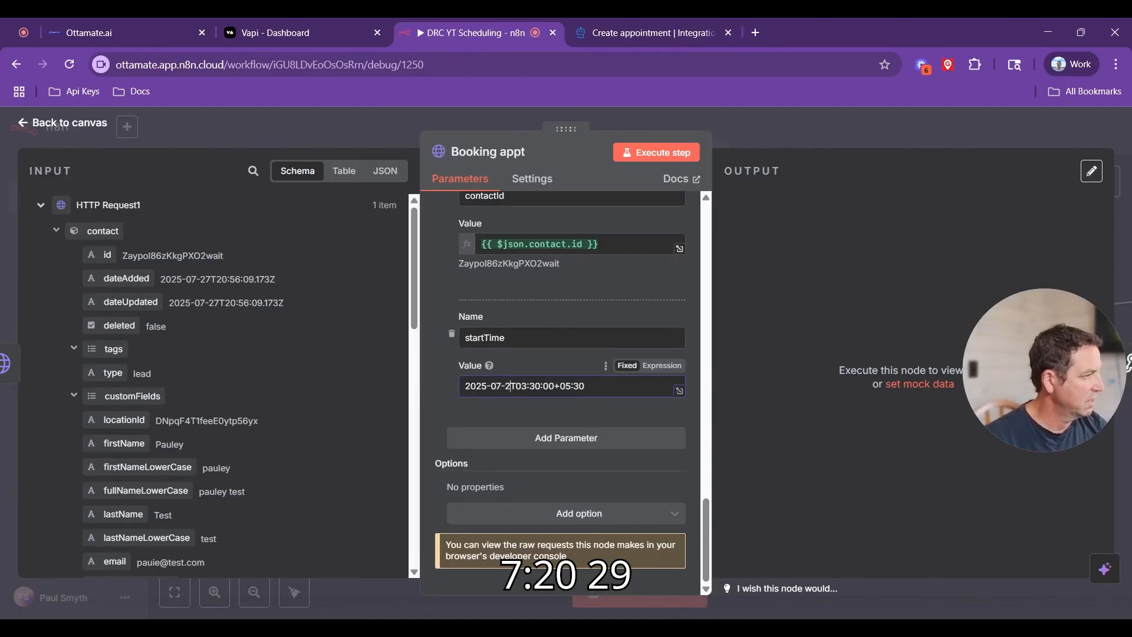
text(9)
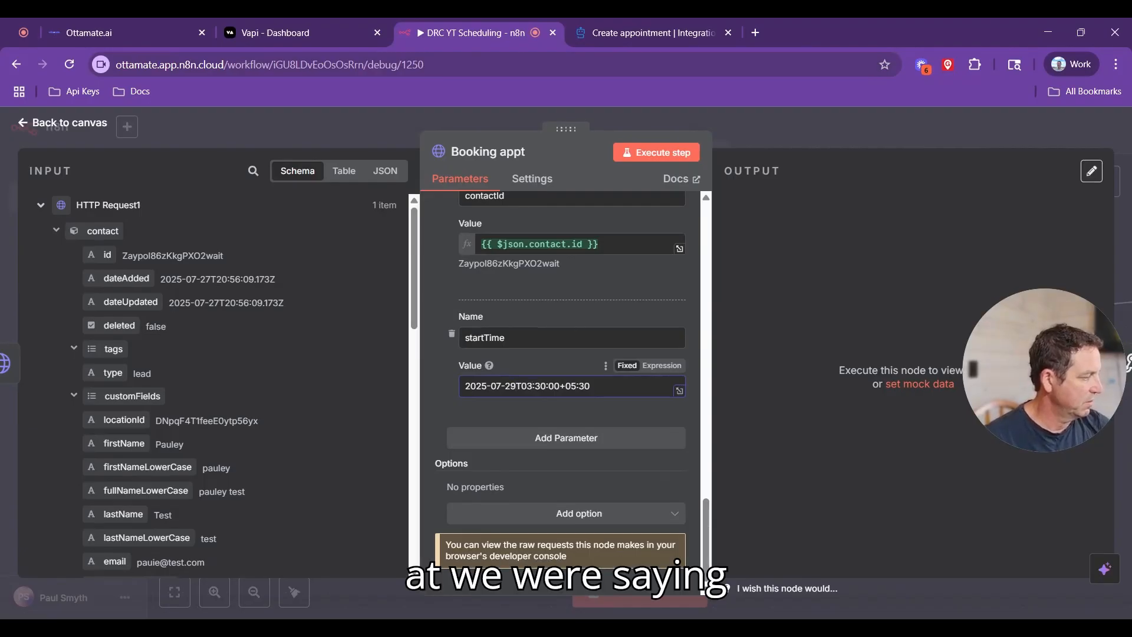
Step: Set the time portion of the startTime body parameter to 11:00:00
key(BackSpace)
key(BackSpace)
text(11)
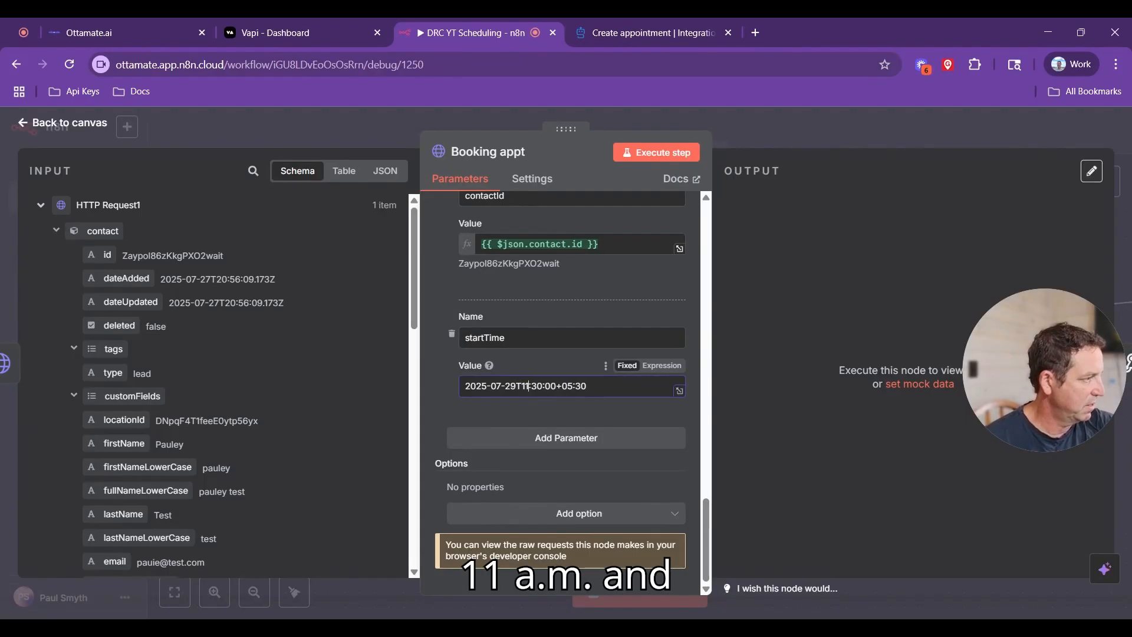
key(Right)
key(Right)
key(BackSpace)
text(0)
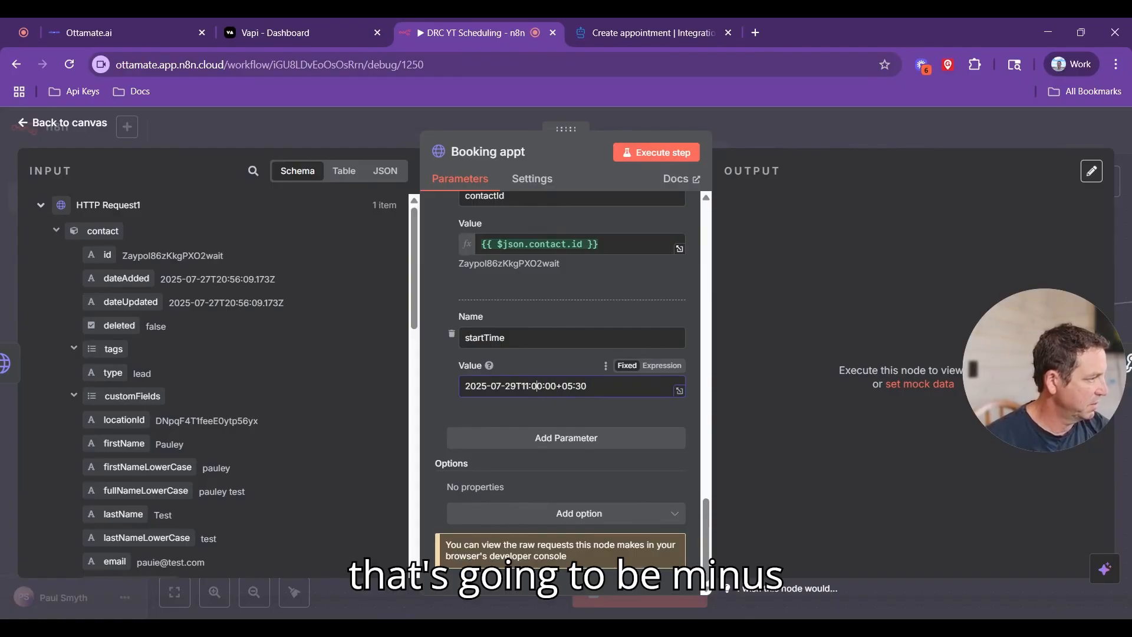
Step: Change the startTime value's UTC offset to -06:00 and execute the Booking appt node
key(BackSpace)
text(-)
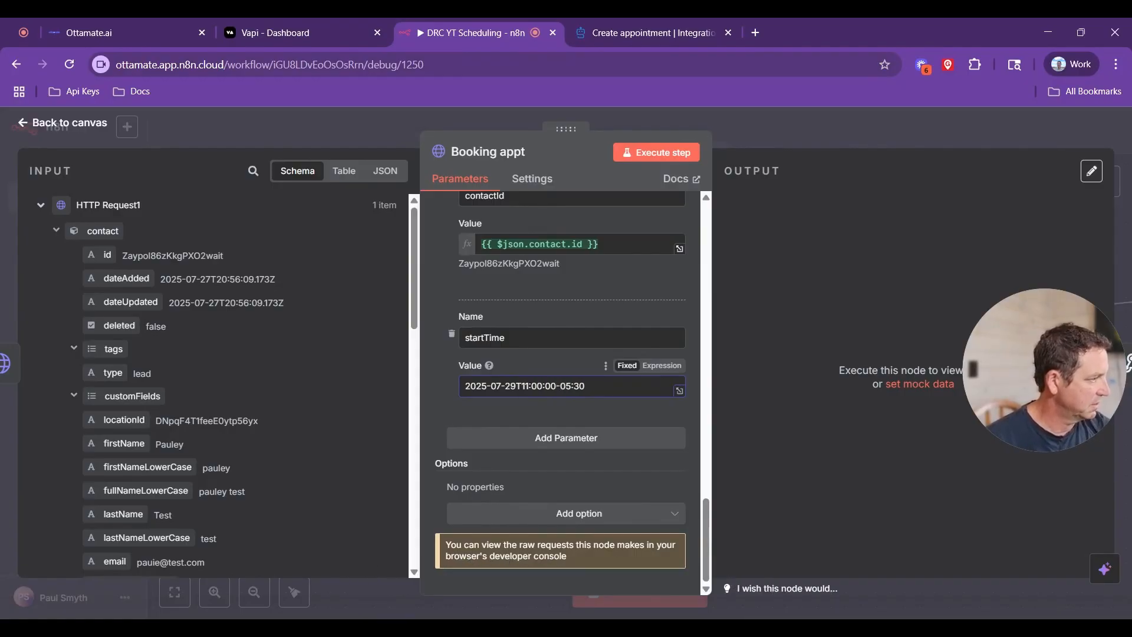
key(End)
key(BackSpace)
key(BackSpace)
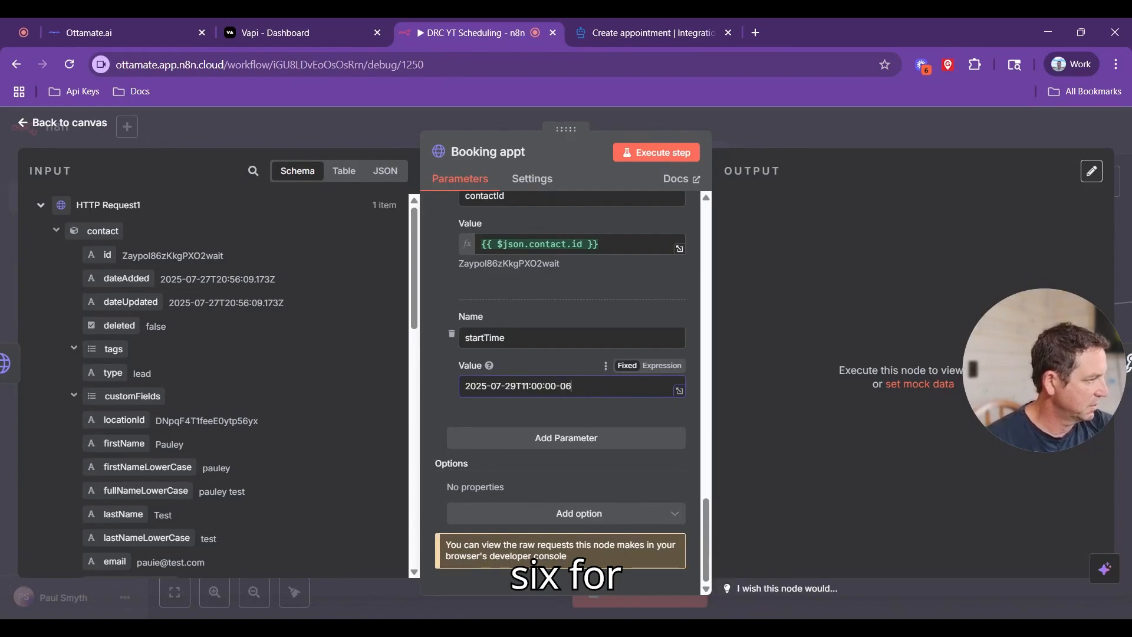
text(6:0)
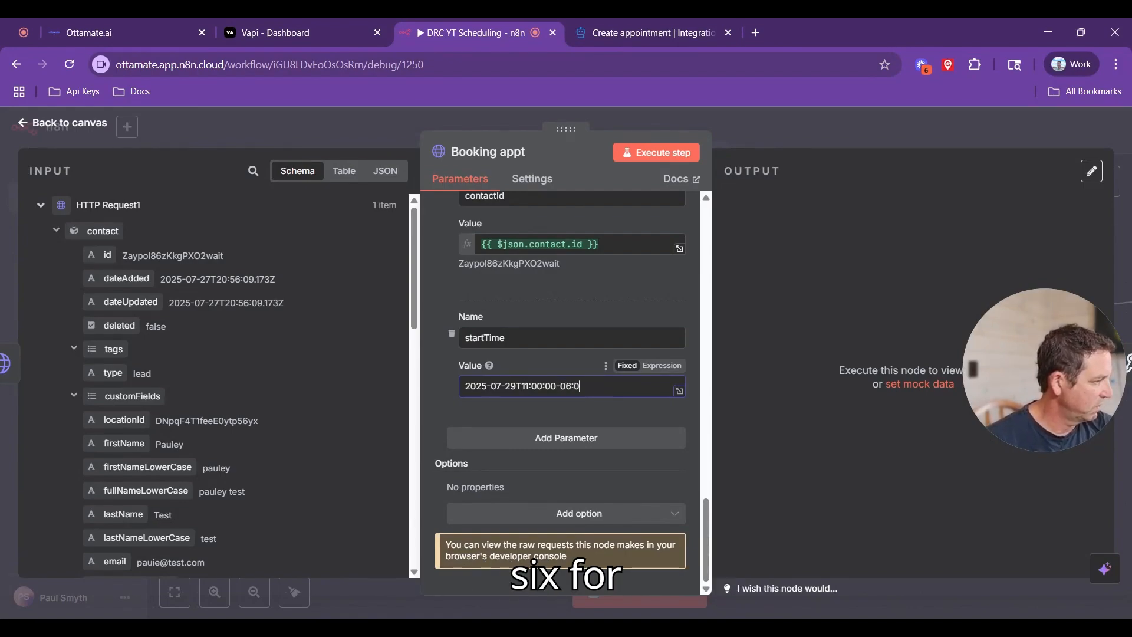
text(0)
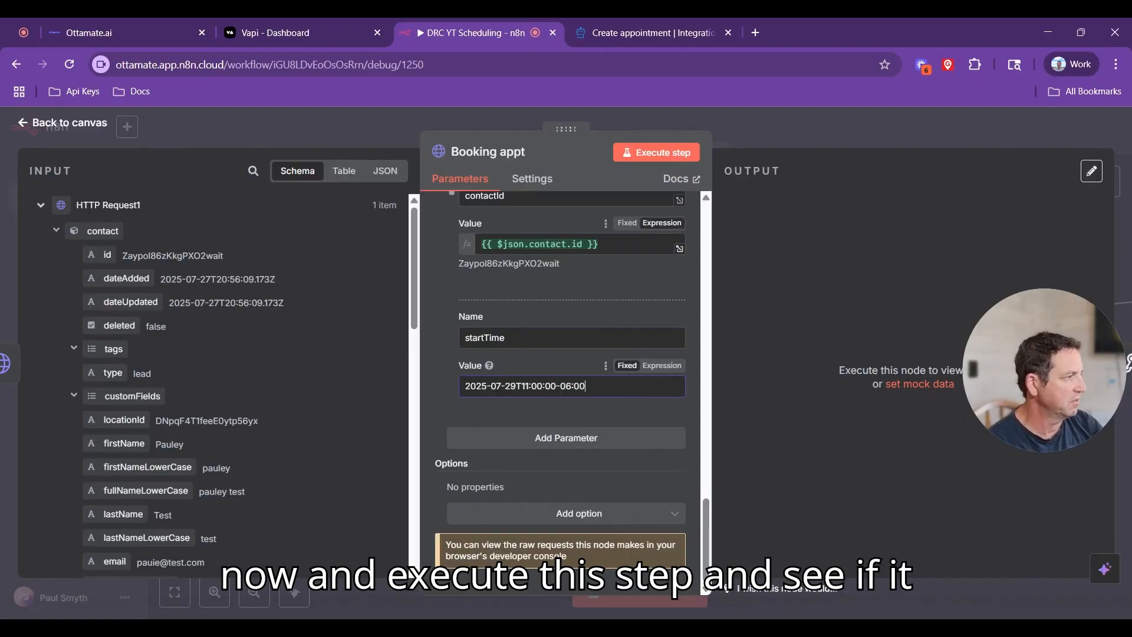
click(653, 165)
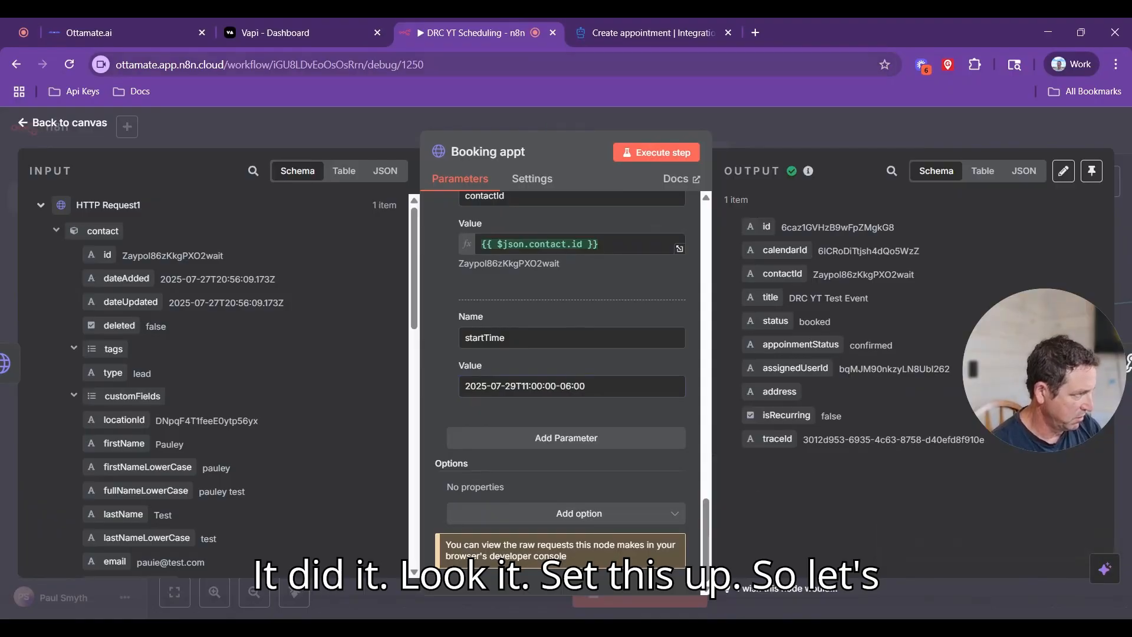
Step: Switch to the Ottamate.ai HighLevel account and examine the contacts list and the details of the DRC YT Test Event appointment on July 29
click(88, 36)
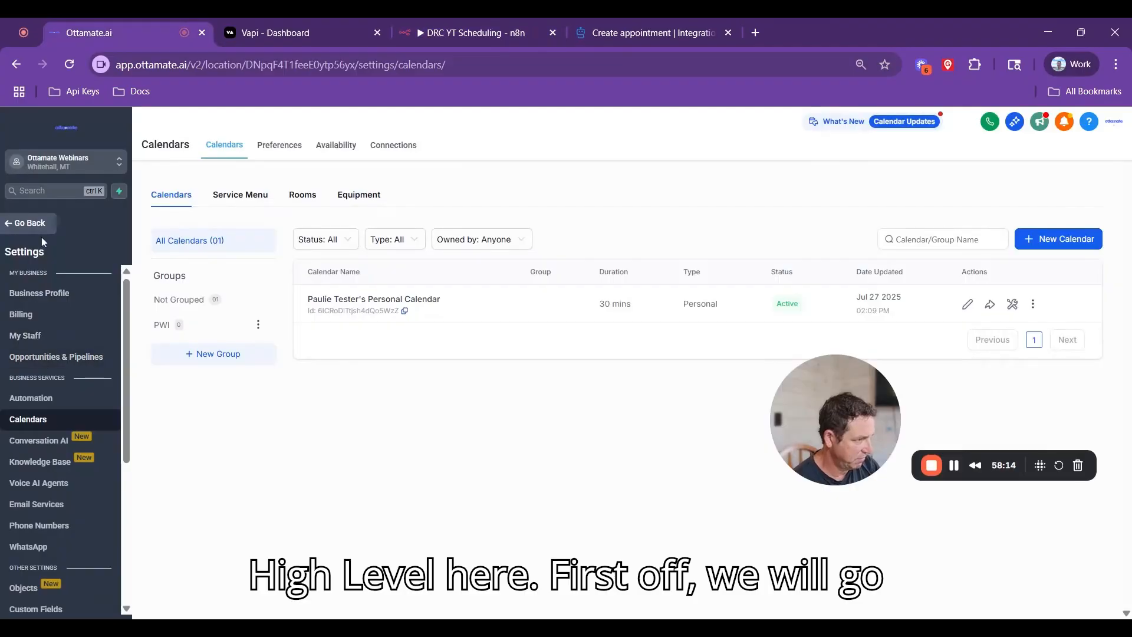
click(18, 226)
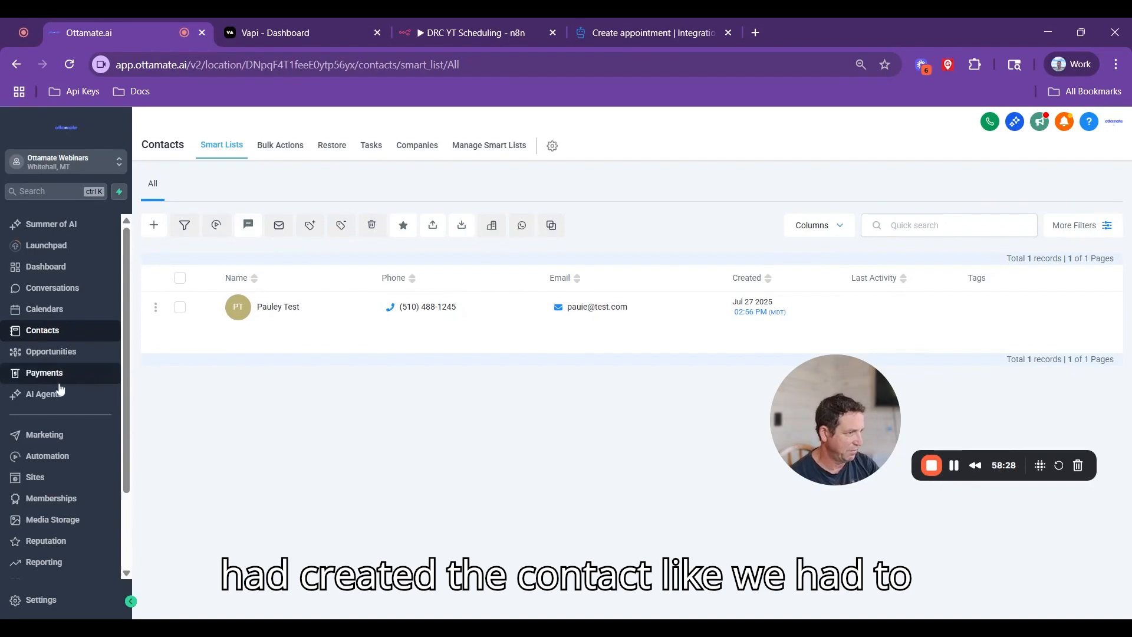
click(59, 313)
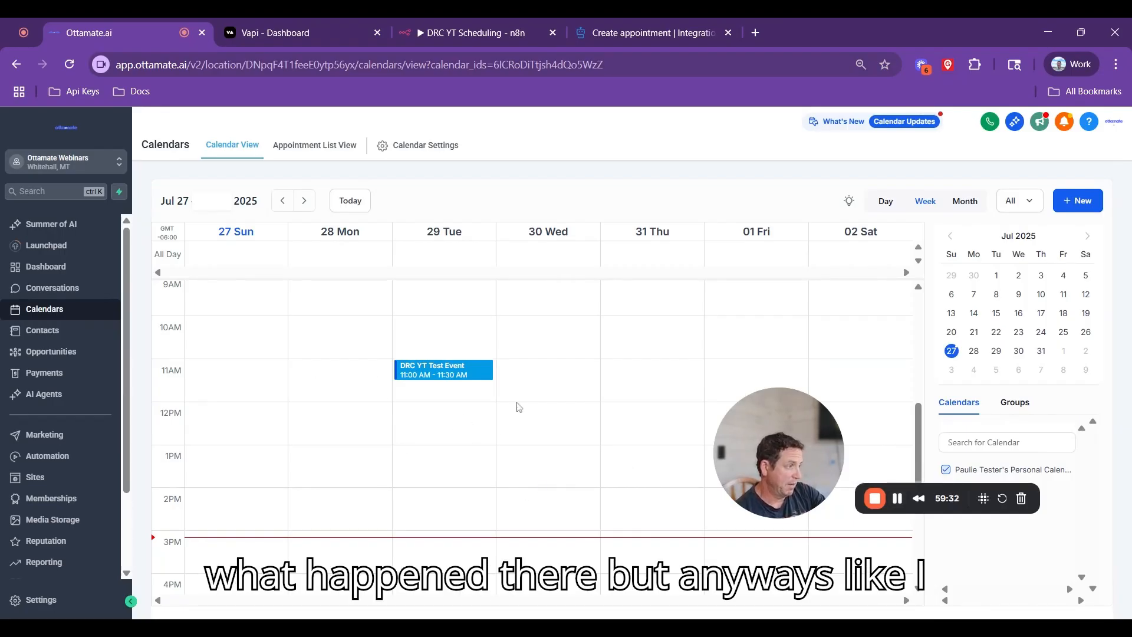
click(429, 377)
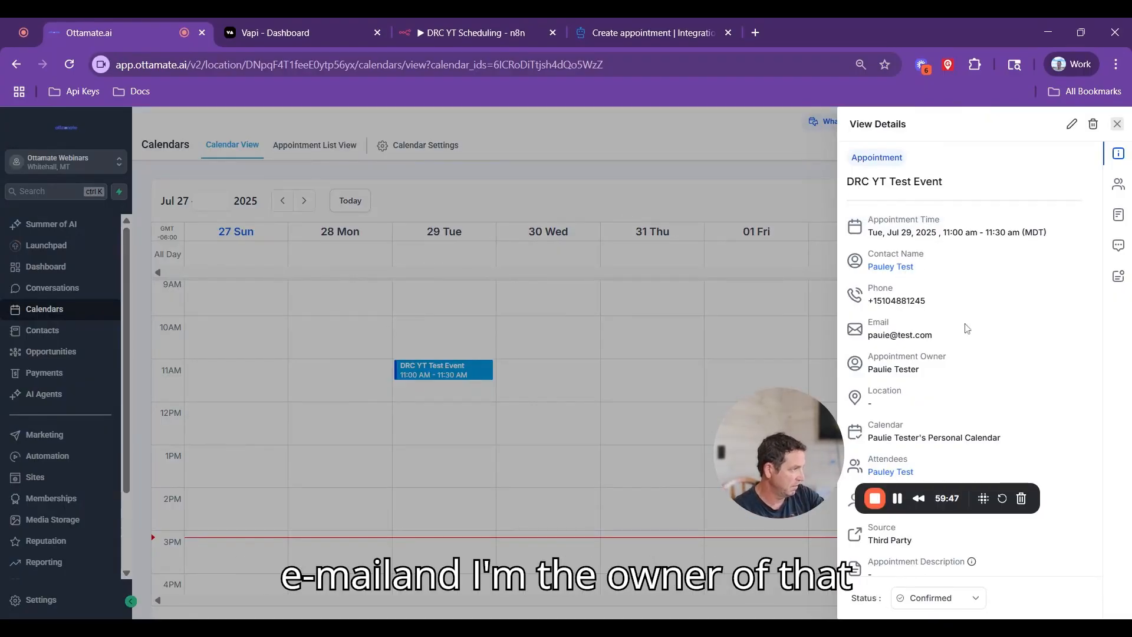
scroll(965, 376, down, 1)
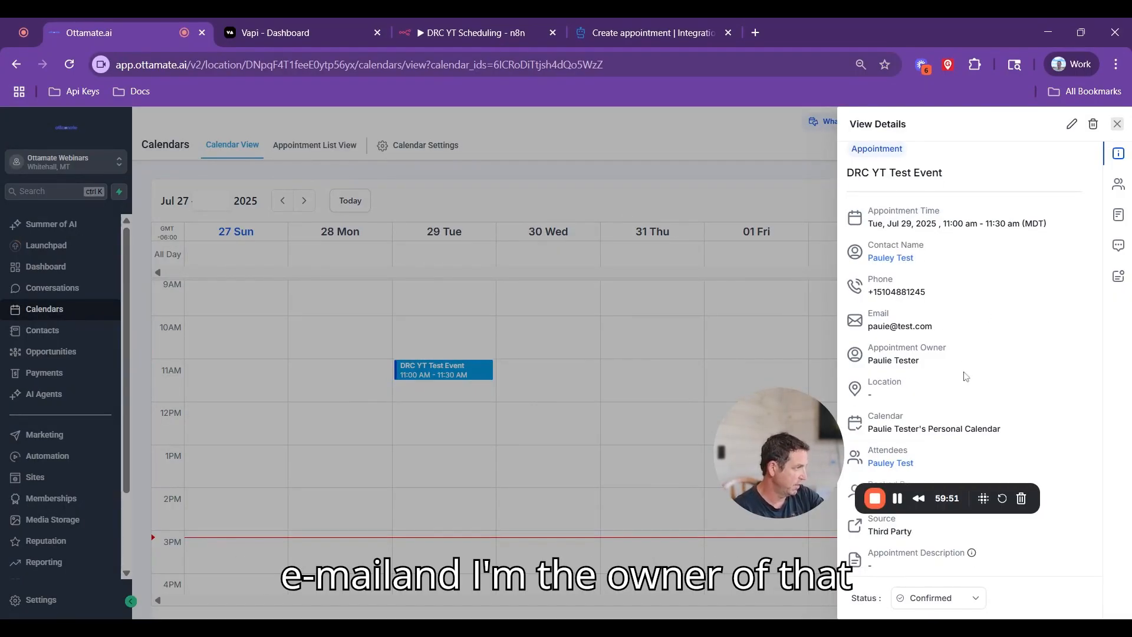
scroll(967, 354, up, 1)
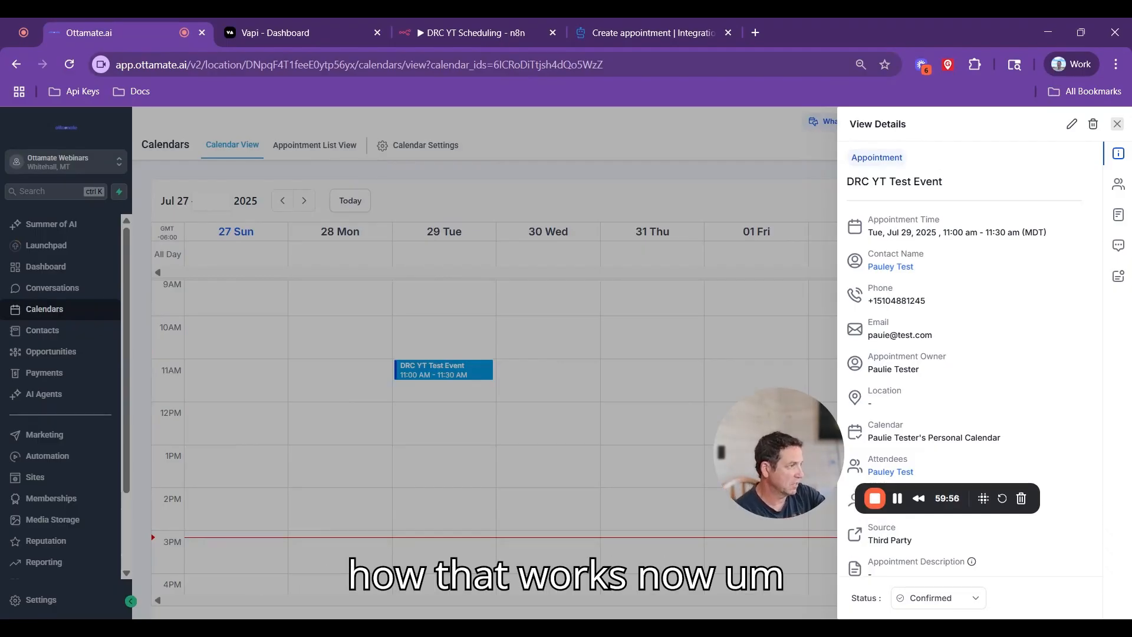
Step: Switch back to the n8n workflow canvas and move the Respond to Webhook node close beside the Booking appt node
click(458, 37)
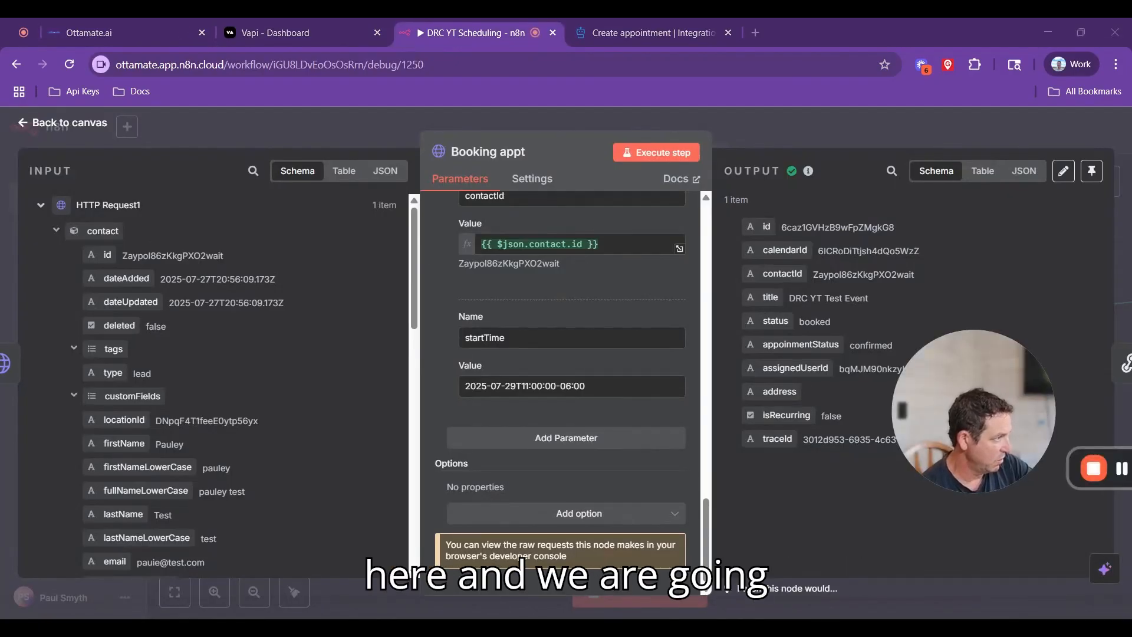
key(Escape)
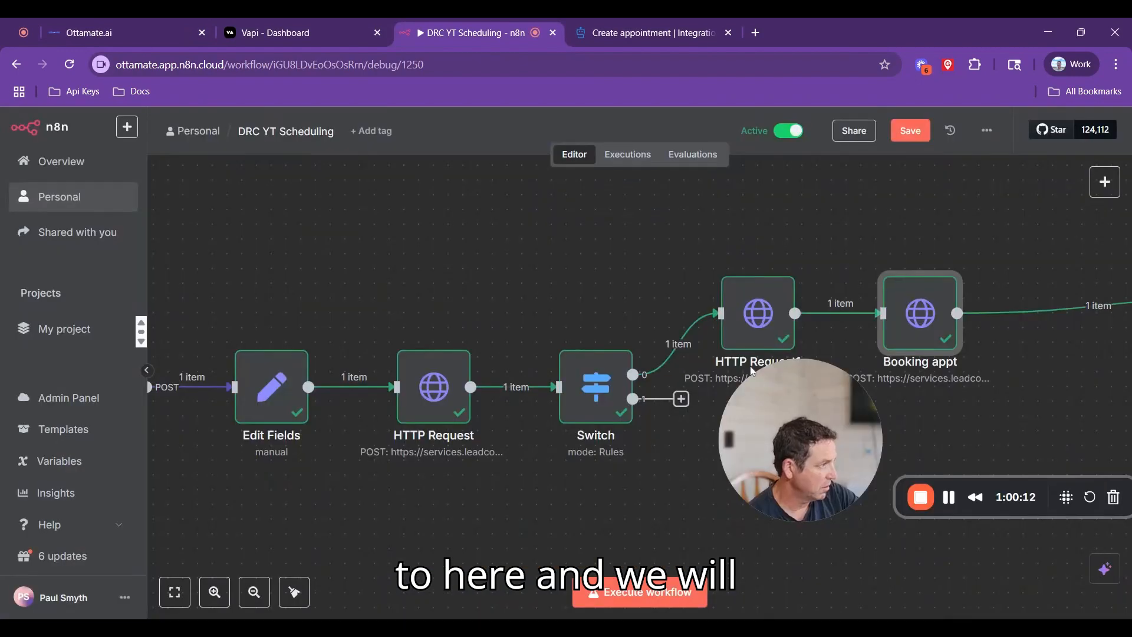
scroll(861, 318, right, 5)
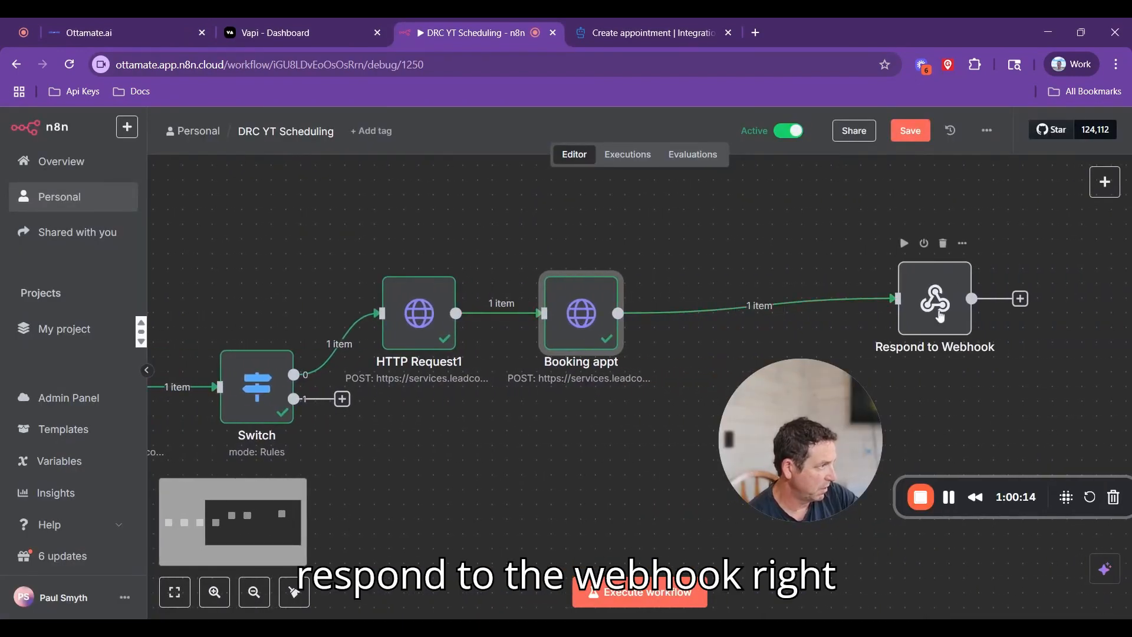
drag(940, 316, 737, 330)
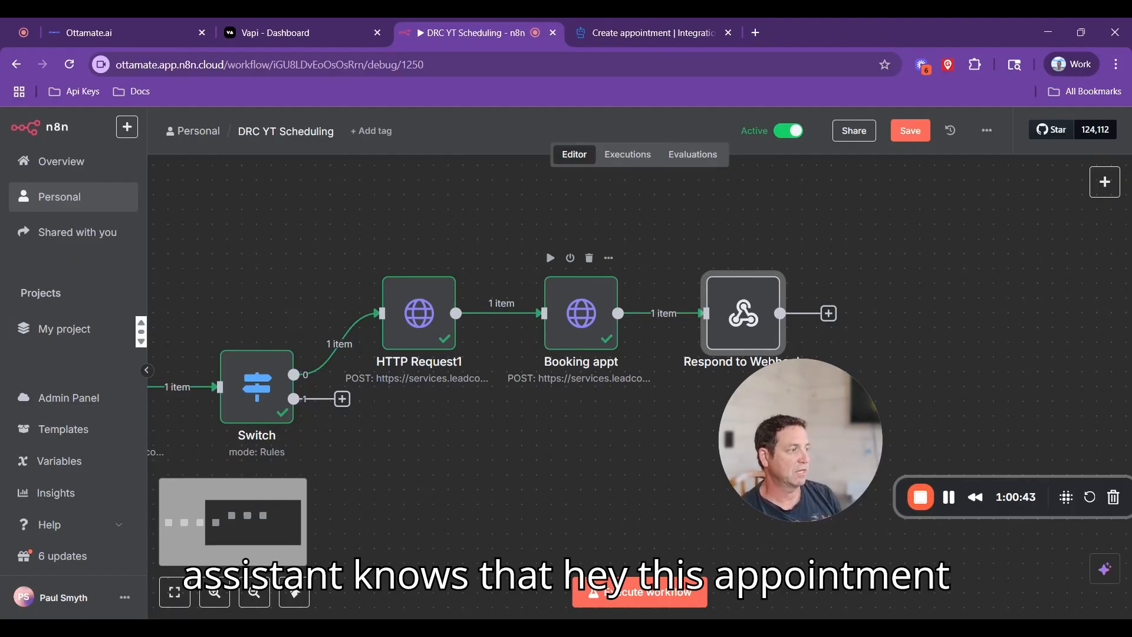
Step: Set the Booking appt node's On Error option to Continue (using error output) and move the Respond to Webhook node up to the success branch
double_click(580, 332)
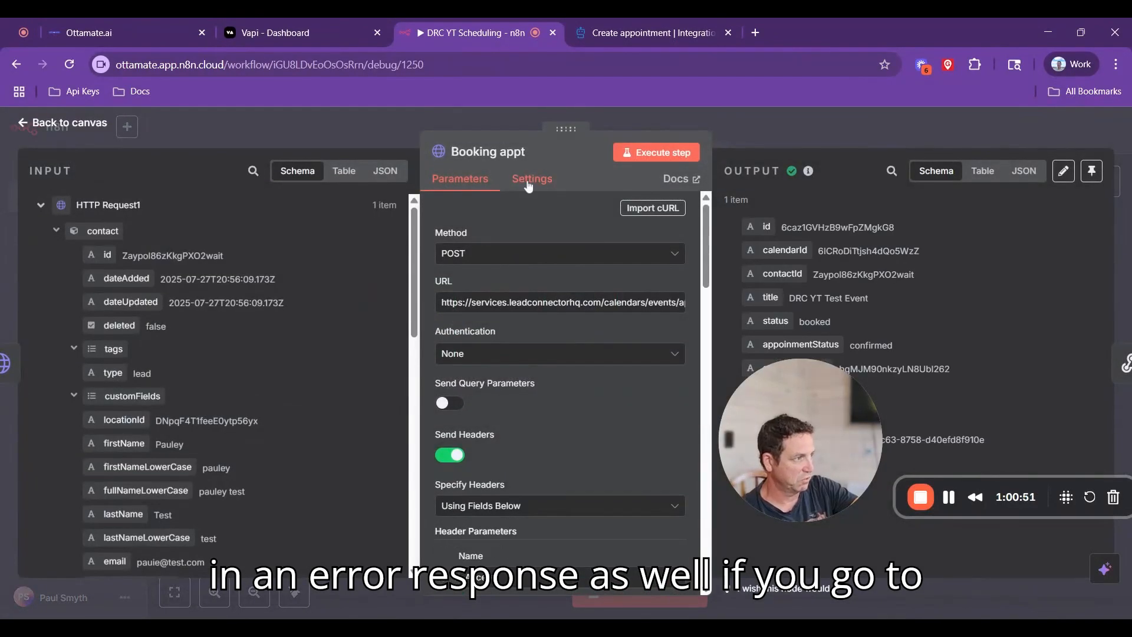
click(532, 178)
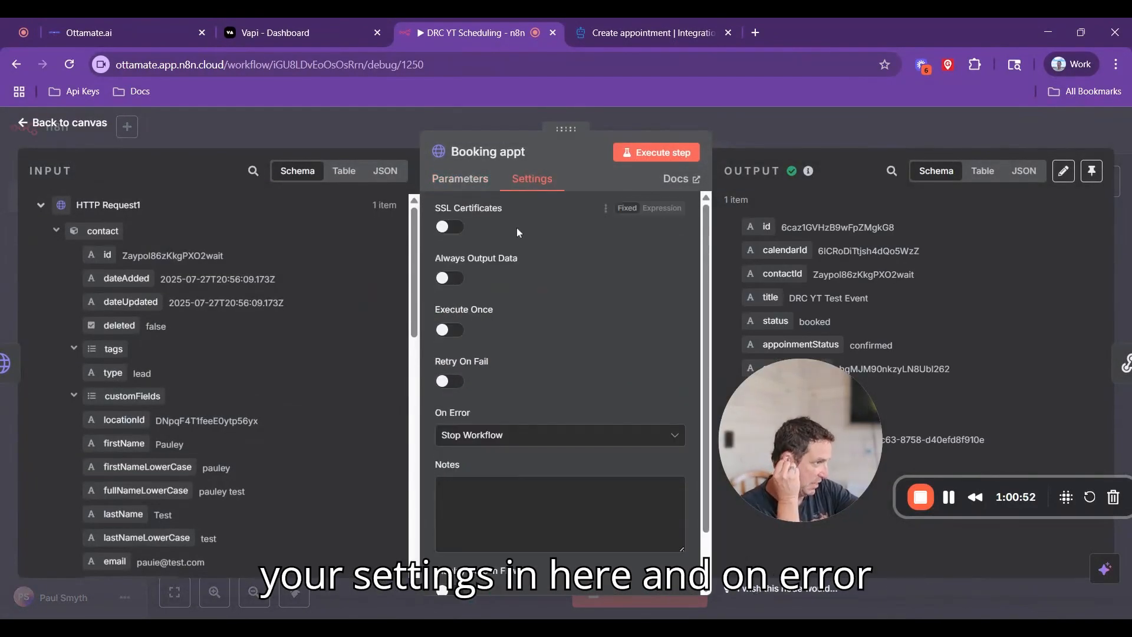
click(513, 434)
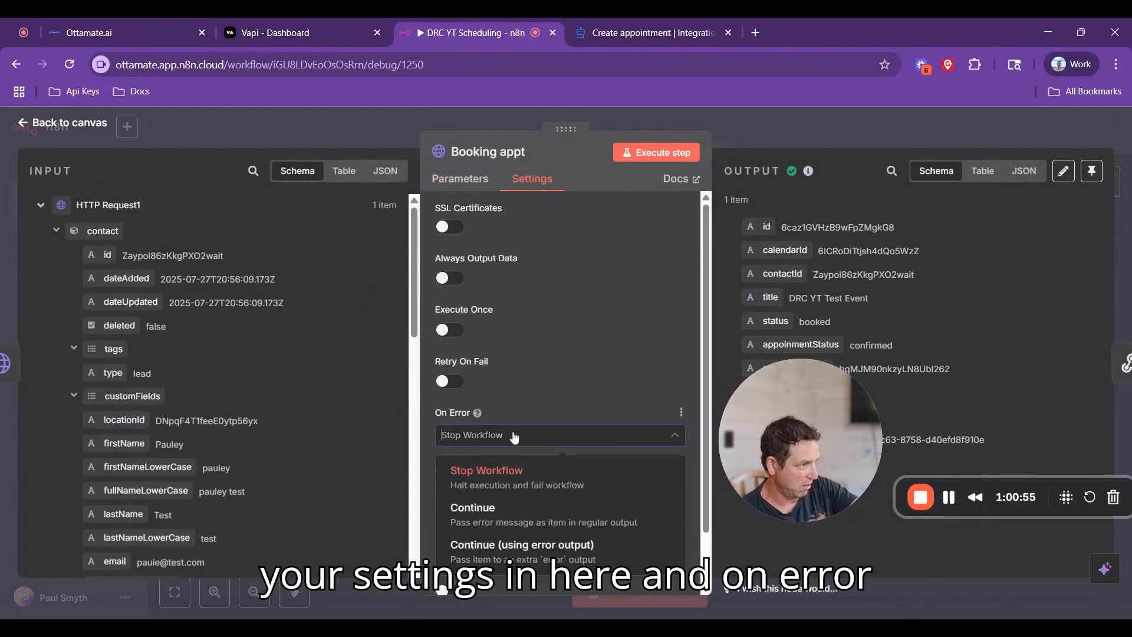
click(482, 544)
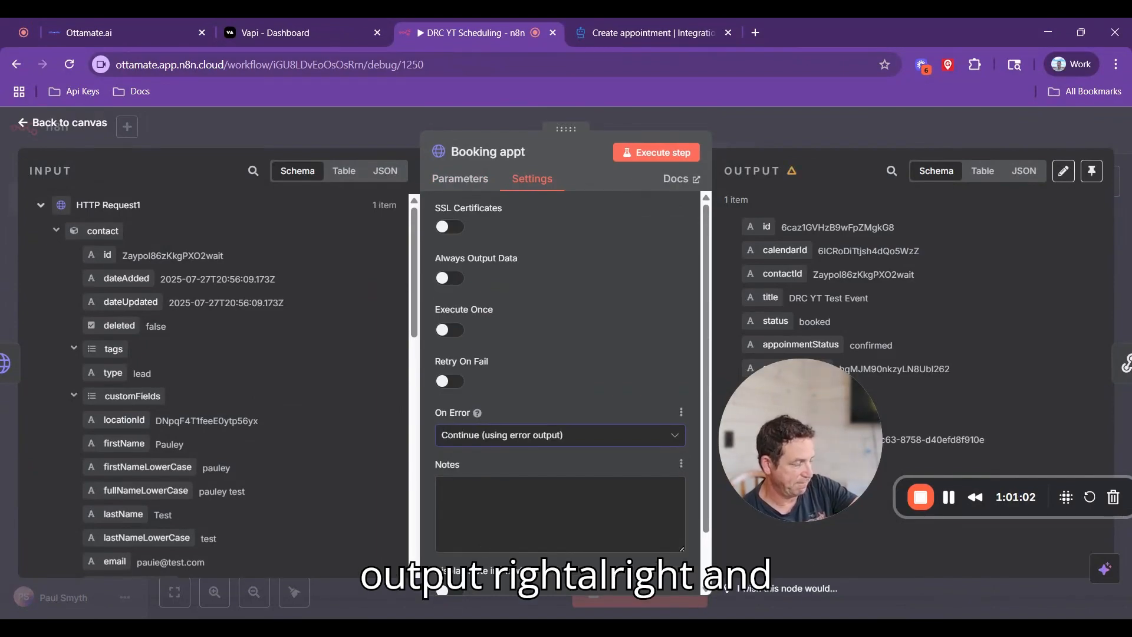
click(94, 123)
drag(743, 312, 743, 268)
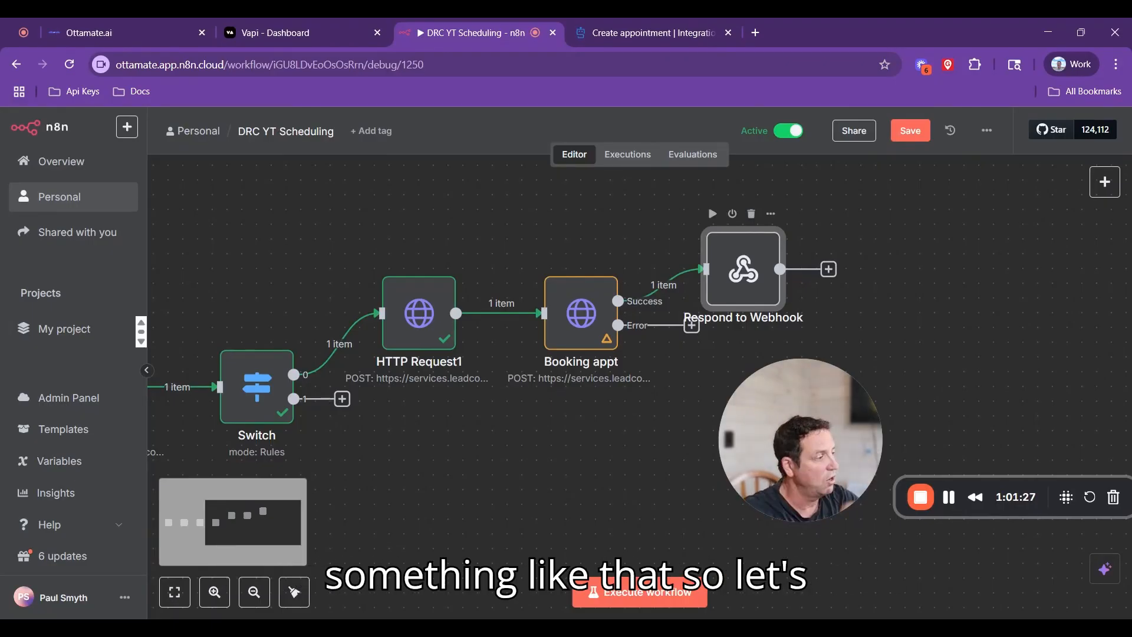
click(692, 325)
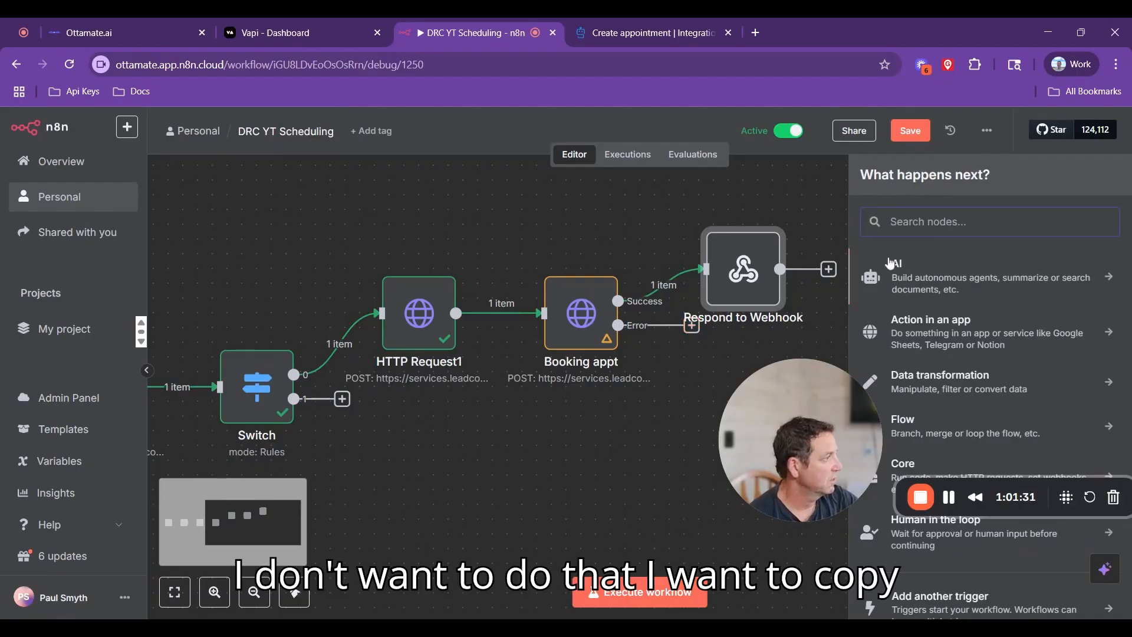
click(681, 405)
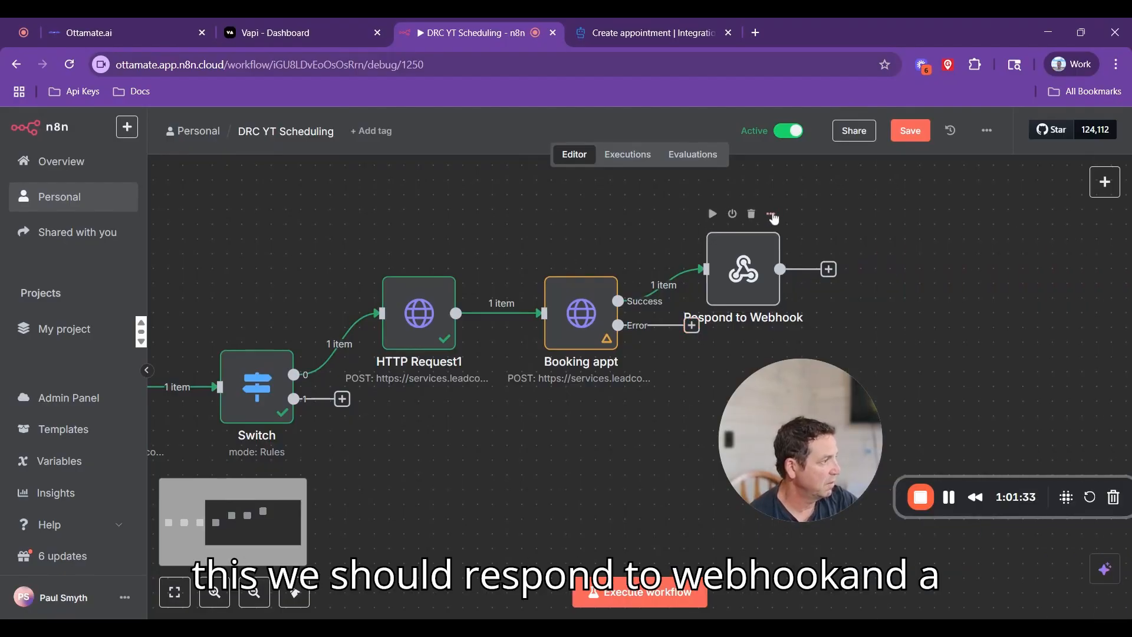
click(771, 215)
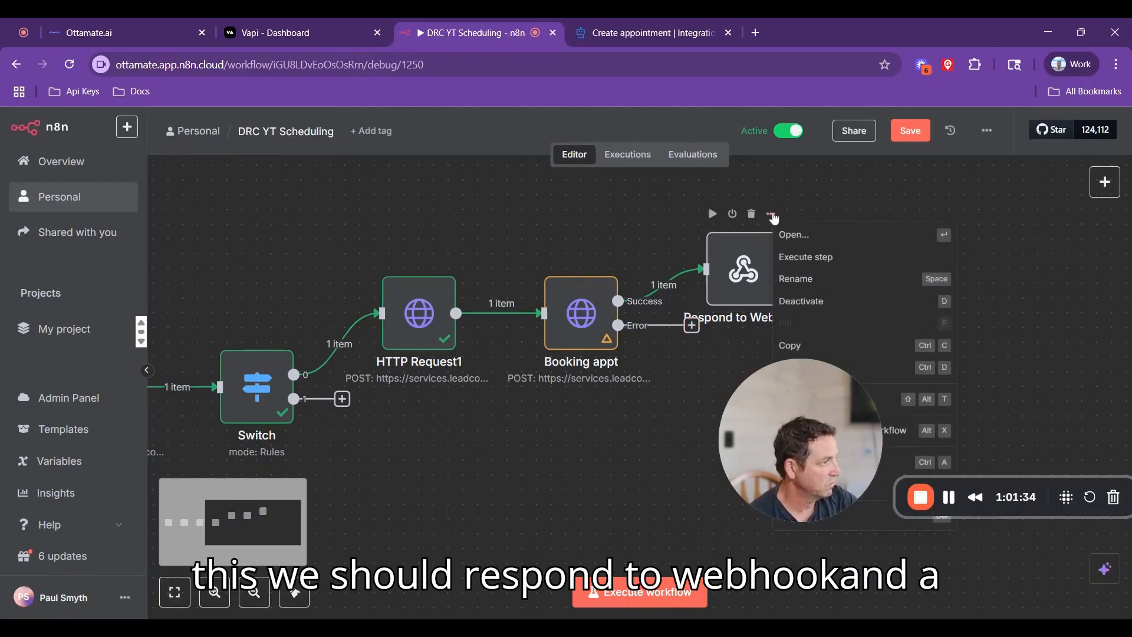
click(663, 397)
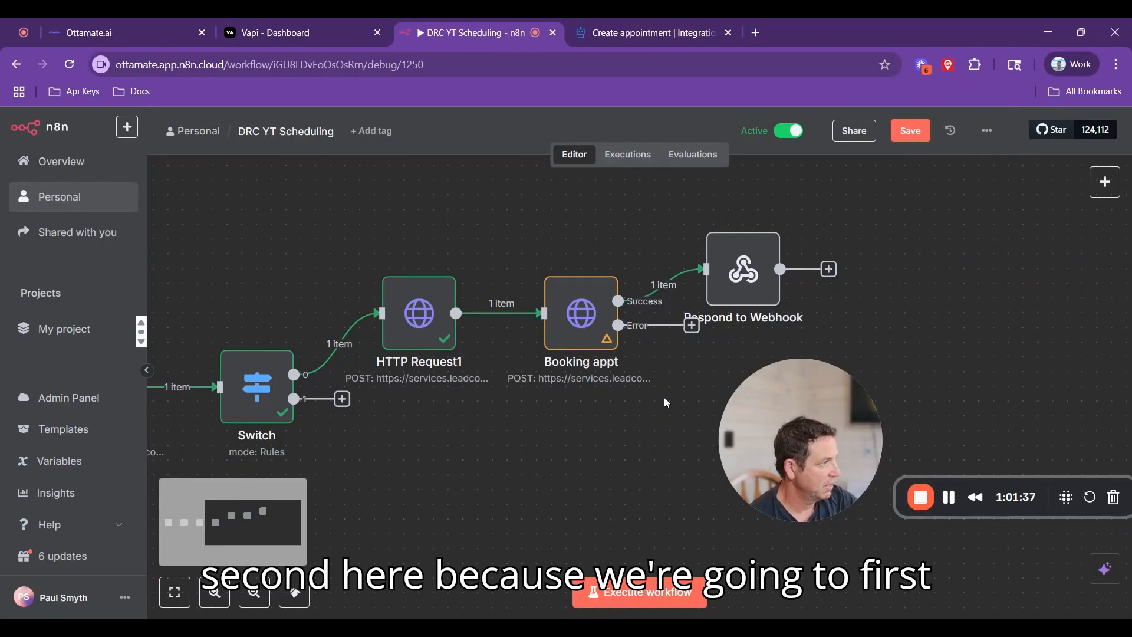
Step: Set the Respond to Webhook node to respond with JSON
click(751, 293)
double_click(753, 293)
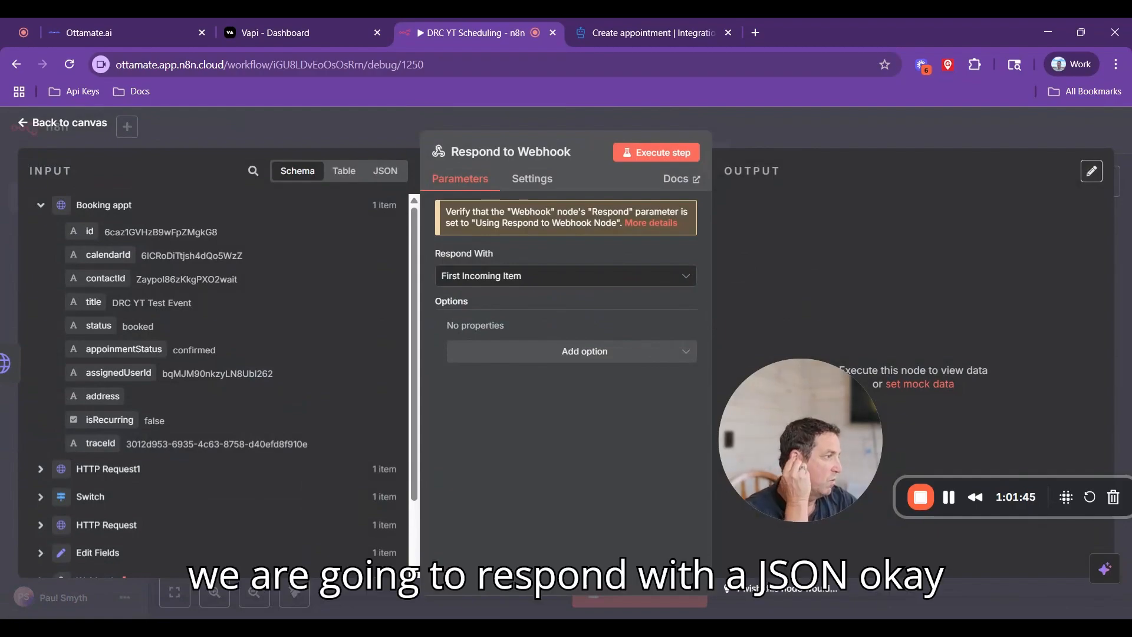
click(648, 277)
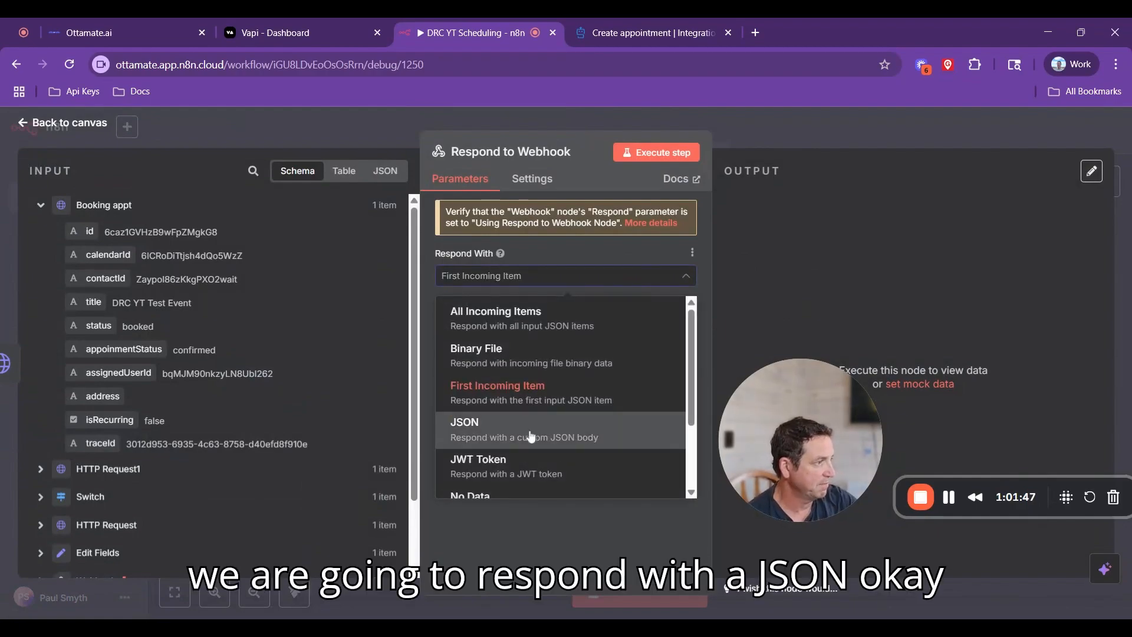
click(531, 427)
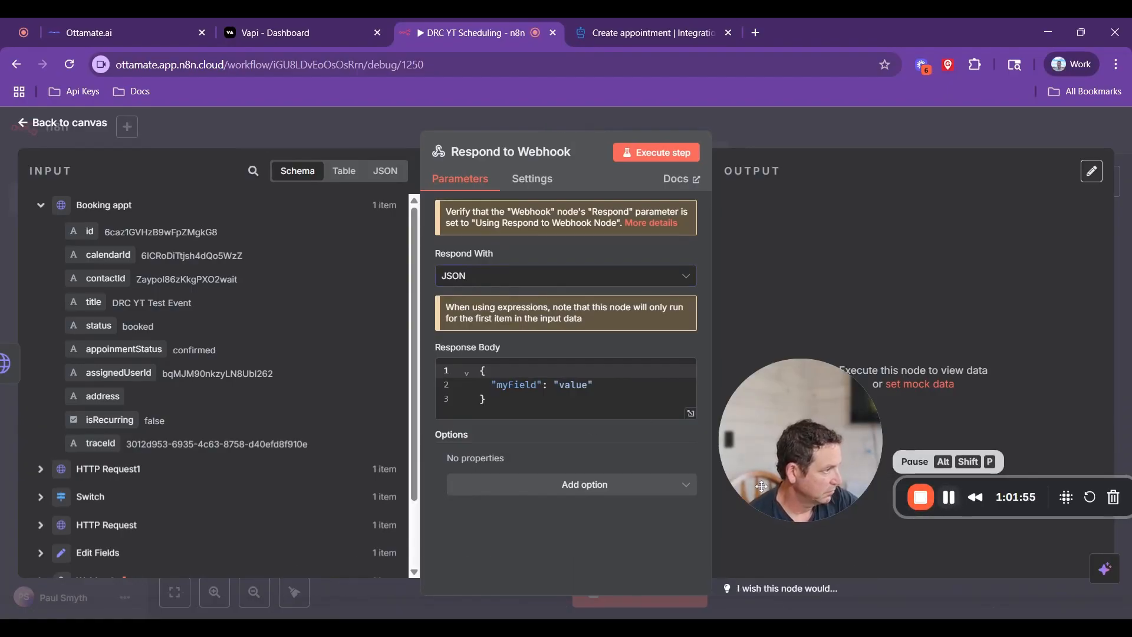
Step: Replace the response body with results JSON holding the Webhook's toolCalls[0].id as toolCallId and the result "The appointment was successfully booked"
click(484, 398)
key(ctrl+a)
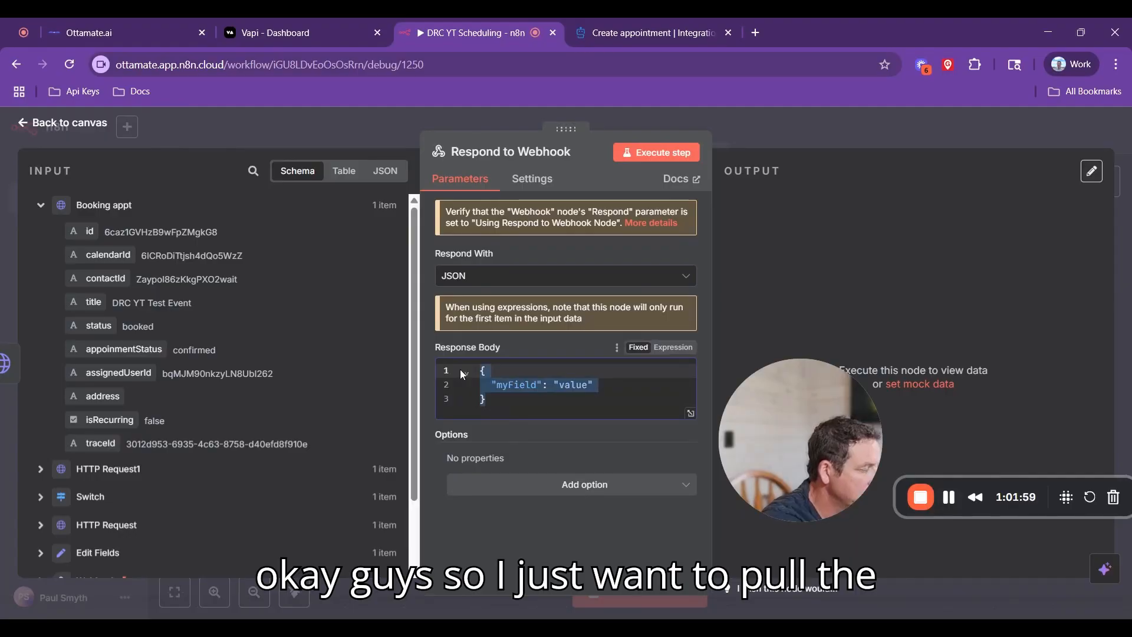
text({     "results": [         {             "toolCallId": "{{ $('Webhook').item.json.body.message.toolCalls[0].id }}",             "result": "The appointment was successfully booked"         }     ] })
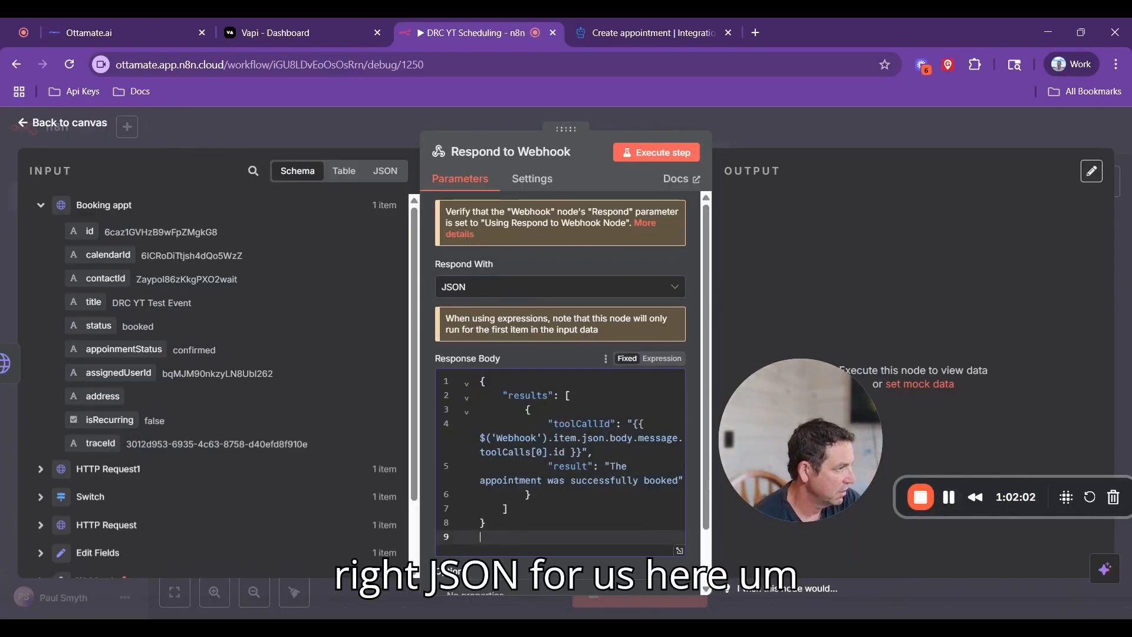
key(BackSpace)
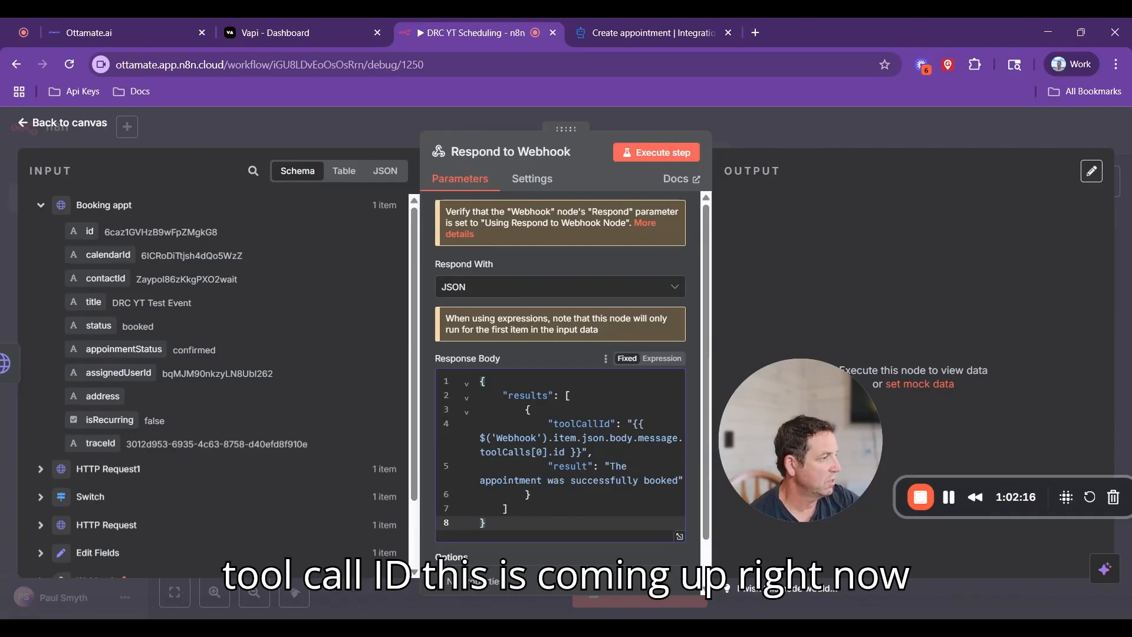
Step: Switch the Response Body from fixed text to an expression so the toolCallId reference is evaluated
click(548, 452)
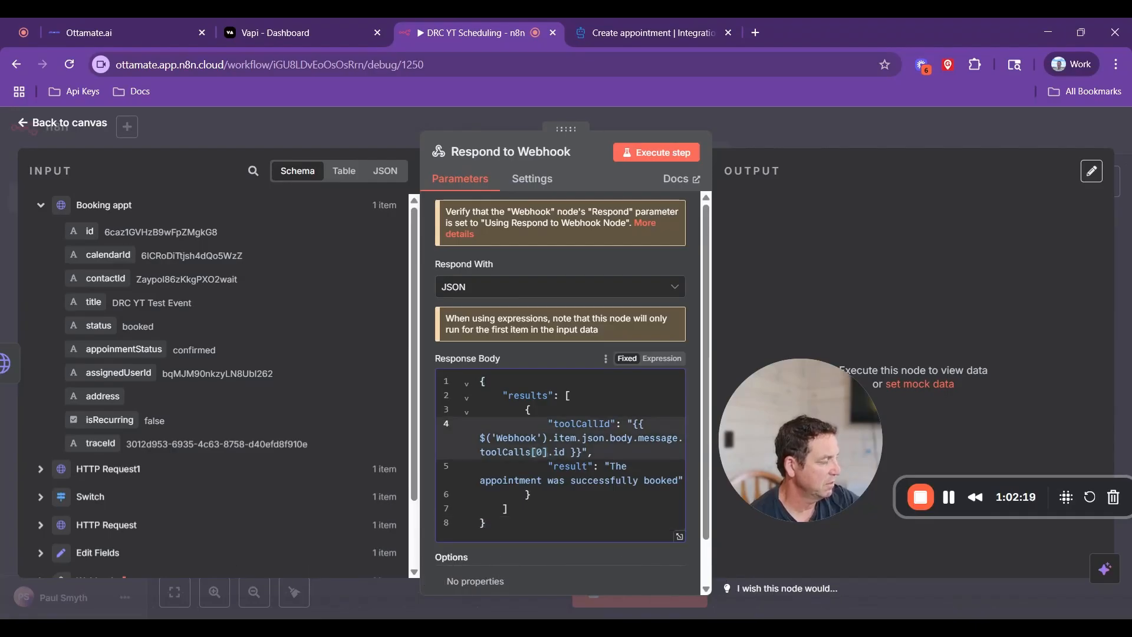
scroll(548, 452, down, 1)
click(661, 308)
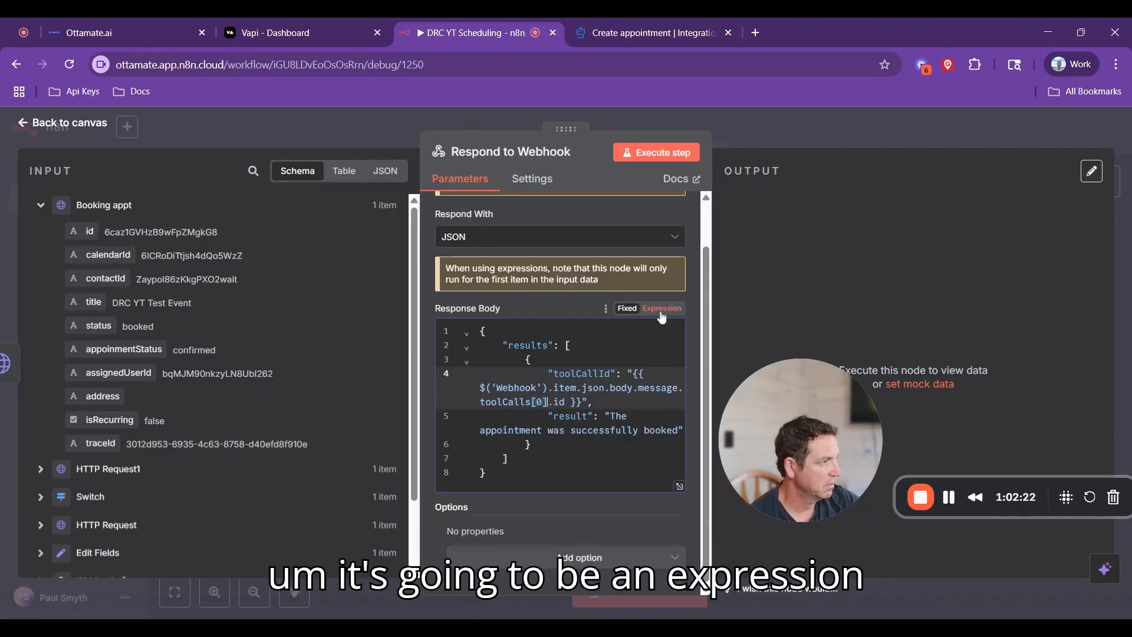
scroll(564, 401, up, 1)
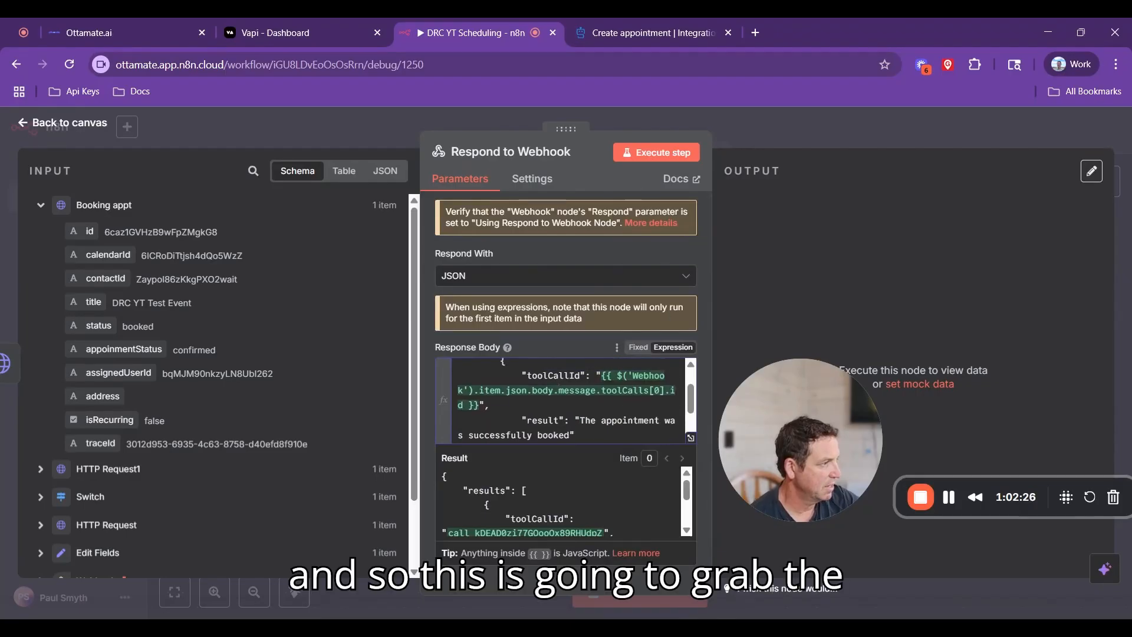
Step: Examine the response result preview and locate the toolCalls[0] id in the Webhook node's input data
scroll(560, 501, down, 3)
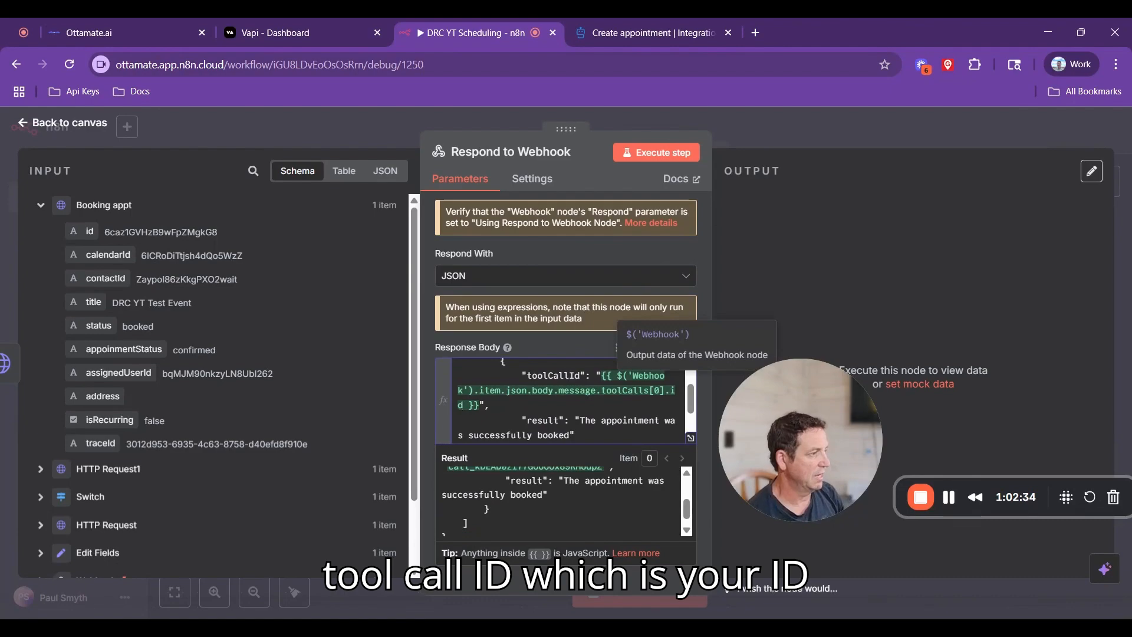
scroll(89, 416, down, 2)
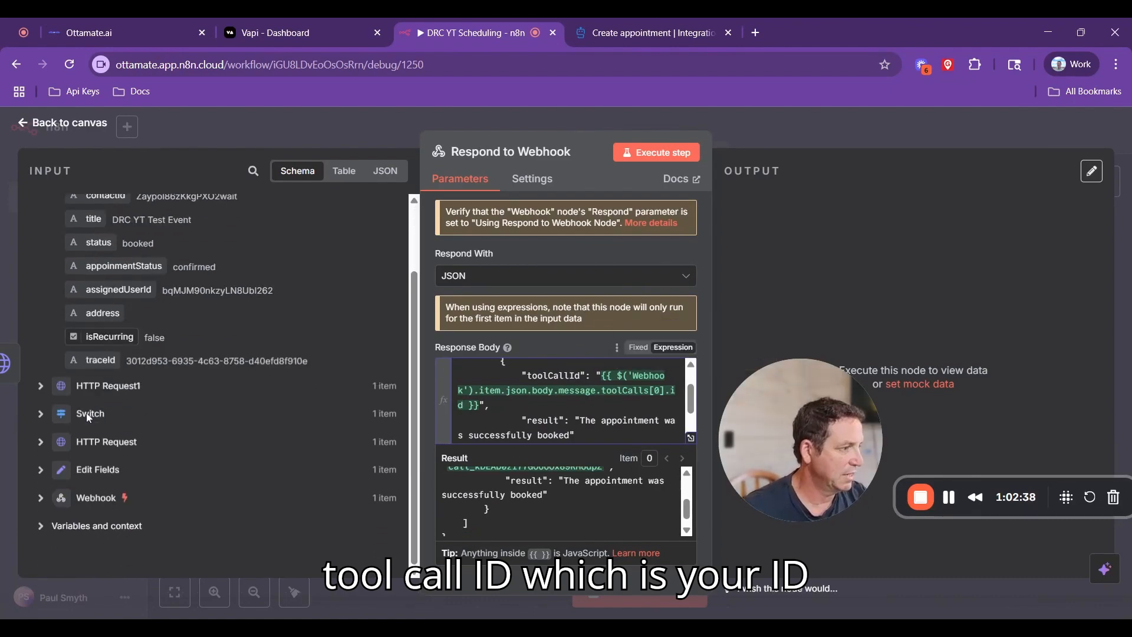
click(40, 498)
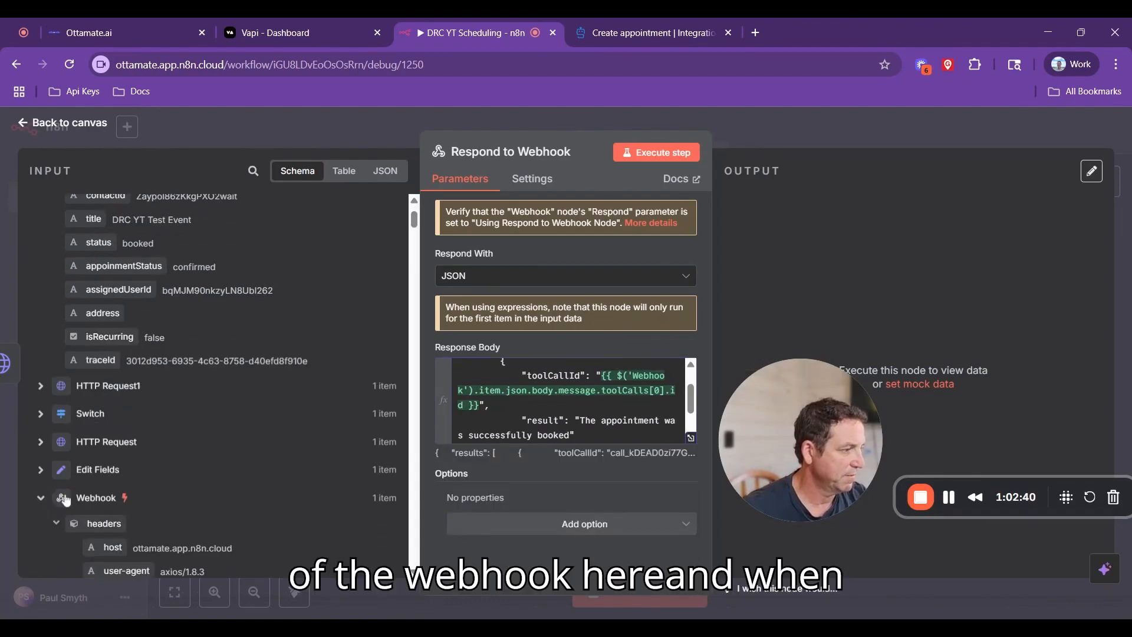
scroll(252, 513, down, 5)
scroll(252, 513, down, 7)
scroll(177, 413, up, 6)
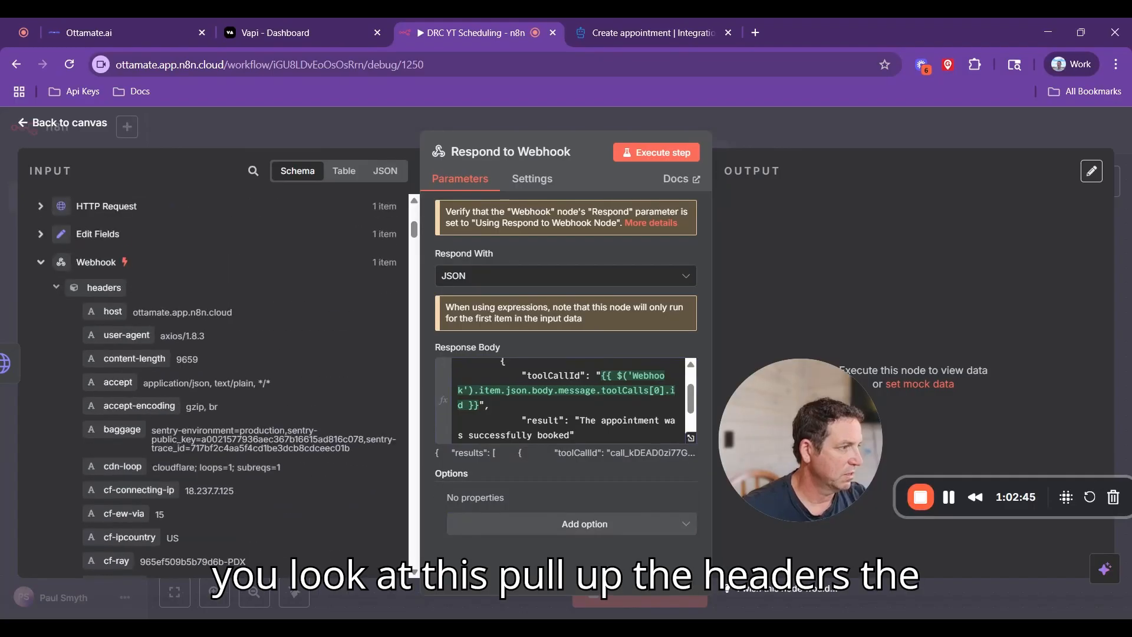
click(56, 289)
scroll(167, 393, down, 1)
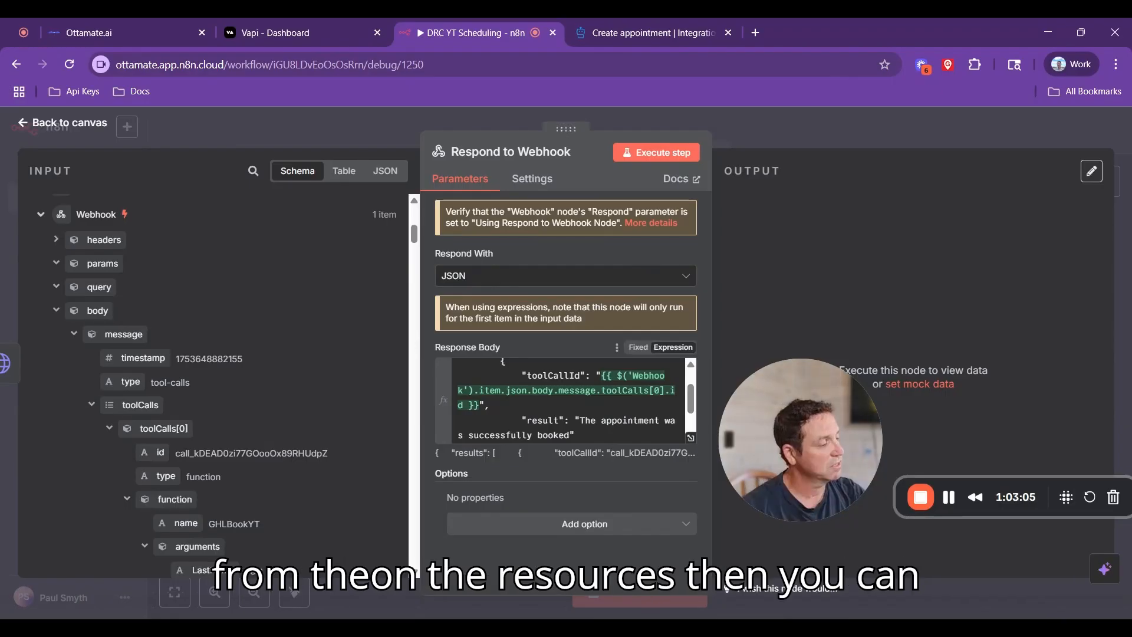
mouse_move(159, 452)
mouse_down()
mouse_move(333, 455)
mouse_move(400, 433)
mouse_move(169, 452)
mouse_up()
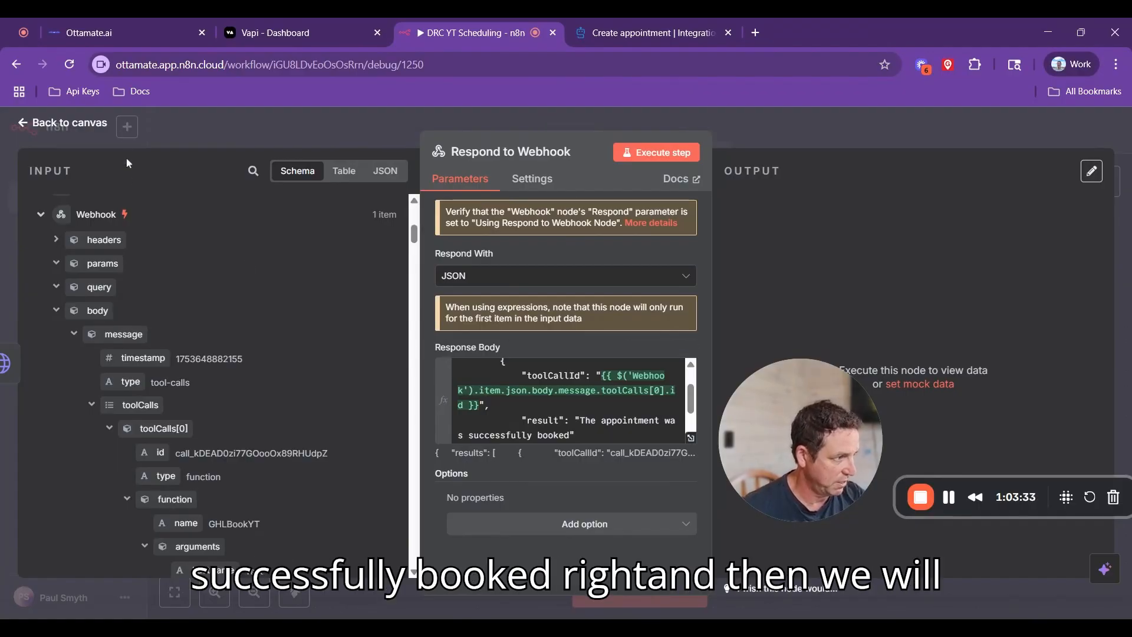
click(100, 125)
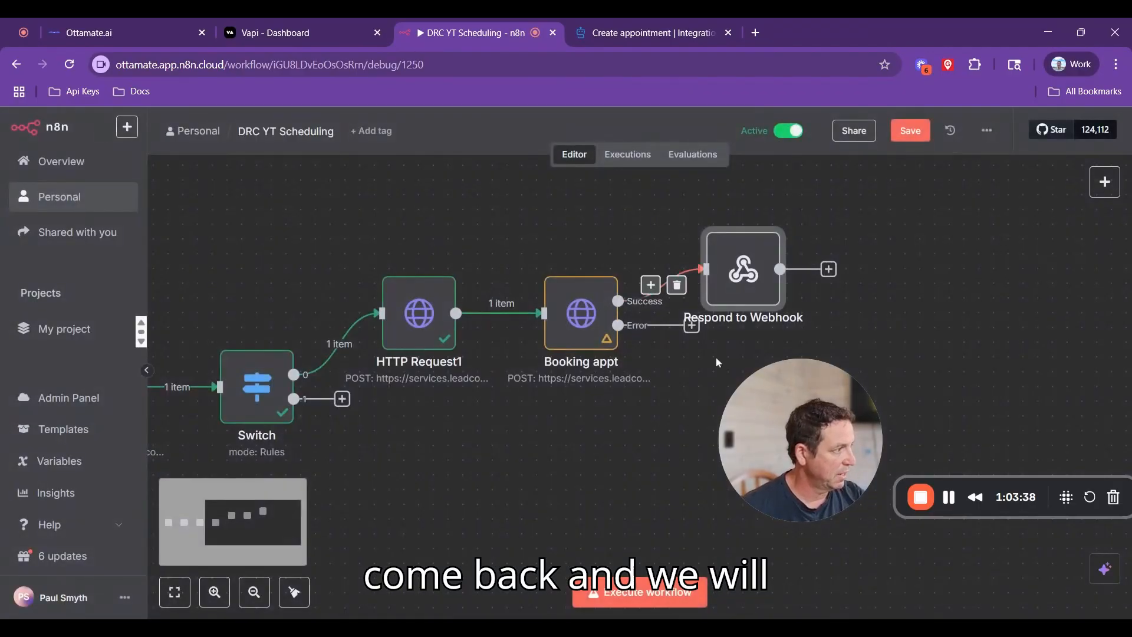
Step: Duplicate the Respond to Webhook node, place the copy below the original, and connect Booking appt's Error output to it
click(770, 214)
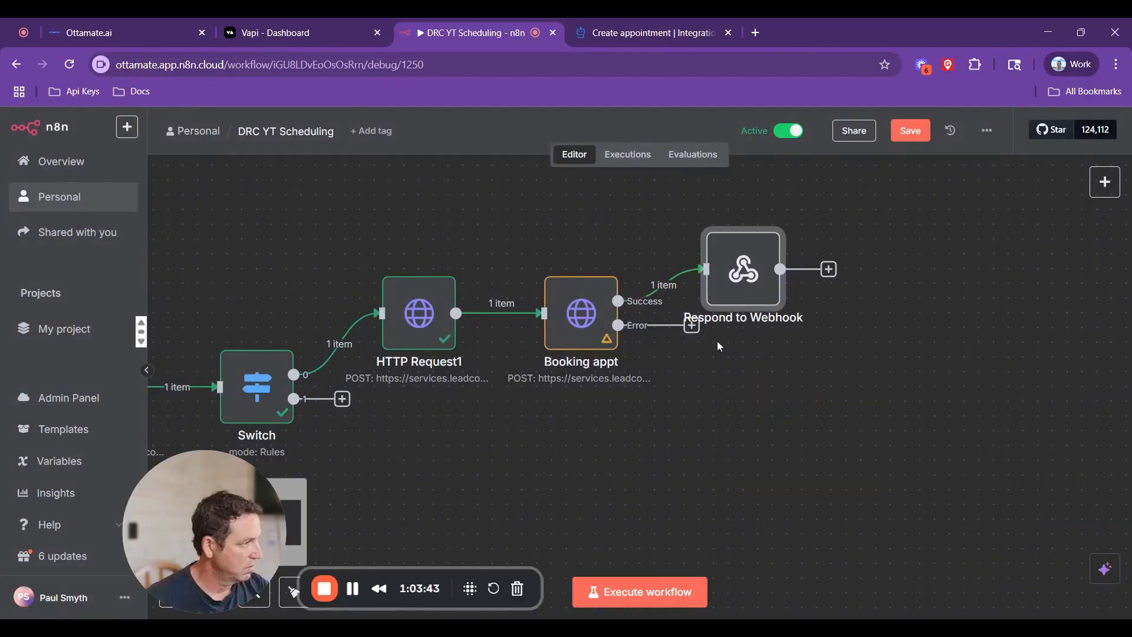
click(770, 213)
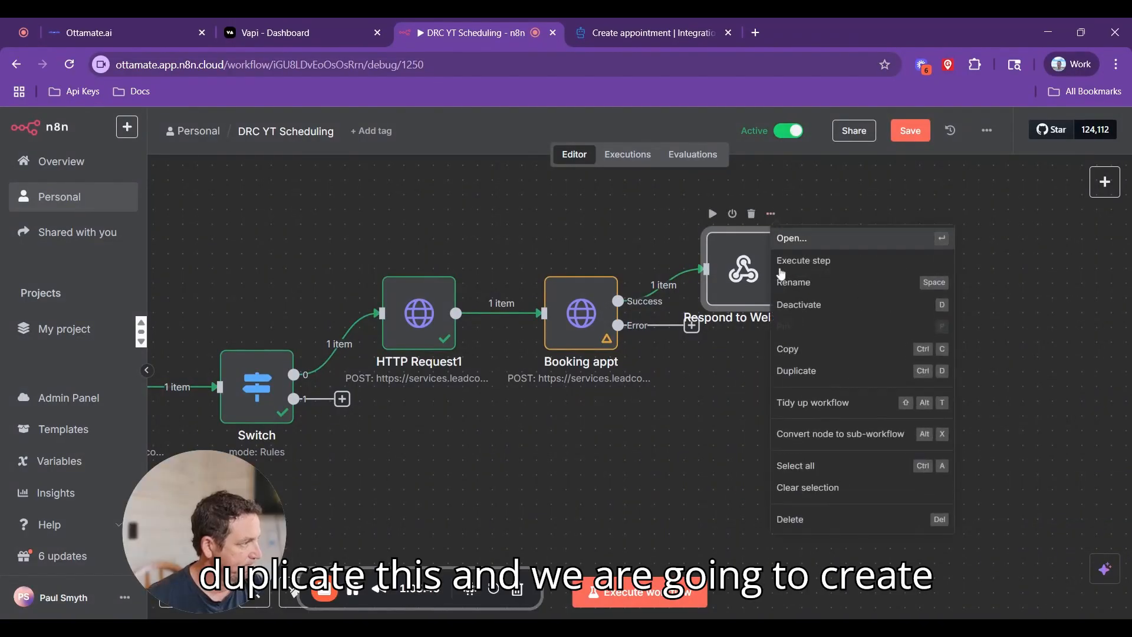
click(766, 367)
drag(788, 382, 715, 397)
drag(690, 326, 699, 398)
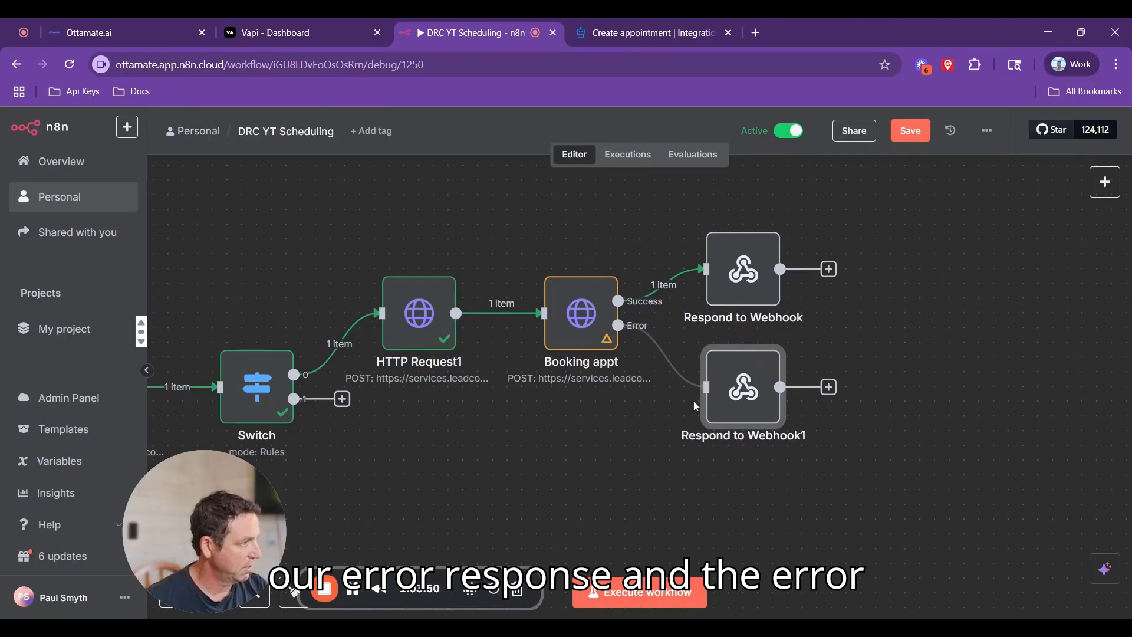
Step: Change the result text in the Respond to Webhook1 response body to "That time is unavailable please try another time."
double_click(744, 385)
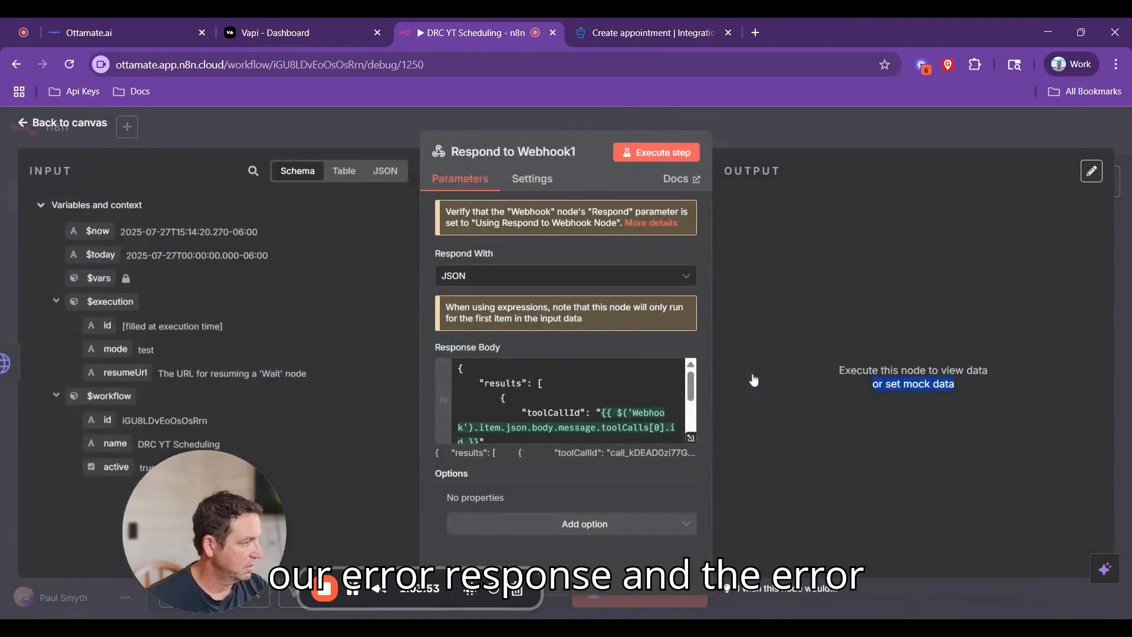
scroll(568, 401, down, 2)
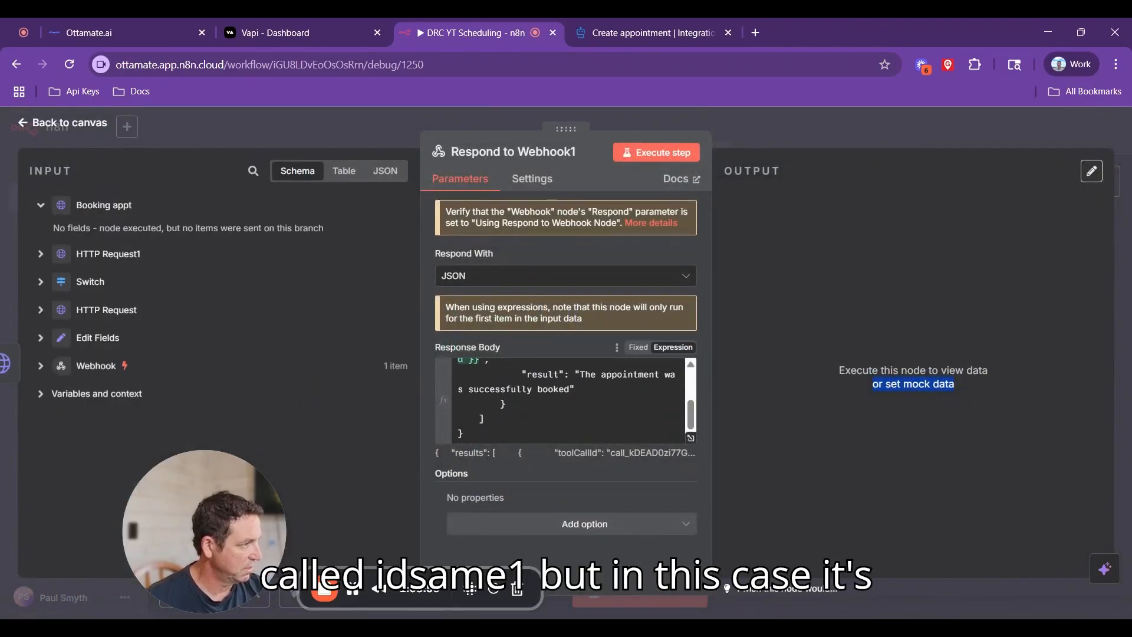
drag(579, 375, 574, 389)
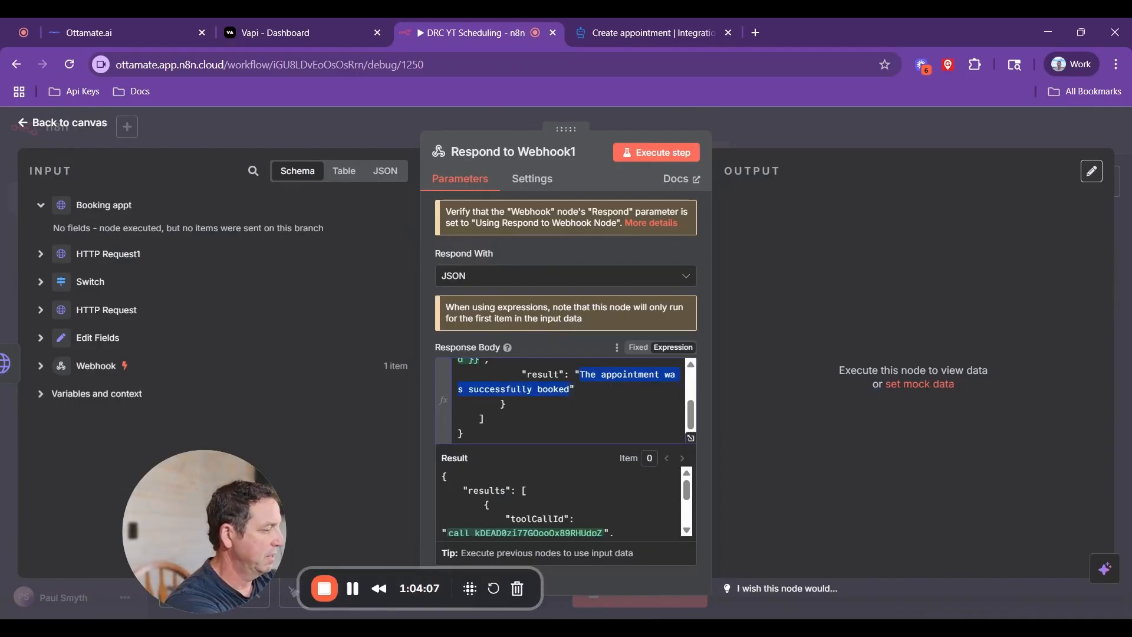
click(674, 375)
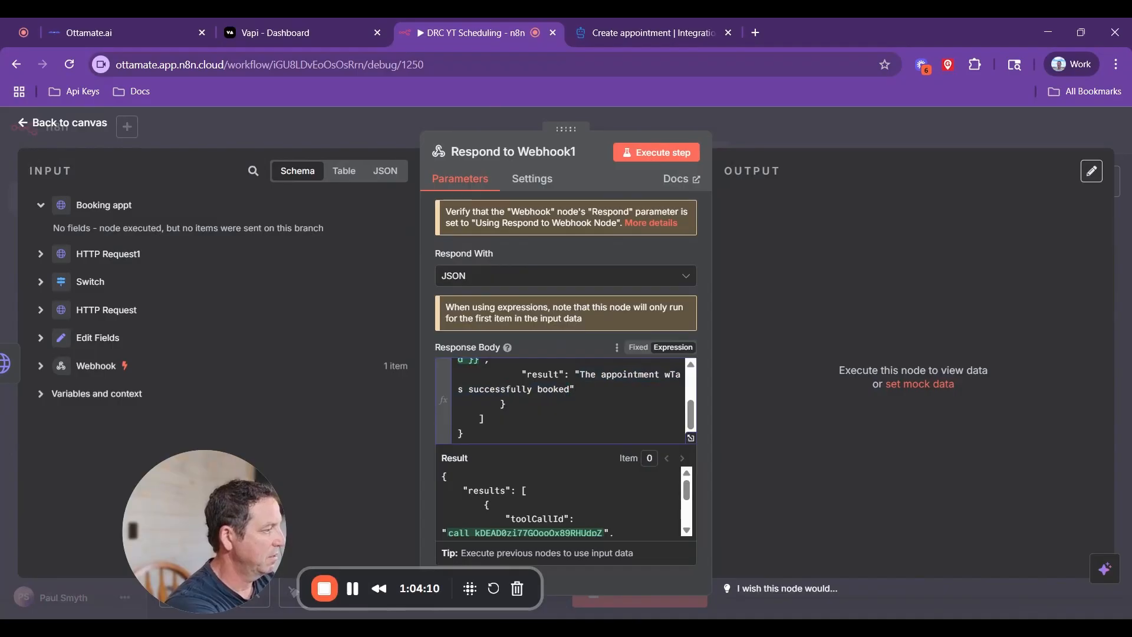
drag(579, 374, 570, 389)
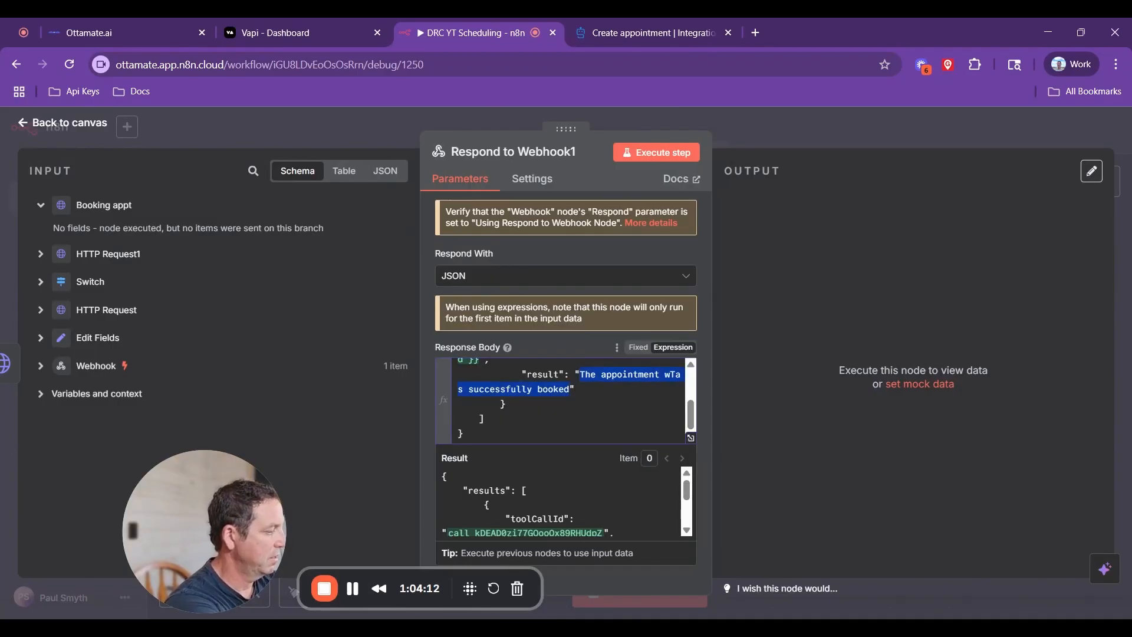
text(That time i)
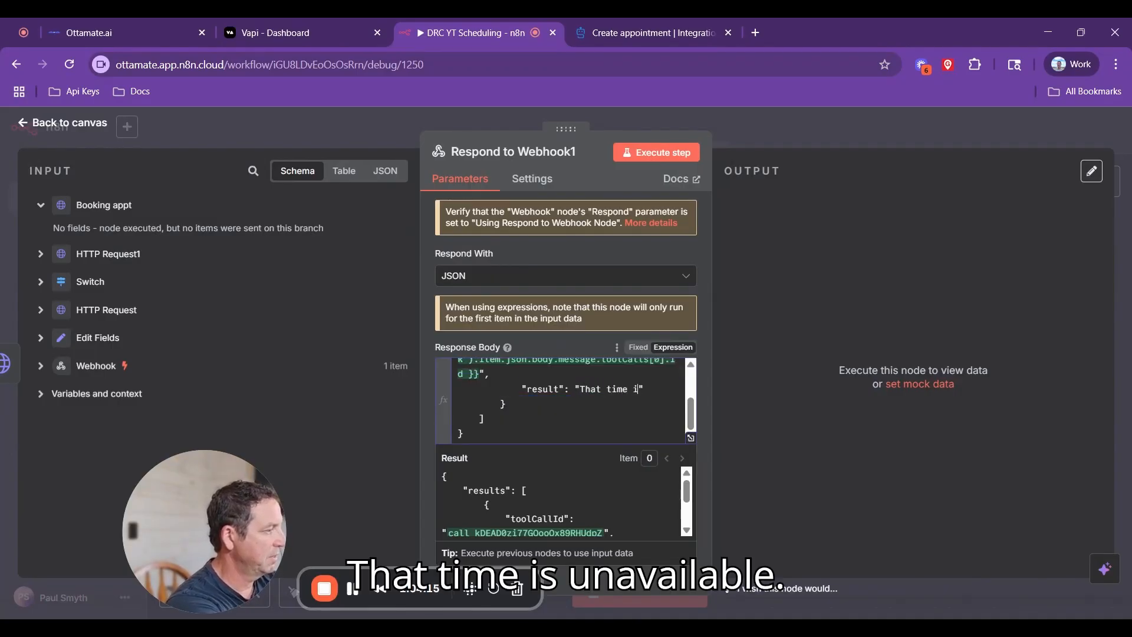
text(s unavai)
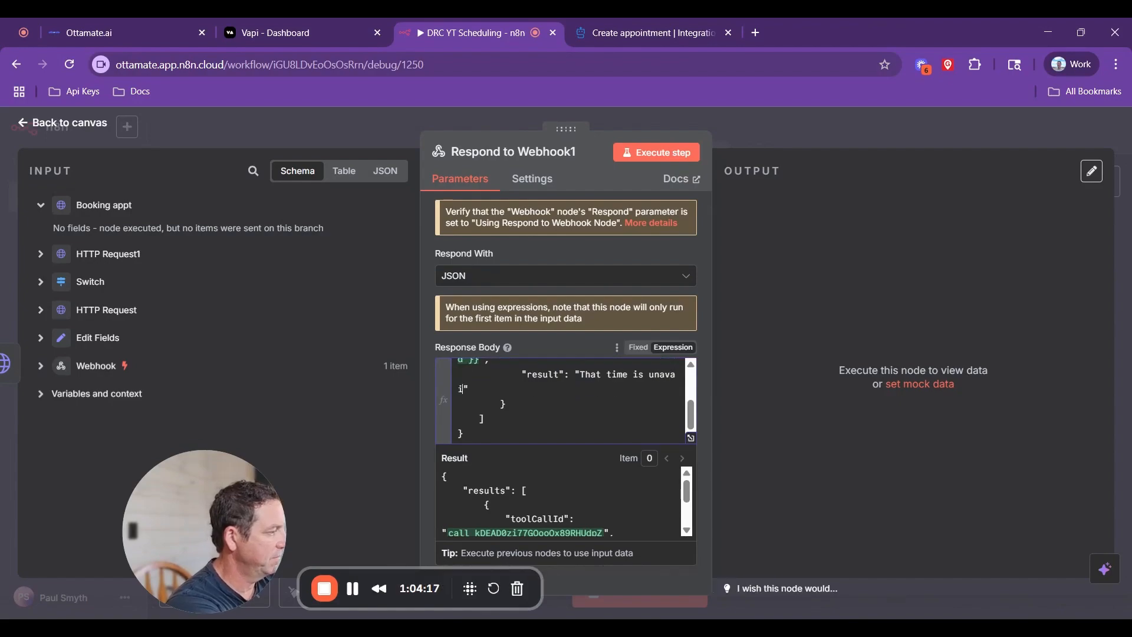
text(l)
text(able ples)
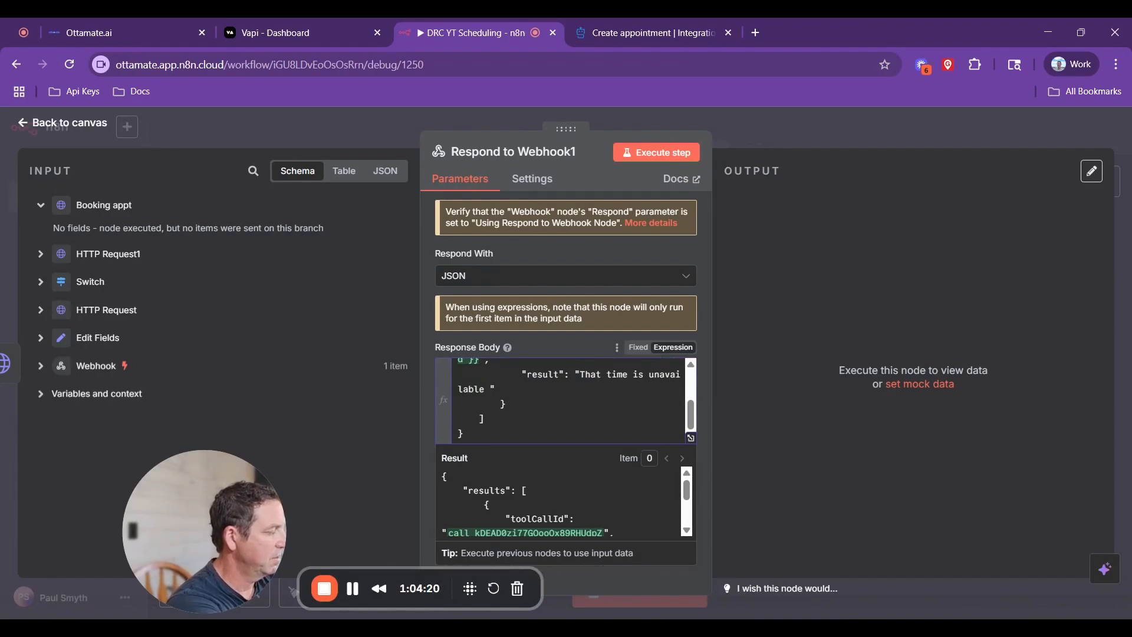
key(BackSpace)
text(ase try )
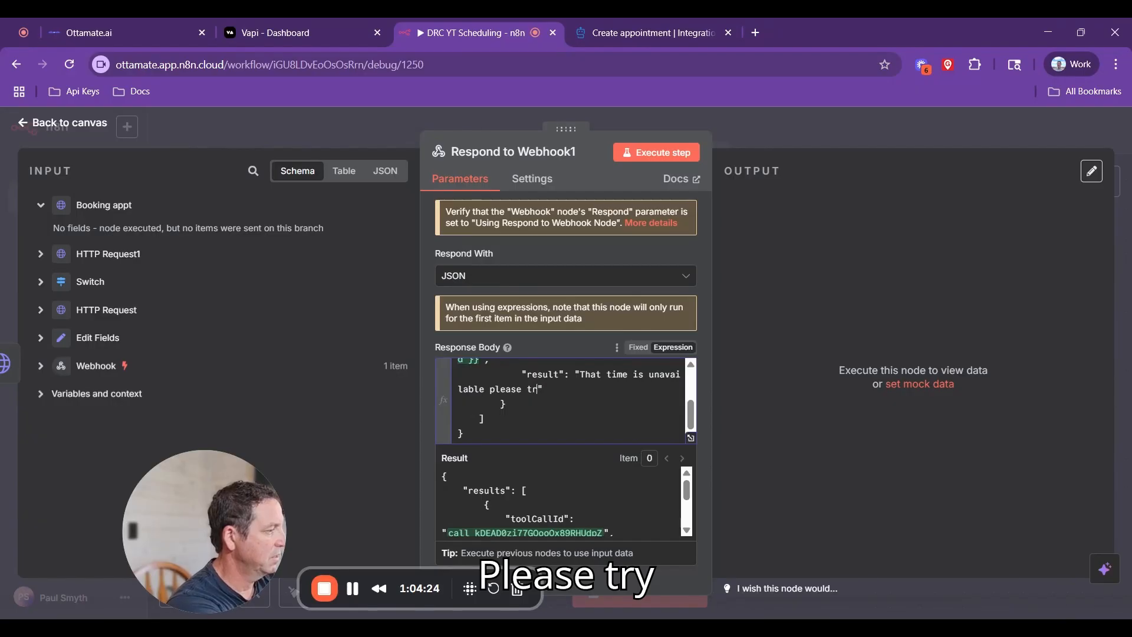
text(anothe)
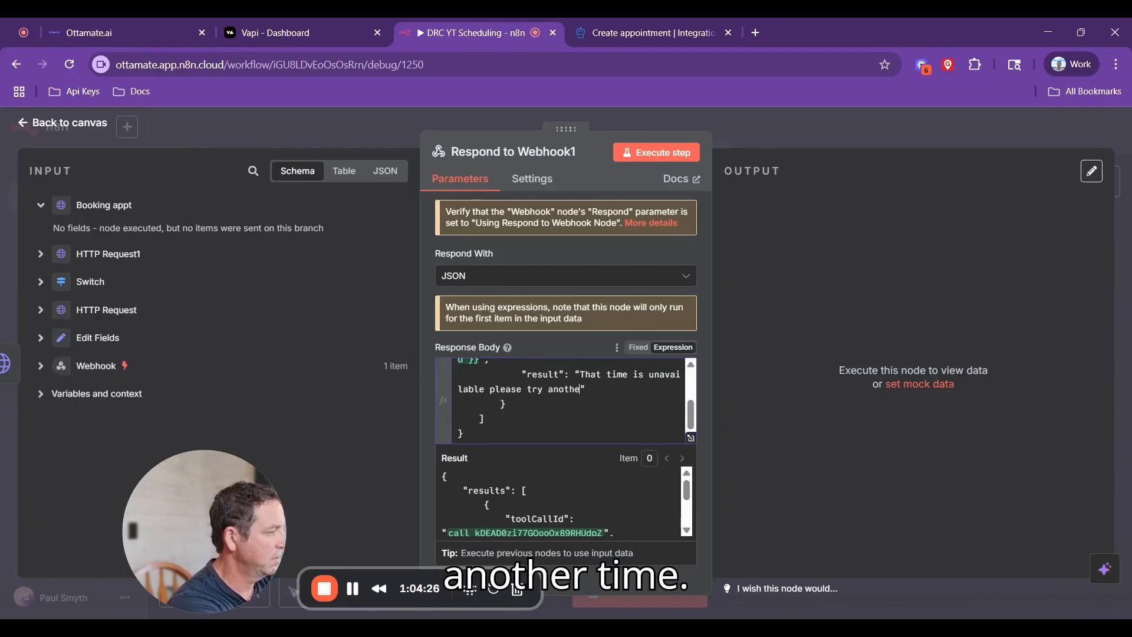
text(r time.)
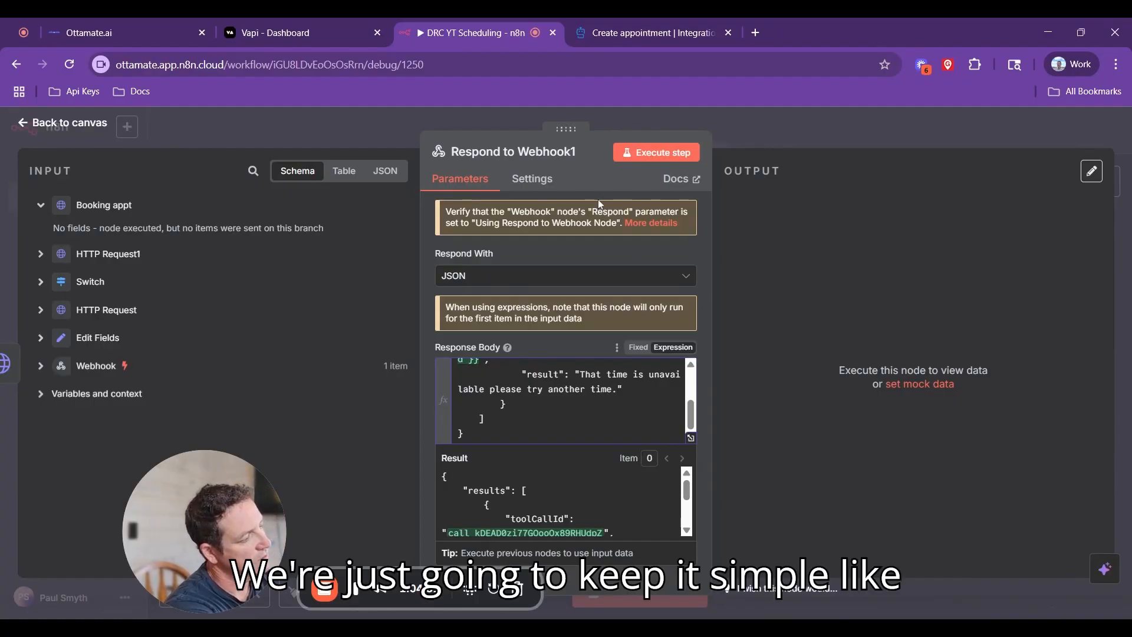
click(88, 125)
Step: Save the DRC YT Scheduling workflow with both webhook response branches in place
scroll(505, 450, left, 3)
scroll(507, 450, down, 5)
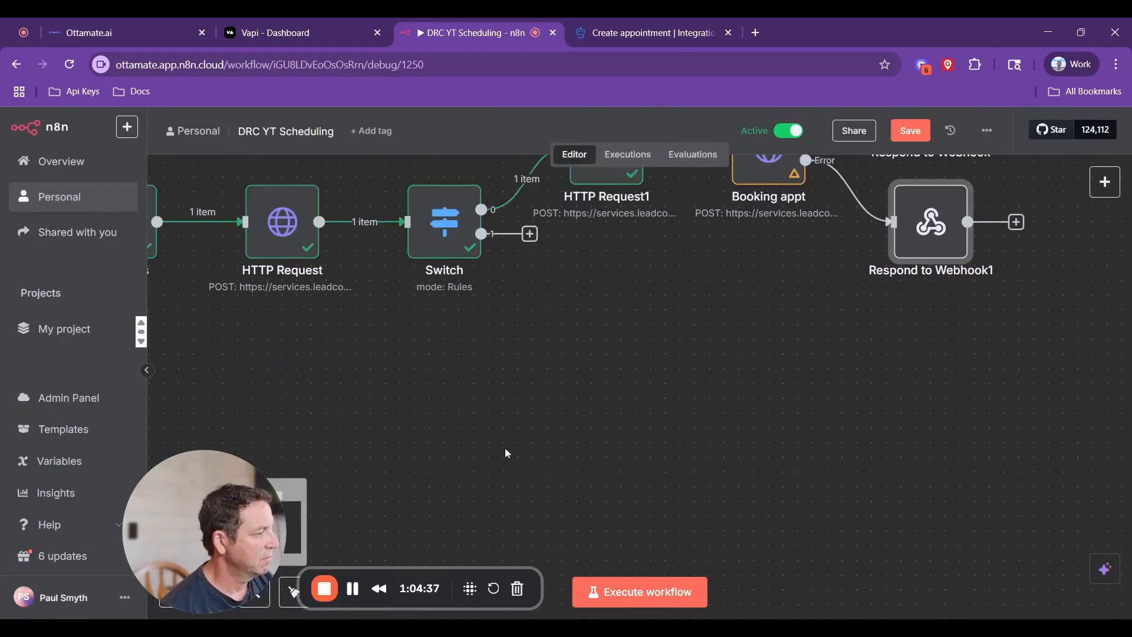
scroll(586, 278, up, 3)
scroll(587, 278, right, 3)
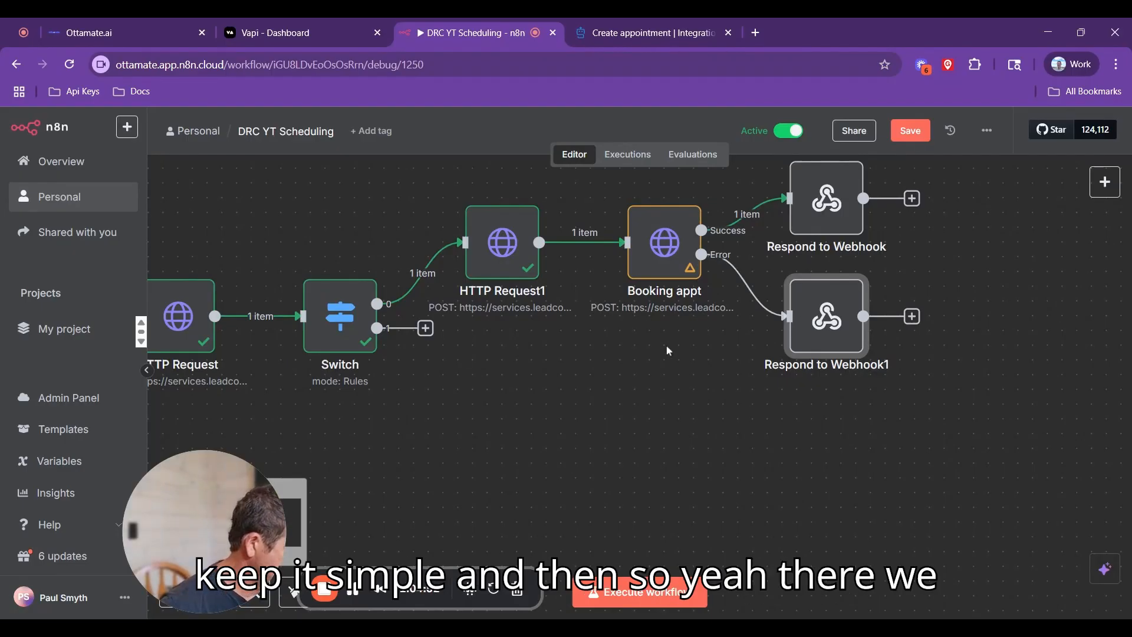
click(919, 137)
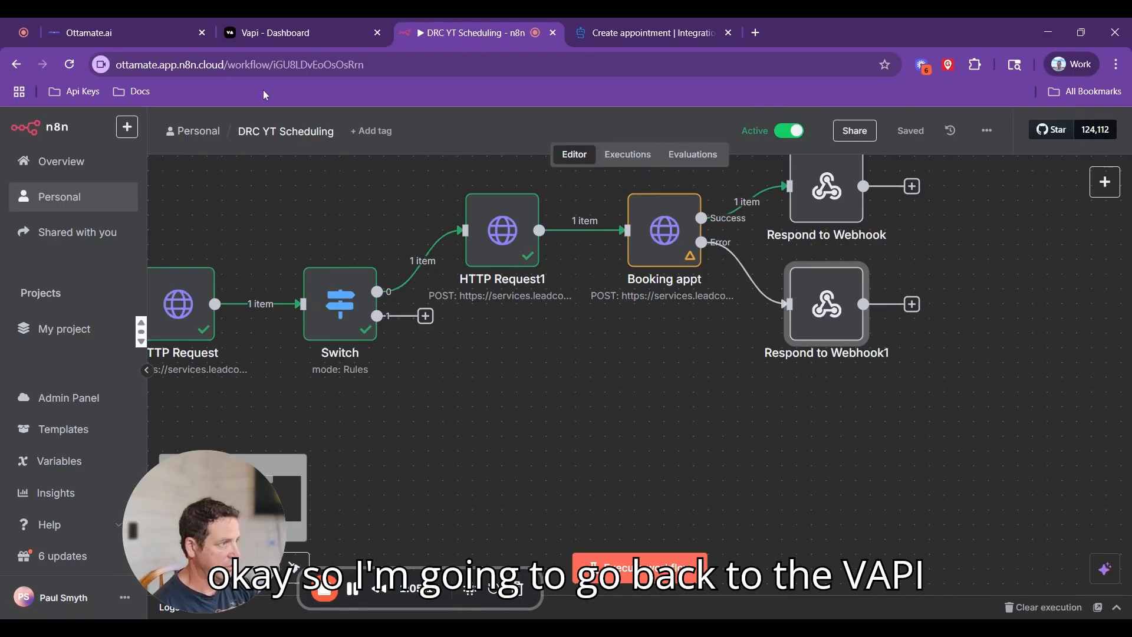
Step: Switch to the Vapi dashboard and make a short test call to the DRC YT 2 assistant, ending it before booking
click(281, 42)
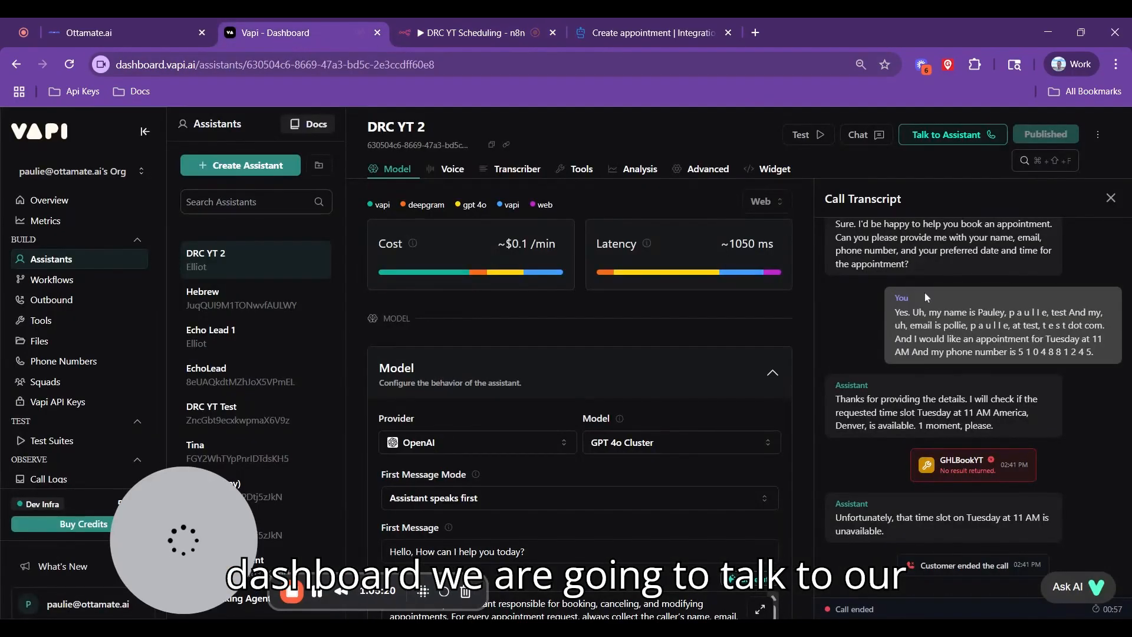
click(943, 134)
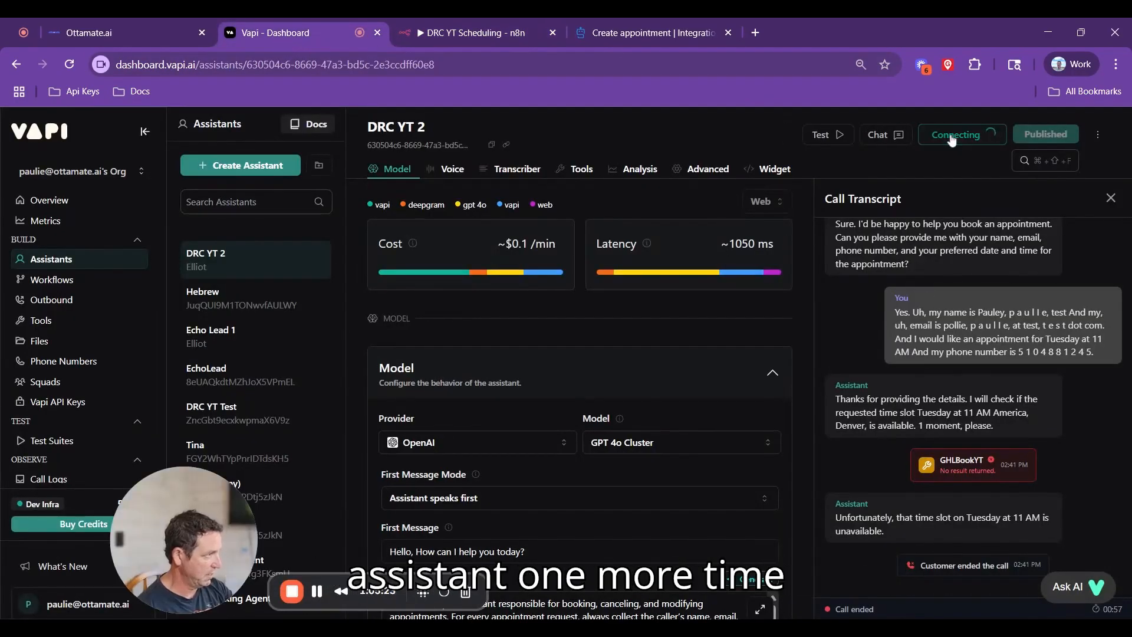
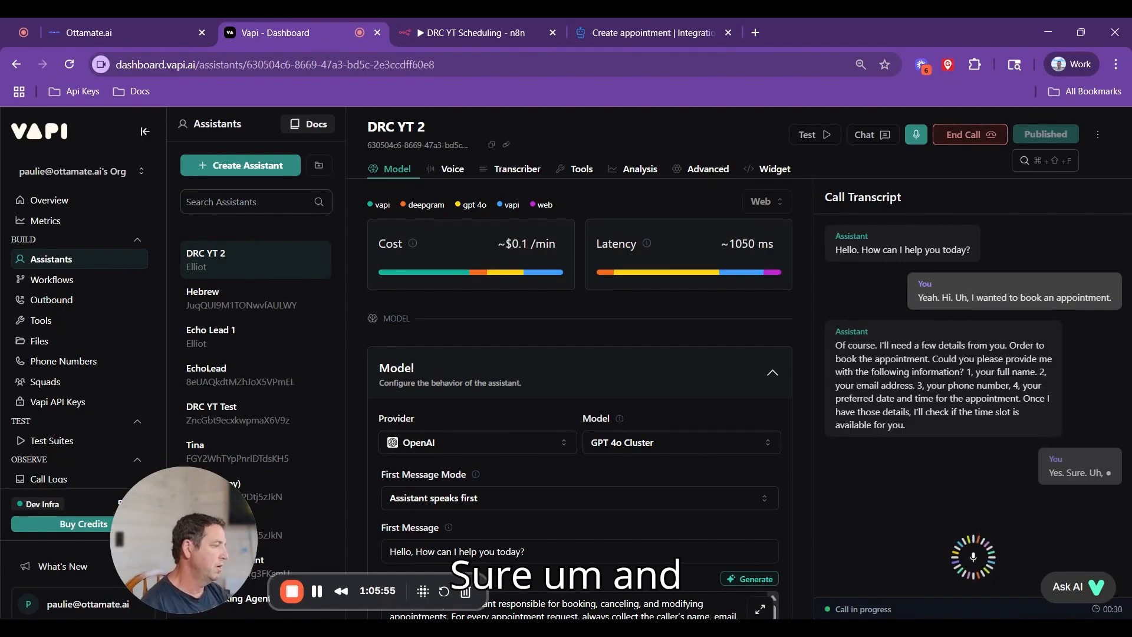
click(952, 135)
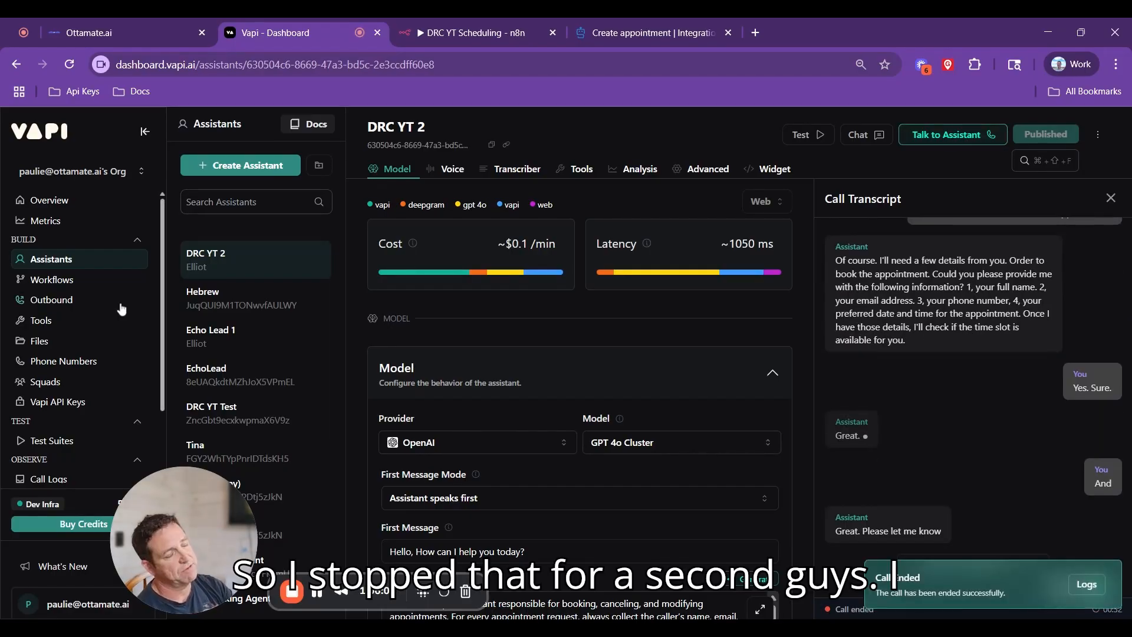
Step: Add a StartTime string property to the GHLBookYT tool, described as "The start time of the requested appointment in iso 8601 format."
click(42, 319)
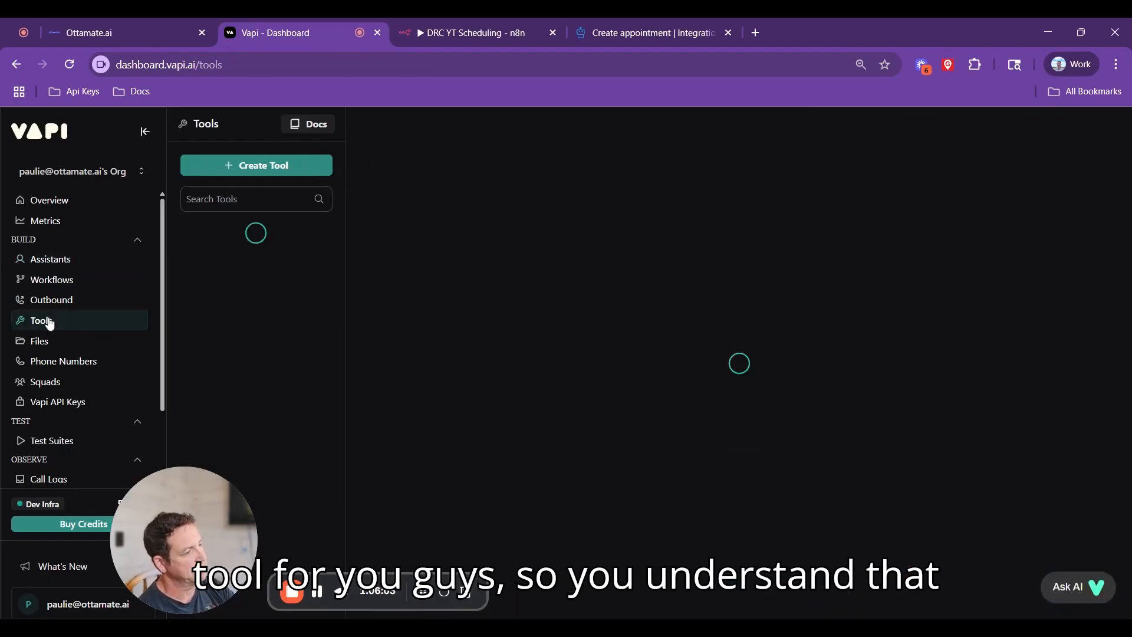
scroll(703, 443, down, 6)
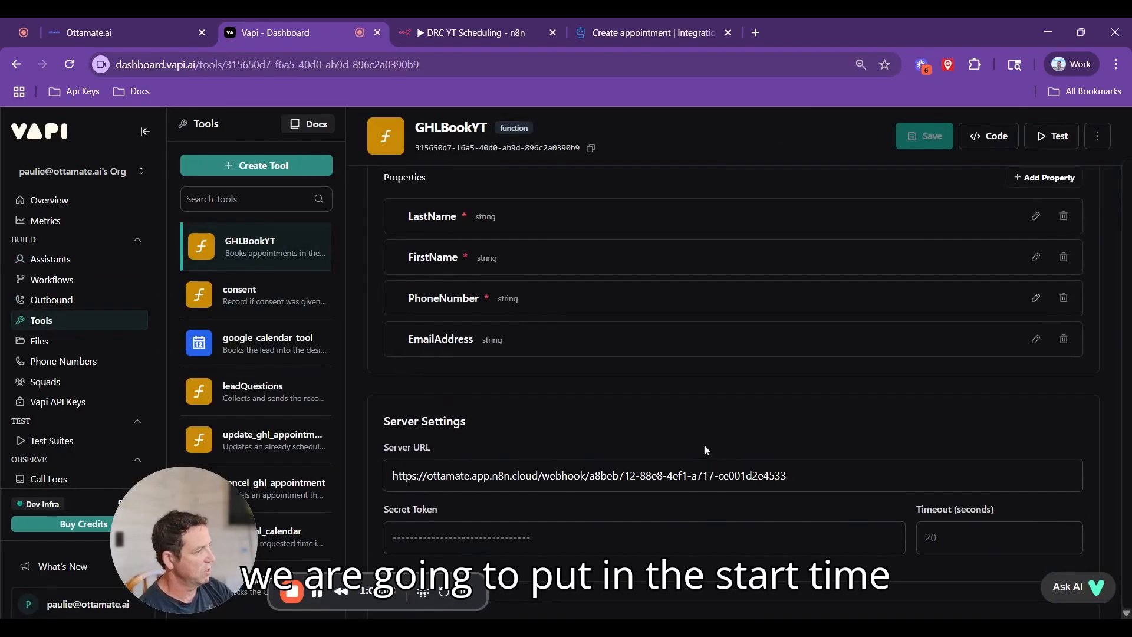
scroll(956, 246, up, 1)
click(1038, 240)
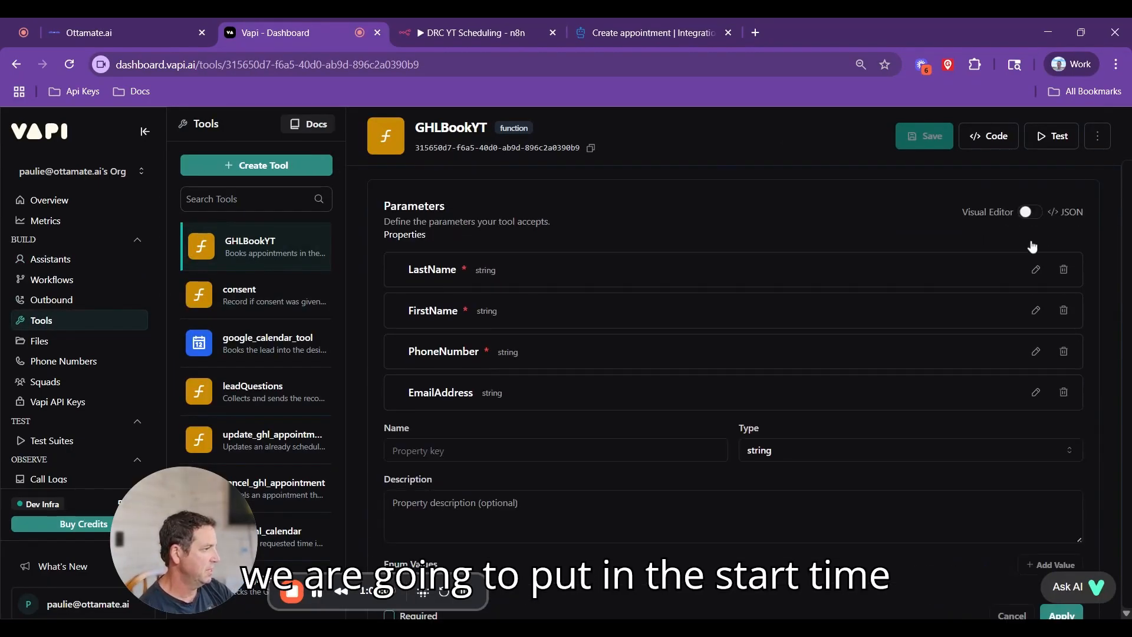
text(StartTime)
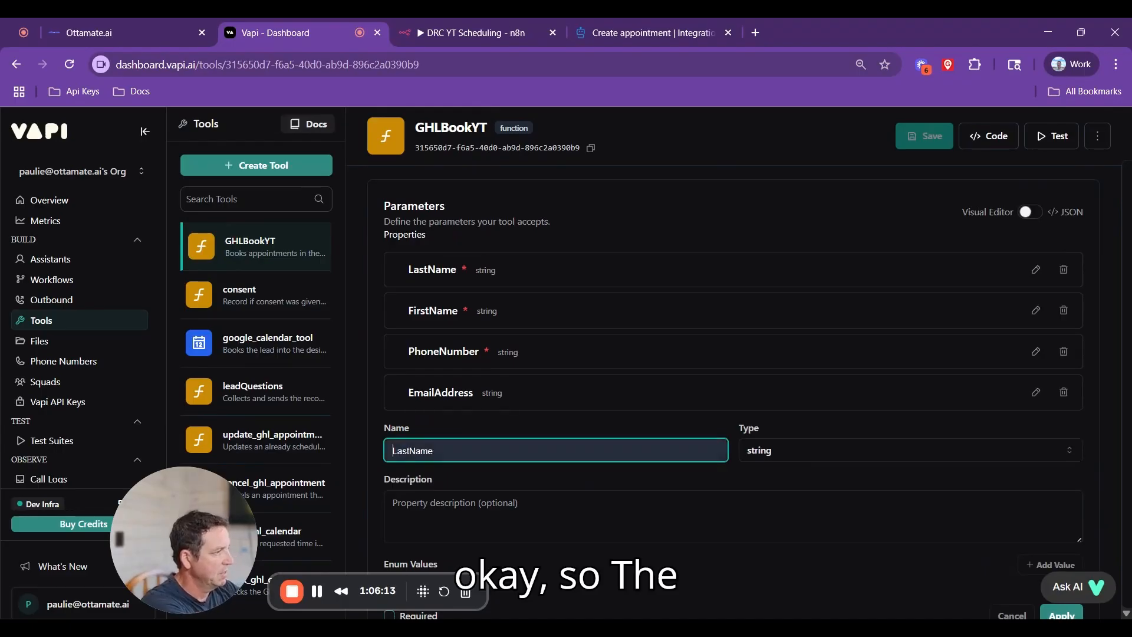
key(Tab)
text(The s)
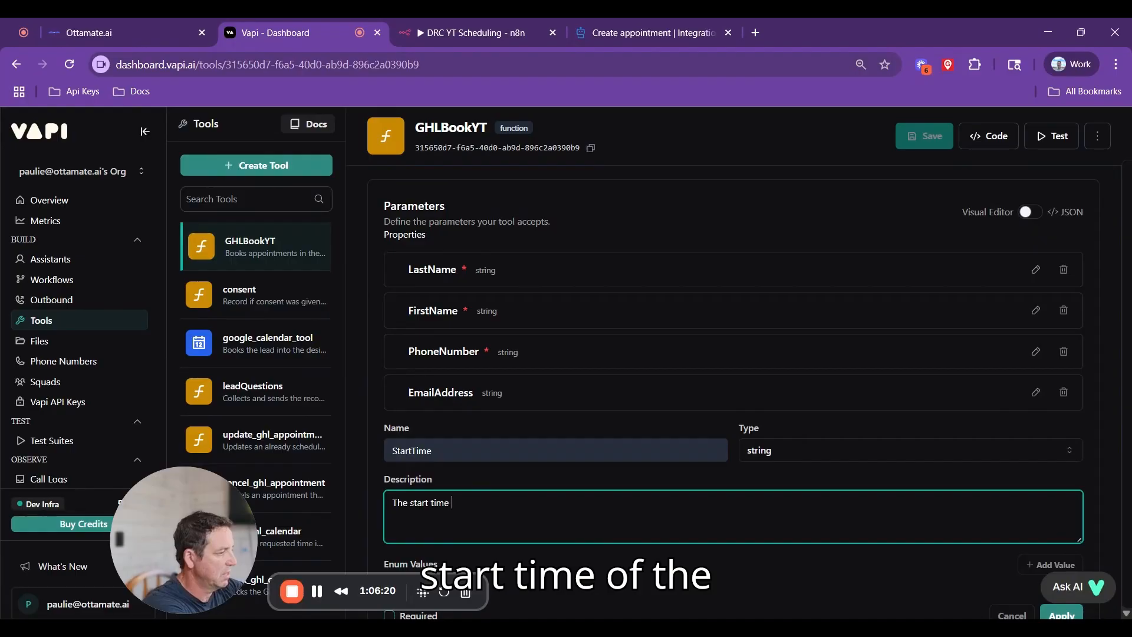
text(tart time of the req)
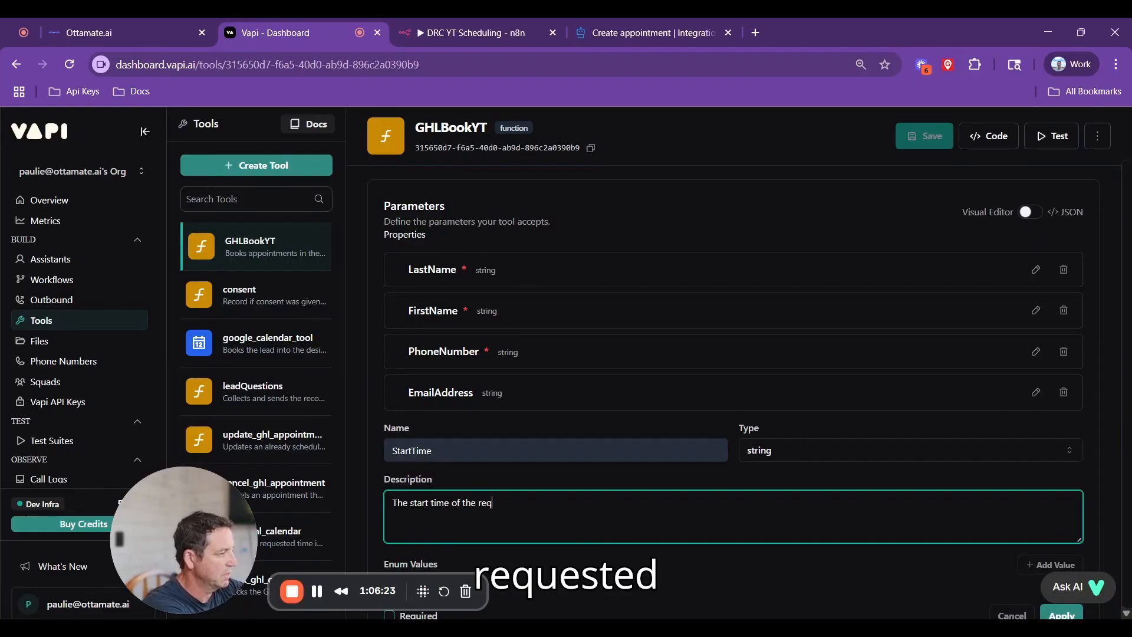
text(uested )
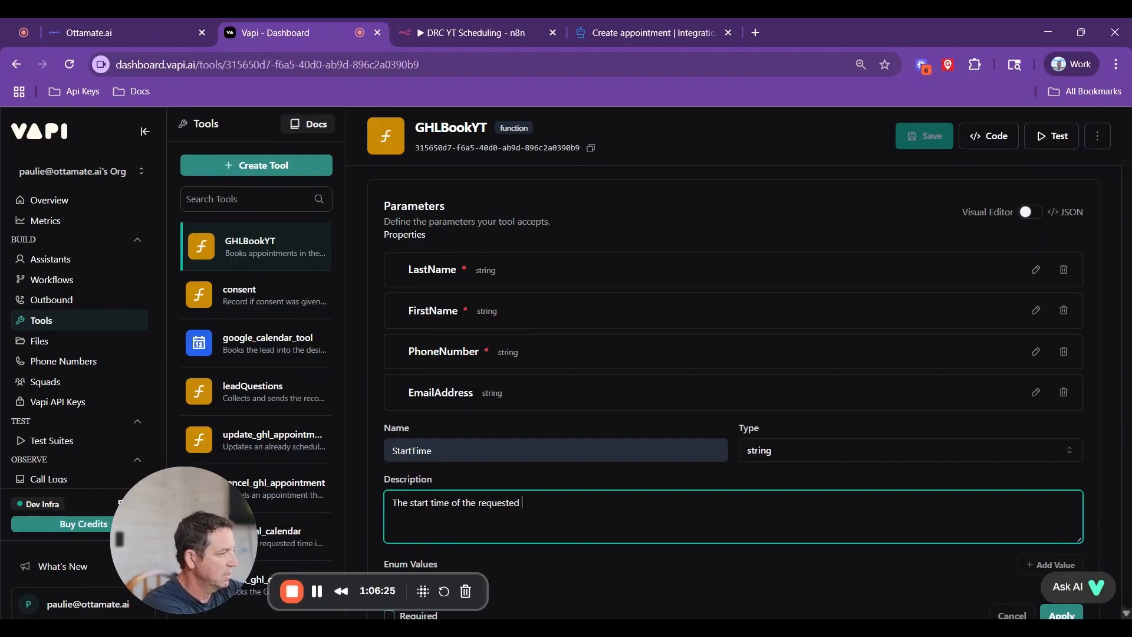
text(appointment in )
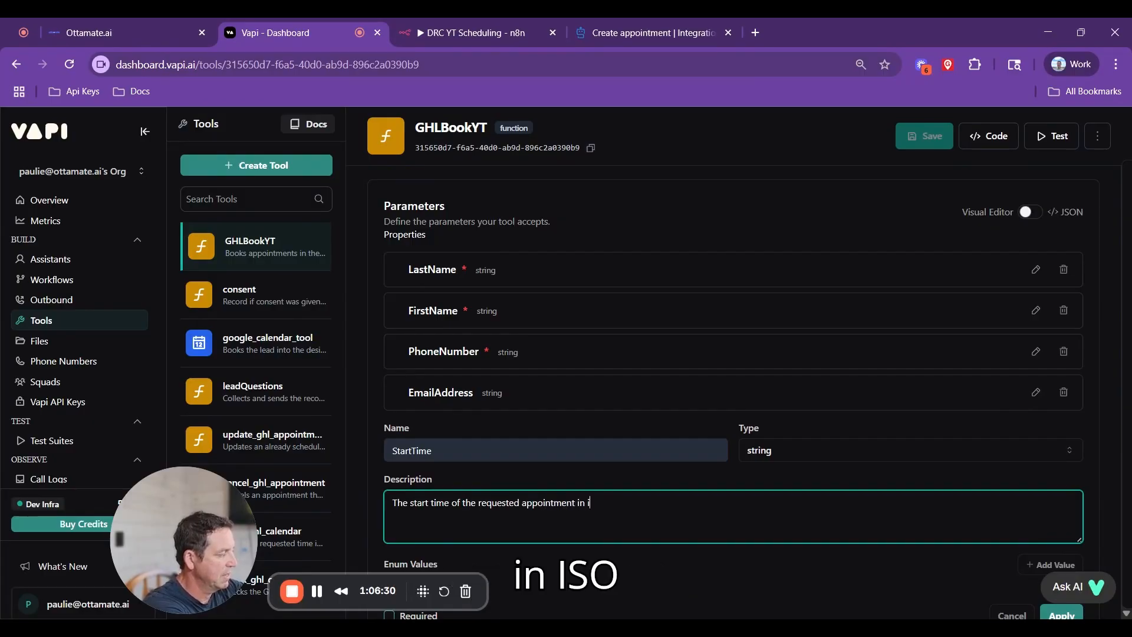
text(iso 860)
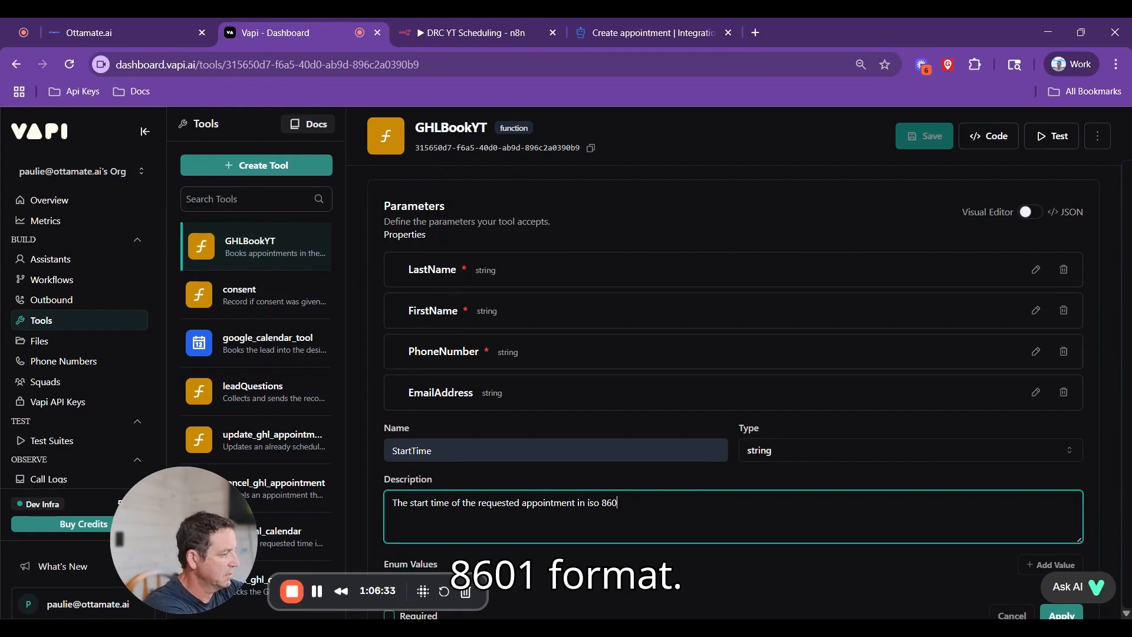
text(1 format)
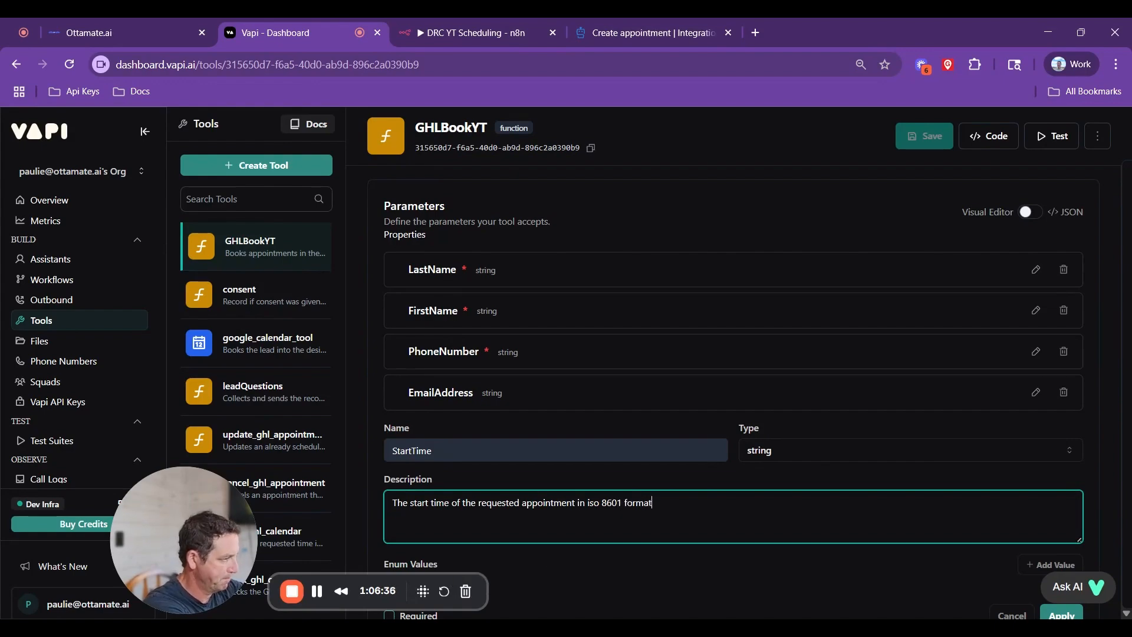
text(.)
Step: Mark the StartTime property as required, apply it, and save the GHLBookYT tool
scroll(454, 495, down, 3)
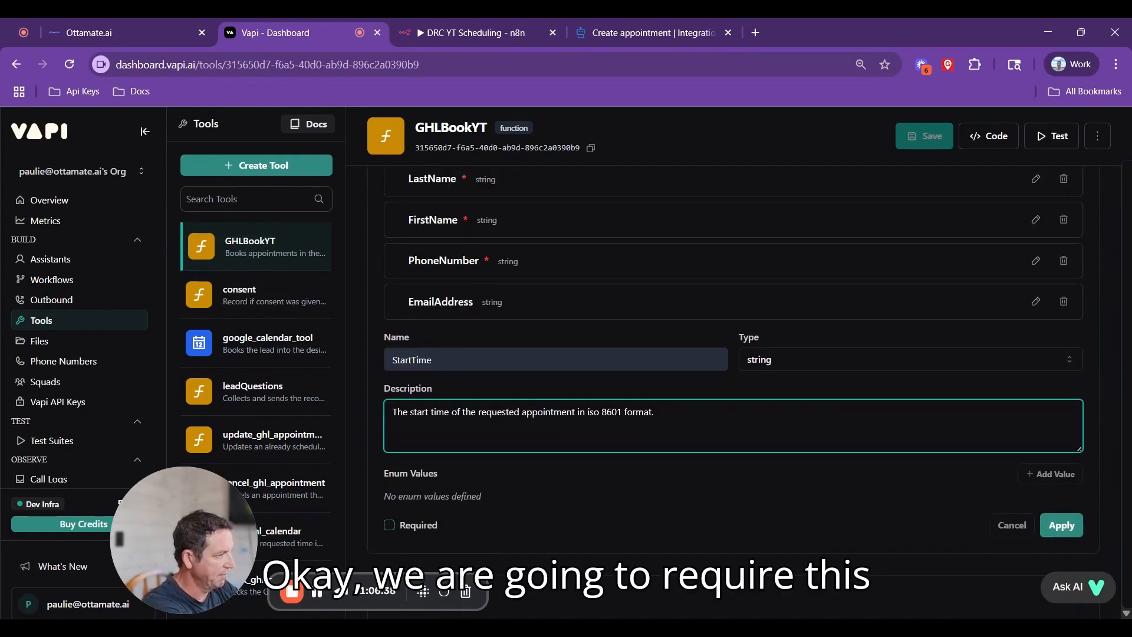
click(388, 487)
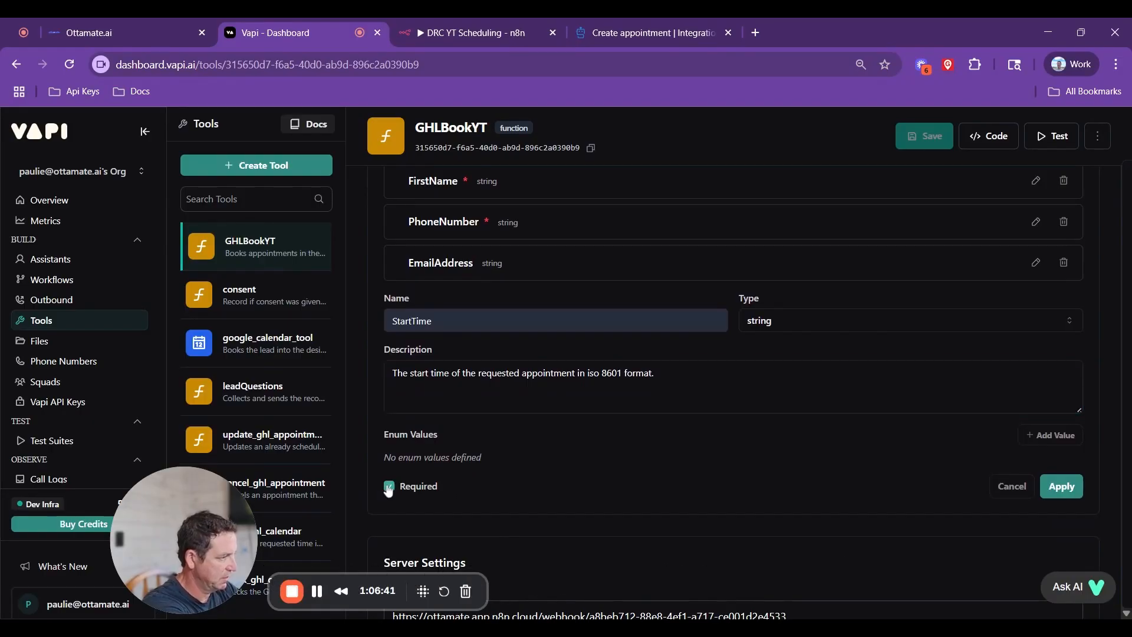
click(1062, 486)
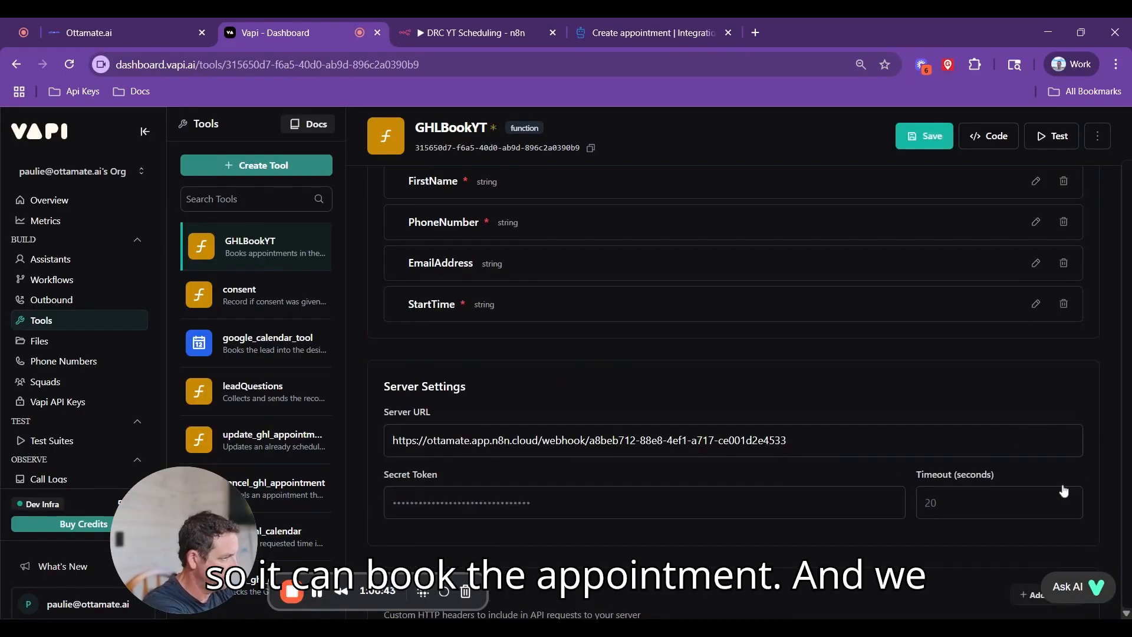
click(912, 138)
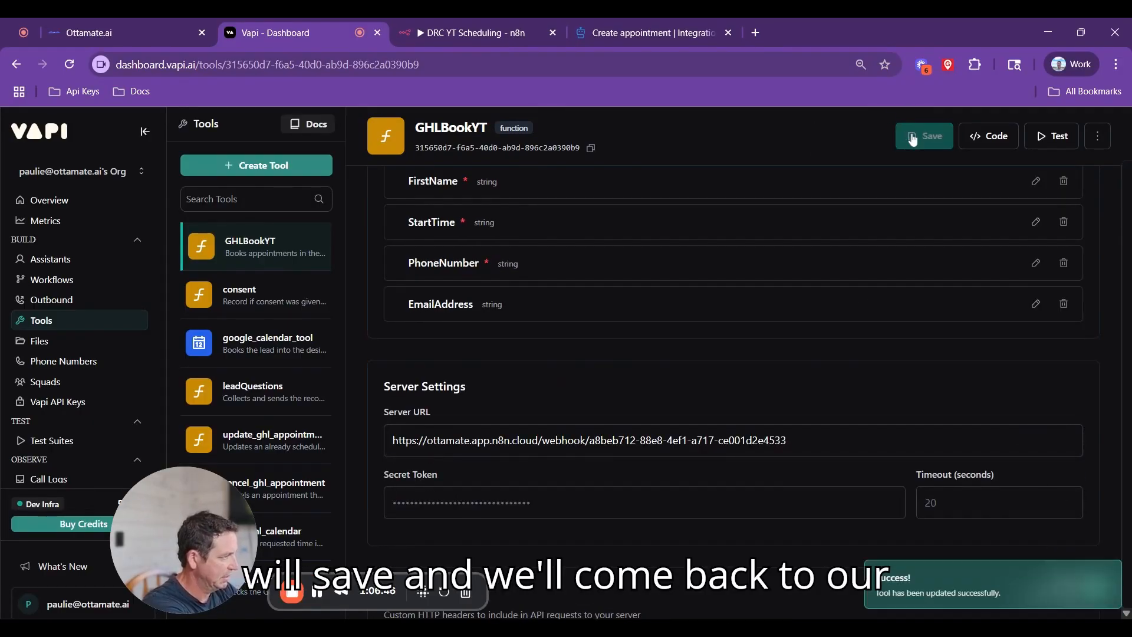
Step: Make a test call to the DRC YT 2 assistant, requesting an appointment for Wednesday at 1 PM, and end the call after booking
click(48, 259)
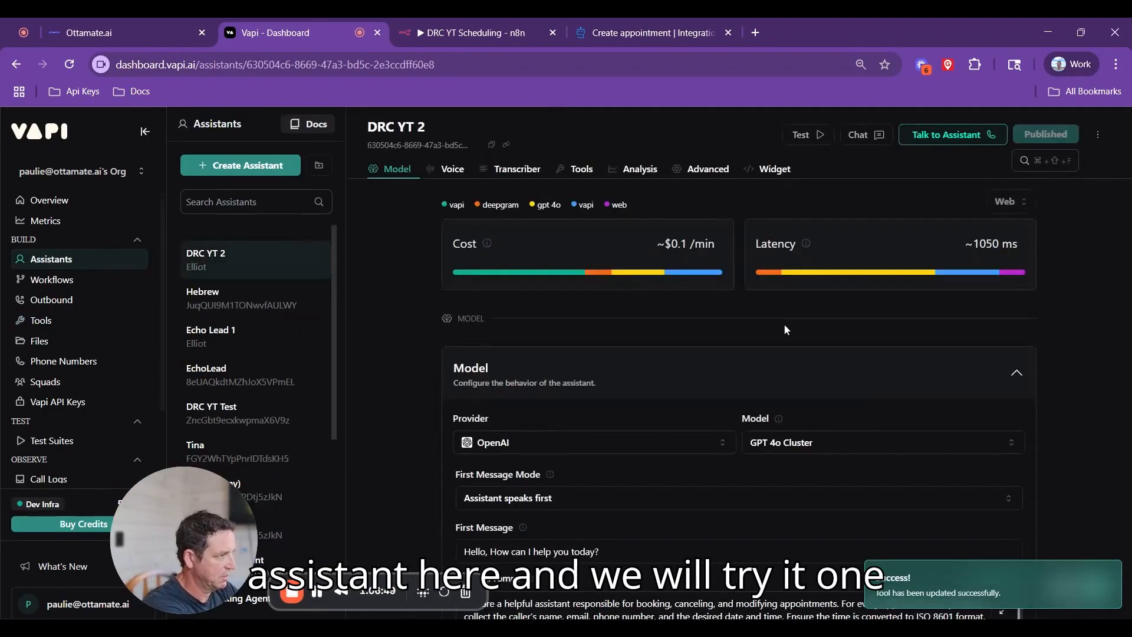
click(949, 135)
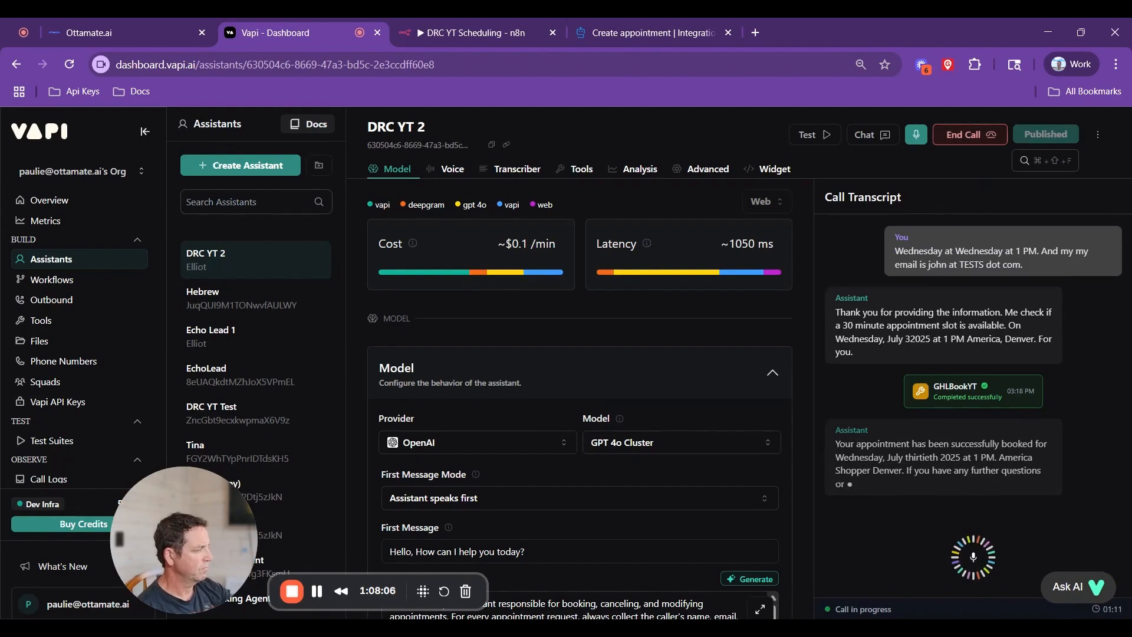
click(978, 135)
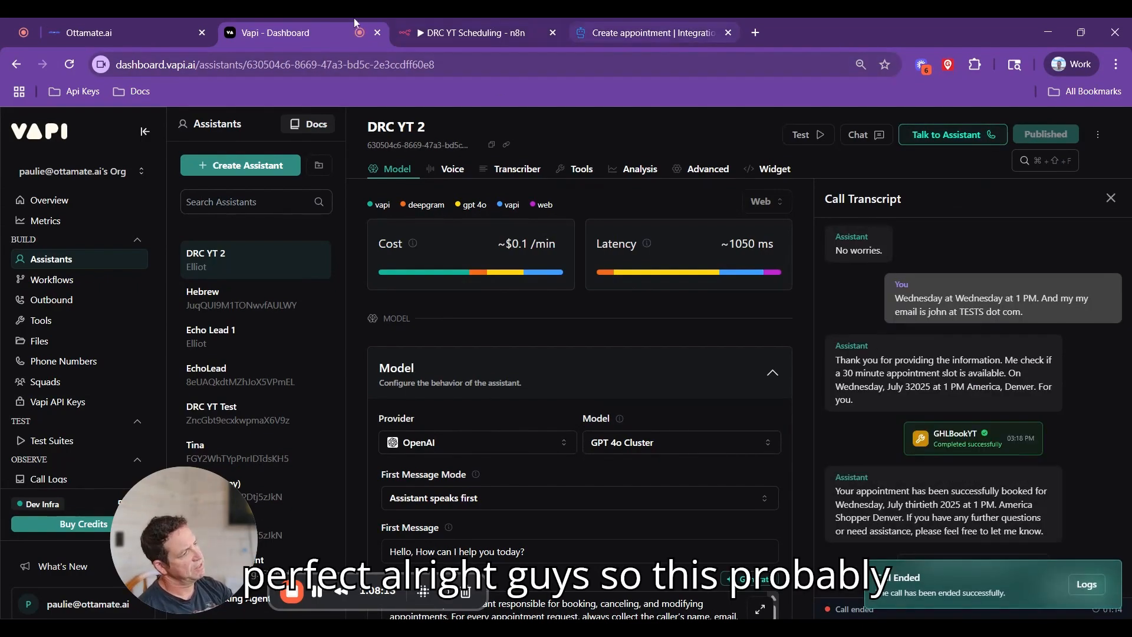
Step: Switch to the Ottamate.ai calendar, reload it, and check the July 27 – August 2 week for the test booking
click(150, 43)
click(624, 379)
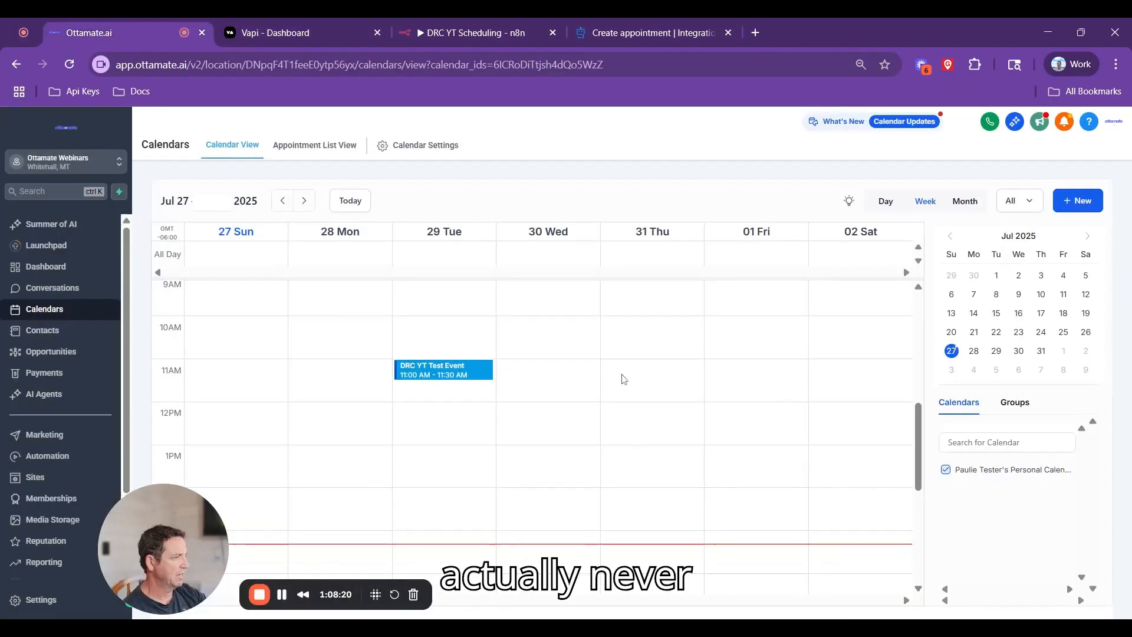
click(70, 67)
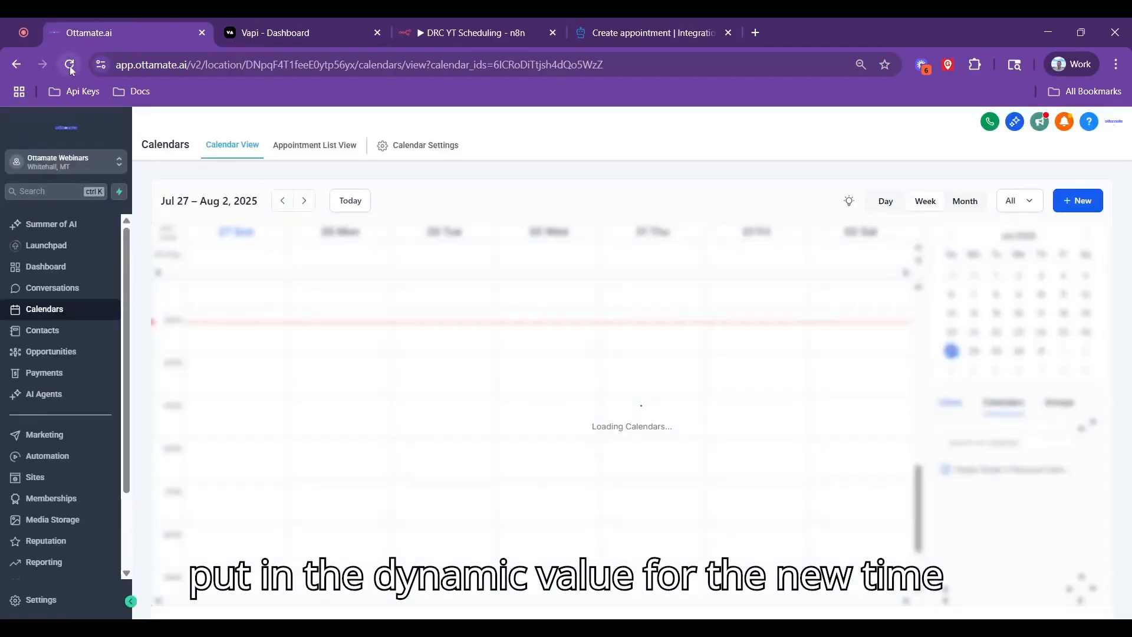
scroll(296, 369, up, 4)
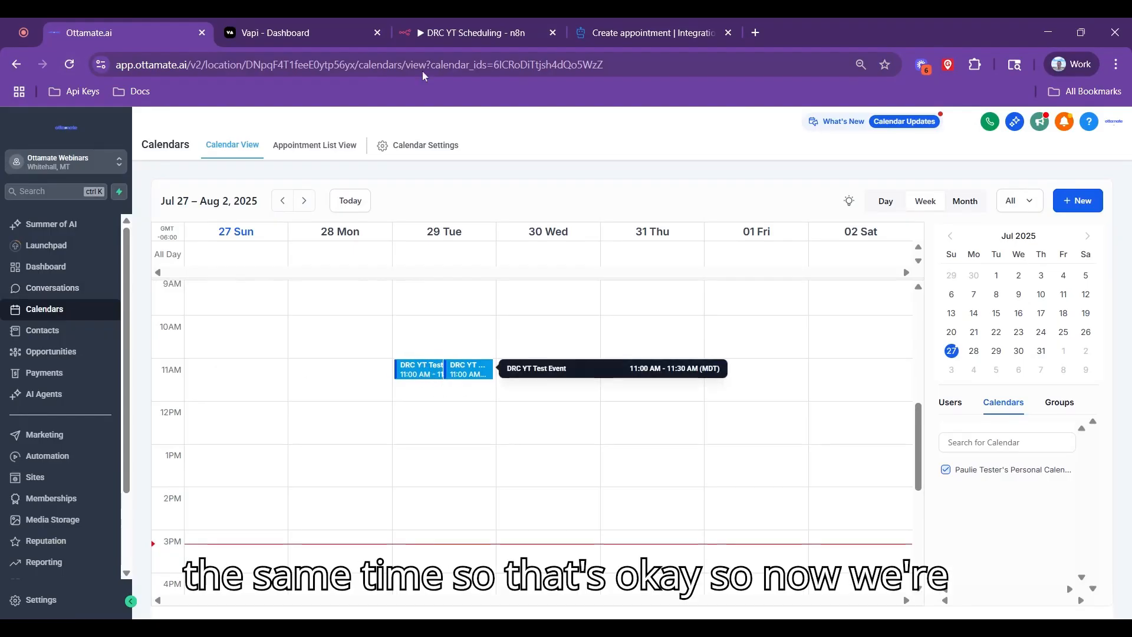
Step: Switch to n8n and copy the Jul 27, 15:18:10 execution of DRC YT Scheduling to the editor, unpinning the existing Webhook data
click(475, 33)
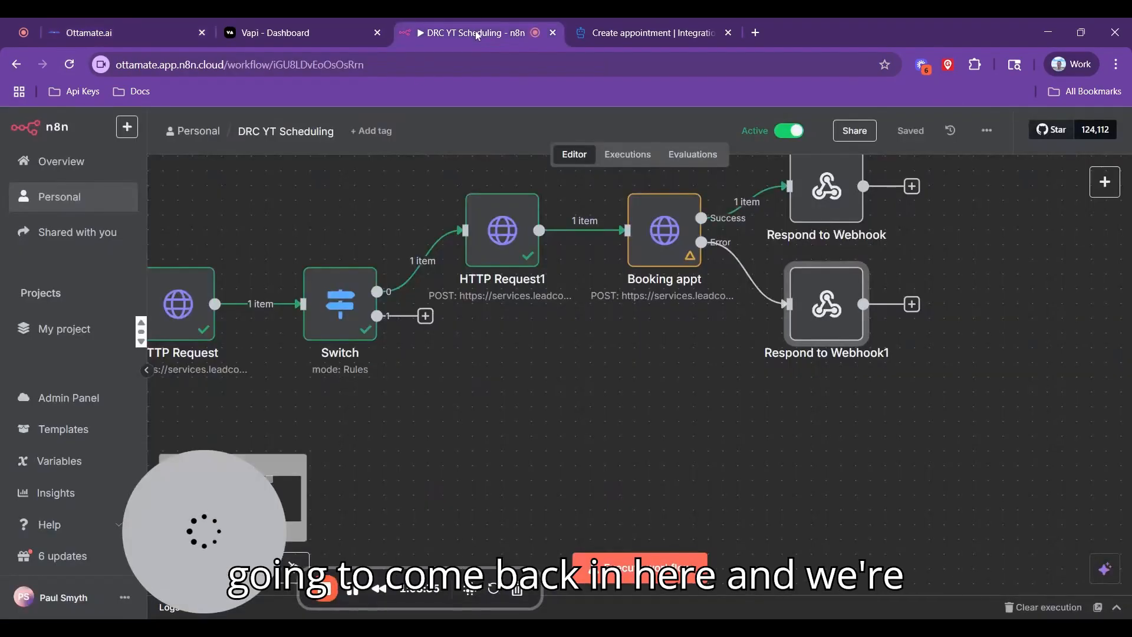
click(625, 156)
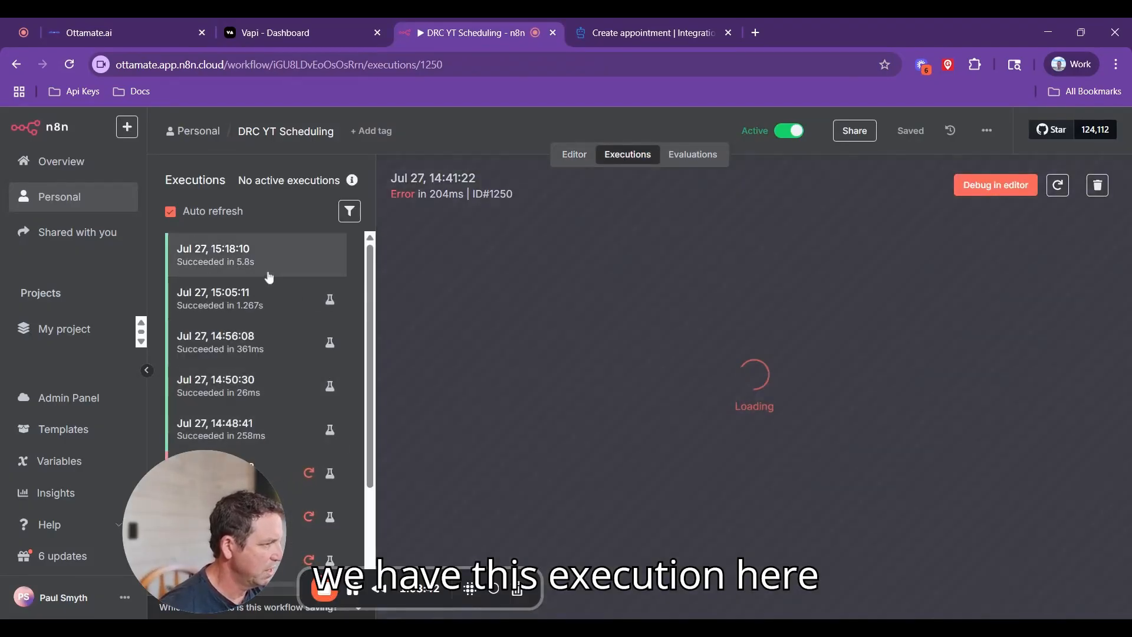
click(269, 276)
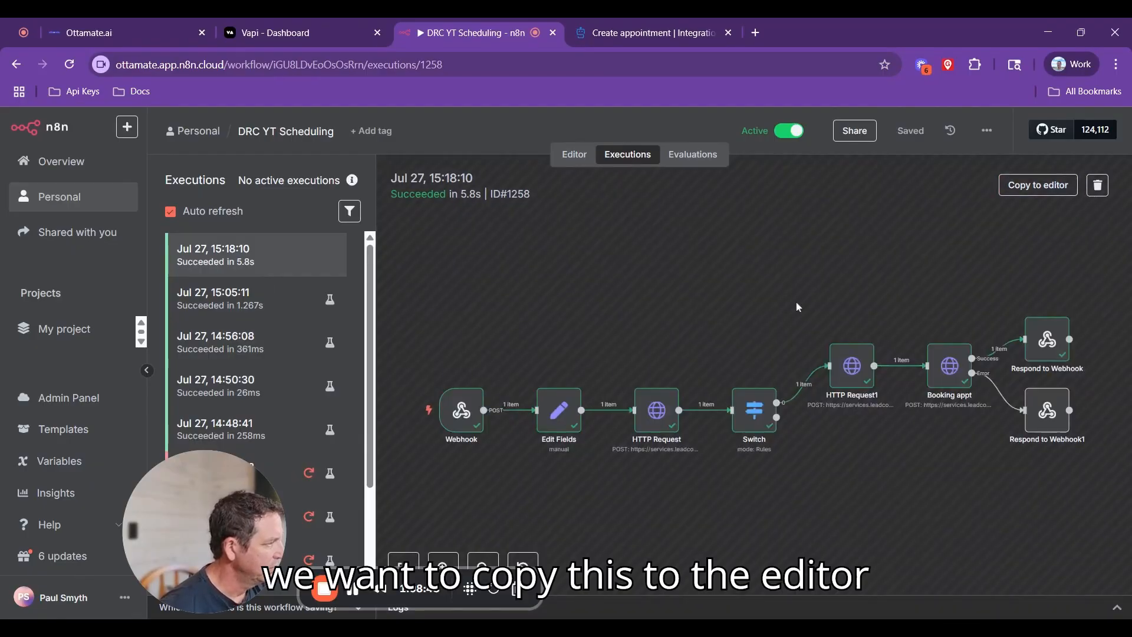
click(1043, 190)
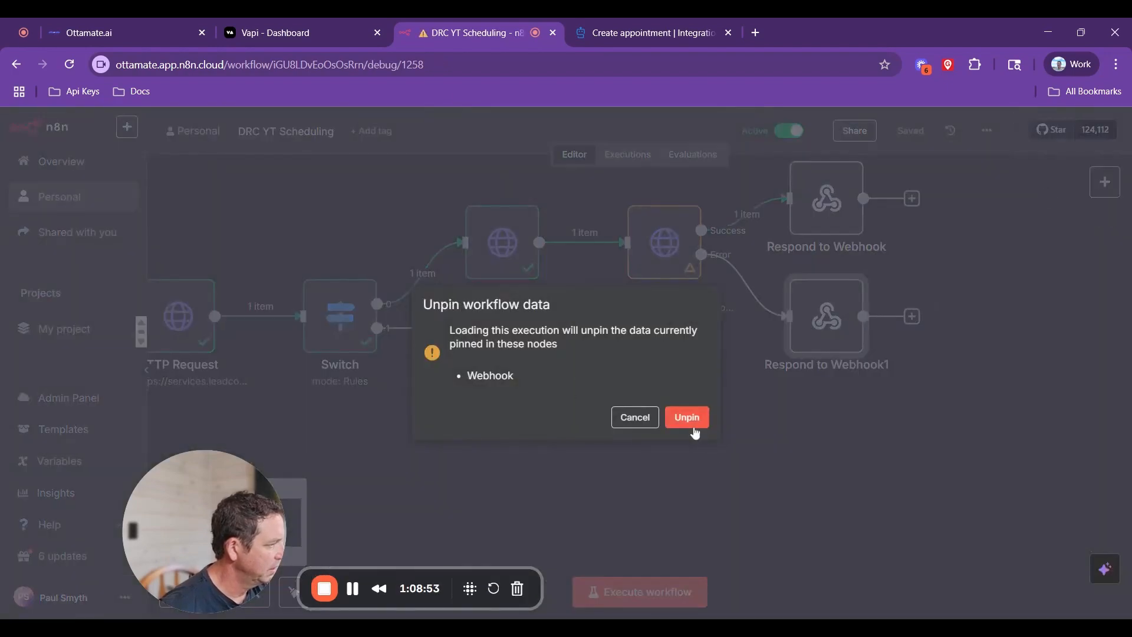
click(687, 417)
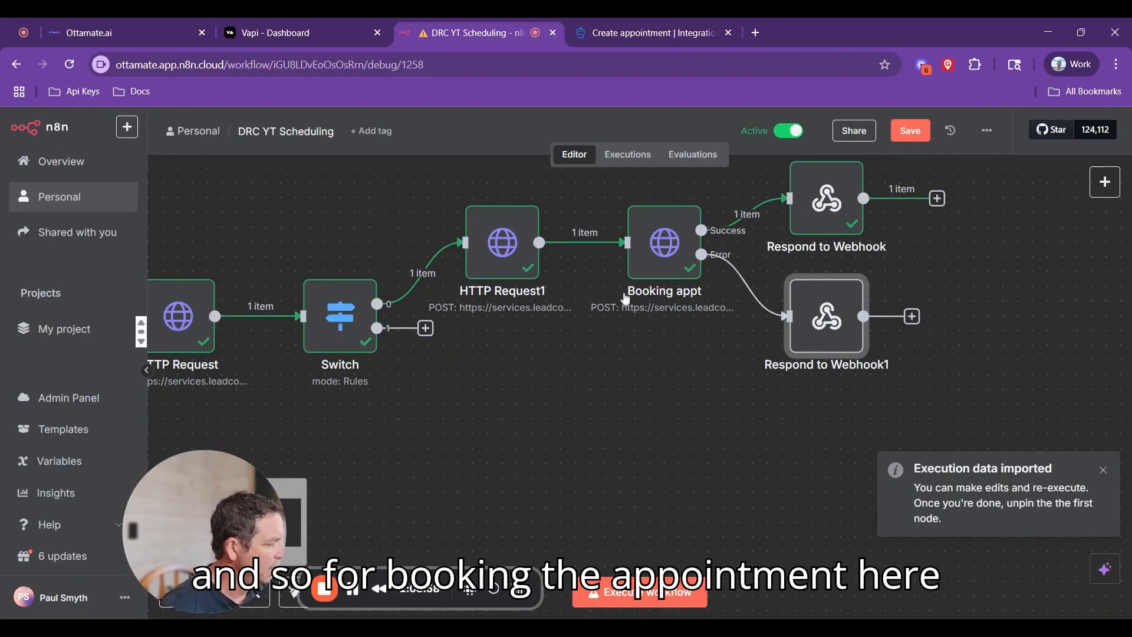
Step: Open the Booking appt node at its startTime body parameter and locate the StartTime argument under toolCalls in the Webhook input data
click(658, 270)
double_click(658, 270)
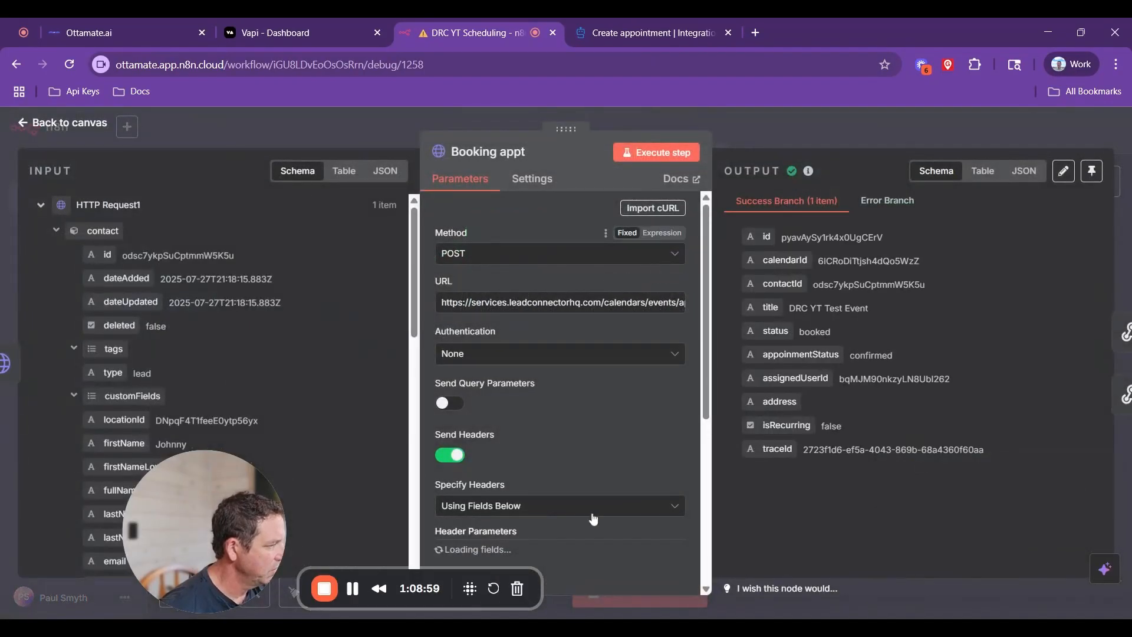
scroll(606, 479, down, 4)
scroll(604, 471, down, 15)
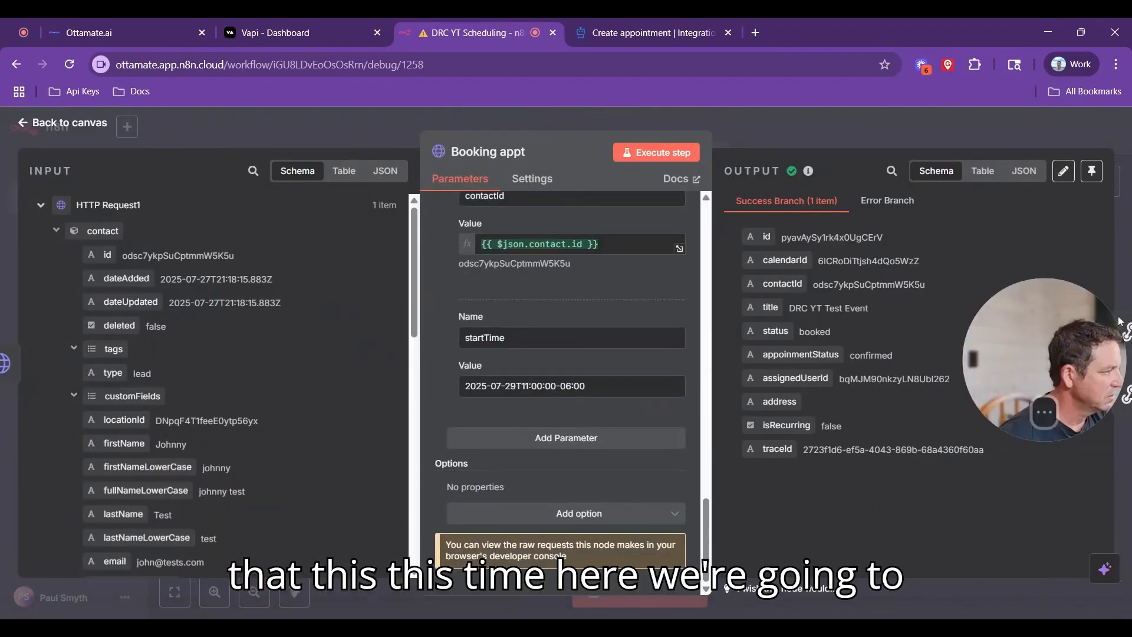
click(39, 208)
click(40, 317)
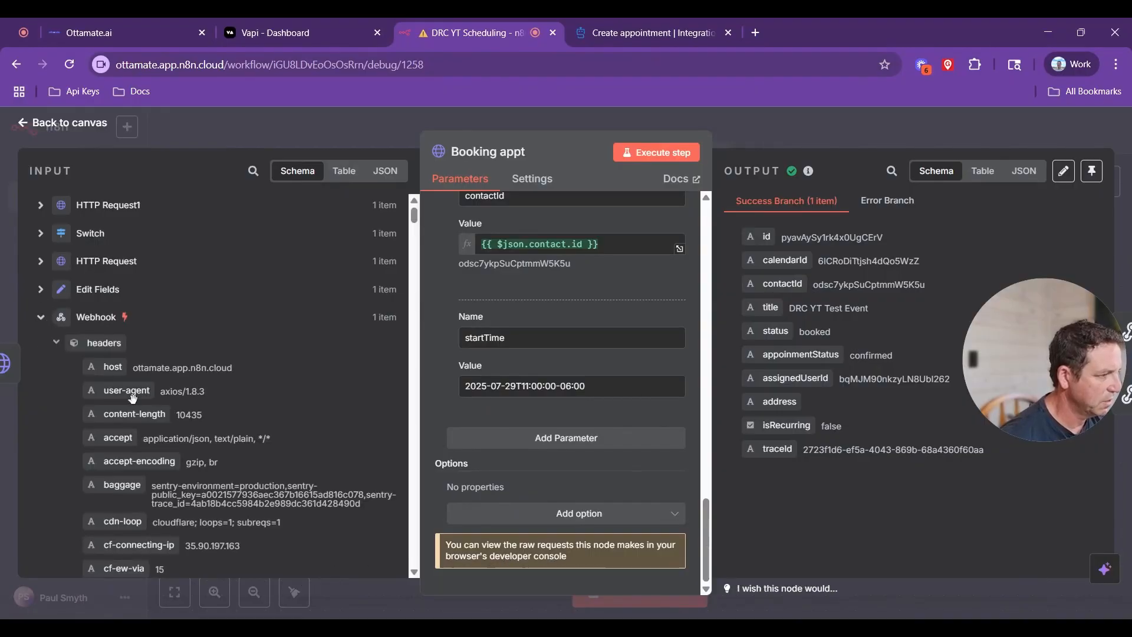
click(56, 342)
scroll(156, 416, down, 1)
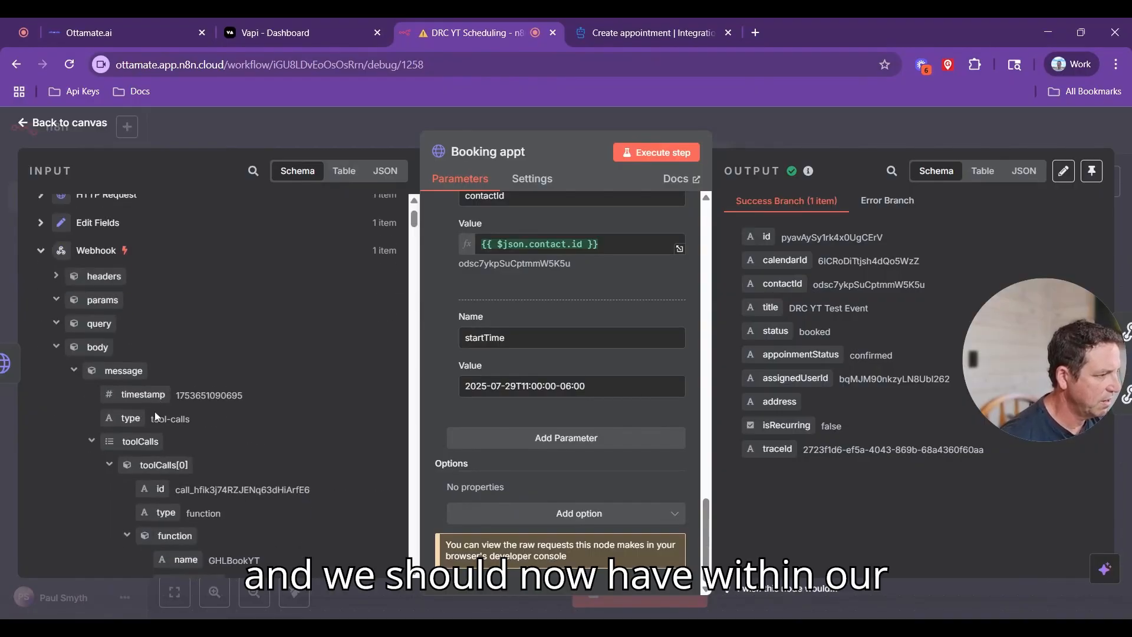
scroll(157, 416, down, 5)
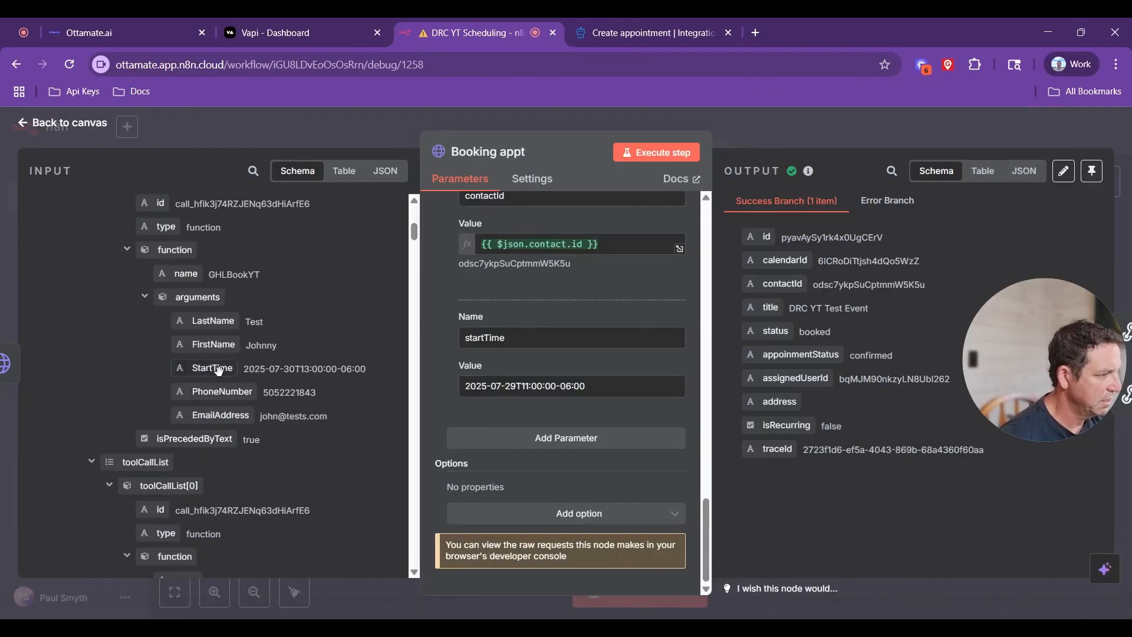
Step: Replace the fixed startTime value in Booking appt with the Webhook's toolCalls StartTime argument as an expression, and execute the node
drag(595, 388, 437, 393)
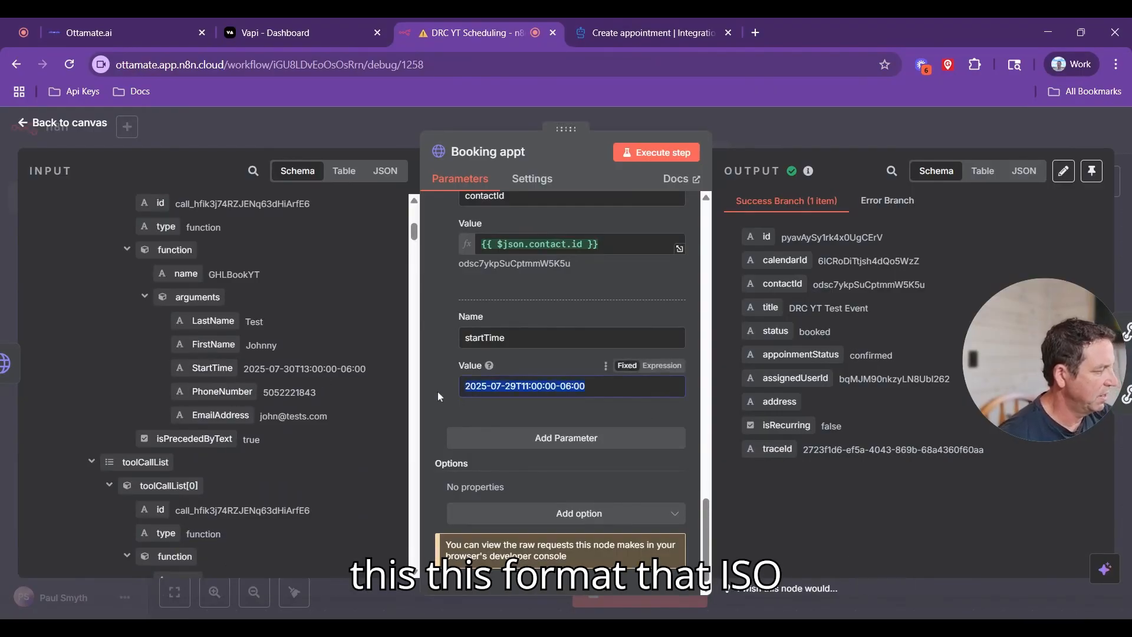
key(BackSpace)
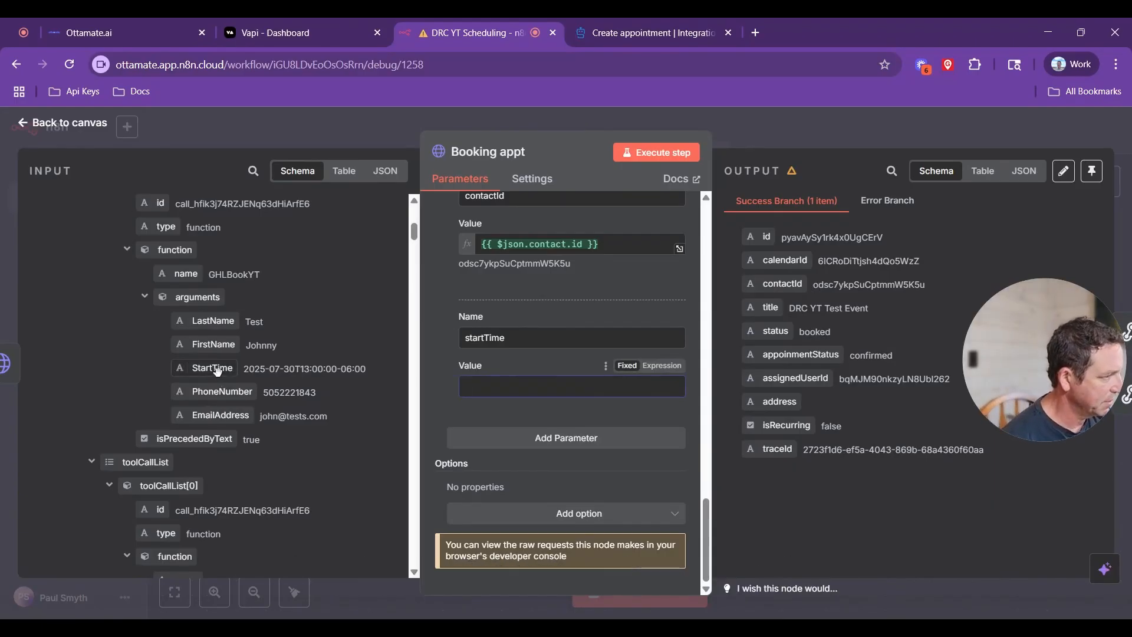
drag(213, 367, 502, 384)
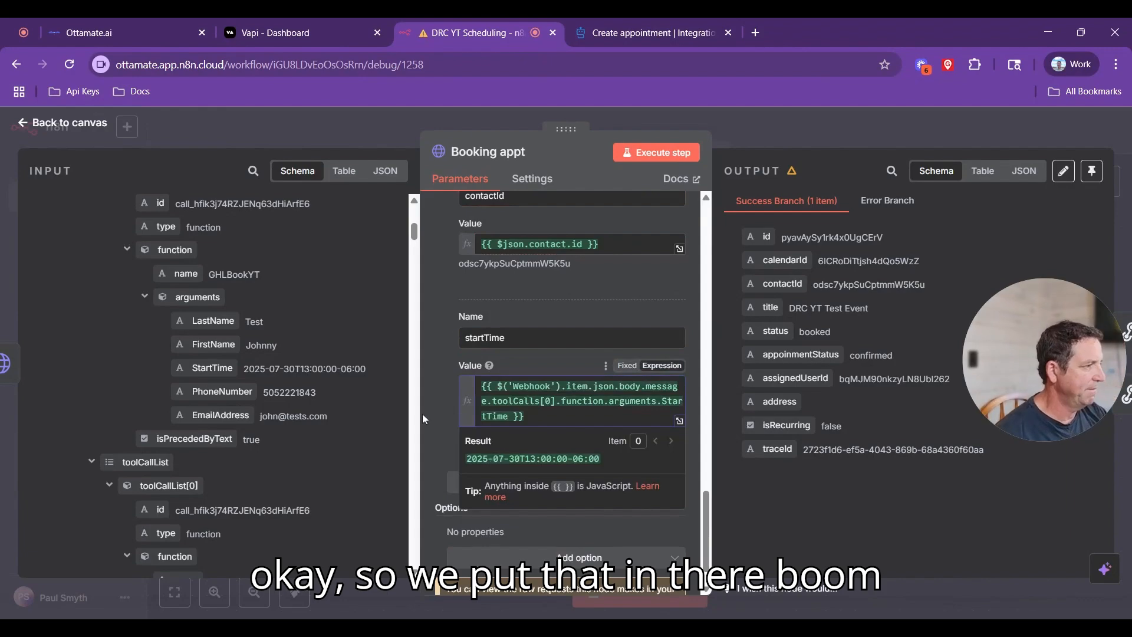
click(439, 412)
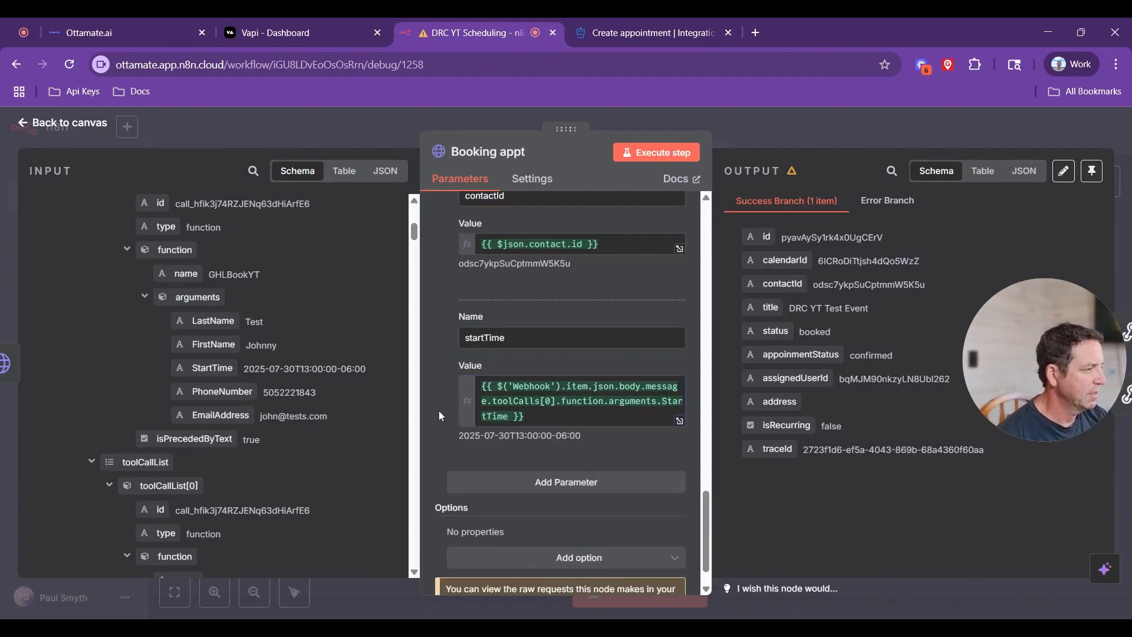
click(666, 154)
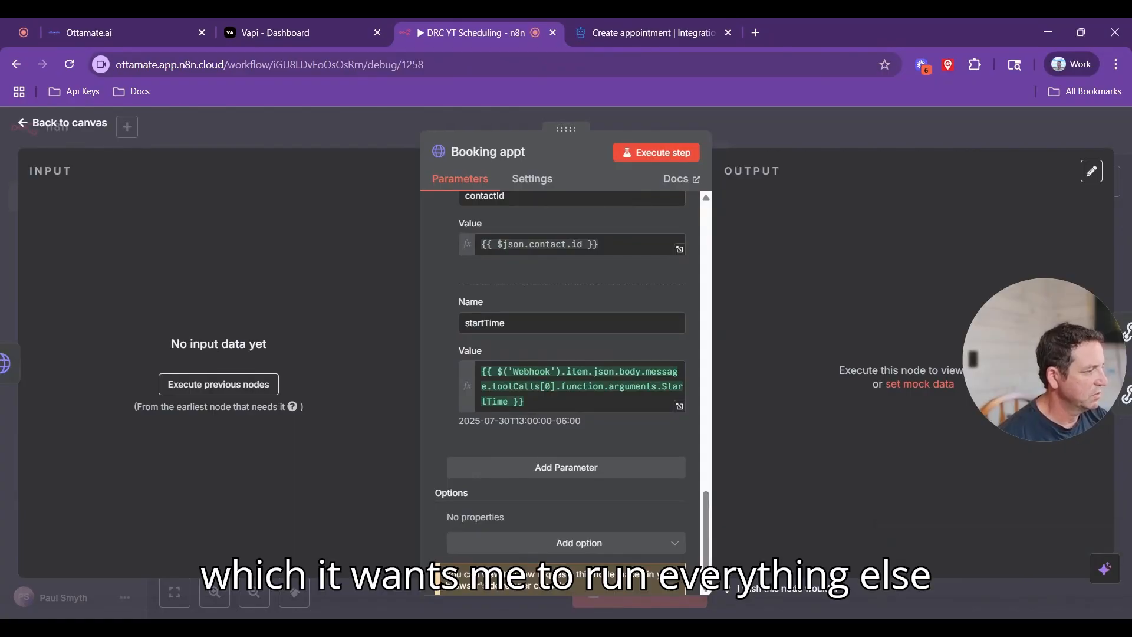
Step: Return to the workflow canvas and try to execute the HTTP Request1 node on its own
click(77, 123)
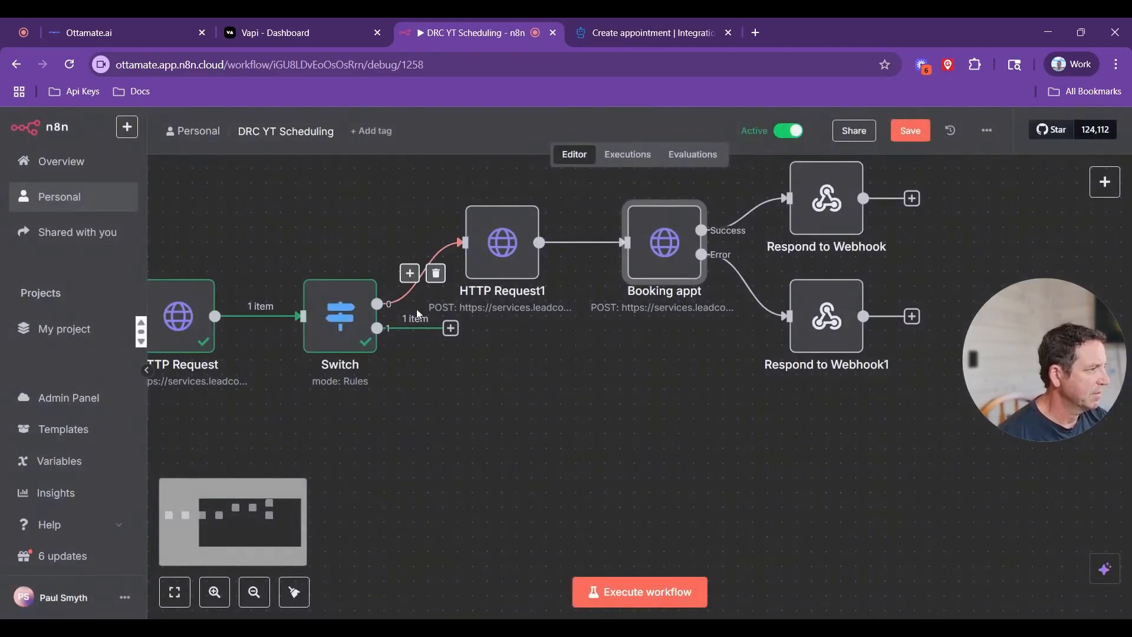
scroll(416, 310, left, 5)
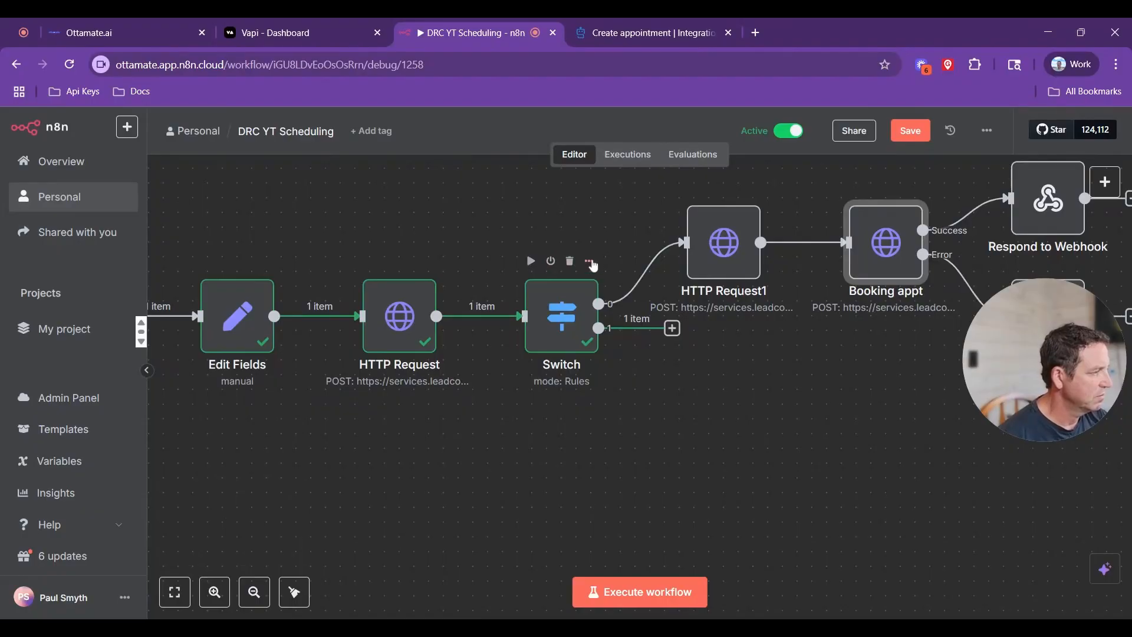
click(589, 261)
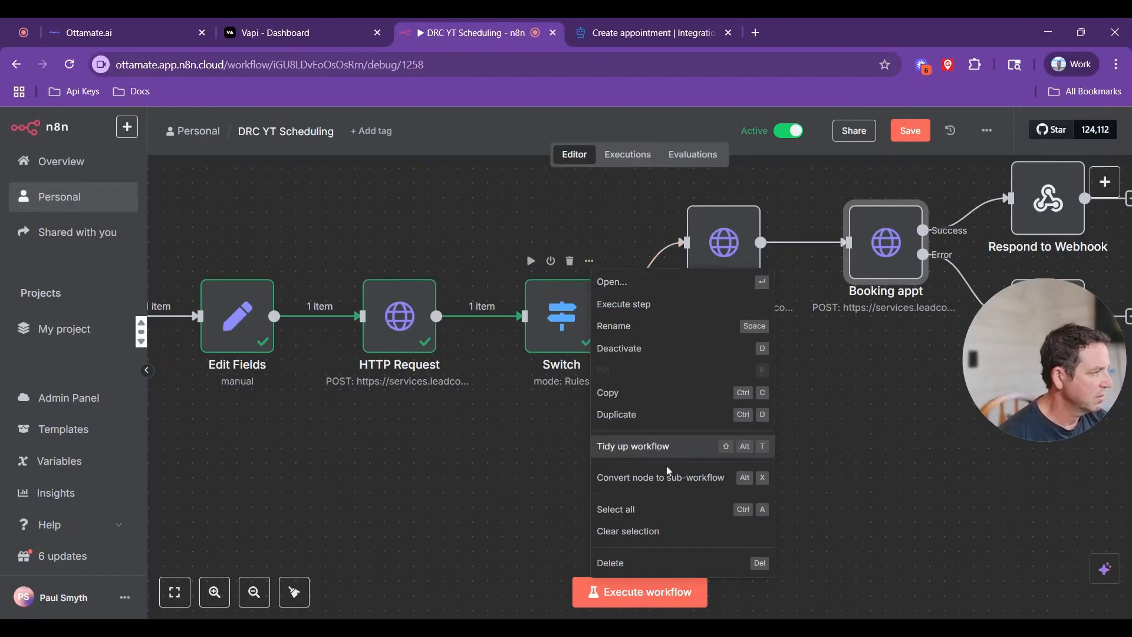
click(861, 254)
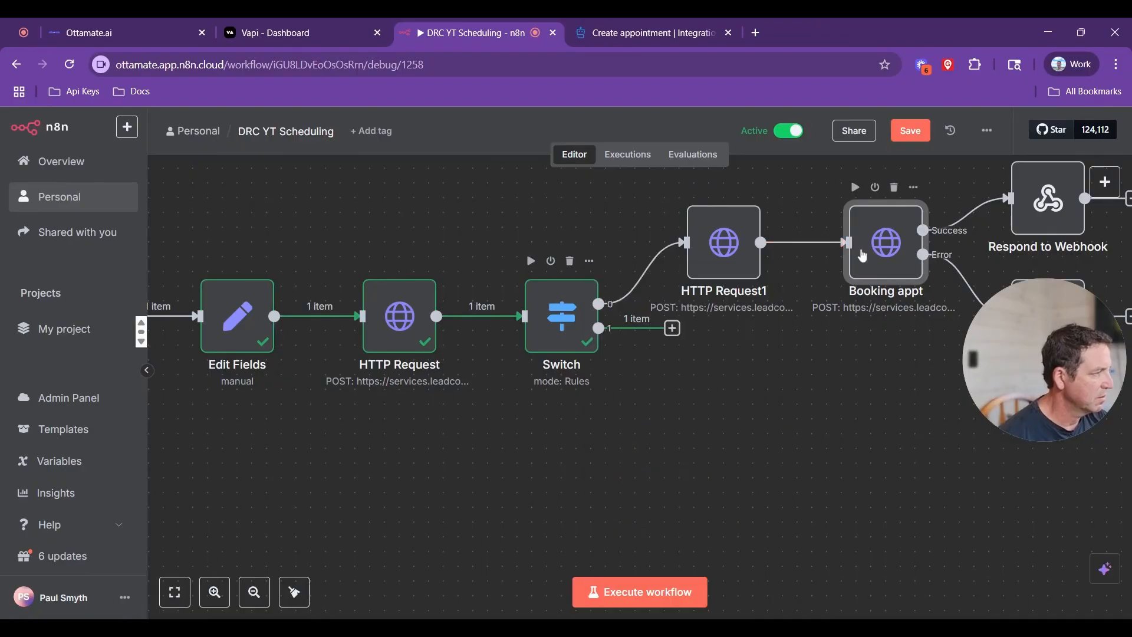
click(694, 189)
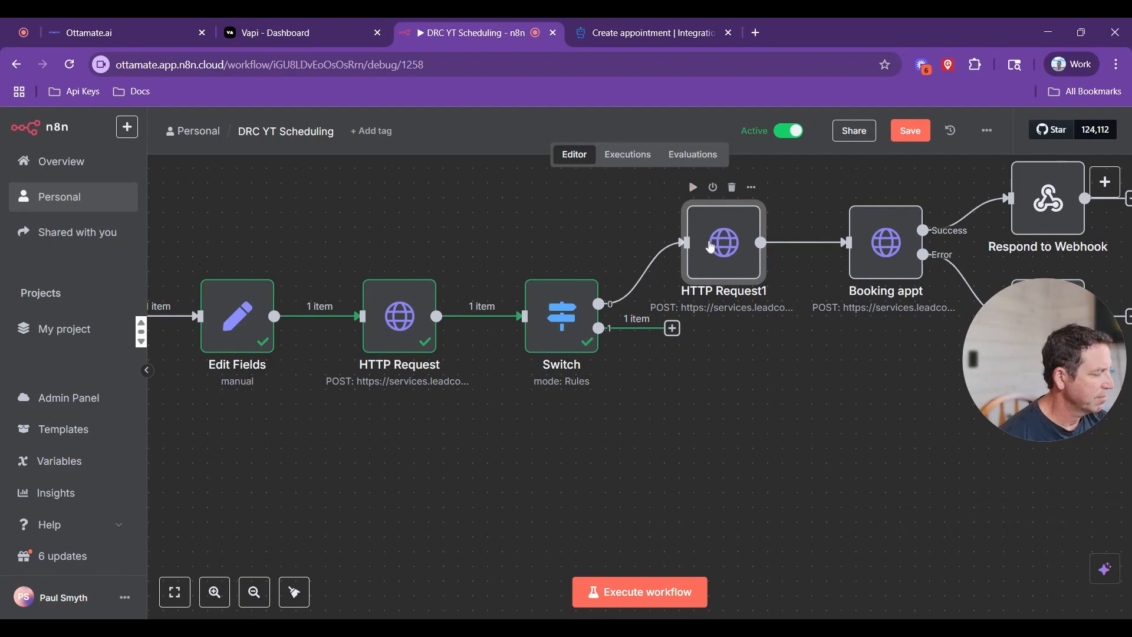
double_click(710, 246)
key(Escape)
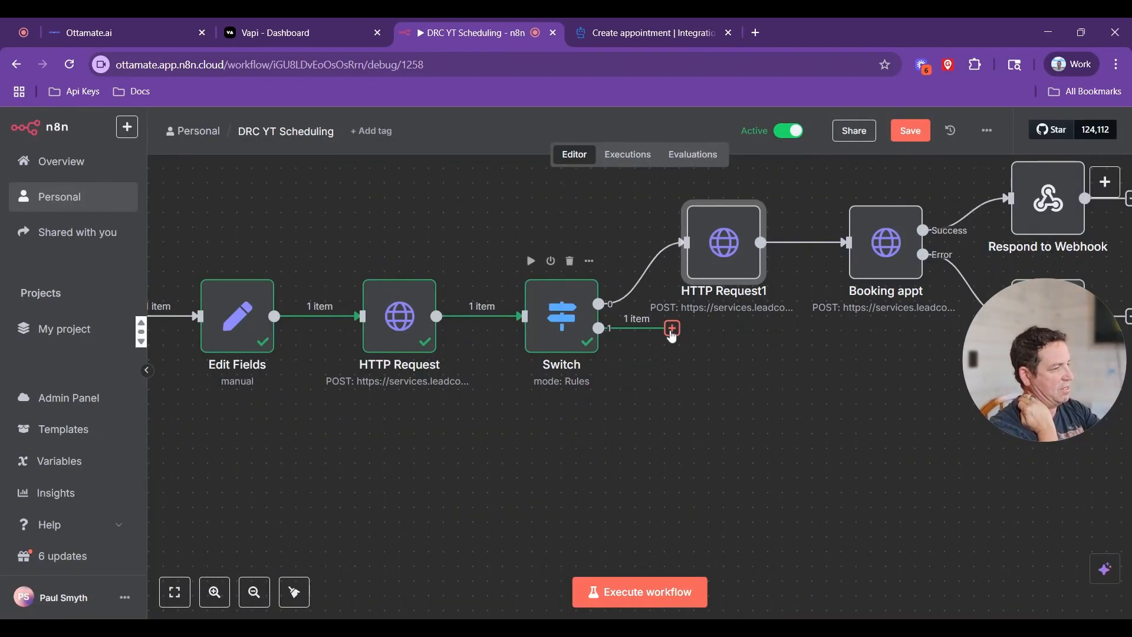
Step: Pin the output data of the HTTP Request and Edit Fields nodes, and execute the Switch node
scroll(379, 343, left, 3)
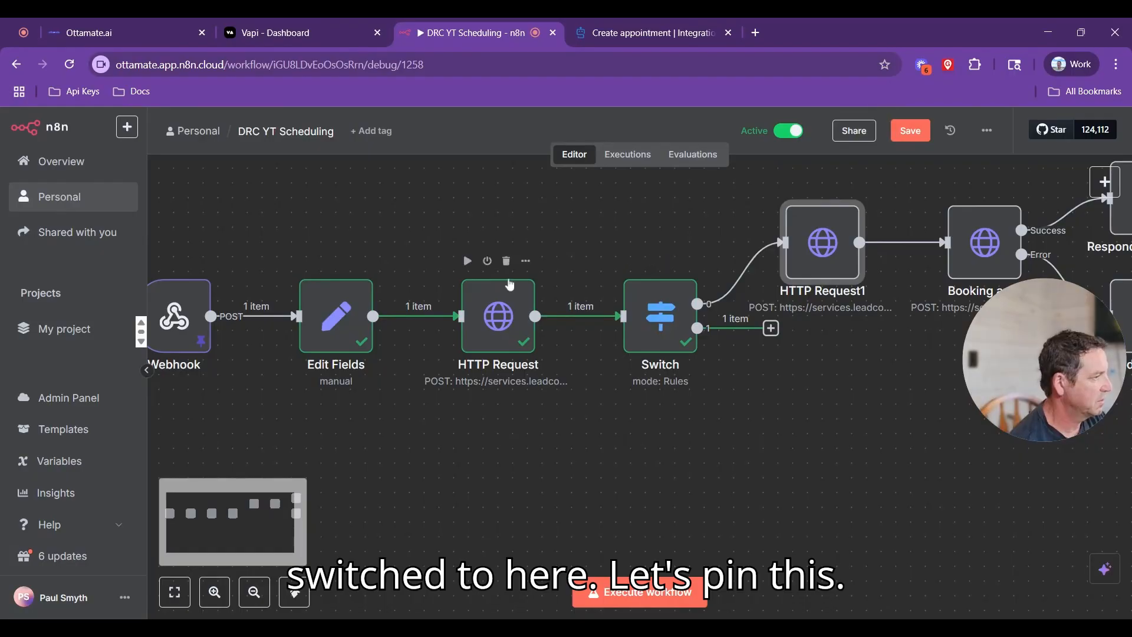
click(526, 261)
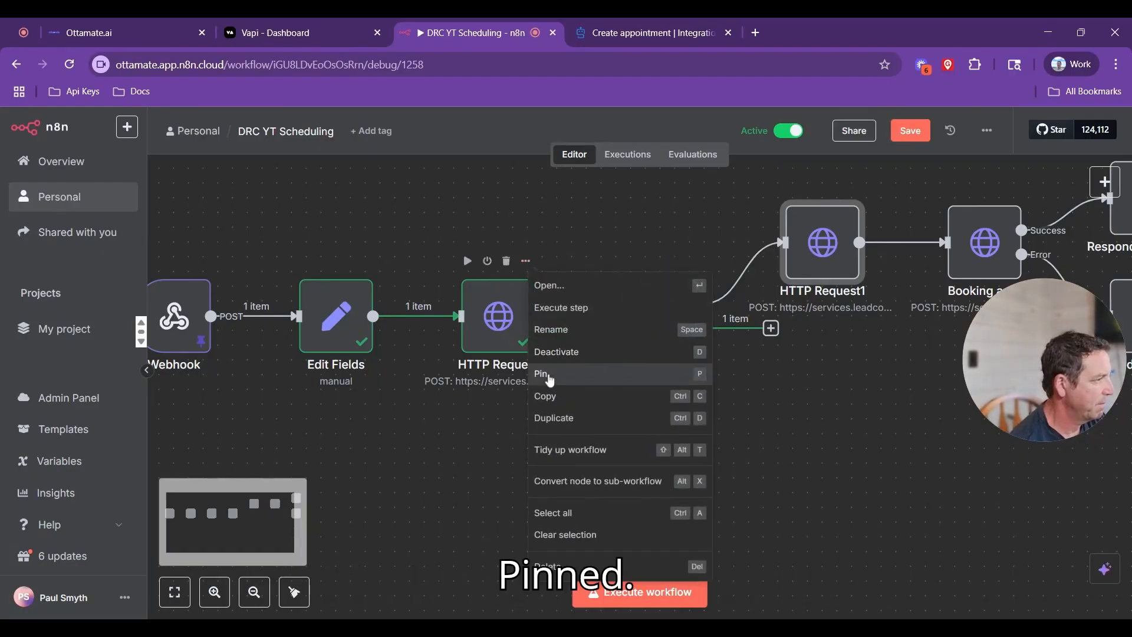
click(548, 374)
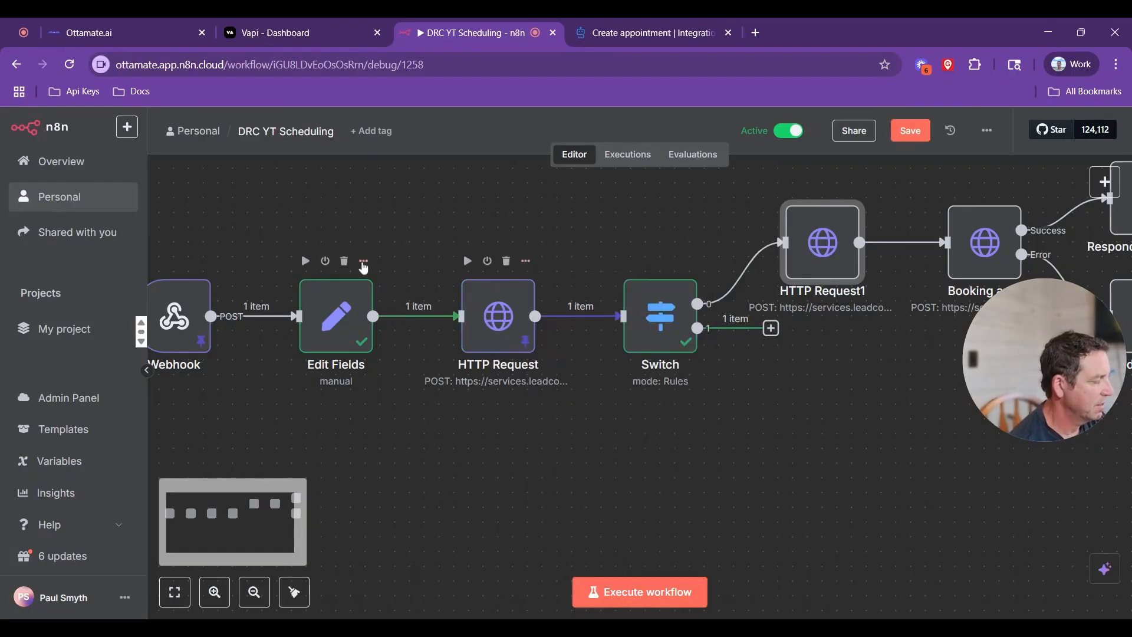
click(363, 262)
click(392, 373)
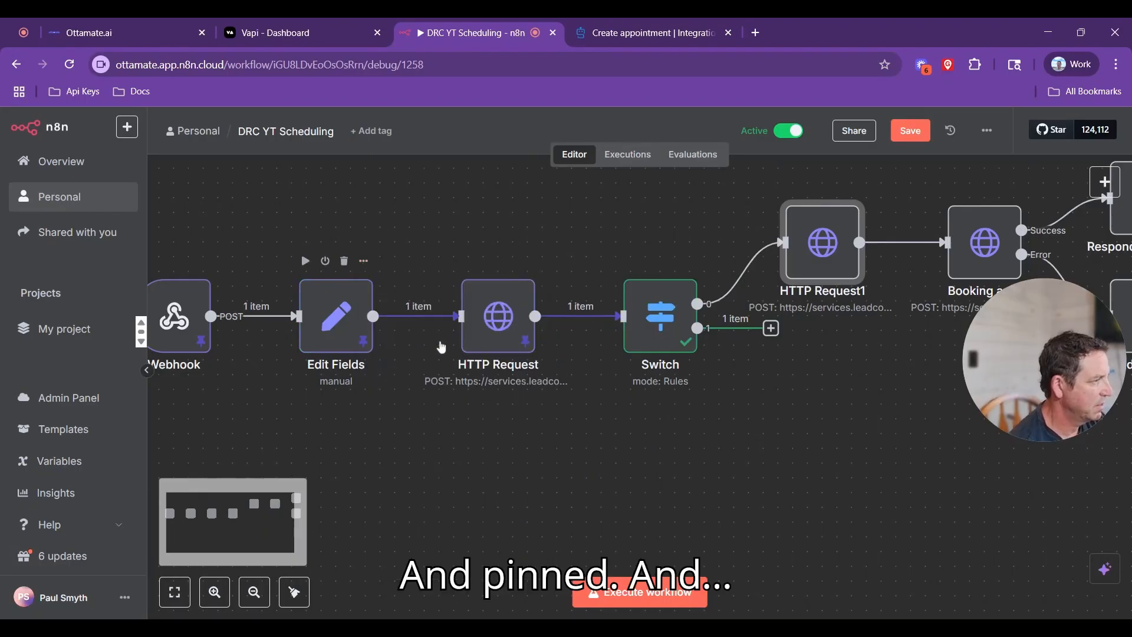
click(630, 263)
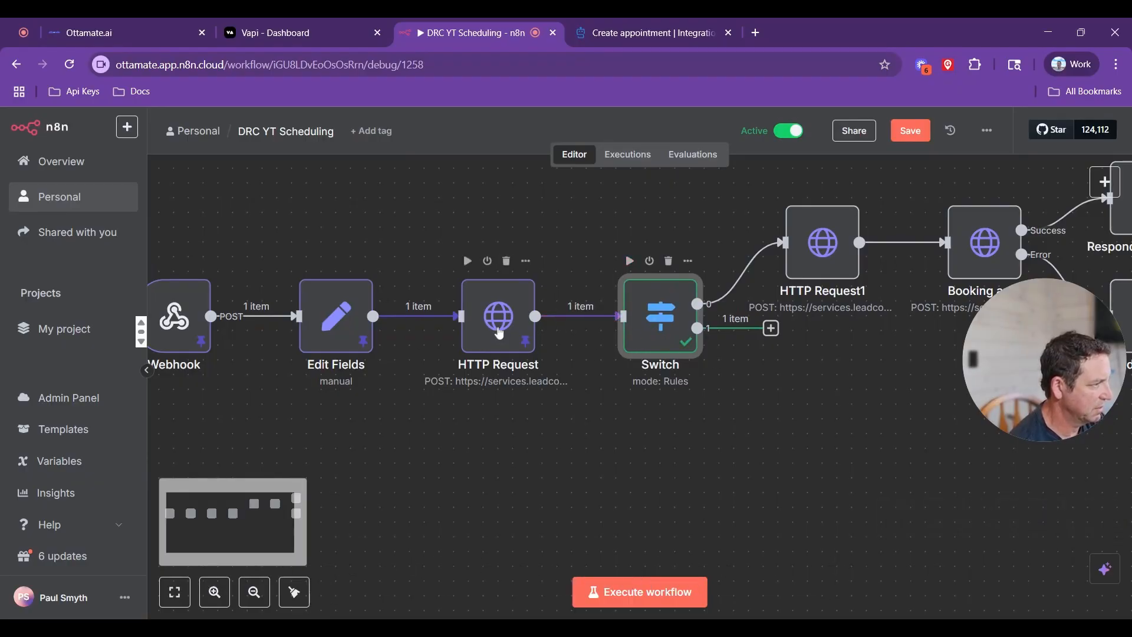
Step: Examine the pinned contacts search output of the HTTP Request node, and return to the canvas
double_click(498, 324)
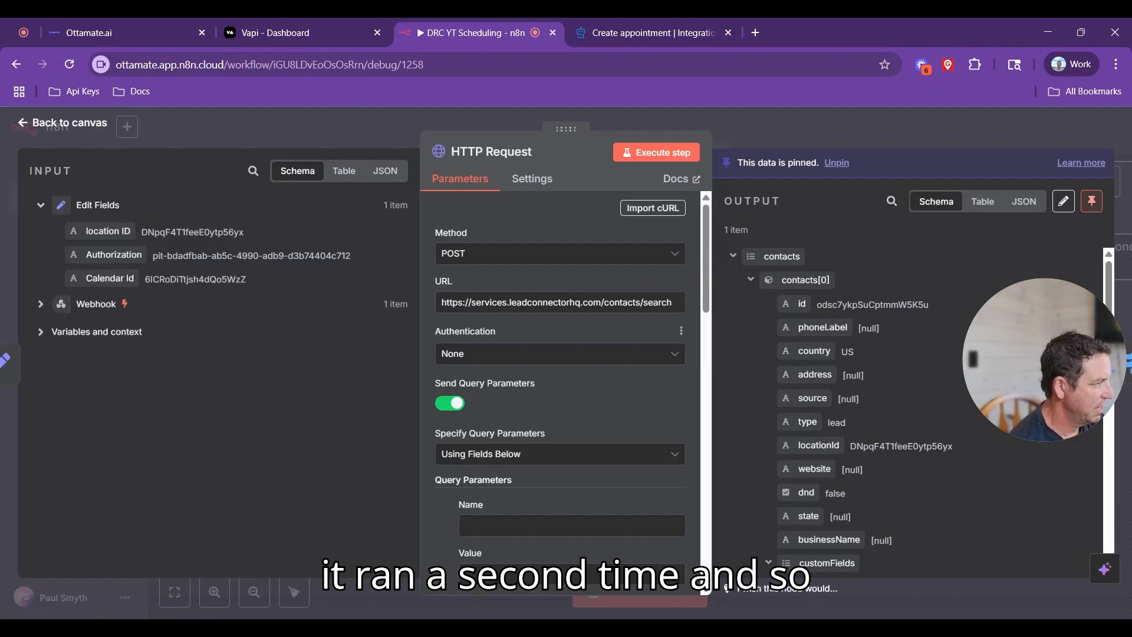
scroll(910, 370, down, 3)
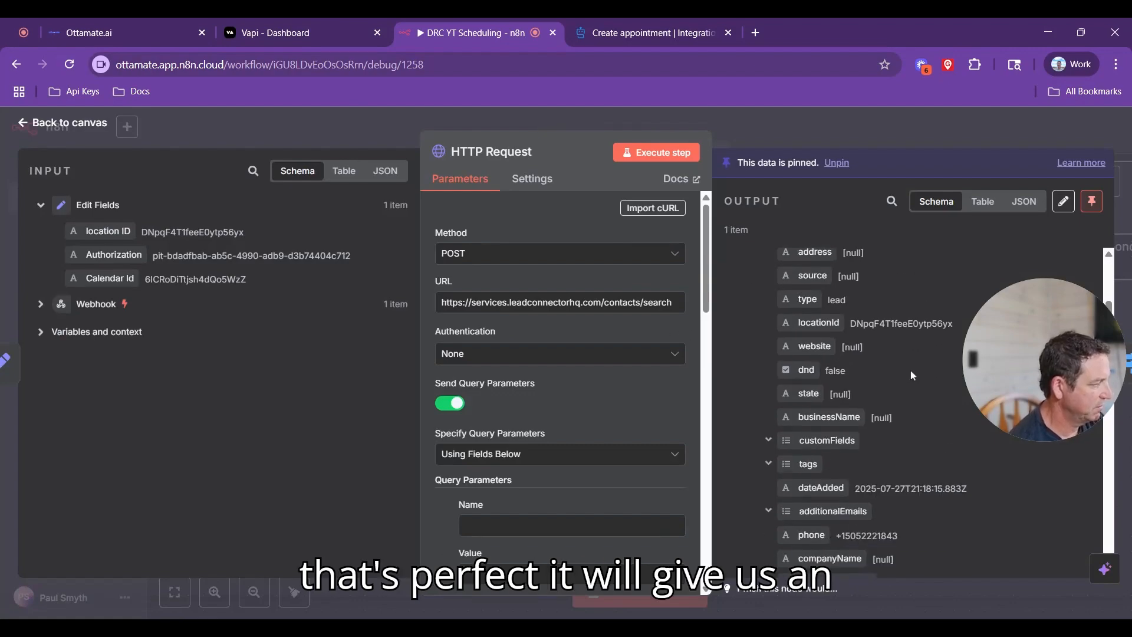
scroll(910, 370, up, 3)
click(733, 256)
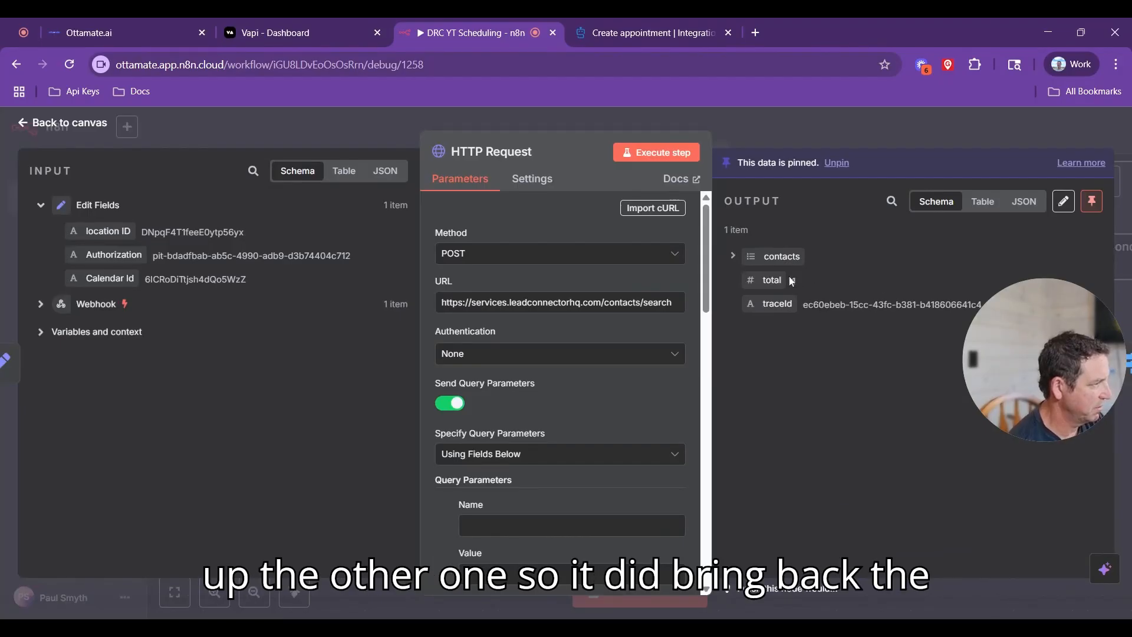
click(69, 124)
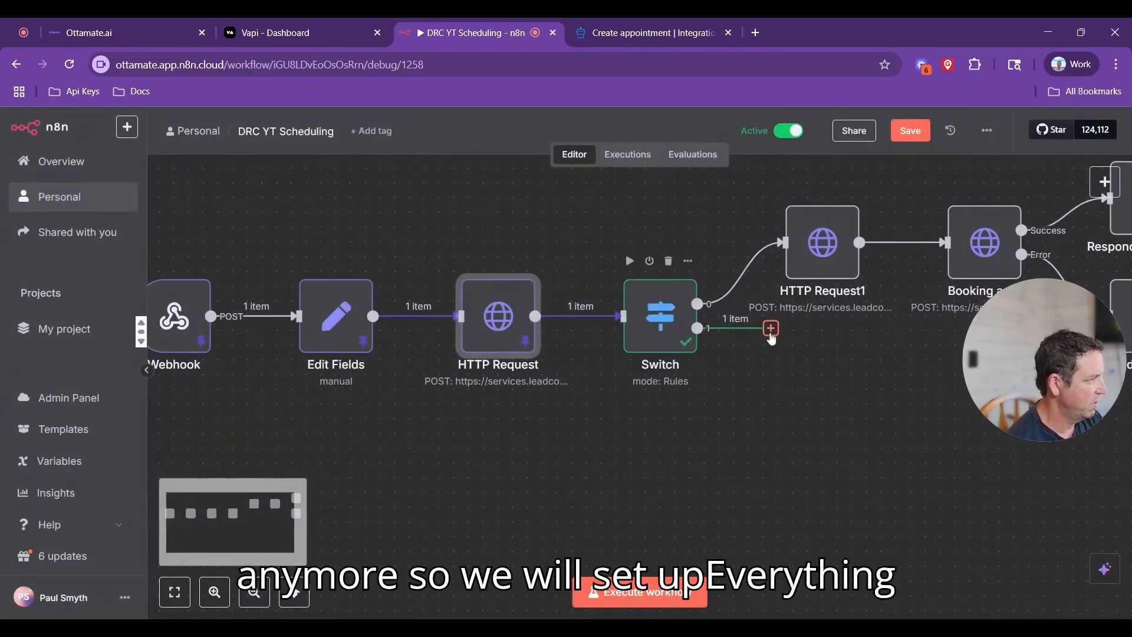
Step: Duplicate the Booking appt node, place the copy below HTTP Request1, and connect the Switch's output 1 to it
click(771, 329)
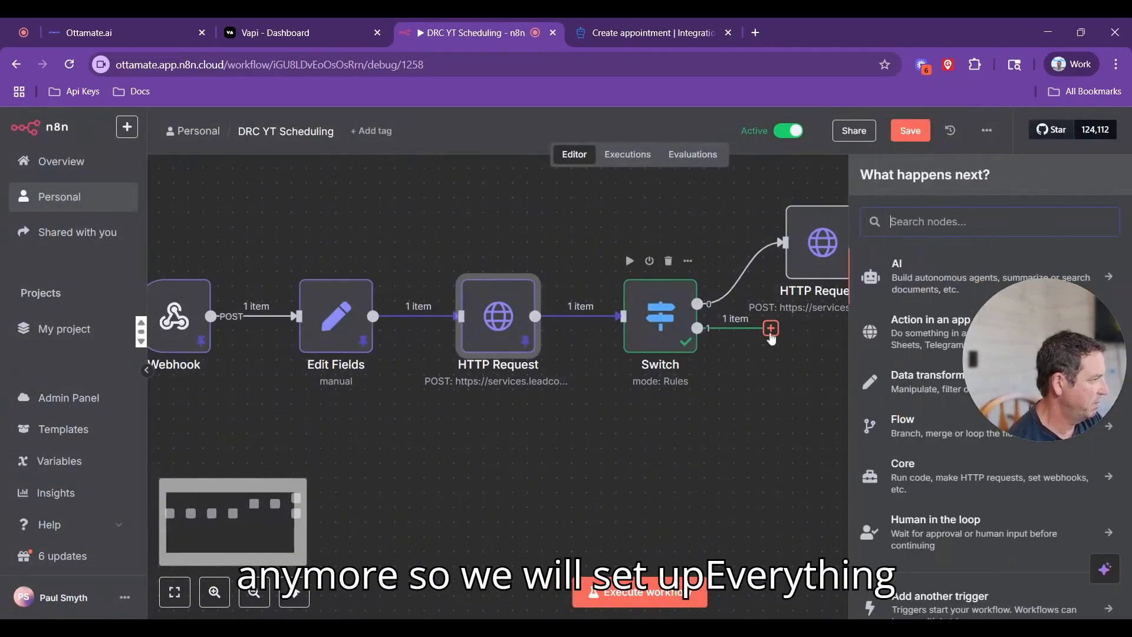
click(786, 398)
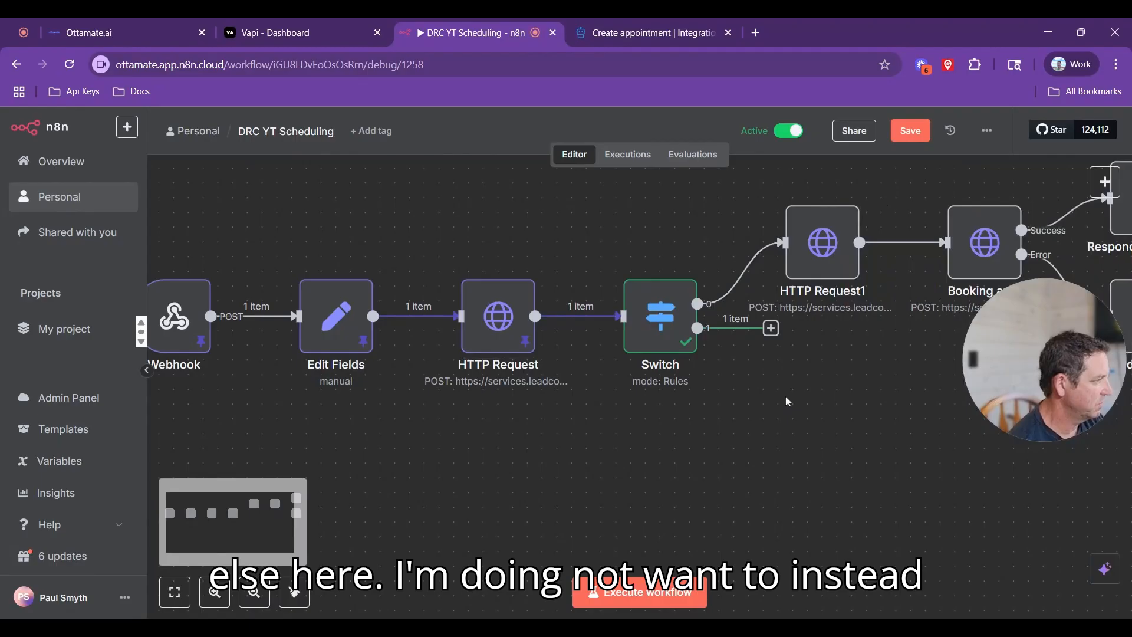
scroll(786, 398, right, 5)
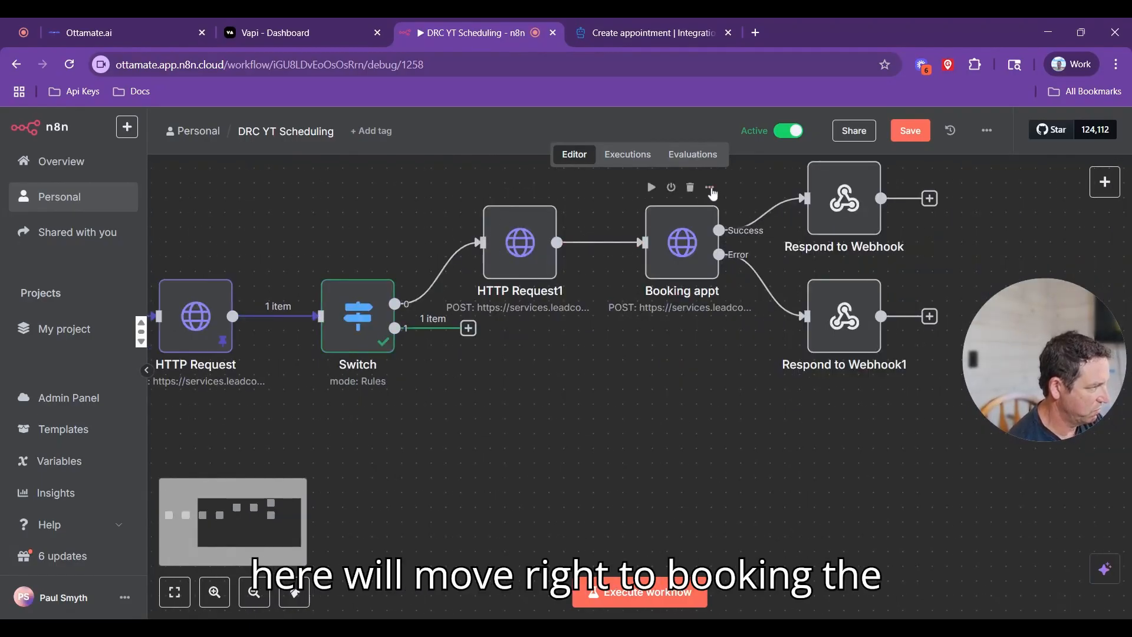
click(710, 187)
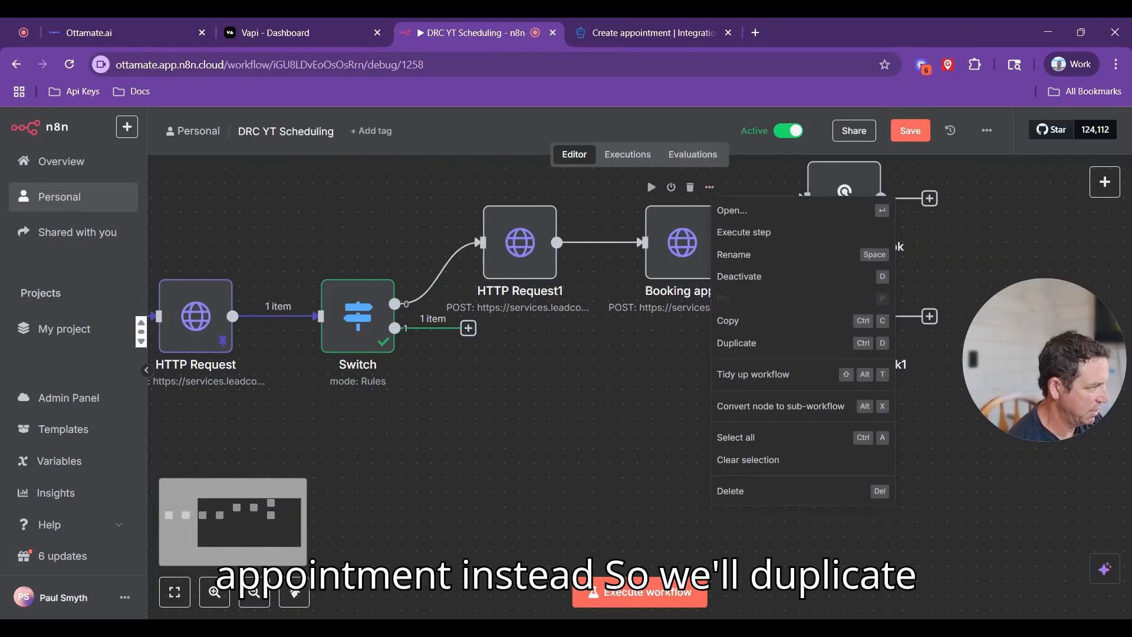
click(736, 342)
drag(518, 415, 547, 364)
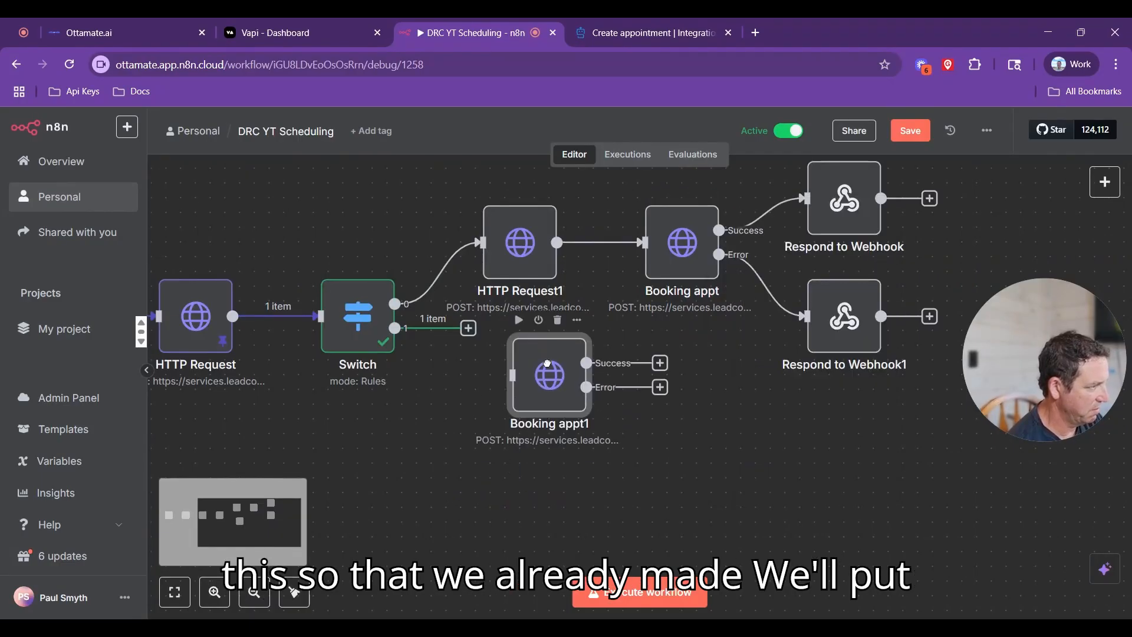
drag(395, 328, 510, 374)
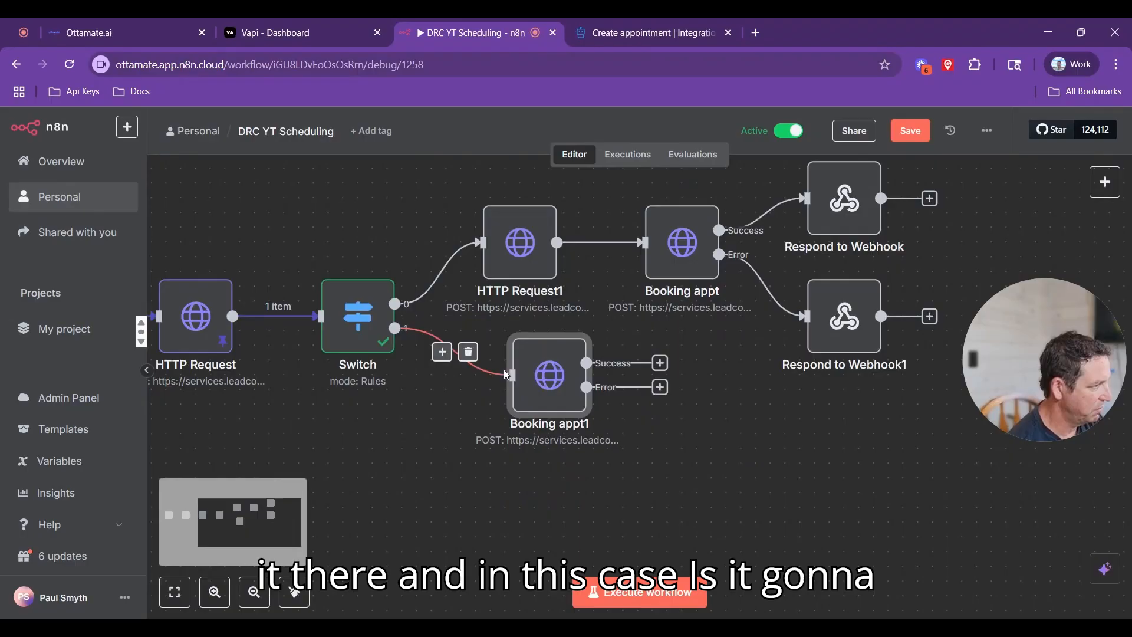
Step: Replace the contactId value in Booking appt1 with the first contact's id from the Switch input, {{ $json.contacts[0].id }}
double_click(547, 377)
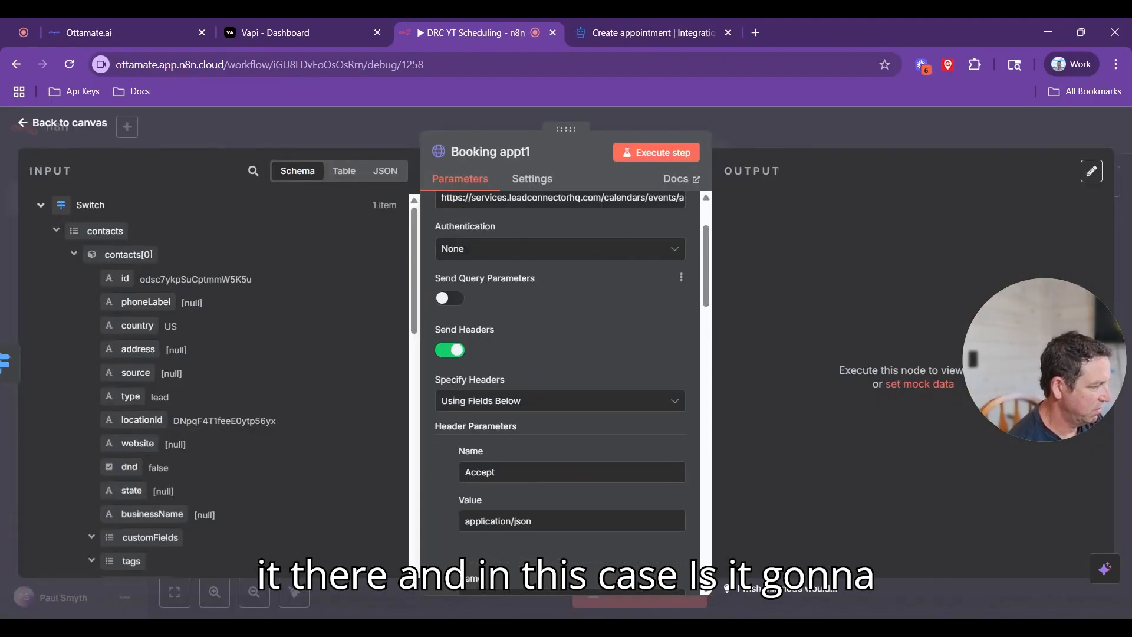
scroll(547, 377, down, 6)
scroll(547, 377, down, 8)
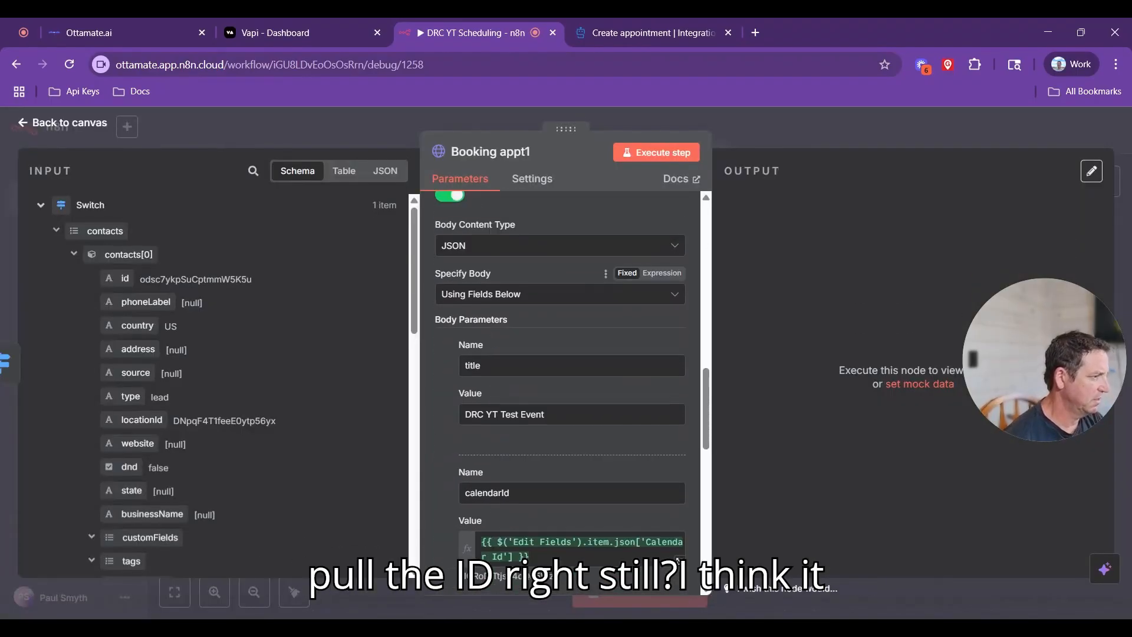
scroll(547, 377, down, 1)
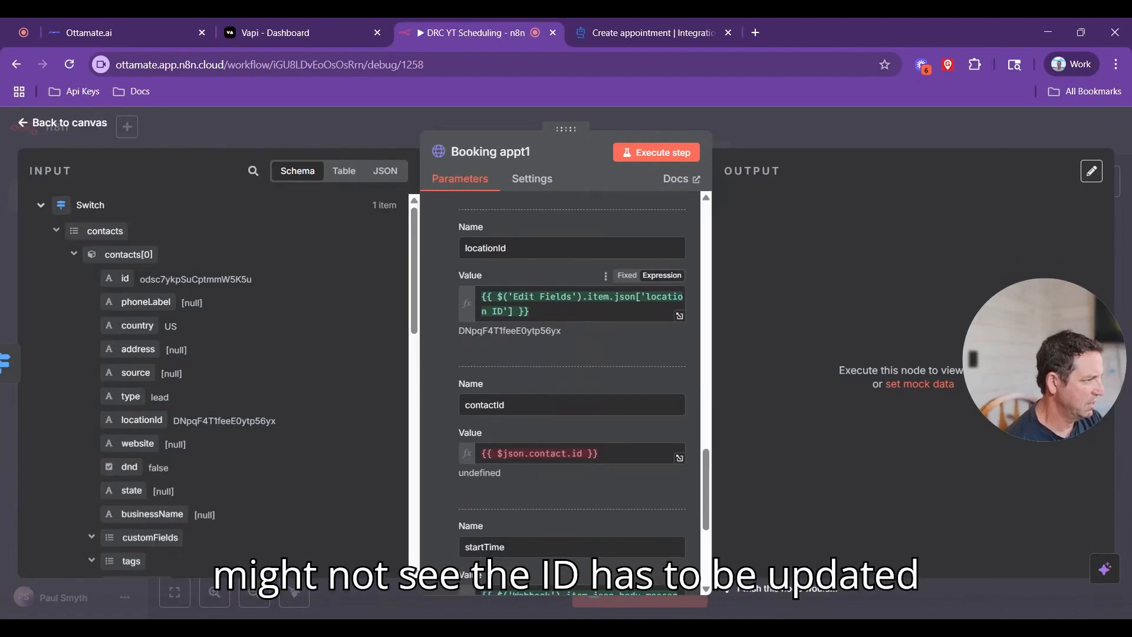
click(547, 454)
key(ctrl+a)
key(BackSpace)
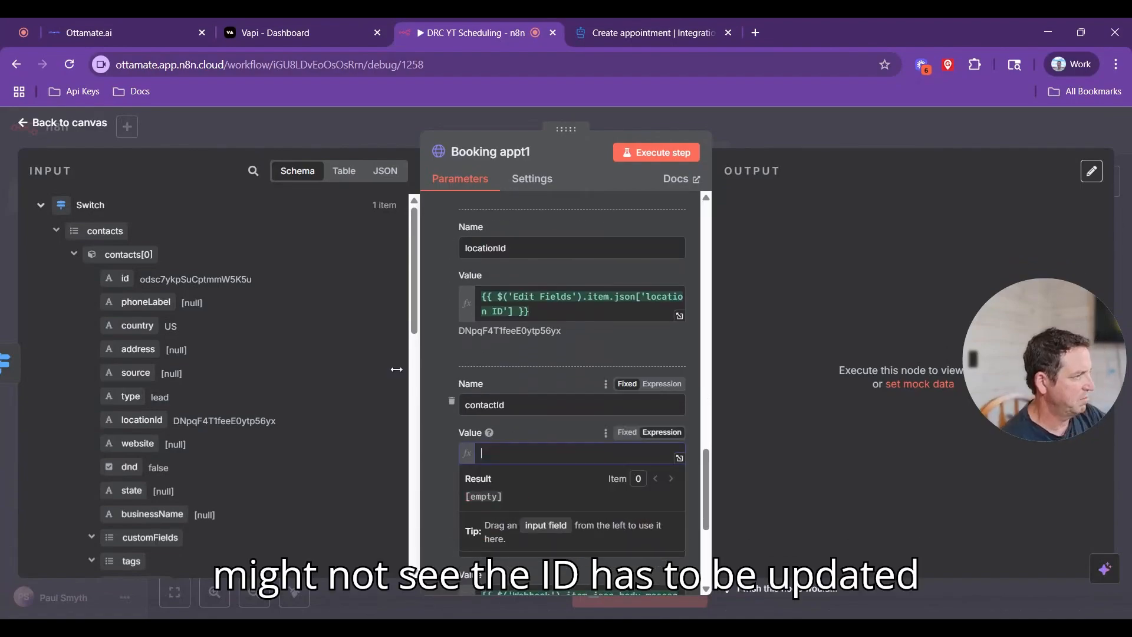
drag(124, 280, 518, 446)
click(434, 441)
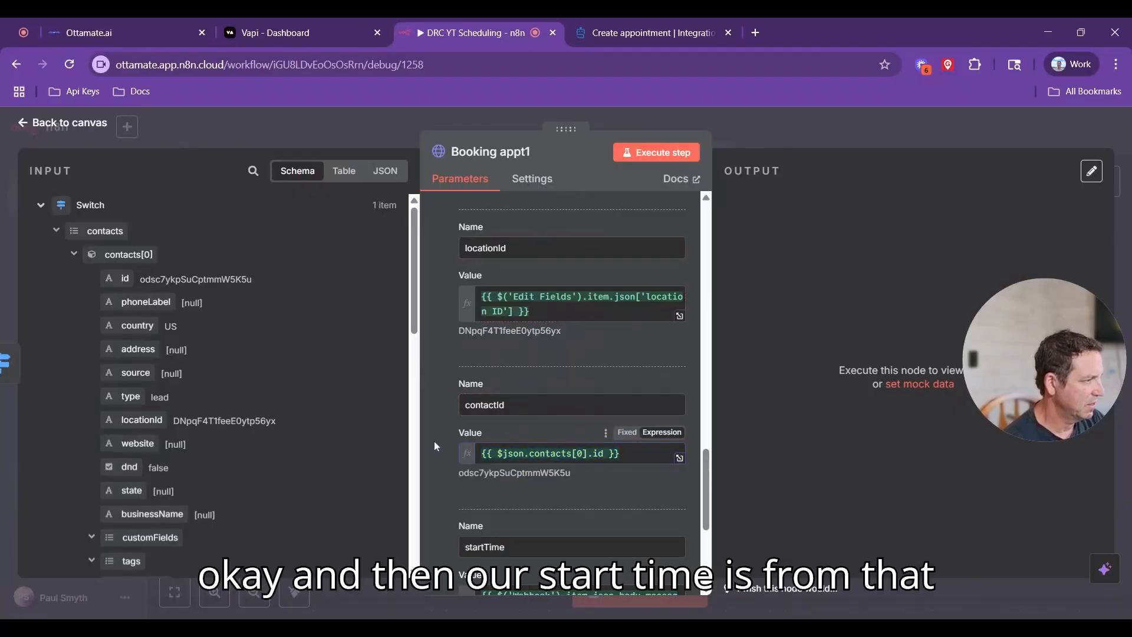
Step: Check the startTime expression and the other parameters of Booking appt1, and execute the node
scroll(434, 441, down, 2)
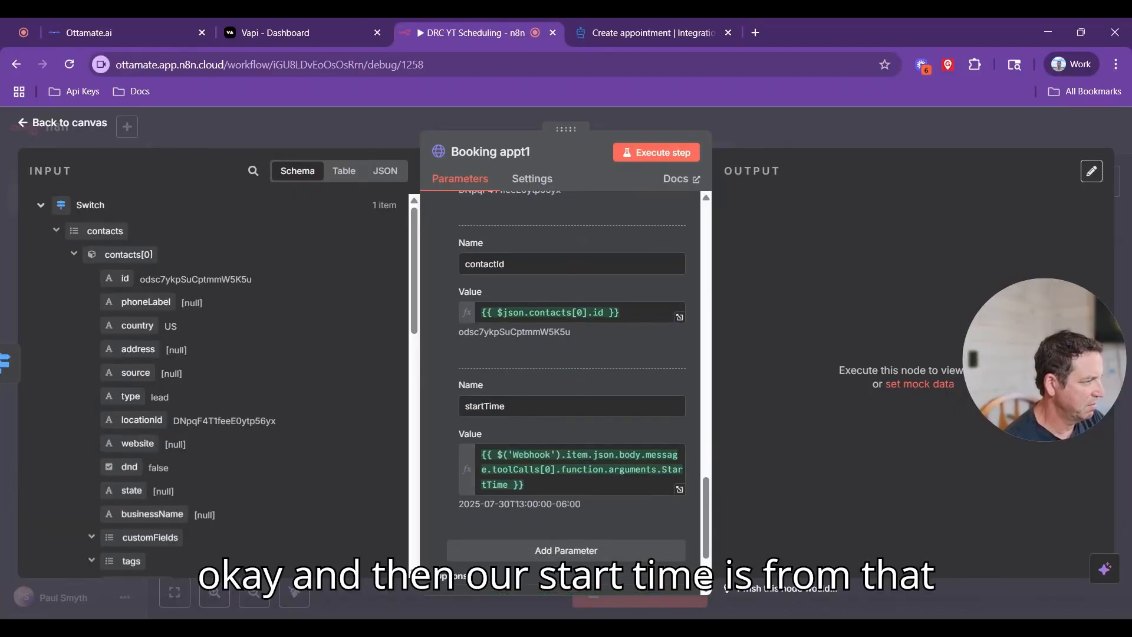
scroll(432, 359, down, 5)
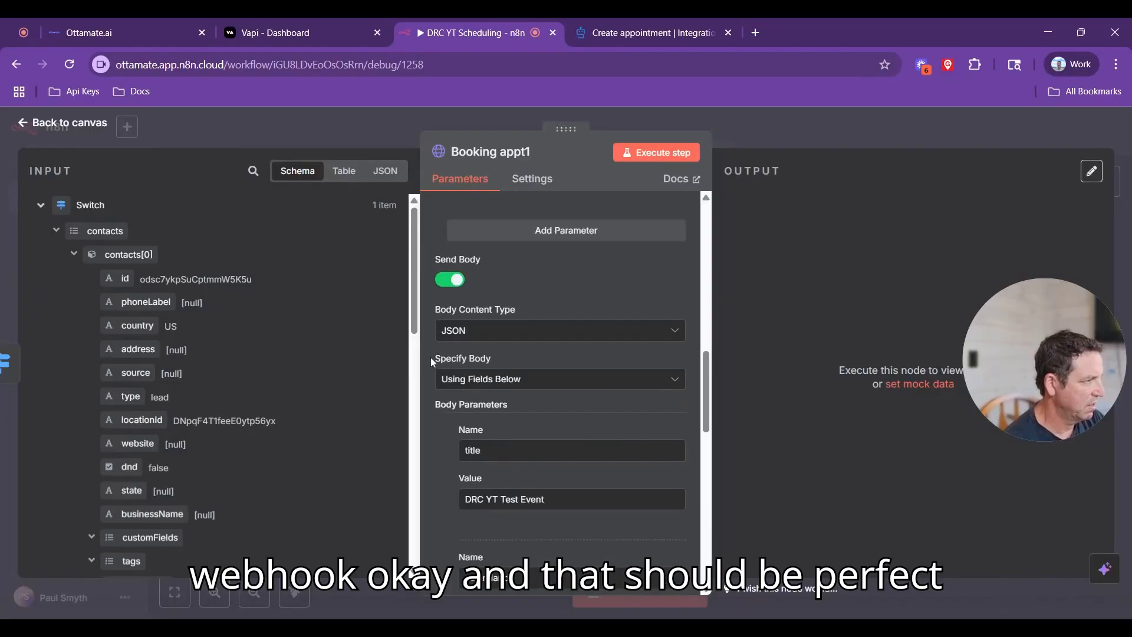
scroll(432, 361, up, 10)
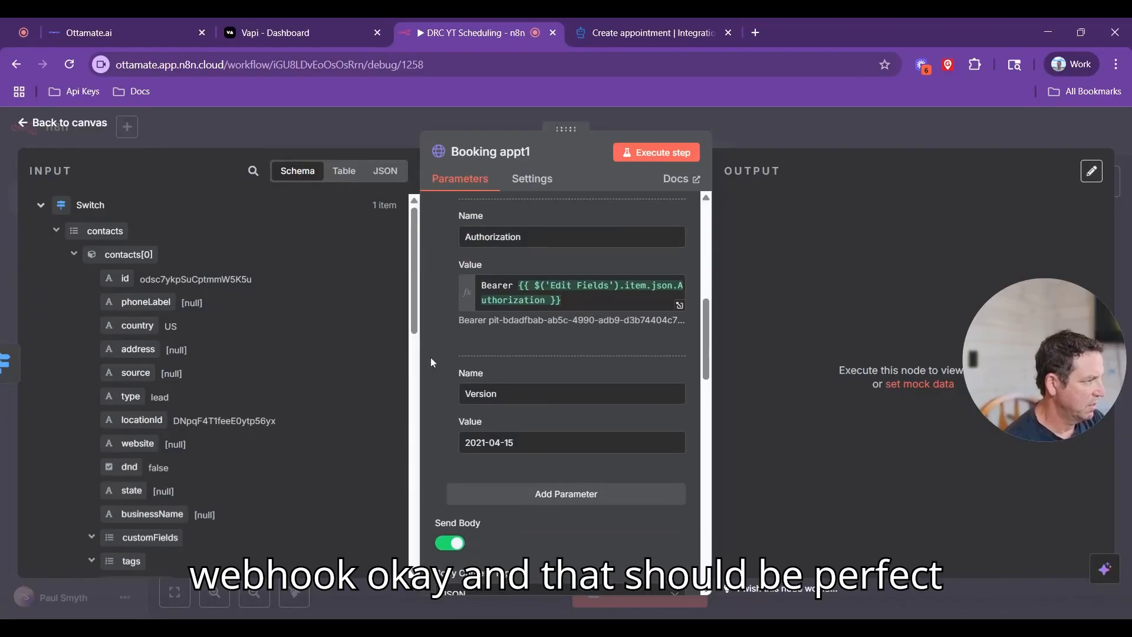
click(682, 159)
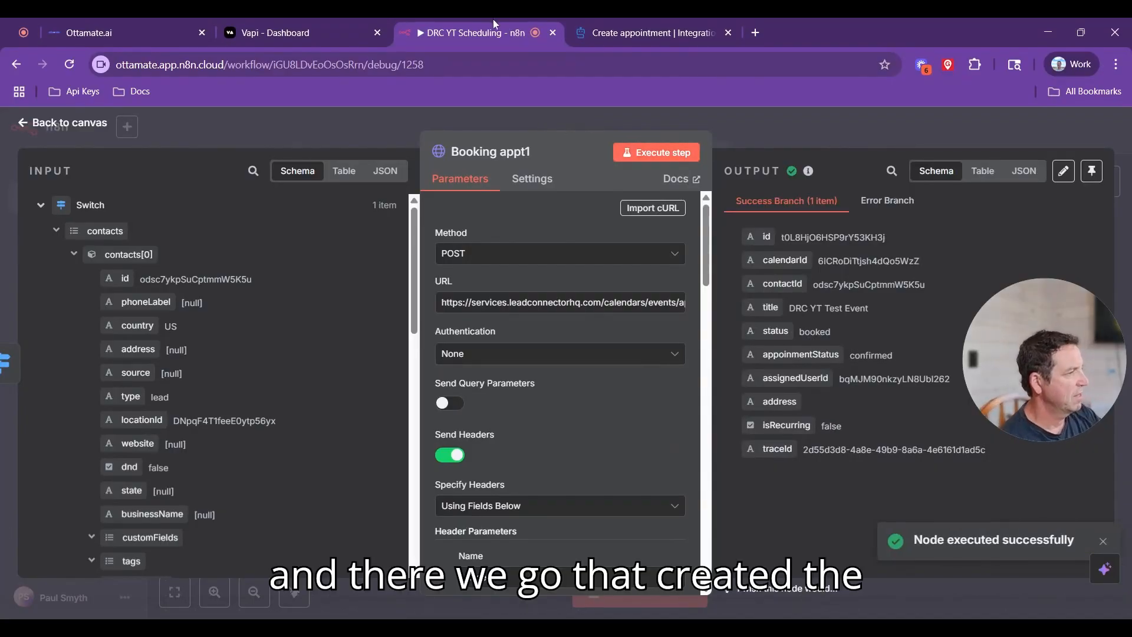
Step: Switch to the Ottamate.ai calendar and look through the July 27 – August 2 week for the new appointment
click(134, 37)
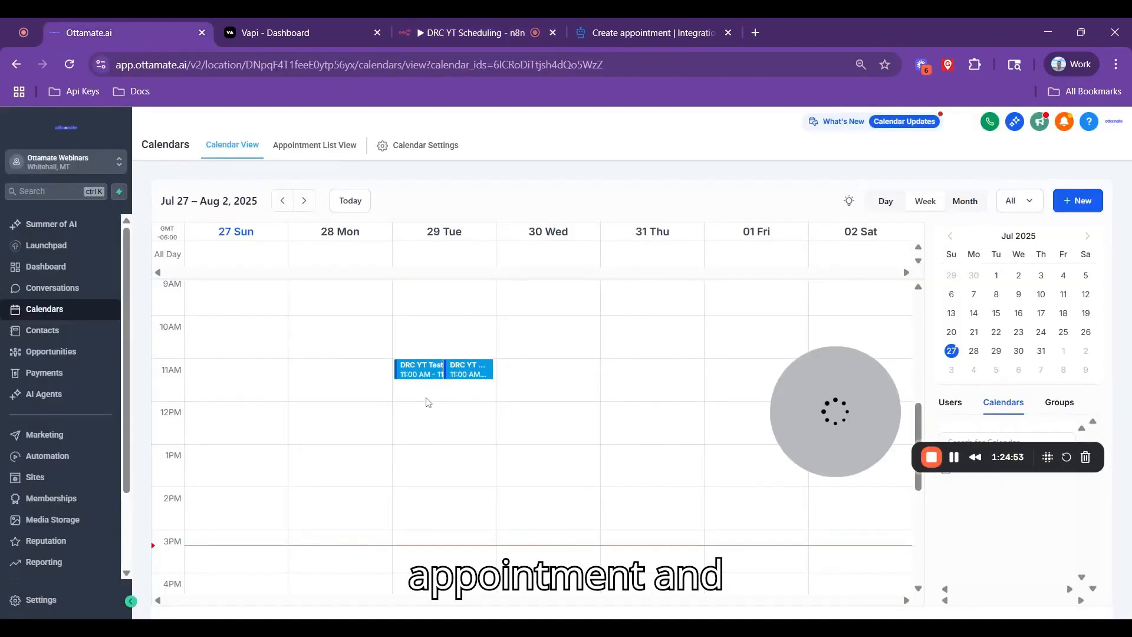
scroll(564, 461, up, 5)
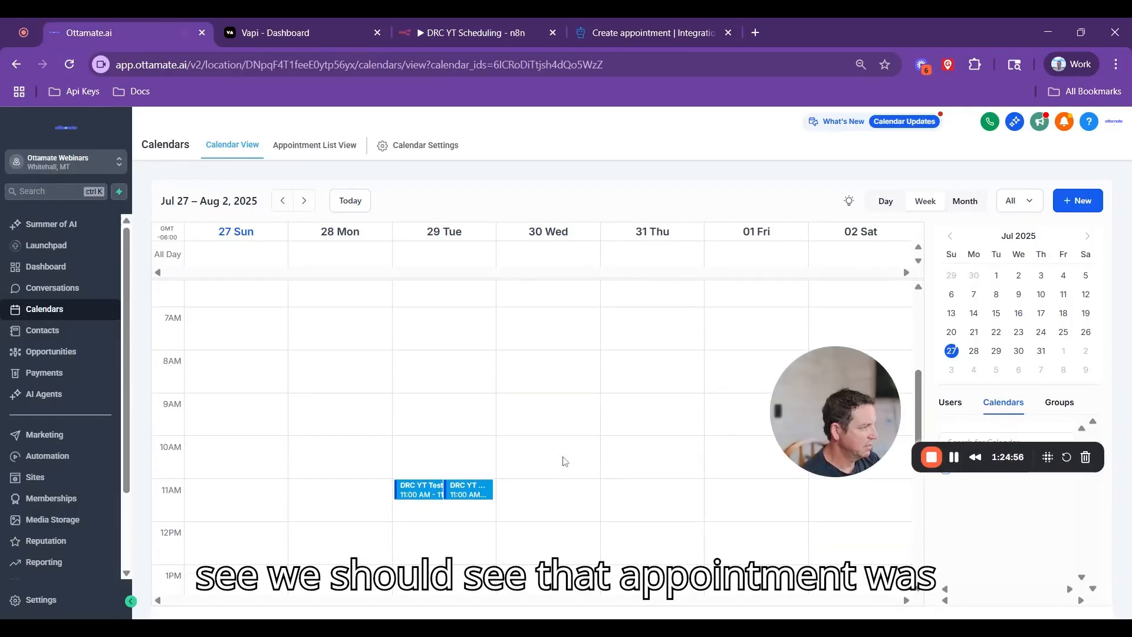
scroll(564, 461, down, 7)
scroll(534, 436, up, 7)
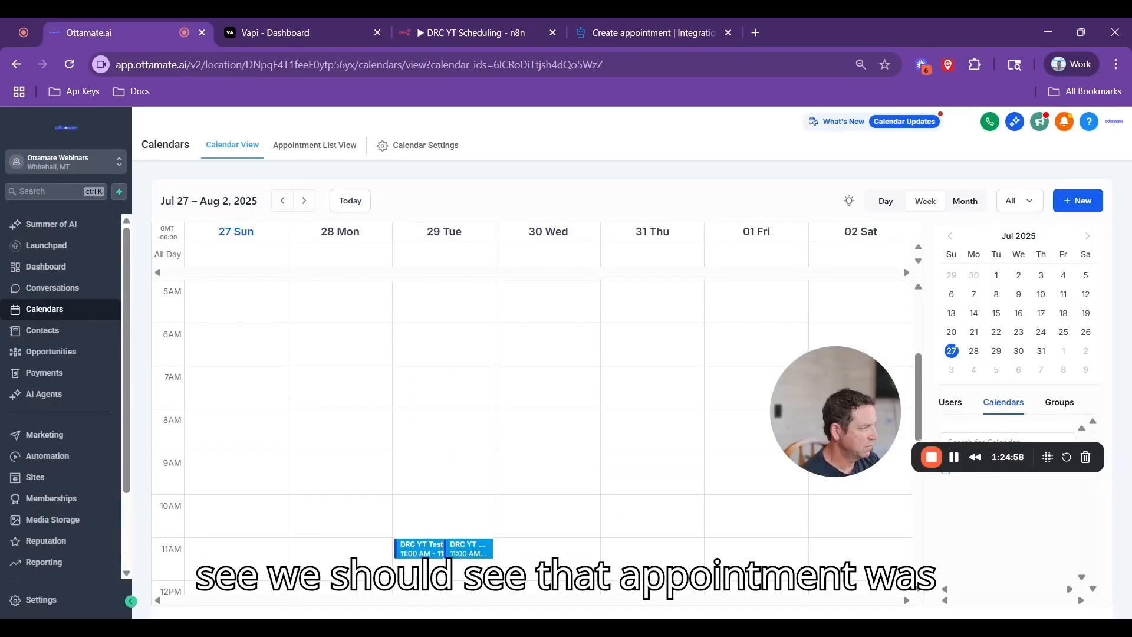
scroll(534, 436, down, 10)
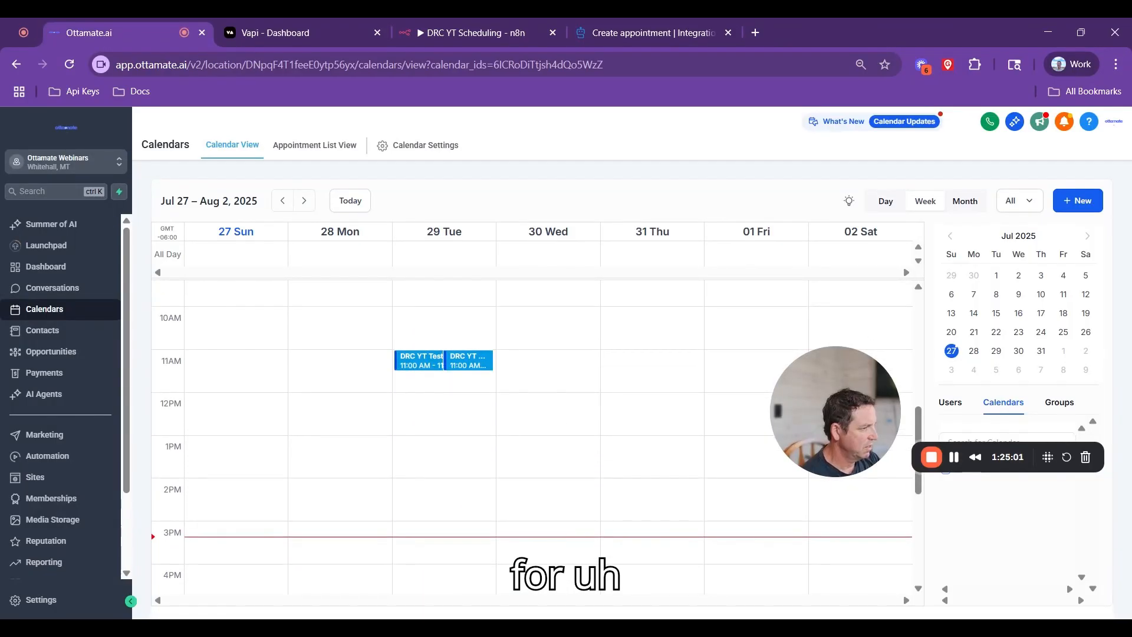
scroll(534, 436, up, 4)
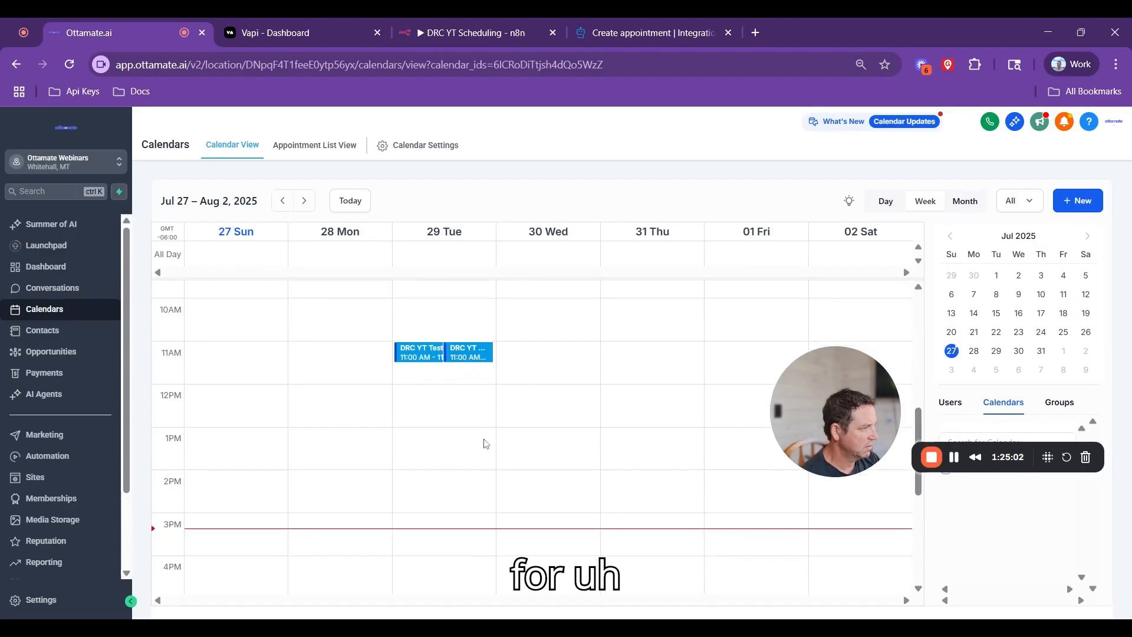
Step: Reload the calendar and open the details of the Wednesday, July 30, 1:00 PM DRC YT Test Event
click(71, 64)
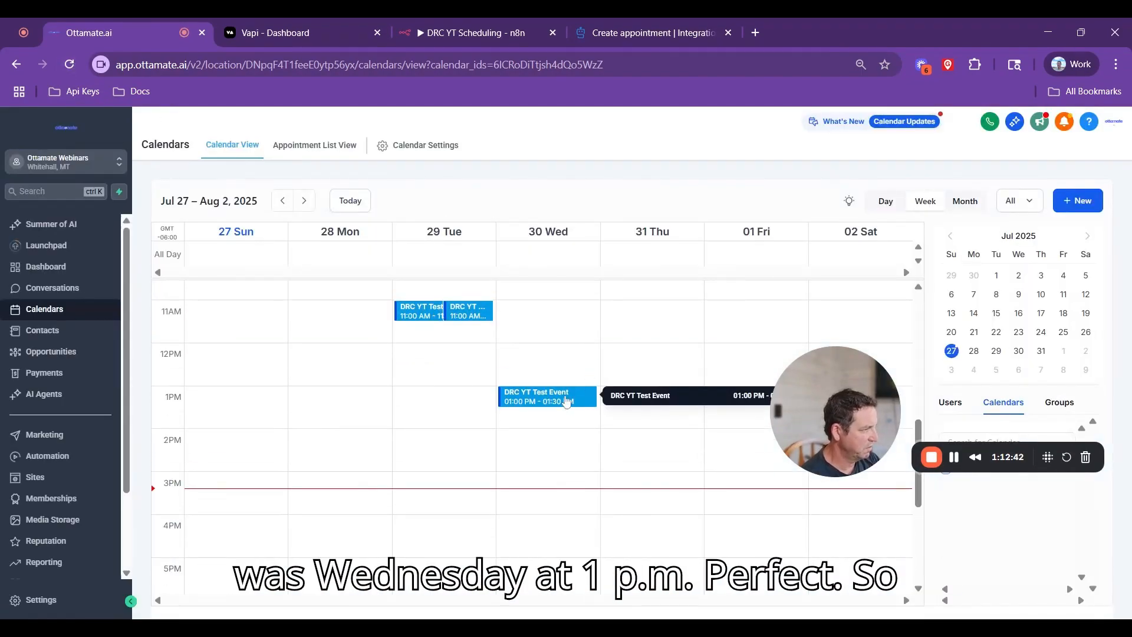
click(565, 402)
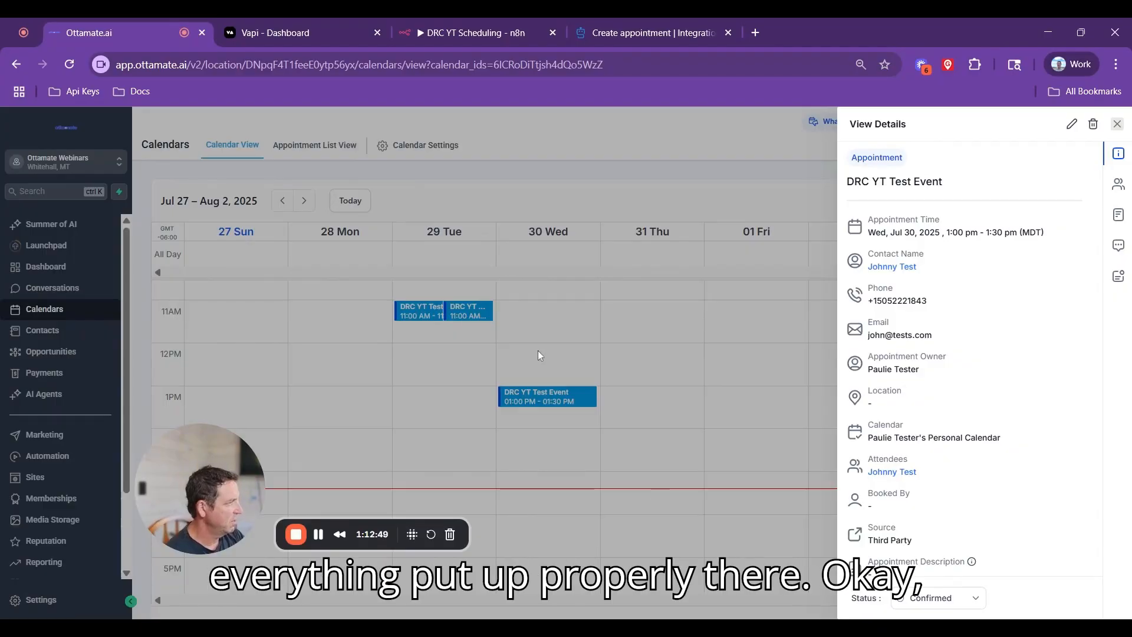
Step: Return to the n8n workflow canvas, duplicate Respond to Webhook below Respond to Webhook1, and connect Booking appt1's Success output to the copy
click(471, 33)
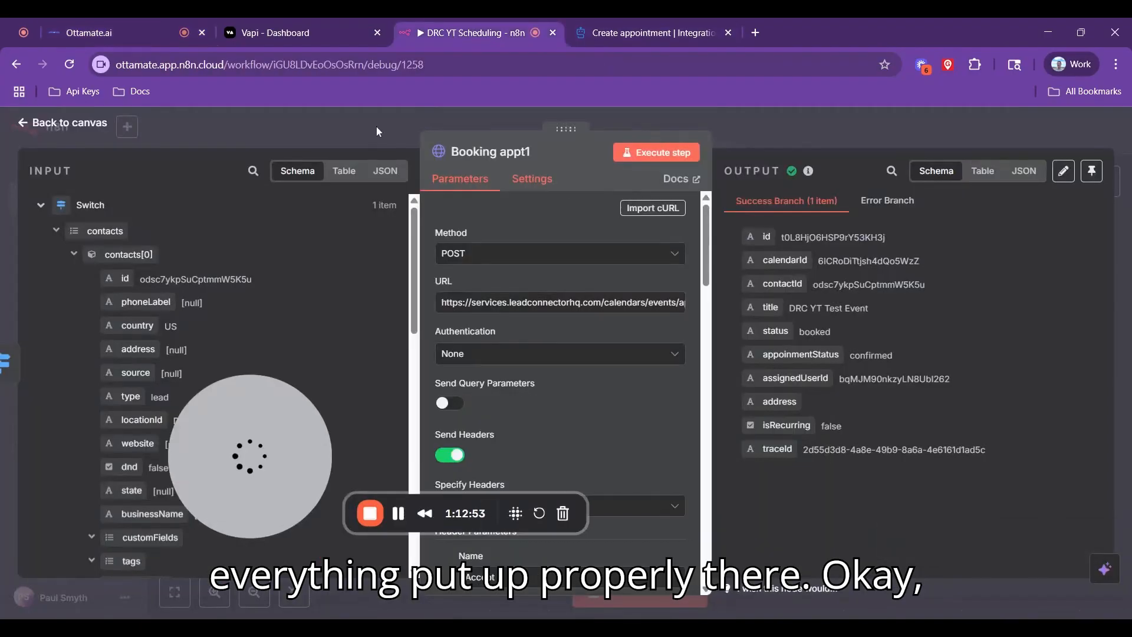
click(97, 124)
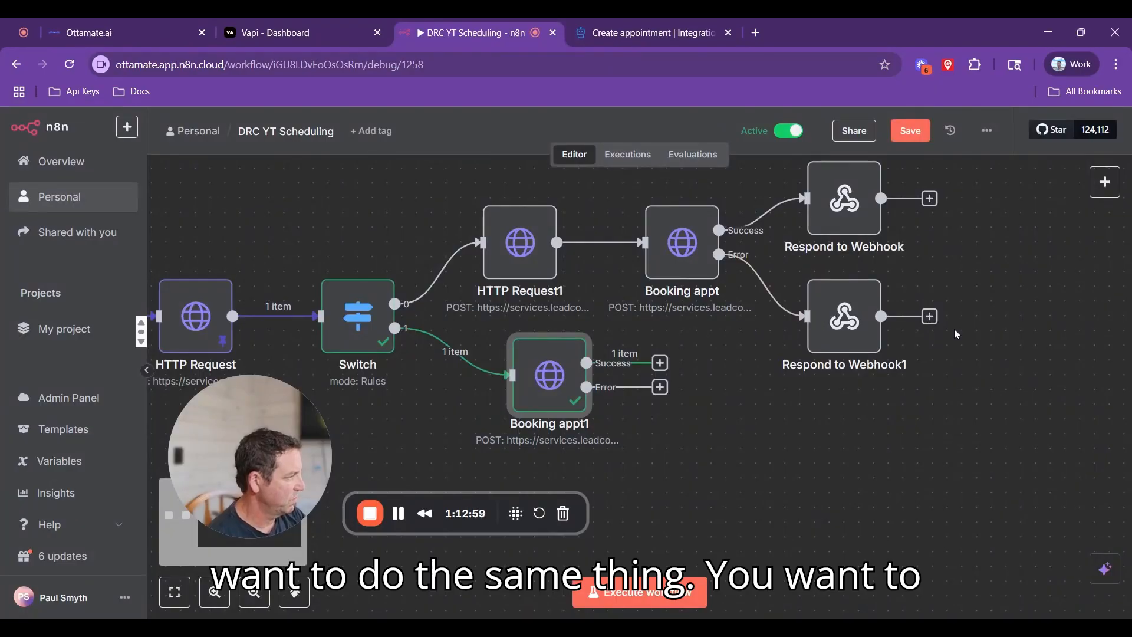
scroll(861, 189, up, 2)
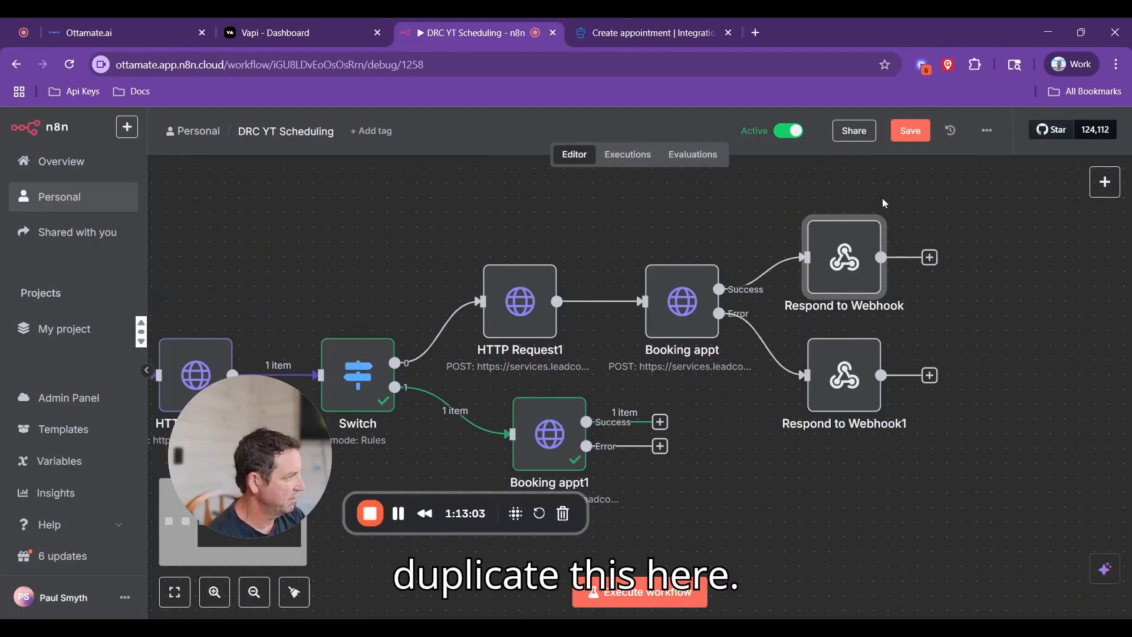
click(872, 202)
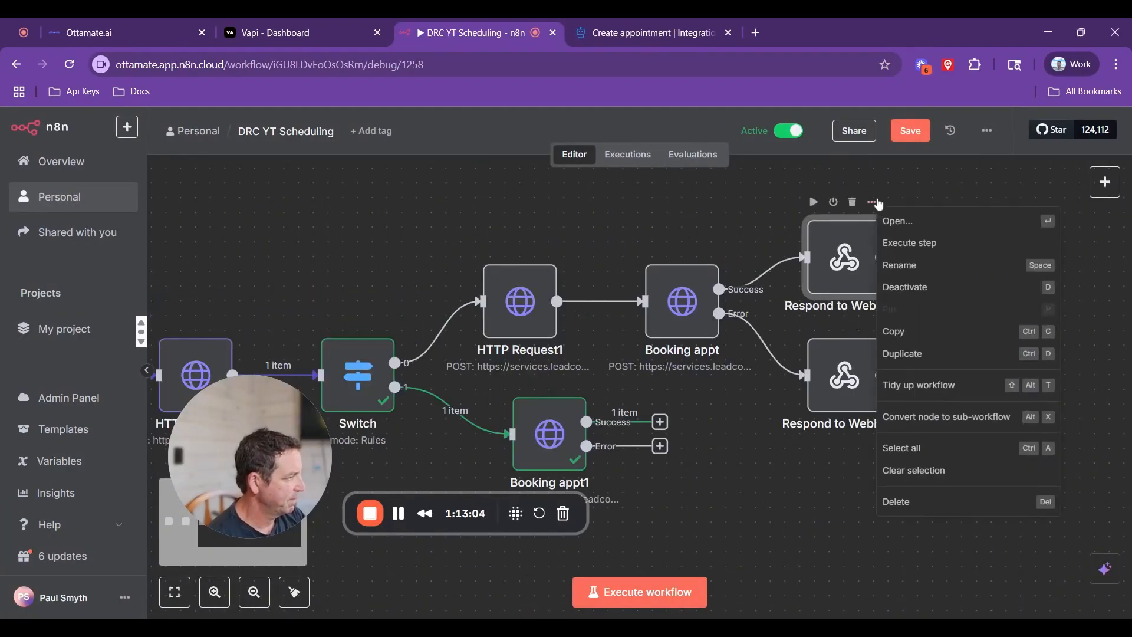
click(918, 355)
drag(930, 313, 782, 502)
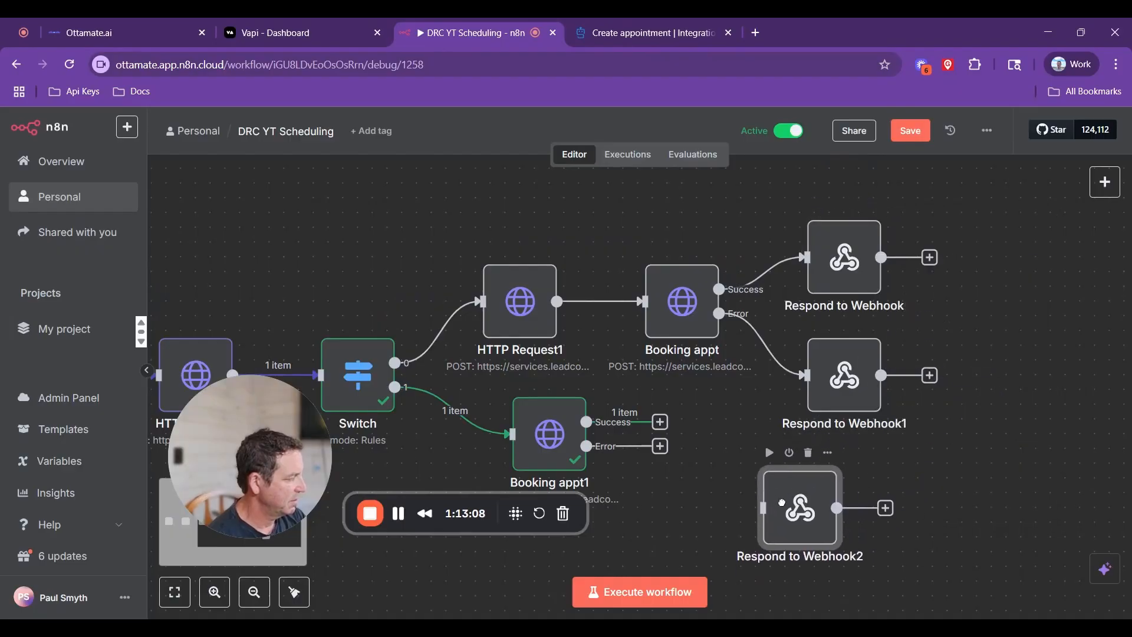
drag(660, 421, 762, 507)
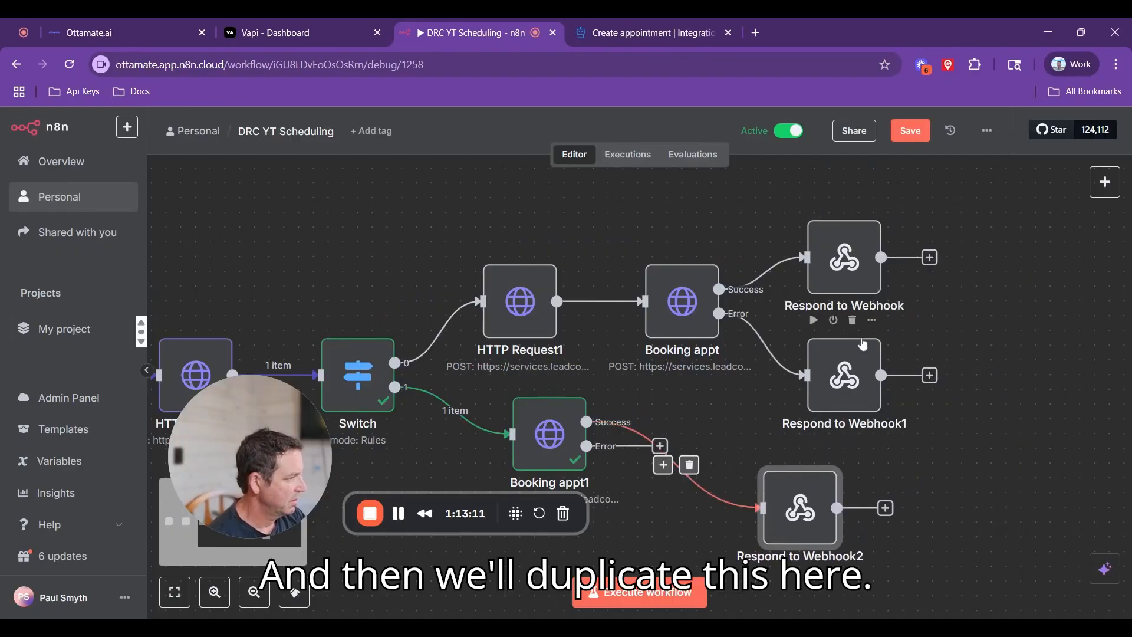
Step: Duplicate Respond to Webhook1, connect Booking appt1's Error output to the copy, and arrange both new response nodes beside Booking appt1
click(873, 321)
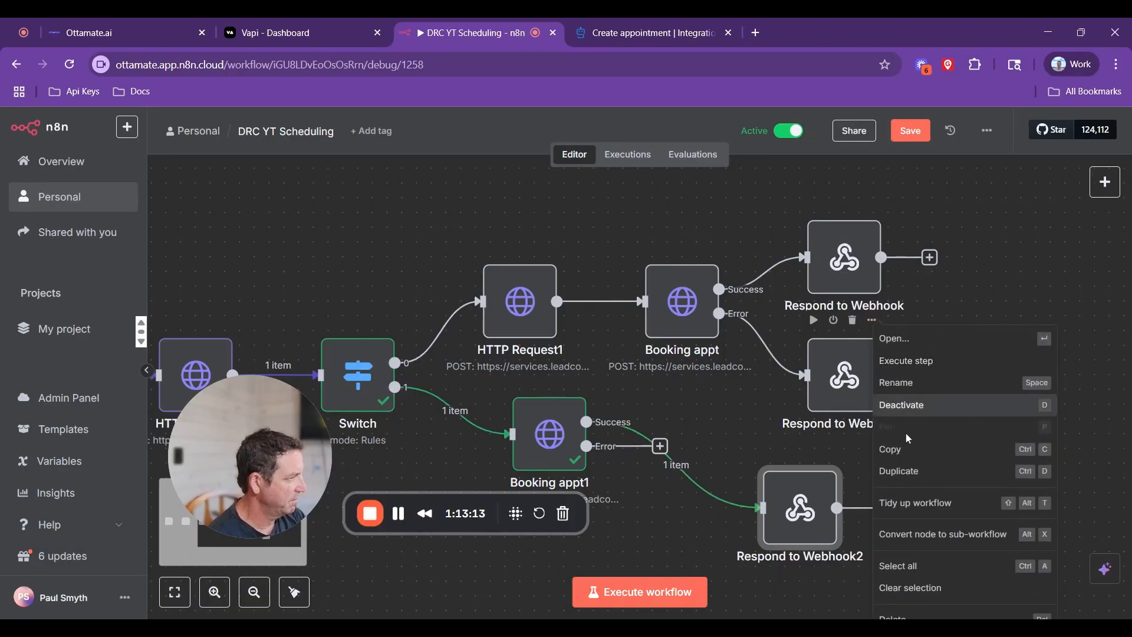
click(909, 469)
drag(931, 301, 785, 435)
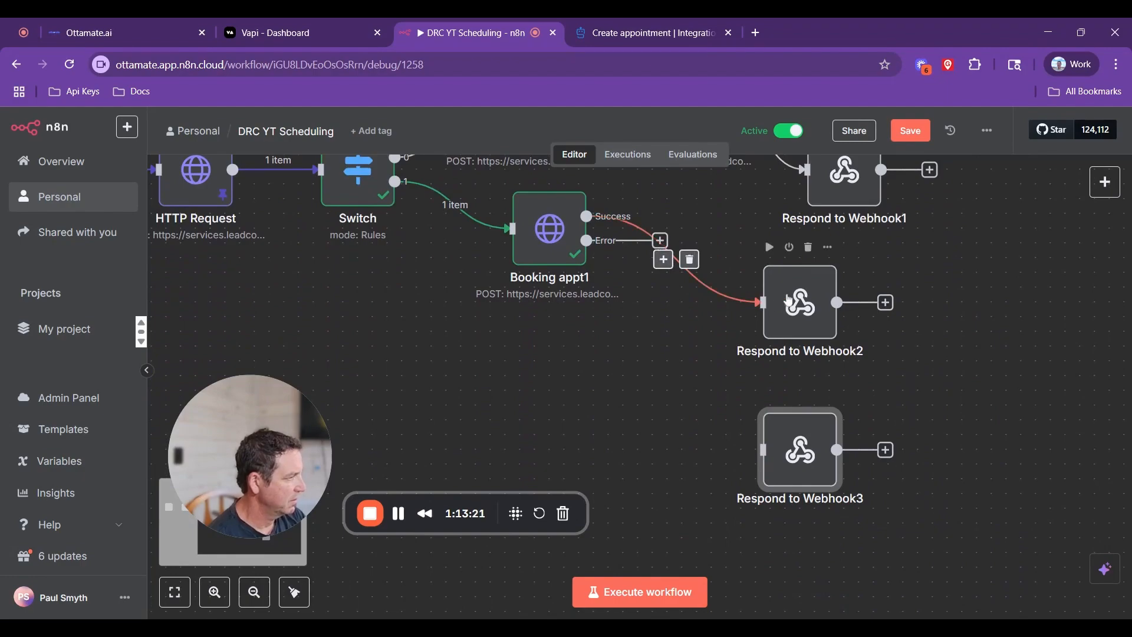
drag(787, 299, 803, 255)
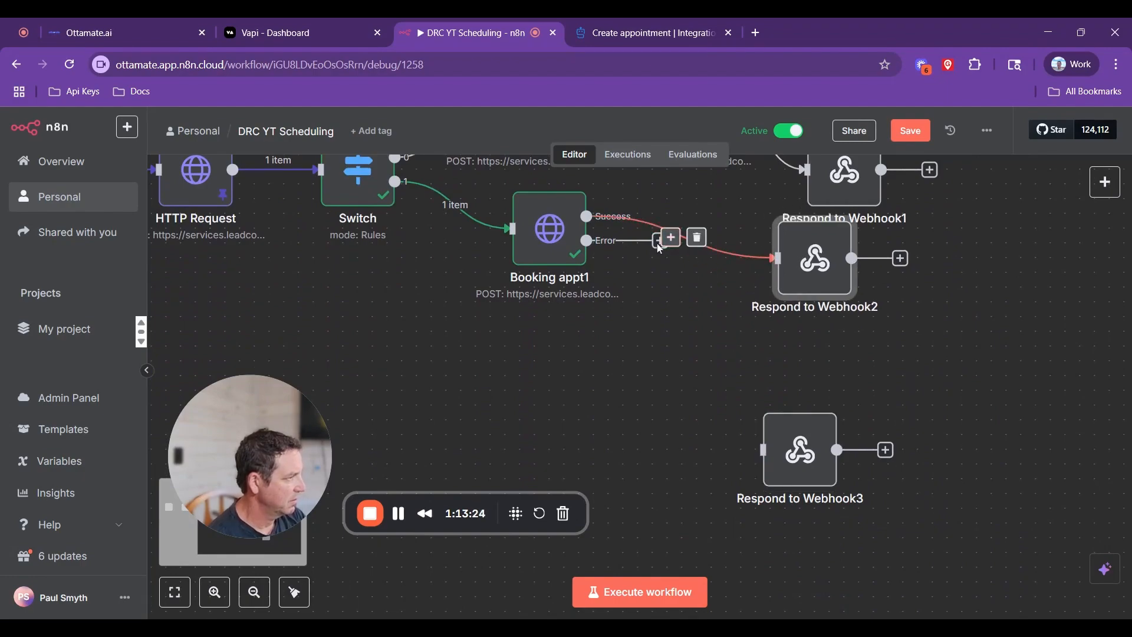
drag(659, 248, 756, 361)
drag(784, 279, 684, 277)
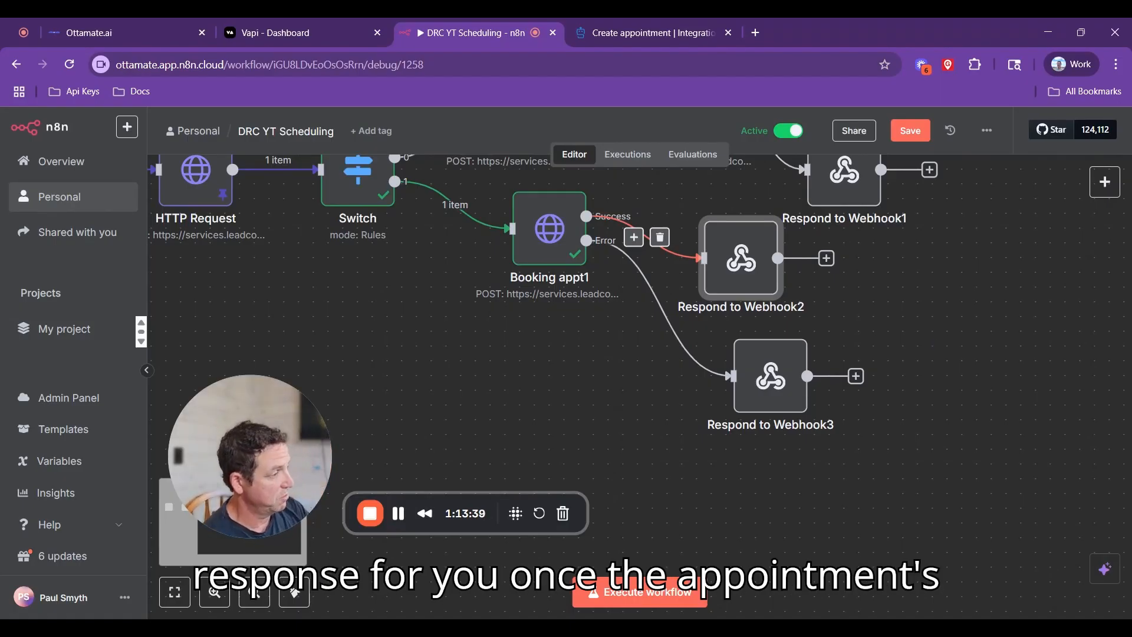
scroll(431, 369, up, 3)
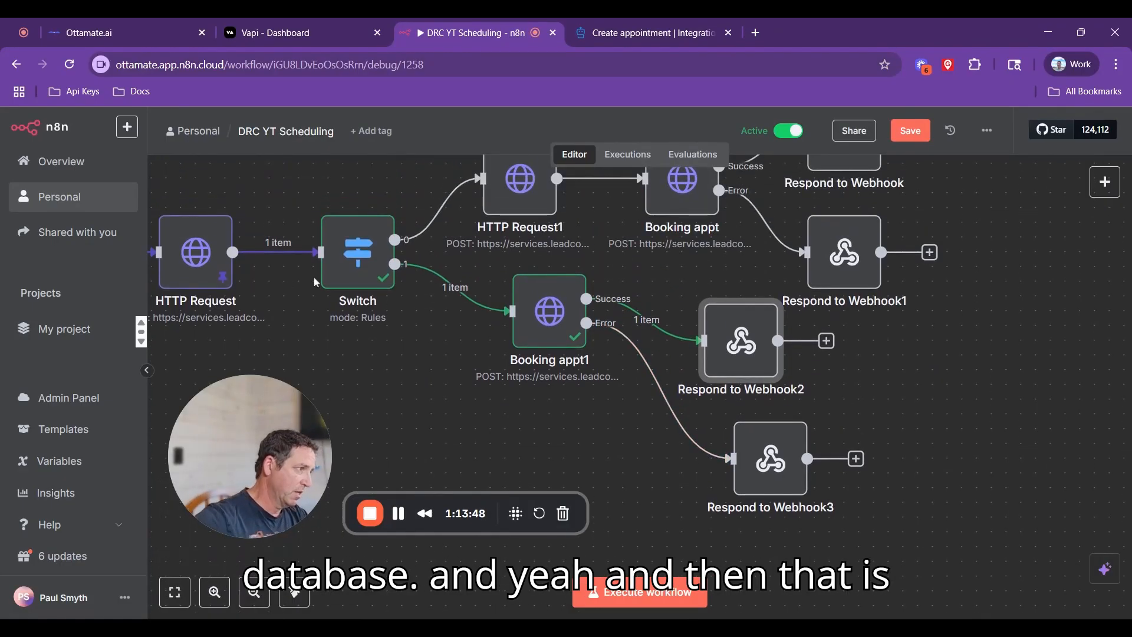
scroll(316, 283, up, 3)
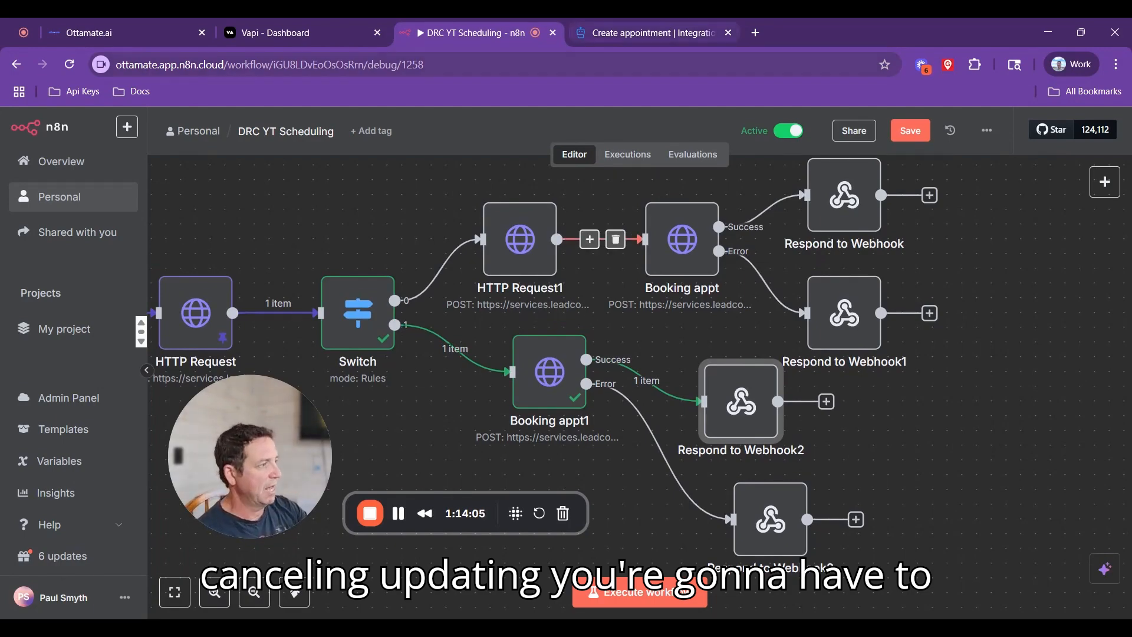
Step: Switch to the HighLevel API docs, open Update Appointment, copy its cURL request sample, and review the required path parameters and headers
click(645, 33)
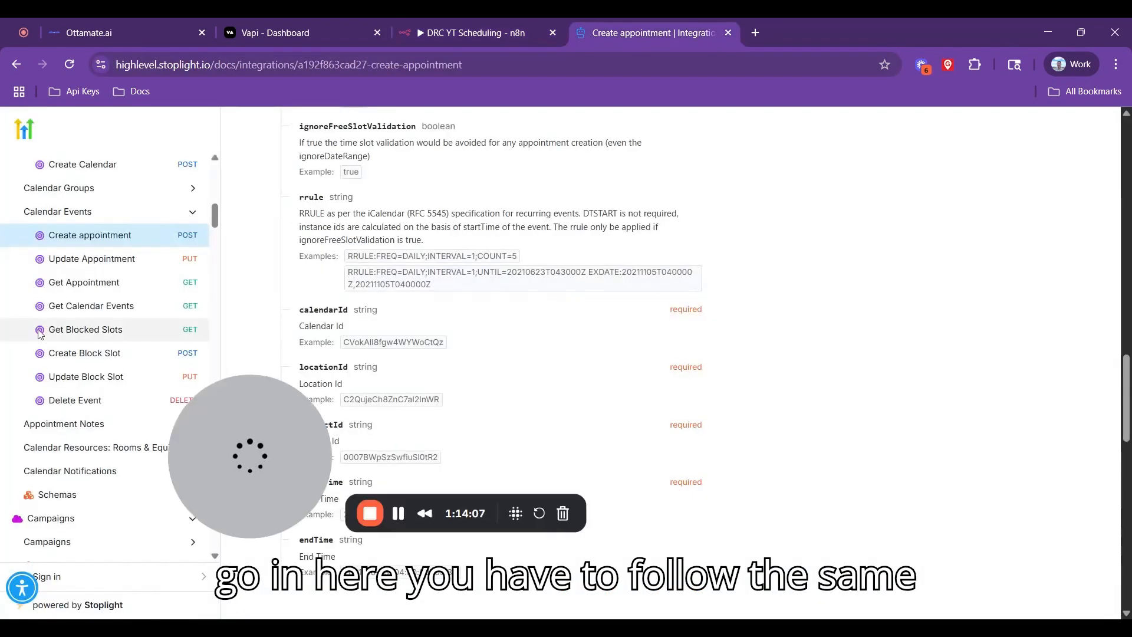
click(123, 259)
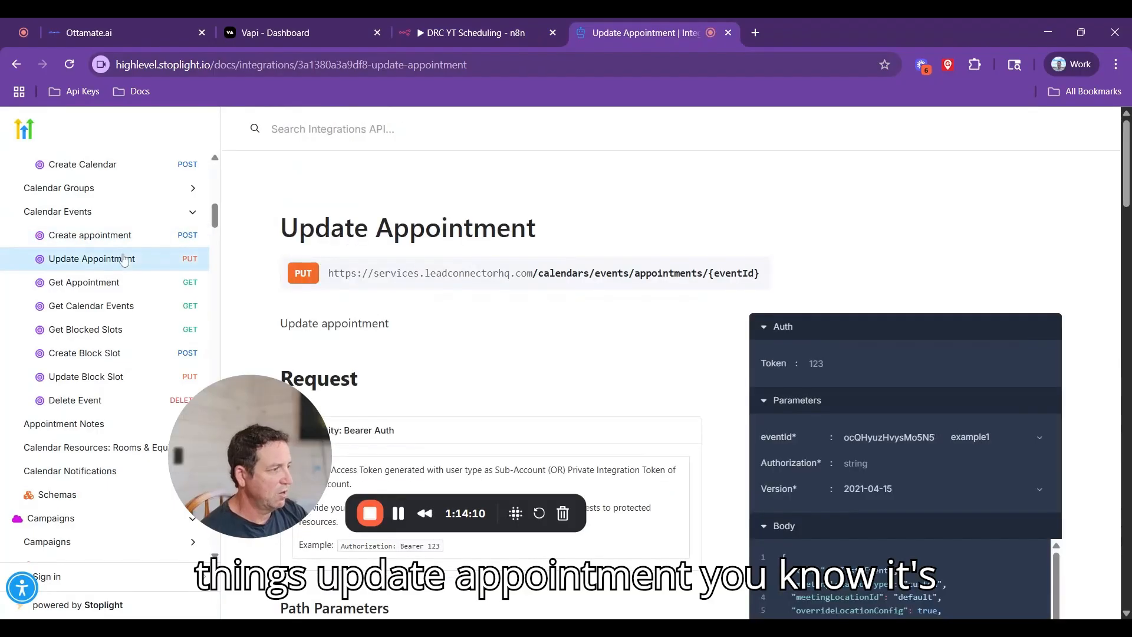
scroll(596, 303, down, 6)
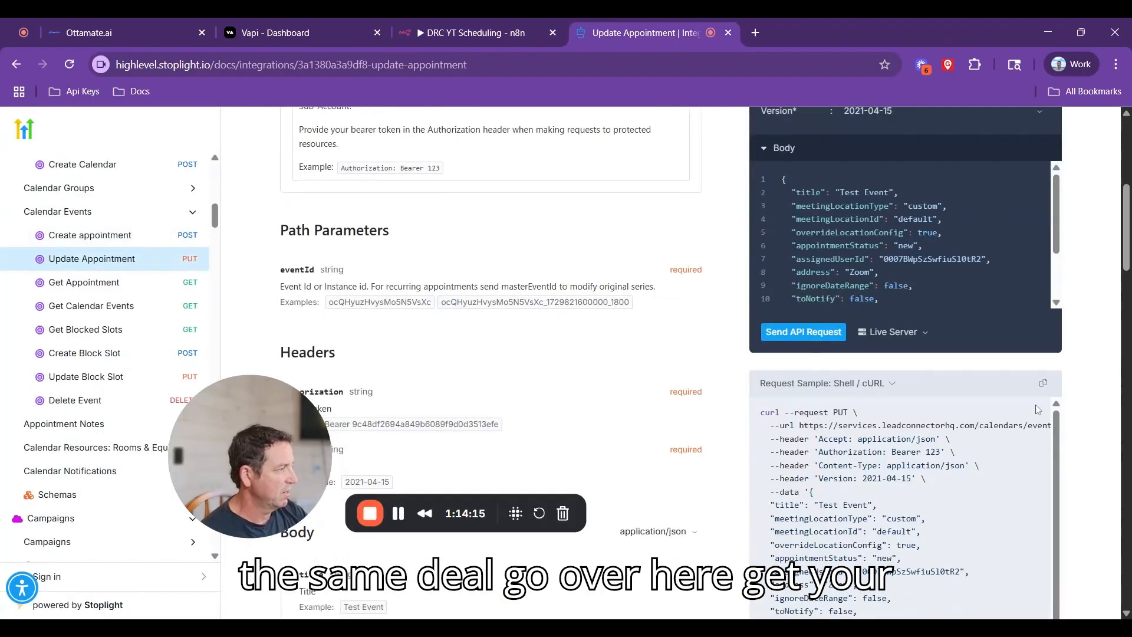
click(1042, 384)
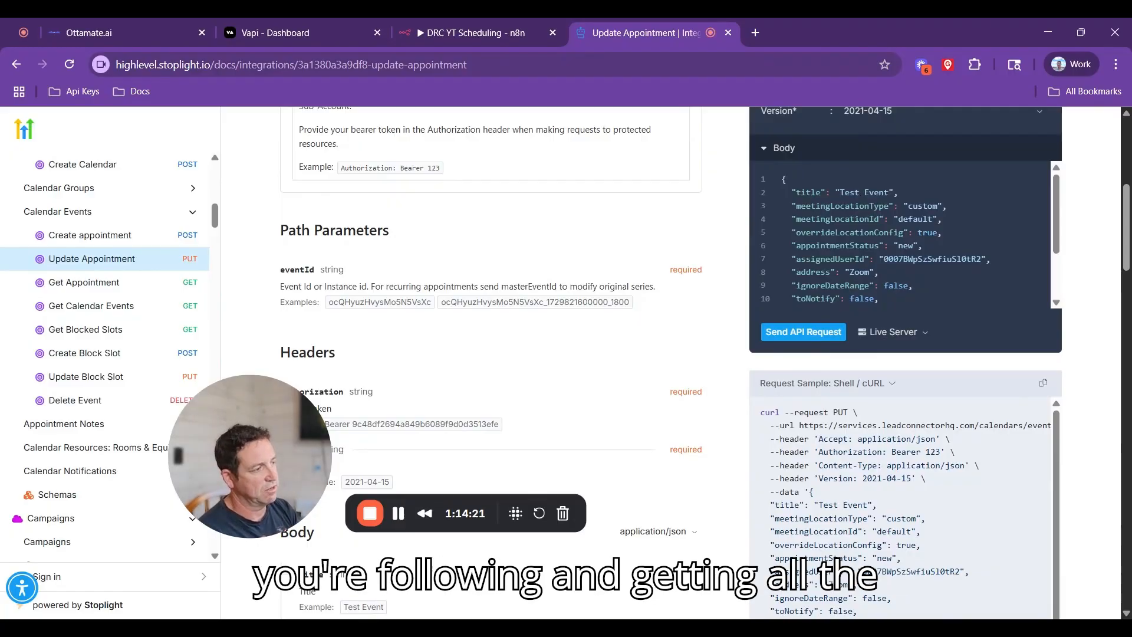
scroll(581, 287, down, 1)
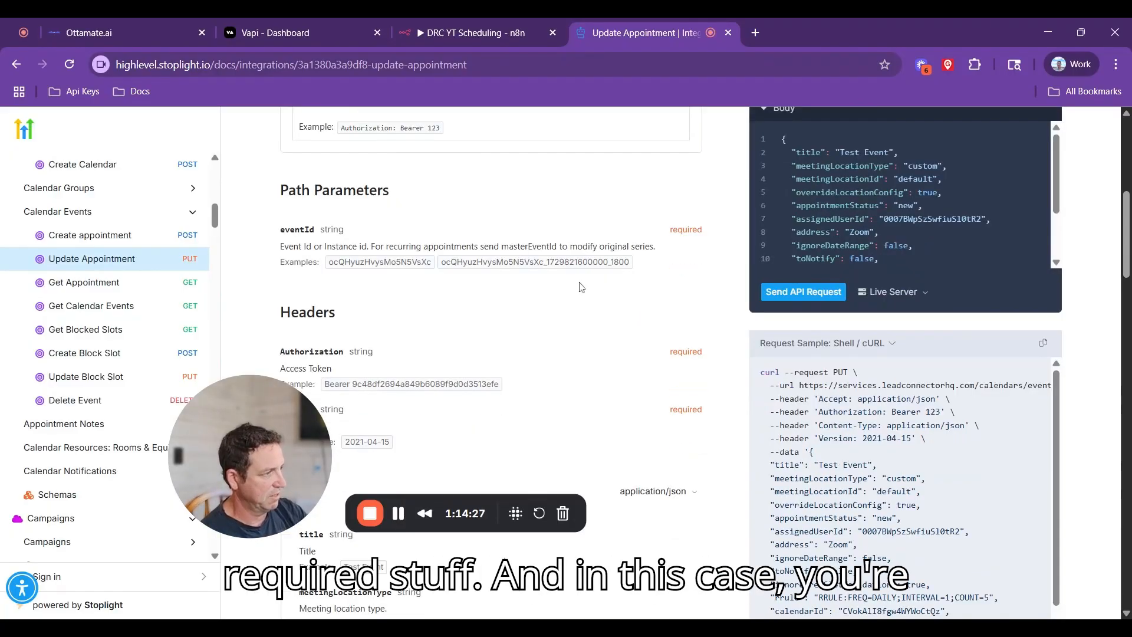